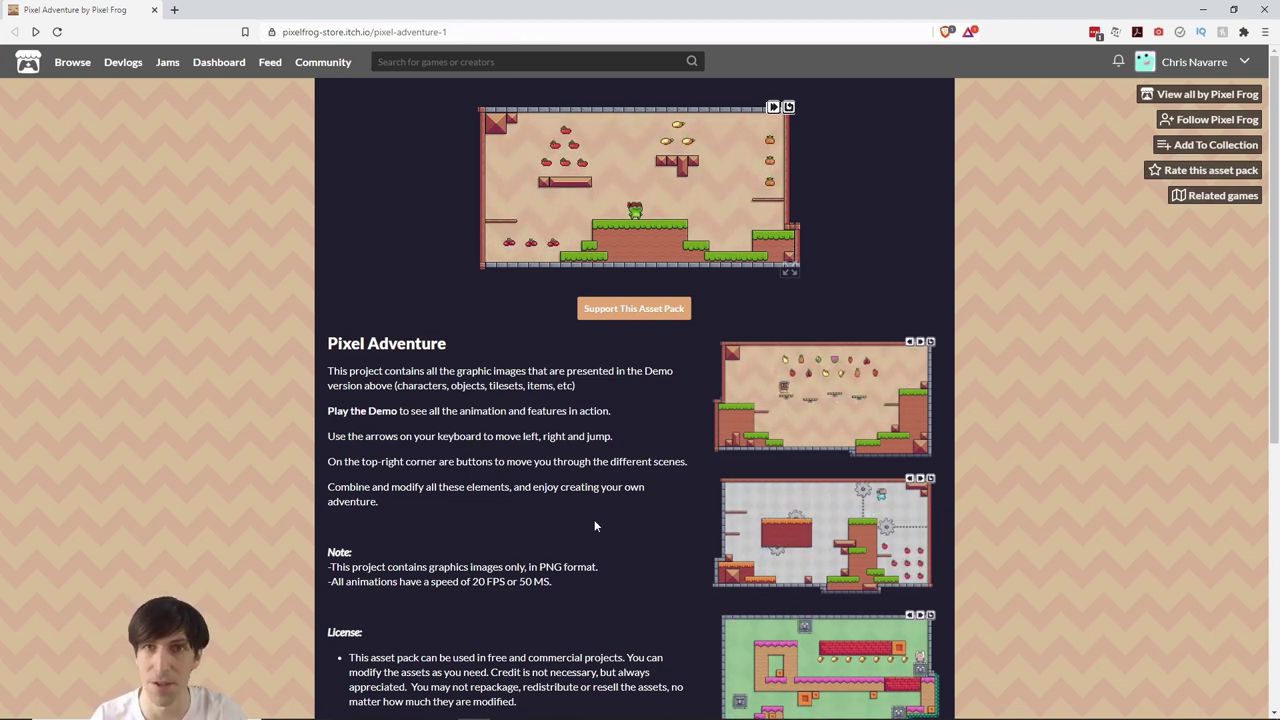
Download the Pixel Adventure 1.zip file from the Pixel Adventure asset pack page
{"action": "scroll", "coordinate": [693, 427], "scroll_direction": "down", "scroll_amount": 1}
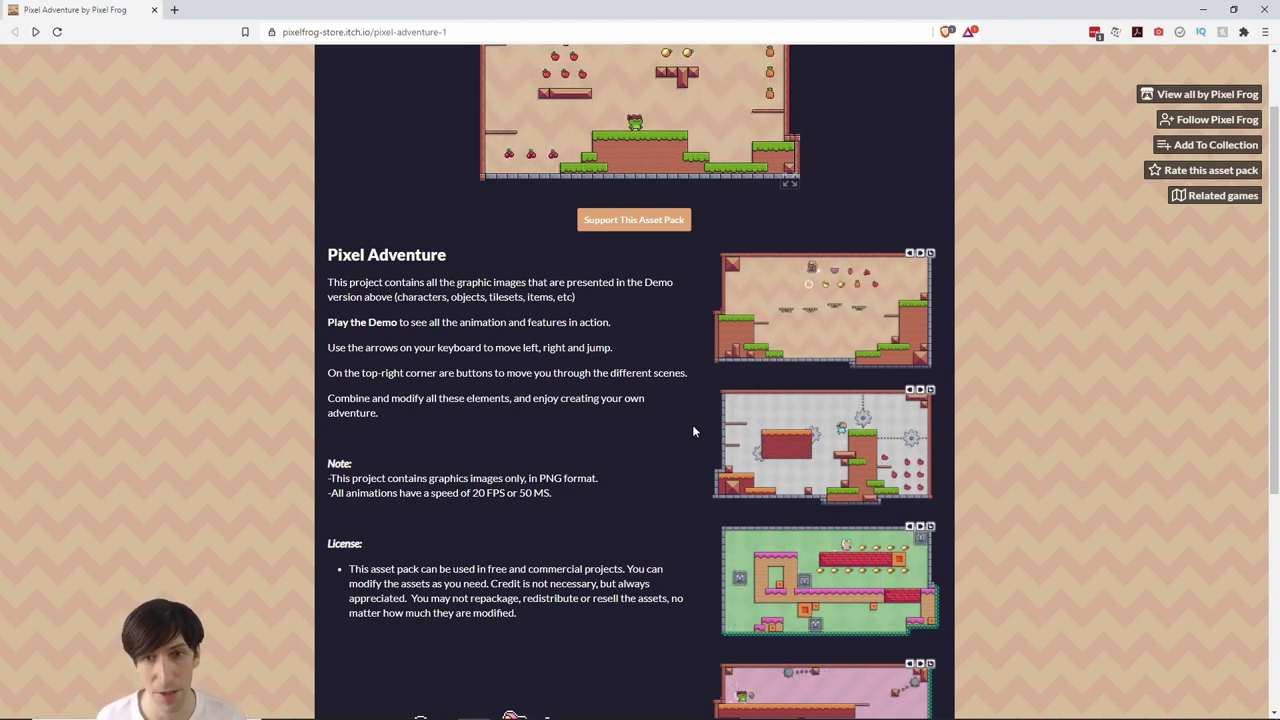
{"action": "scroll", "coordinate": [452, 570], "scroll_direction": "down", "scroll_amount": 1}
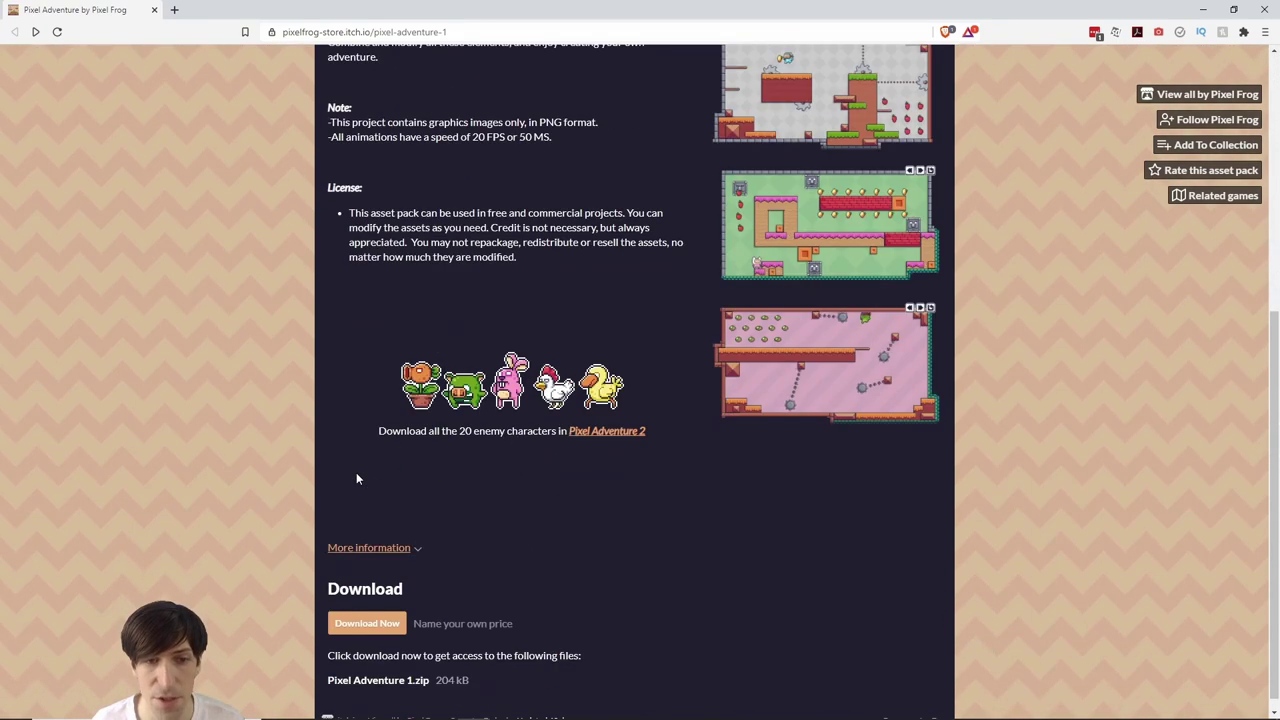
{"action": "scroll", "coordinate": [470, 540], "scroll_direction": "down", "scroll_amount": 1}
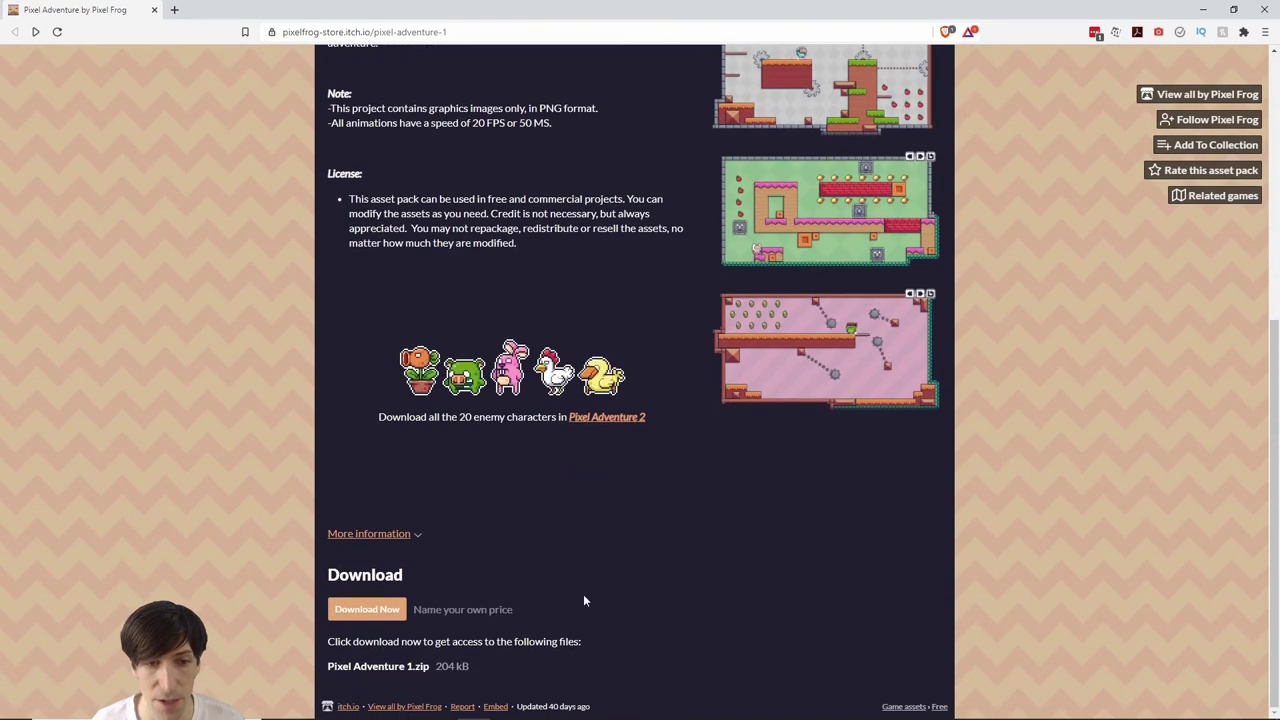
{"action": "left_click", "coordinate": [381, 612]}
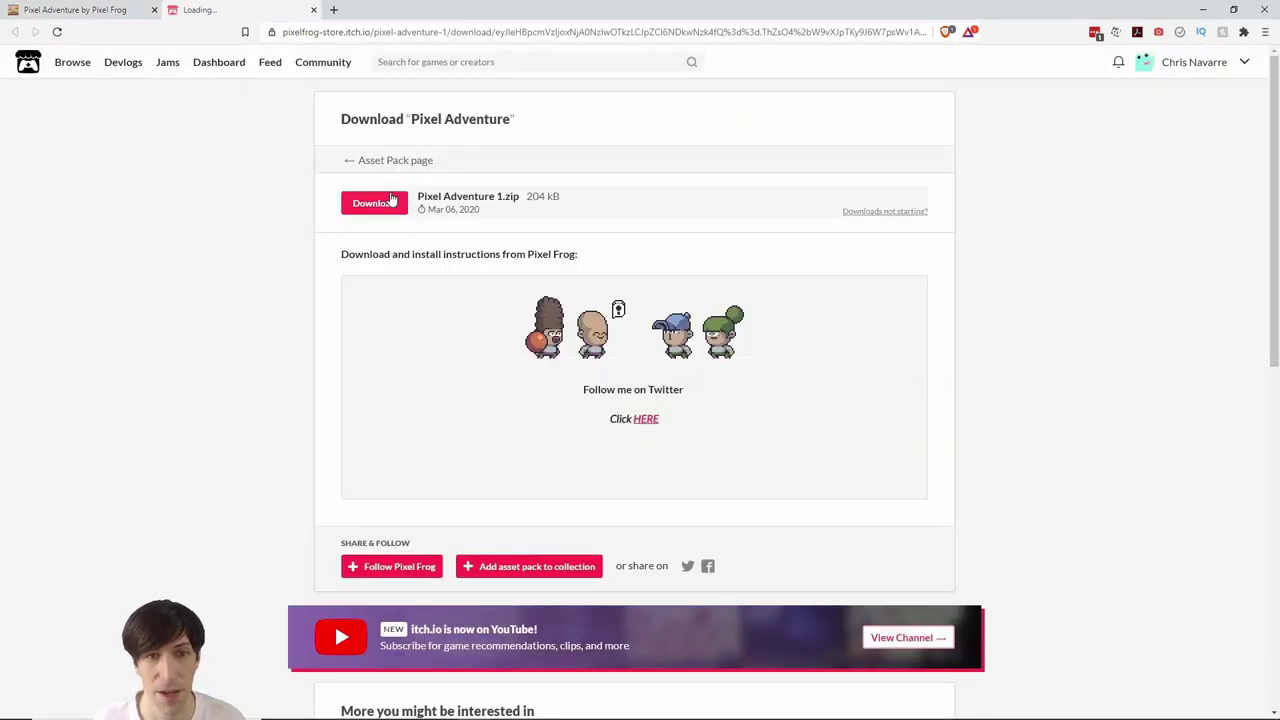
{"action": "left_click", "coordinate": [398, 206]}
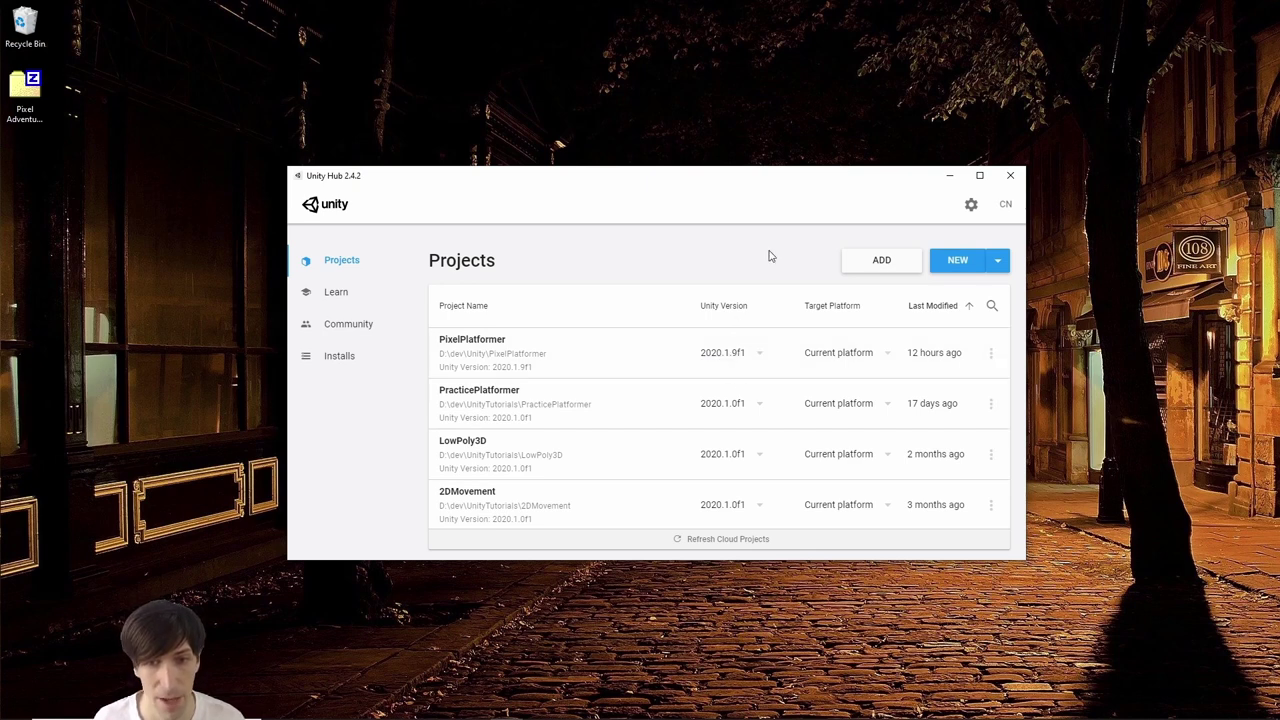
In Unity Hub, create a new project from the 2D template and name it PlatformerCharacter
{"action": "left_click", "coordinate": [985, 267]}
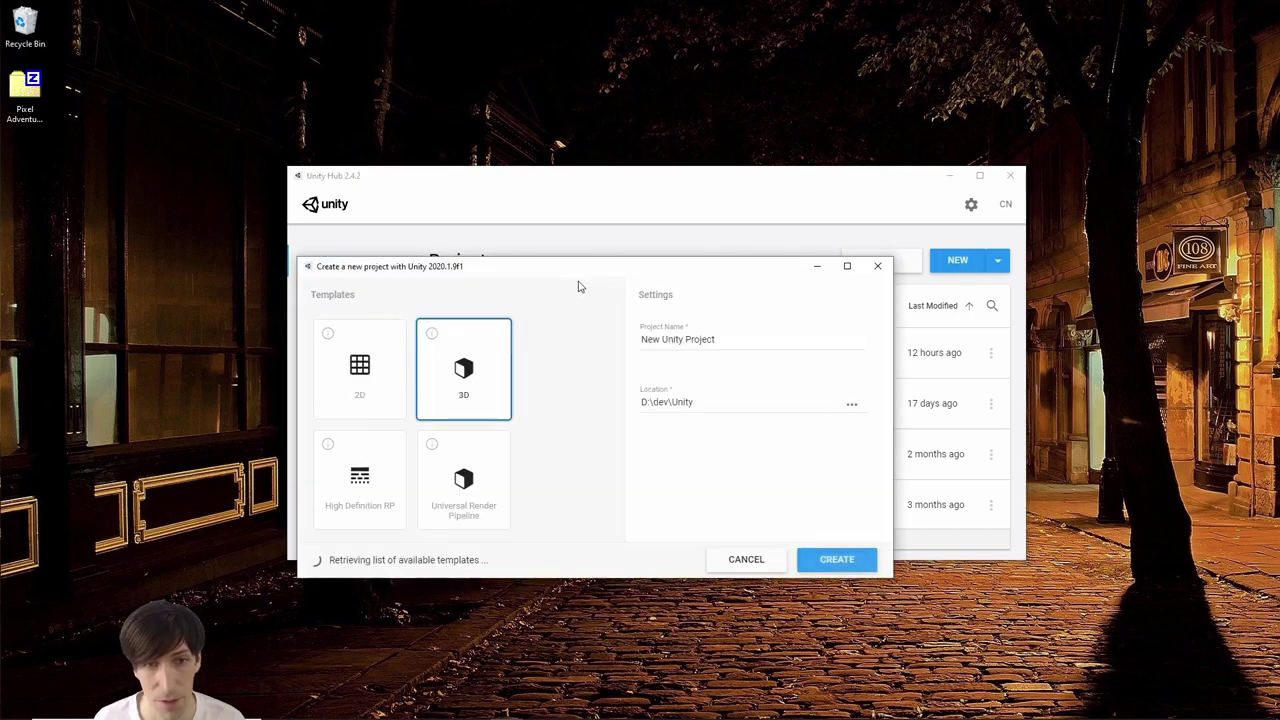
{"action": "left_click", "coordinate": [416, 285]}
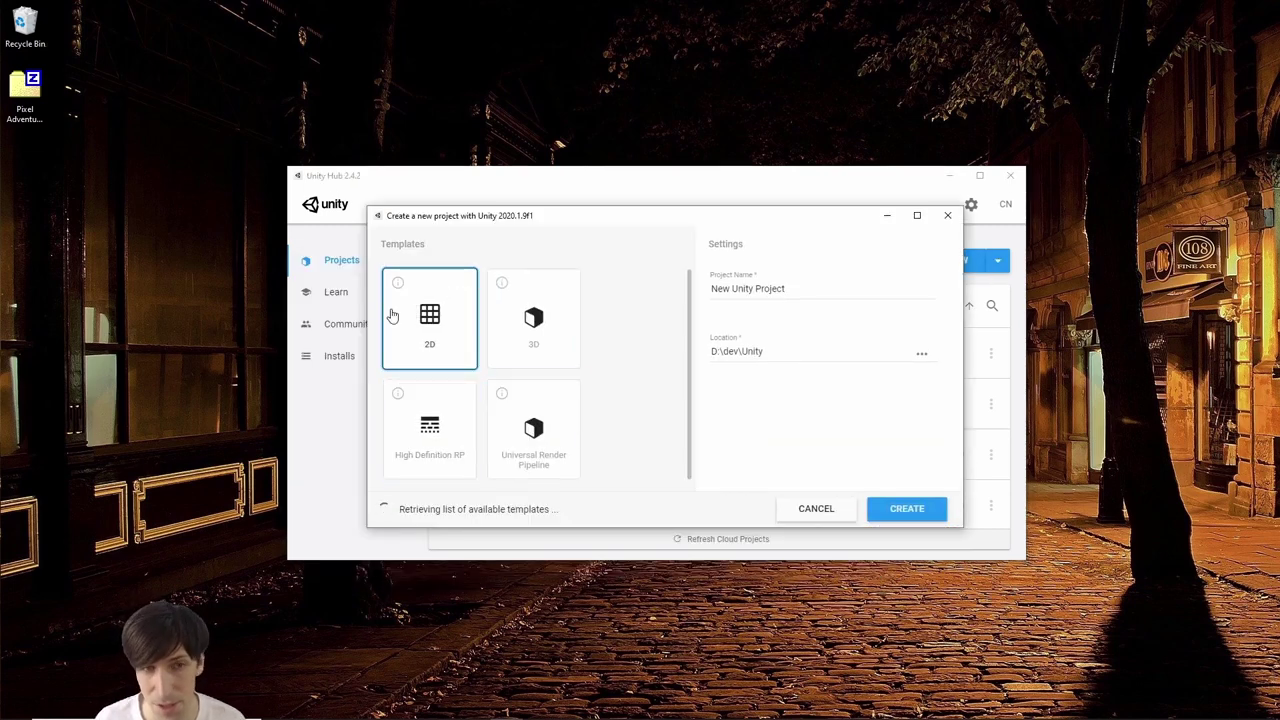
{"action": "left_click", "coordinate": [810, 290]}
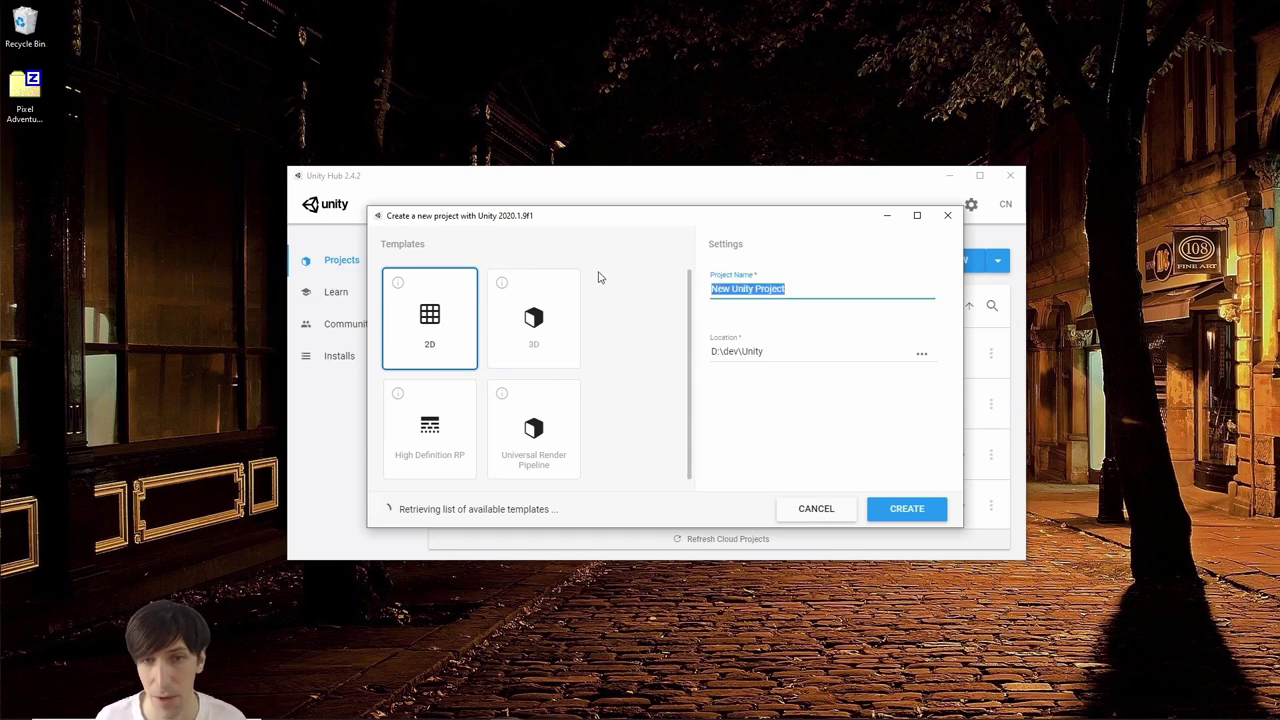
{"action": "key", "text": "End"}
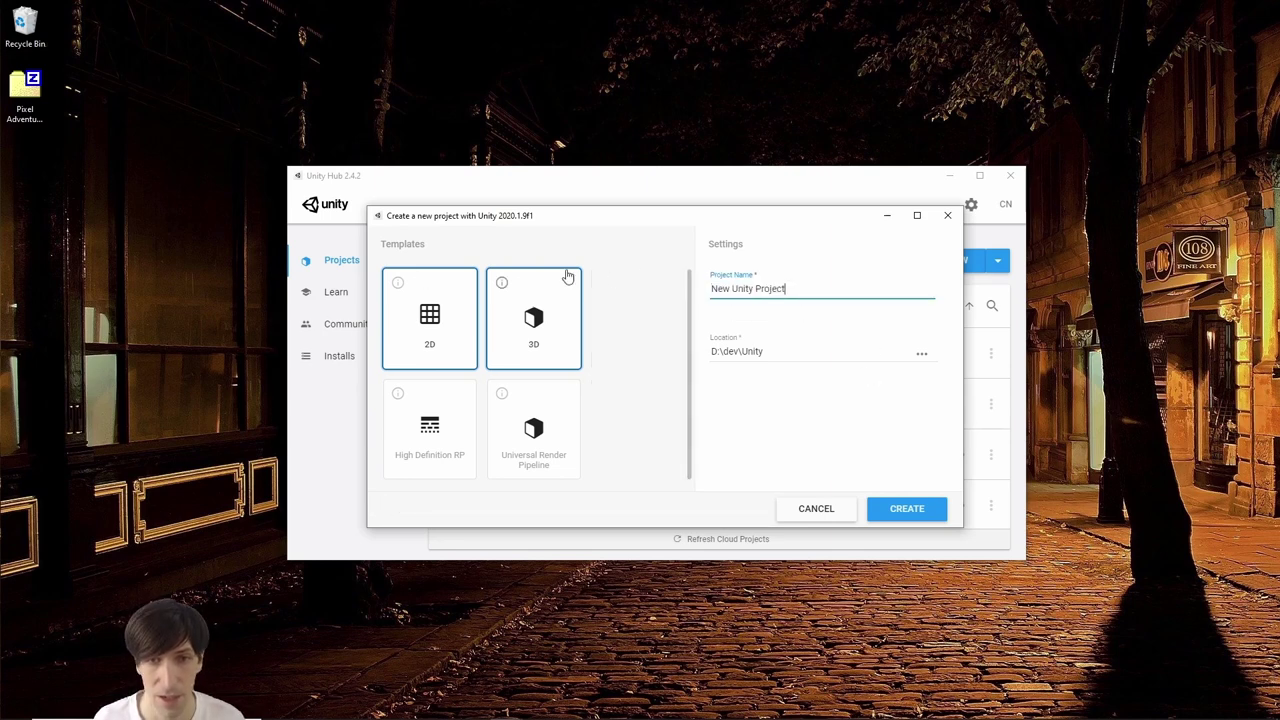
{"action": "triple_click", "coordinate": [757, 288]}
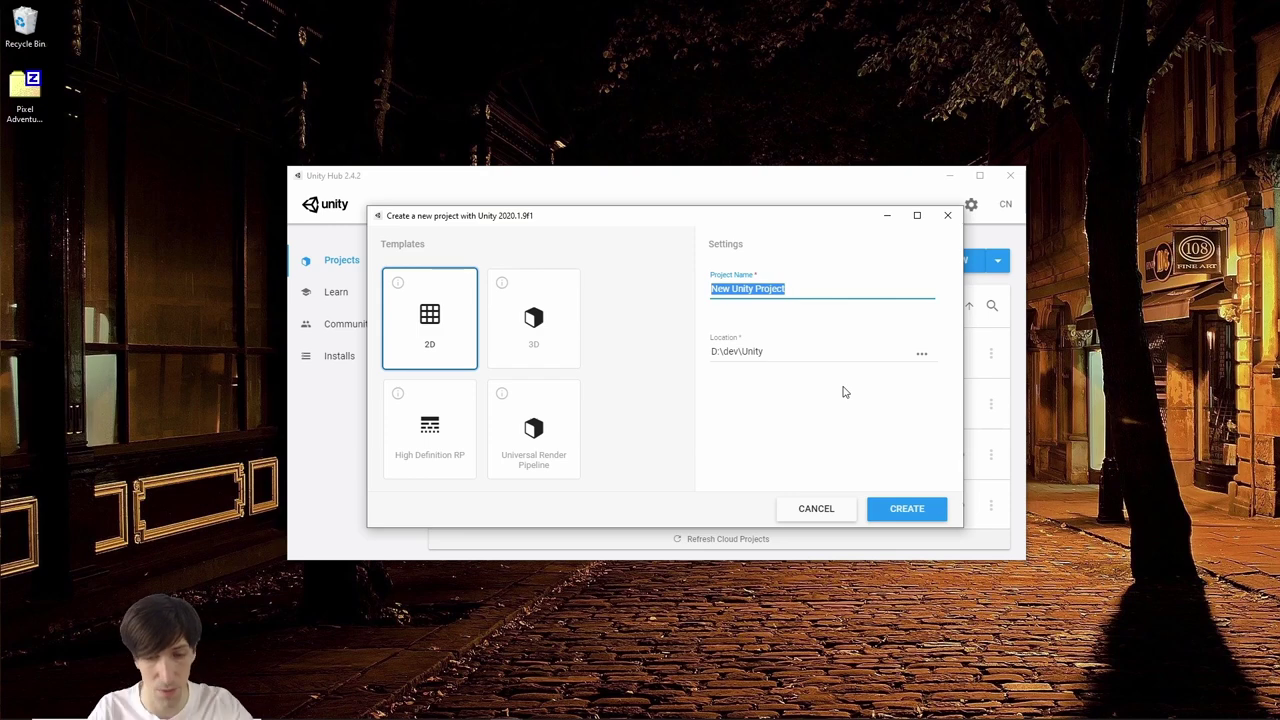
{"action": "key", "text": "BackSpace"}
{"action": "type", "text": "Platfo"}
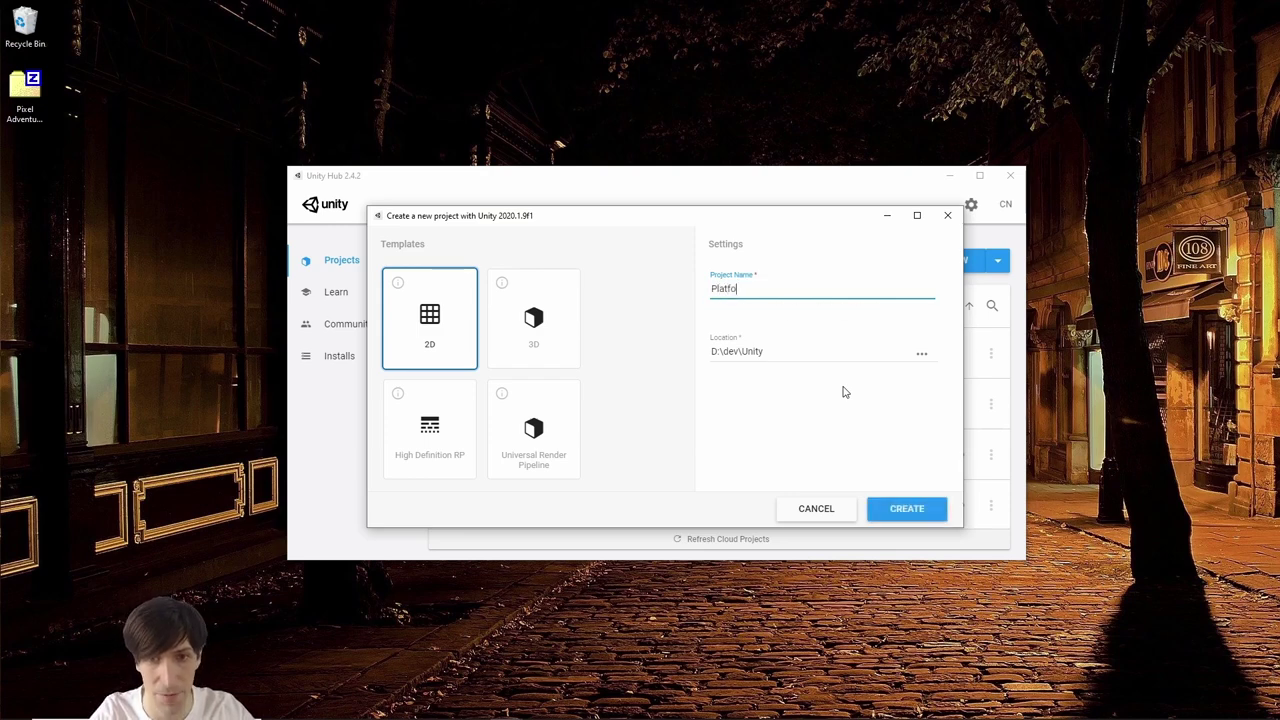
{"action": "type", "text": "rmerCharacter"}
{"action": "left_click", "coordinate": [916, 512]}
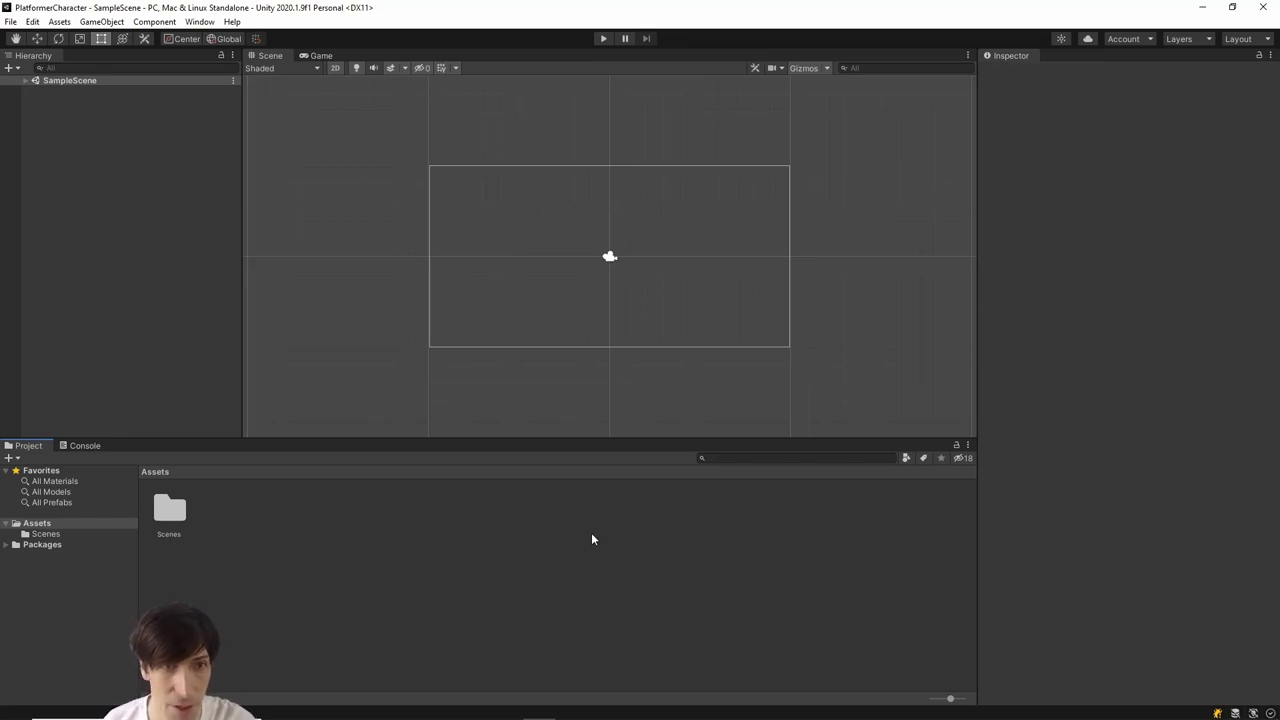
{"action": "left_click", "coordinate": [199, 22]}
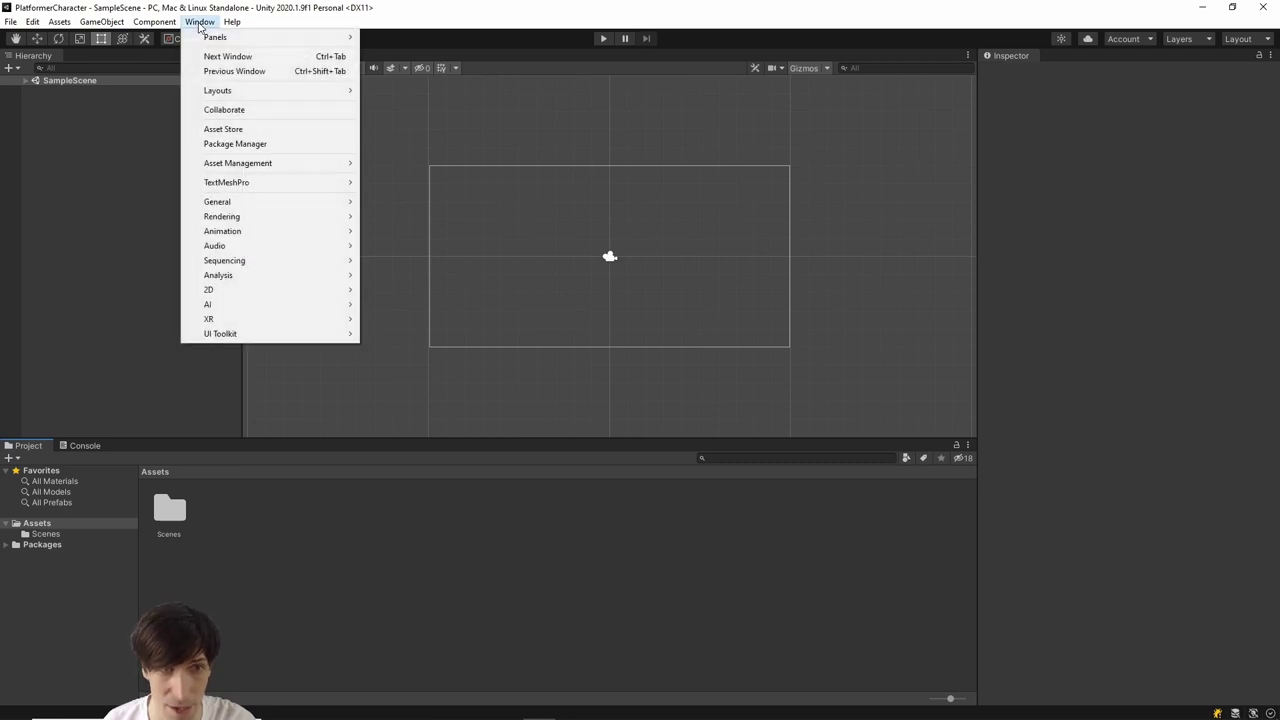
{"action": "mouse_move", "coordinate": [330, 90]}
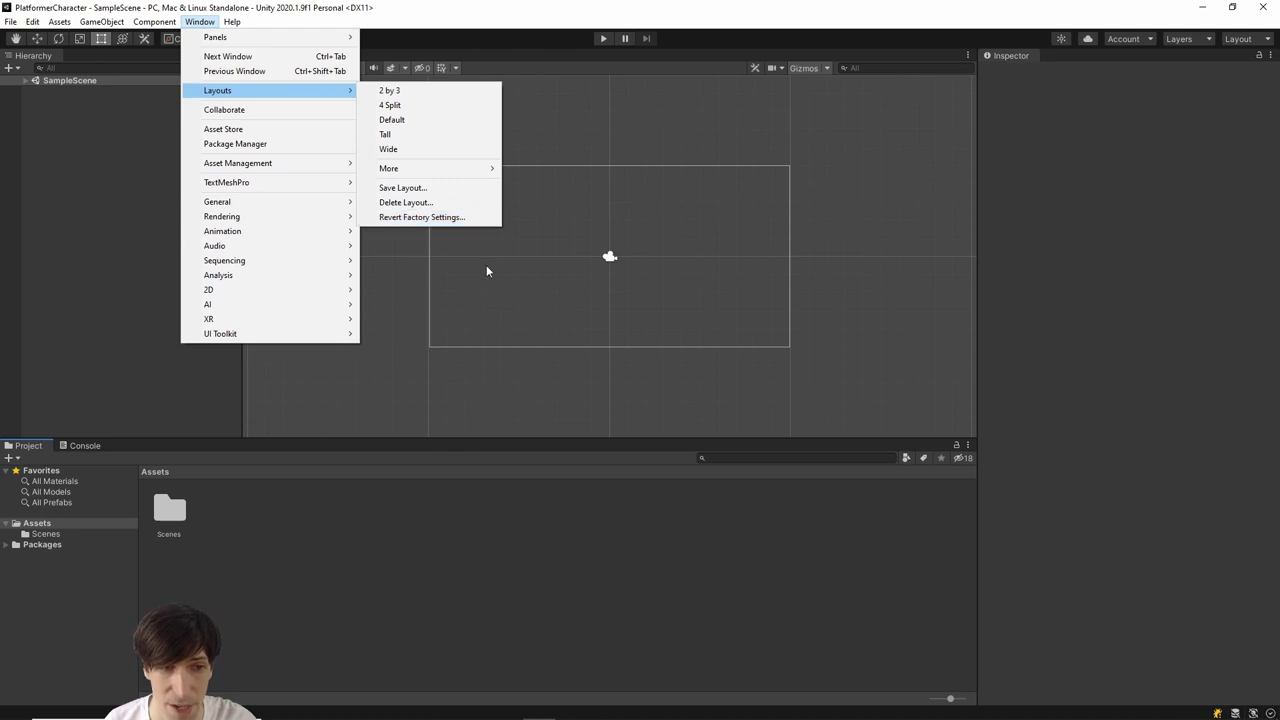
{"action": "left_click", "coordinate": [573, 636]}
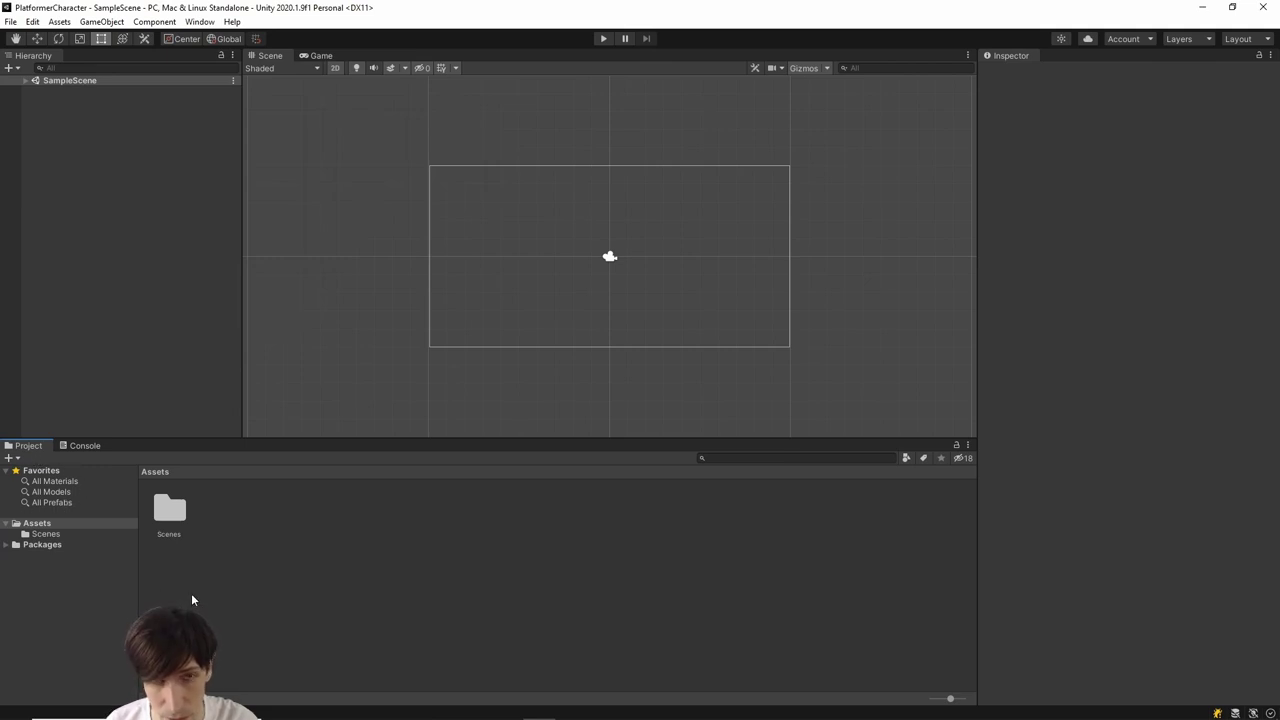
Create a folder named Art in the project's Assets folder
{"action": "right_click", "coordinate": [231, 540]}
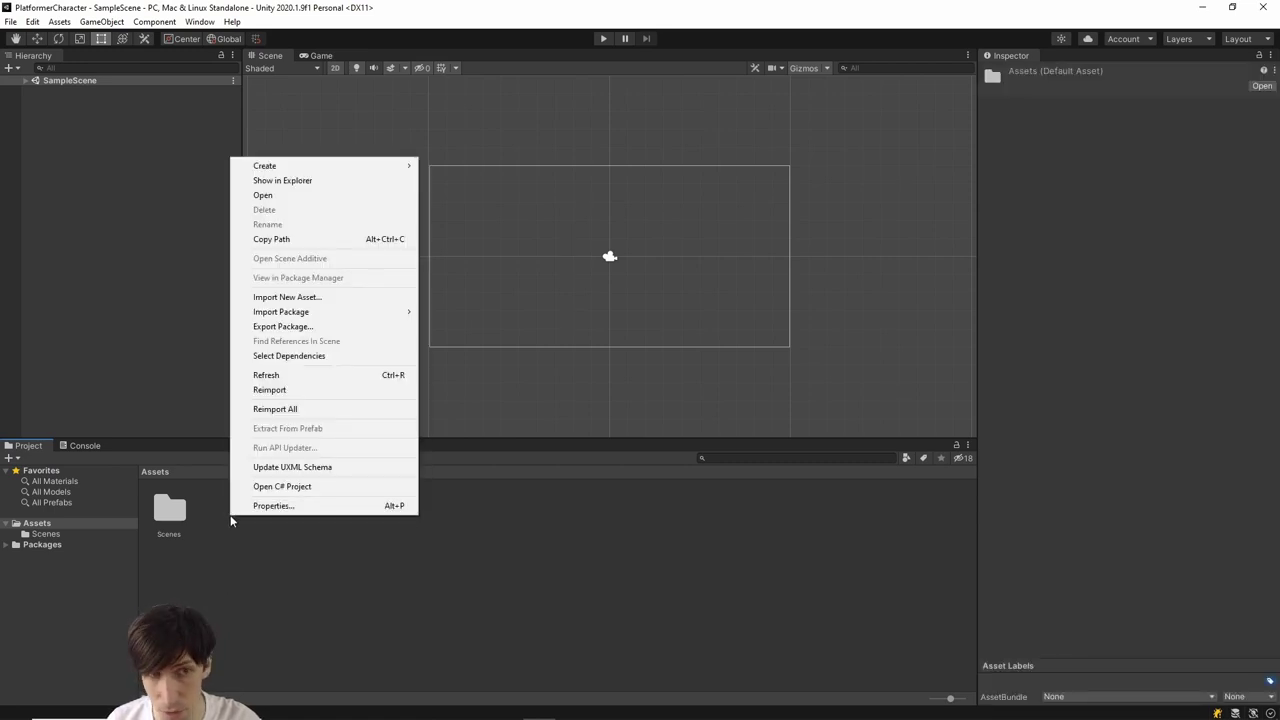
{"action": "mouse_move", "coordinate": [415, 167]}
{"action": "left_click", "coordinate": [450, 146]}
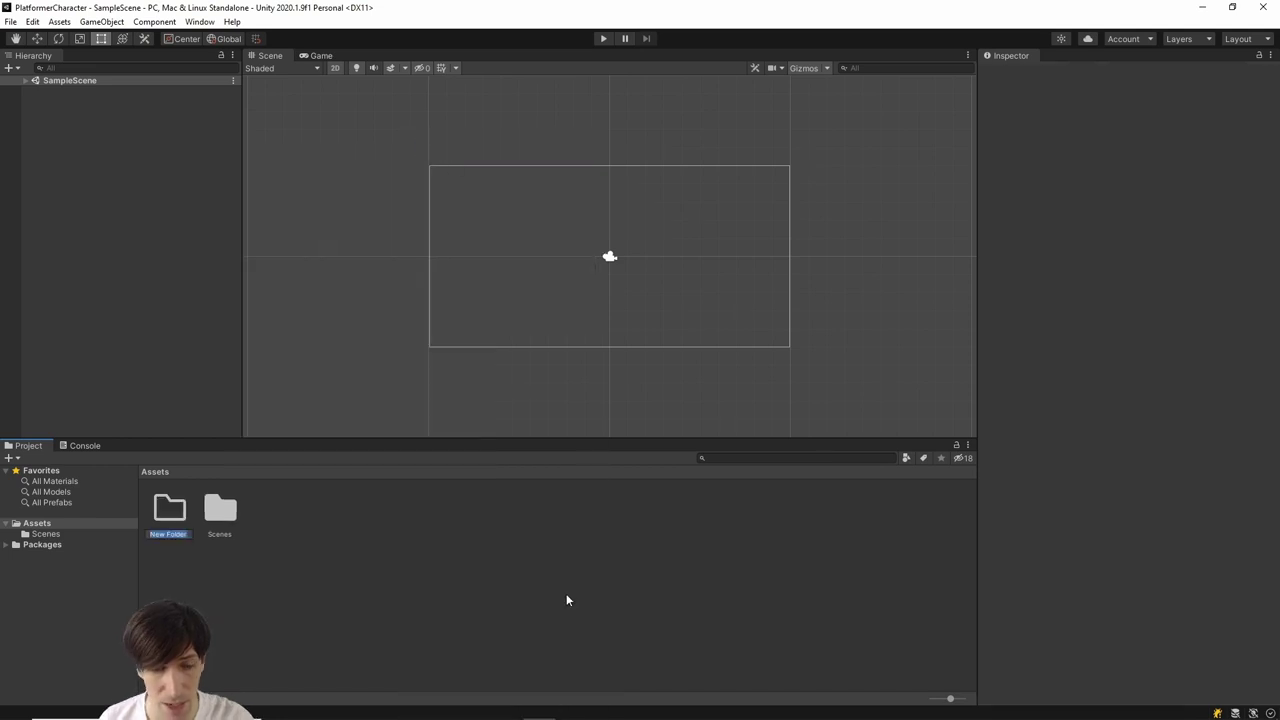
{"action": "type", "text": "Art"}
{"action": "left_click", "coordinate": [349, 593]}
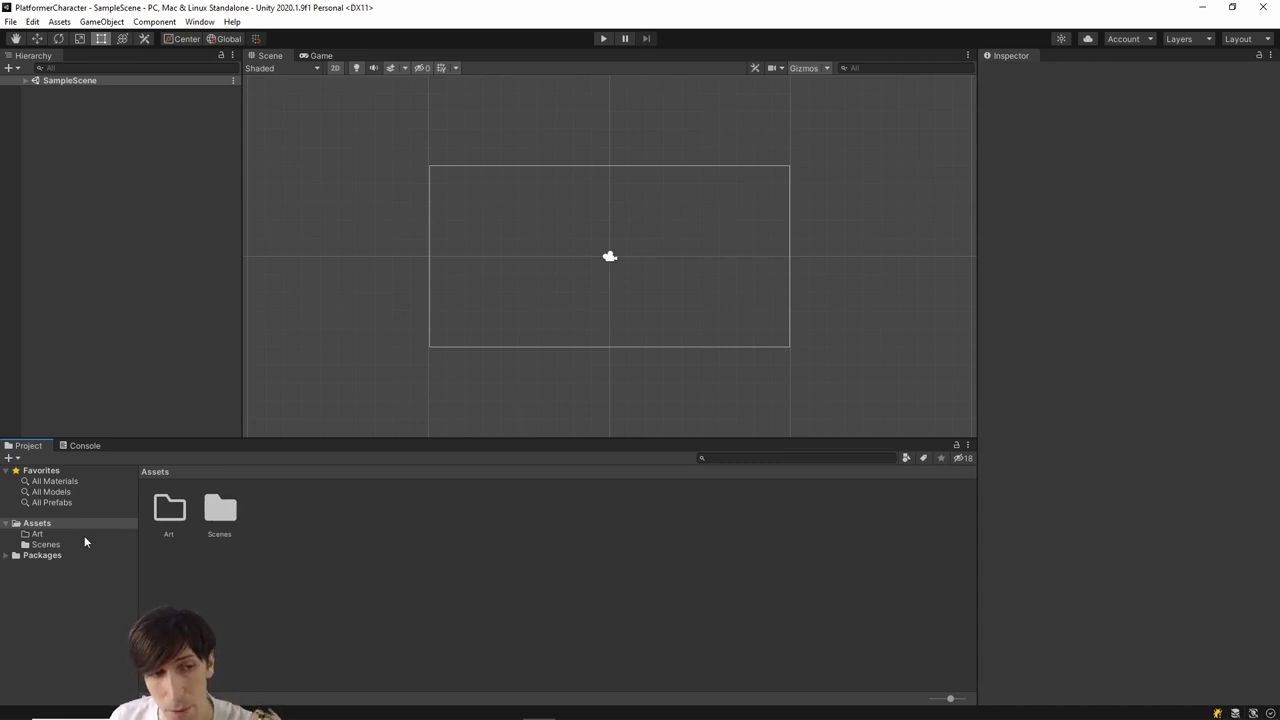
Create a folder named Imports inside the Art folder and open it
{"action": "double_click", "coordinate": [175, 528]}
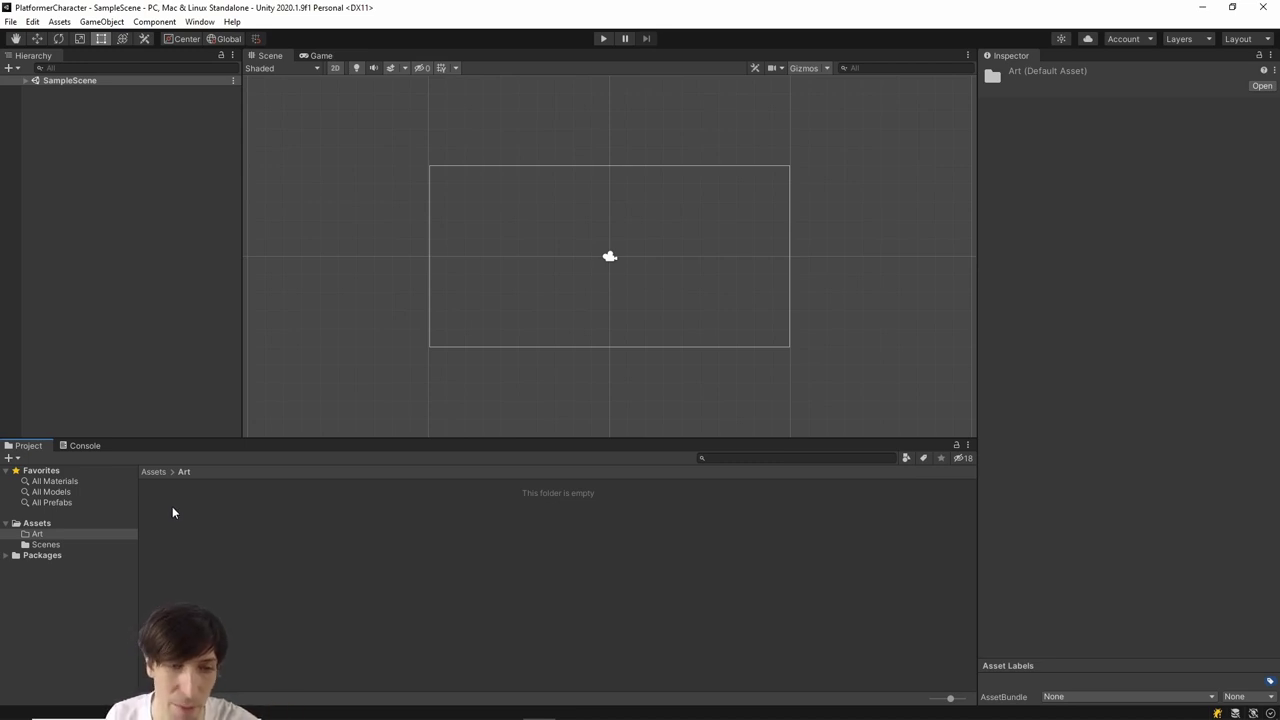
{"action": "right_click", "coordinate": [172, 507]}
{"action": "mouse_move", "coordinate": [254, 157]}
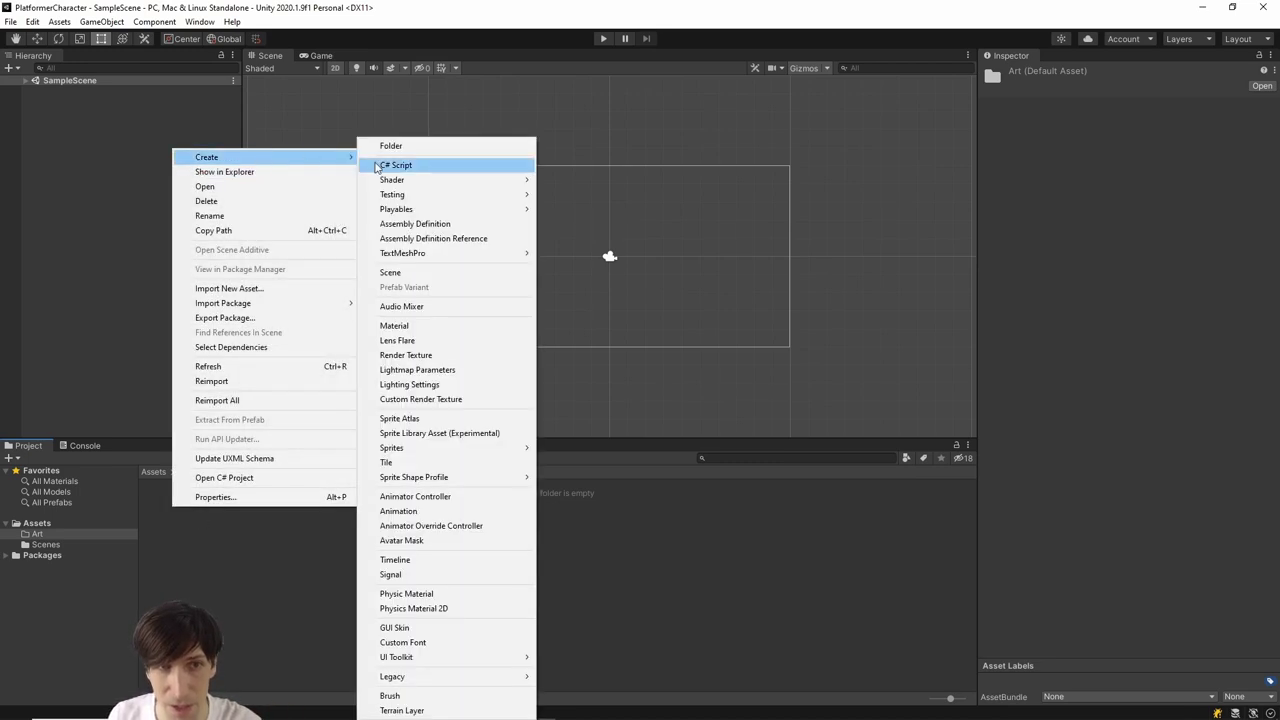
{"action": "left_click", "coordinate": [406, 148]}
{"action": "type", "text": "Impor"}
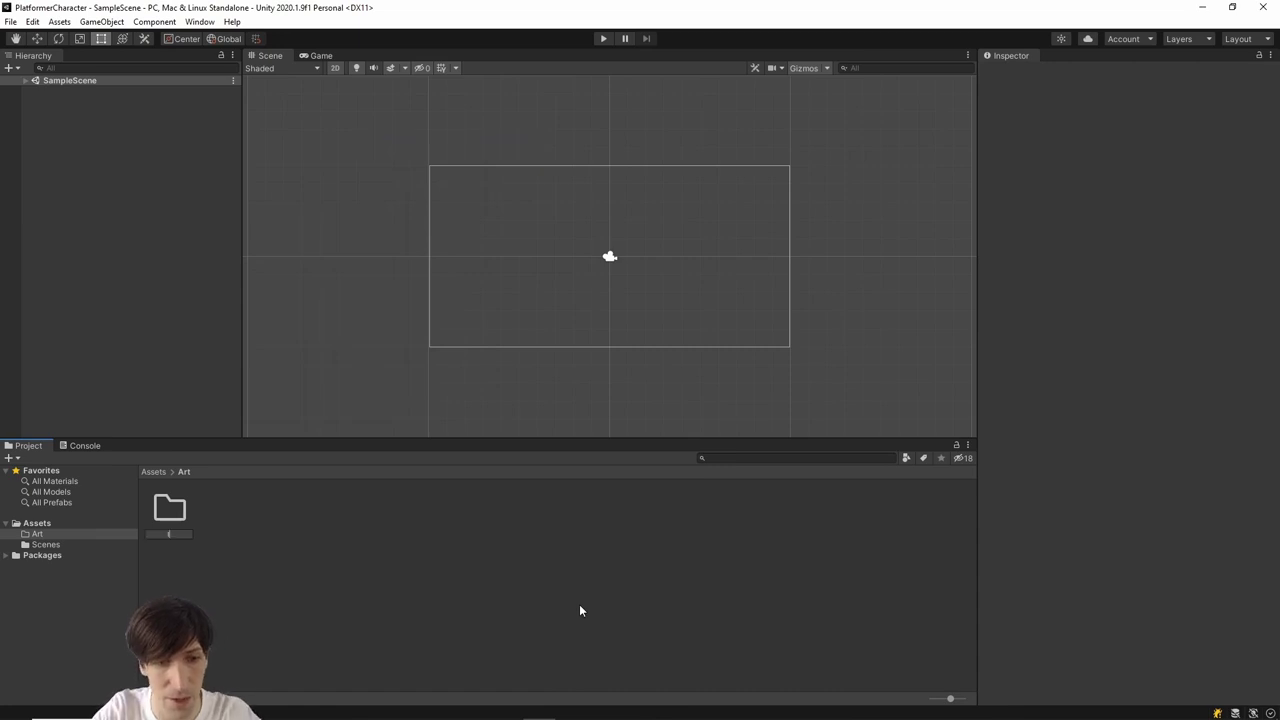
{"action": "type", "text": "ts"}
{"action": "key", "text": "Return"}
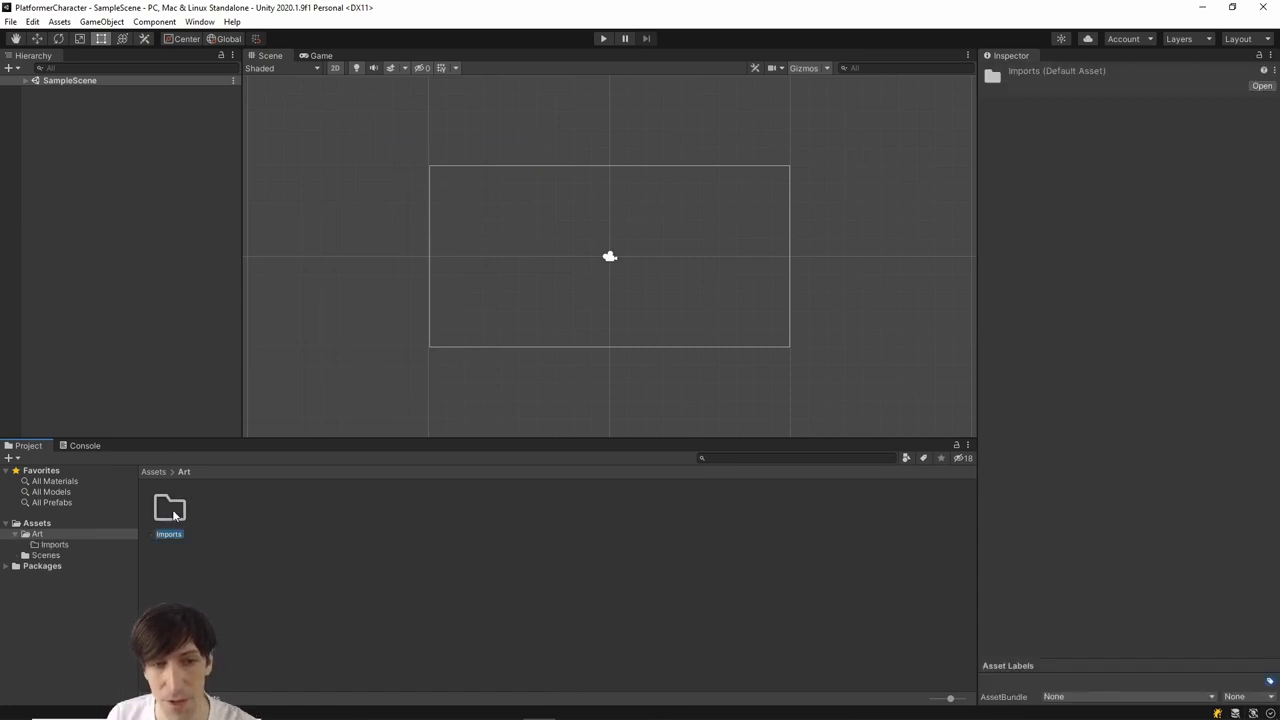
{"action": "double_click", "coordinate": [172, 510]}
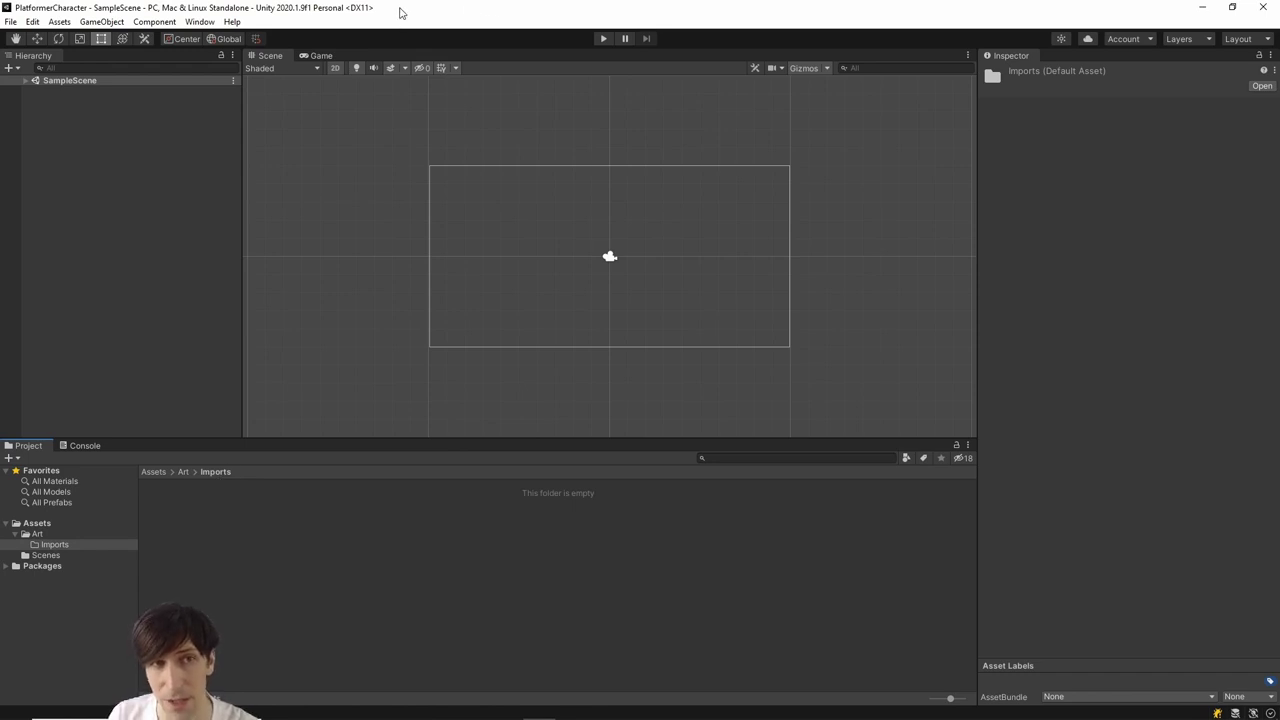
Uncover the desktop beside the Unity editor and open the Pixel Adventure 1.zip archive in 7-Zip
{"action": "left_click_drag", "start_coordinate": [400, 12], "coordinate": [600, 37]}
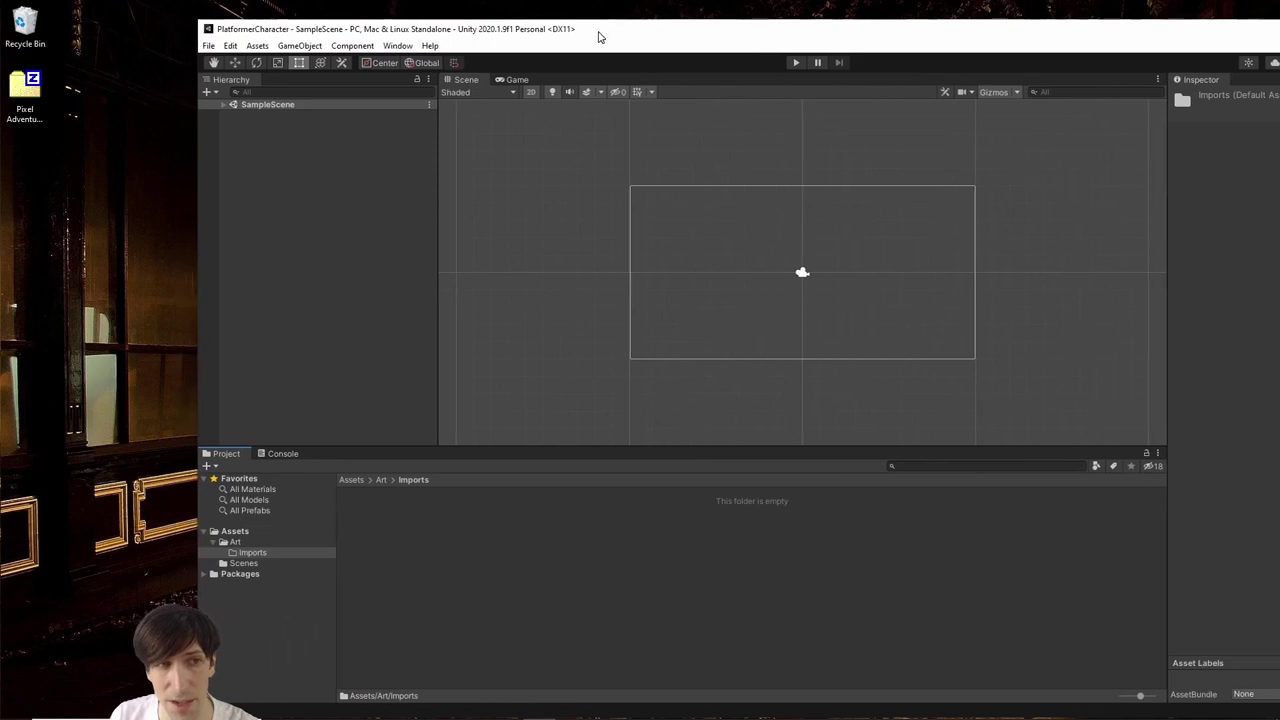
{"action": "double_click", "coordinate": [20, 88]}
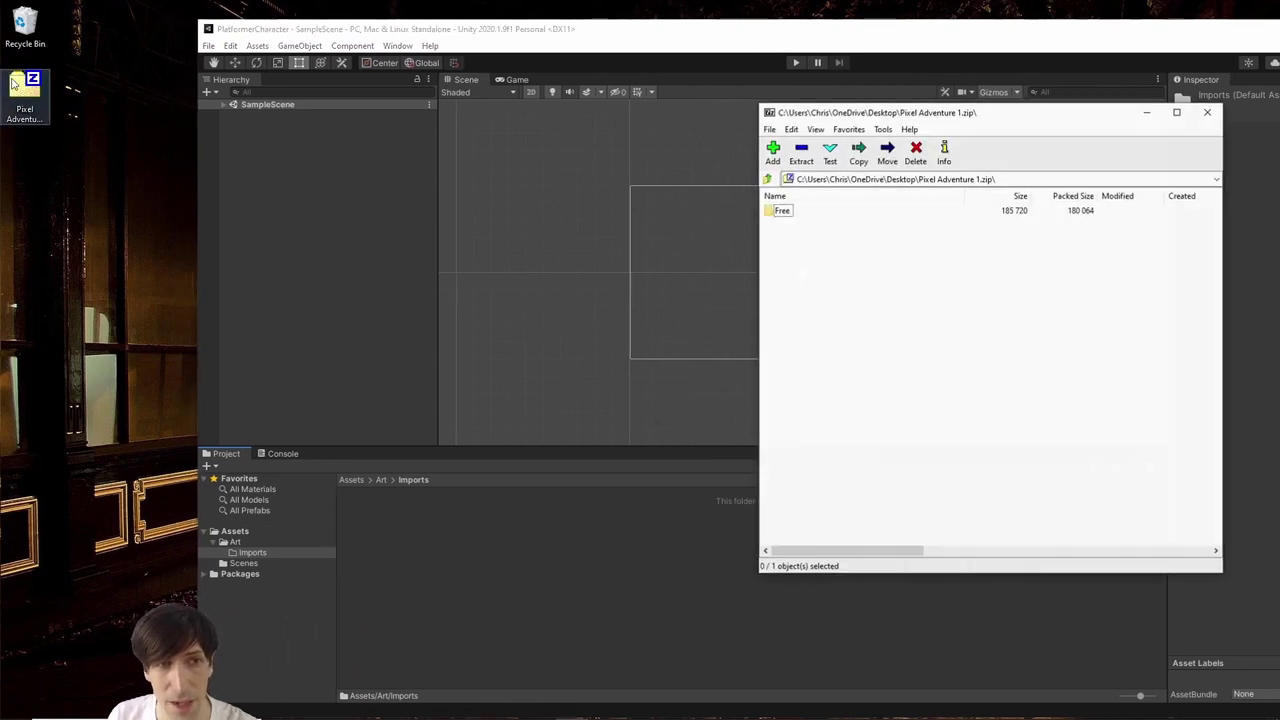
{"action": "left_click_drag", "start_coordinate": [900, 115], "coordinate": [546, 123]}
{"action": "double_click", "coordinate": [18, 92]}
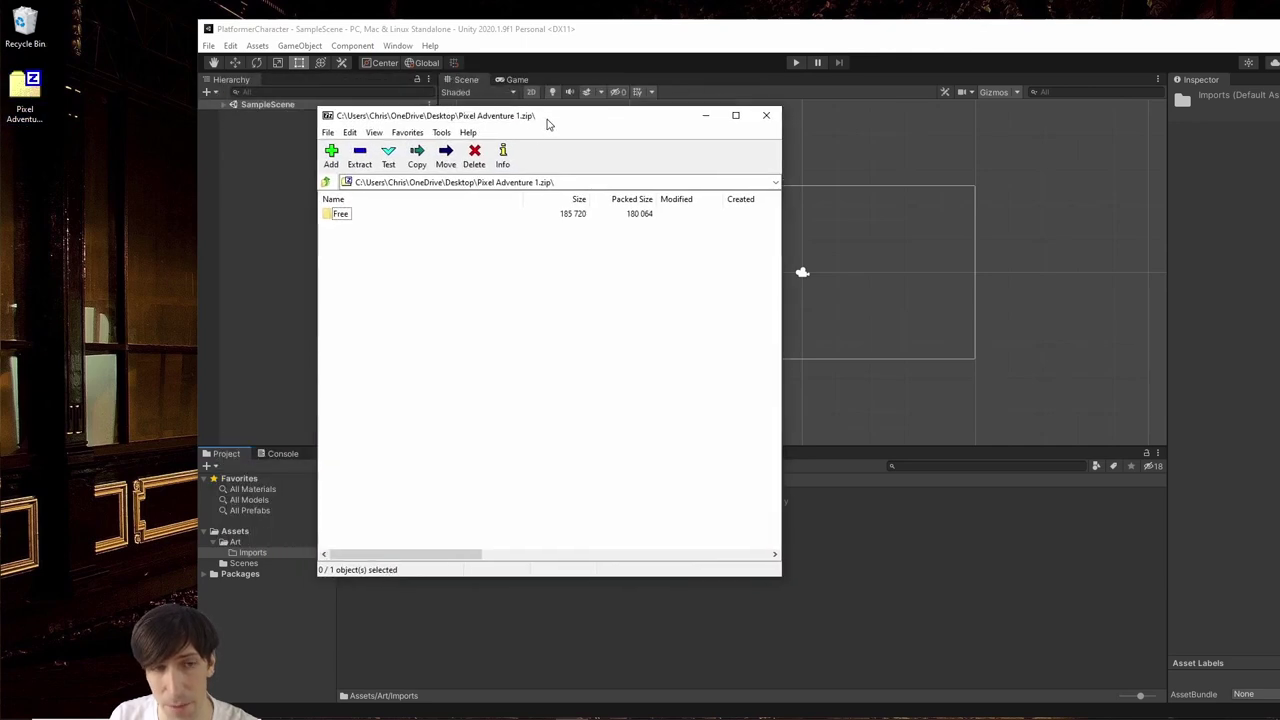
Check the contents of the archive's Free folder and extract the whole folder to the desktop
{"action": "double_click", "coordinate": [340, 215]}
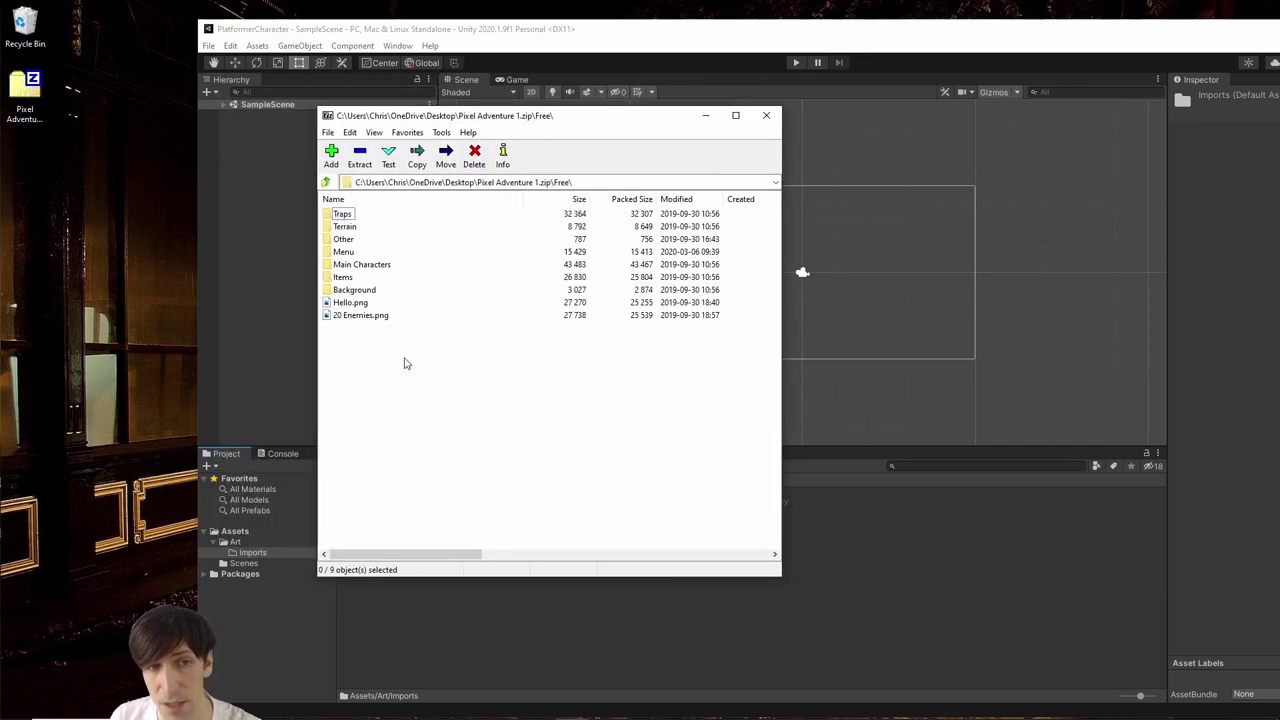
{"action": "left_click_drag", "start_coordinate": [406, 361], "coordinate": [318, 206]}
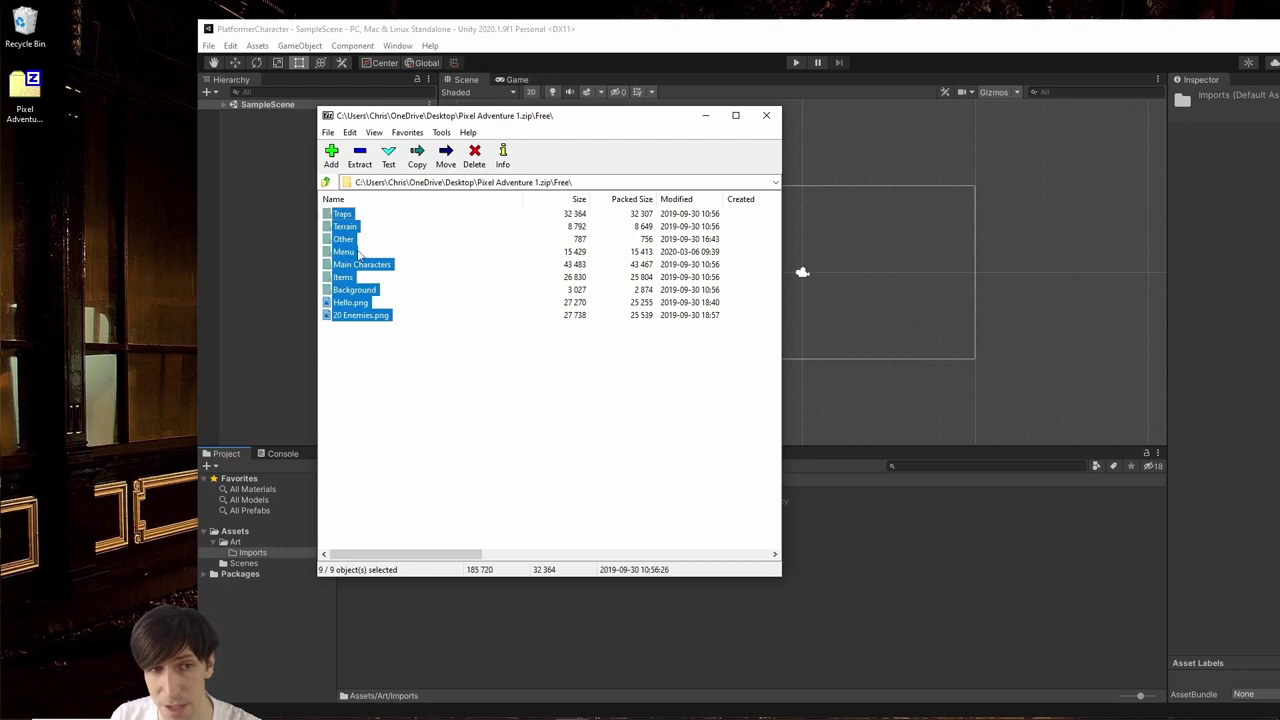
{"action": "left_click", "coordinate": [390, 329]}
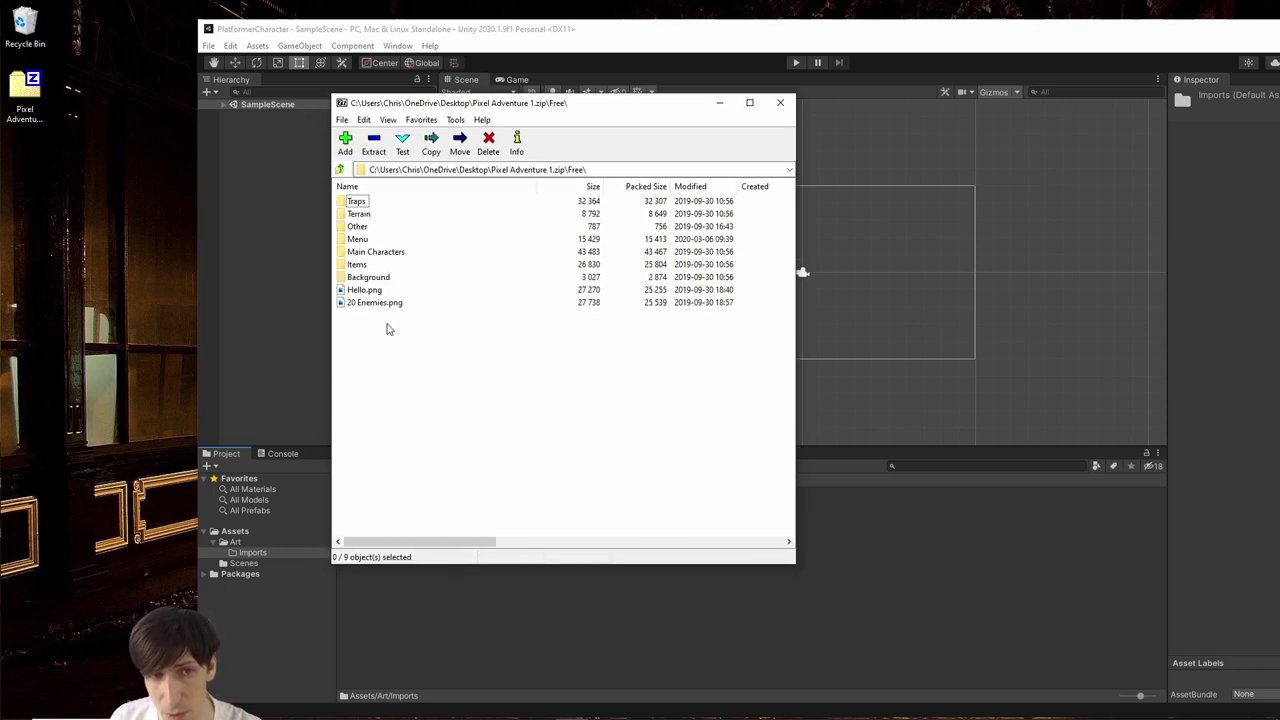
{"action": "left_click", "coordinate": [340, 170]}
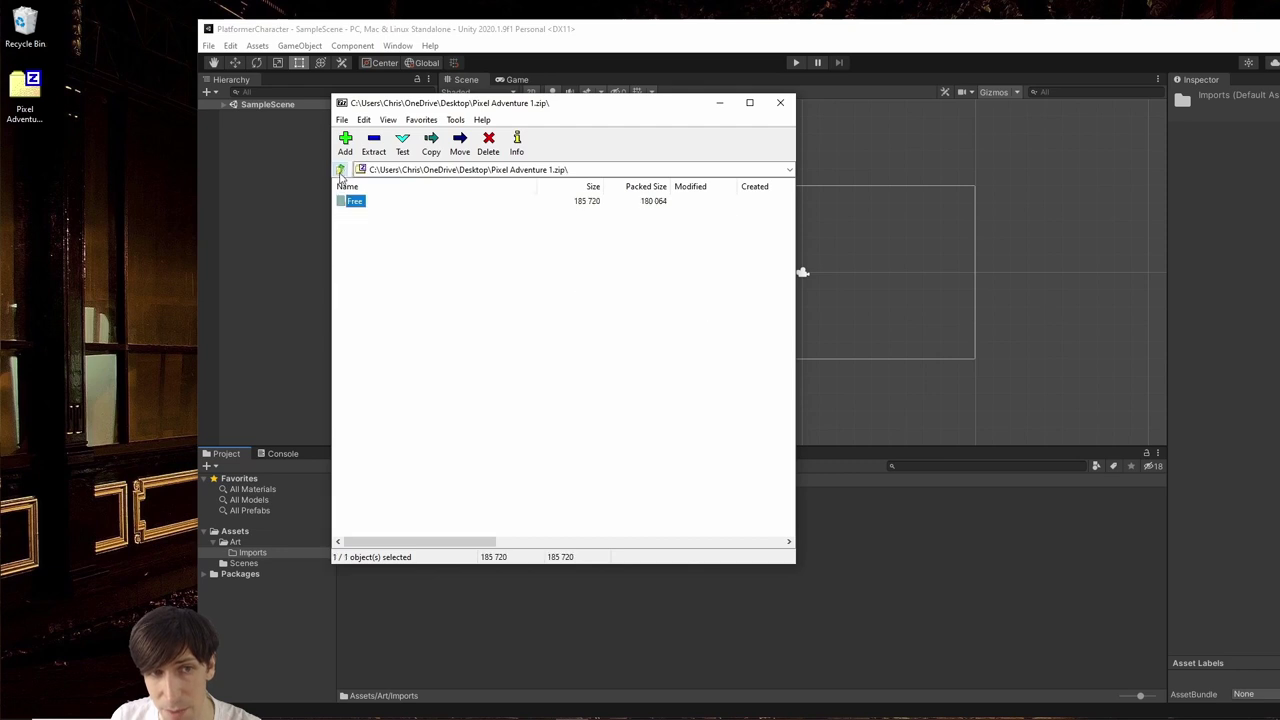
{"action": "left_click", "coordinate": [370, 241]}
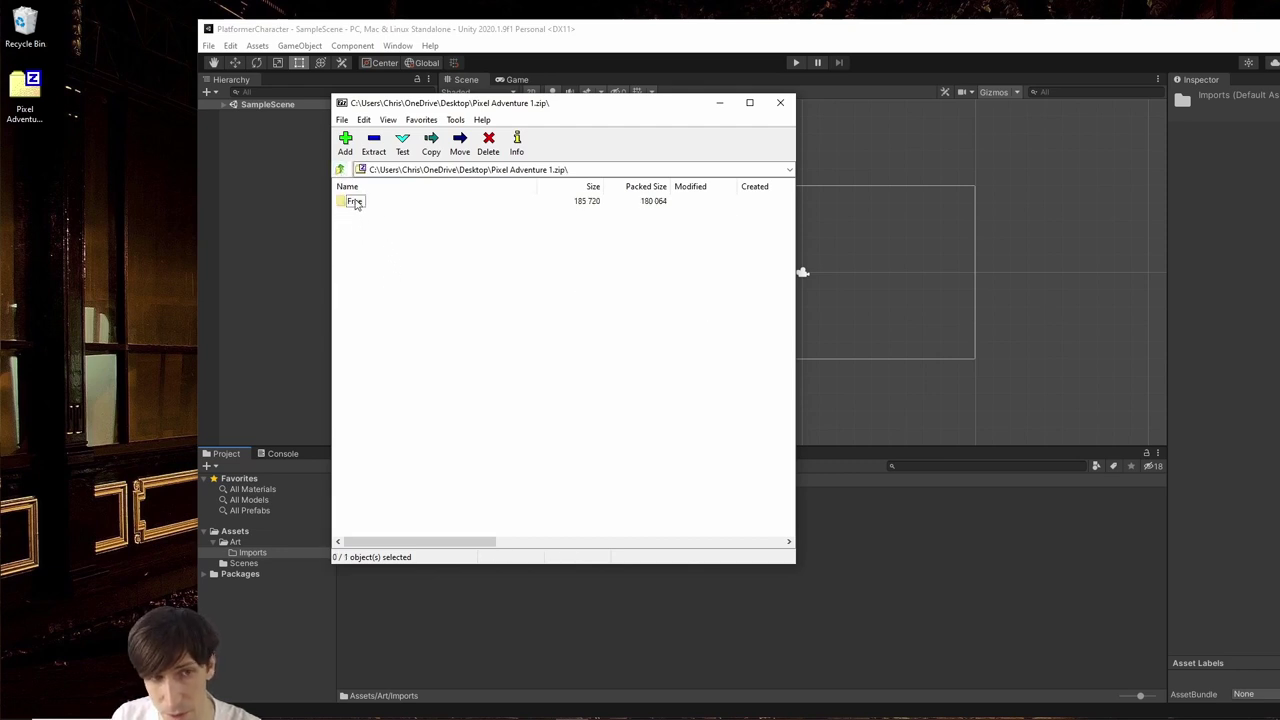
{"action": "left_click_drag", "start_coordinate": [357, 174], "coordinate": [30, 172]}
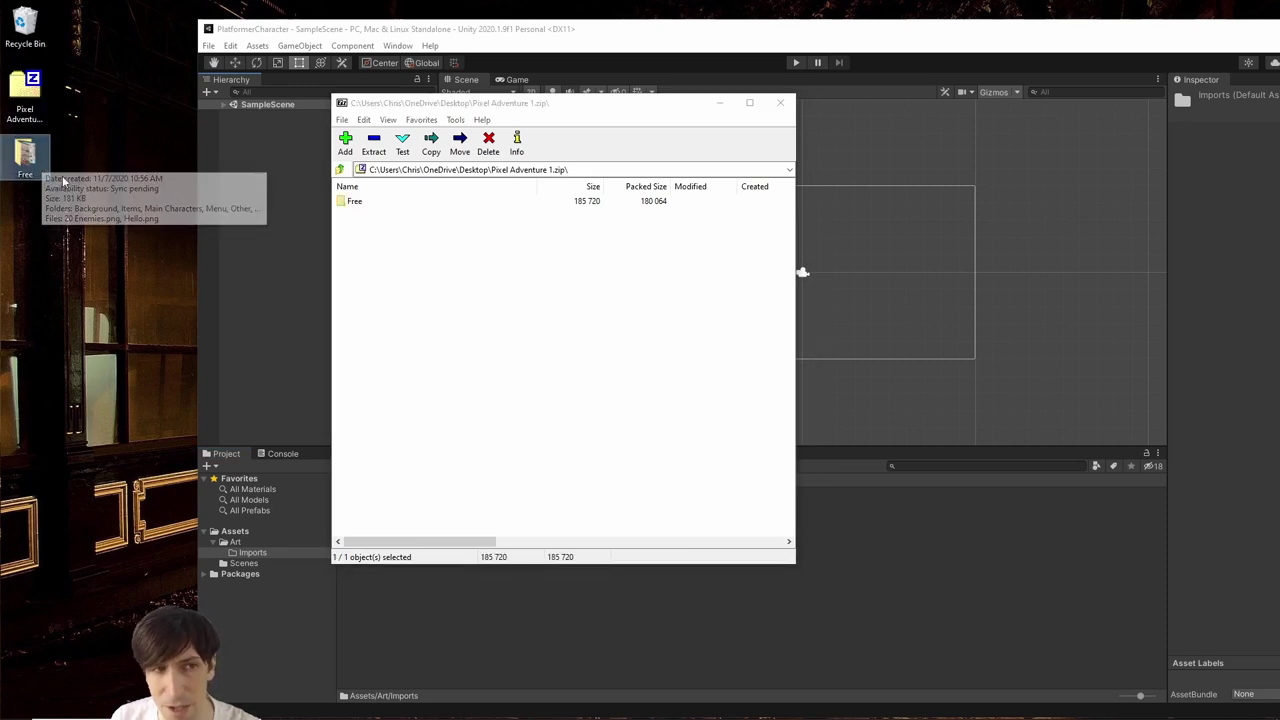
Rename the extracted Free folder on the desktop as PixelAdventure-PixelFrog
{"action": "key", "text": "F2"}
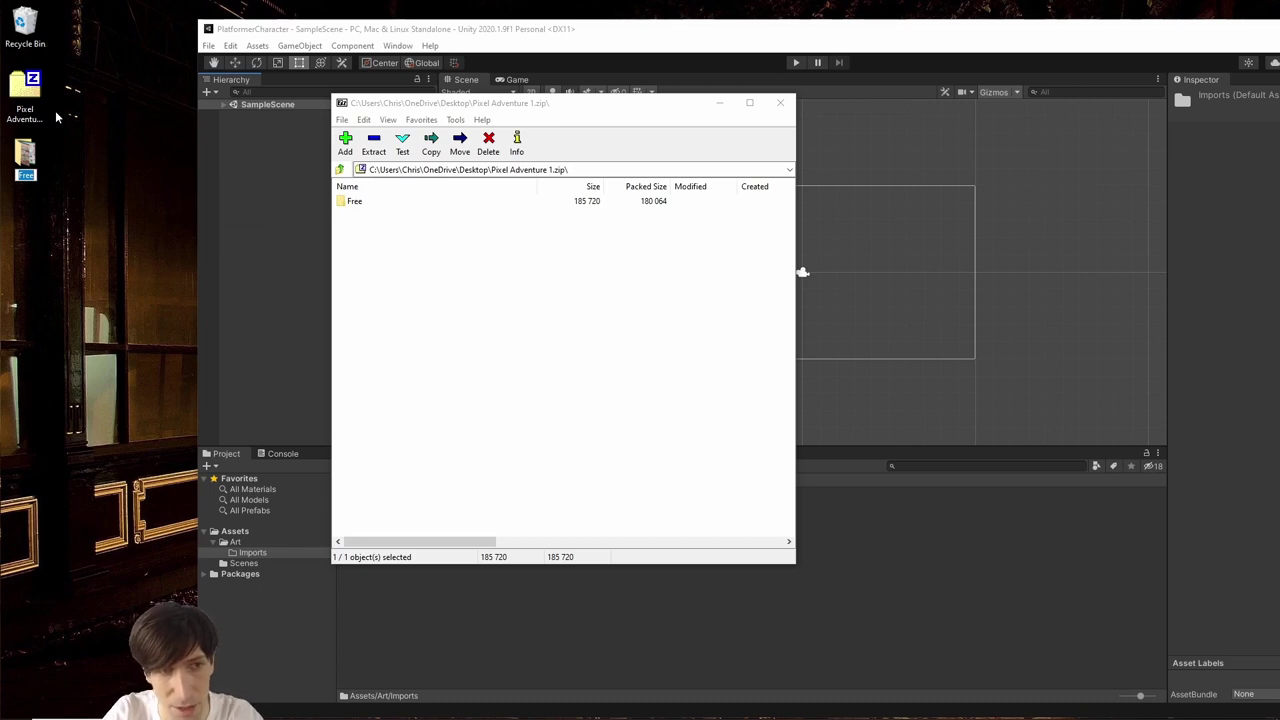
{"action": "type", "text": "PixelAdventure"}
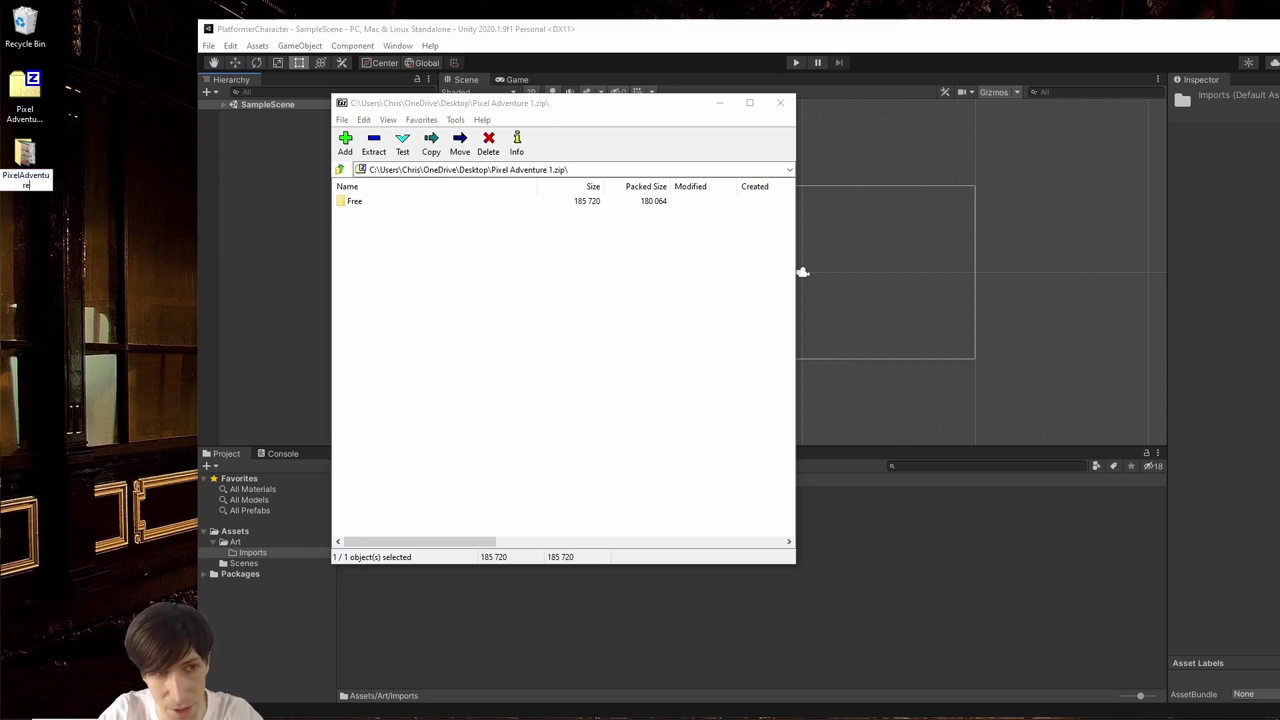
{"action": "type", "text": "-PixelFr"}
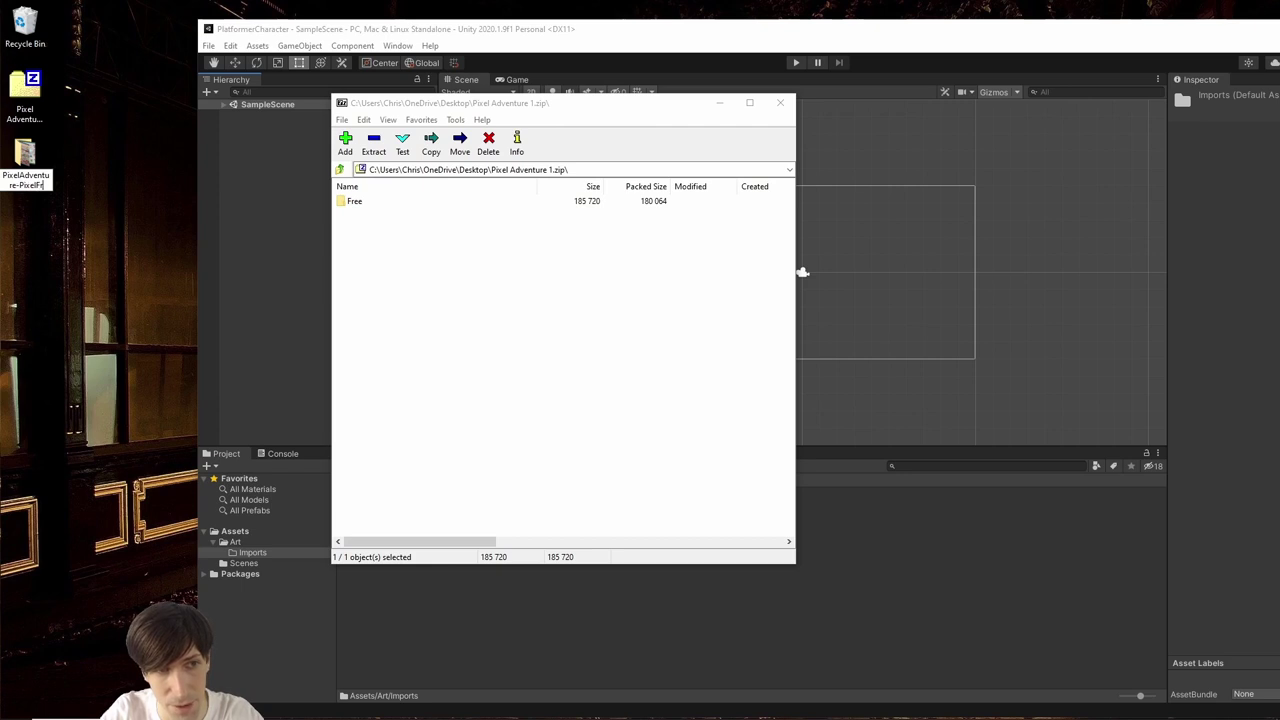
{"action": "type", "text": "og"}
{"action": "key", "text": "Return"}
Import the PixelAdventure-PixelFrog folder from the desktop into the Unity project's Imports folder and maximize the editor window
{"action": "left_click", "coordinate": [631, 88]}
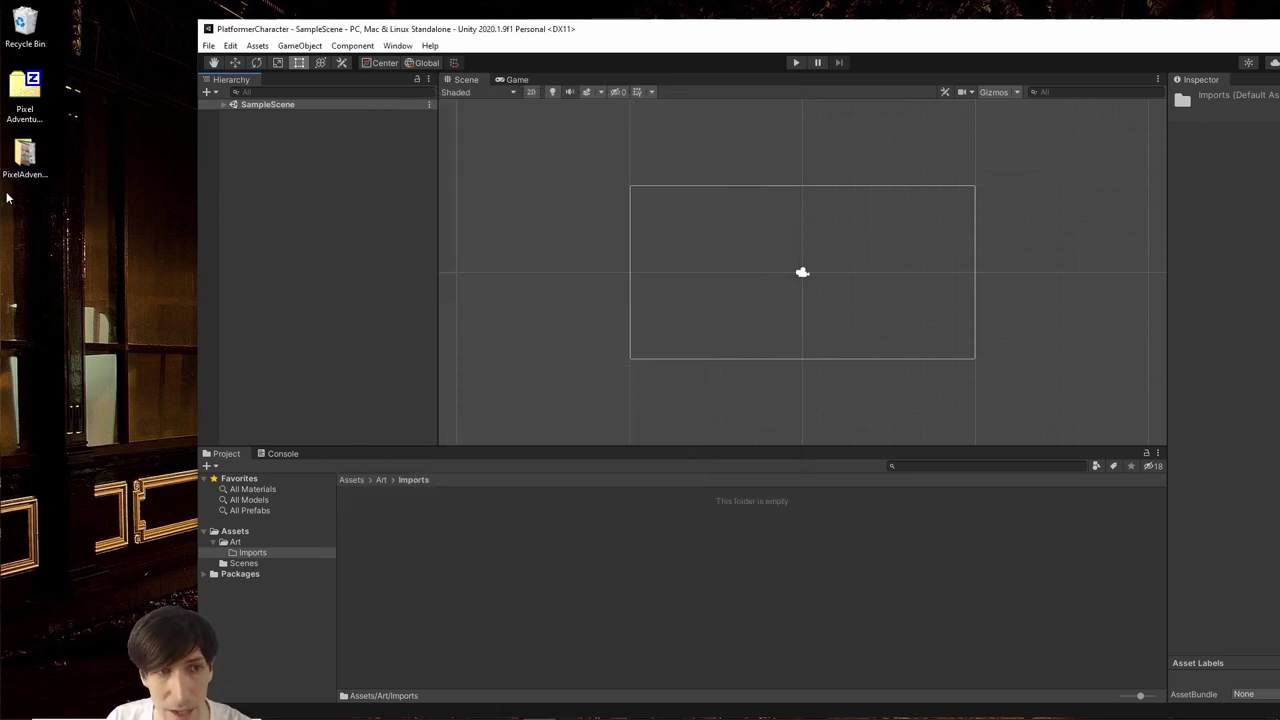
{"action": "left_click_drag", "start_coordinate": [30, 155], "coordinate": [433, 539]}
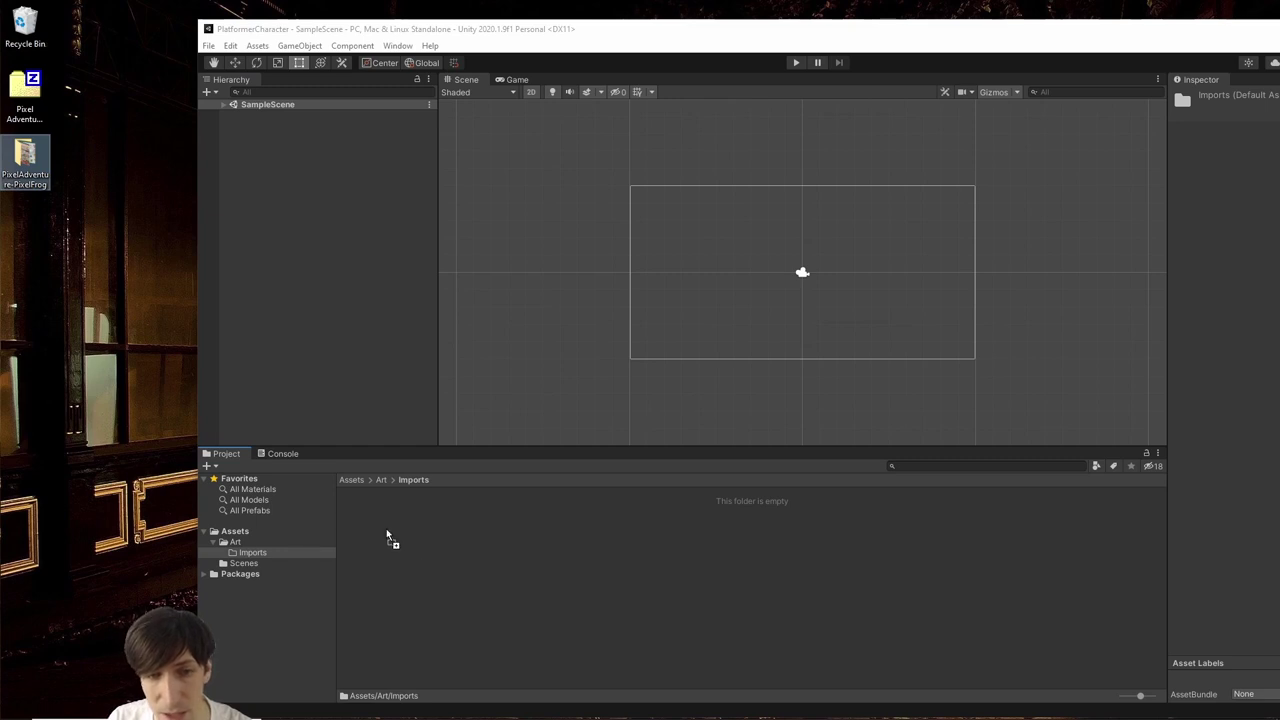
{"action": "left_click_drag", "start_coordinate": [386, 528], "coordinate": [386, 528]}
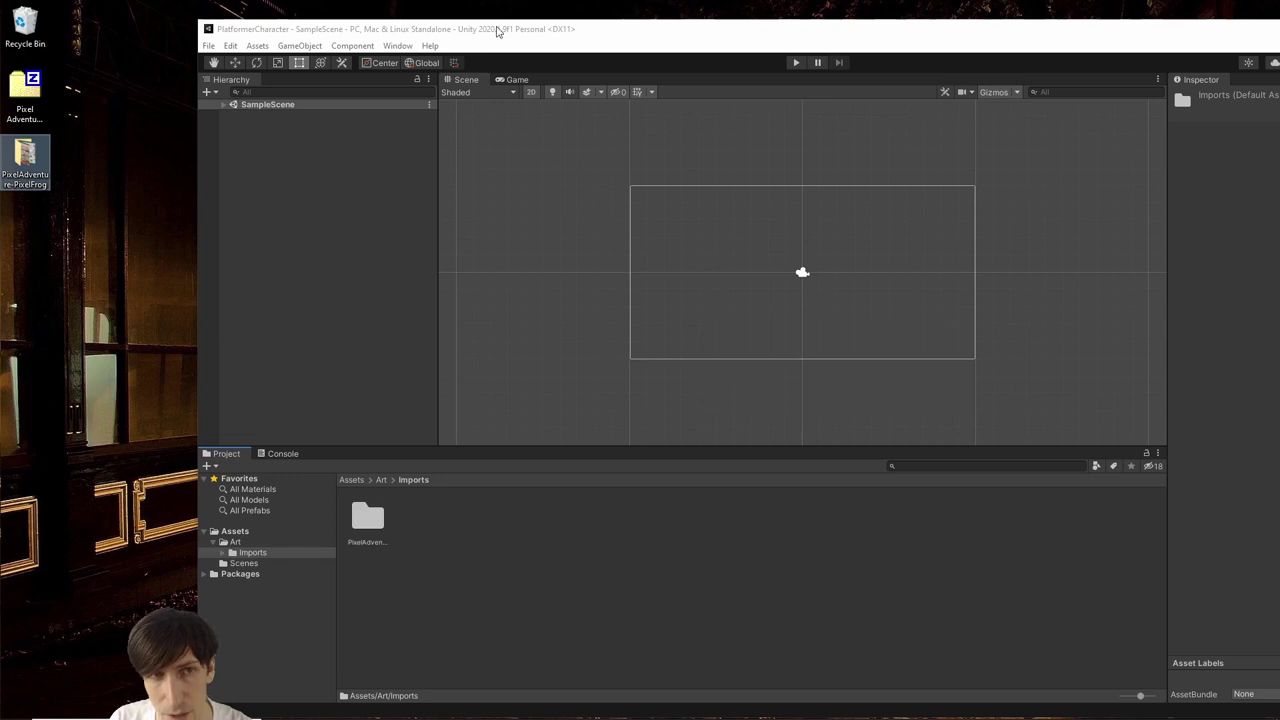
{"action": "double_click", "coordinate": [497, 31]}
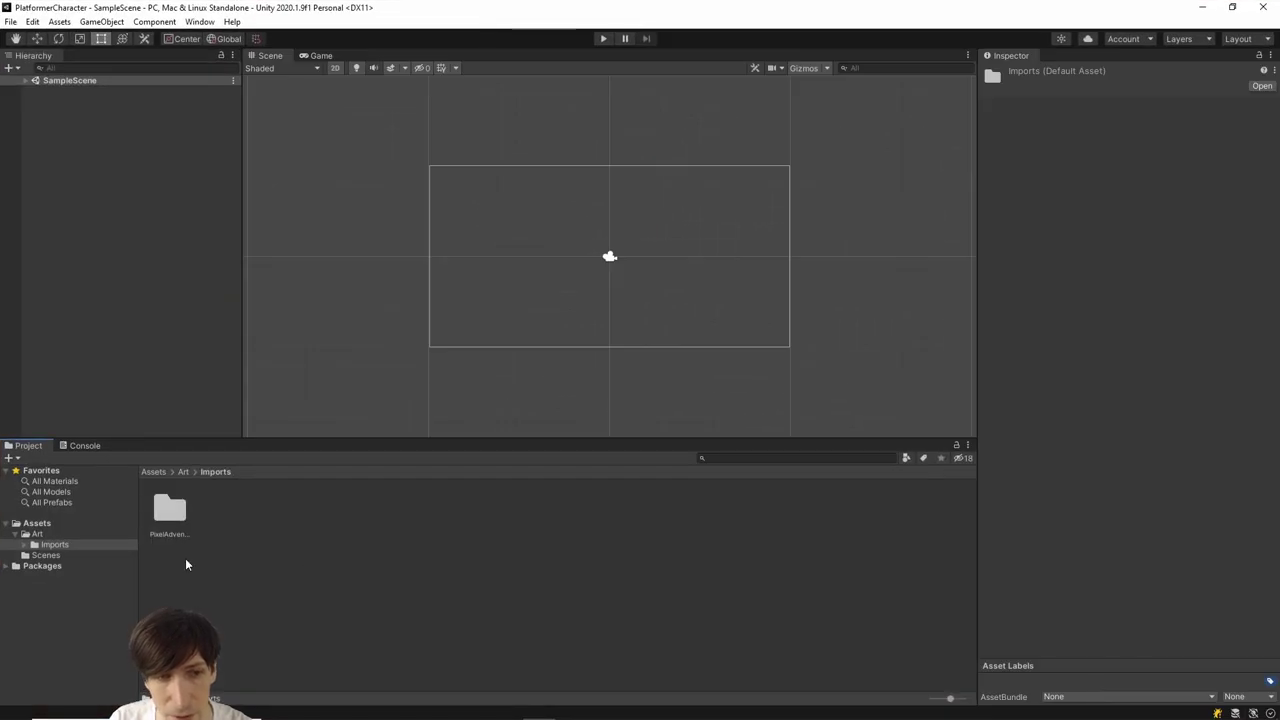
Examine the sprite sheets in the pack's Main Characters folders: Mask Dude, Ninja Frog, Pink Man and Virtual Guy
{"action": "double_click", "coordinate": [169, 510]}
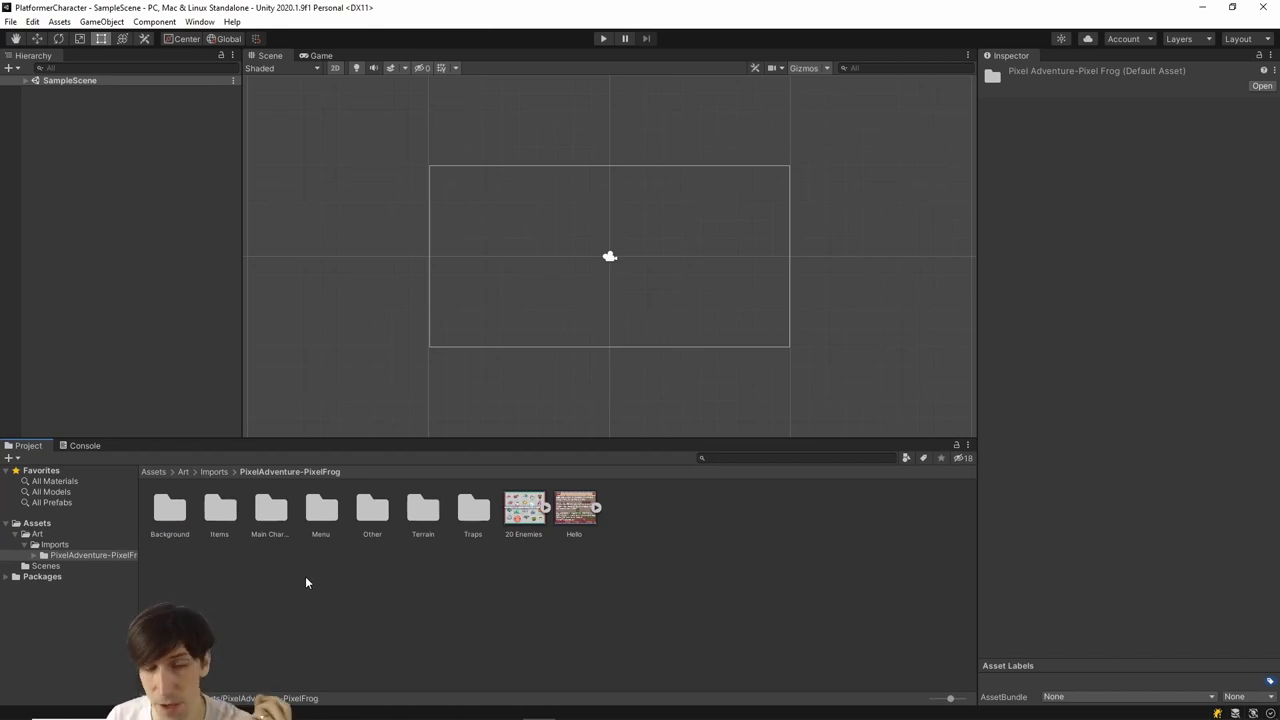
{"action": "double_click", "coordinate": [270, 512]}
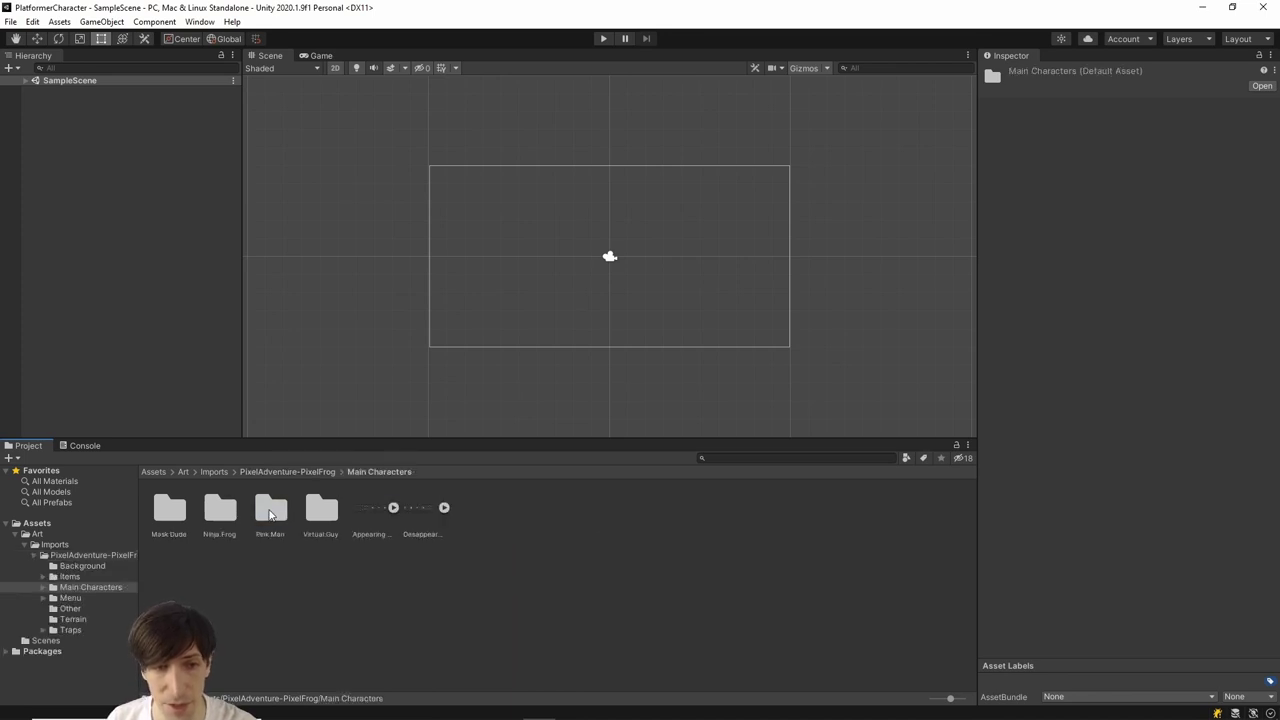
{"action": "left_click", "coordinate": [183, 574]}
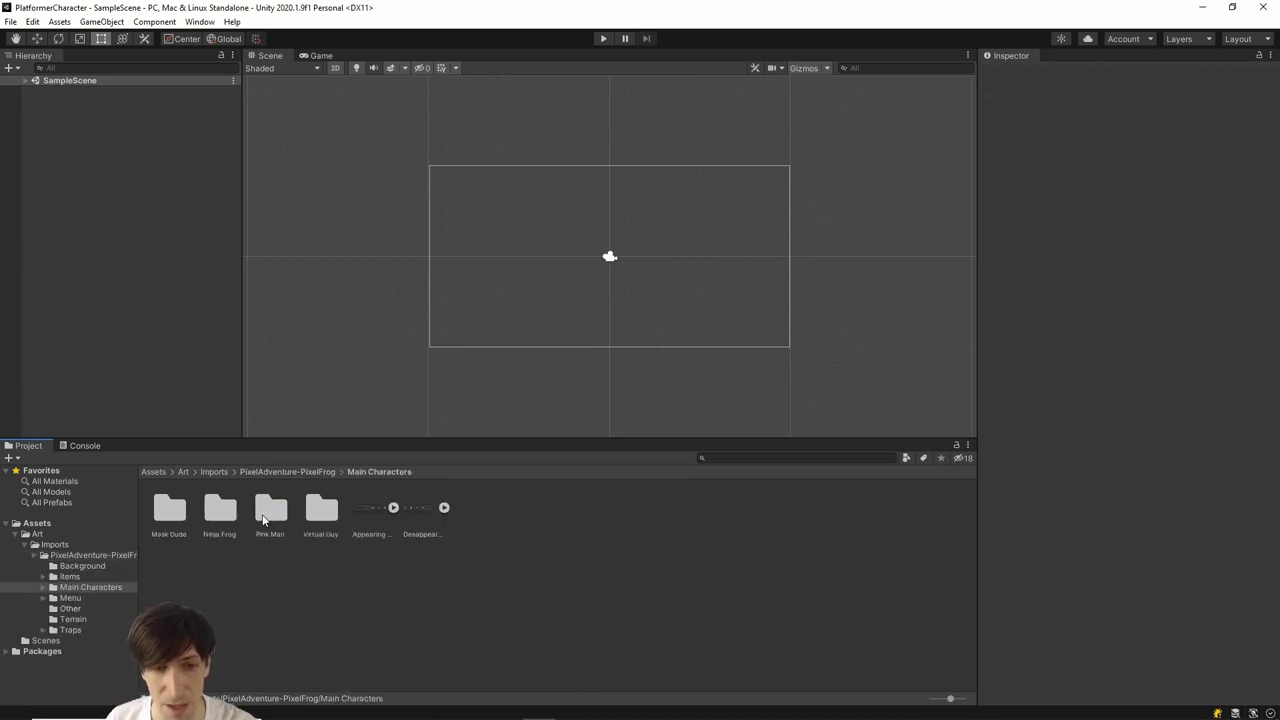
{"action": "double_click", "coordinate": [157, 511]}
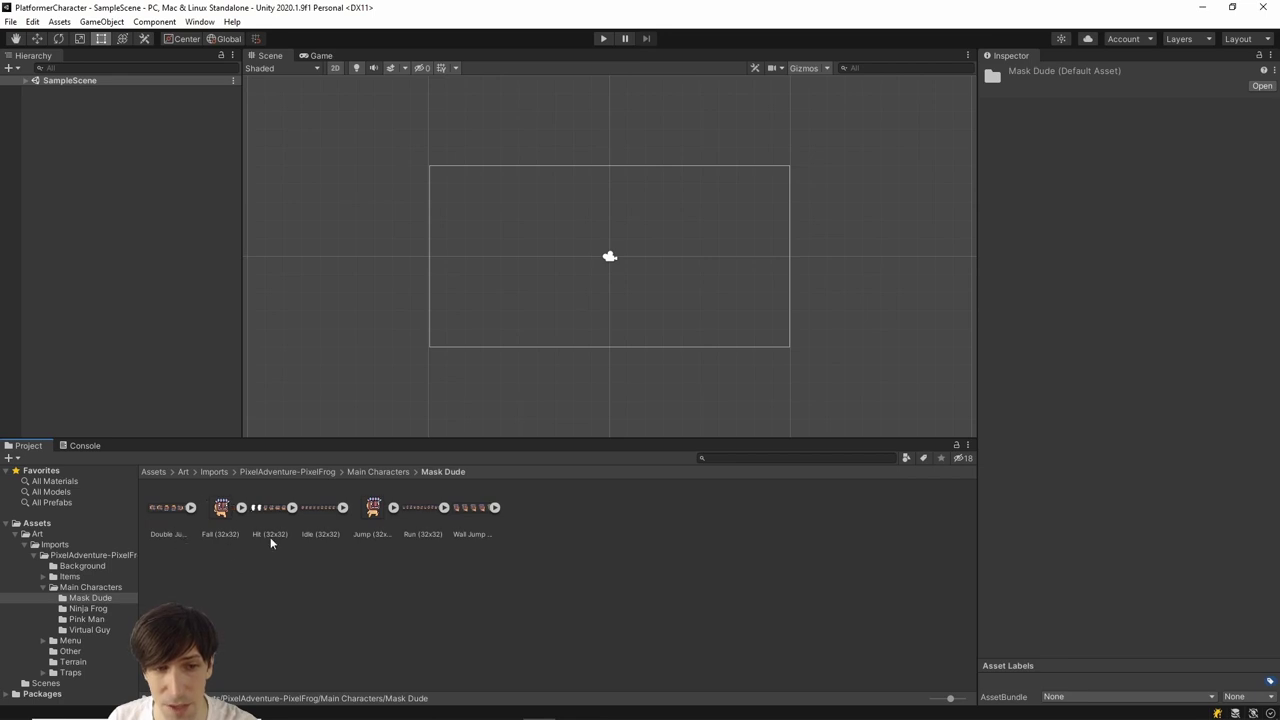
{"action": "left_click", "coordinate": [378, 472]}
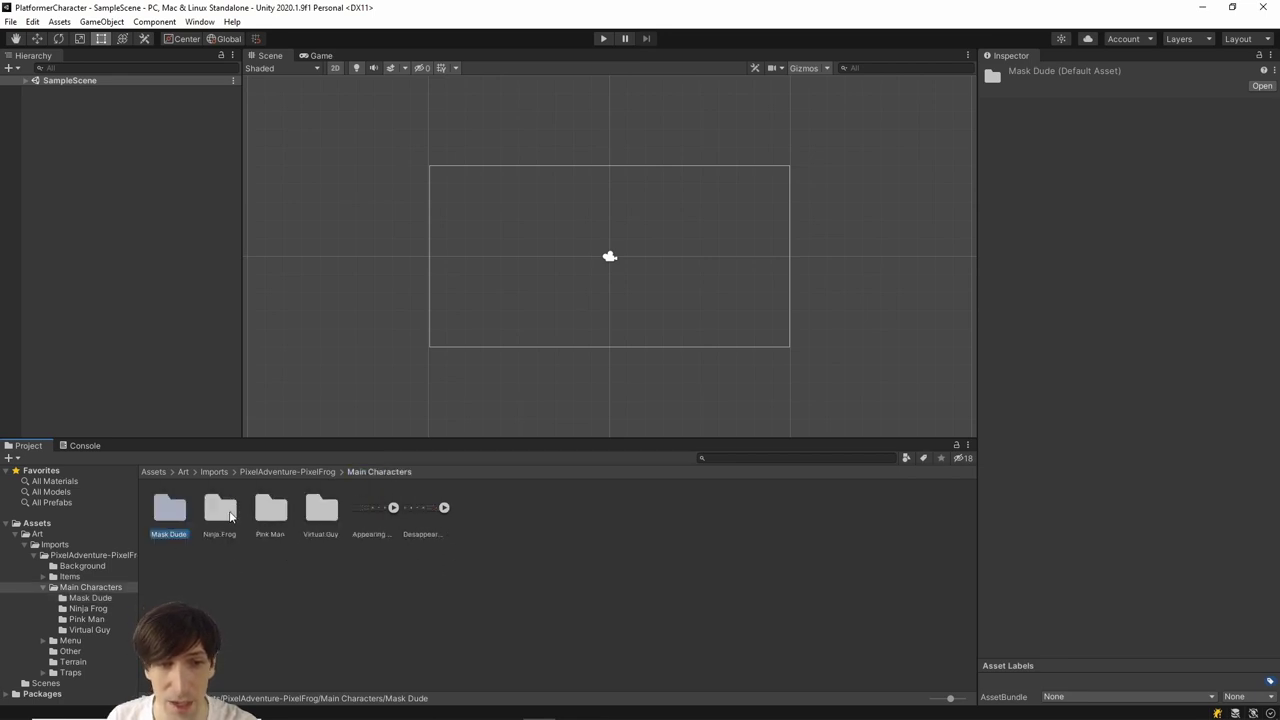
{"action": "double_click", "coordinate": [222, 512]}
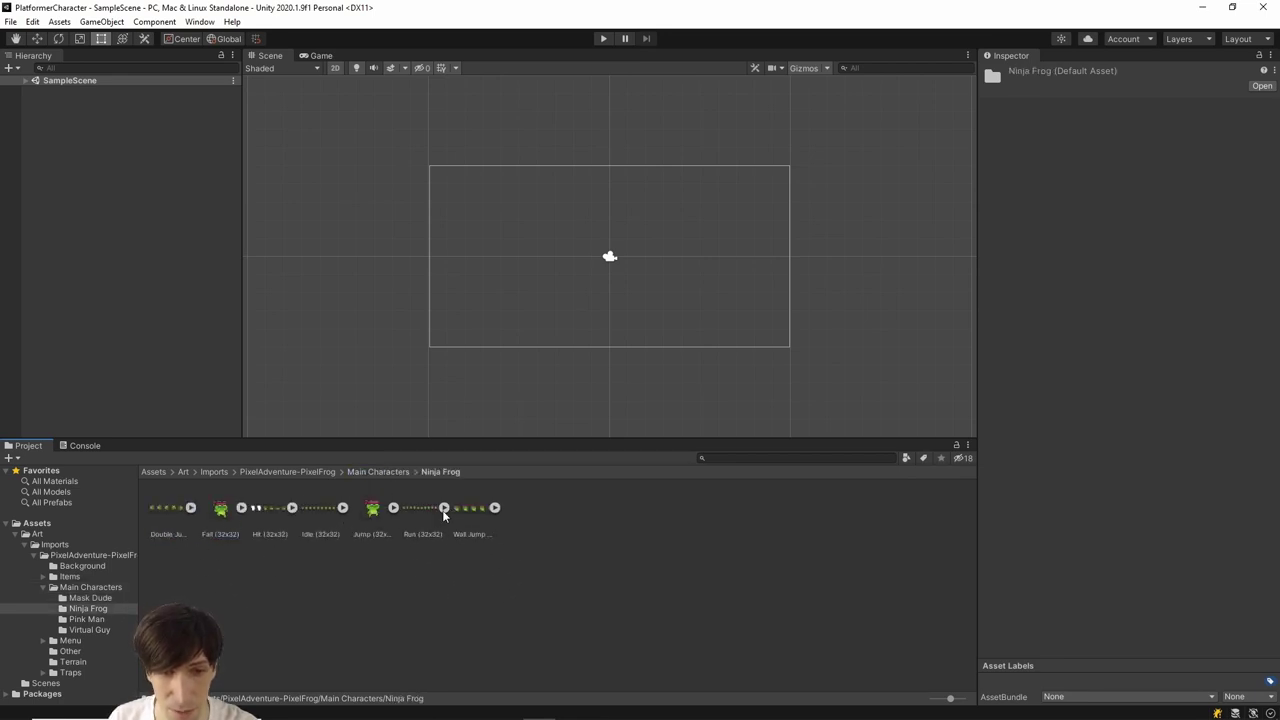
{"action": "left_click", "coordinate": [86, 619]}
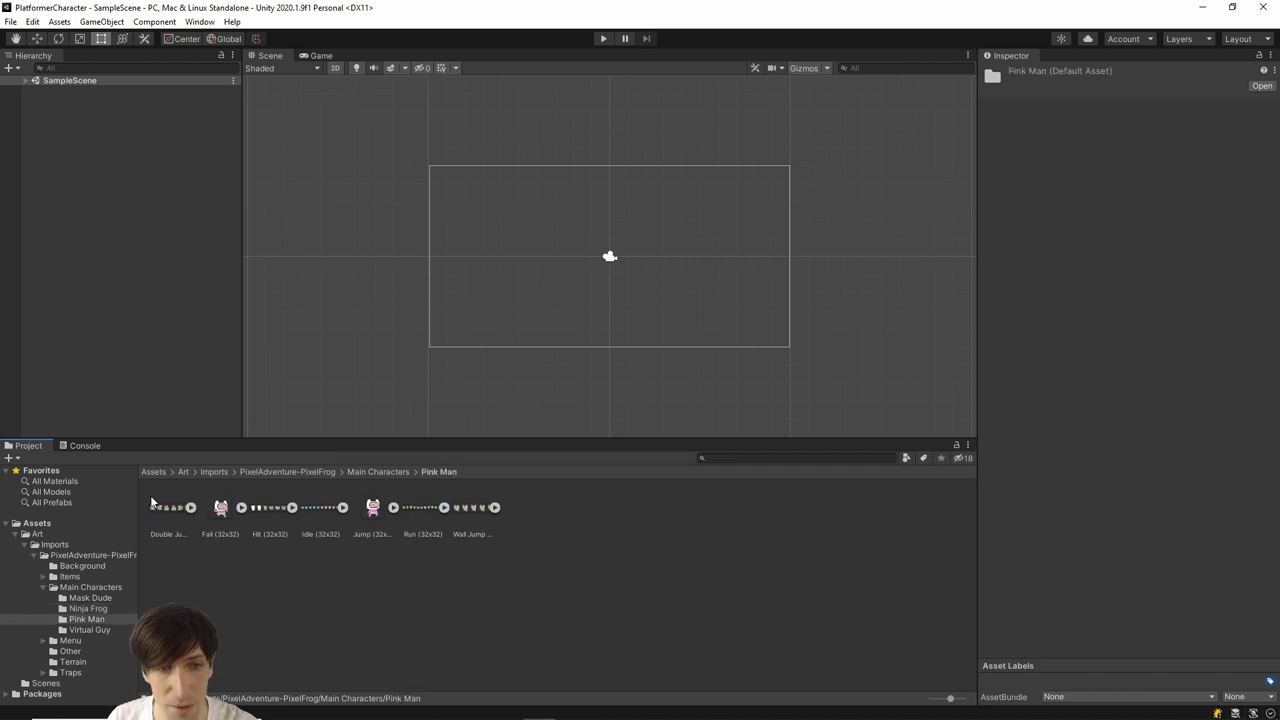
{"action": "left_click", "coordinate": [384, 473]}
{"action": "double_click", "coordinate": [322, 512]}
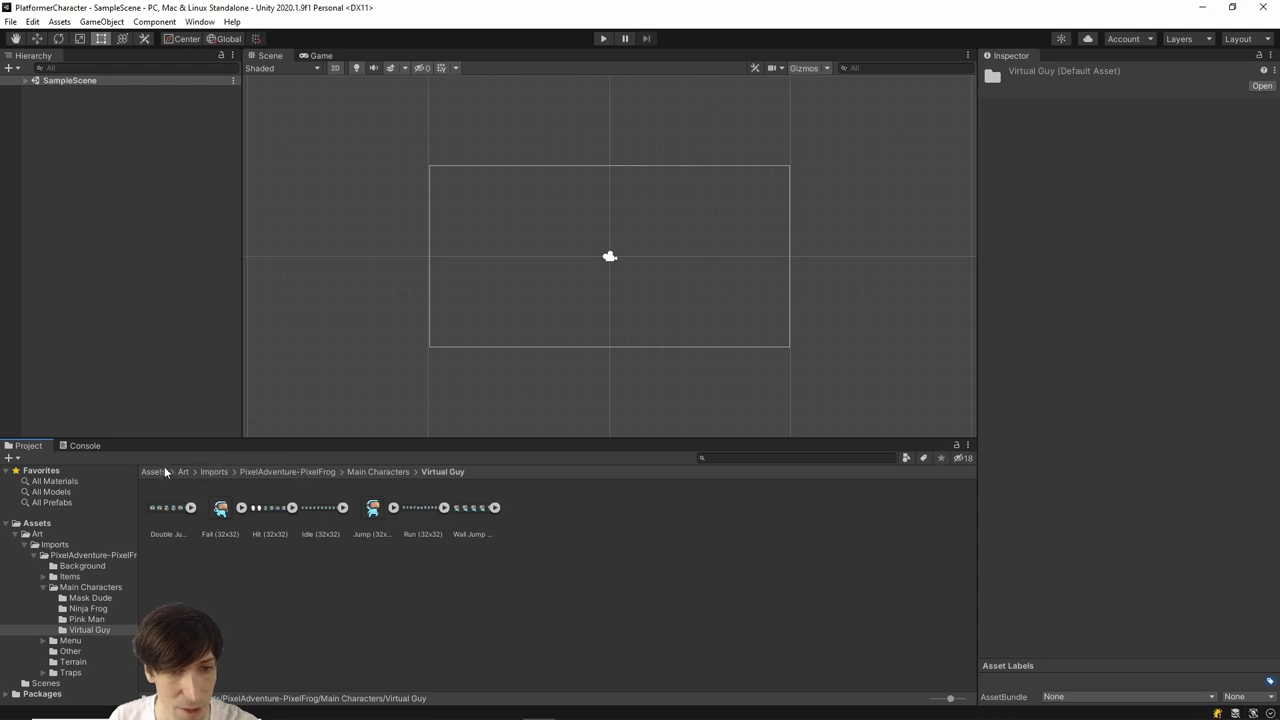
{"action": "left_click", "coordinate": [168, 508]}
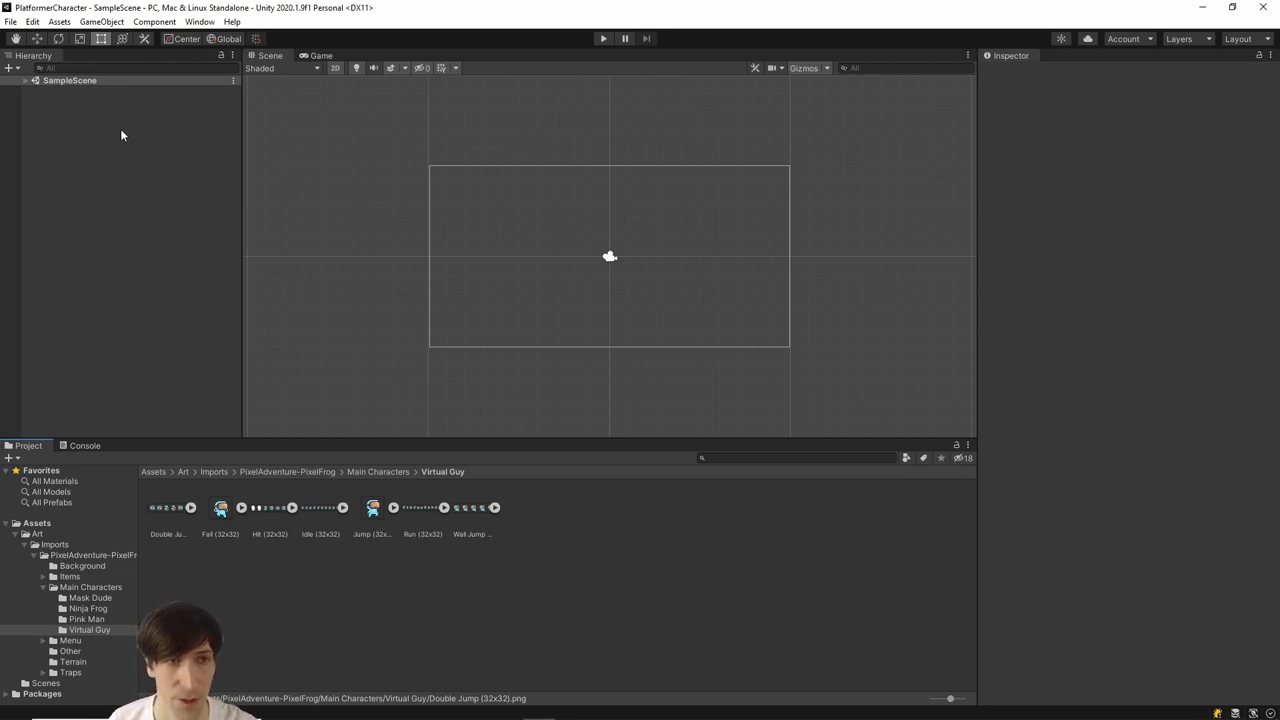
Rename the SampleScene asset in the Scenes folder as TutorialScene, reload the scene and expand it in the Hierarchy
{"action": "left_click", "coordinate": [25, 80]}
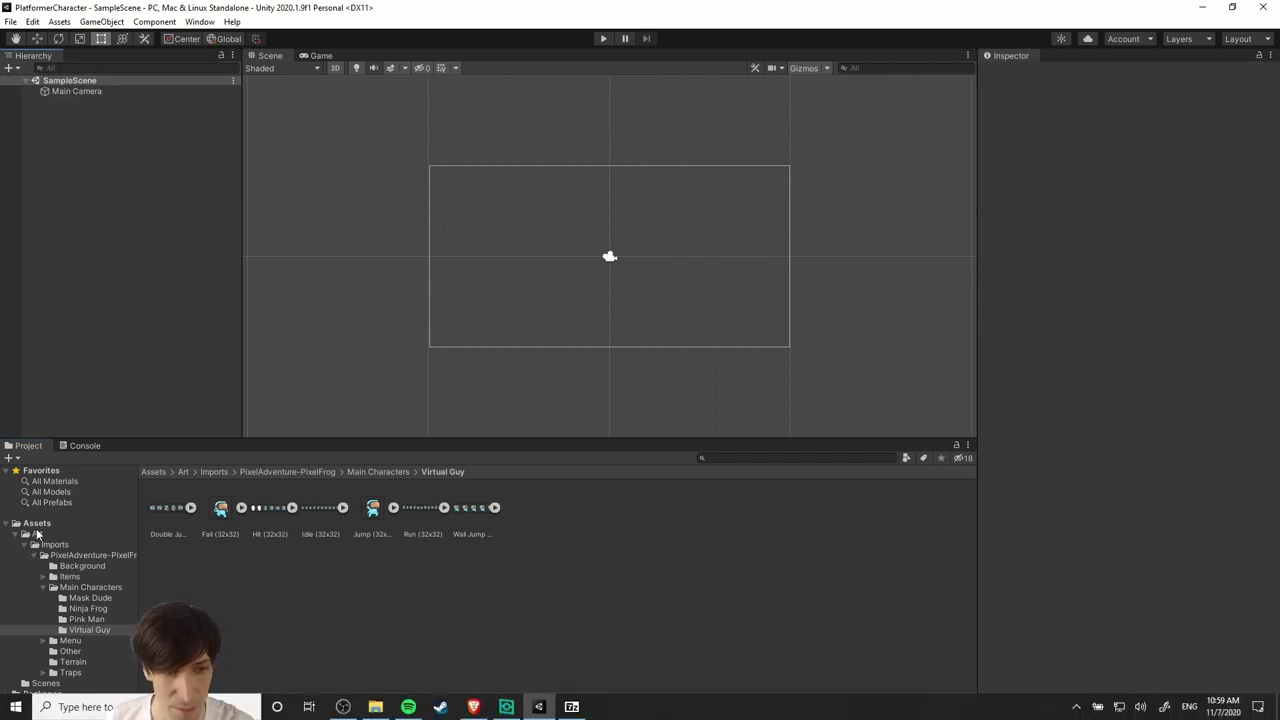
{"action": "left_click", "coordinate": [37, 523]}
{"action": "left_click", "coordinate": [229, 512]}
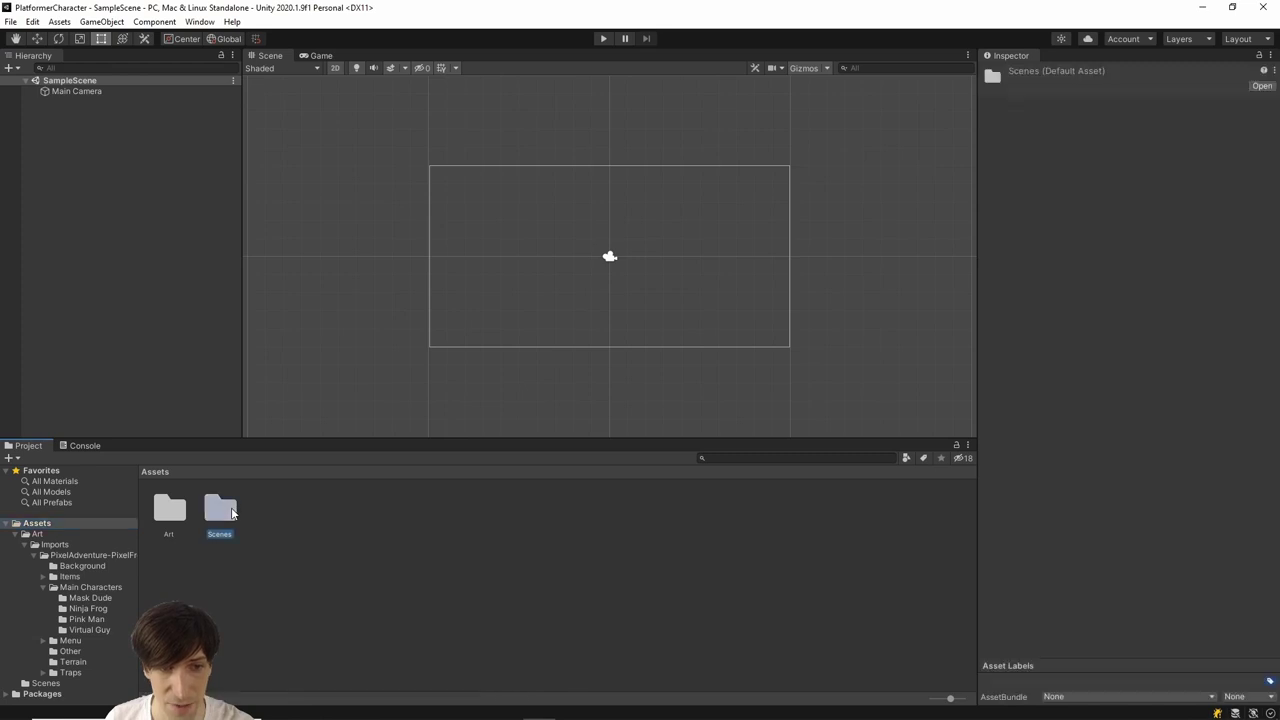
{"action": "double_click", "coordinate": [231, 512]}
{"action": "left_click", "coordinate": [176, 536]}
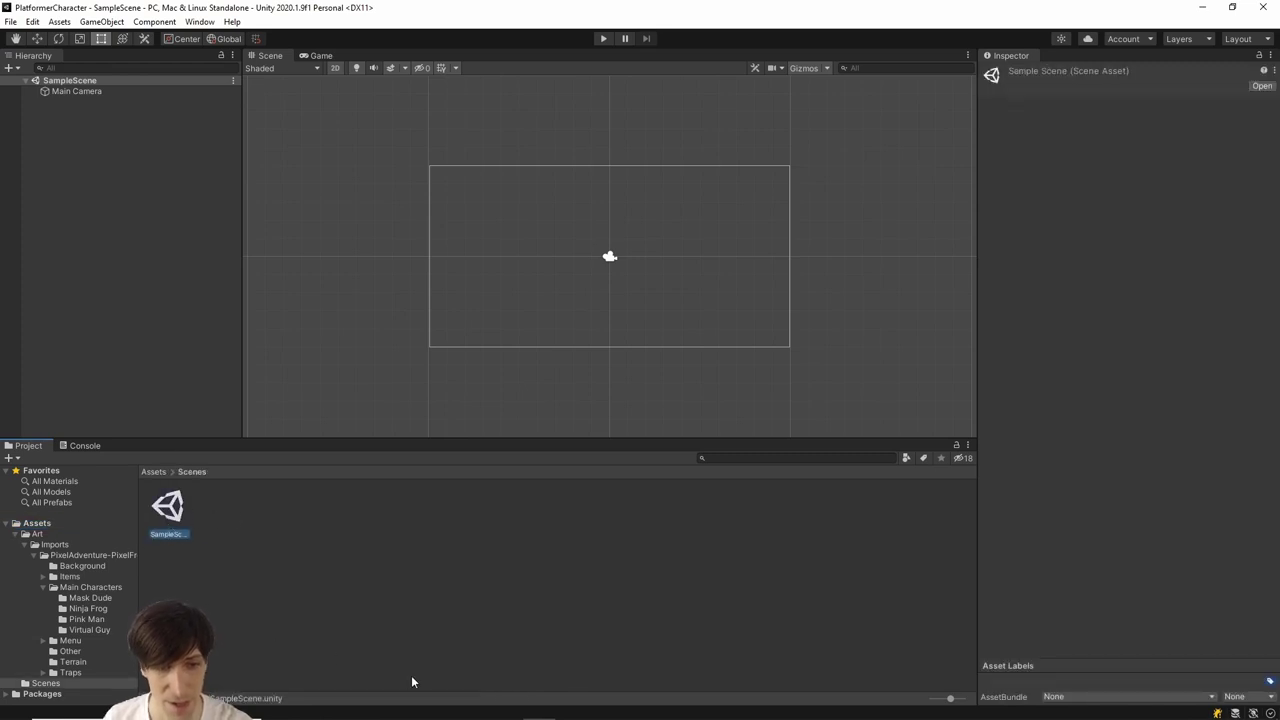
{"action": "key", "text": "F2"}
{"action": "type", "text": "Tut"}
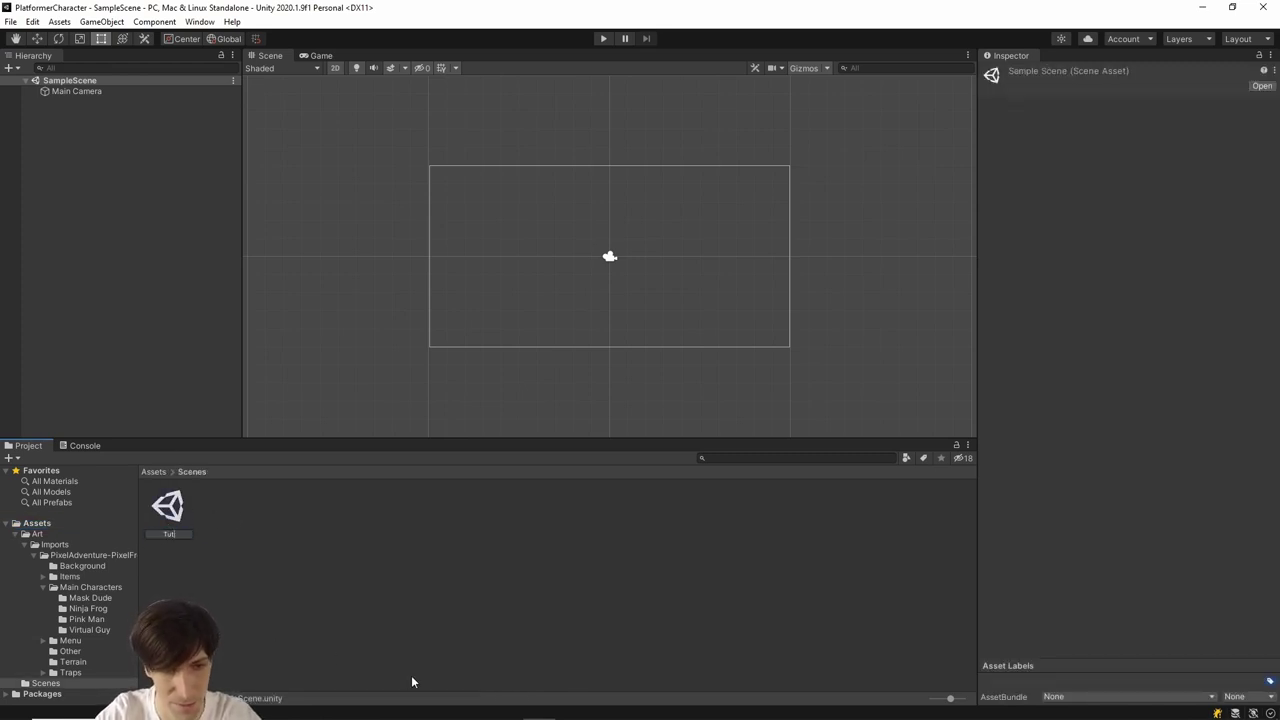
{"action": "type", "text": "orialScene"}
{"action": "key", "text": "Return"}
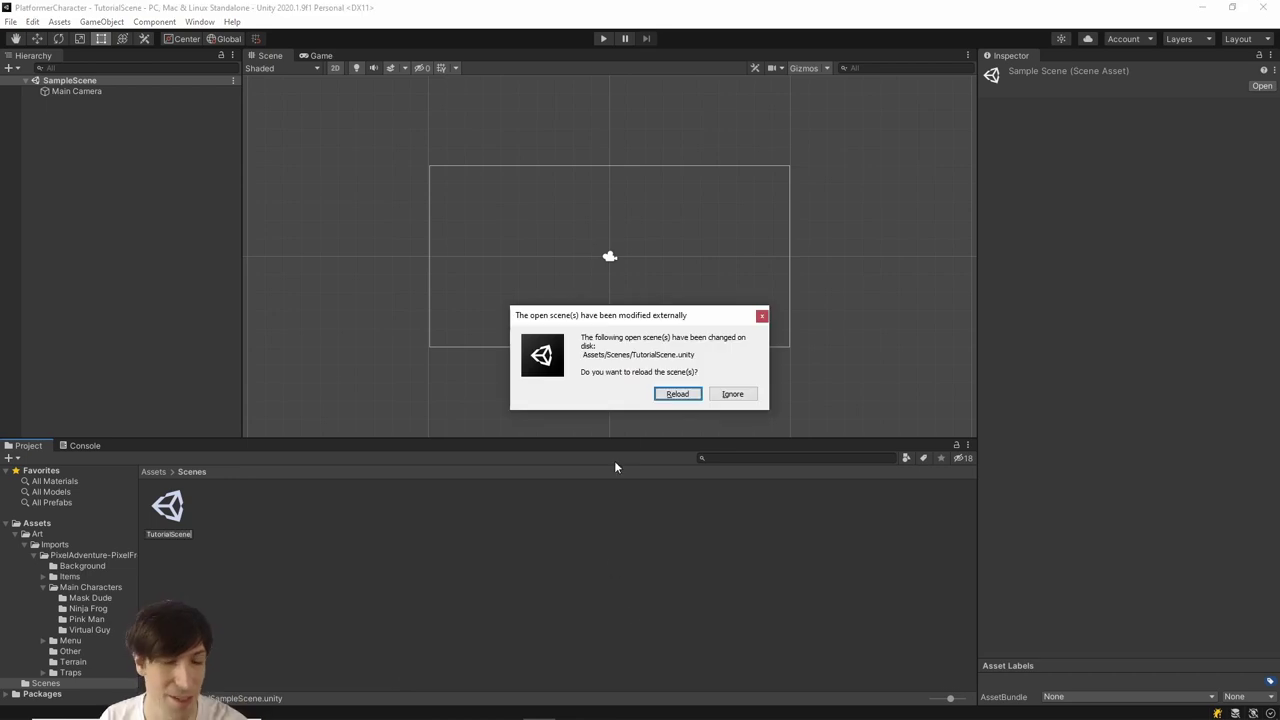
{"action": "left_click", "coordinate": [667, 393]}
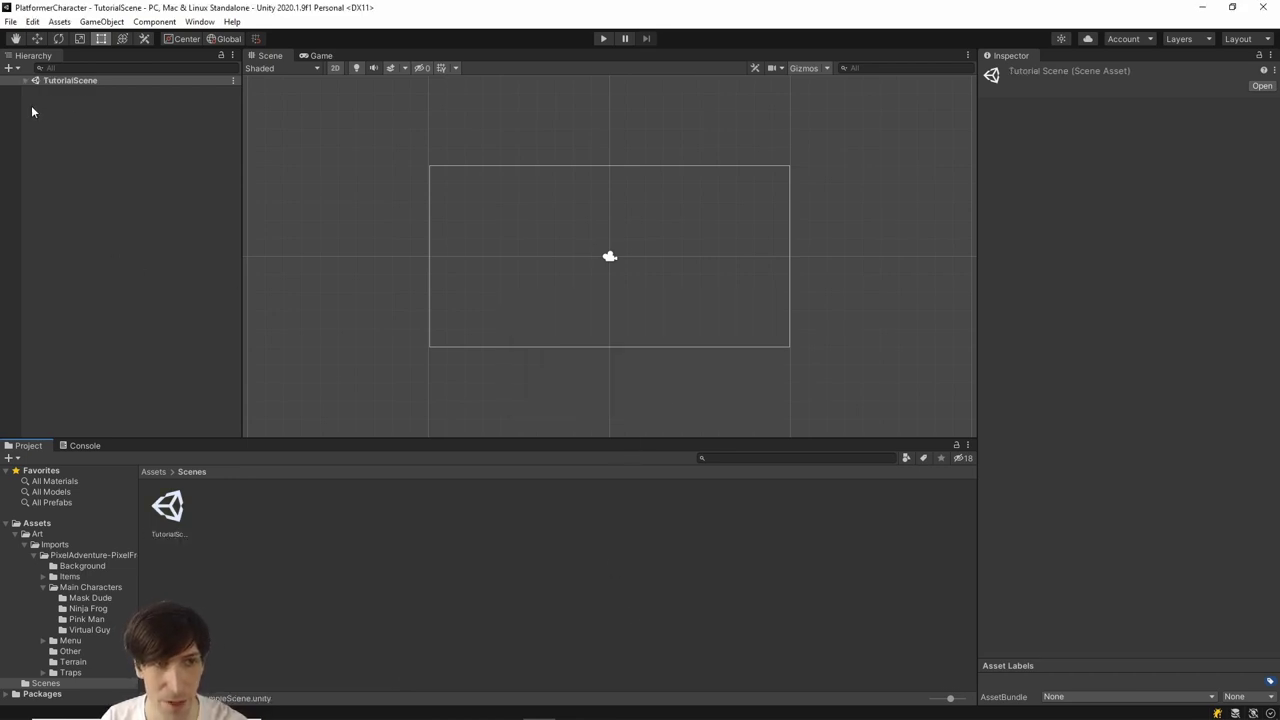
{"action": "left_click", "coordinate": [25, 81]}
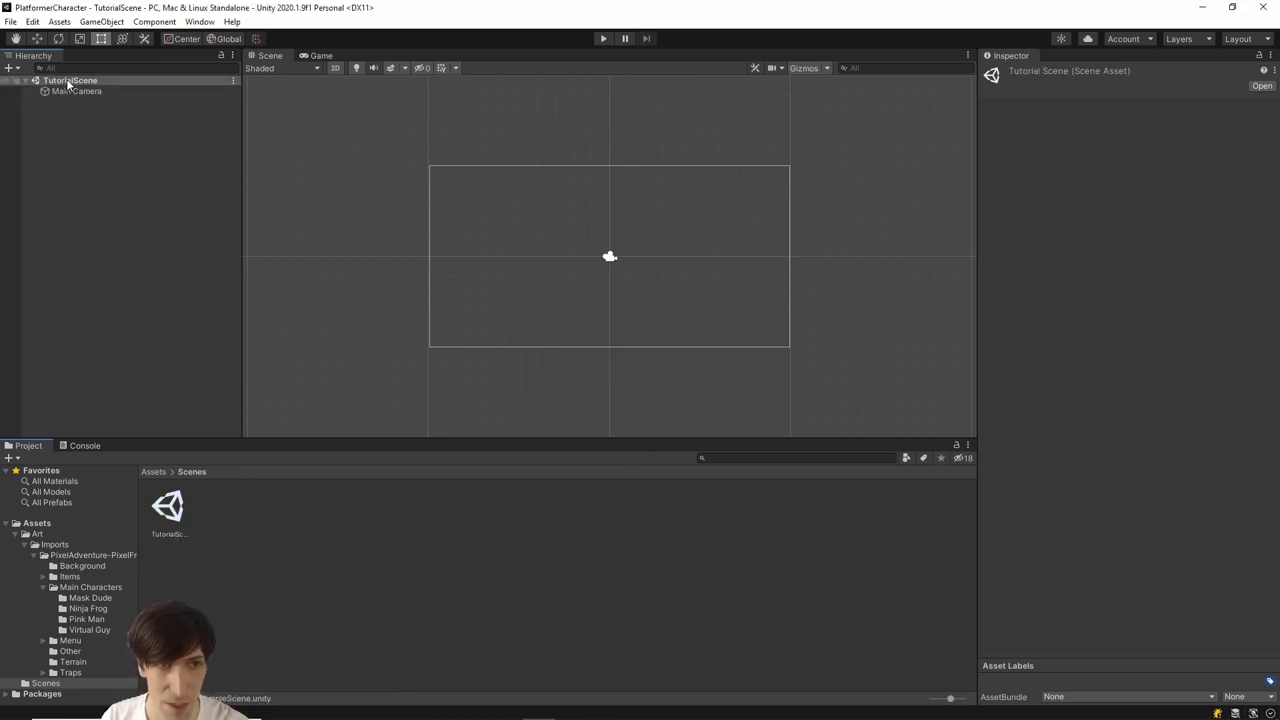
Add the Idle (32x32) sprite from the Virtual Guy folder to TutorialScene as a game object and view it up close
{"action": "left_click", "coordinate": [90, 631]}
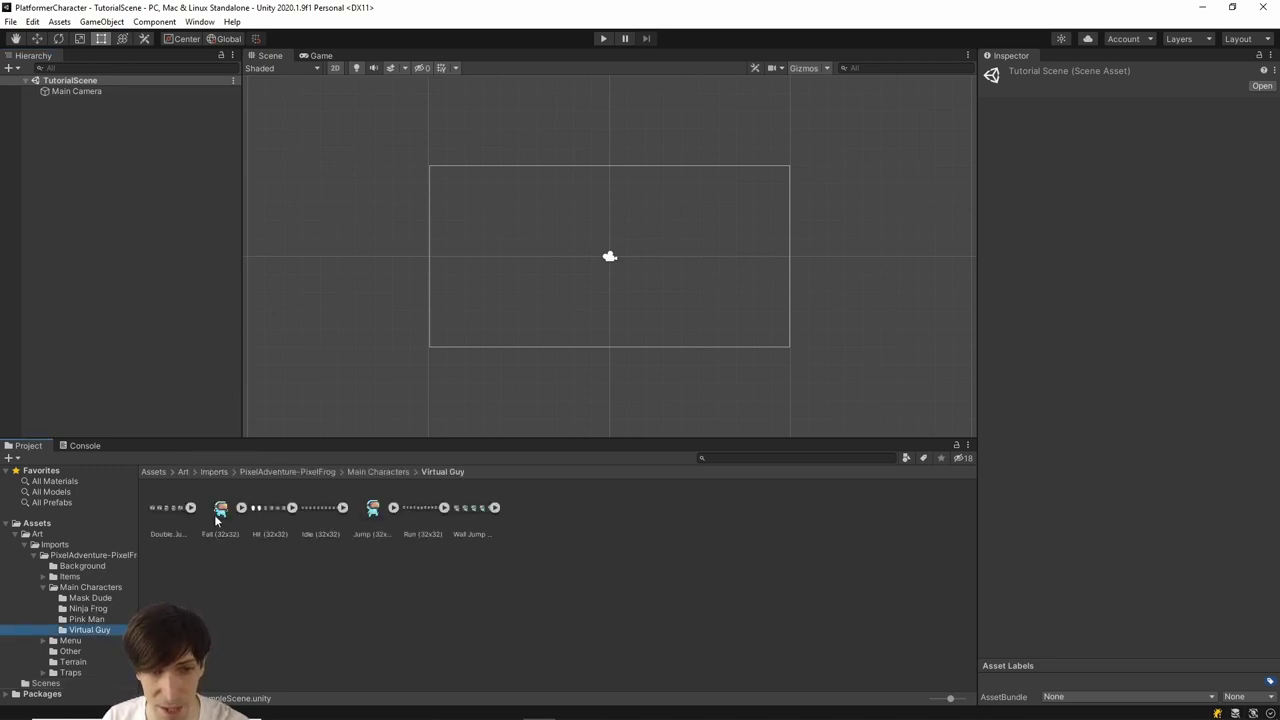
{"action": "left_click", "coordinate": [341, 596]}
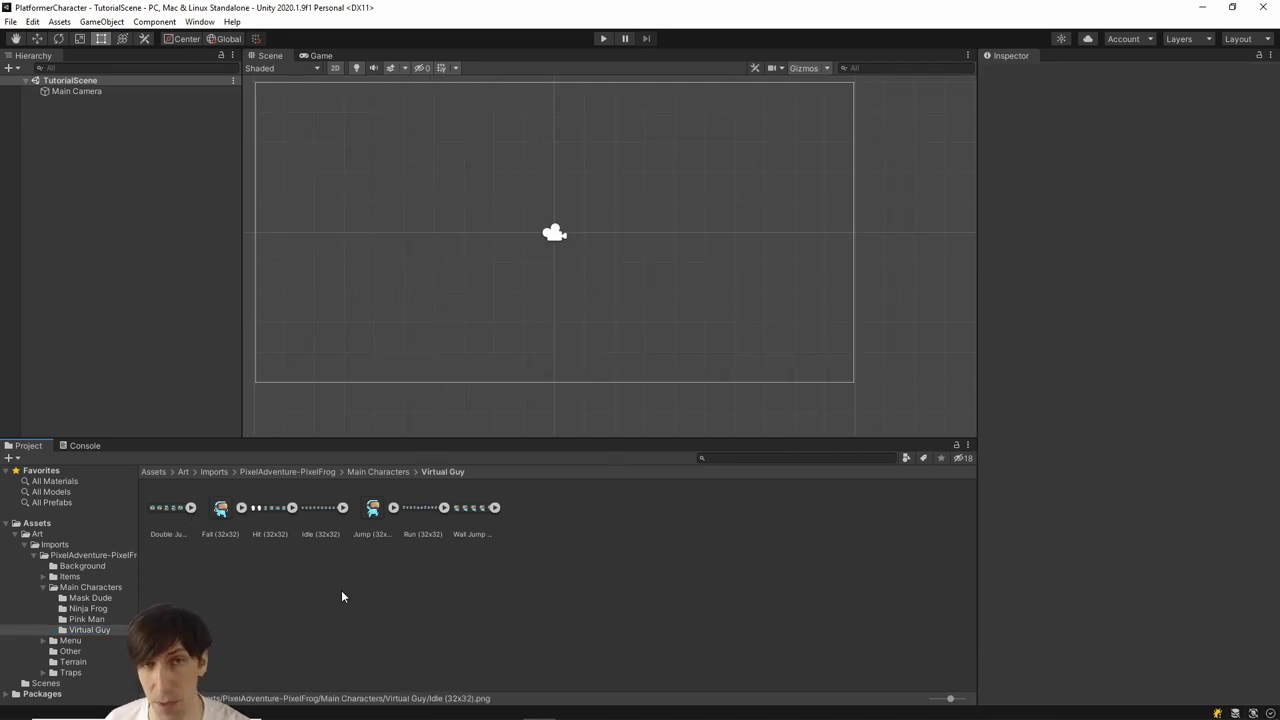
{"action": "left_click", "coordinate": [309, 510]}
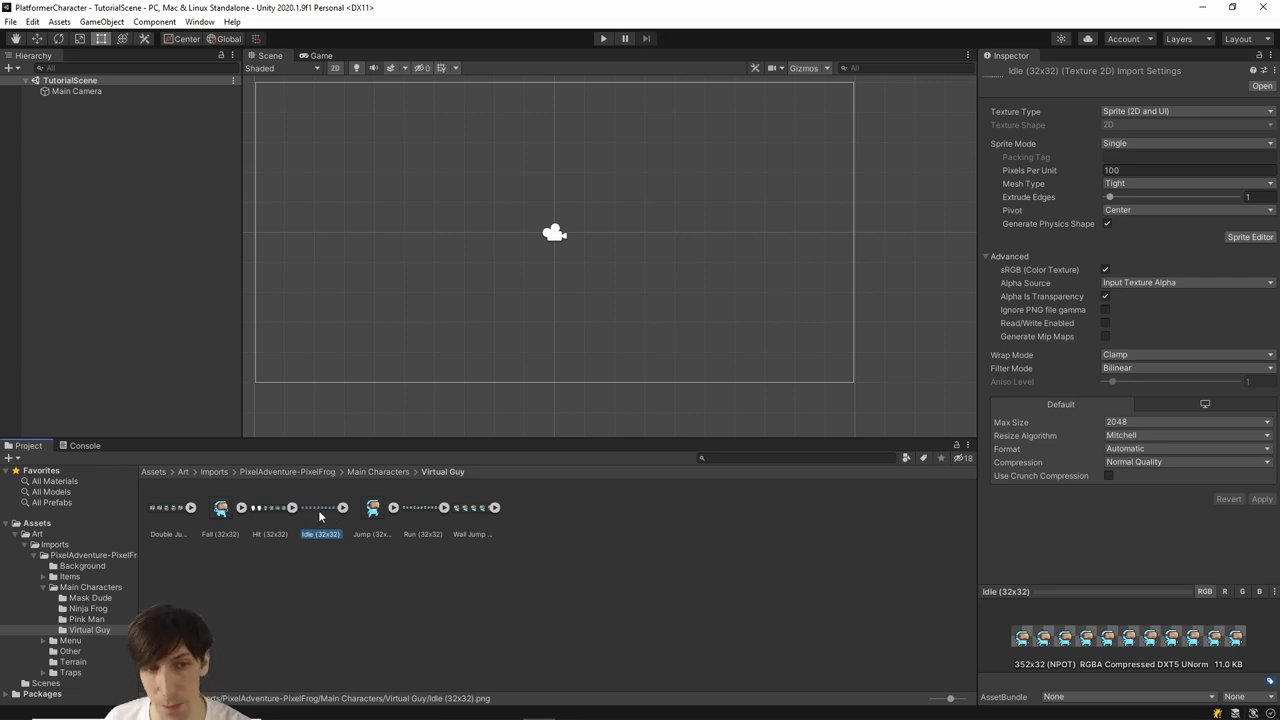
{"action": "left_click_drag", "start_coordinate": [318, 511], "coordinate": [82, 130]}
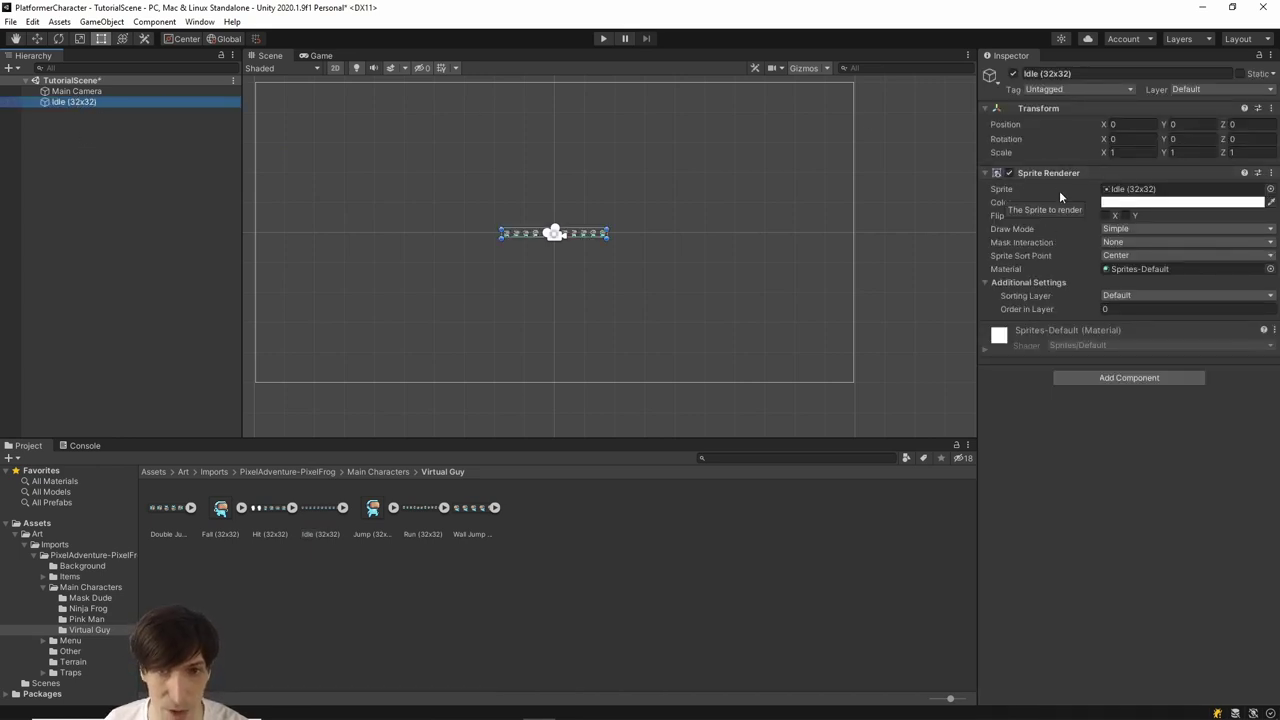
{"action": "scroll", "coordinate": [506, 210], "scroll_direction": "up", "scroll_amount": 2}
{"action": "scroll", "coordinate": [698, 316], "scroll_direction": "up", "scroll_amount": 2}
{"action": "scroll", "coordinate": [577, 268], "scroll_direction": "up", "scroll_amount": 5}
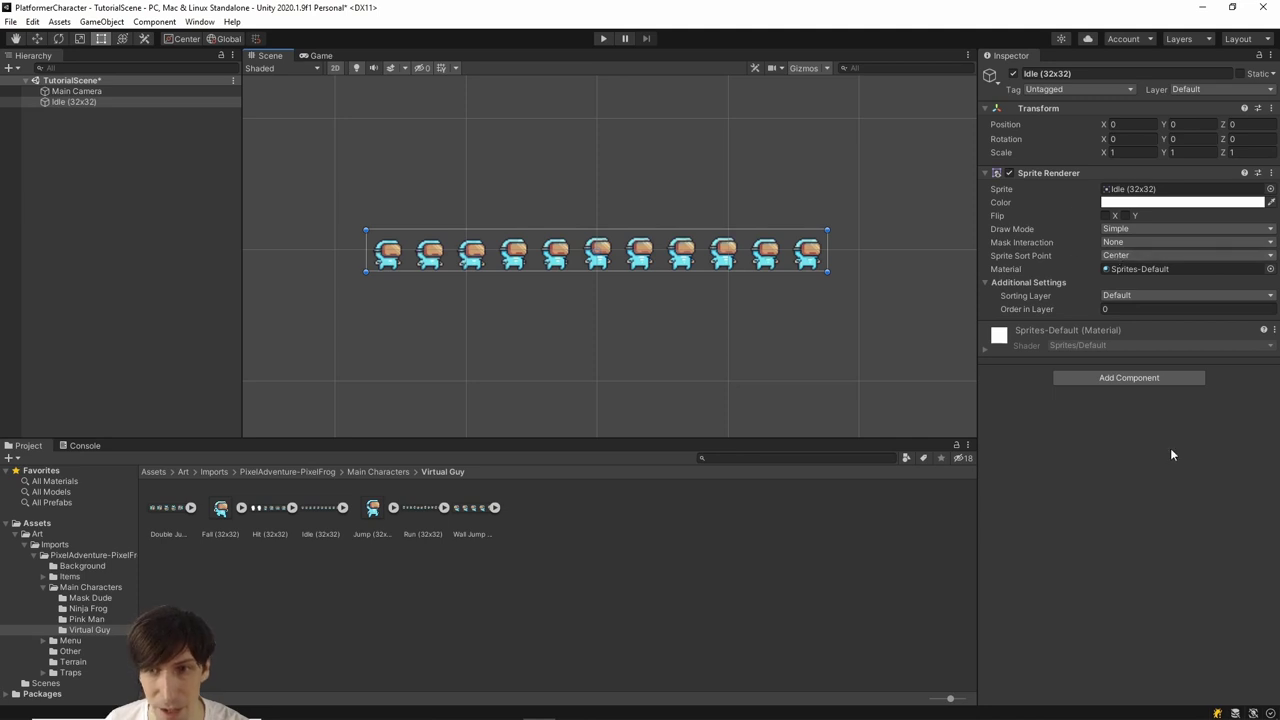
{"action": "scroll", "coordinate": [603, 285], "scroll_direction": "up", "scroll_amount": 2}
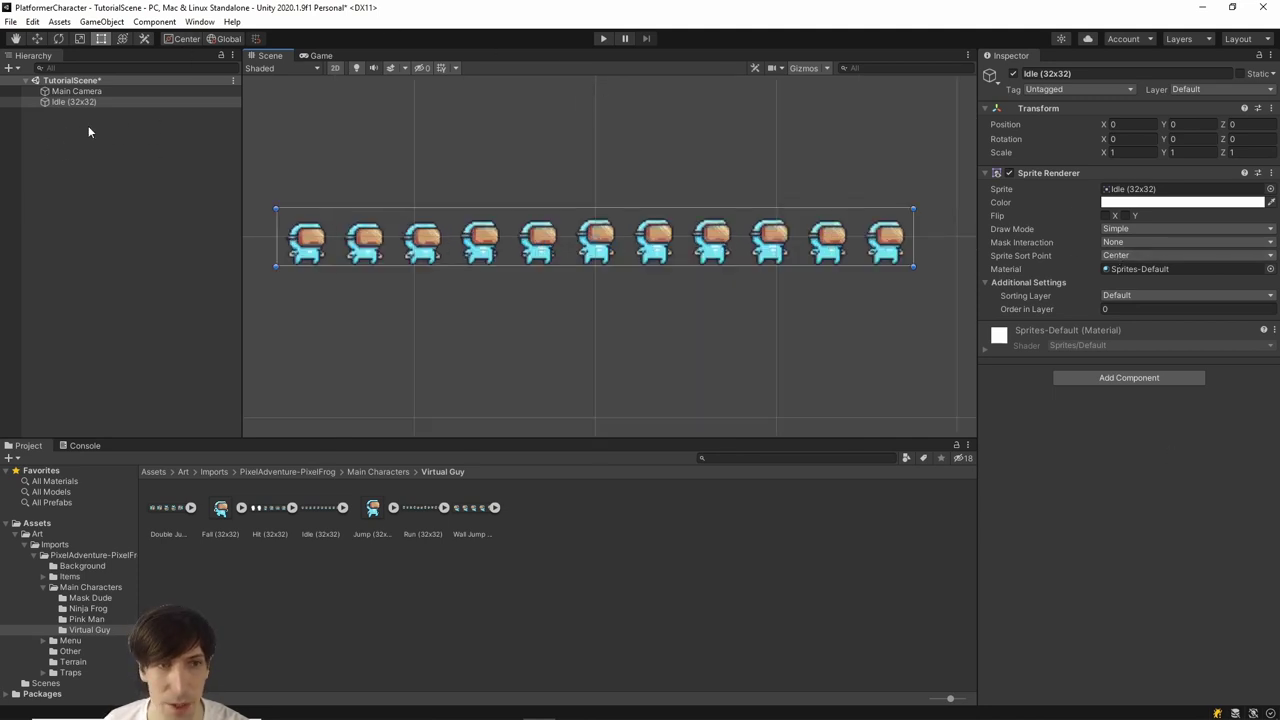
Rename the Idle (32x32) game object as Player
{"action": "left_click", "coordinate": [1100, 73]}
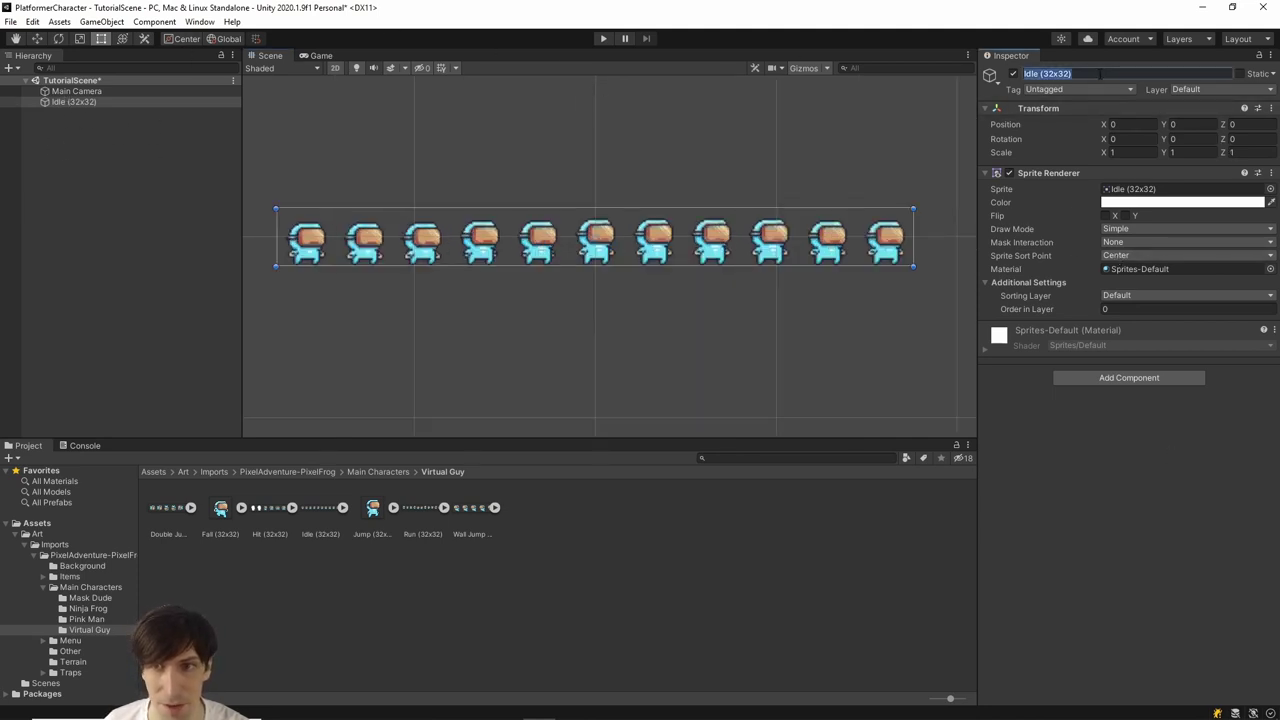
{"action": "key", "text": "End"}
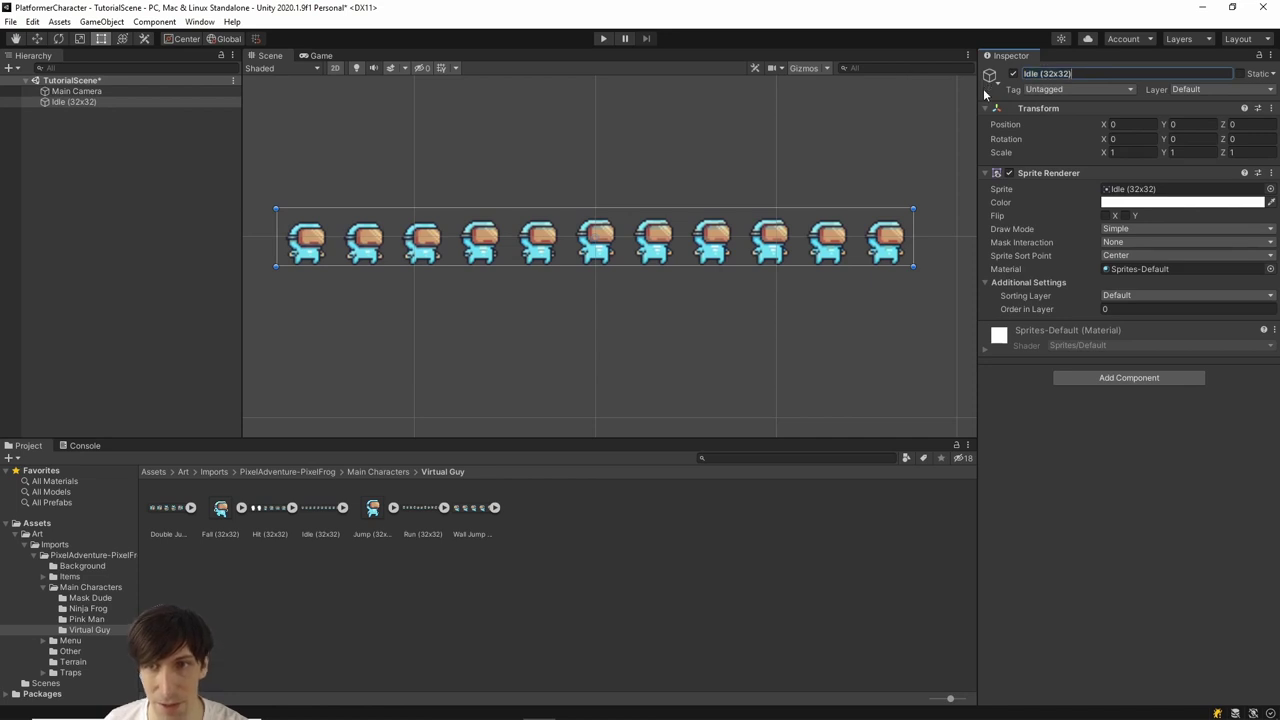
{"action": "key", "text": "ctrl+a"}
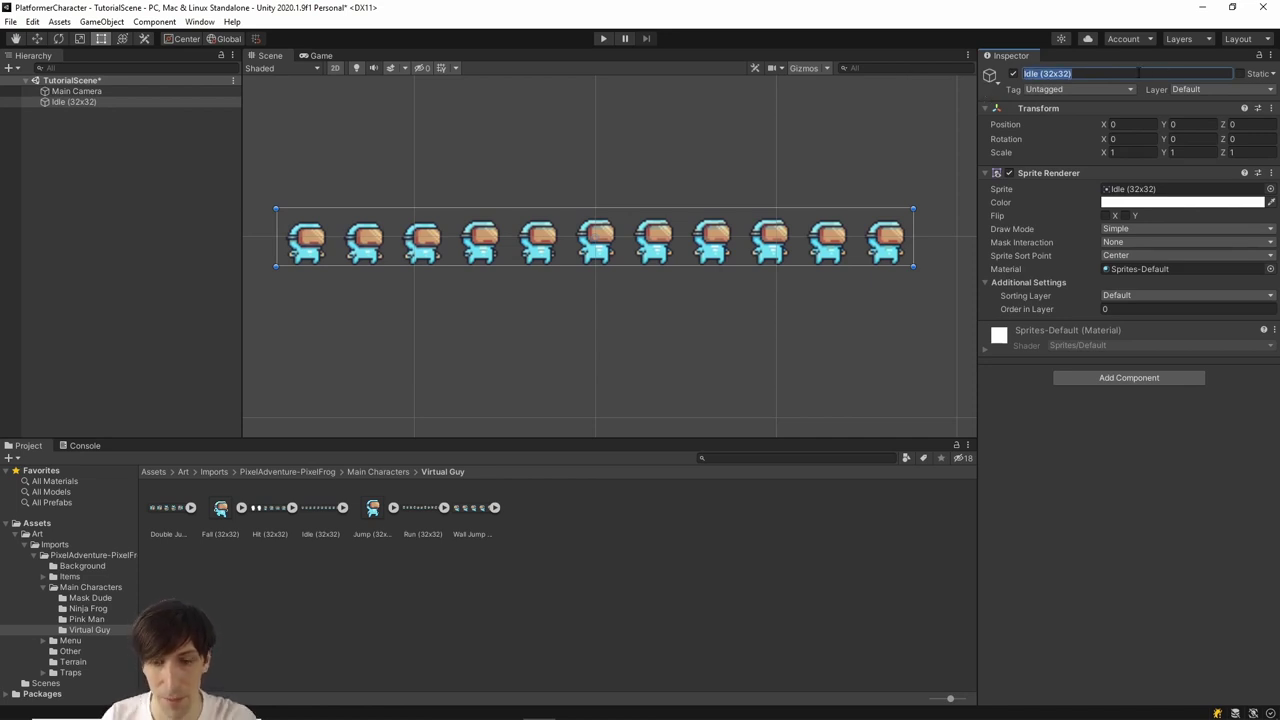
{"action": "type", "text": "Player"}
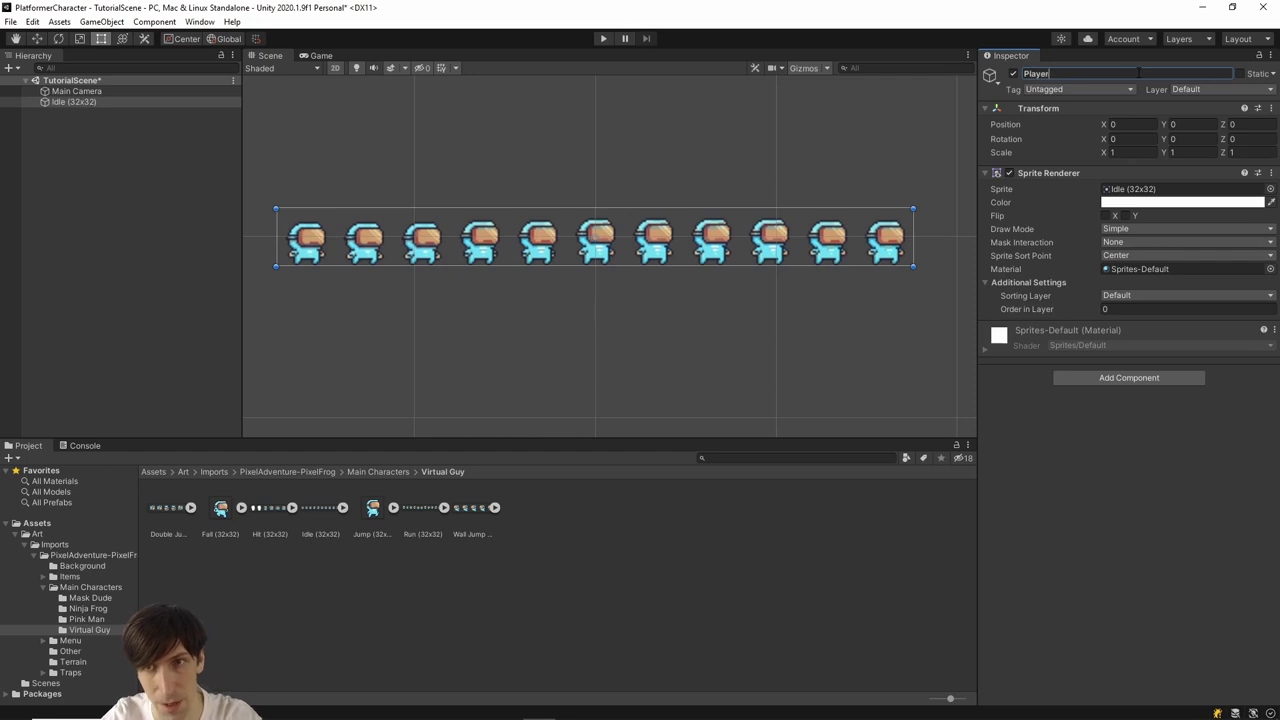
Create a folder named Characters in the project's Assets folder and open it
{"action": "left_click", "coordinate": [37, 523]}
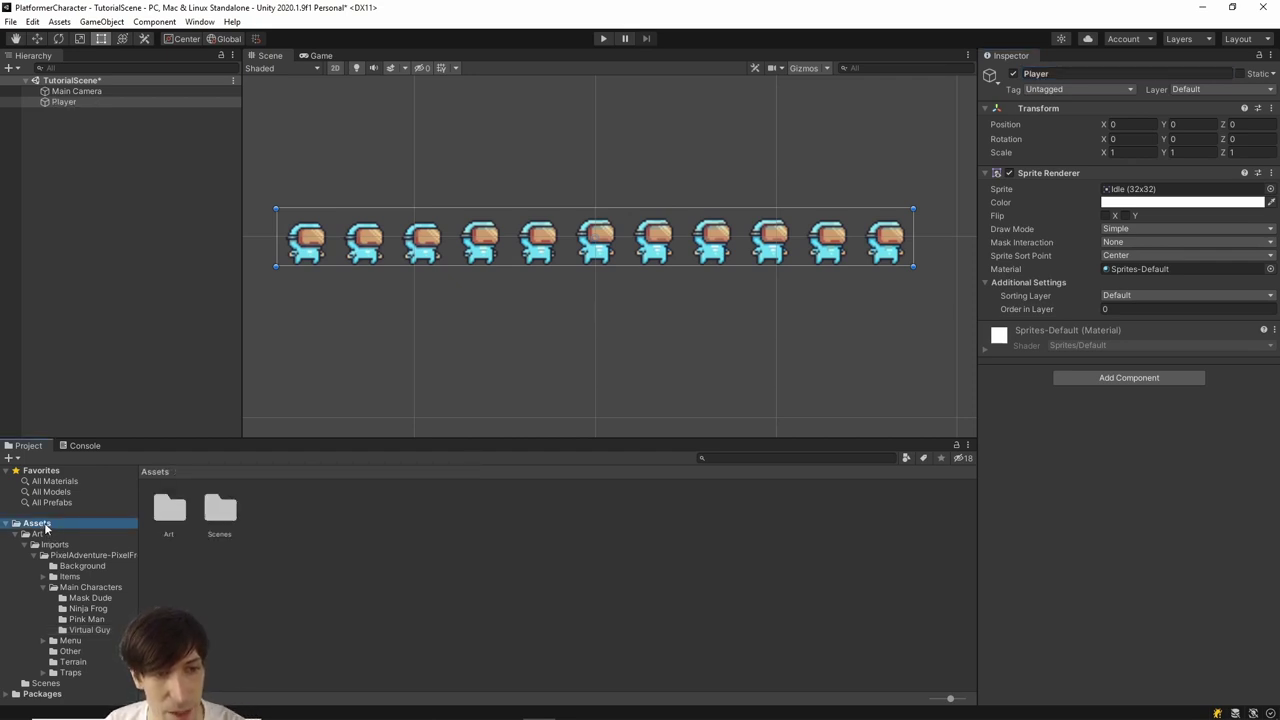
{"action": "right_click", "coordinate": [273, 503]}
{"action": "mouse_move", "coordinate": [334, 156]}
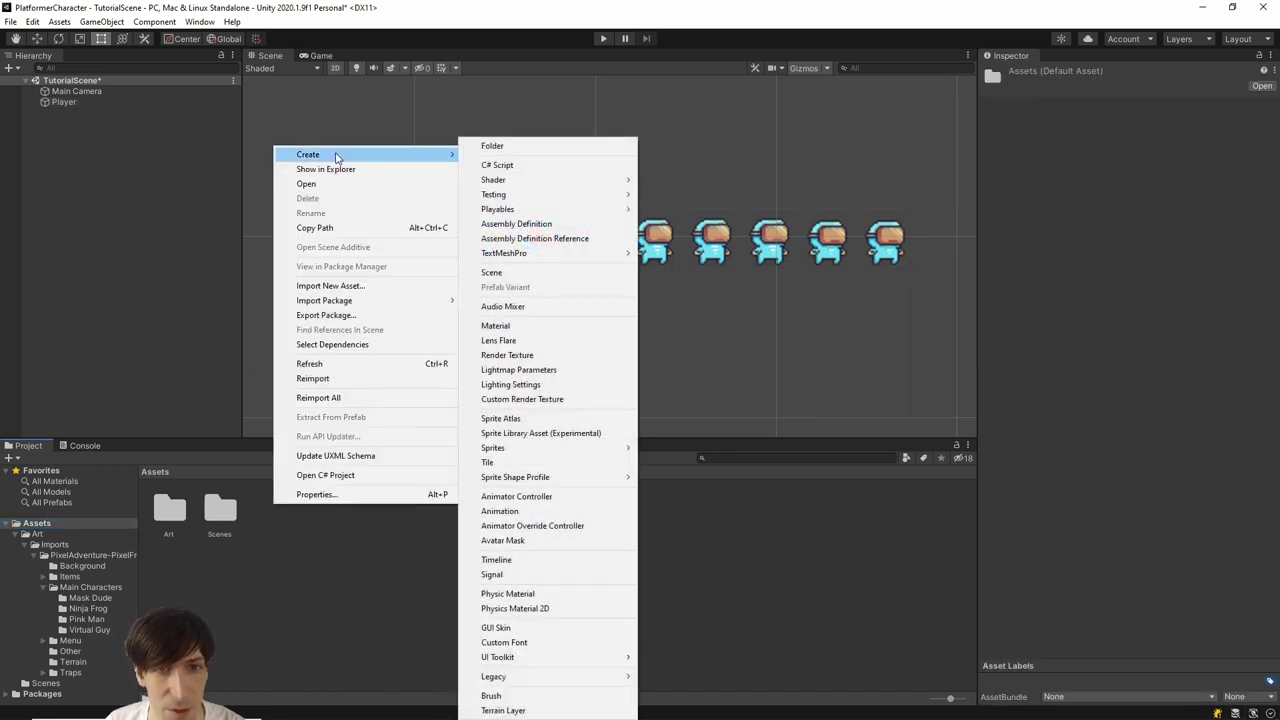
{"action": "left_click", "coordinate": [488, 146]}
{"action": "type", "text": "Characters"}
{"action": "key", "text": "Return"}
{"action": "key", "text": "Return"}
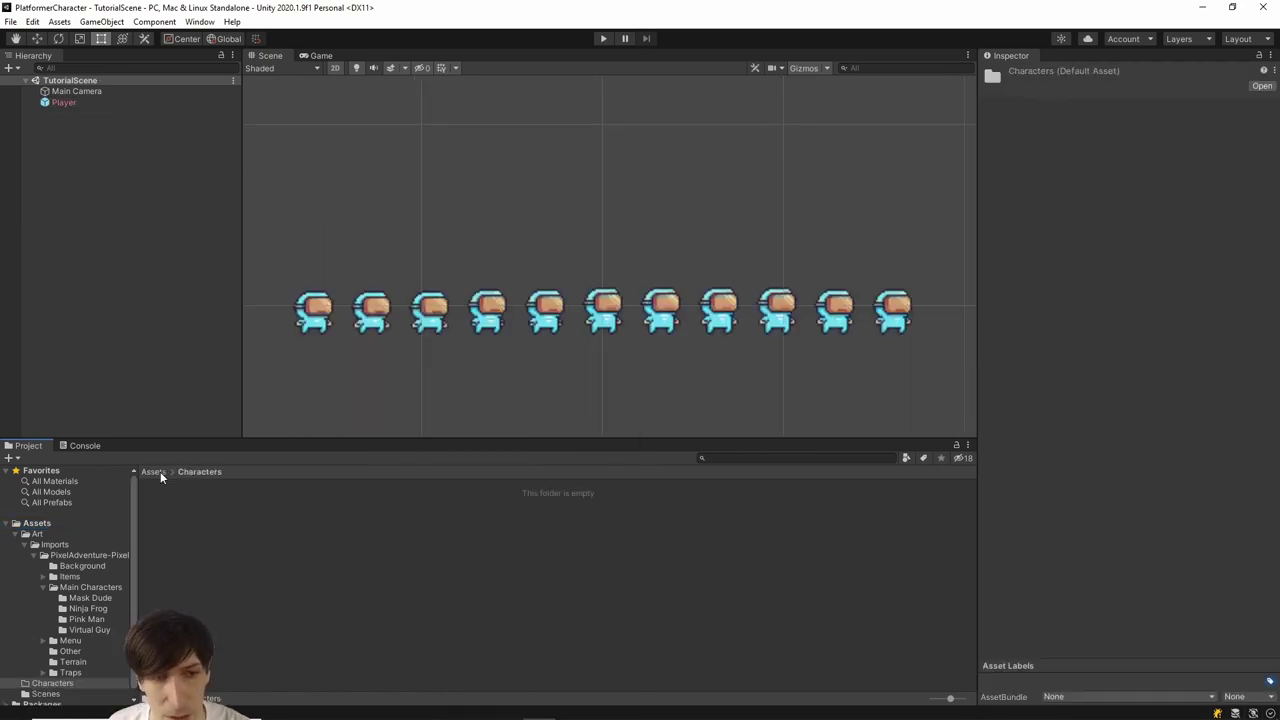
Make a prefab of the Player game object in the Characters folder
{"action": "left_click", "coordinate": [155, 471]}
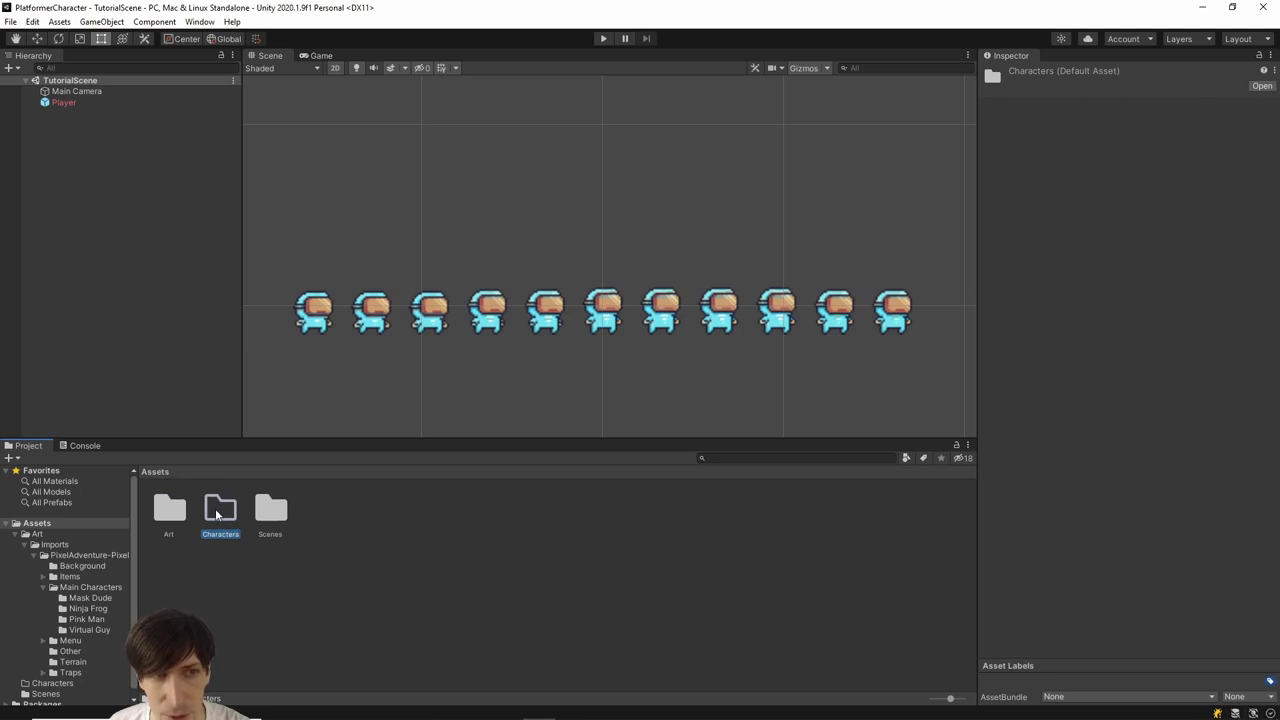
{"action": "double_click", "coordinate": [216, 512]}
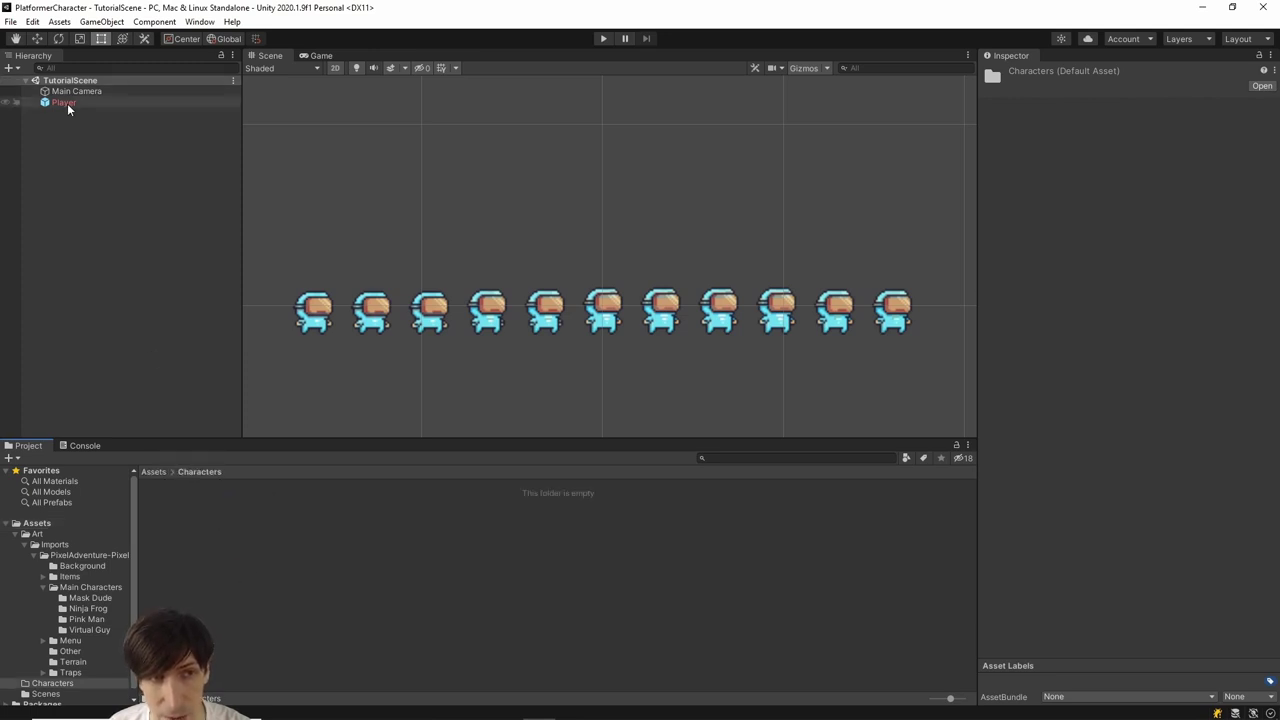
{"action": "left_click_drag", "start_coordinate": [67, 101], "coordinate": [157, 503]}
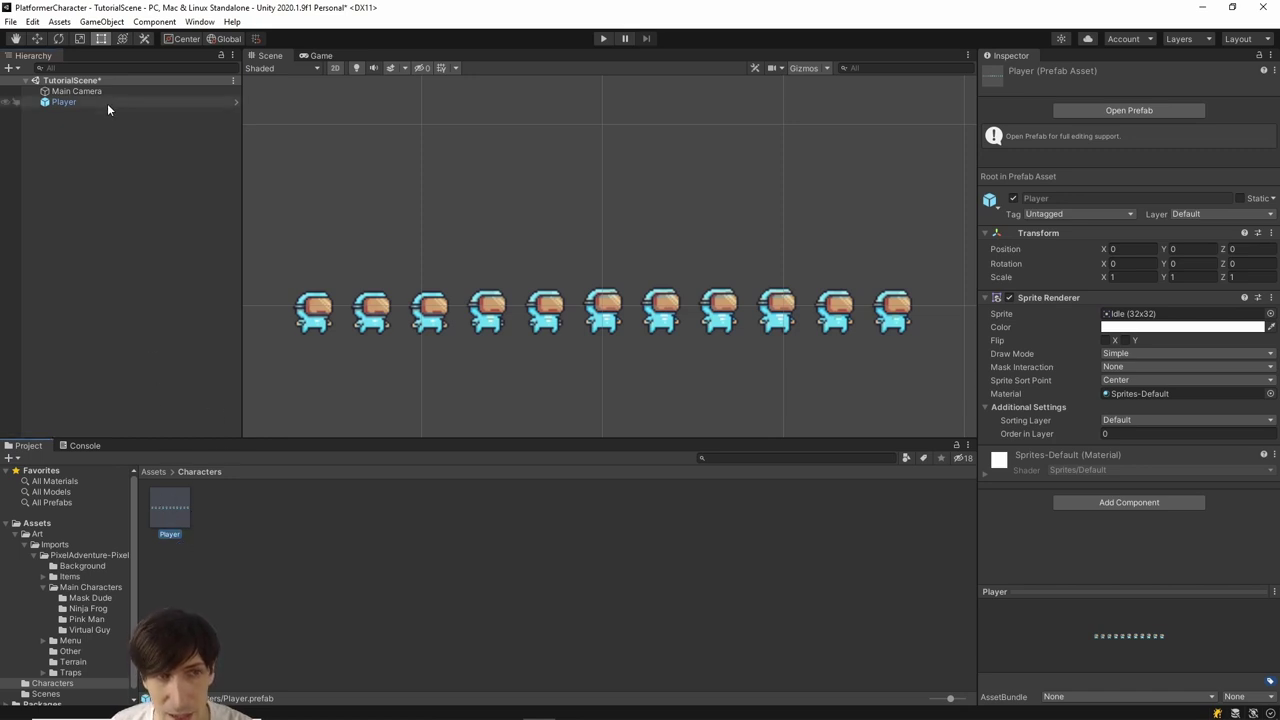
Add a second instance of the Player prefab to TutorialScene and set its X and Y scale to 2
{"action": "left_click_drag", "start_coordinate": [170, 510], "coordinate": [159, 254]}
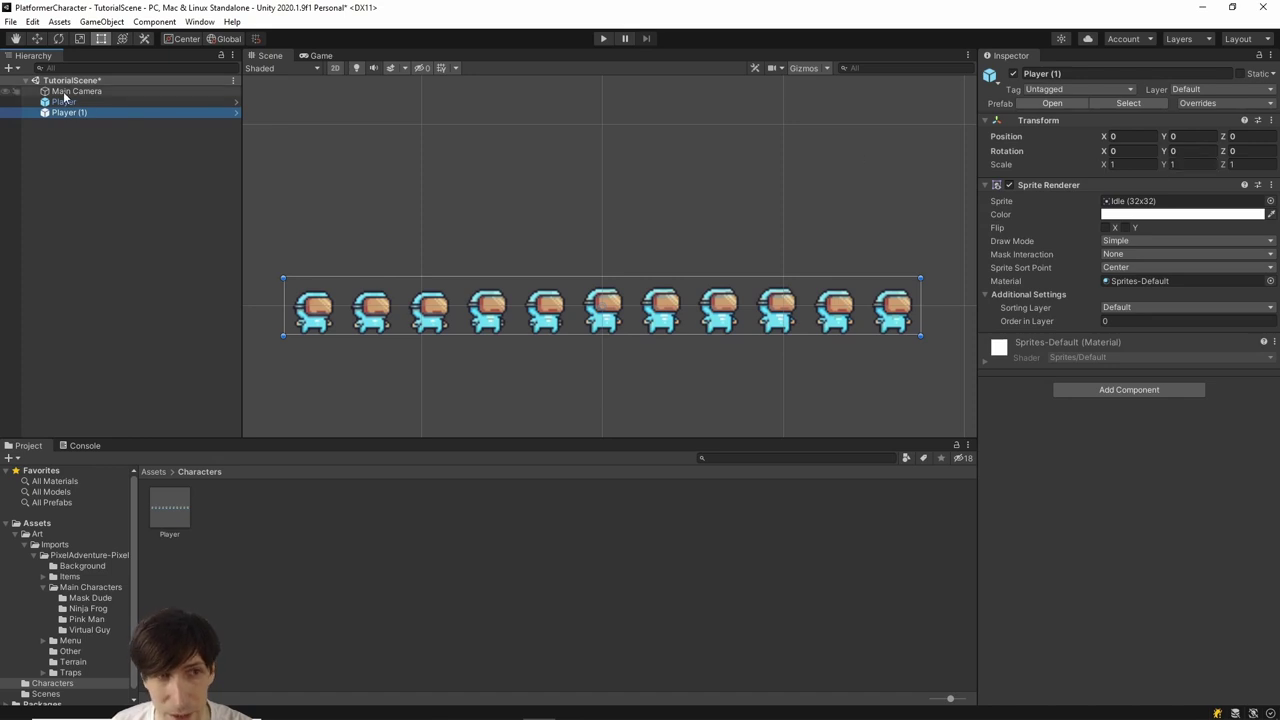
{"action": "left_click", "coordinate": [1128, 164]}
{"action": "type", "text": "2"}
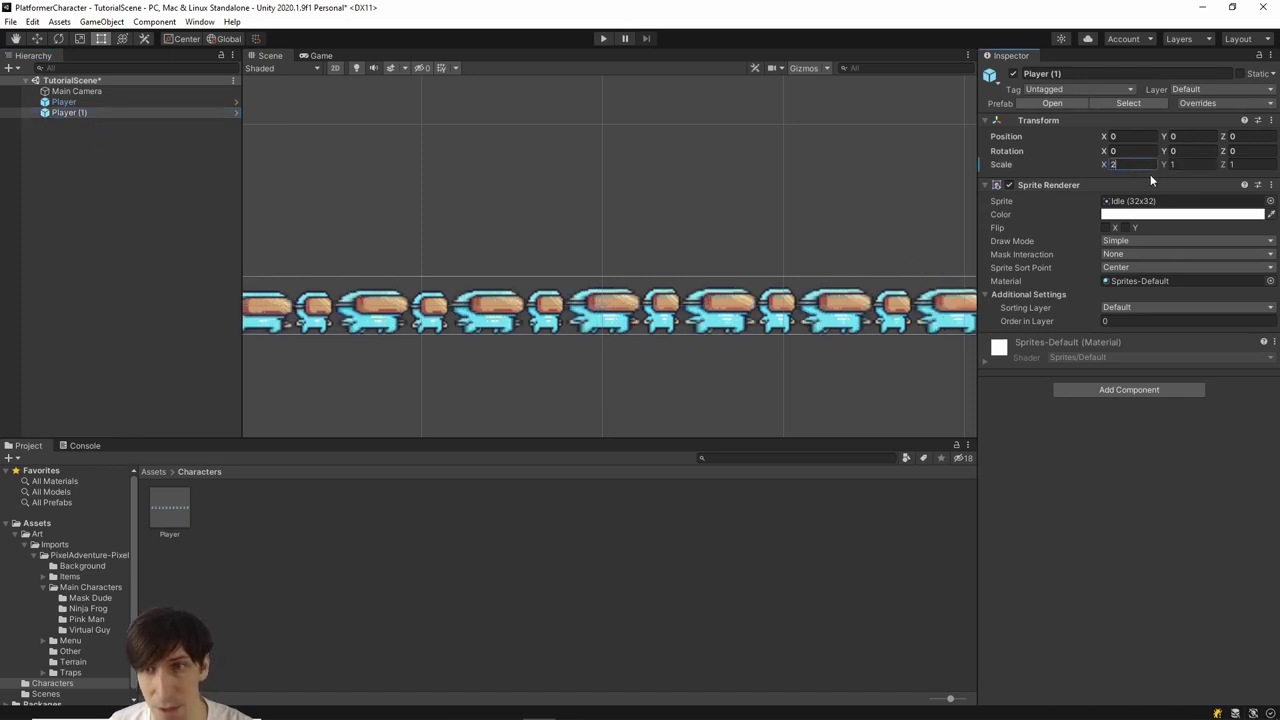
{"action": "left_click", "coordinate": [1190, 164]}
{"action": "type", "text": "2"}
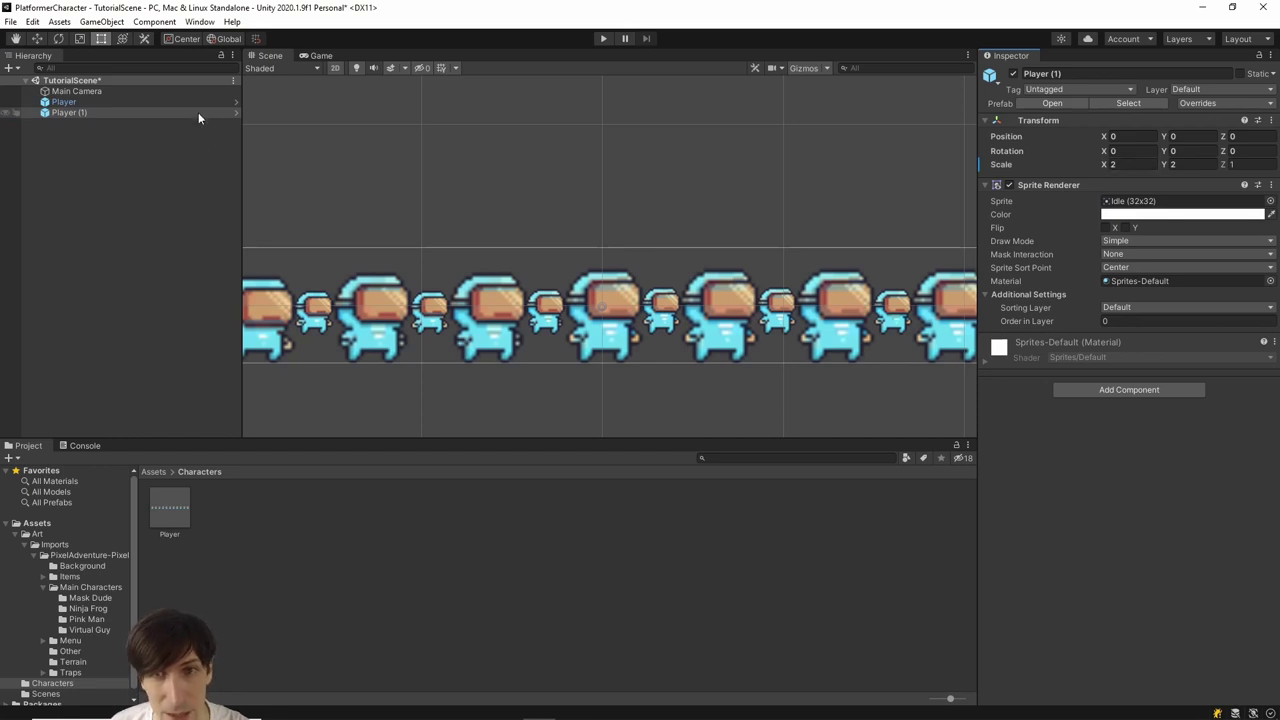
Open the Player prefab in isolation to inspect its Transform scale and return to TutorialScene
{"action": "left_click", "coordinate": [157, 127]}
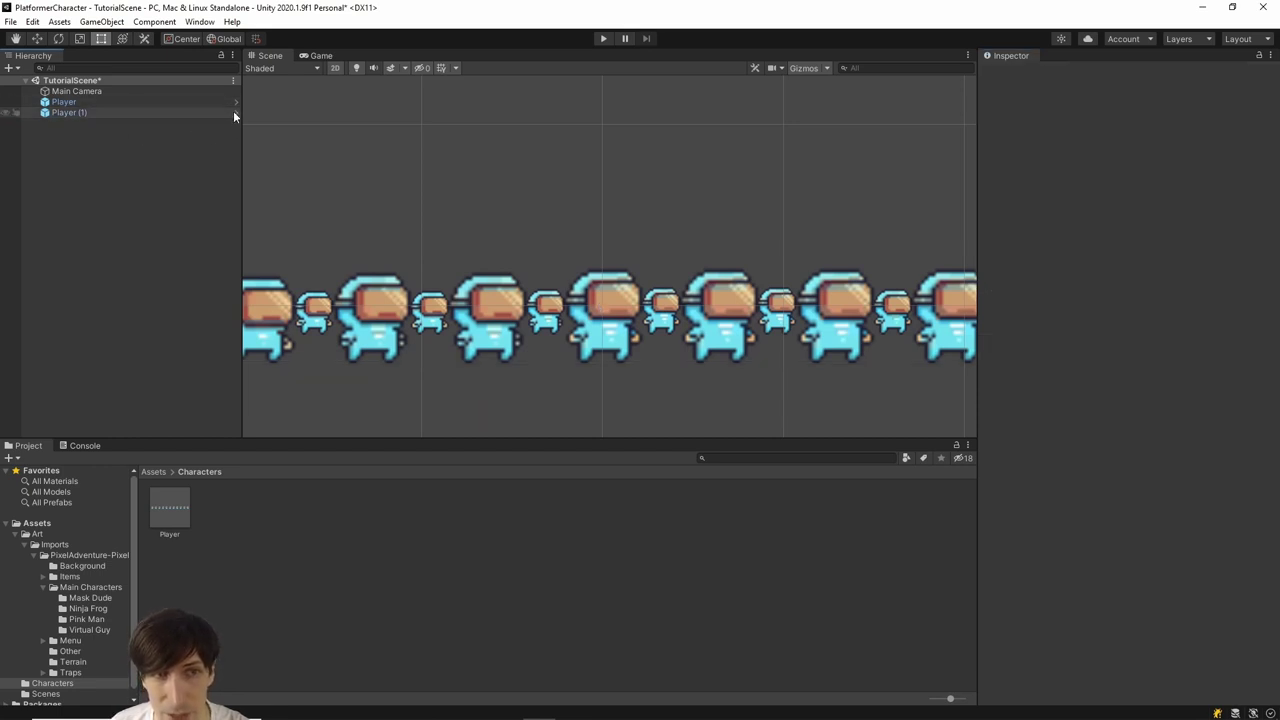
{"action": "left_click", "coordinate": [235, 112]}
{"action": "left_click", "coordinate": [139, 90]}
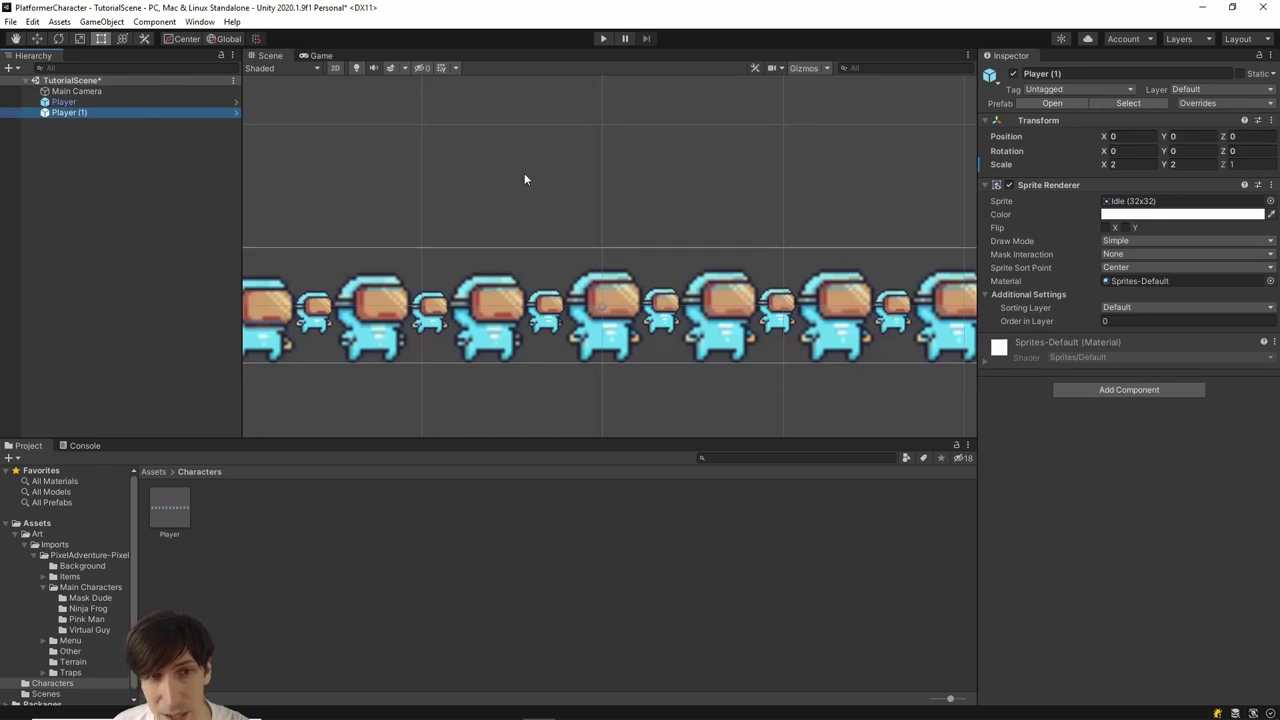
{"action": "double_click", "coordinate": [175, 504]}
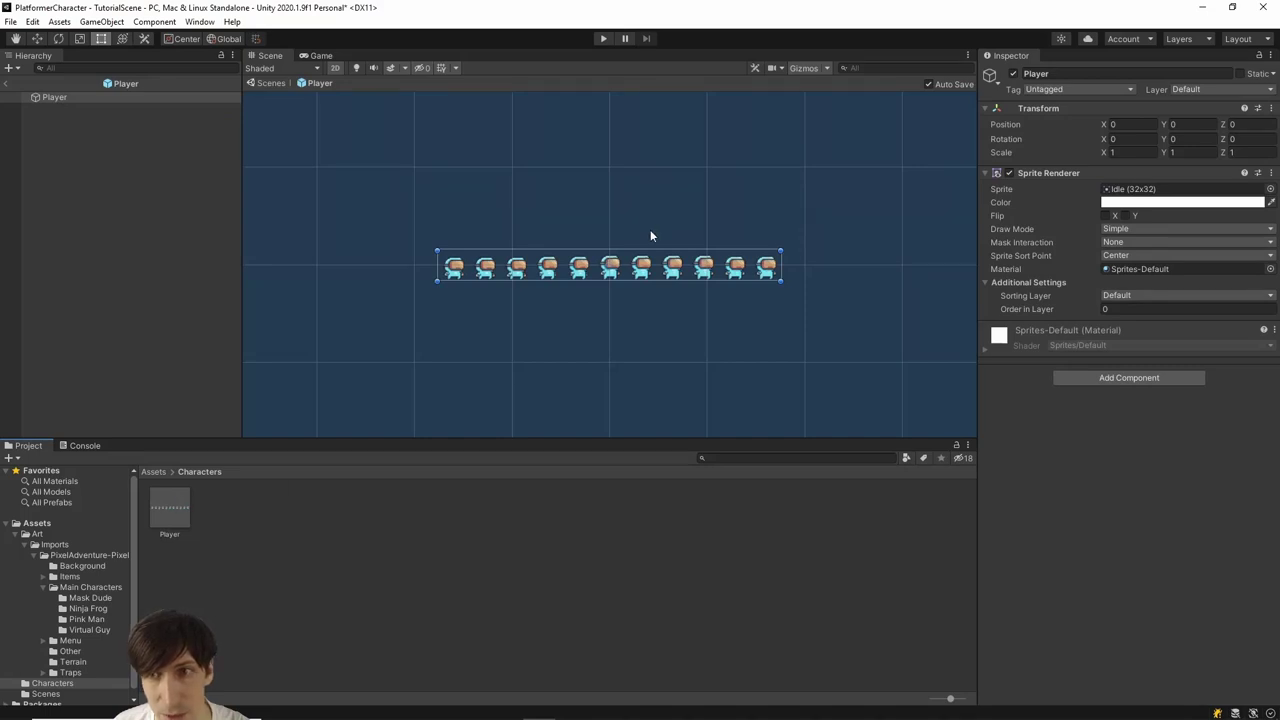
{"action": "scroll", "coordinate": [630, 292], "scroll_direction": "up", "scroll_amount": 3}
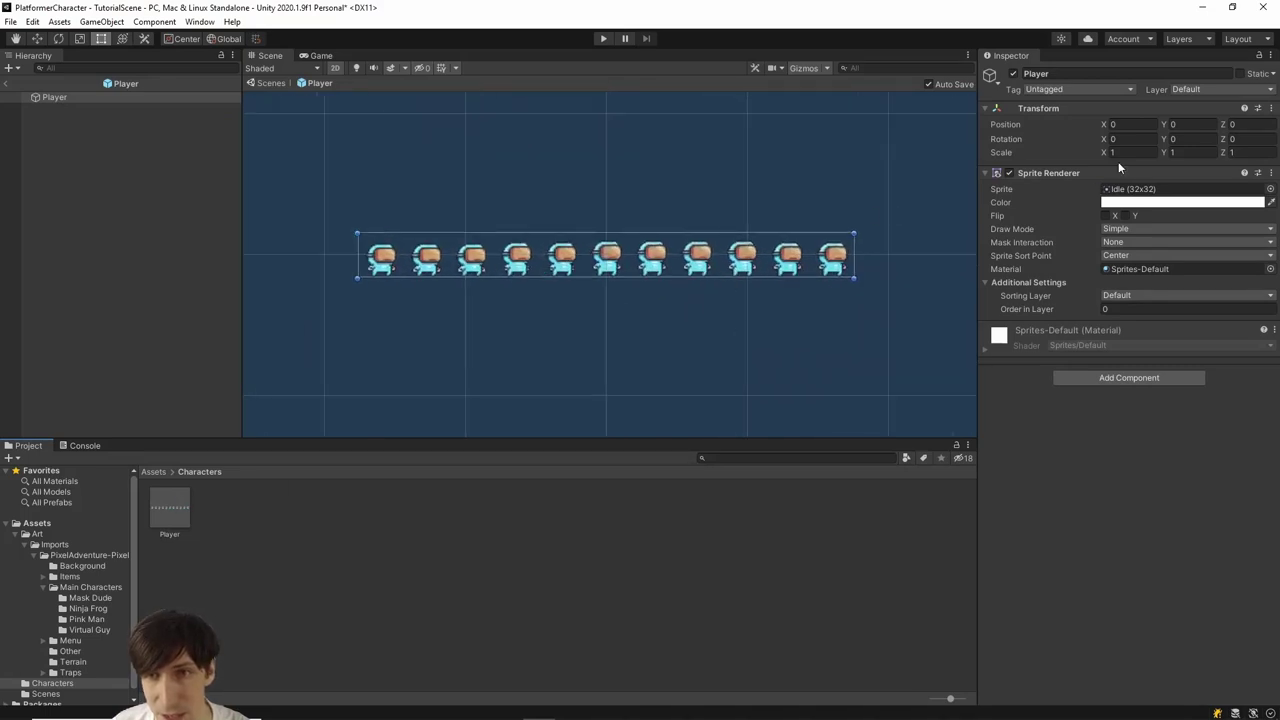
{"action": "left_click", "coordinate": [6, 84]}
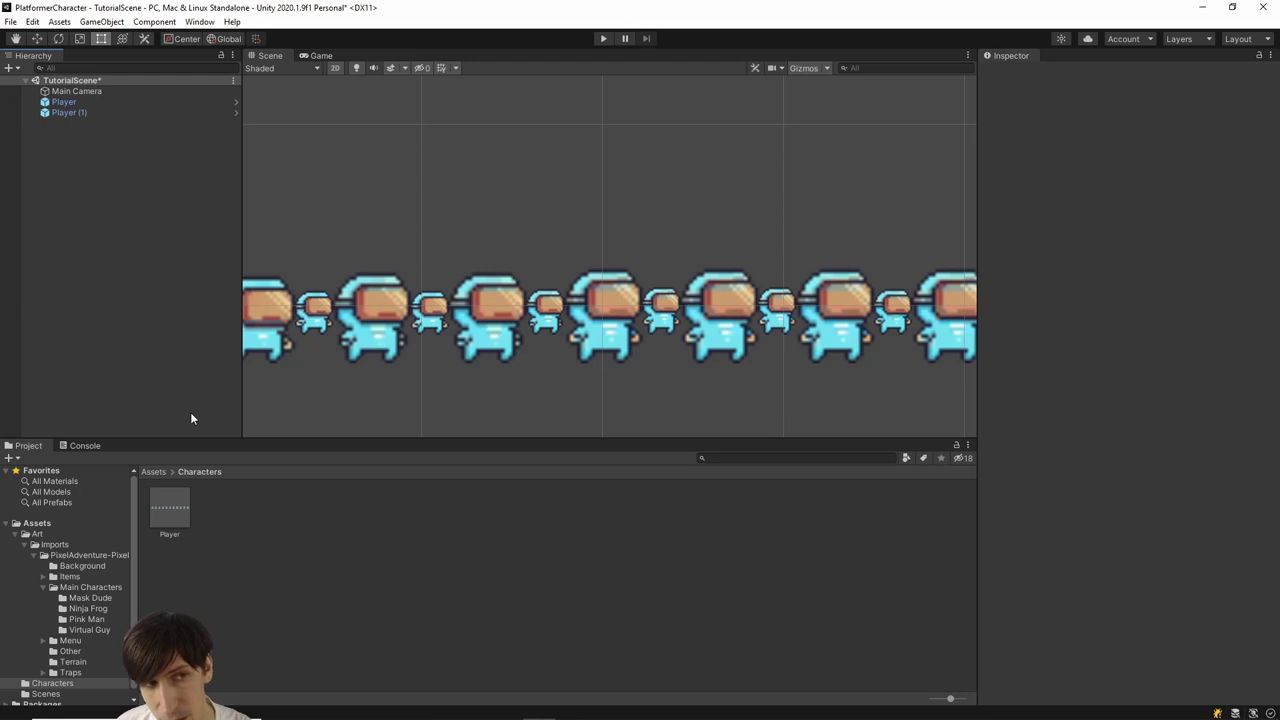
Delete both Player instances from TutorialScene and add one new instance of the Player prefab
{"action": "left_click", "coordinate": [106, 113]}
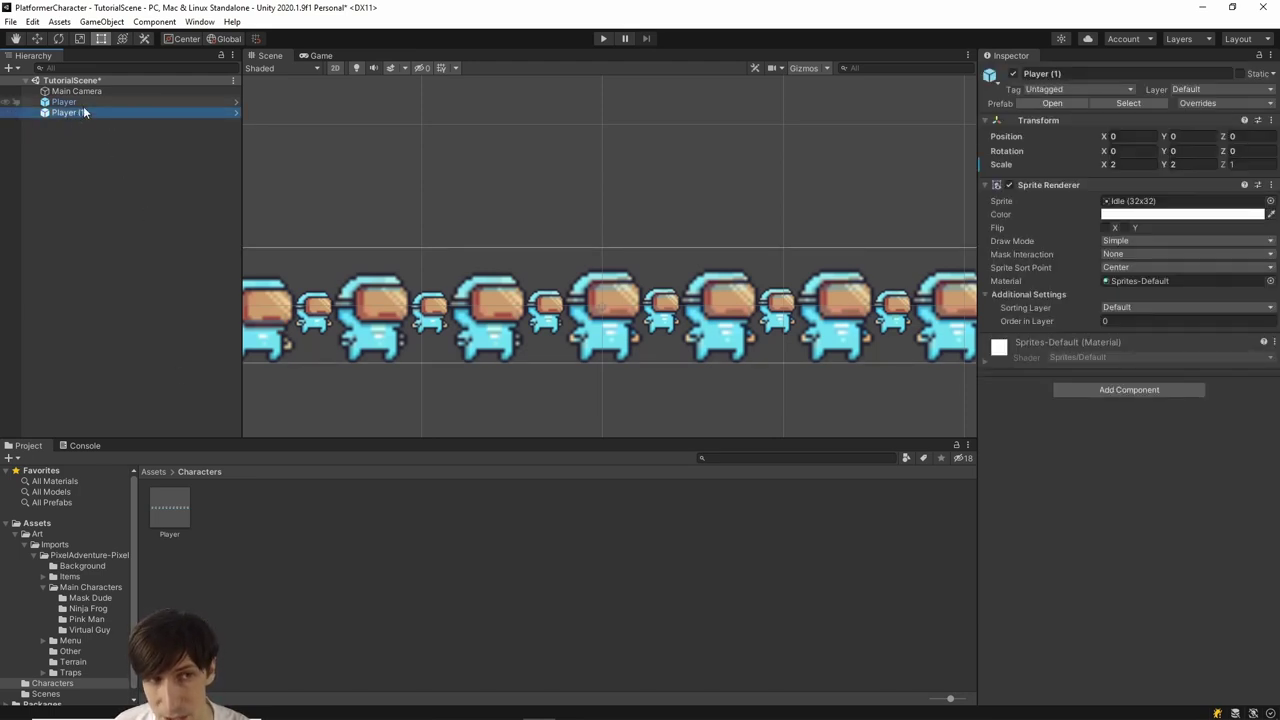
{"action": "key", "text": "Delete"}
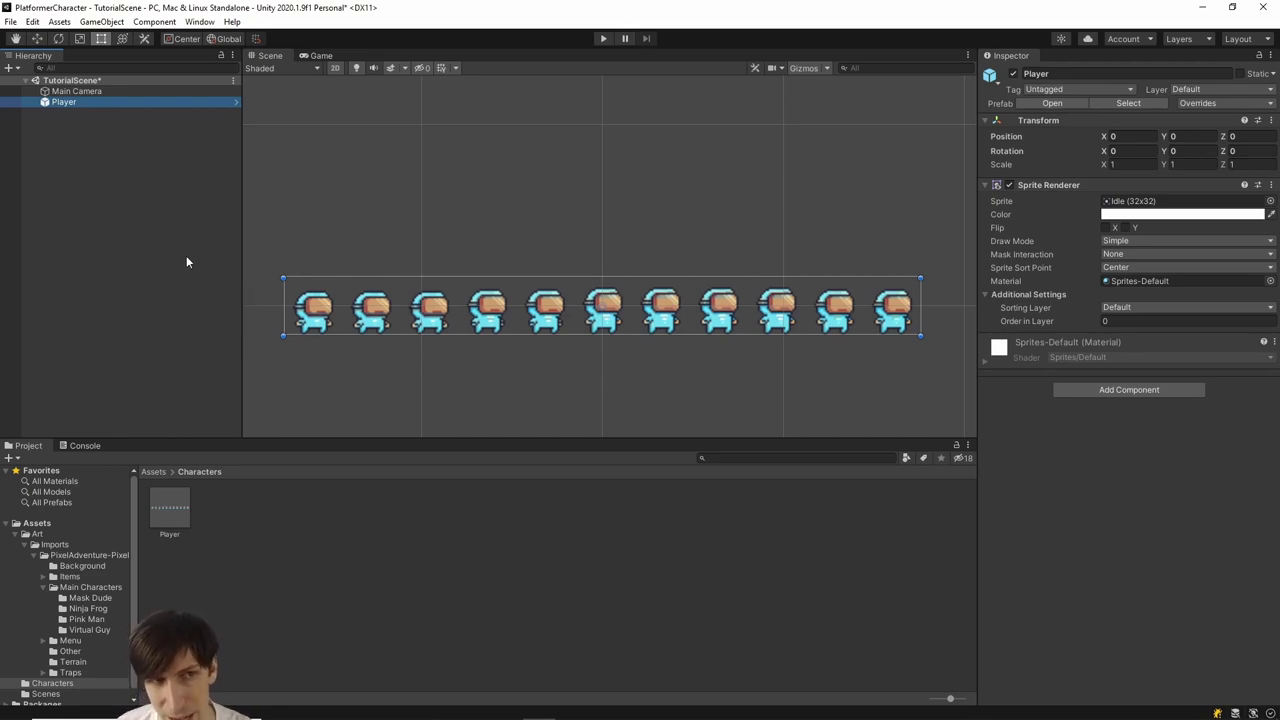
{"action": "key", "text": "Delete"}
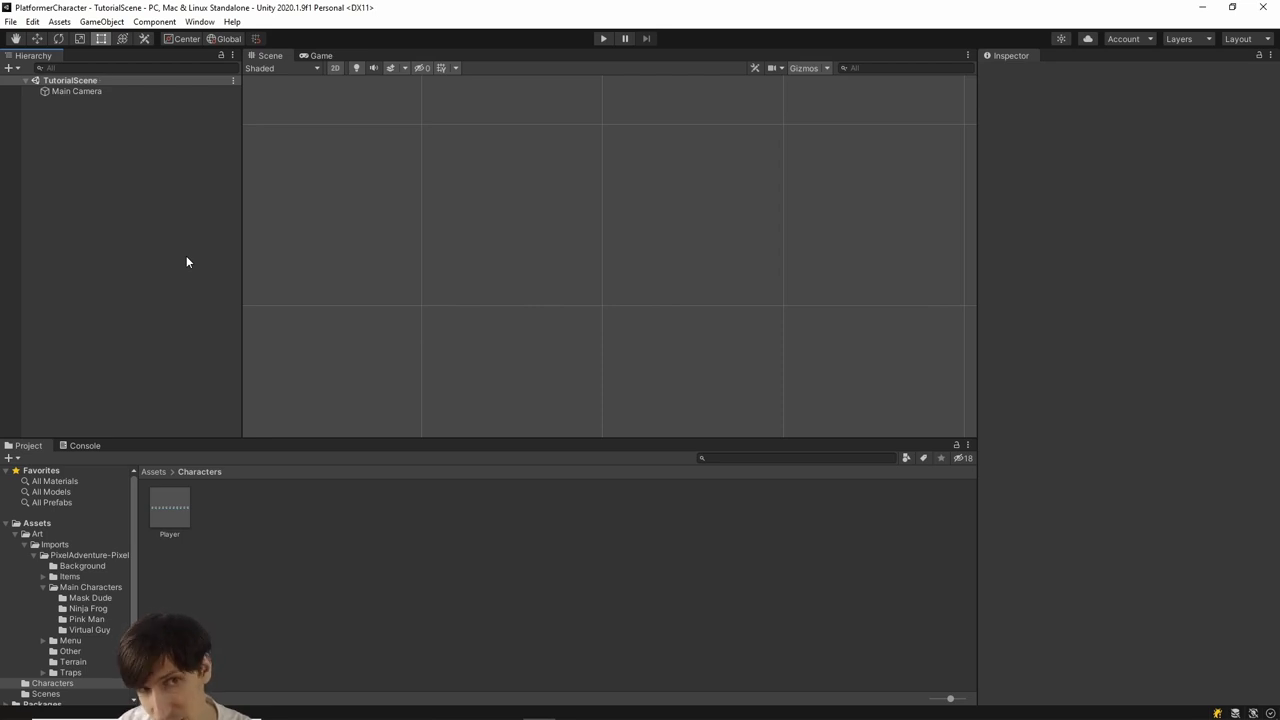
{"action": "left_click", "coordinate": [181, 521]}
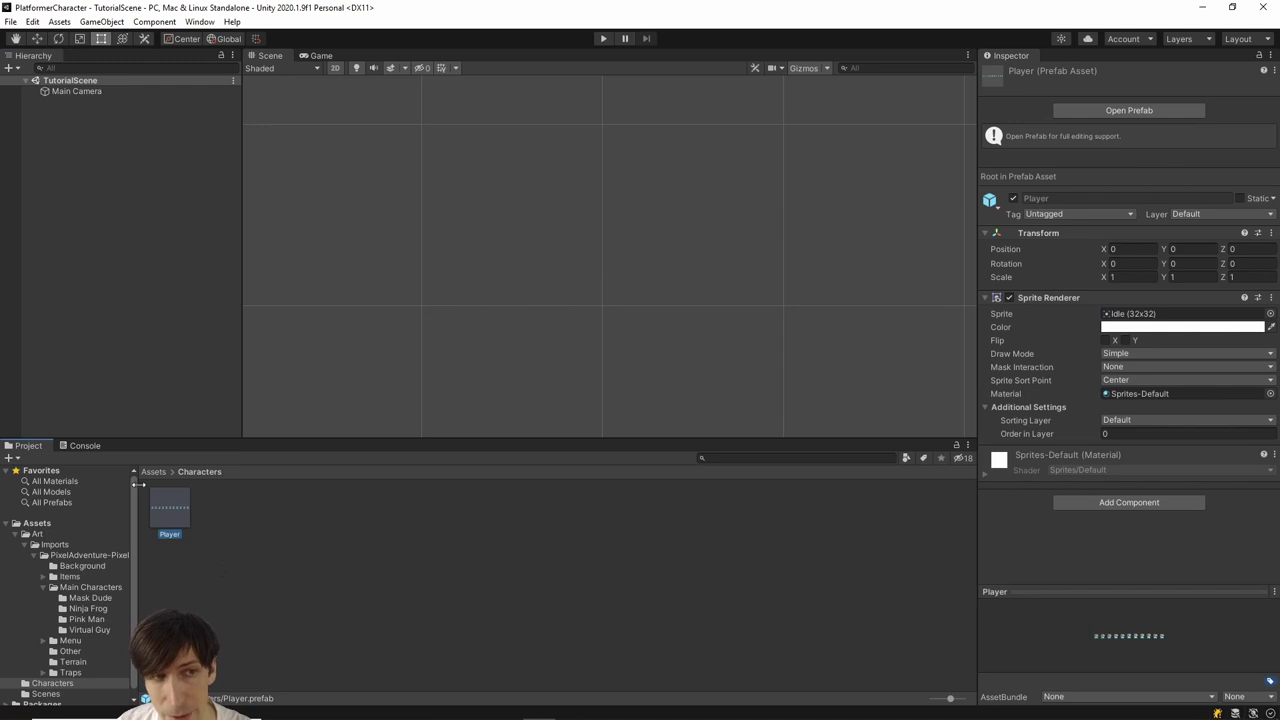
{"action": "left_click_drag", "start_coordinate": [169, 507], "coordinate": [86, 126]}
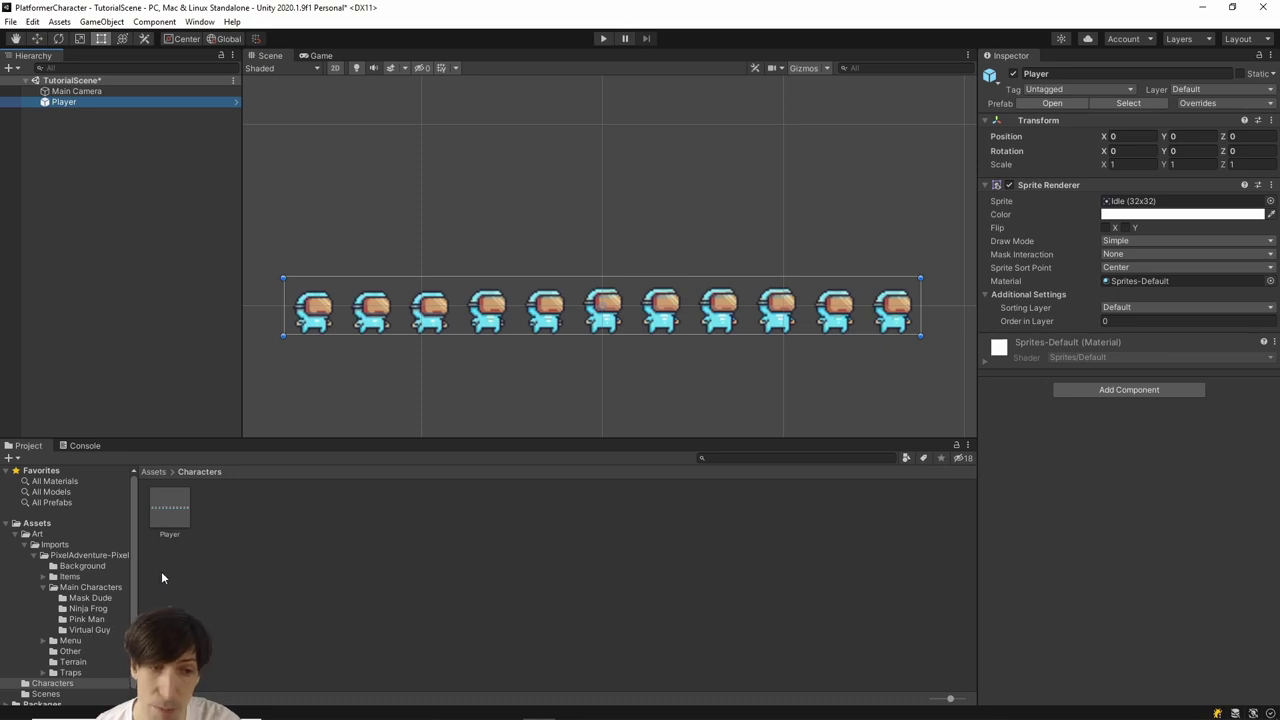
Inspect the Sprite Mode and Filter Mode options of the Double Jump (32x32) texture in the Virtual Guy folder
{"action": "left_click", "coordinate": [95, 631]}
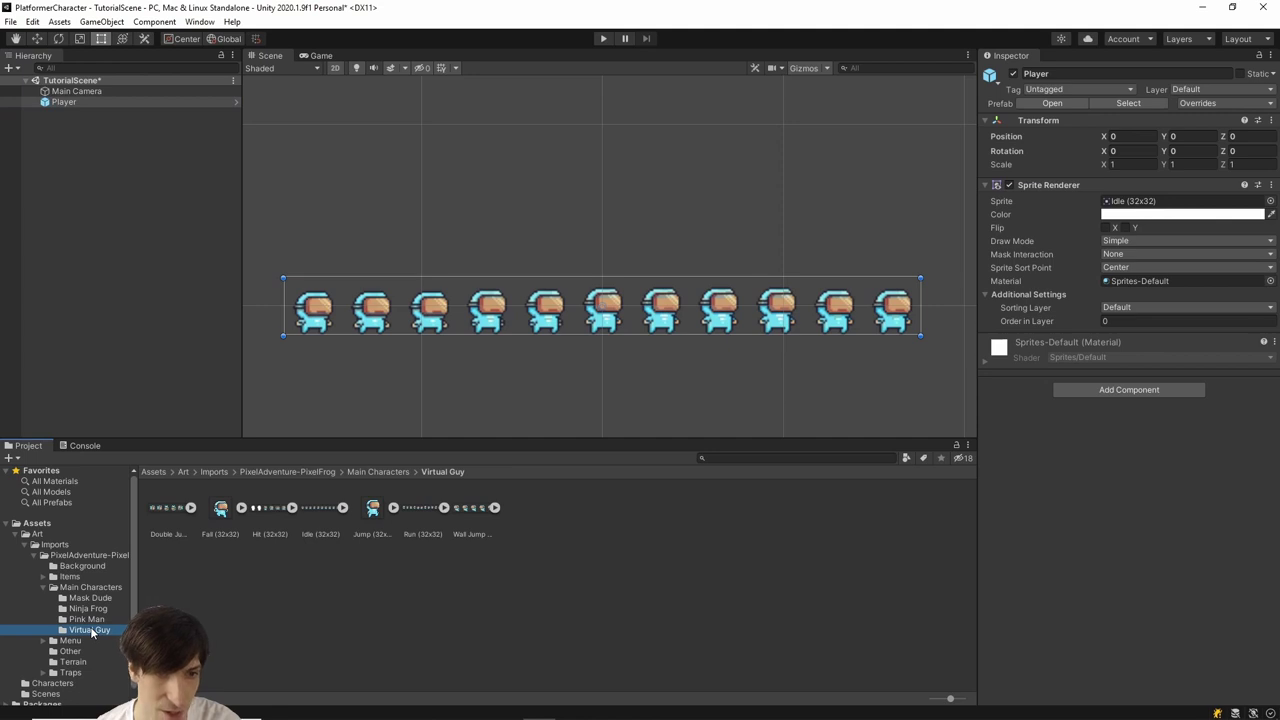
{"action": "left_click", "coordinate": [176, 506]}
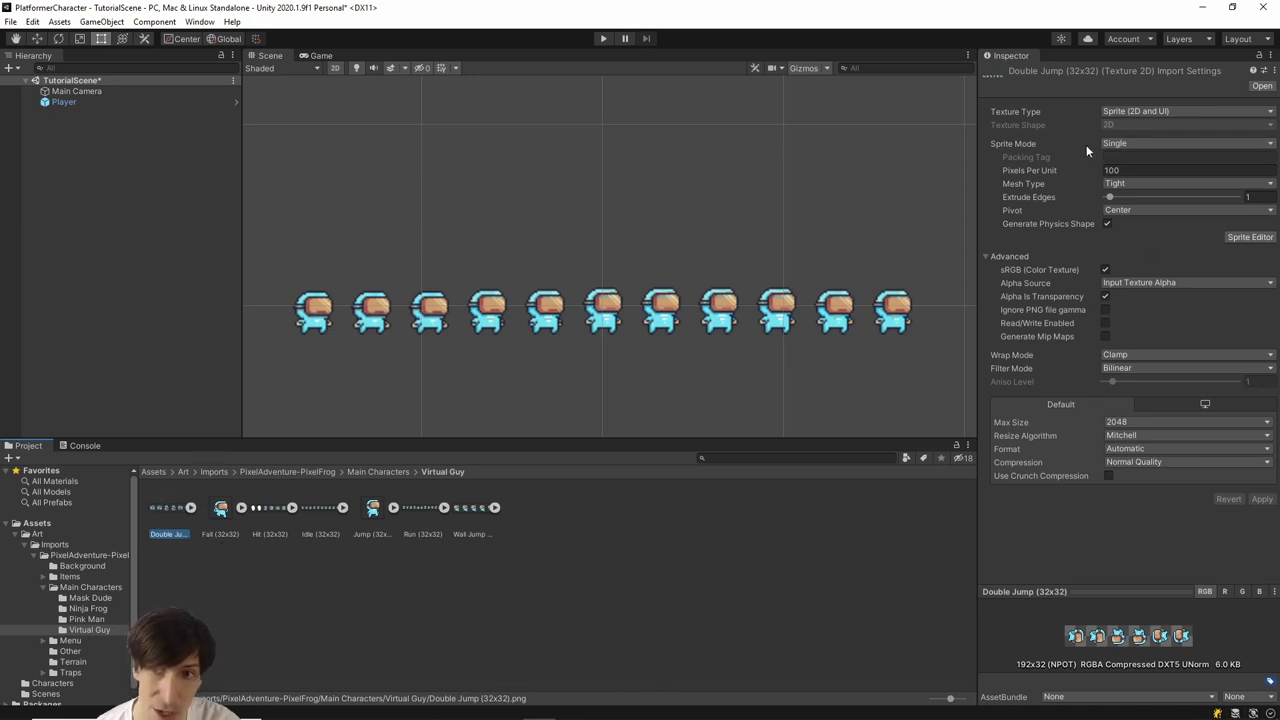
{"action": "left_click", "coordinate": [1138, 144]}
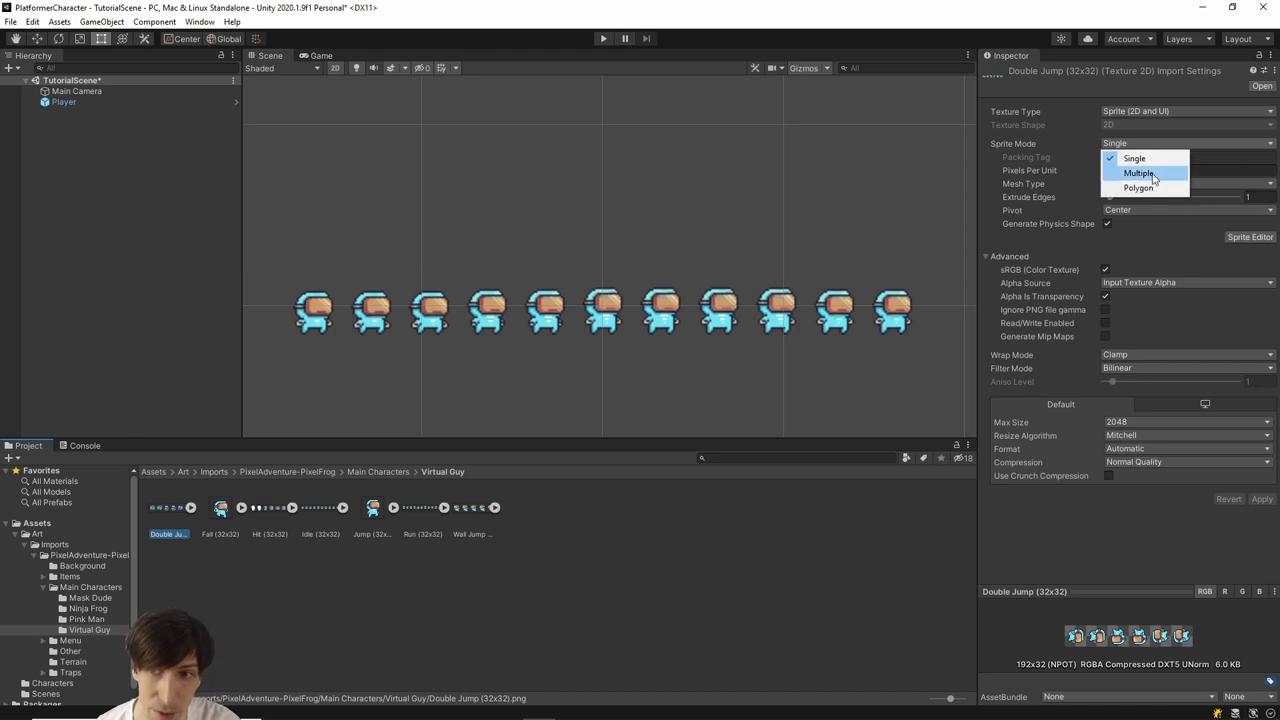
{"action": "key", "text": "Escape"}
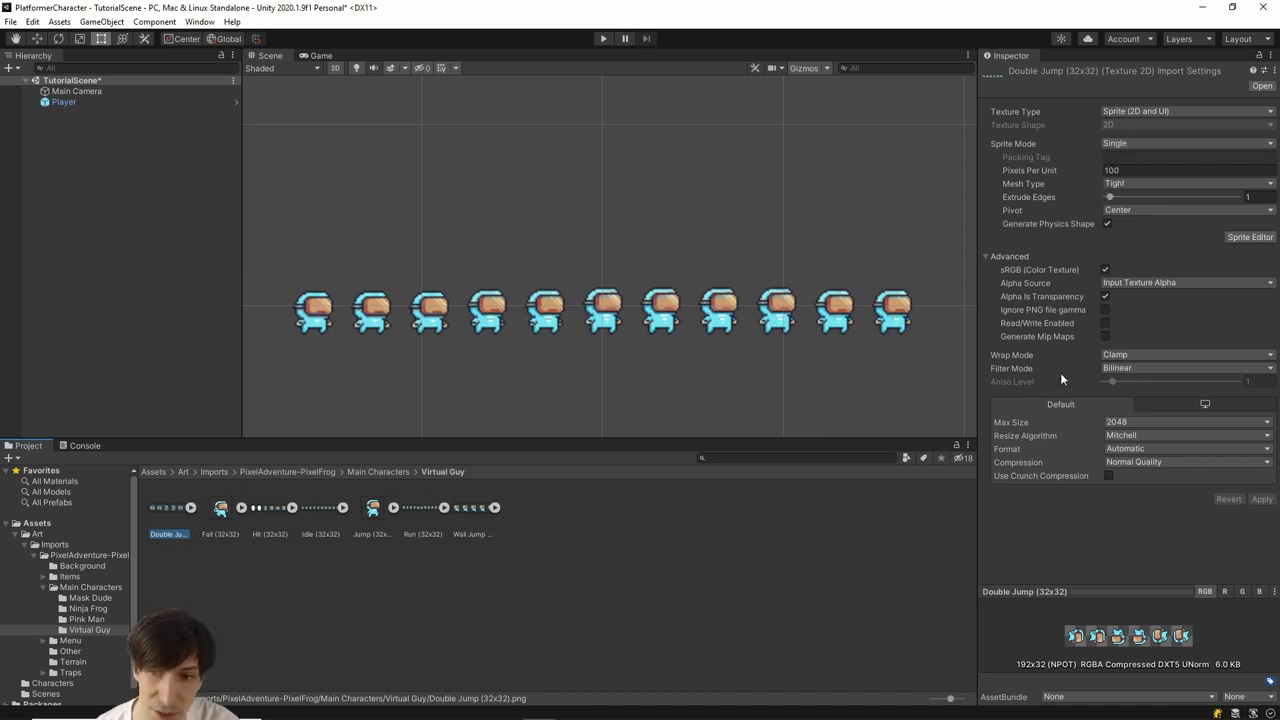
{"action": "left_click", "coordinate": [1118, 368]}
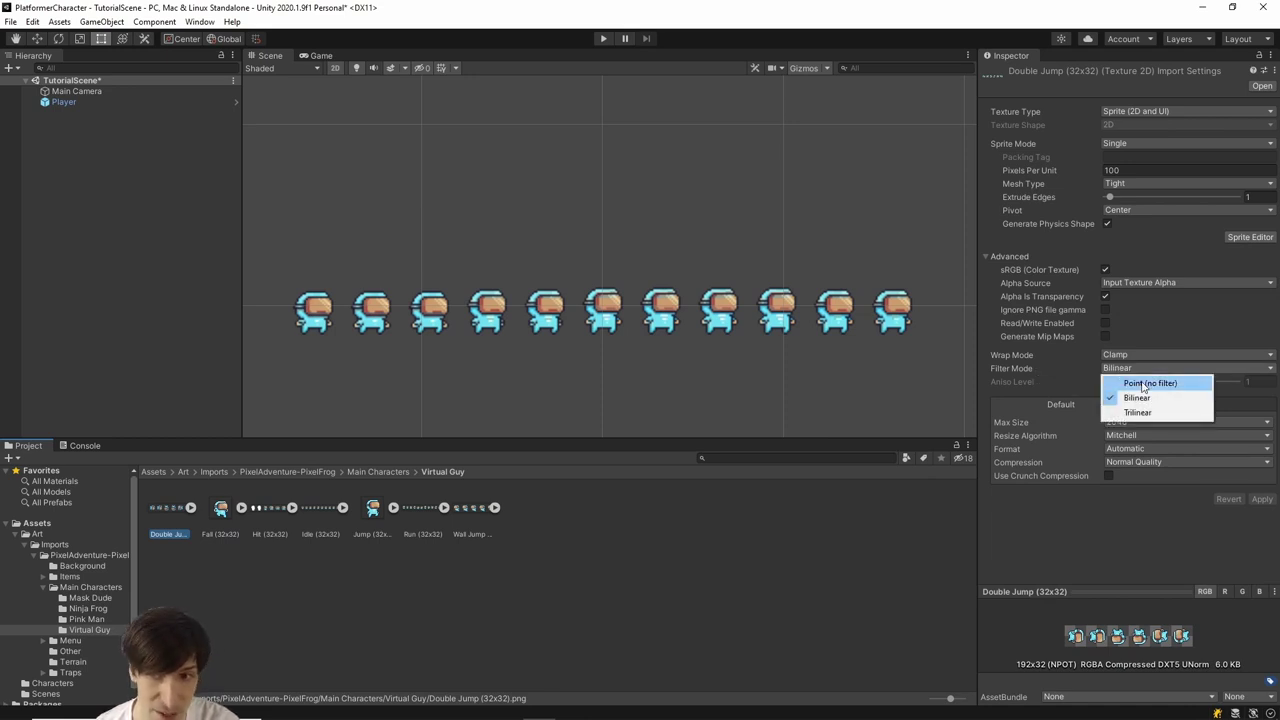
{"action": "left_click", "coordinate": [1138, 397]}
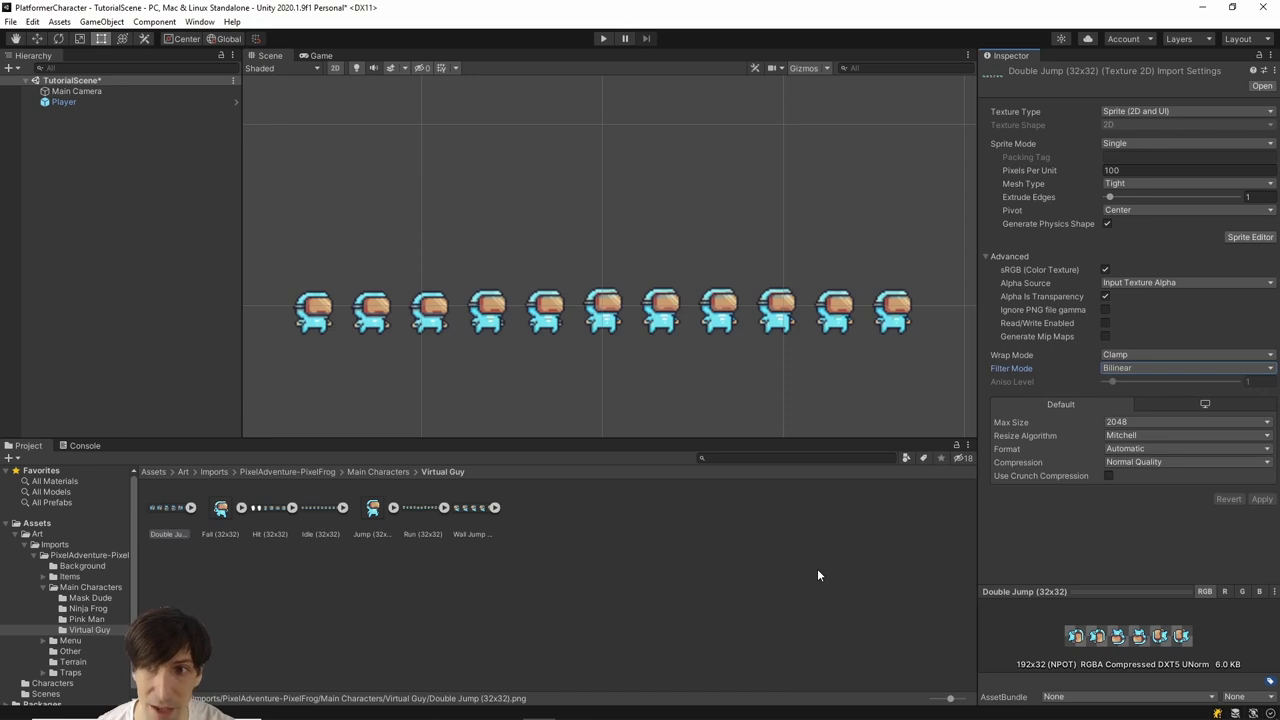
Set the Filter Mode of all seven Virtual Guy textures to Point (no filter) and apply the import settings
{"action": "left_click", "coordinate": [184, 561]}
{"action": "left_click", "coordinate": [177, 527]}
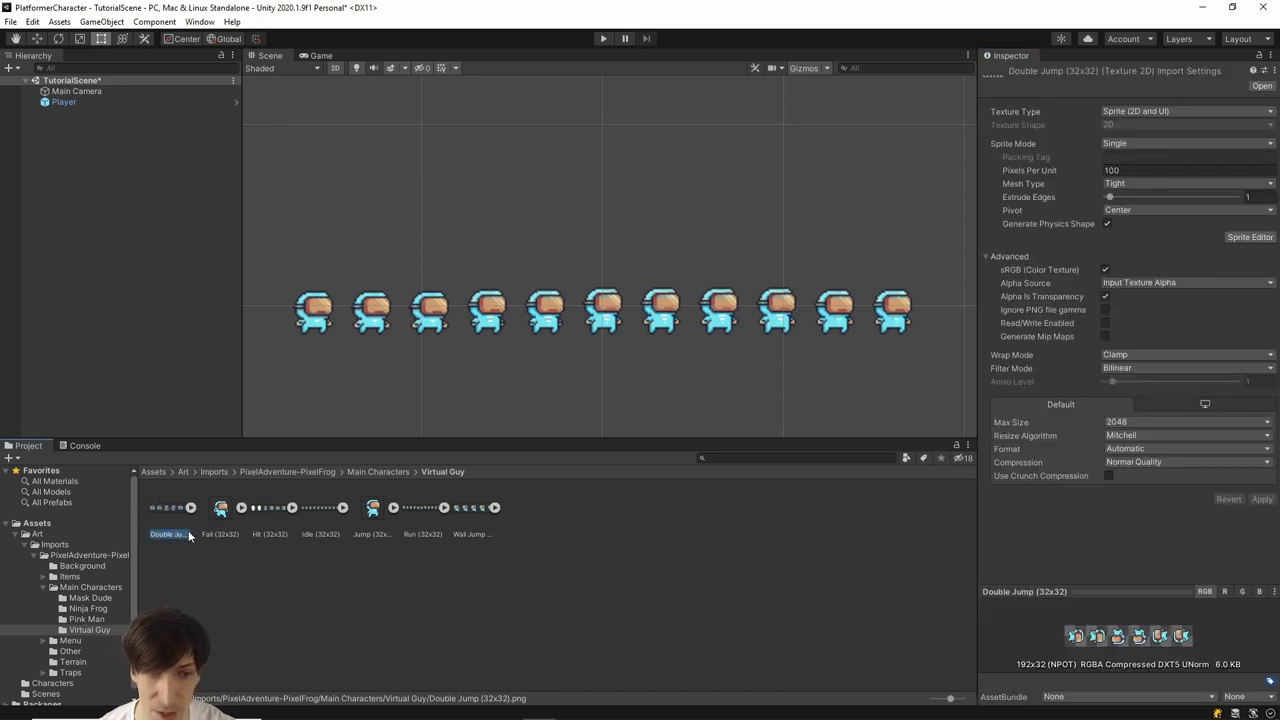
{"action": "left_click", "coordinate": [480, 507], "text": "shift"}
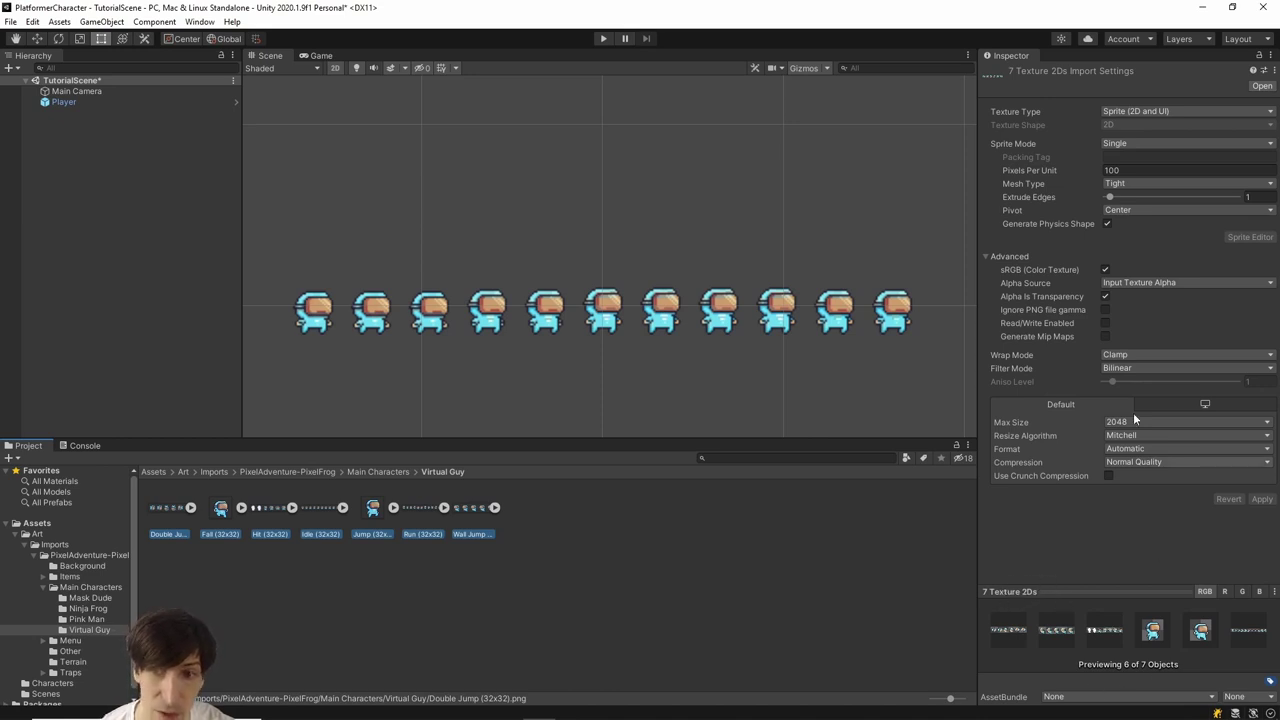
{"action": "left_click", "coordinate": [1139, 368]}
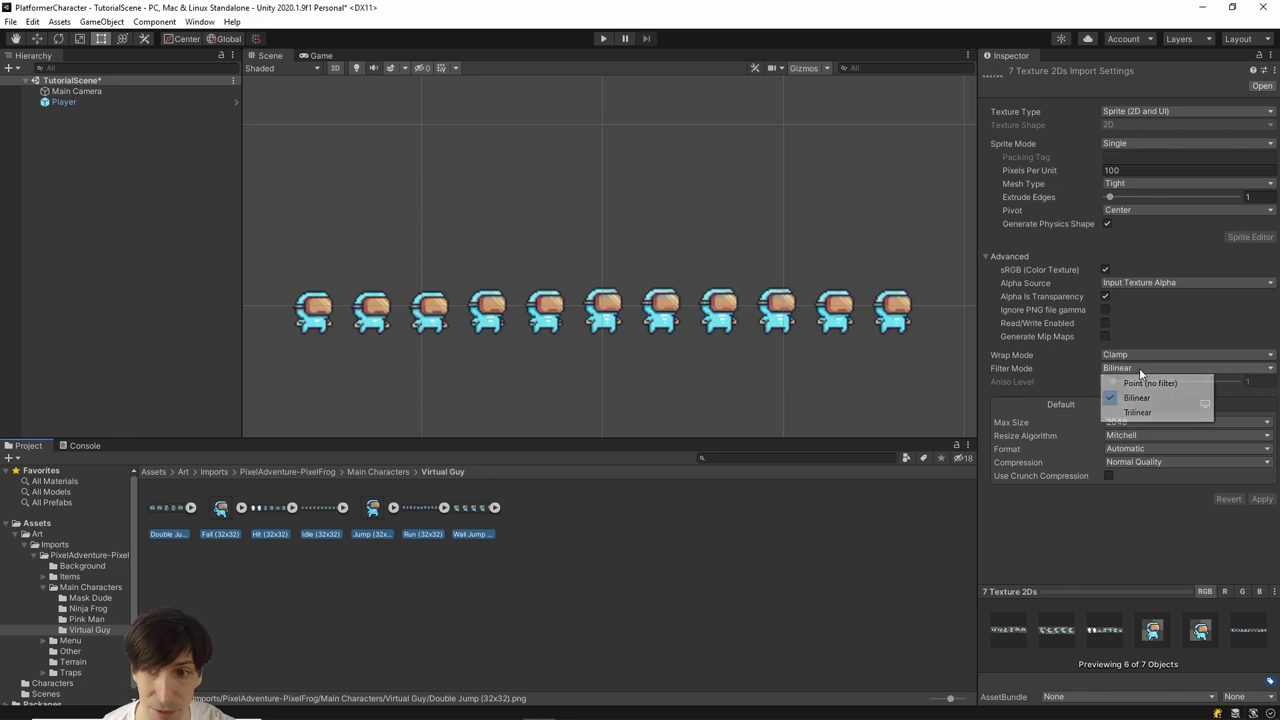
{"action": "left_click", "coordinate": [1153, 385]}
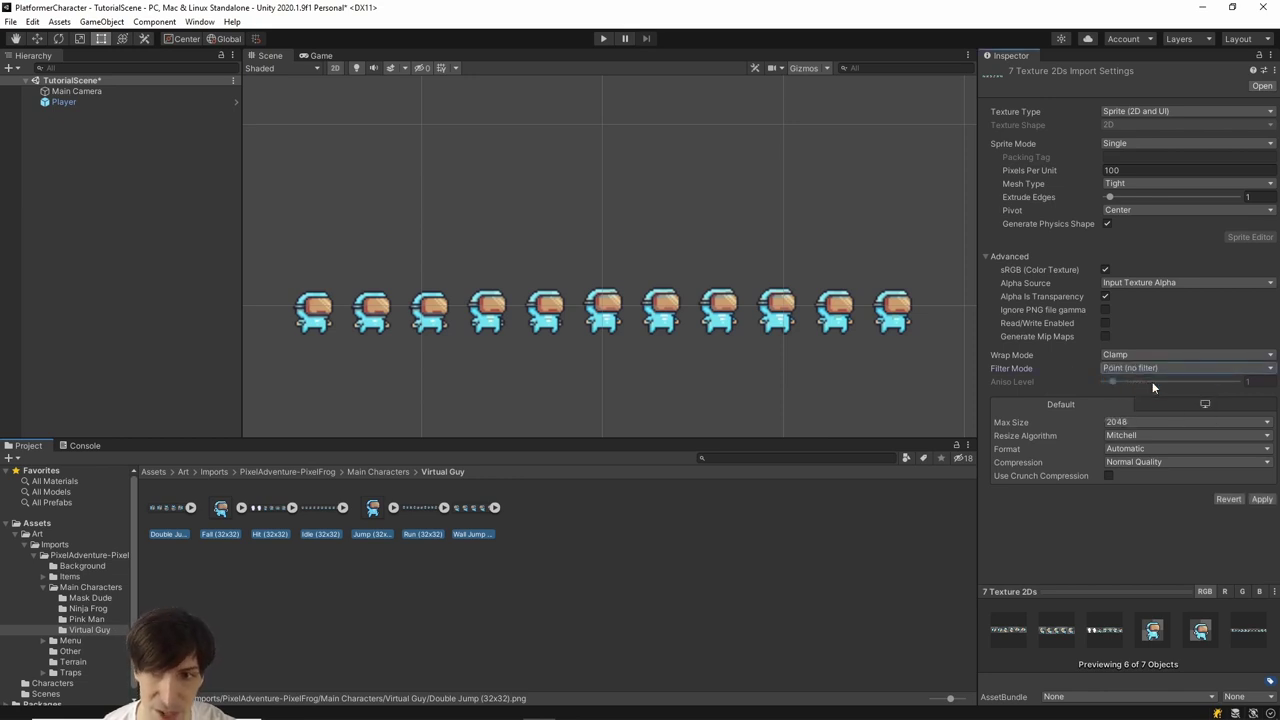
{"action": "left_click", "coordinate": [1262, 499]}
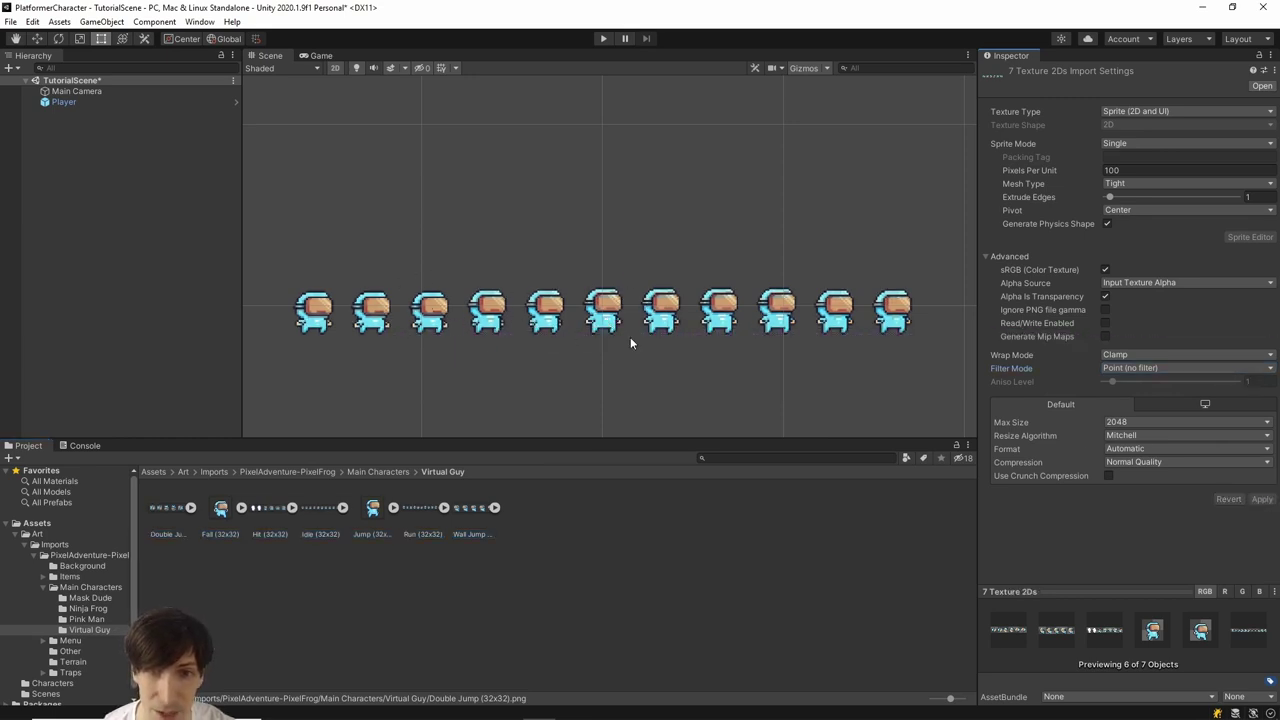
Place the Wall Jump (32x32) and Double Jump (32x32) sprites in the scene to preview their filtering, and delete both
{"action": "left_click", "coordinate": [538, 554]}
{"action": "left_click_drag", "start_coordinate": [455, 508], "coordinate": [544, 240]}
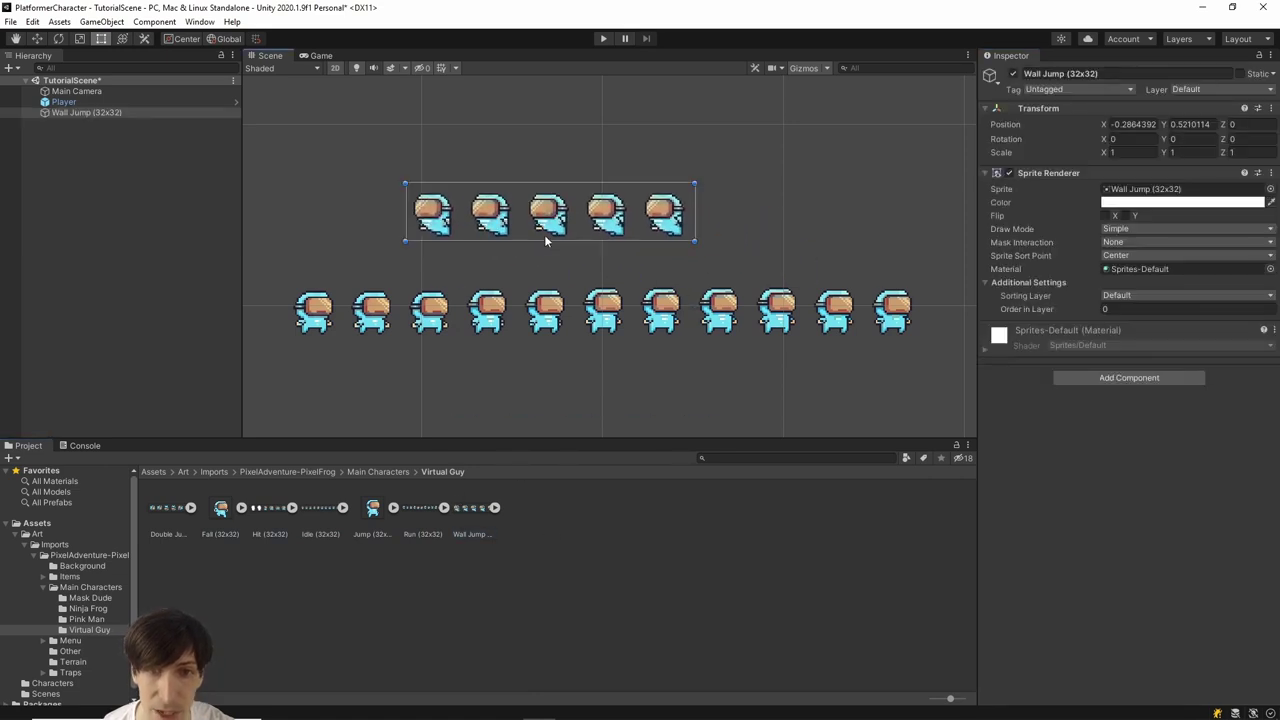
{"action": "left_click_drag", "start_coordinate": [178, 508], "coordinate": [563, 272]}
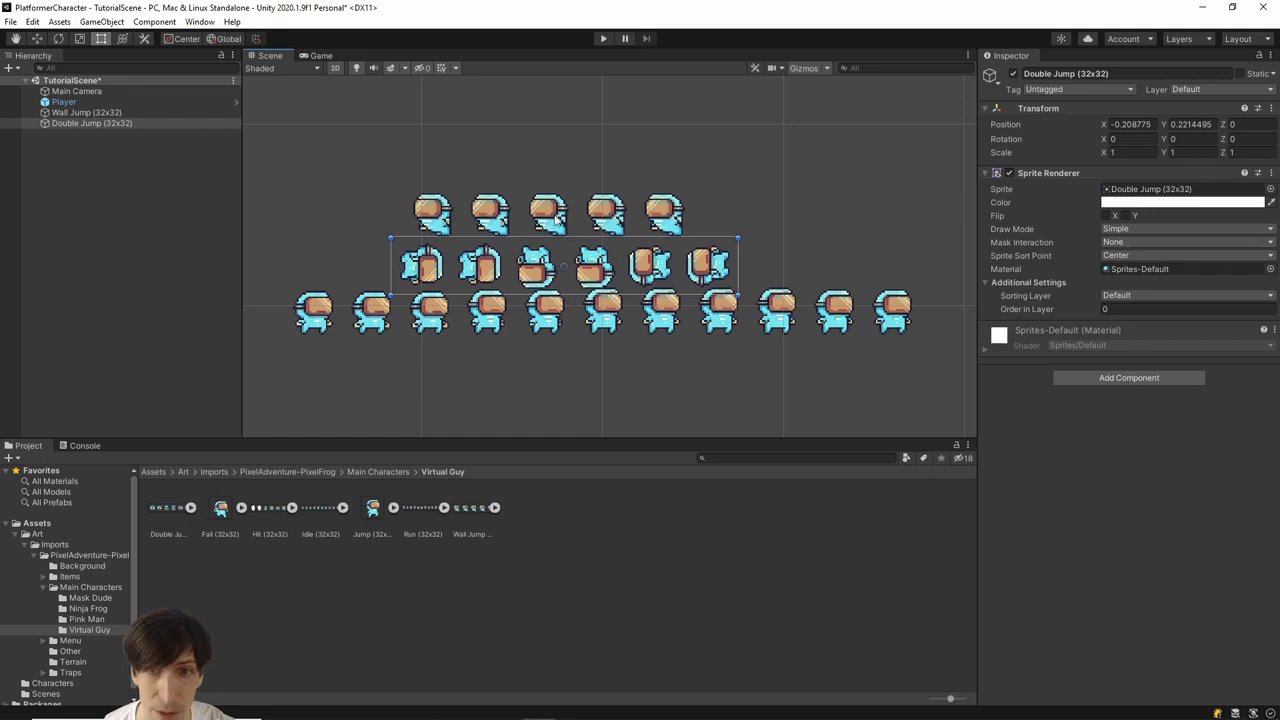
{"action": "key", "text": "Delete"}
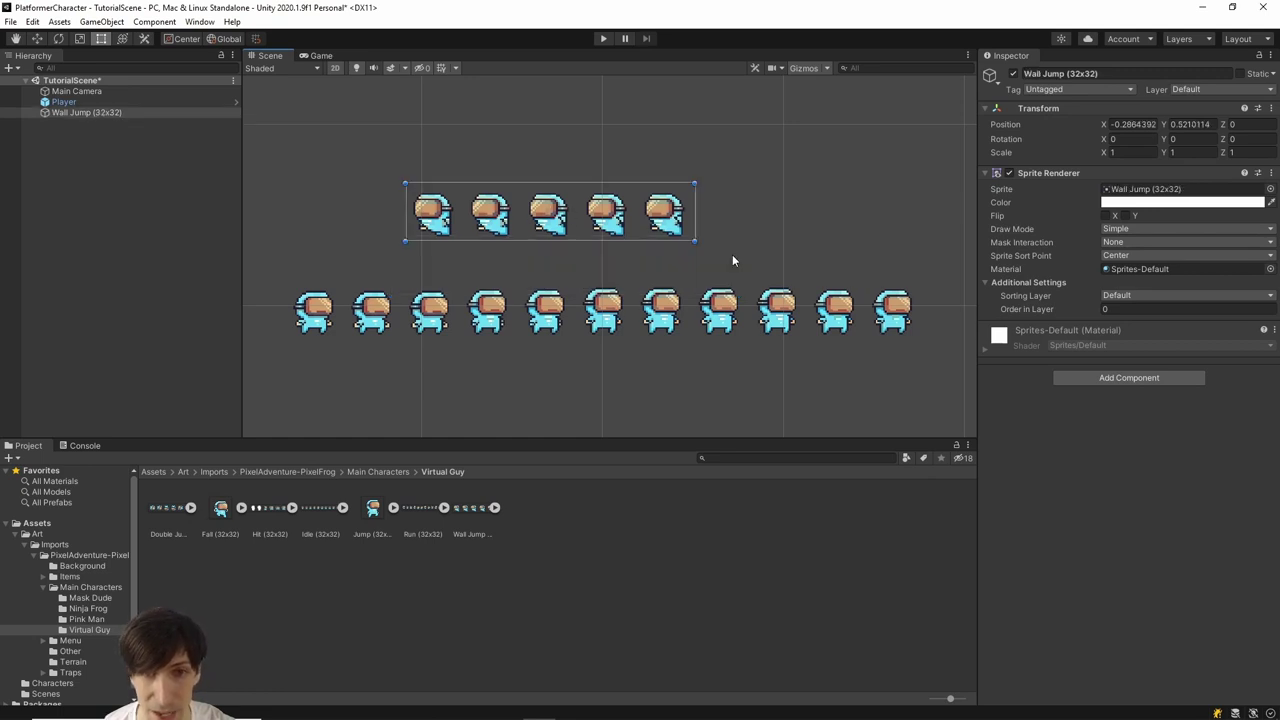
{"action": "key", "text": "Delete"}
{"action": "scroll", "coordinate": [566, 313], "scroll_direction": "down", "scroll_amount": 1}
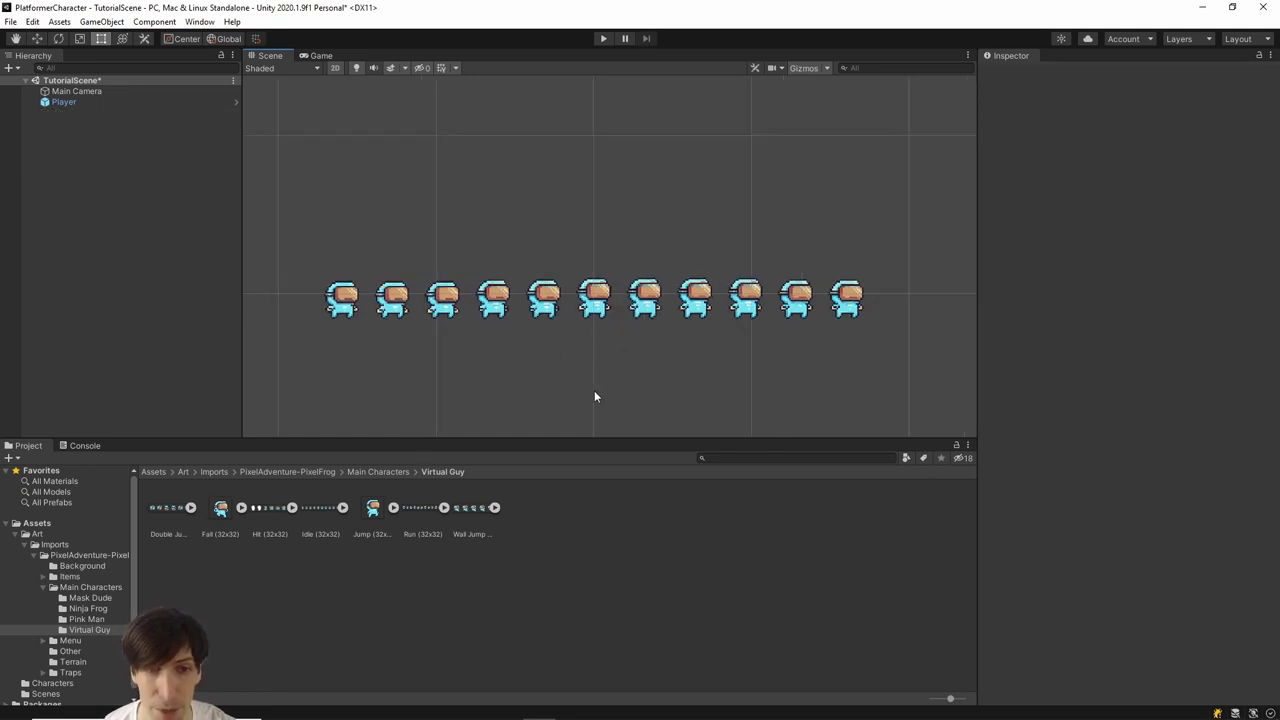
Set the Sprite Mode of the Double Jump, Hit, Idle, Run and Wall Jump textures to Multiple and apply the import settings
{"action": "left_click", "coordinate": [162, 520]}
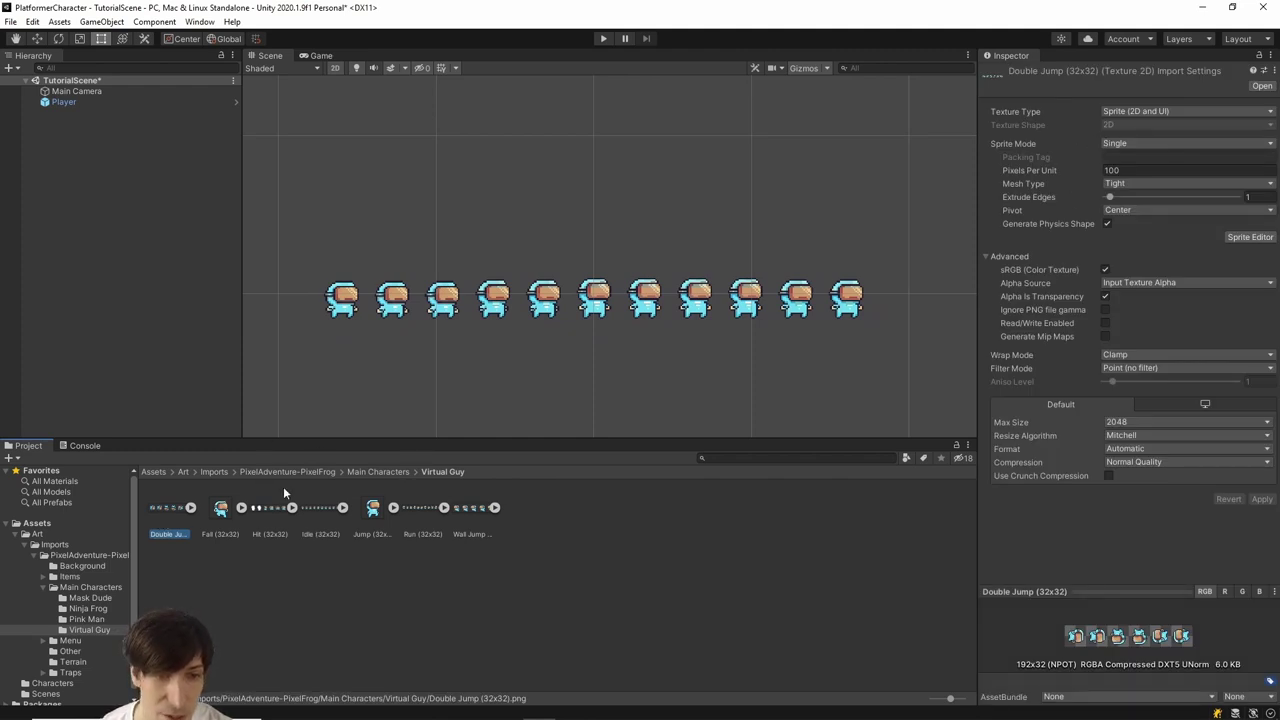
{"action": "left_click", "coordinate": [367, 515]}
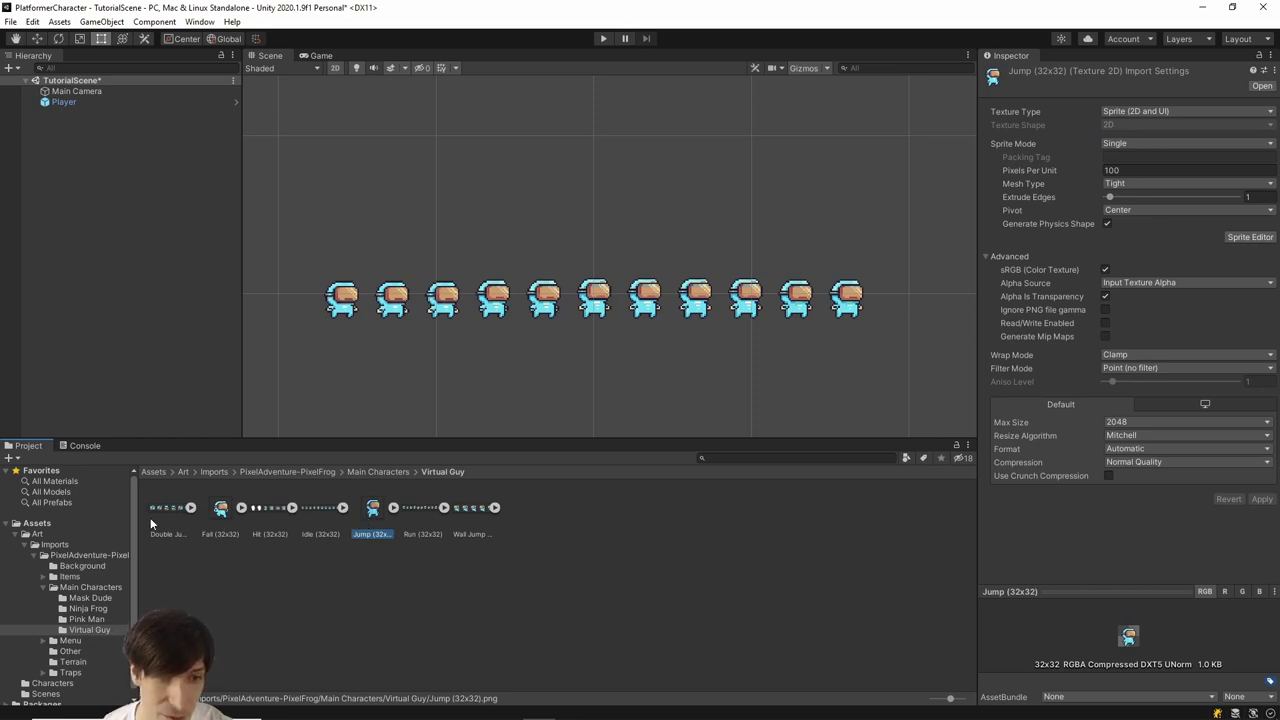
{"action": "left_click", "coordinate": [170, 512]}
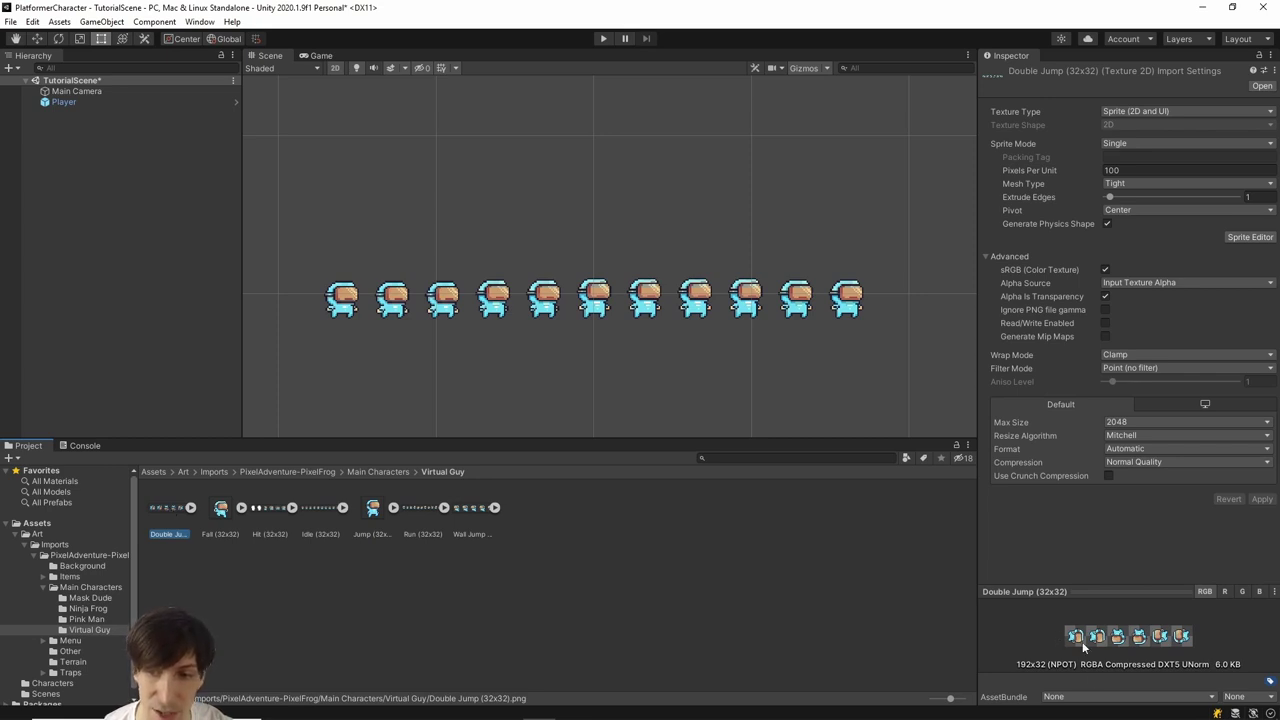
{"action": "left_click", "coordinate": [270, 508], "text": "ctrl"}
{"action": "left_click", "coordinate": [318, 508], "text": "ctrl"}
{"action": "left_click", "coordinate": [420, 508], "text": "ctrl"}
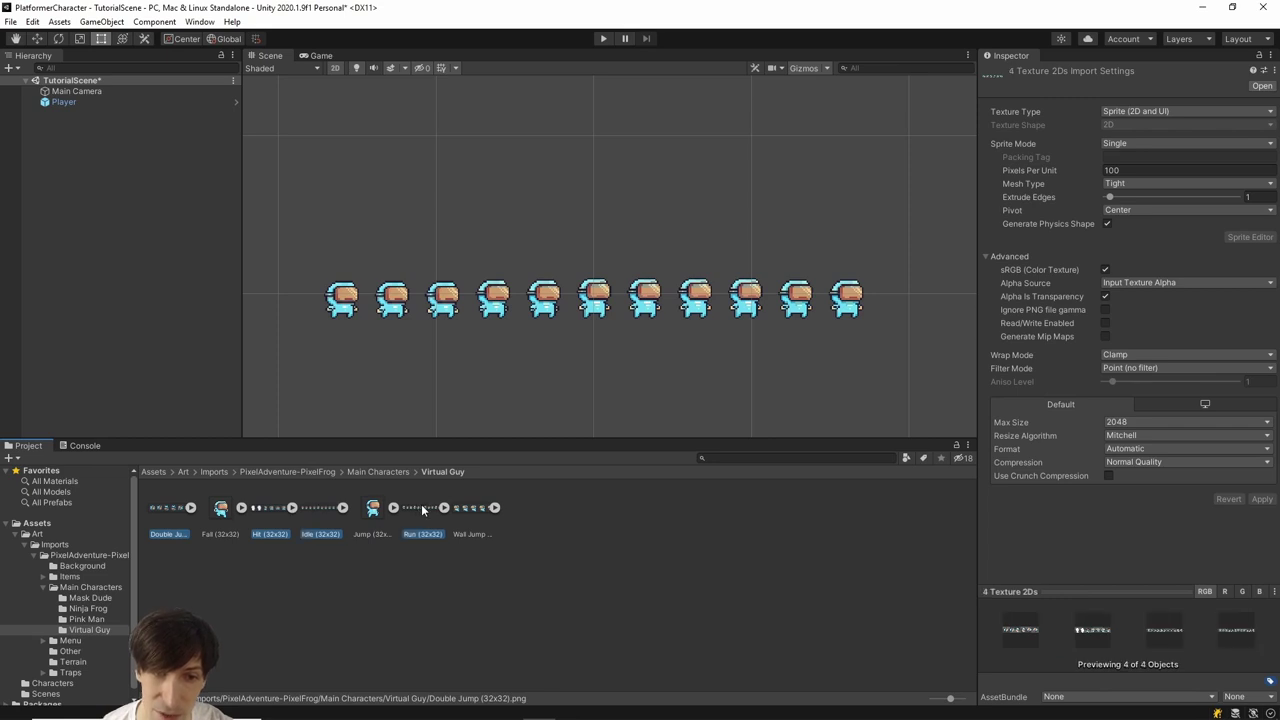
{"action": "left_click", "coordinate": [472, 510], "text": "ctrl"}
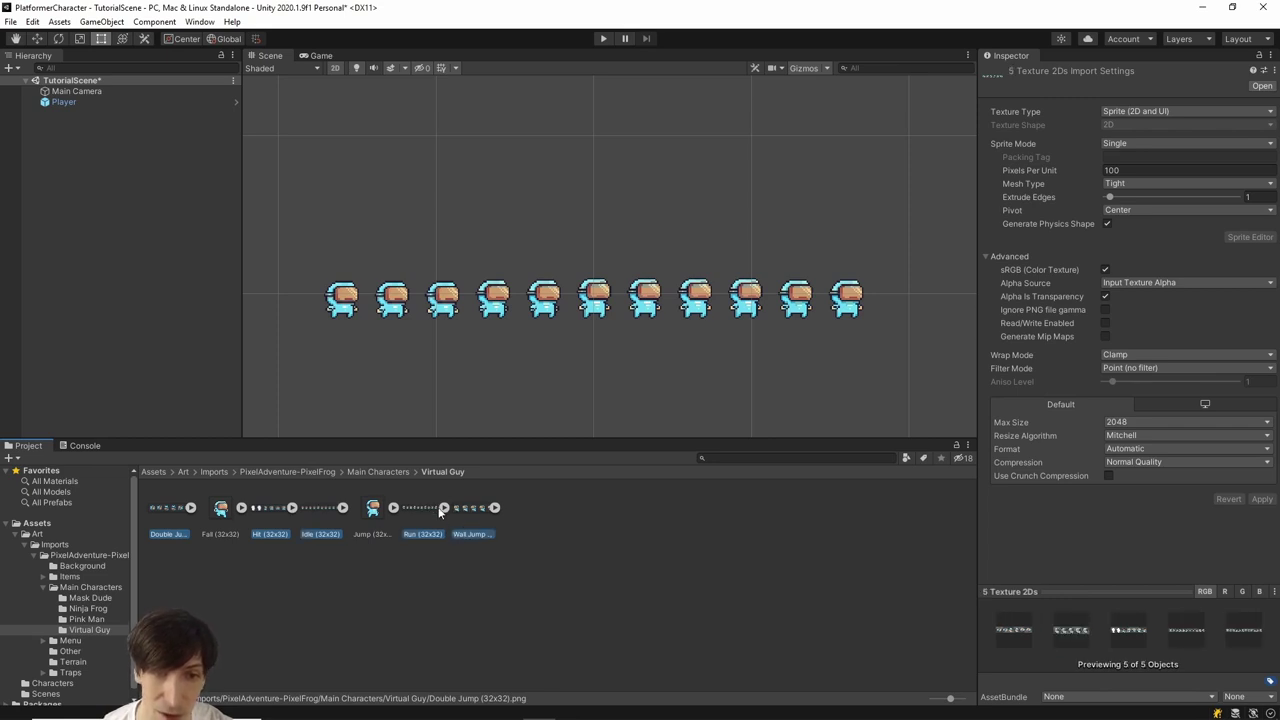
{"action": "left_click", "coordinate": [1115, 144]}
{"action": "left_click", "coordinate": [1140, 172]}
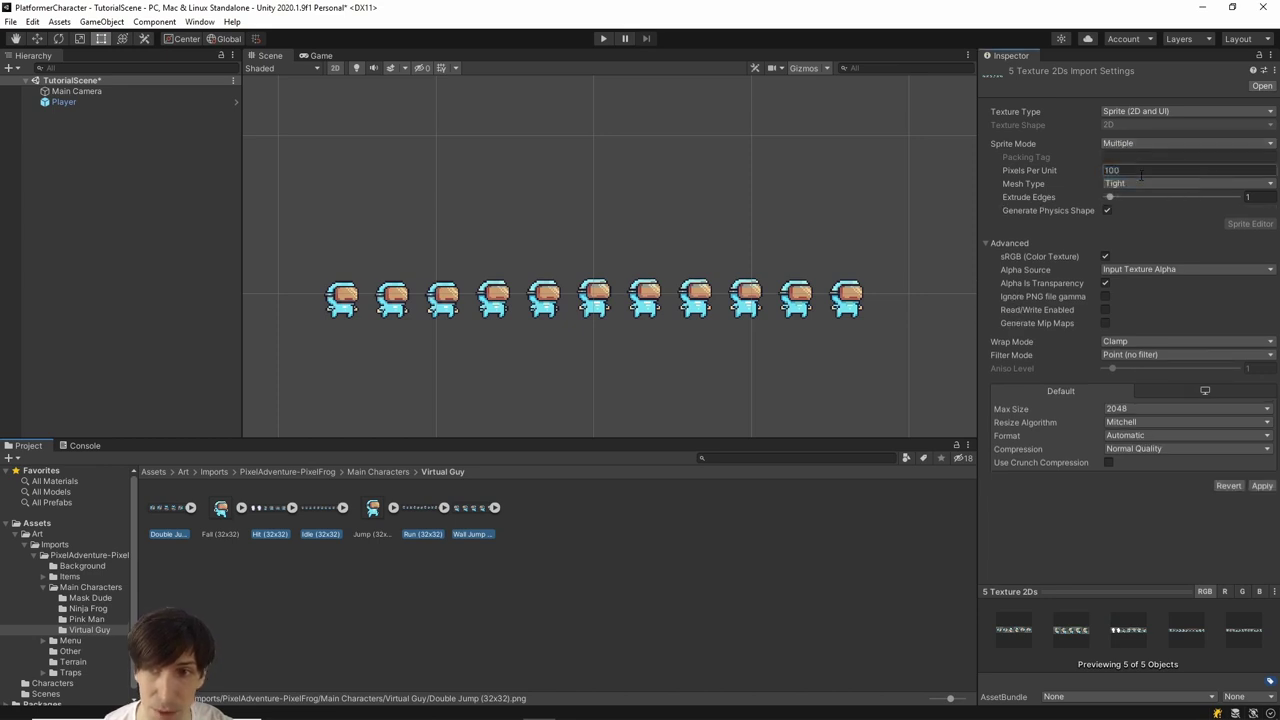
{"action": "left_click", "coordinate": [1262, 485]}
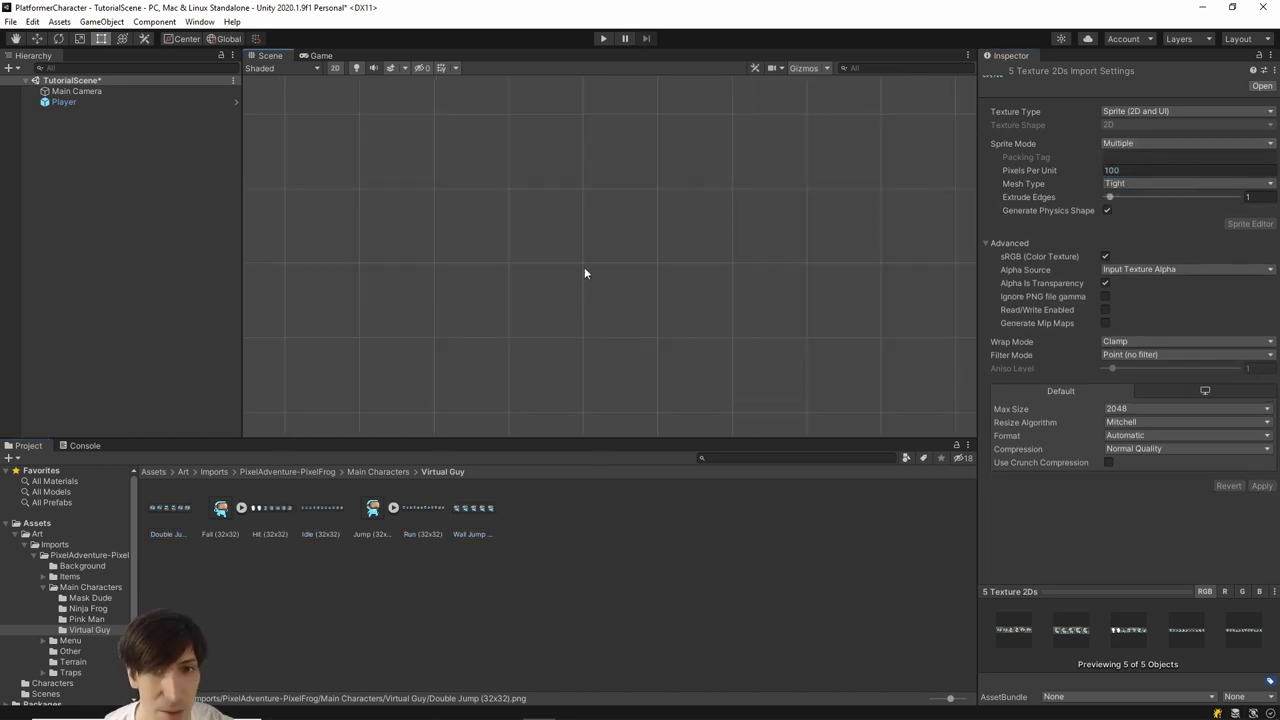
Slice the Idle (32x32) sheet in the Sprite Editor using Grid By Cell Count with 11 columns and 1 row
{"action": "double_click", "coordinate": [82, 101]}
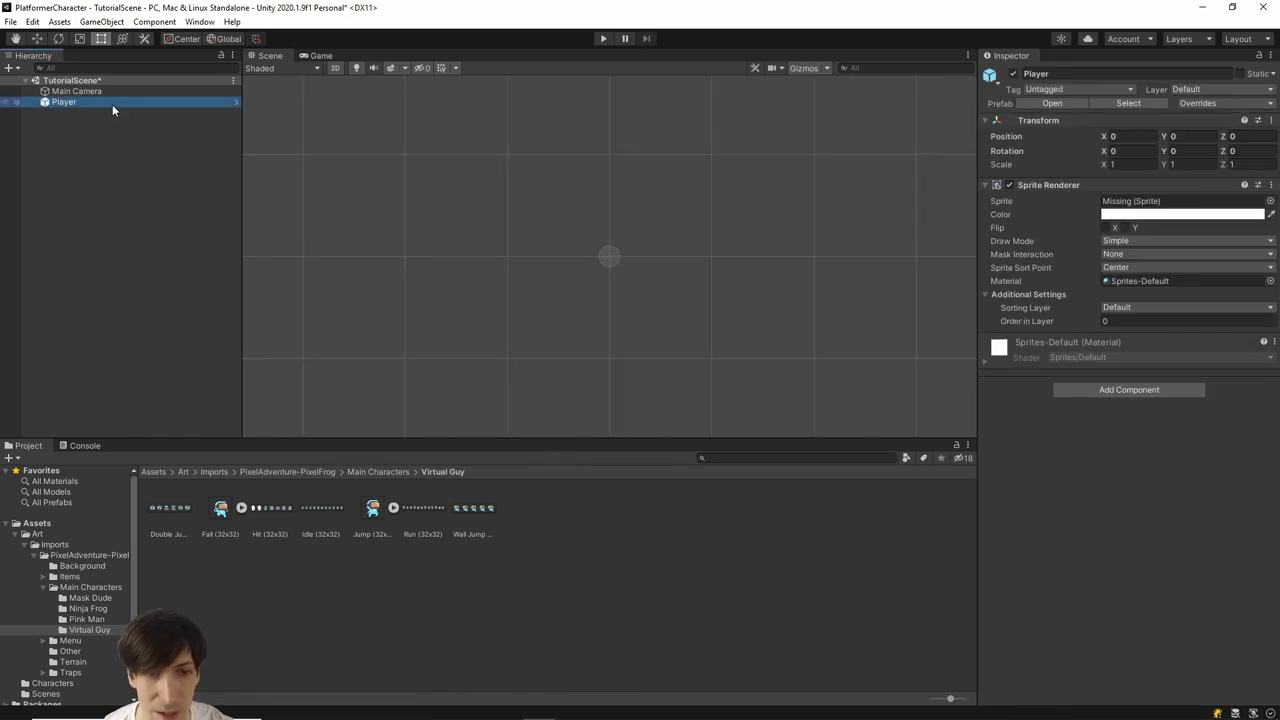
{"action": "scroll", "coordinate": [646, 257], "scroll_direction": "up", "scroll_amount": 2}
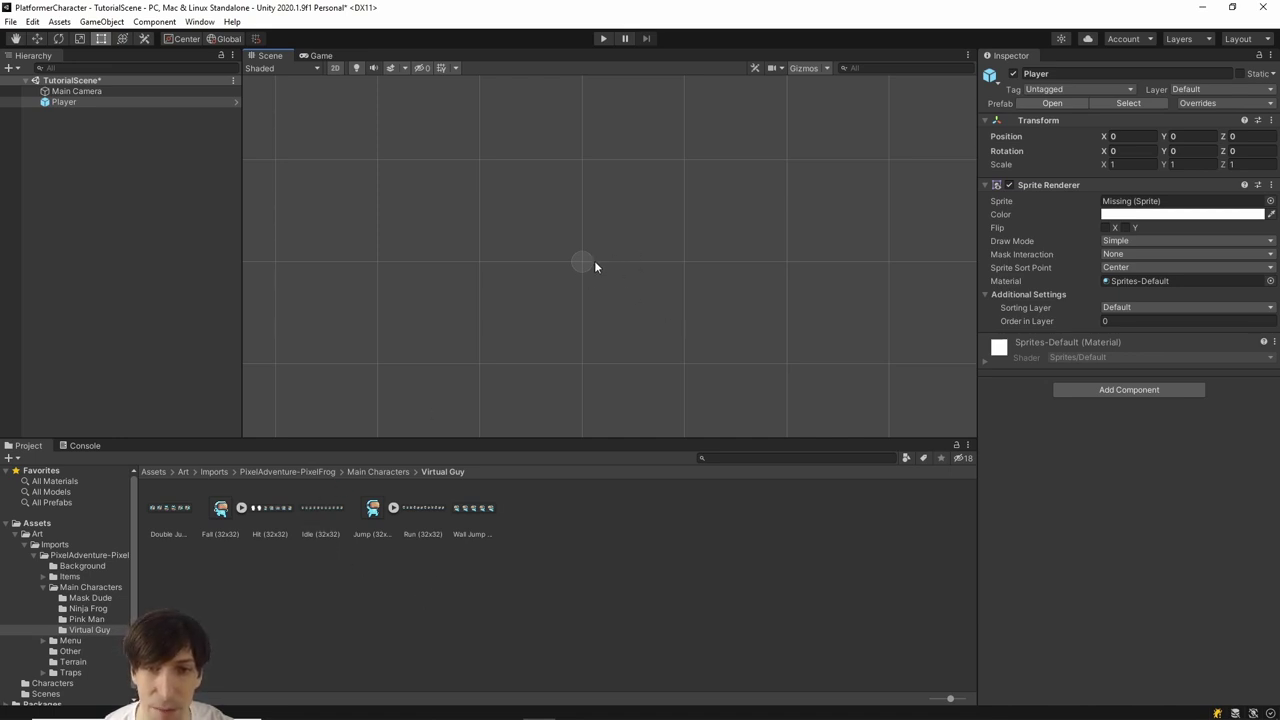
{"action": "left_click", "coordinate": [322, 508]}
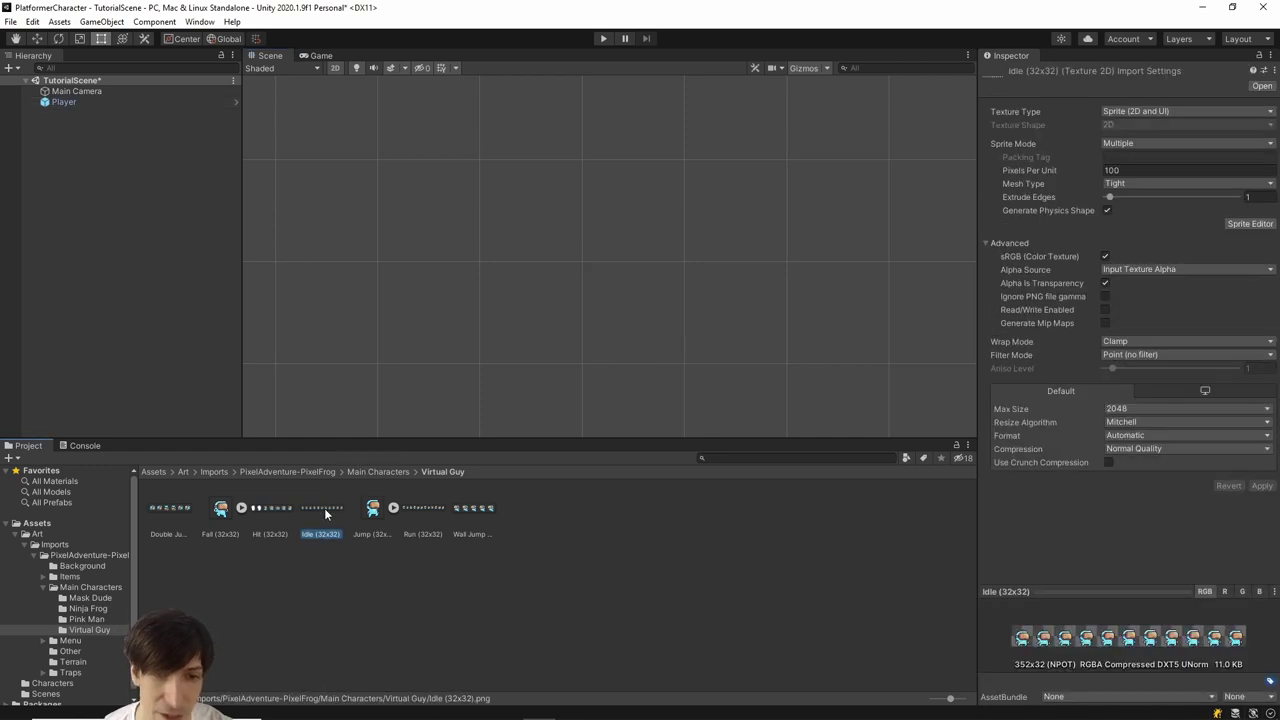
{"action": "left_click", "coordinate": [1247, 228]}
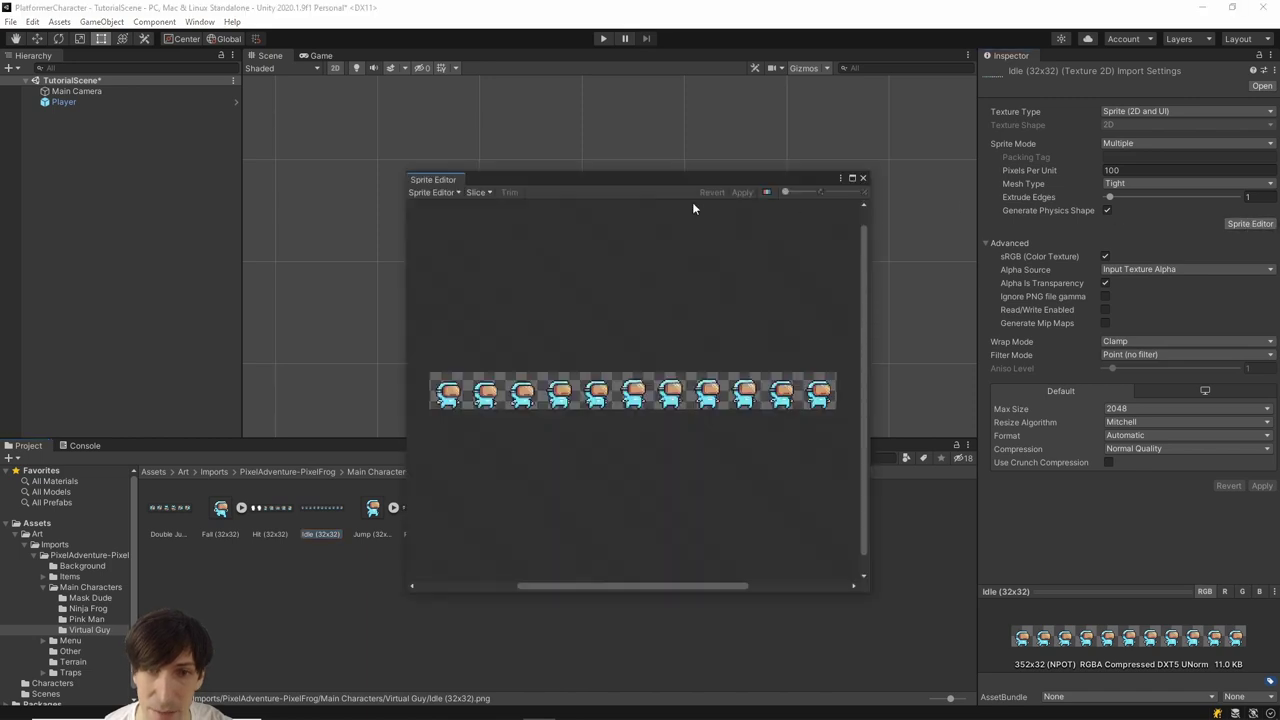
{"action": "left_click_drag", "start_coordinate": [528, 168], "coordinate": [520, 119]}
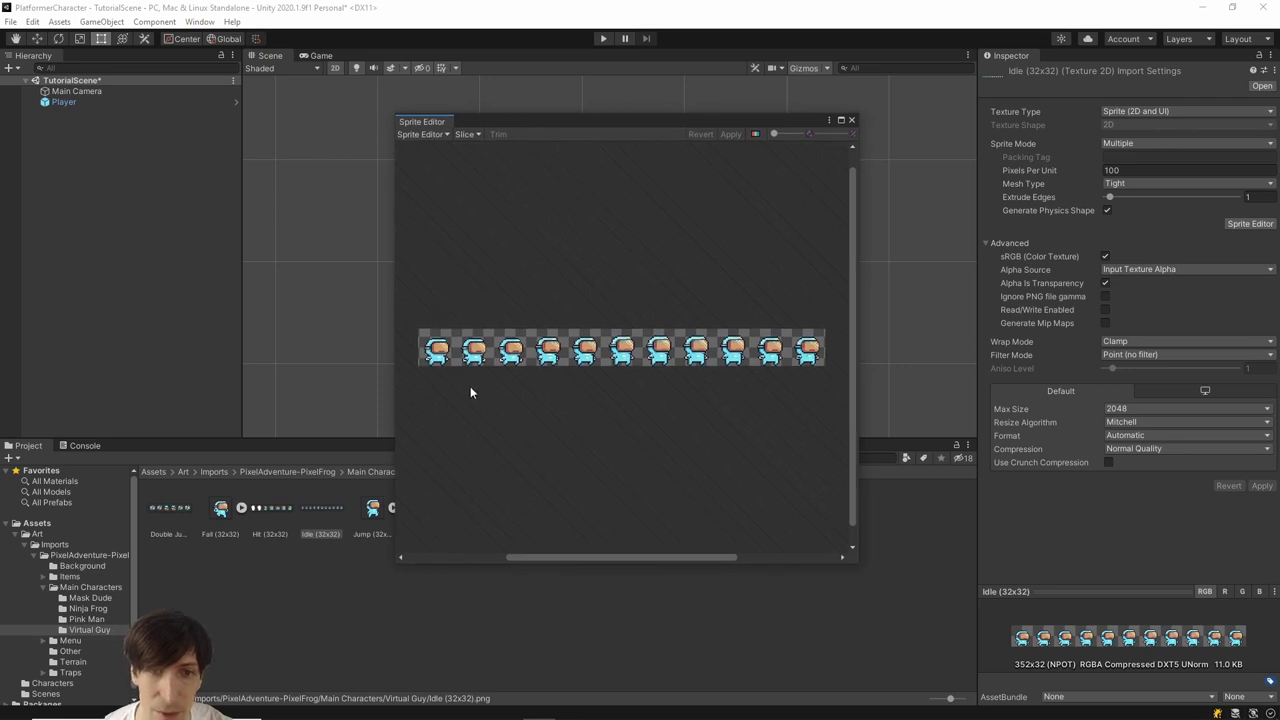
{"action": "left_click", "coordinate": [480, 135]}
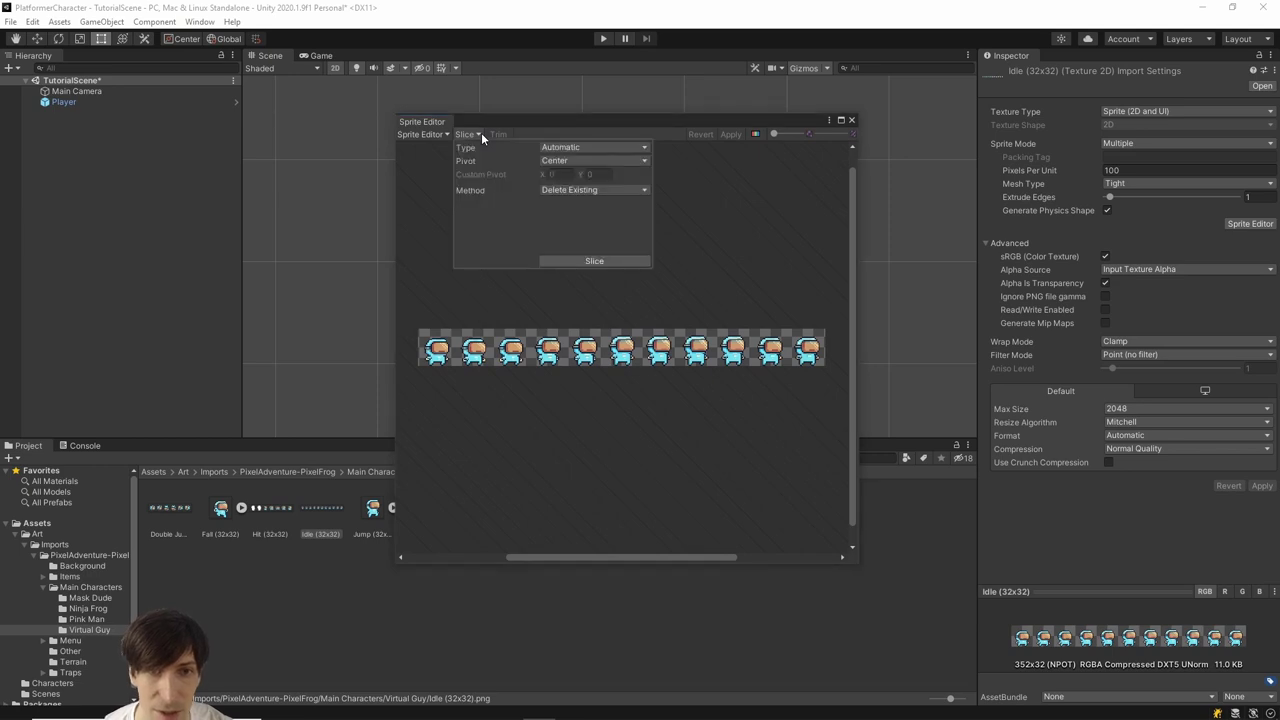
{"action": "left_click", "coordinate": [575, 148]}
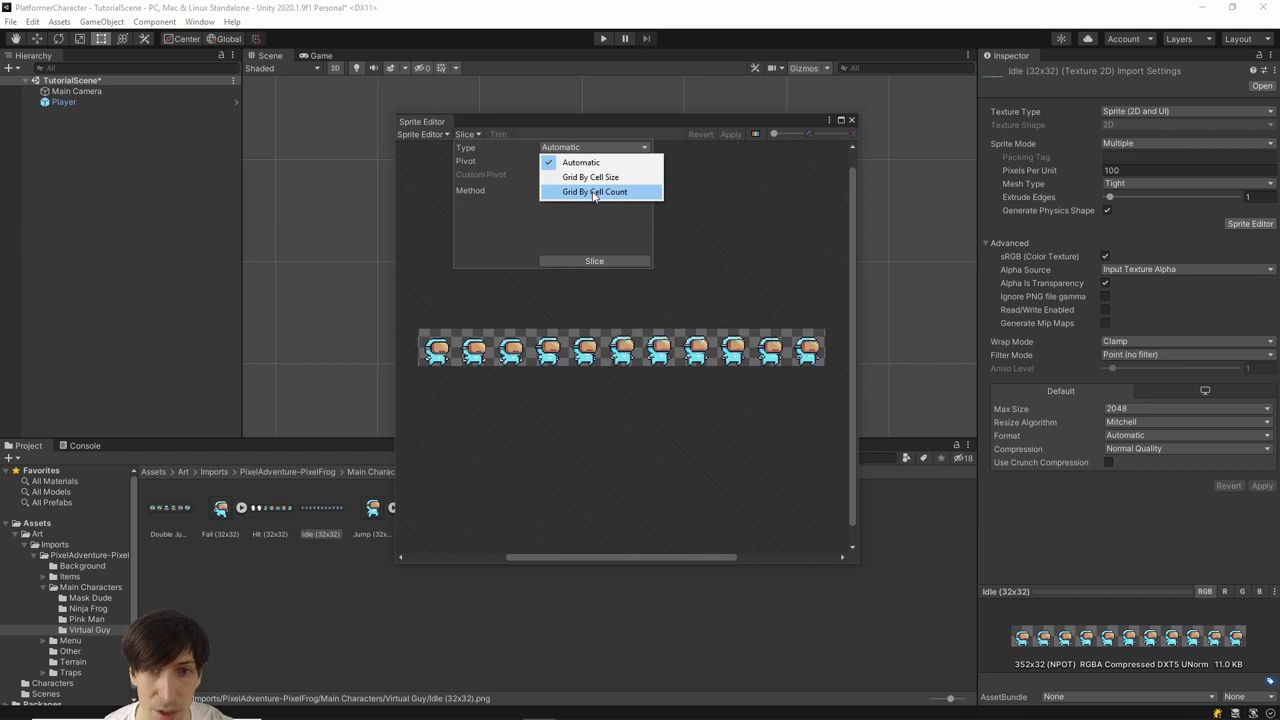
{"action": "left_click", "coordinate": [594, 192]}
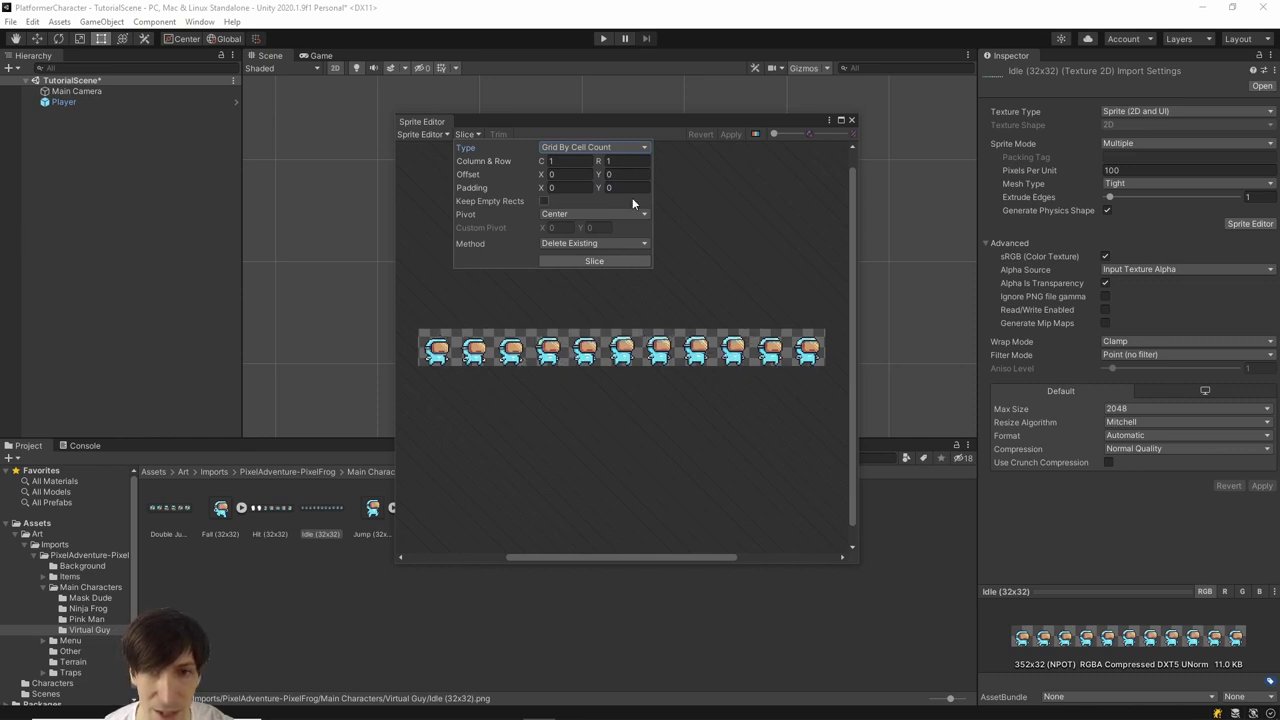
{"action": "key", "text": "Tab"}
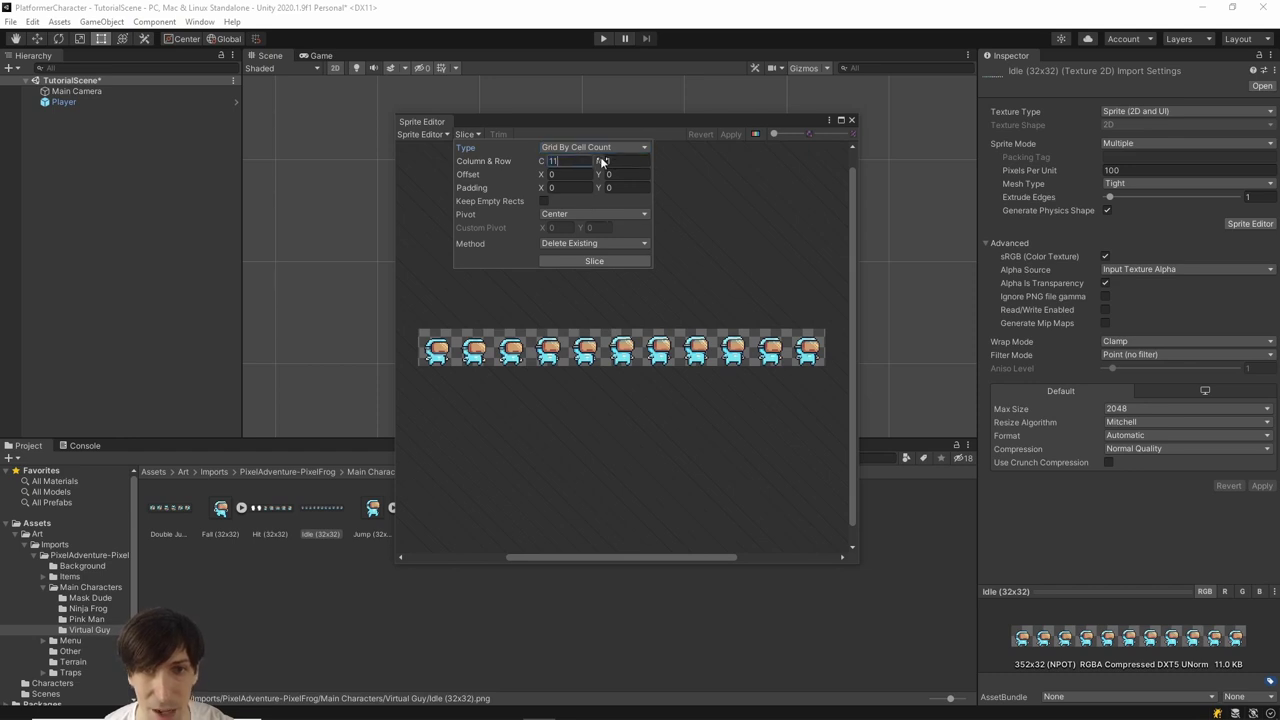
{"action": "left_click", "coordinate": [593, 261]}
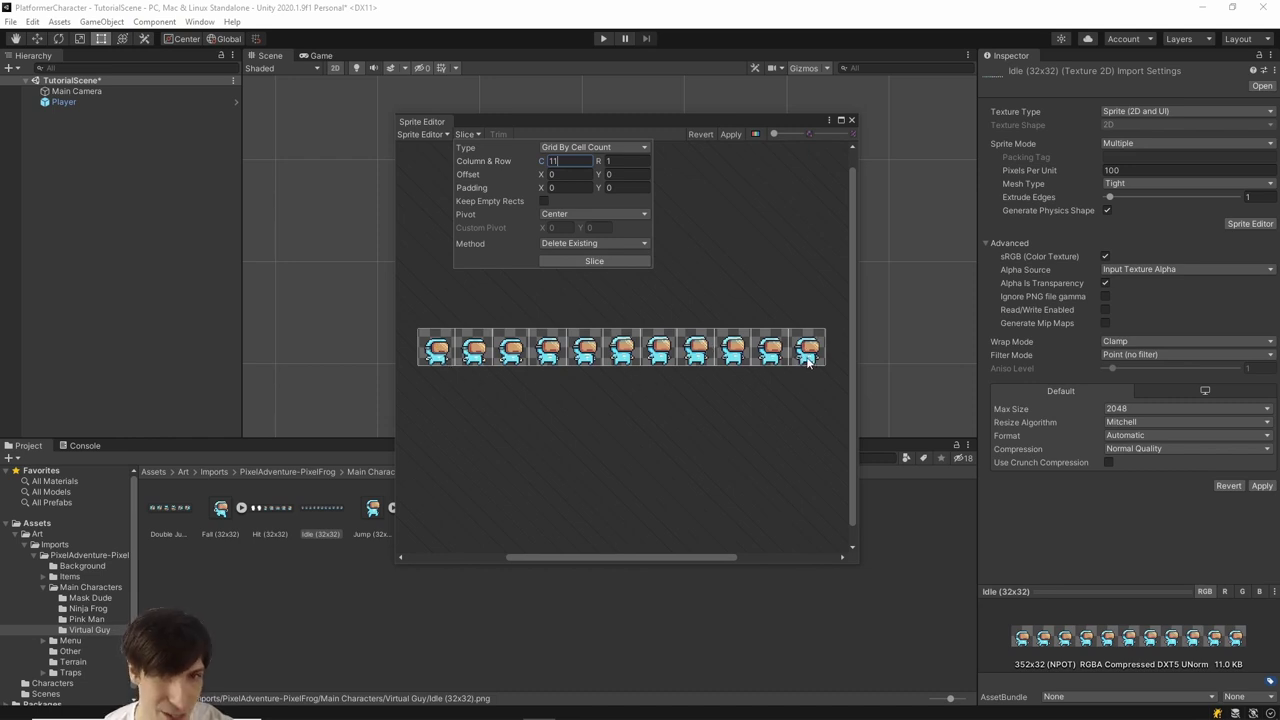
Inspect the name, position and size of each sliced Idle frame in the Sprite Editor
{"action": "left_click", "coordinate": [433, 352]}
{"action": "left_click", "coordinate": [483, 355]}
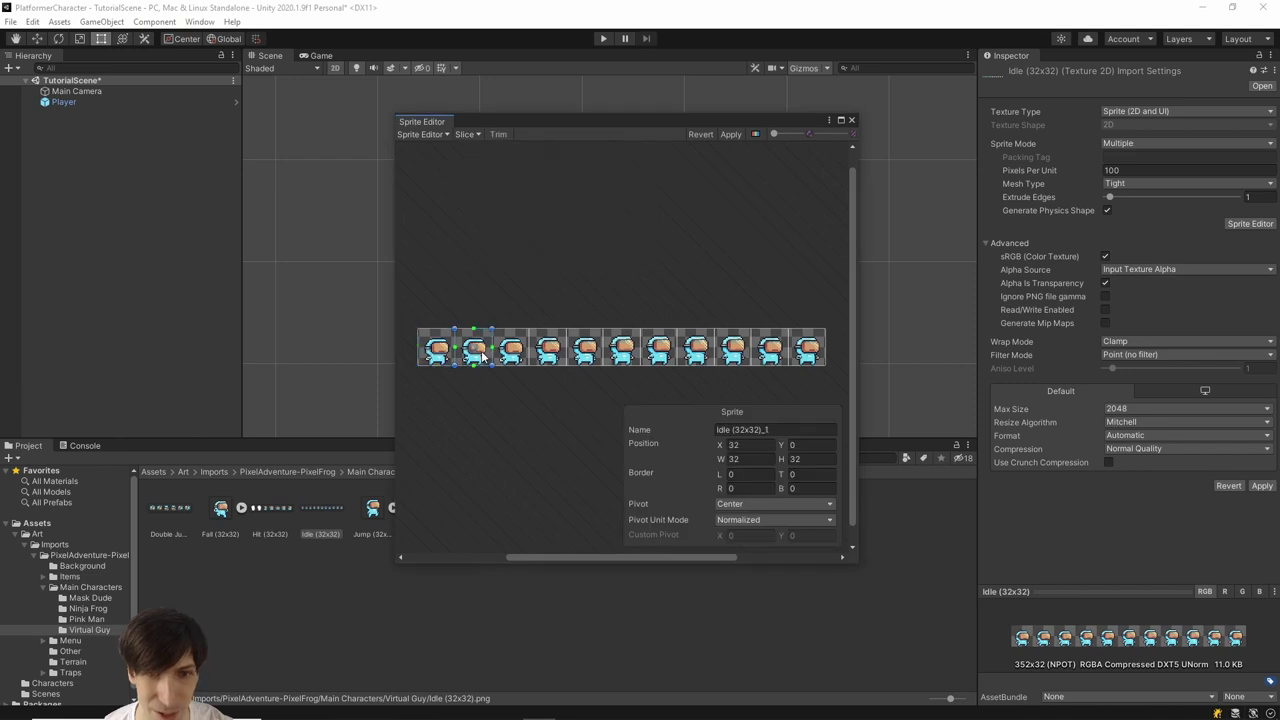
{"action": "left_click", "coordinate": [512, 350]}
{"action": "left_click", "coordinate": [548, 348]}
{"action": "left_click", "coordinate": [589, 347]}
{"action": "left_click", "coordinate": [625, 347]}
{"action": "left_click", "coordinate": [662, 350]}
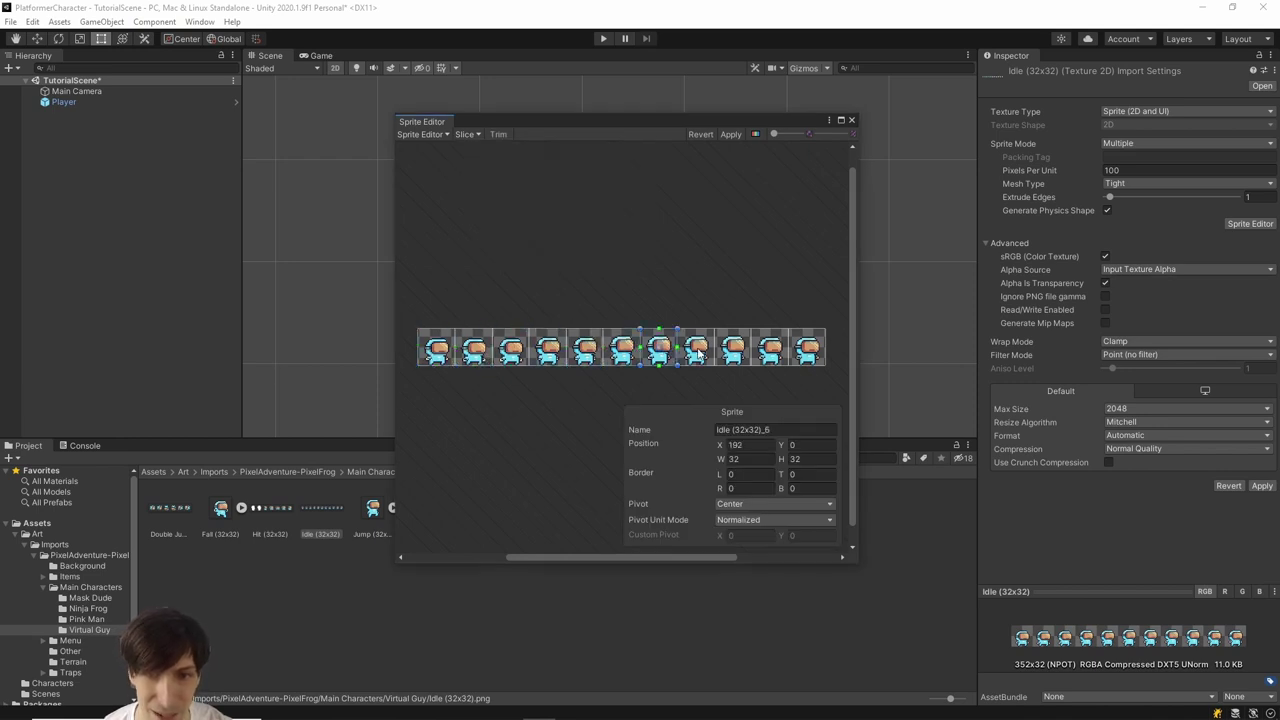
{"action": "left_click", "coordinate": [698, 352]}
{"action": "left_click", "coordinate": [745, 352]}
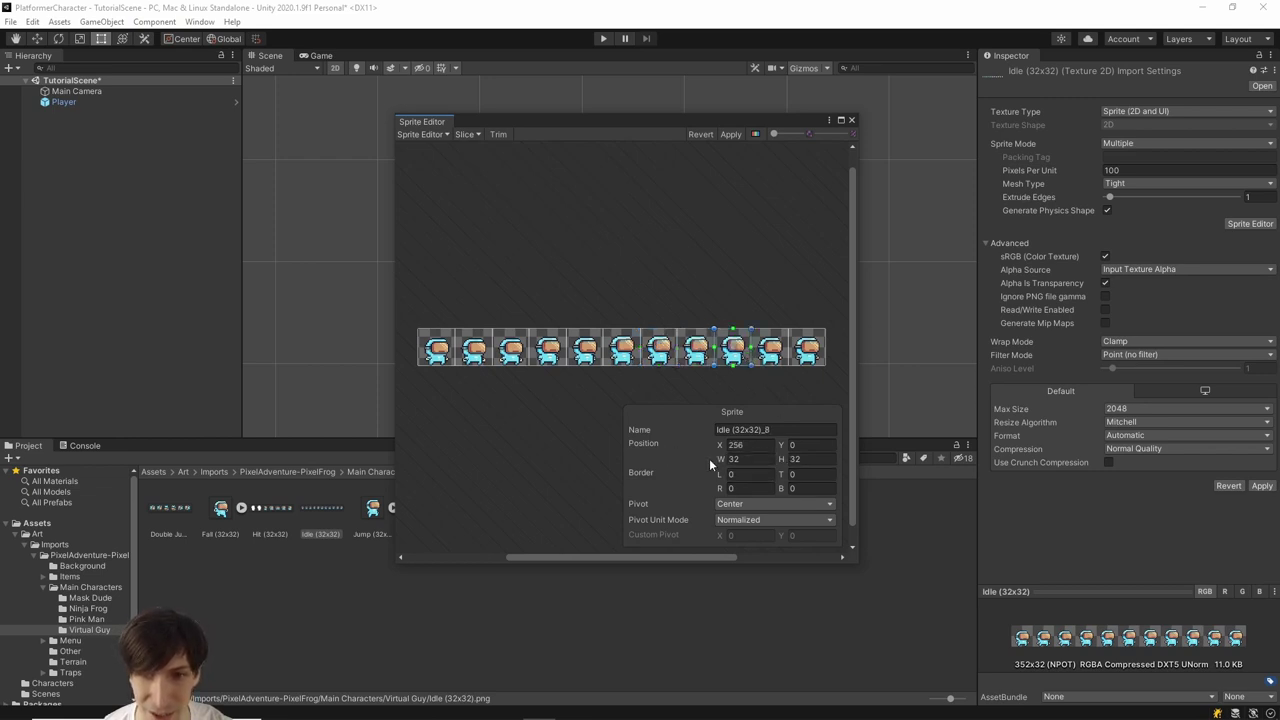
{"action": "left_click", "coordinate": [769, 362]}
{"action": "left_click", "coordinate": [805, 363]}
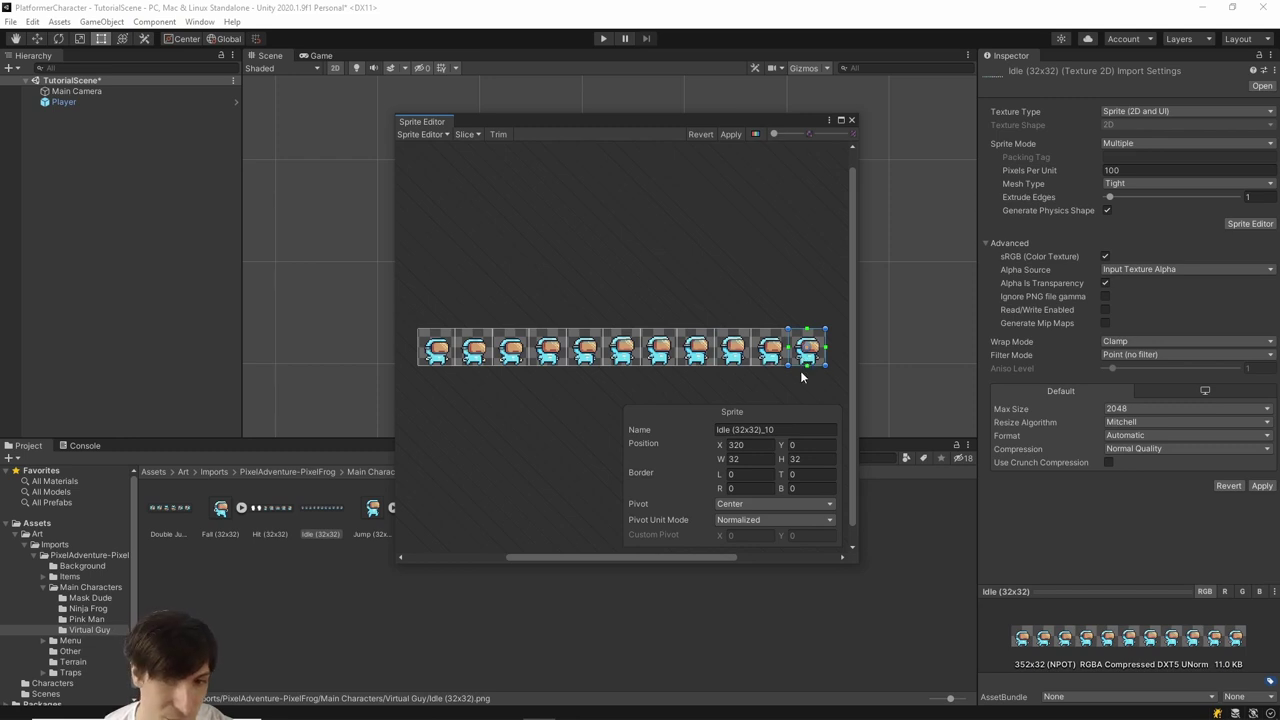
{"action": "left_click", "coordinate": [470, 377]}
{"action": "left_click", "coordinate": [770, 350]}
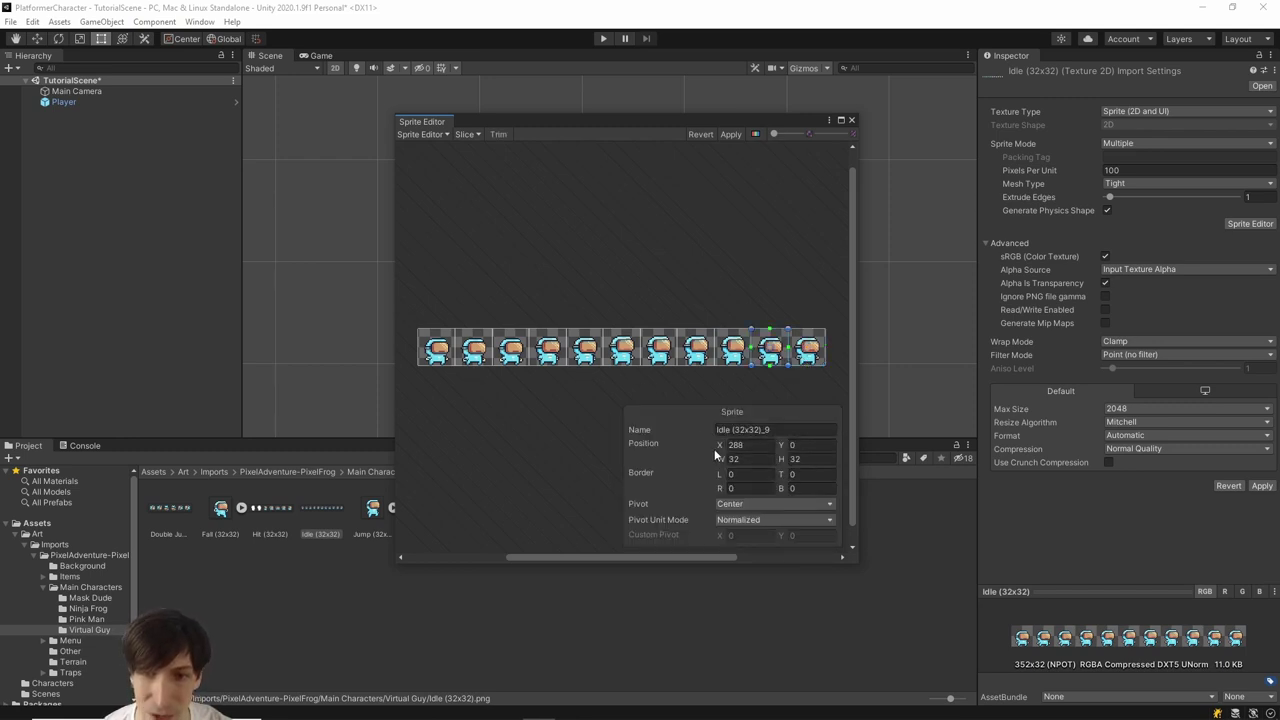
{"action": "left_click", "coordinate": [757, 387]}
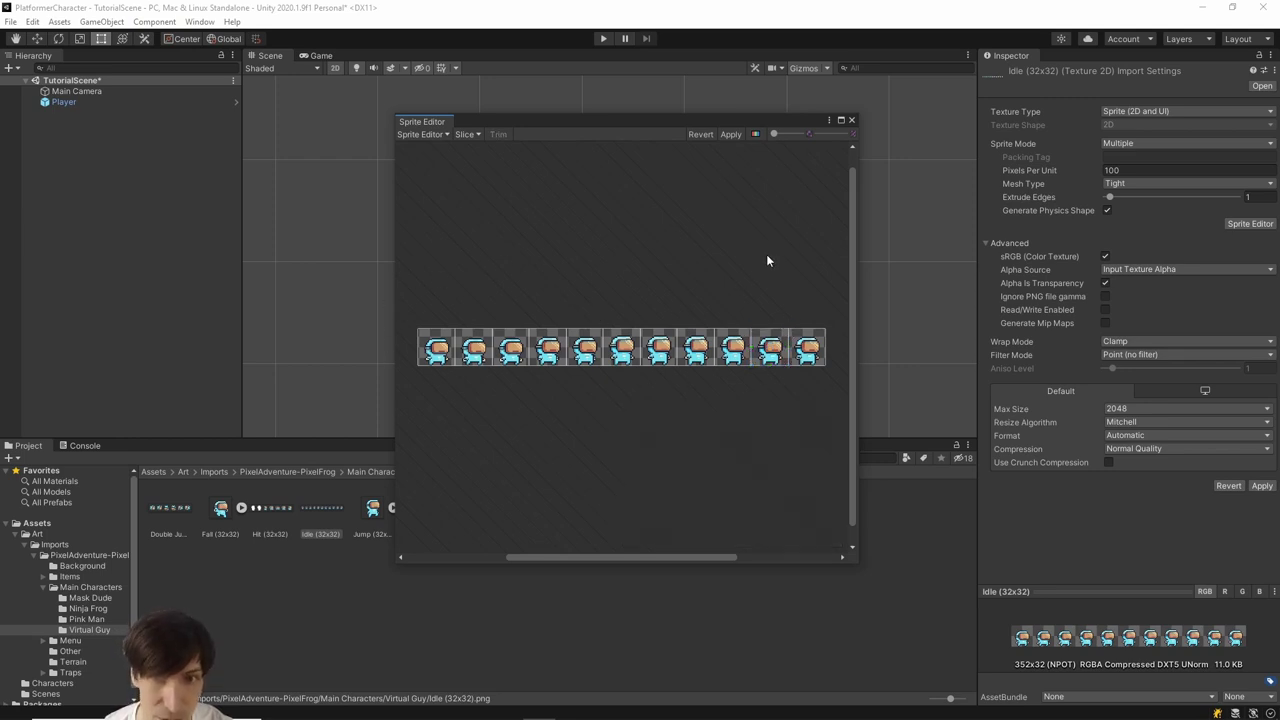
Apply the slicing of the Idle (32x32) sheet, close the Sprite Editor and expand the sheet's frames in the Virtual Guy folder
{"action": "left_click", "coordinate": [731, 134]}
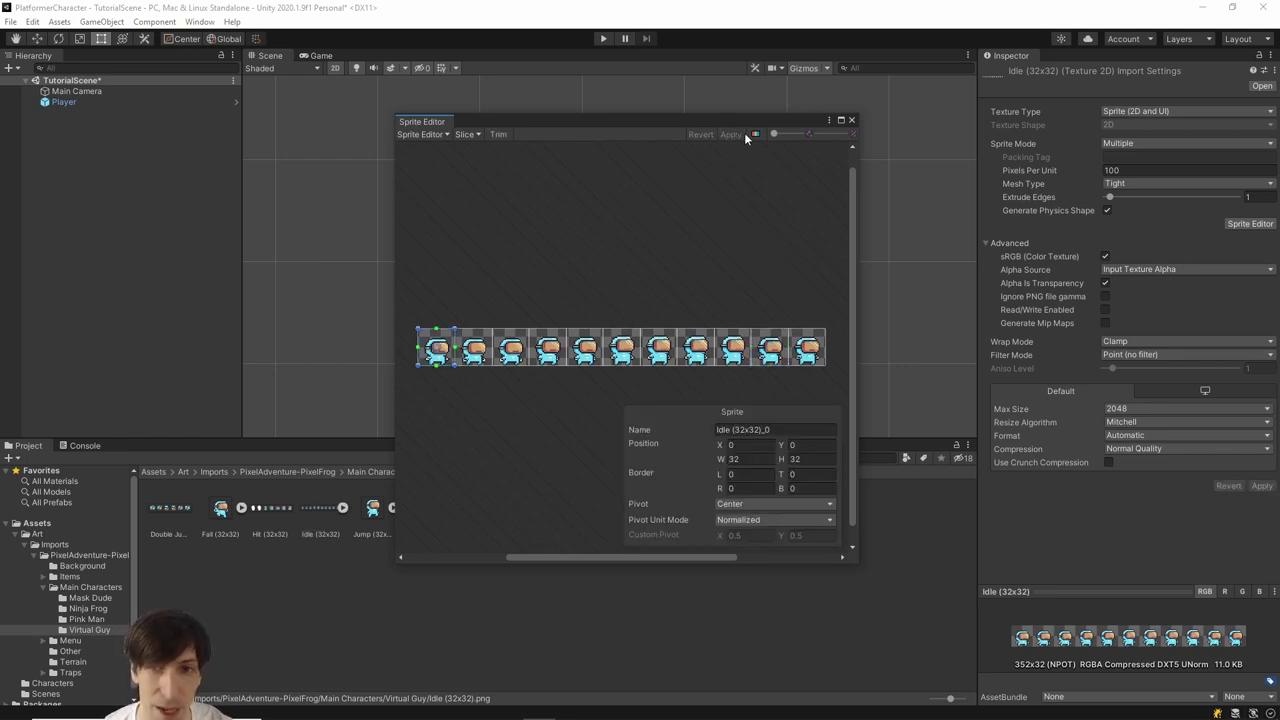
{"action": "left_click", "coordinate": [852, 121]}
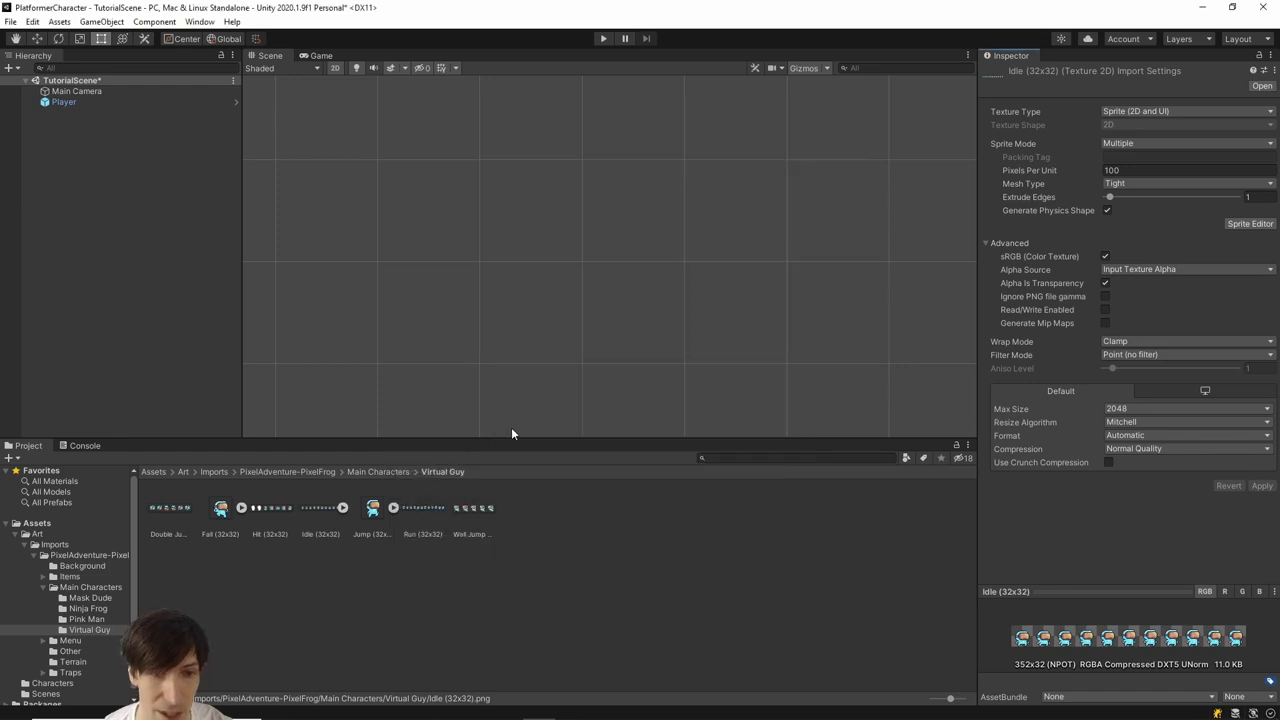
{"action": "left_click", "coordinate": [343, 508]}
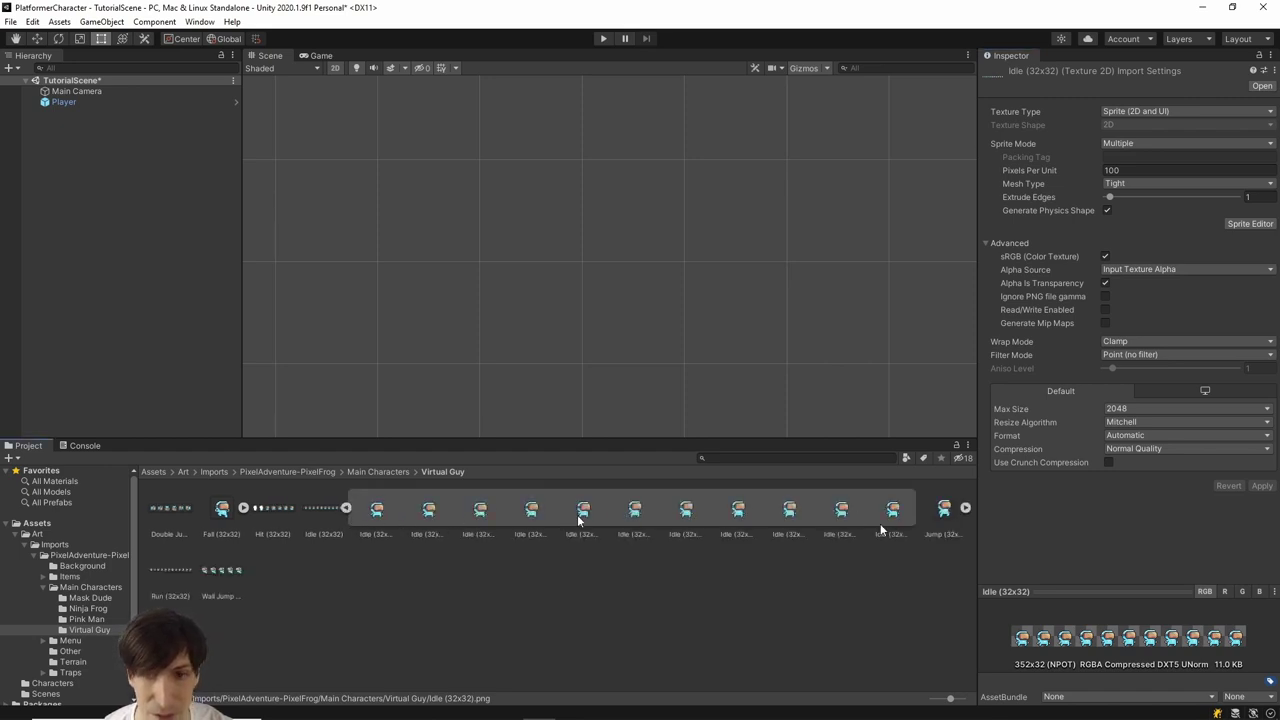
Assign the first Idle frame, Idle (32x32)_0, as the Sprite of the Player instance's Sprite Renderer
{"action": "left_click", "coordinate": [72, 103]}
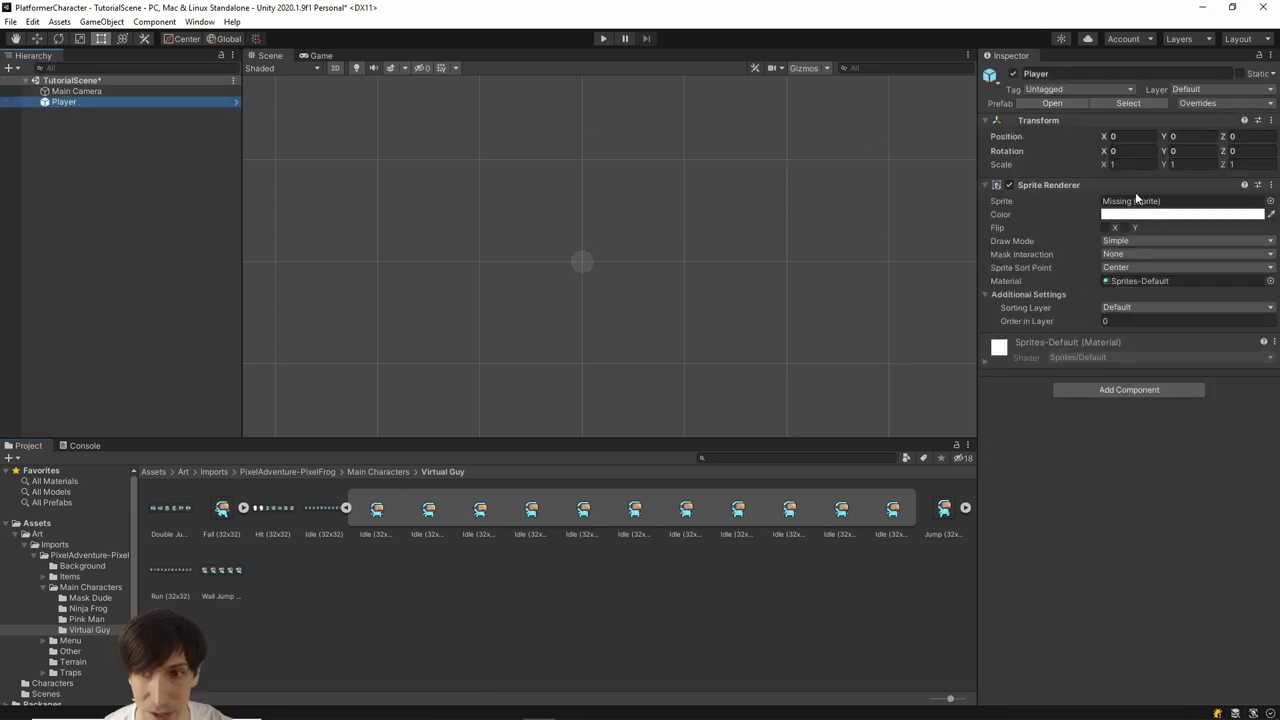
{"action": "left_click", "coordinate": [378, 514]}
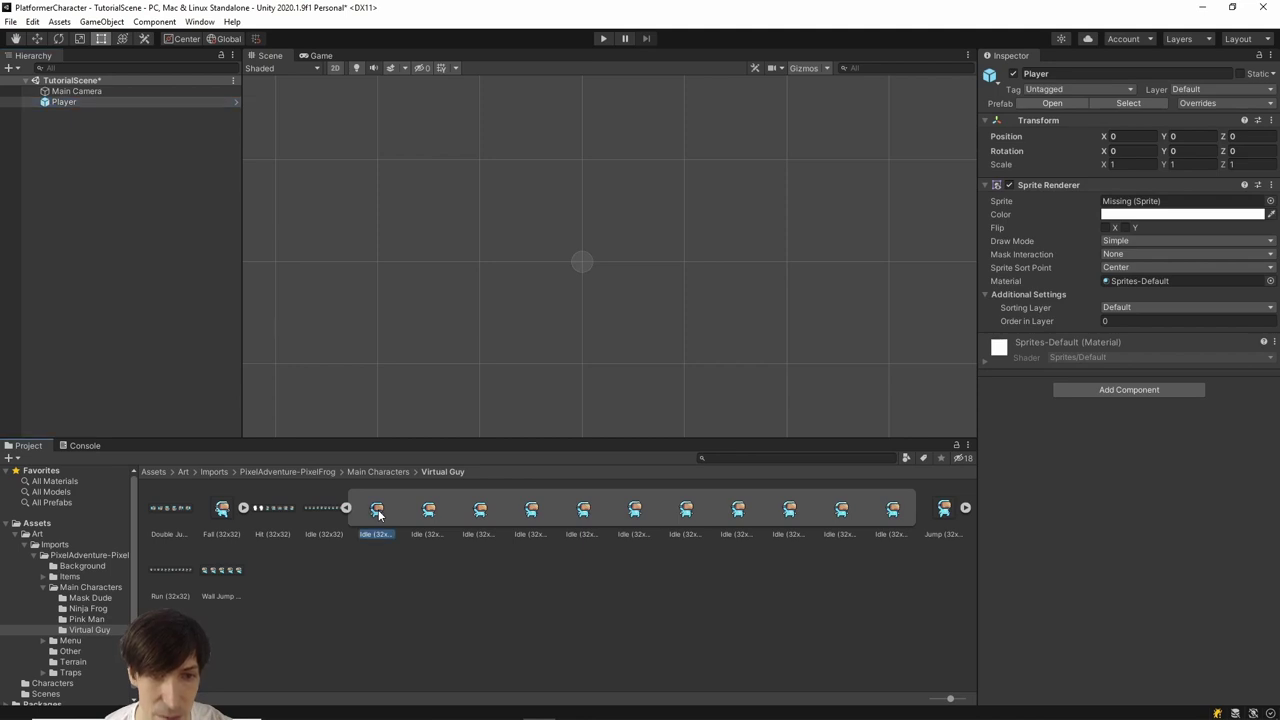
{"action": "left_click_drag", "start_coordinate": [378, 514], "coordinate": [1150, 204]}
Frame the Player in the scene and examine its pixel-art sprite up close
{"action": "left_click", "coordinate": [115, 91]}
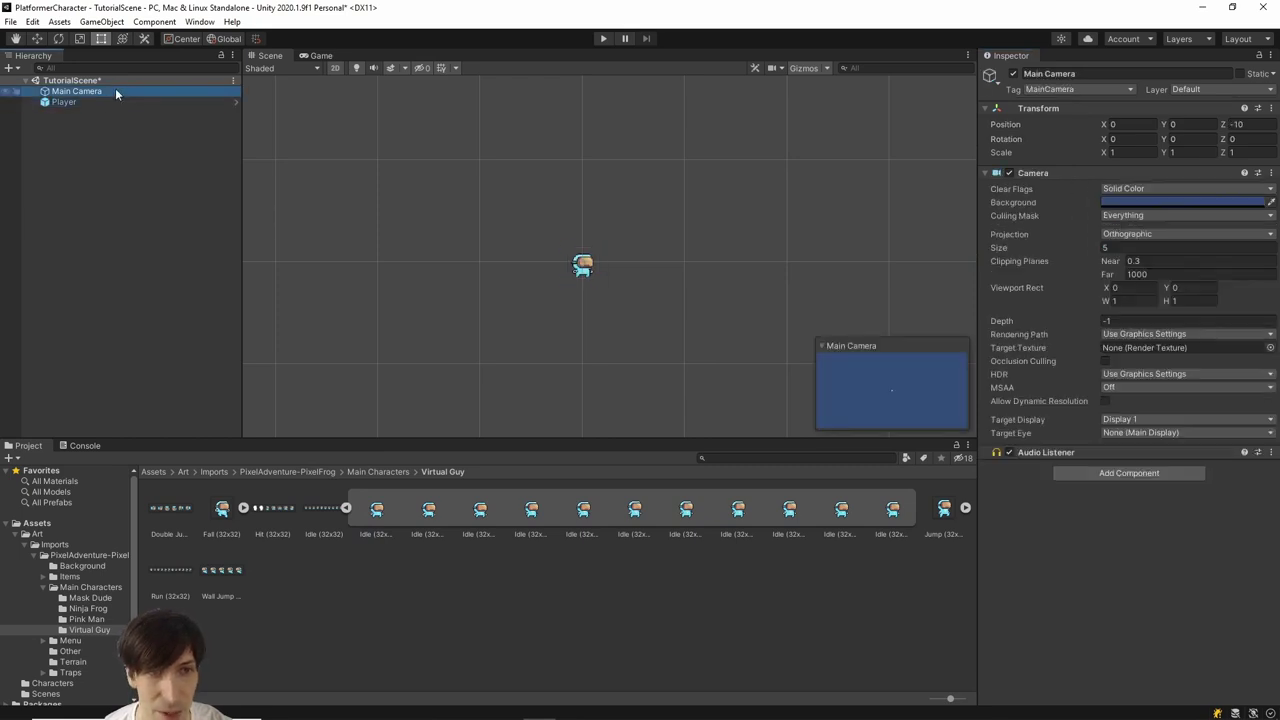
{"action": "left_click", "coordinate": [117, 99]}
{"action": "key", "text": "f"}
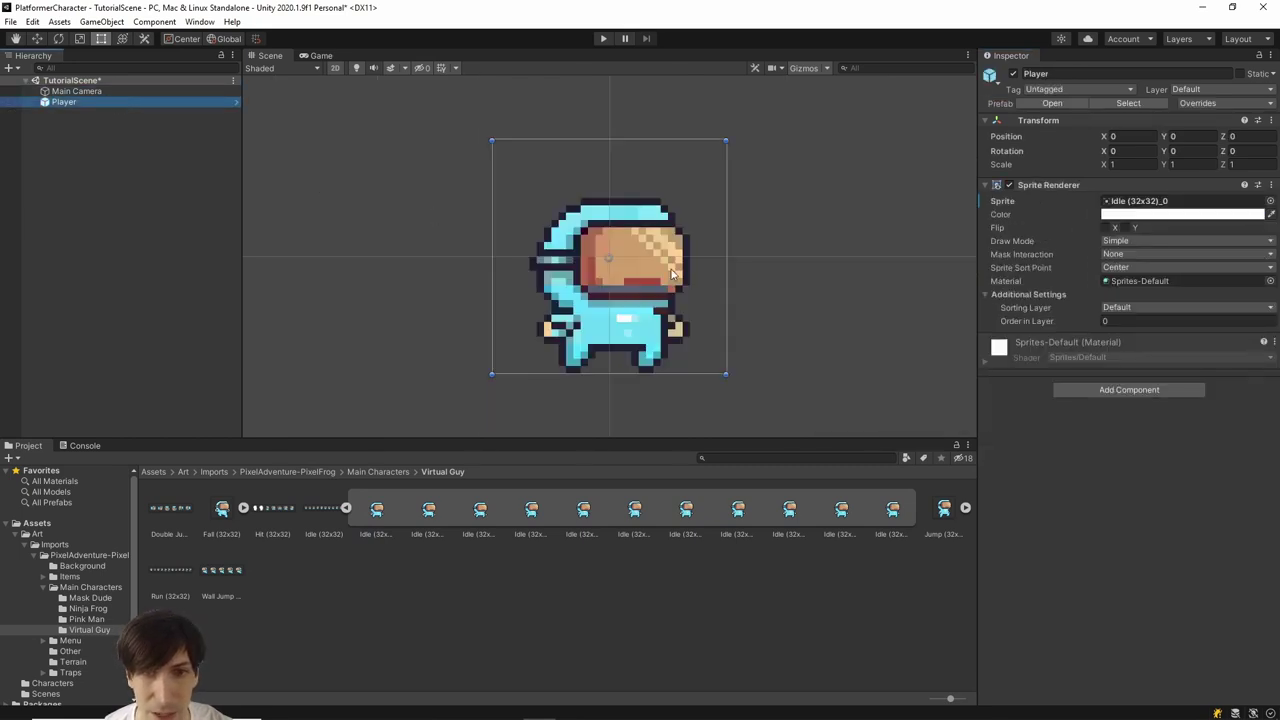
{"action": "scroll", "coordinate": [738, 291], "scroll_direction": "up", "scroll_amount": 4}
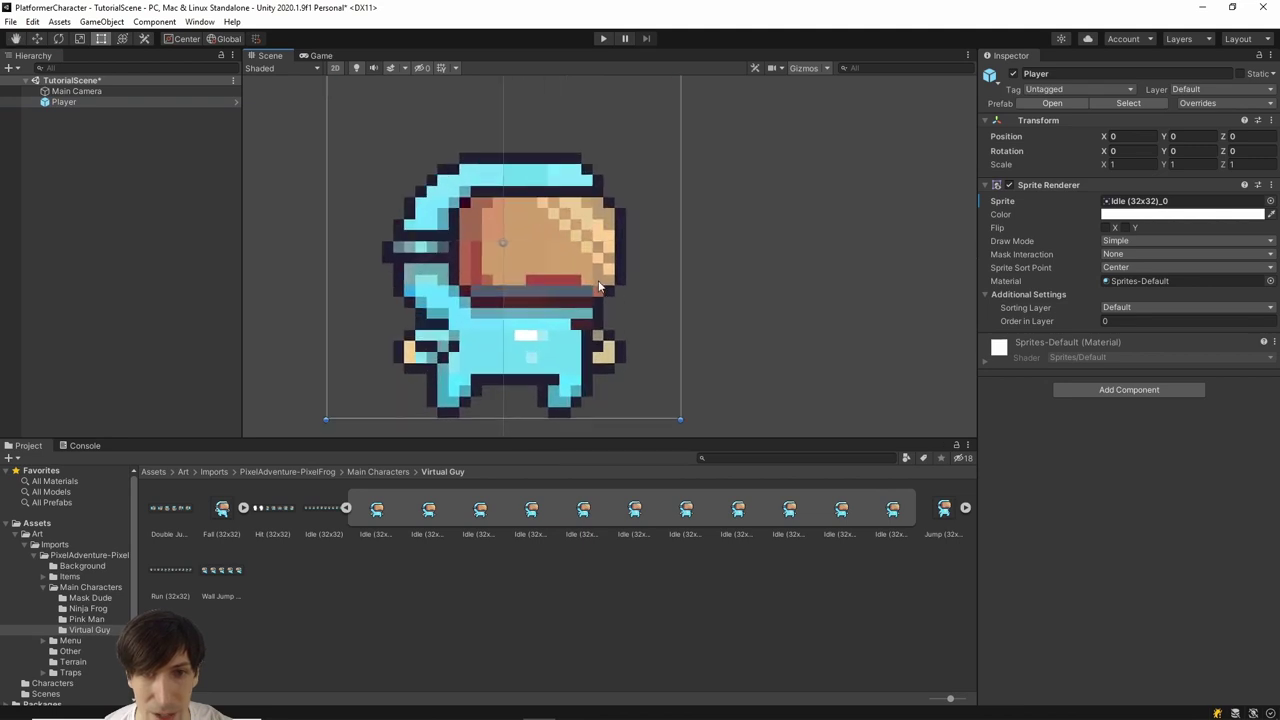
{"action": "scroll", "coordinate": [599, 287], "scroll_direction": "up", "scroll_amount": 3}
{"action": "scroll", "coordinate": [606, 212], "scroll_direction": "down", "scroll_amount": 3}
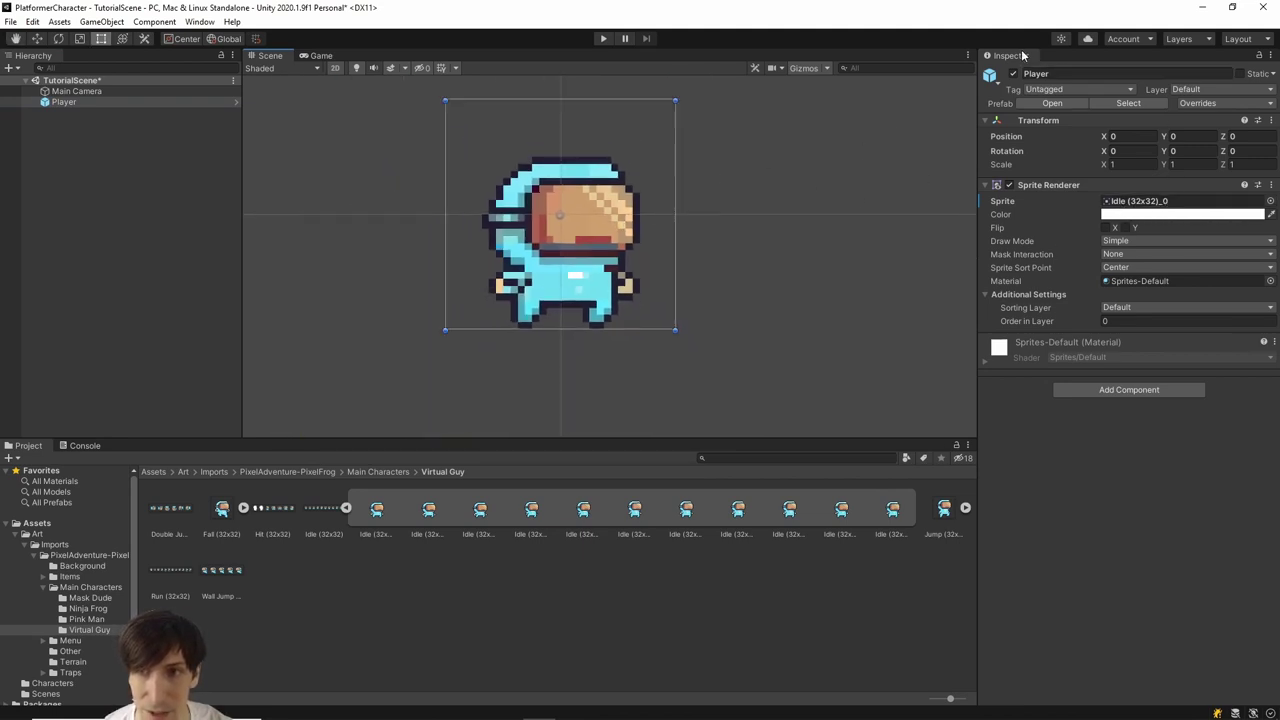
{"action": "scroll", "coordinate": [394, 191], "scroll_direction": "down", "scroll_amount": 1}
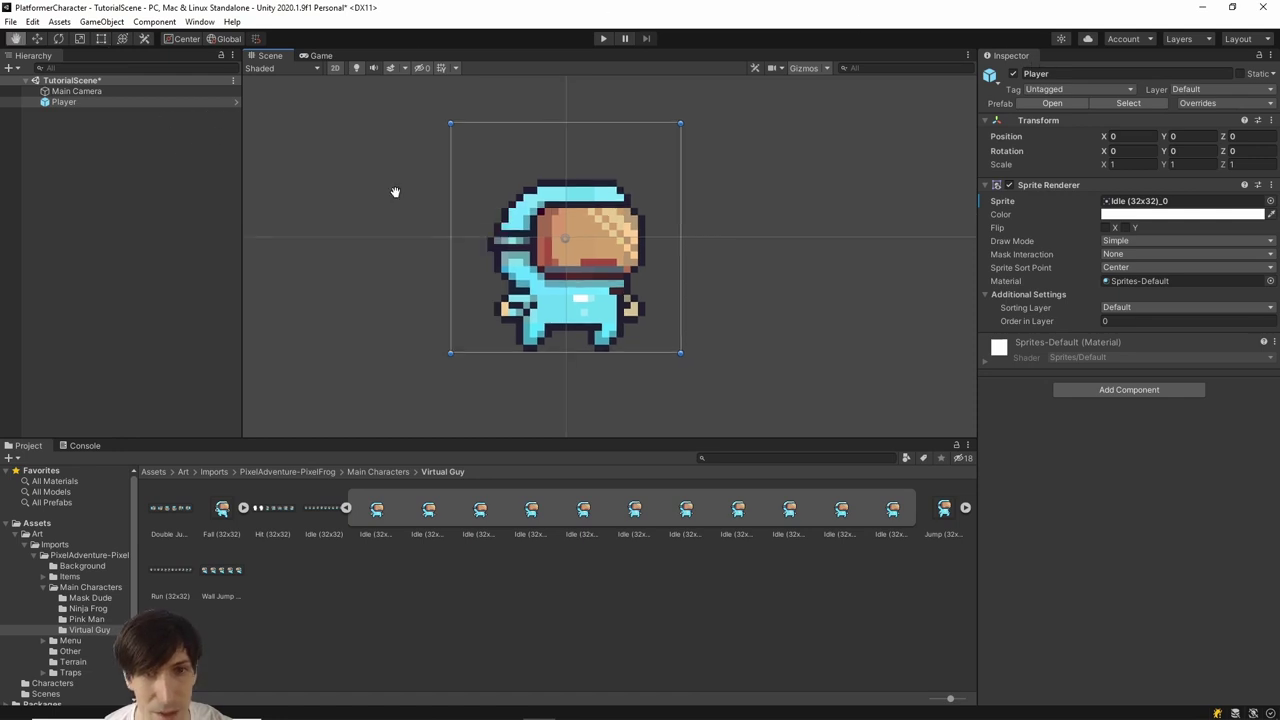
Open the Player prefab, check the Sprite assigned in its Sprite Renderer, and return to TutorialScene
{"action": "left_click", "coordinate": [234, 104]}
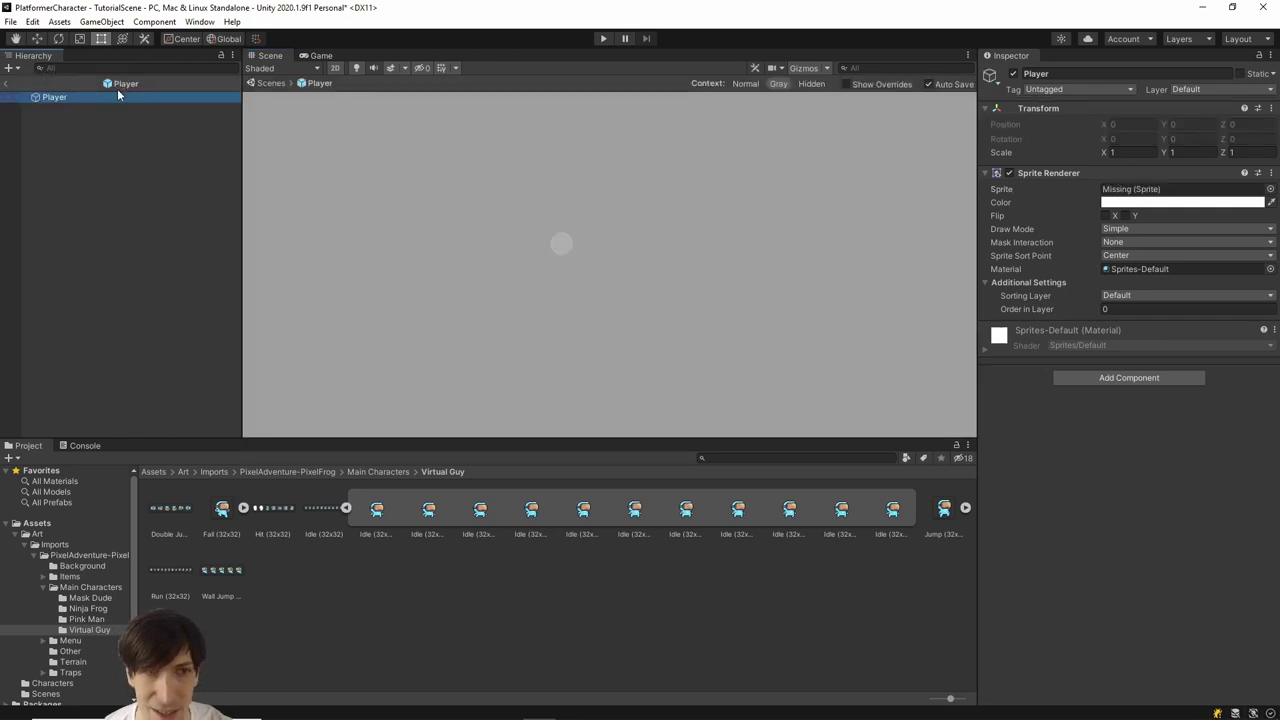
{"action": "left_click", "coordinate": [155, 130]}
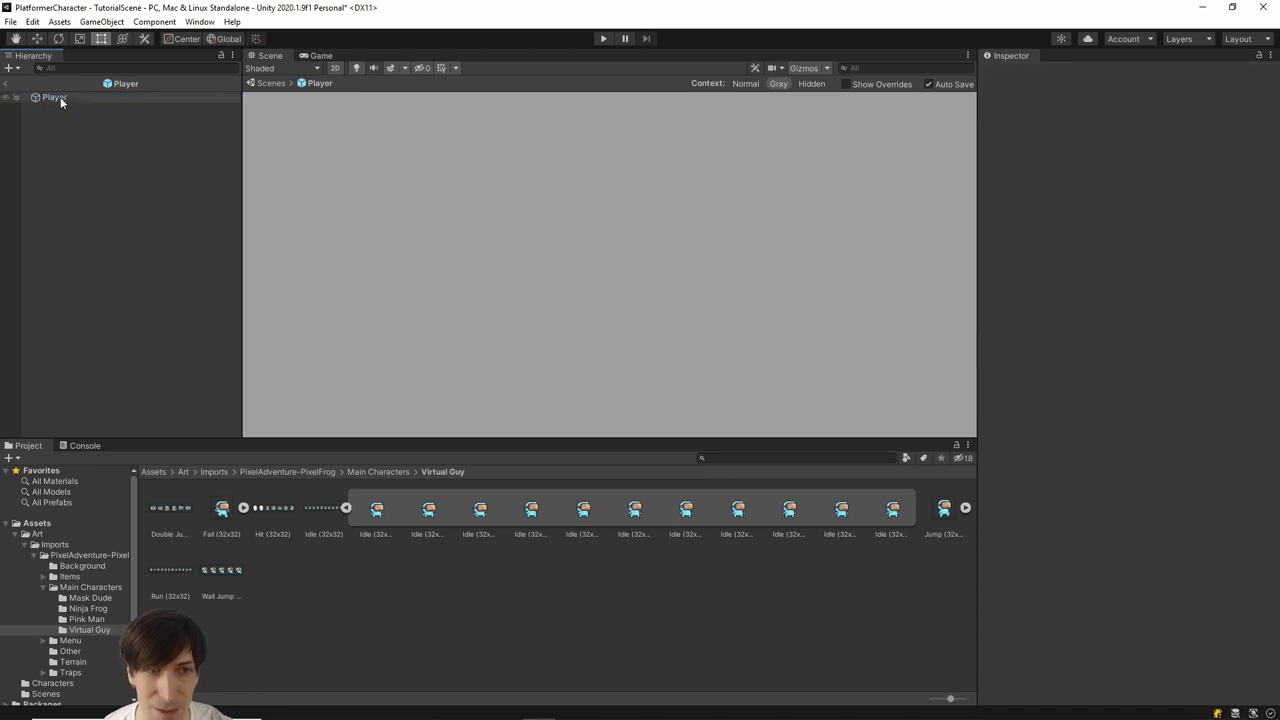
{"action": "left_click", "coordinate": [60, 97]}
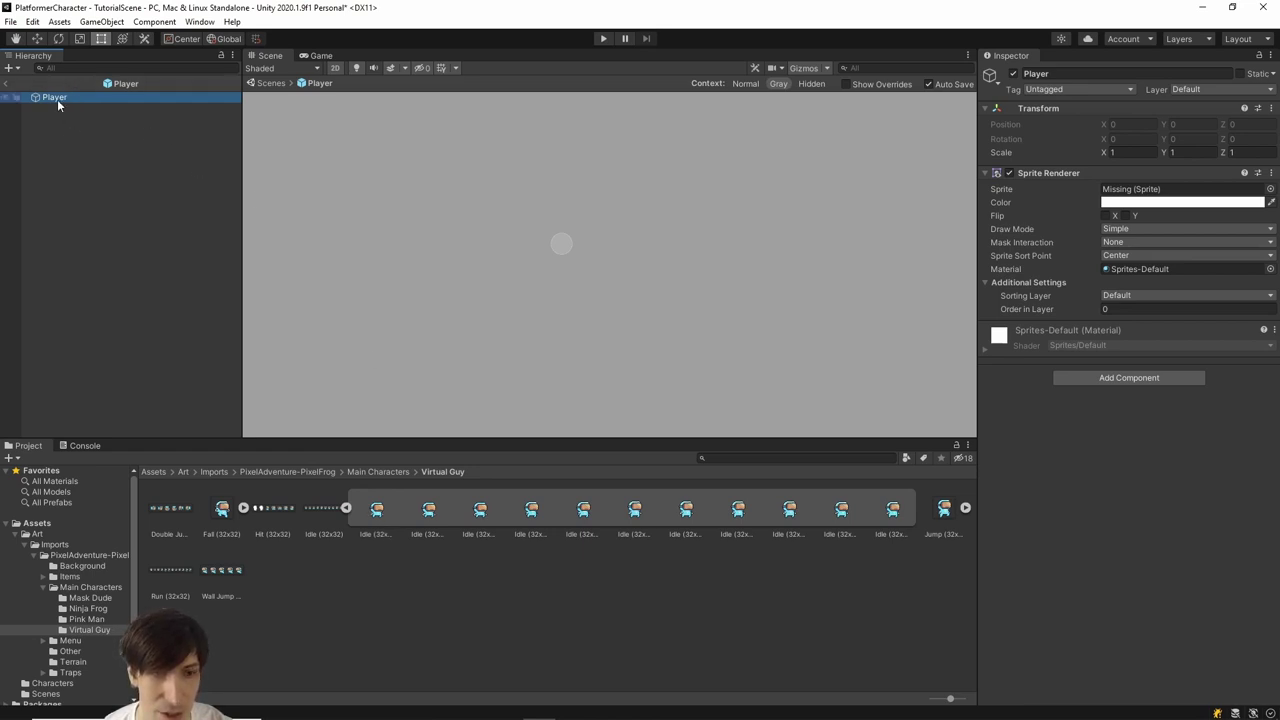
{"action": "left_click_drag", "start_coordinate": [351, 532], "coordinate": [12, 36]}
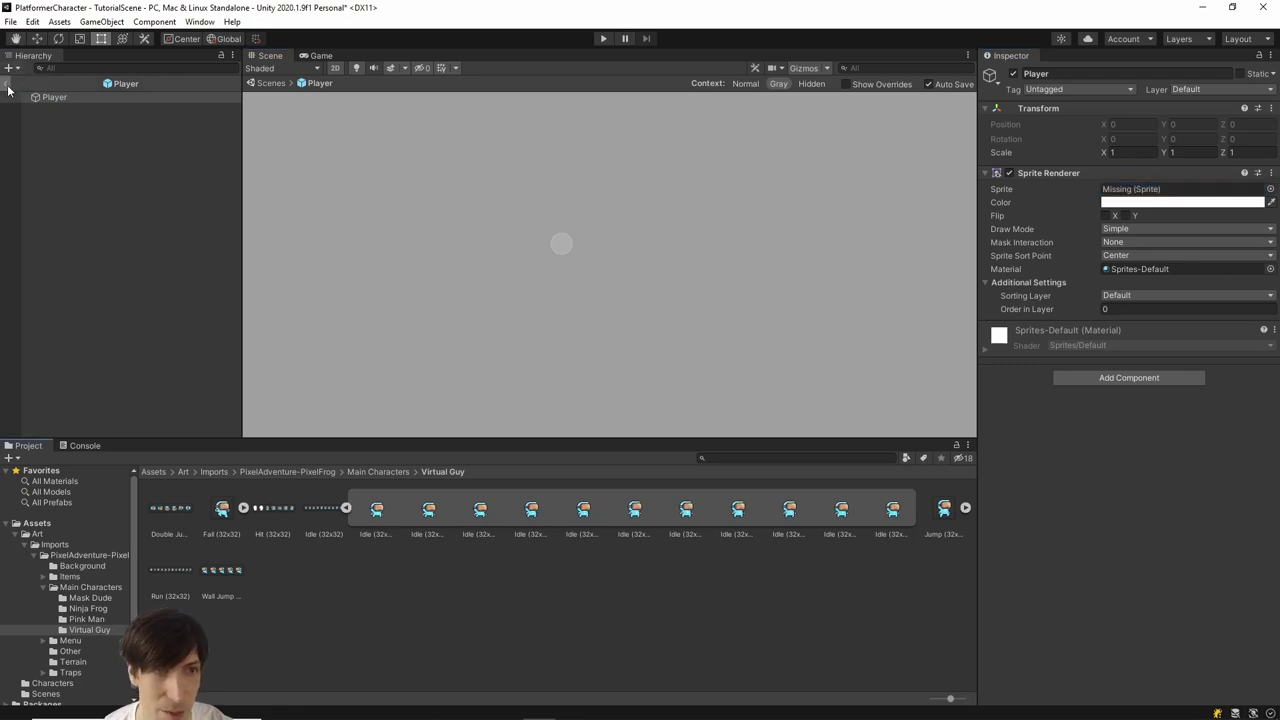
{"action": "left_click", "coordinate": [11, 85]}
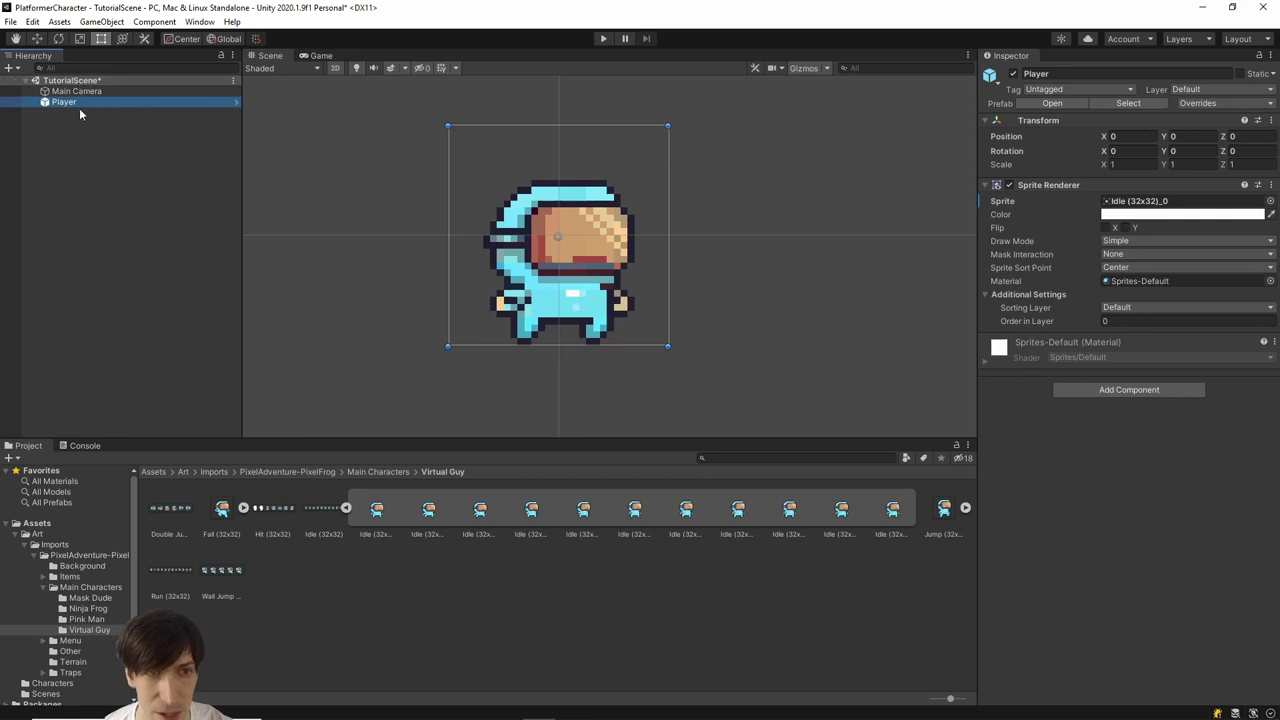
Apply the Player instance's Sprite override to the Player prefab and check the Sprite inside the prefab
{"action": "right_click", "coordinate": [1024, 199]}
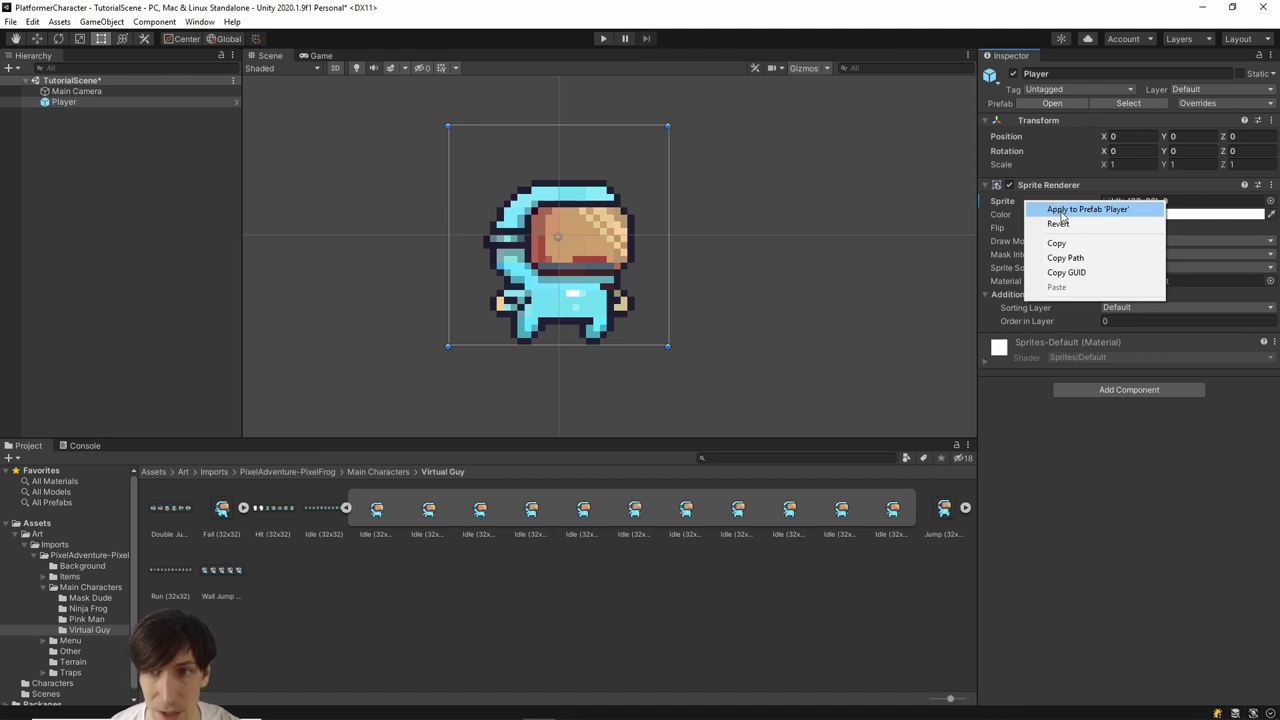
{"action": "left_click", "coordinate": [1062, 210]}
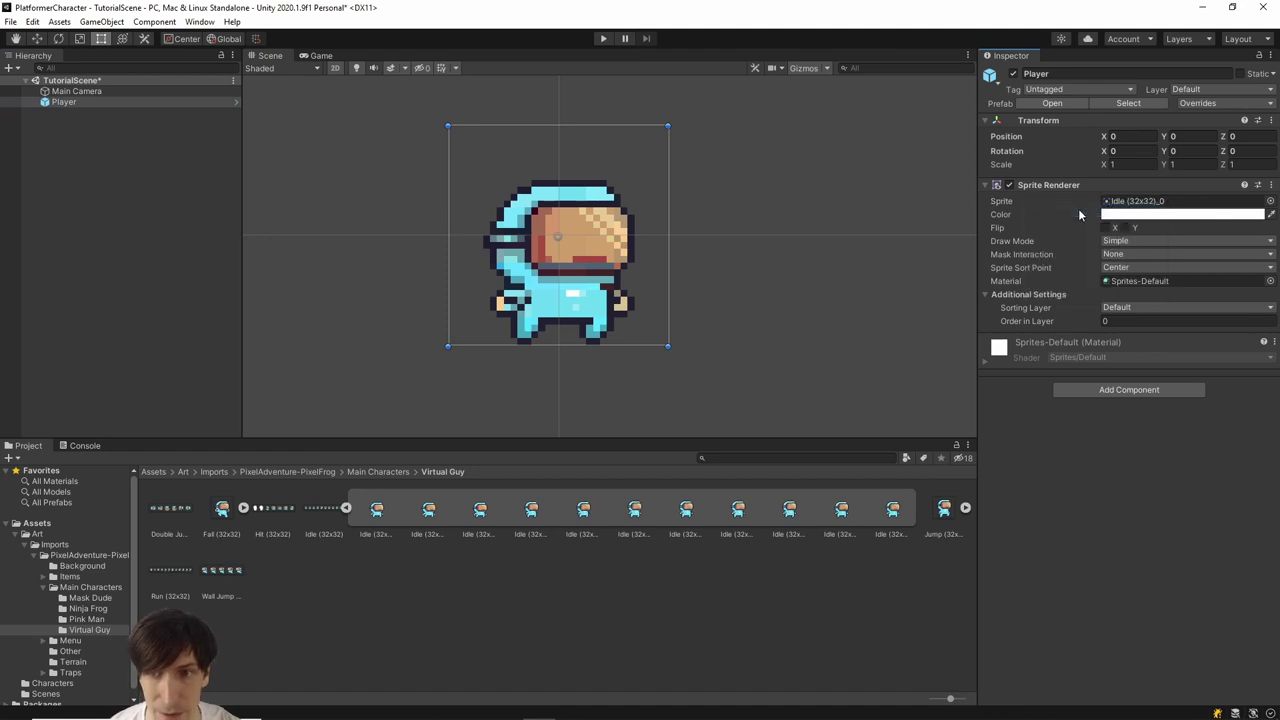
{"action": "left_click", "coordinate": [234, 104]}
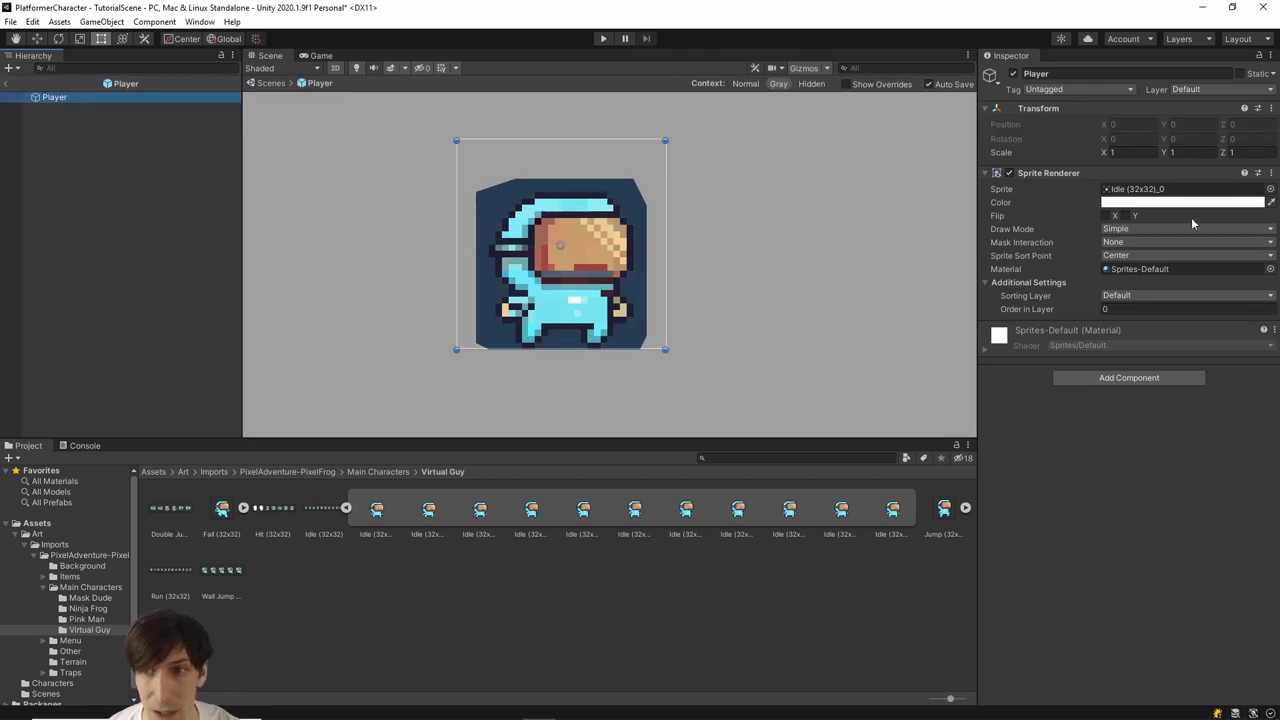
{"action": "left_click", "coordinate": [8, 83]}
Place five more instances of the Player prefab from the Characters folder at different spots in the scene
{"action": "scroll", "coordinate": [71, 646], "scroll_direction": "down", "scroll_amount": 1}
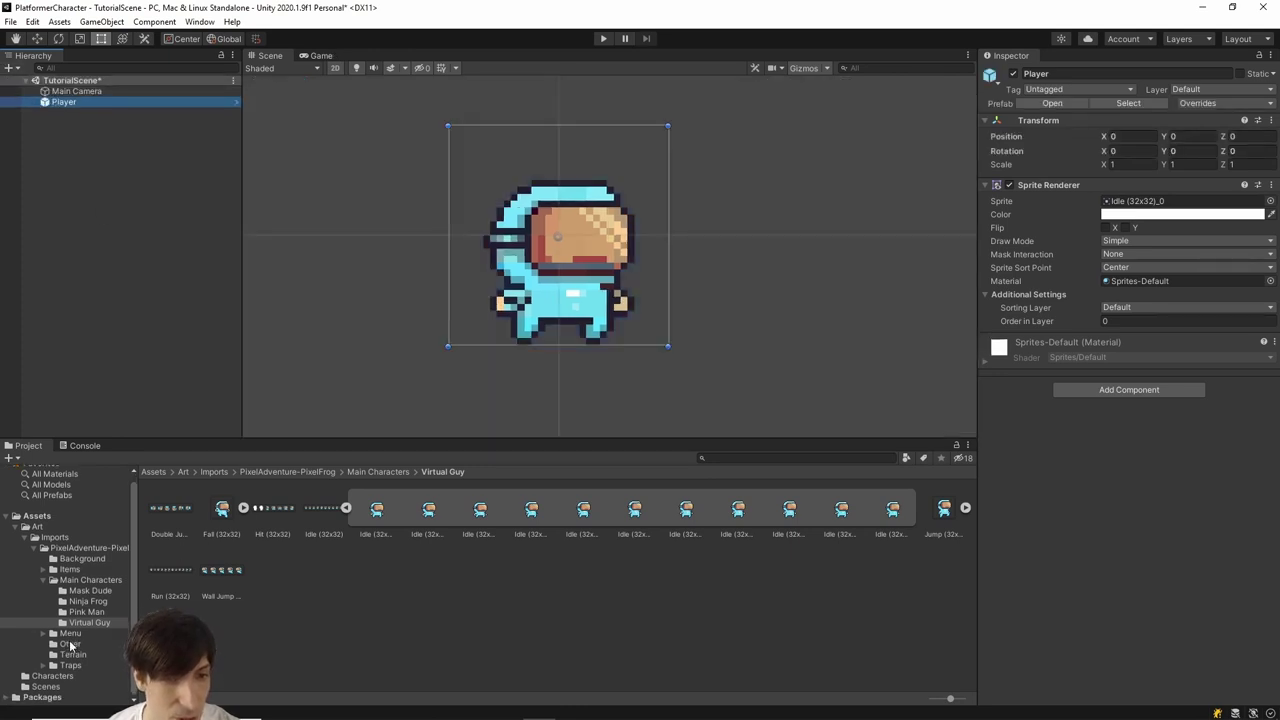
{"action": "left_click", "coordinate": [78, 677]}
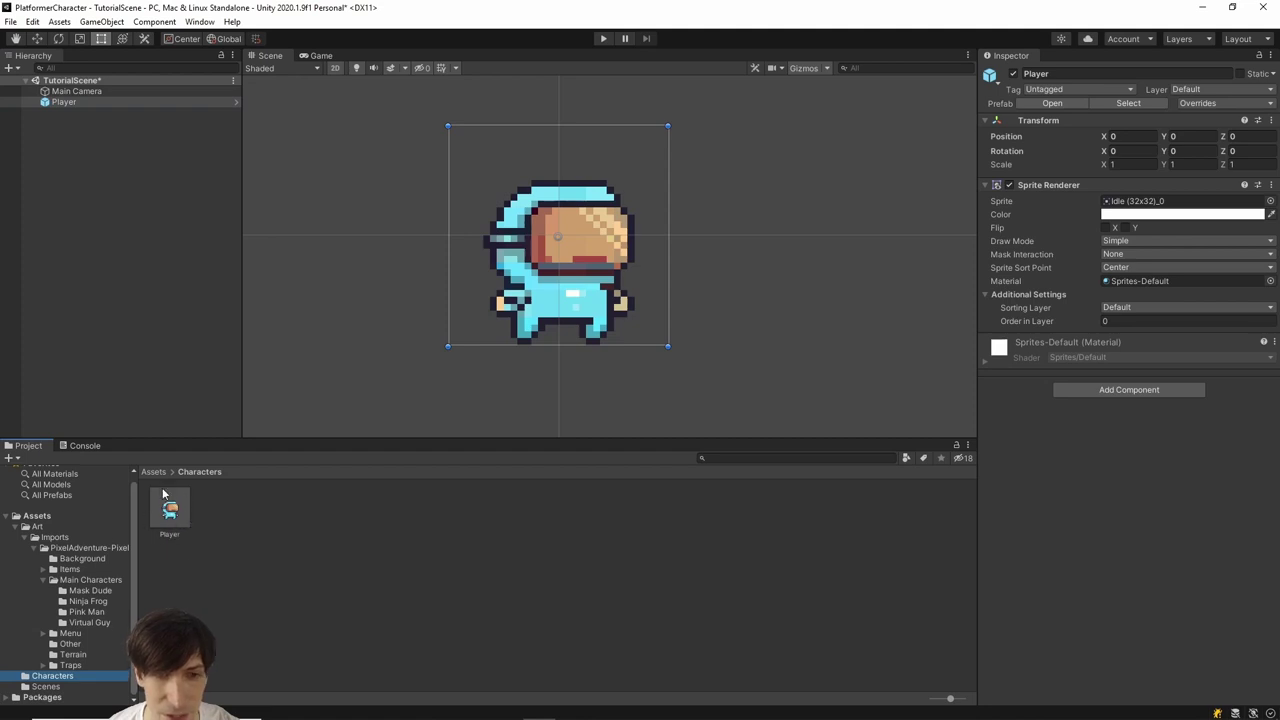
{"action": "left_click_drag", "start_coordinate": [169, 516], "coordinate": [860, 291]}
{"action": "scroll", "coordinate": [860, 291], "scroll_direction": "down", "scroll_amount": 3}
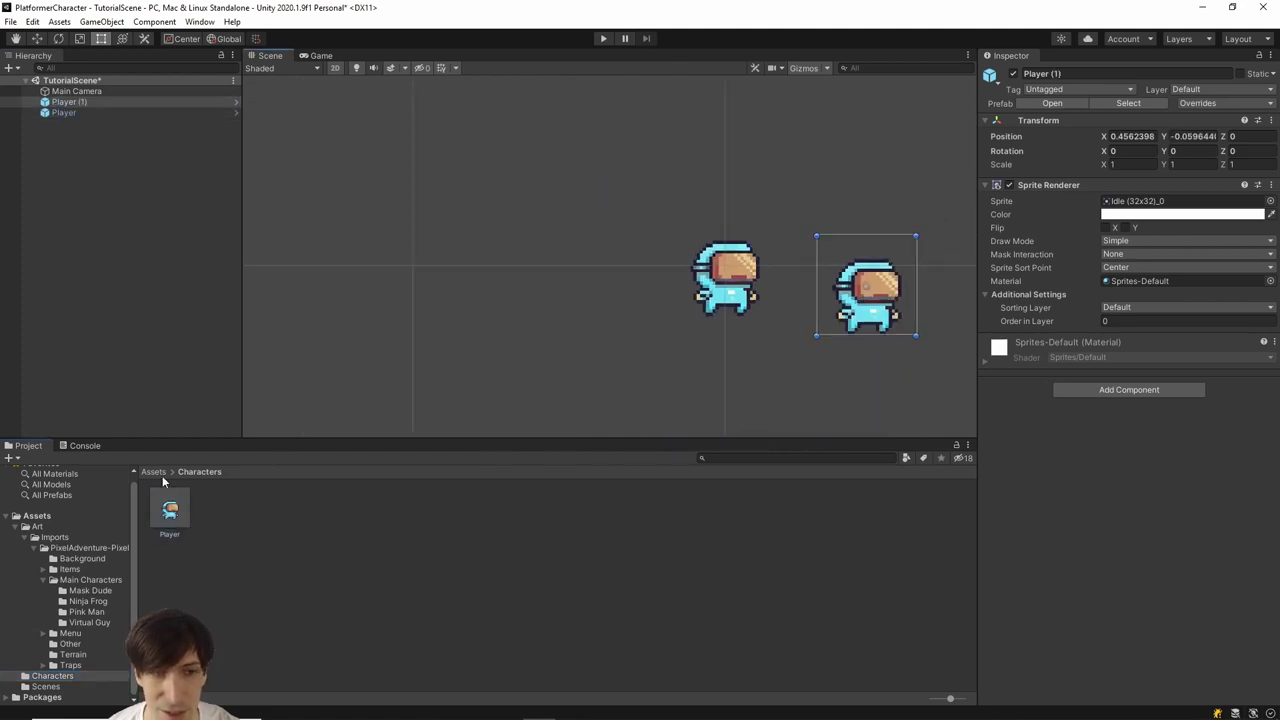
{"action": "left_click_drag", "start_coordinate": [167, 508], "coordinate": [449, 220]}
{"action": "scroll", "coordinate": [329, 229], "scroll_direction": "down", "scroll_amount": 2}
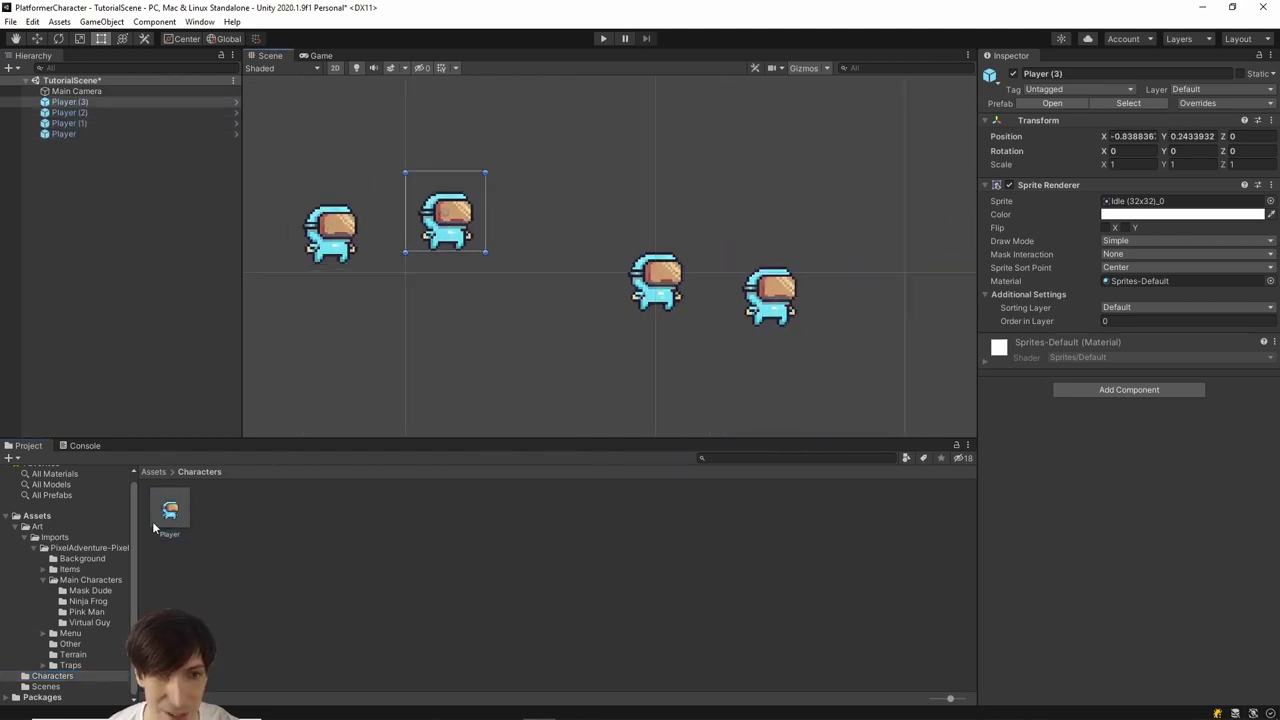
{"action": "left_click_drag", "start_coordinate": [169, 510], "coordinate": [457, 390]}
{"action": "left_click_drag", "start_coordinate": [169, 510], "coordinate": [597, 290]}
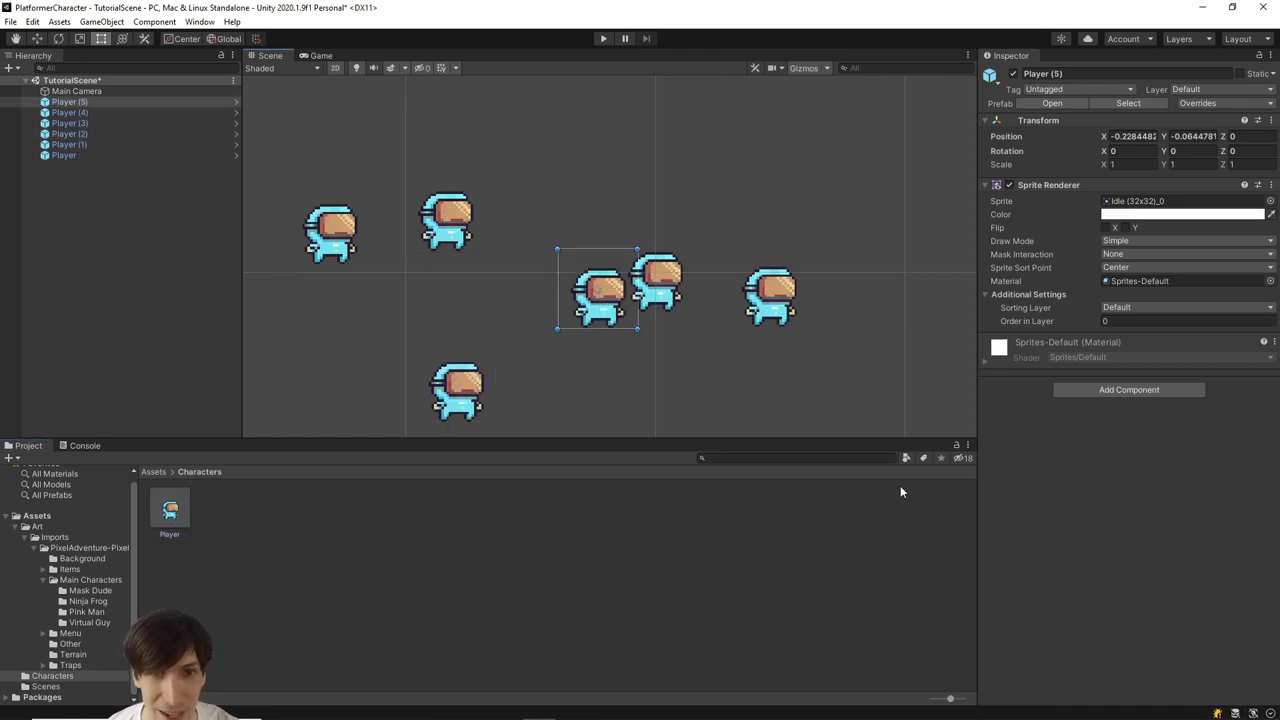
Delete the five extra Player instances, Player (1) to Player (5), from the scene
{"action": "key", "text": "q"}
{"action": "key", "text": "t"}
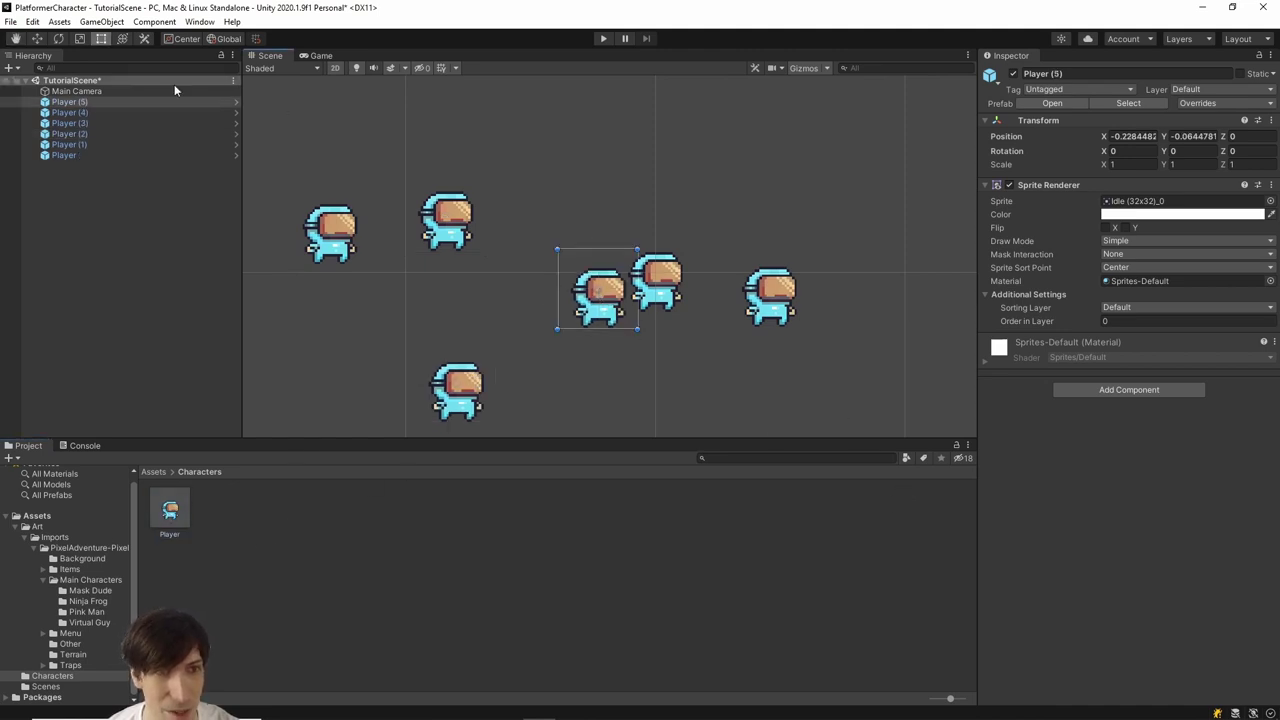
{"action": "left_click", "coordinate": [131, 144], "text": "shift"}
{"action": "key", "text": "Delete"}
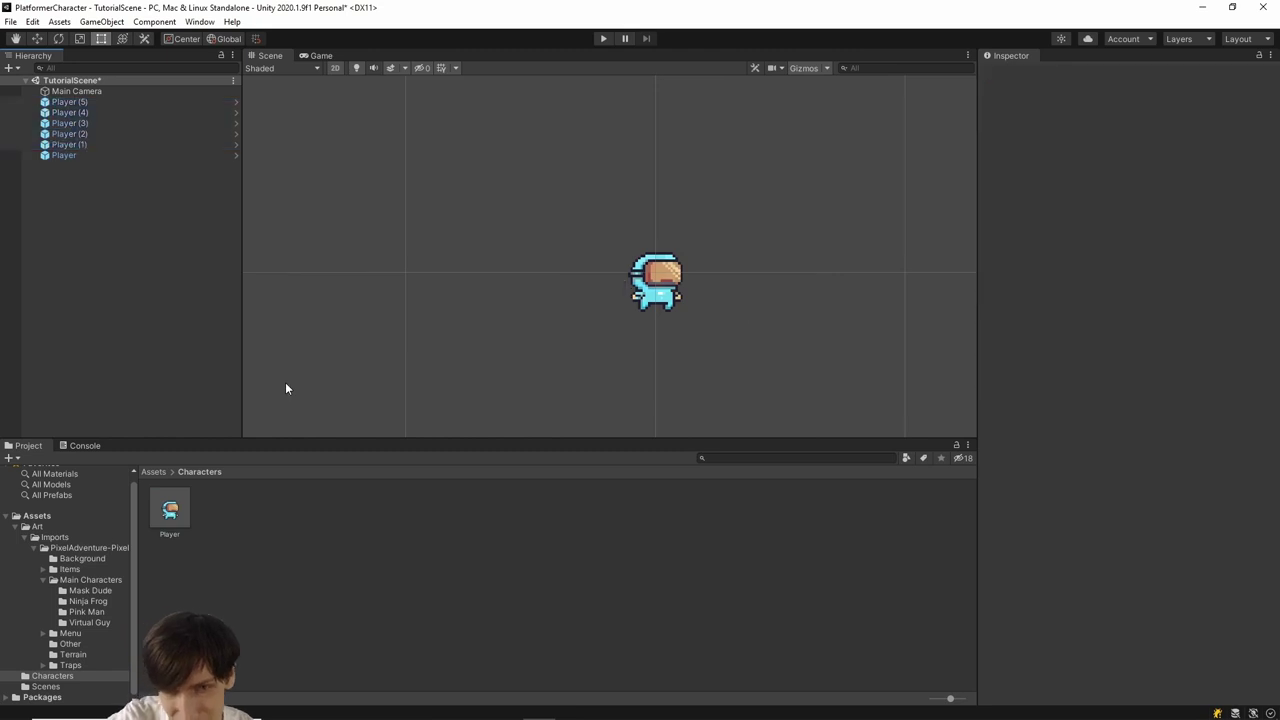
Examine the import settings of the Hit (32x32) and Run (32x32) sheets in the Virtual Guy folder, collapsing the Idle frames
{"action": "middle_click_drag", "start_coordinate": [405, 208], "coordinate": [614, 260]}
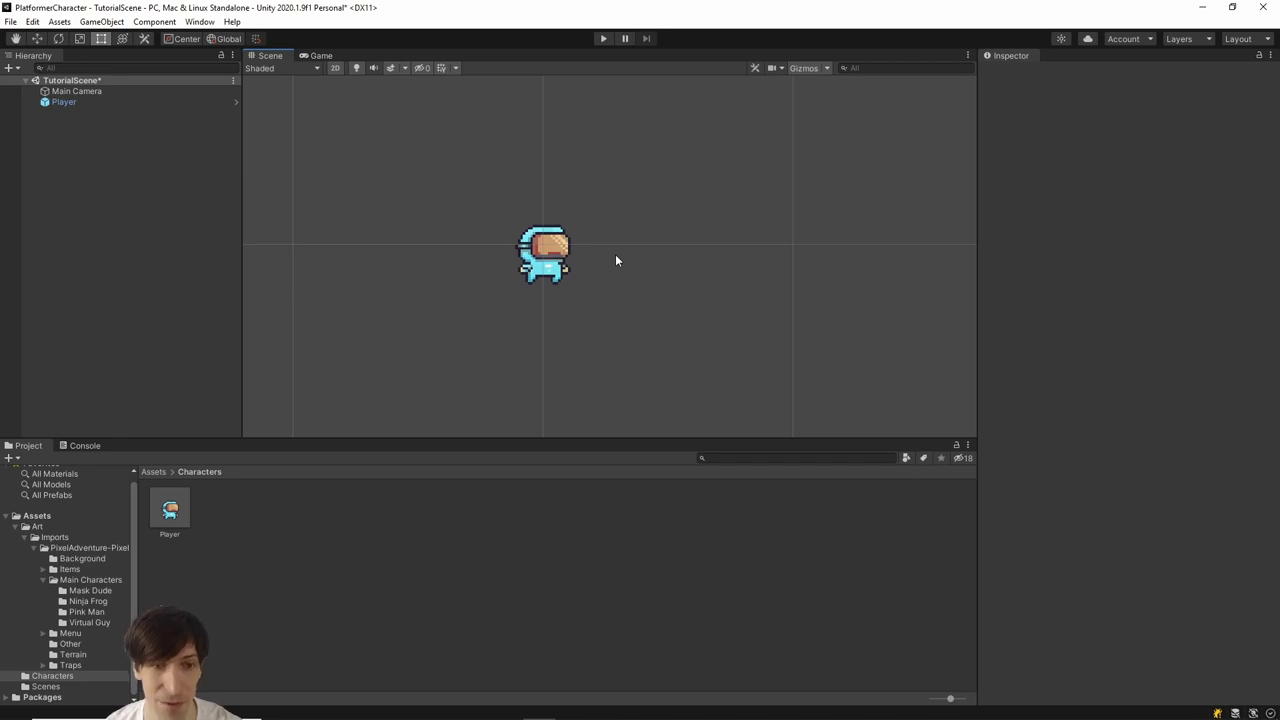
{"action": "middle_click_drag", "start_coordinate": [700, 229], "coordinate": [735, 249]}
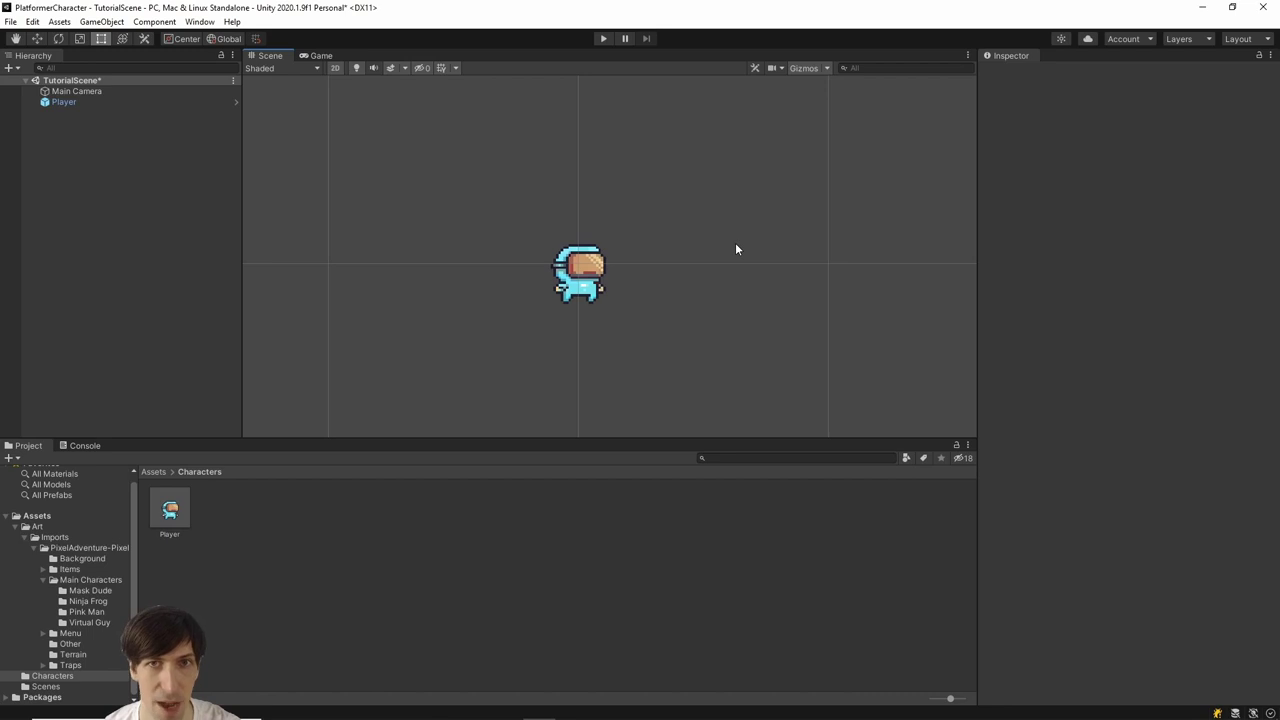
{"action": "left_click", "coordinate": [114, 628]}
{"action": "left_click", "coordinate": [283, 537]}
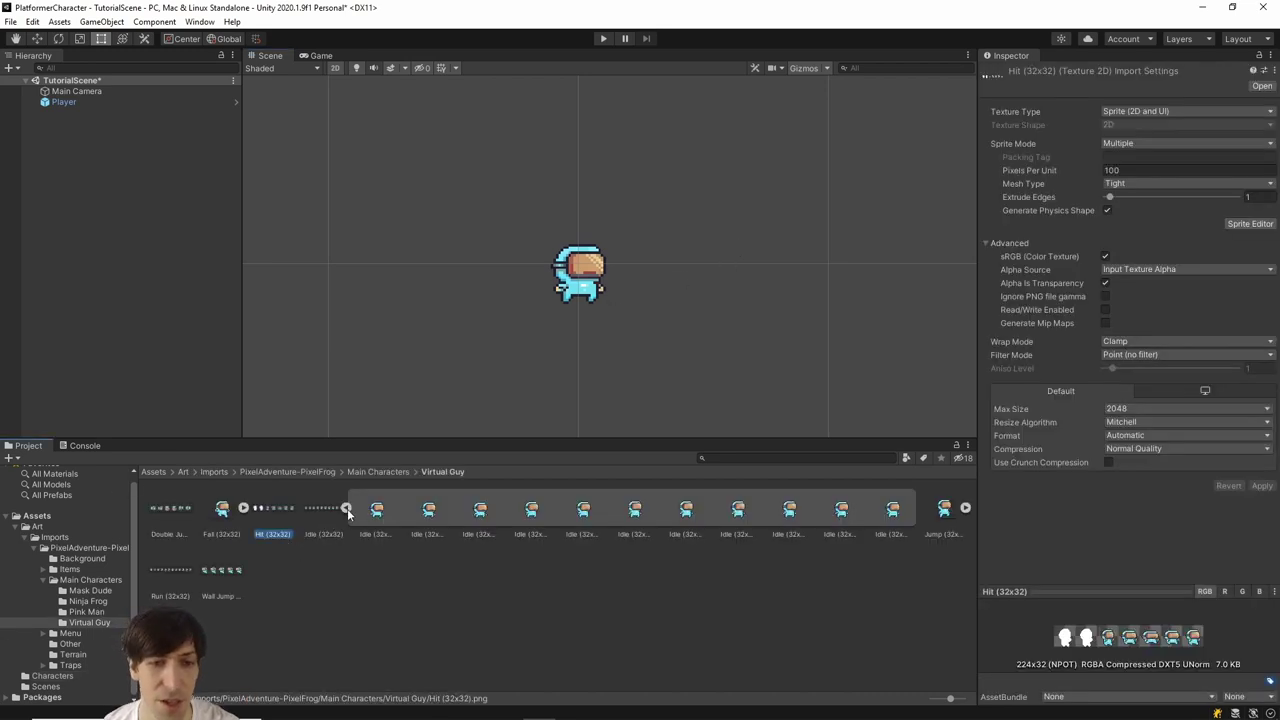
{"action": "left_click", "coordinate": [346, 508]}
{"action": "left_click", "coordinate": [327, 554]}
{"action": "left_click", "coordinate": [422, 511]}
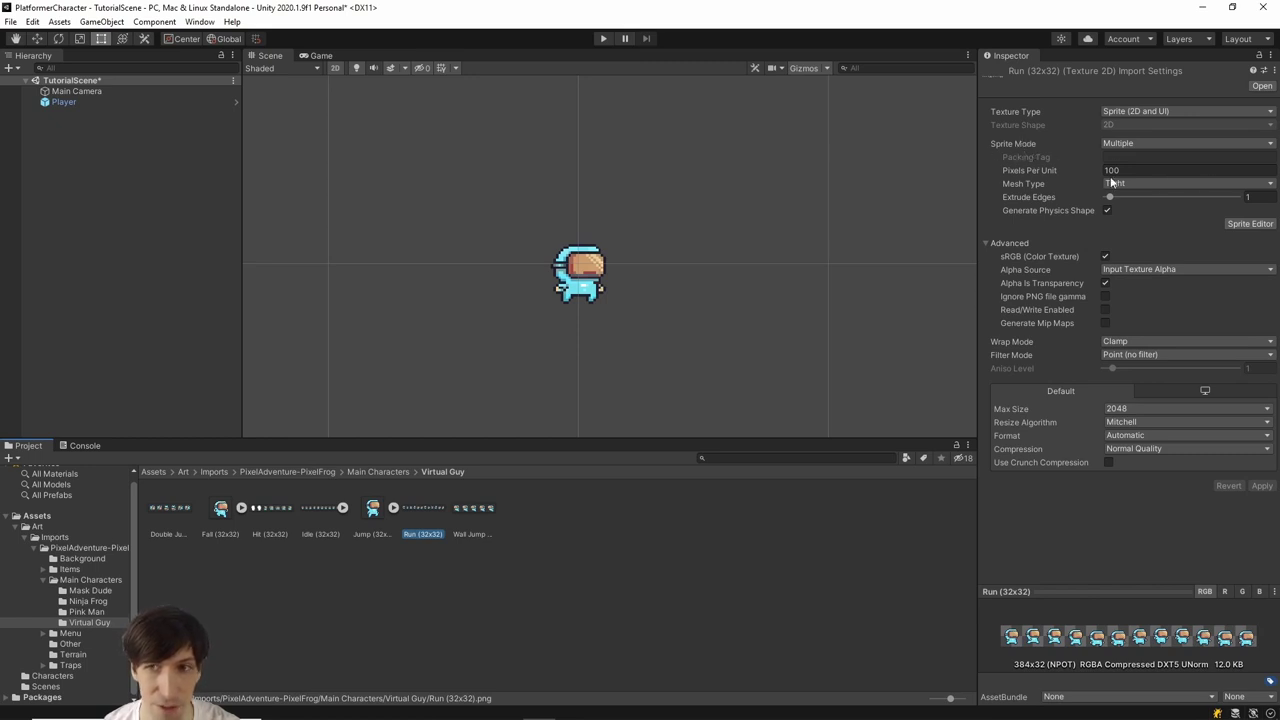
{"action": "left_click", "coordinate": [545, 617]}
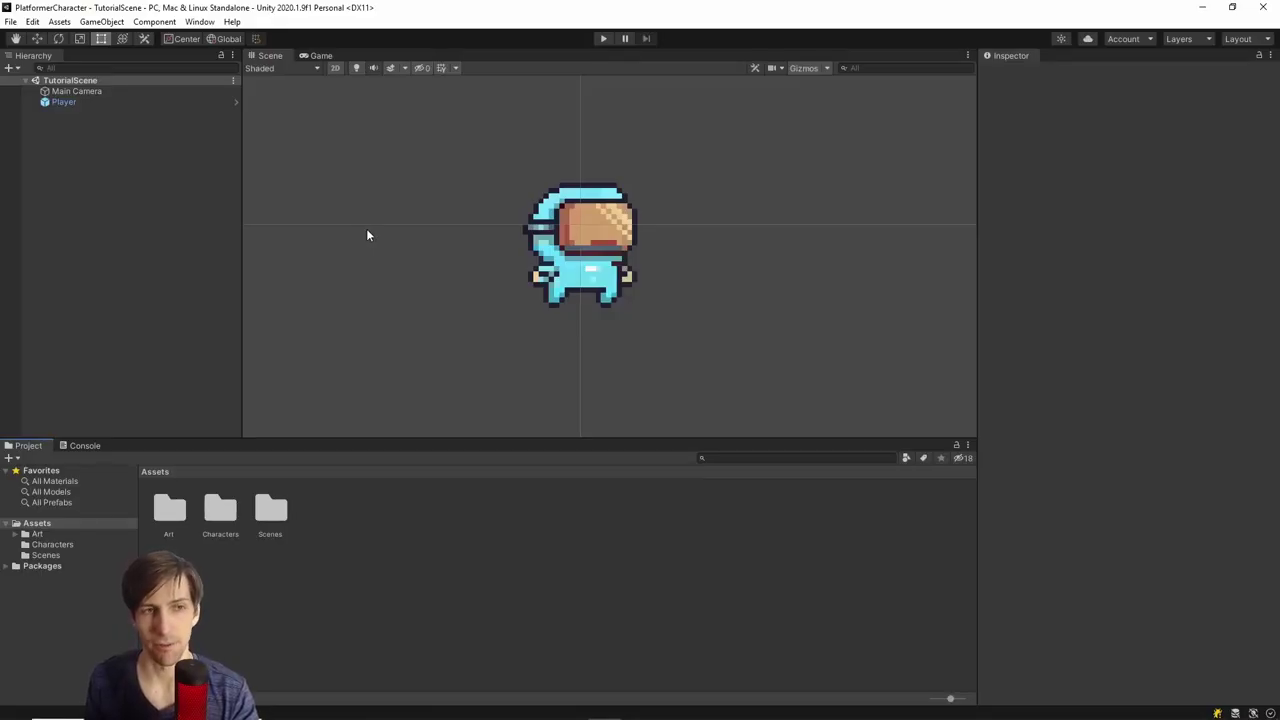
Open the Player prefab for editing and add an Animator component to it
{"action": "left_click", "coordinate": [58, 103]}
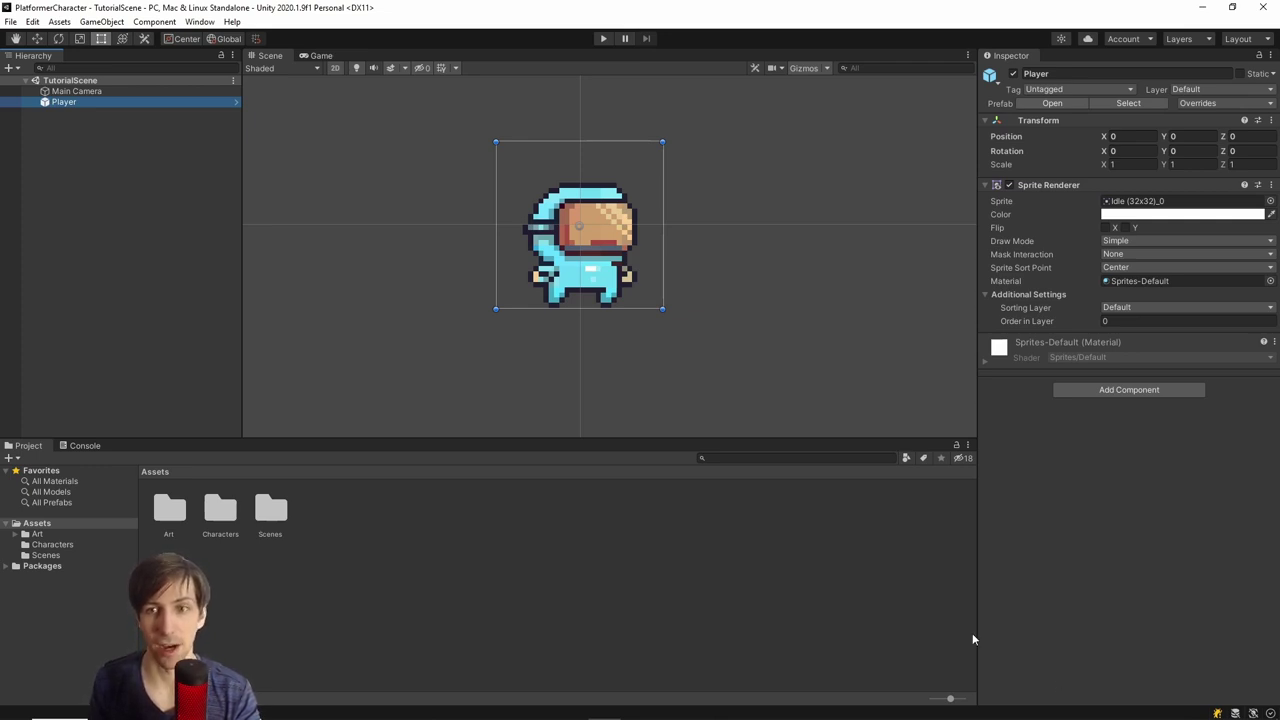
{"action": "left_click", "coordinate": [235, 102]}
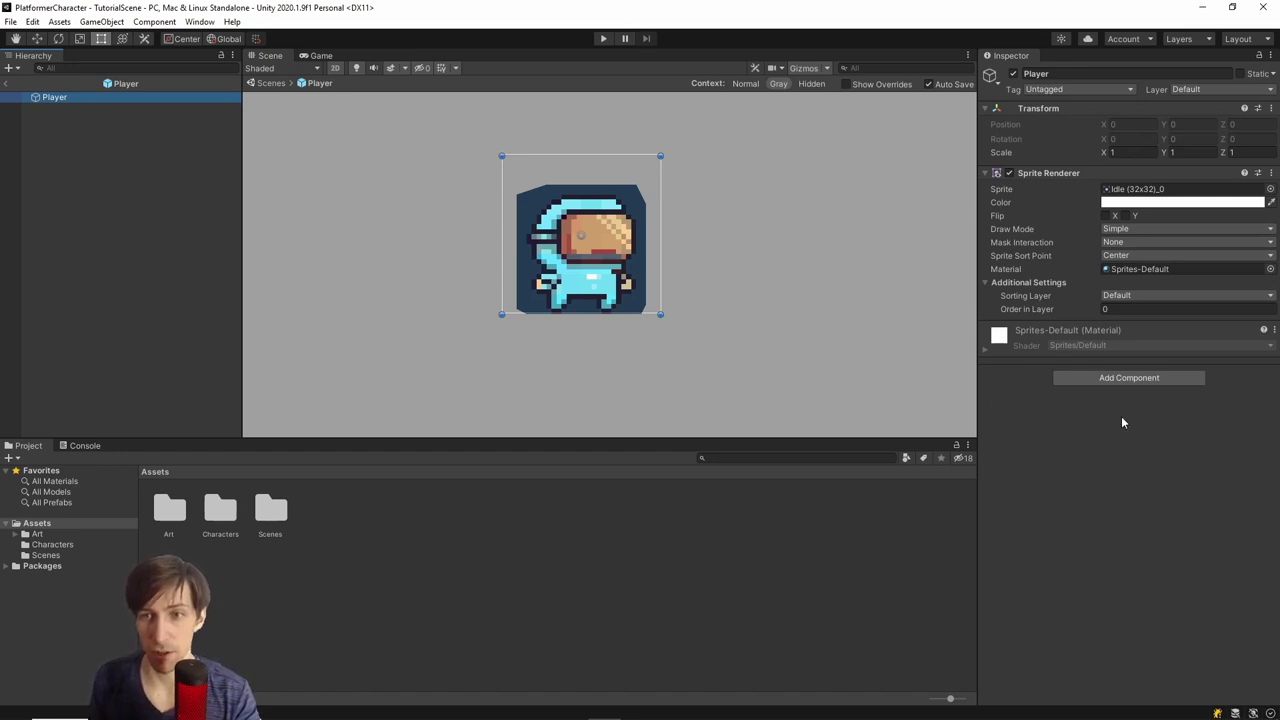
{"action": "left_click", "coordinate": [1085, 380]}
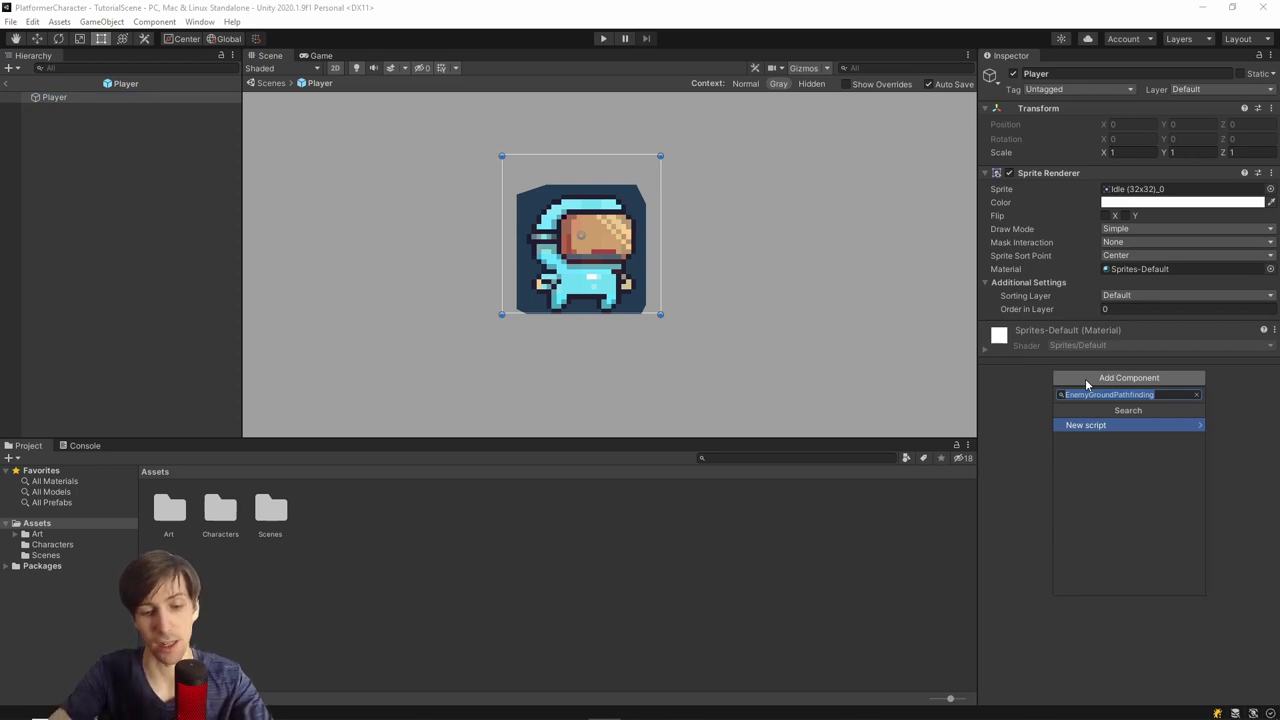
{"action": "type", "text": "animator"}
{"action": "key", "text": "Return"}
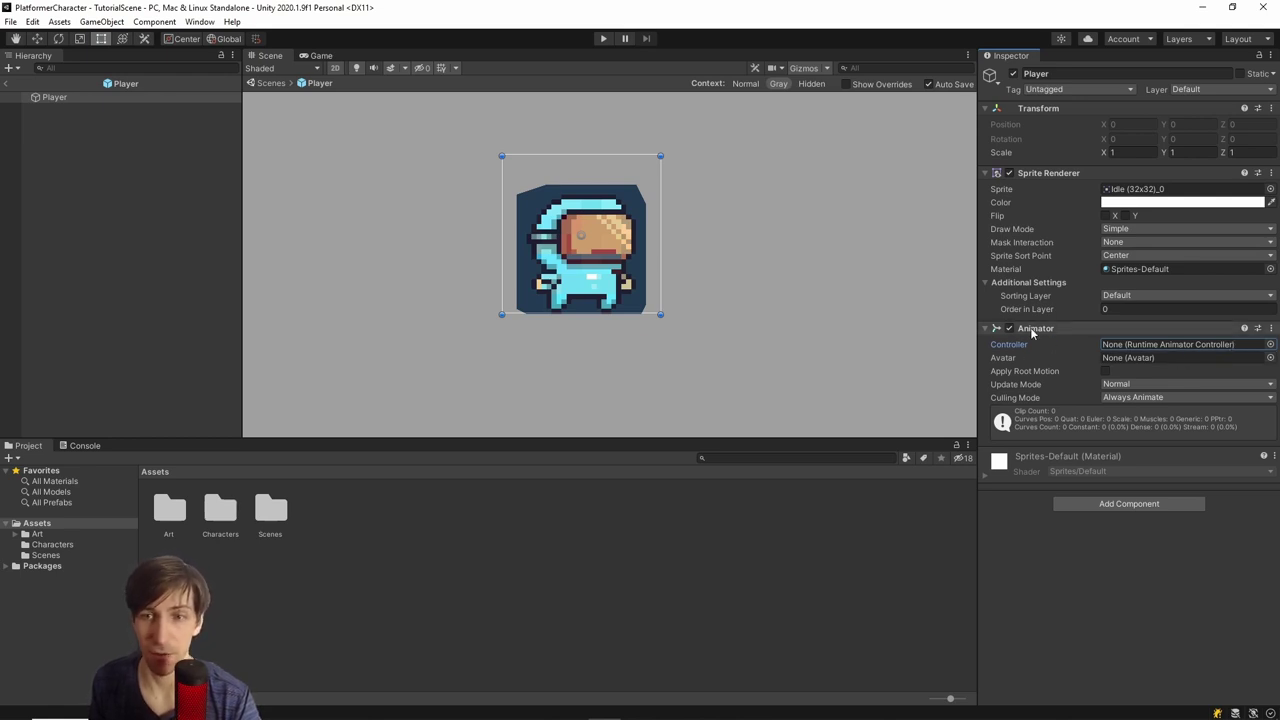
Create an Animator Controller named Player_AC in the Characters folder
{"action": "double_click", "coordinate": [230, 530]}
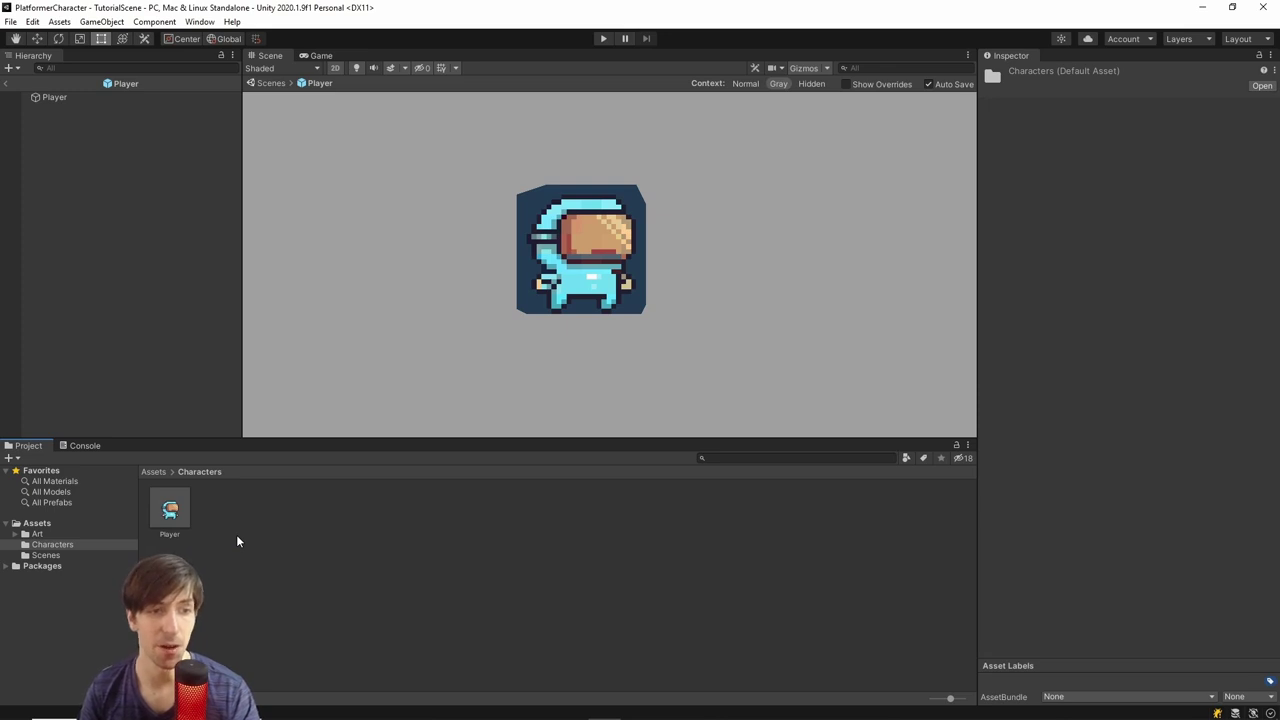
{"action": "right_click", "coordinate": [226, 512]}
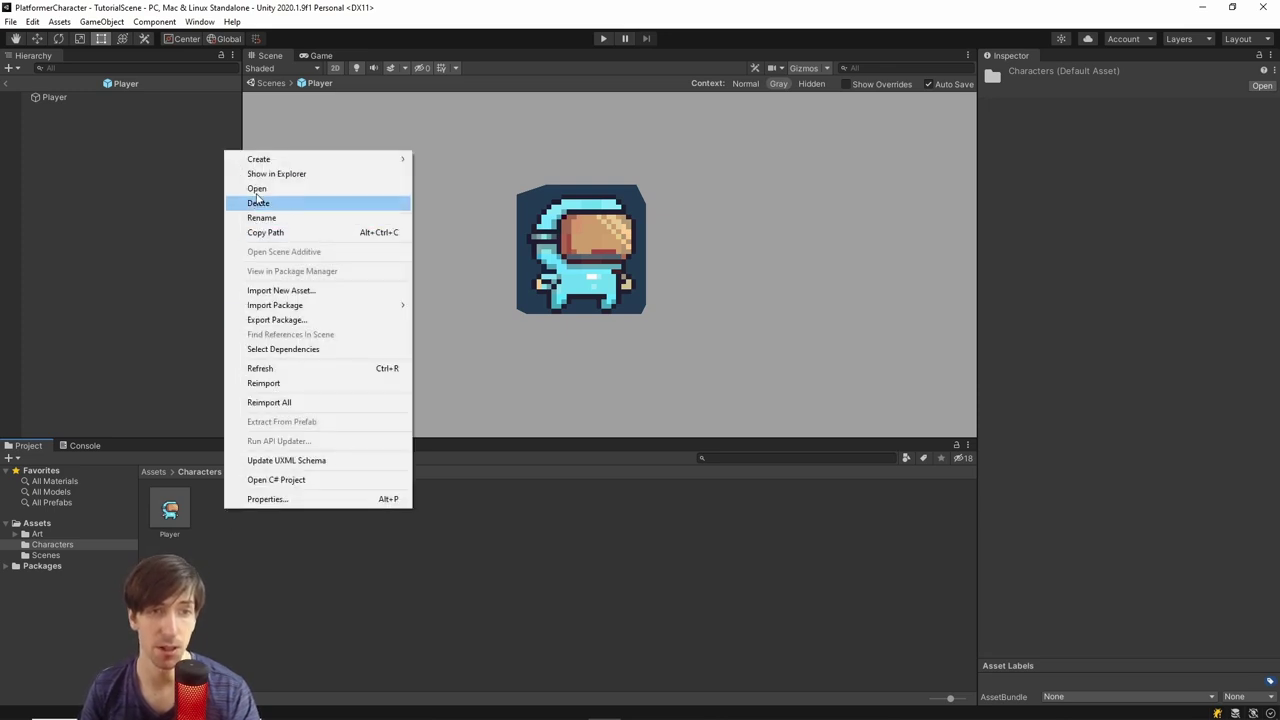
{"action": "mouse_move", "coordinate": [289, 165]}
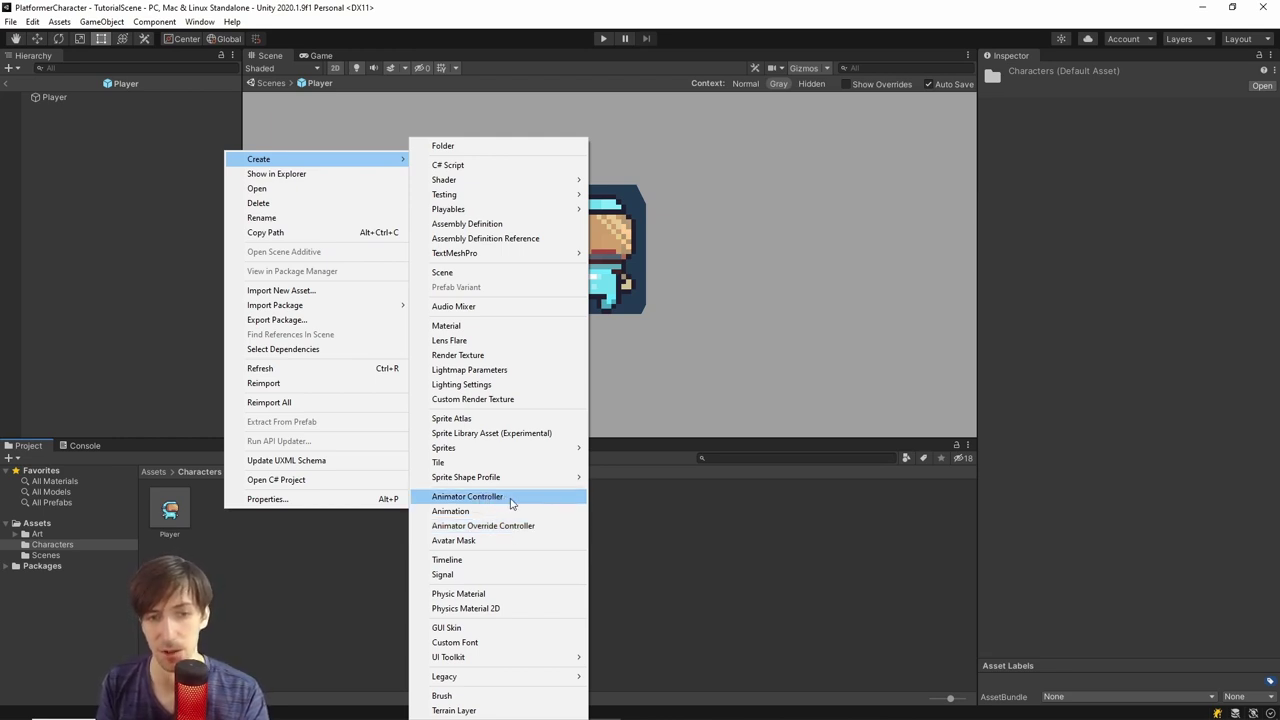
{"action": "left_click", "coordinate": [510, 500]}
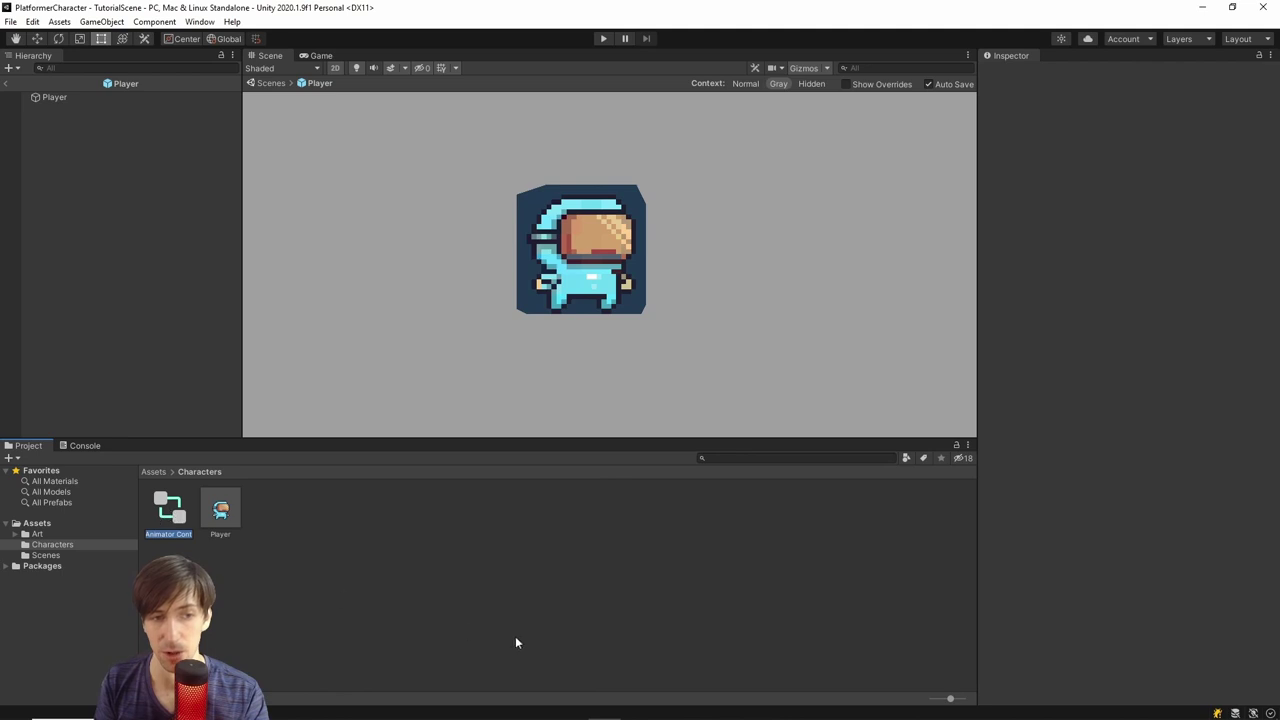
{"action": "type", "text": "Player_"}
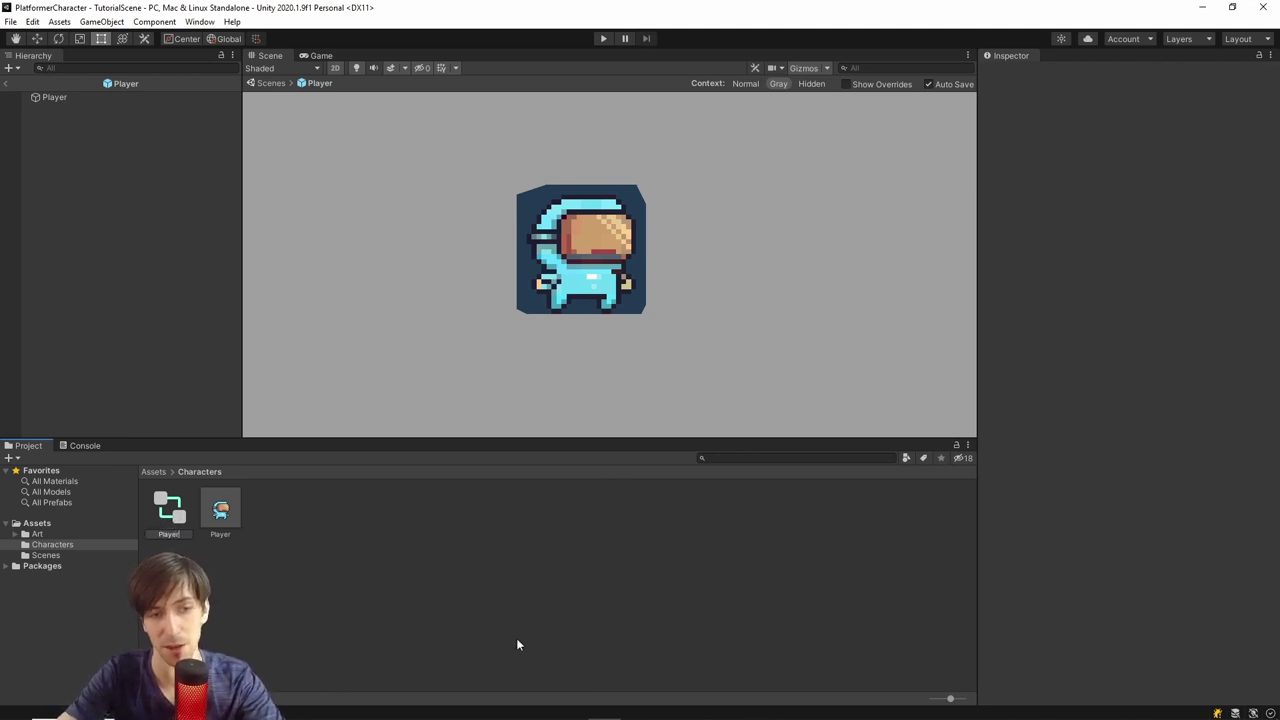
{"action": "type", "text": "AC"}
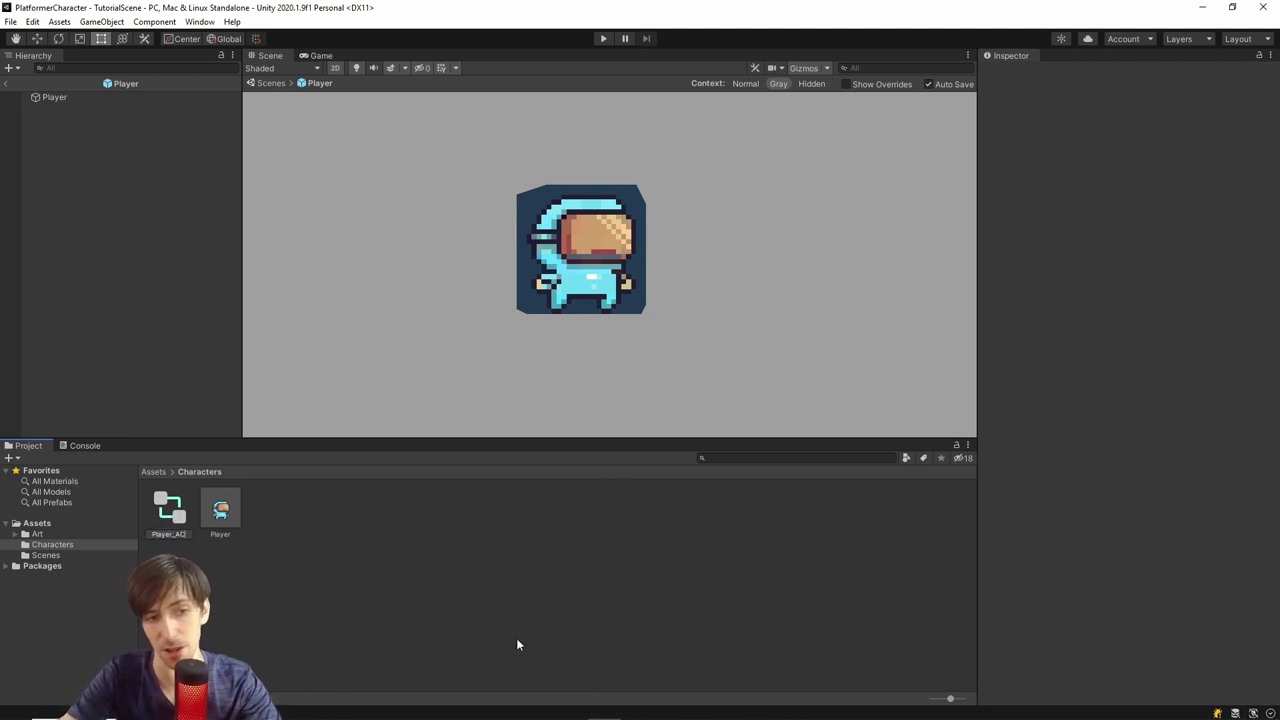
{"action": "key", "text": "Return"}
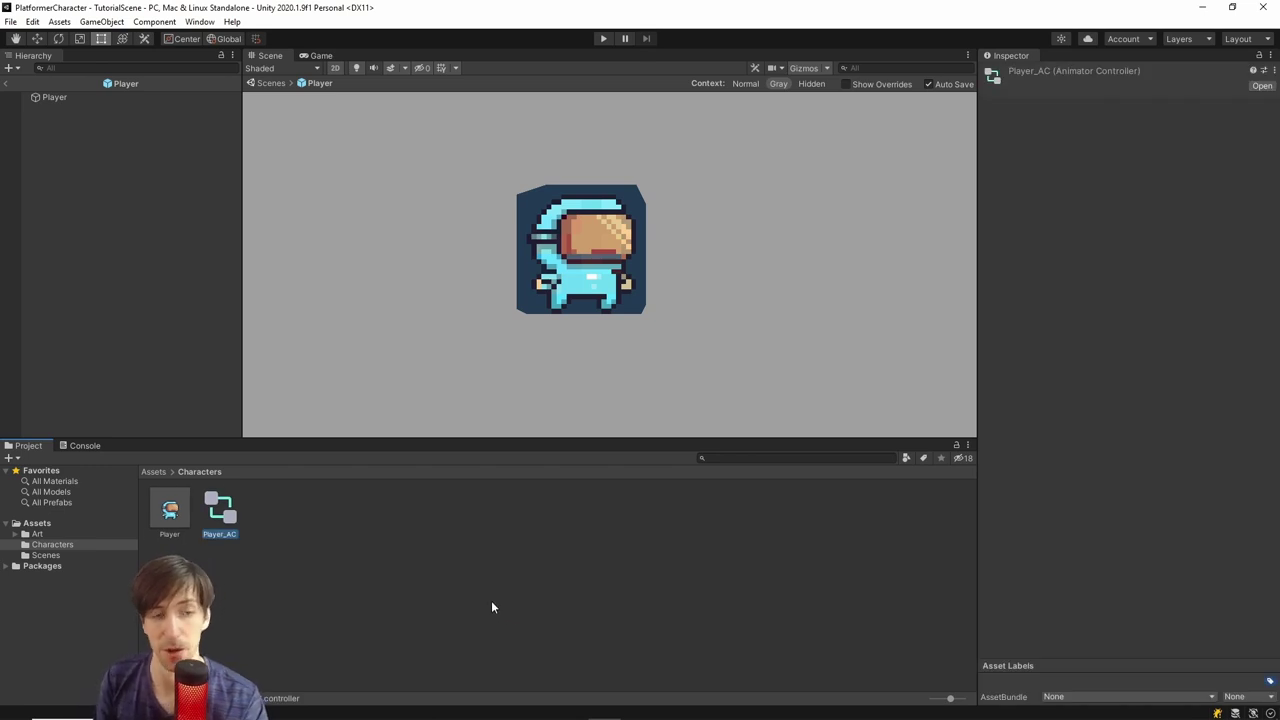
{"action": "right_click", "coordinate": [259, 514]}
{"action": "mouse_move", "coordinate": [386, 163]}
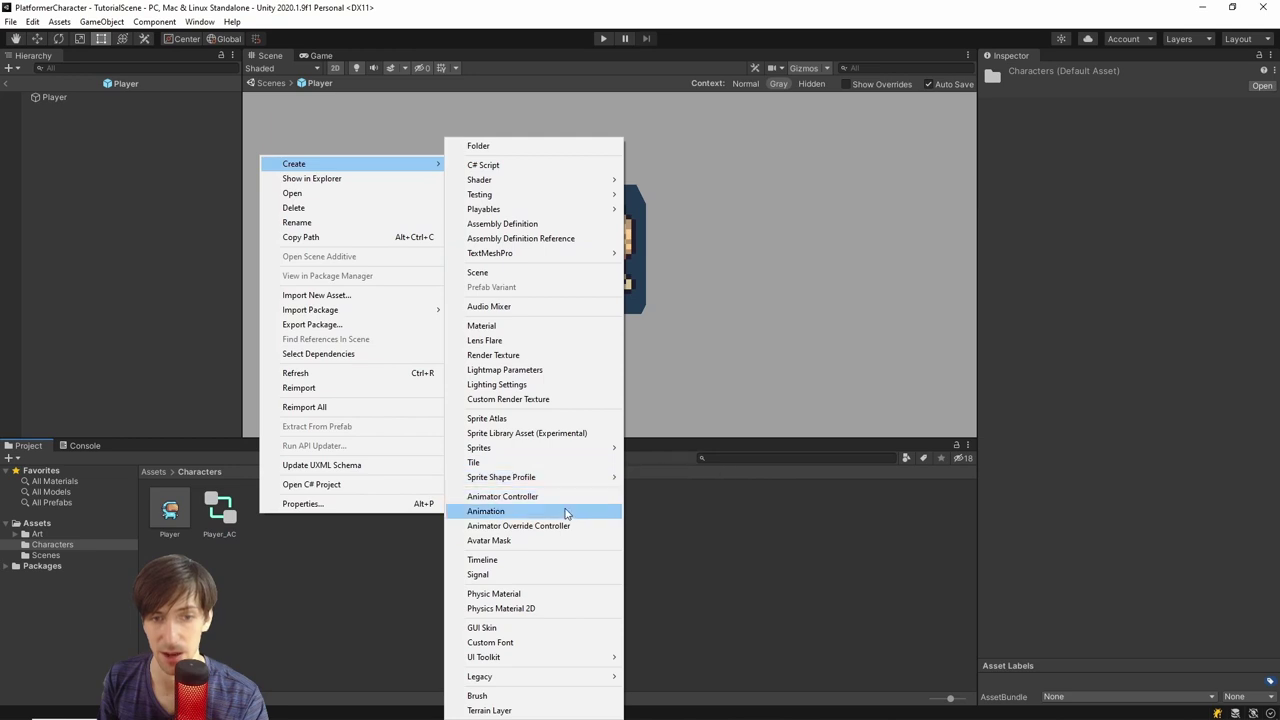
{"action": "key", "text": "Escape"}
Open the Animation window and select the Player prefab asset in the Characters folder
{"action": "left_click", "coordinate": [200, 21]}
{"action": "mouse_move", "coordinate": [271, 236]}
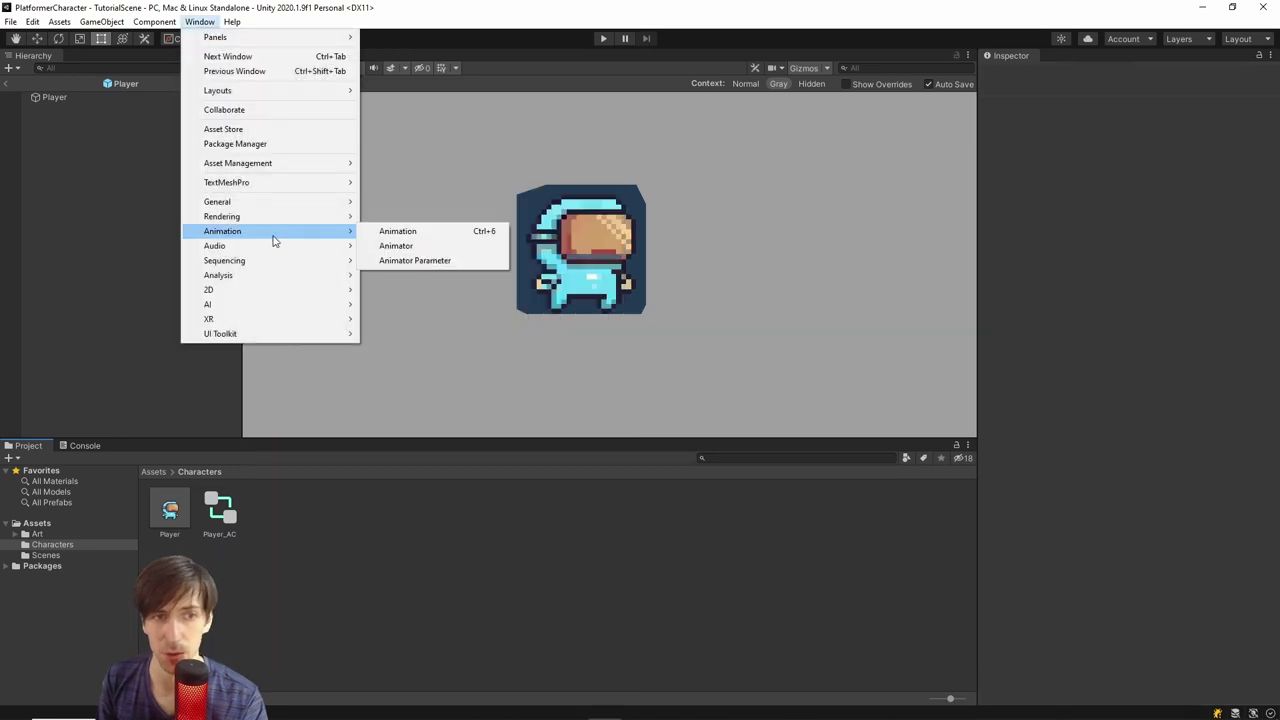
{"action": "left_click", "coordinate": [401, 231]}
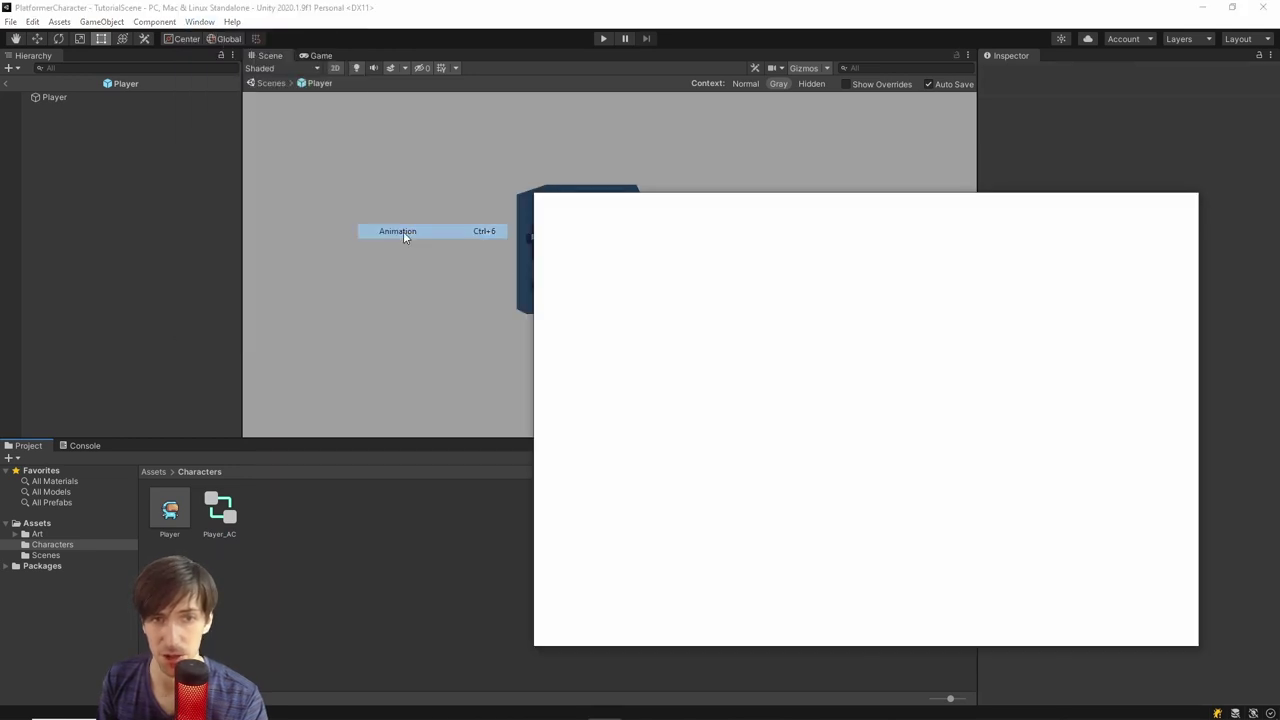
{"action": "left_click", "coordinate": [166, 518]}
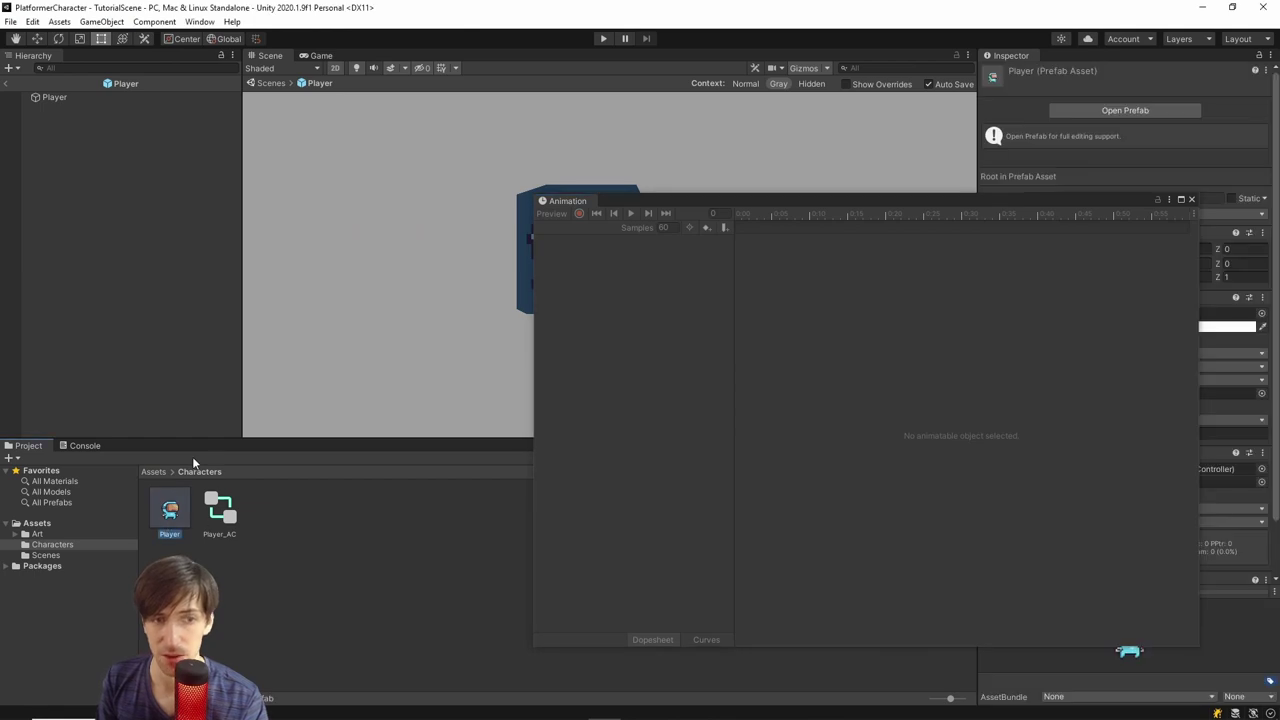
Assign the Player_AC controller to the Player prefab's Animator and select the Player object in the prefab hierarchy
{"action": "left_click_drag", "start_coordinate": [614, 202], "coordinate": [372, 175]}
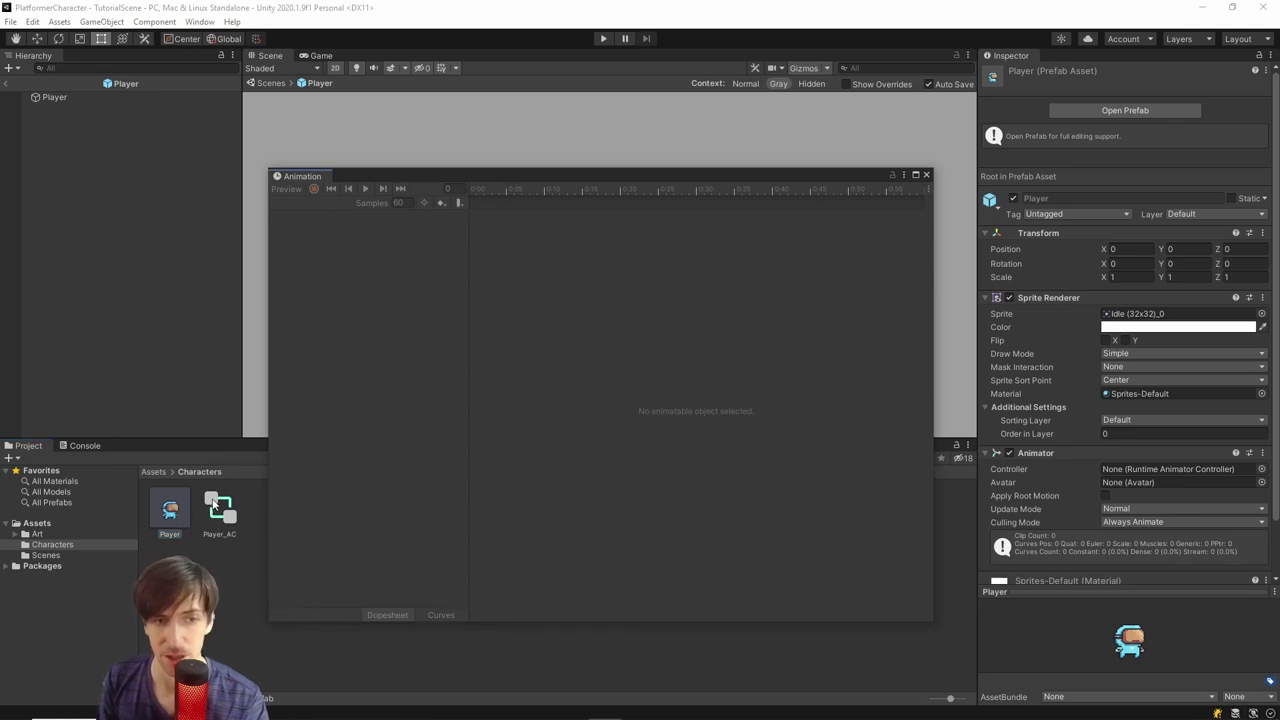
{"action": "left_click_drag", "start_coordinate": [218, 510], "coordinate": [1217, 471]}
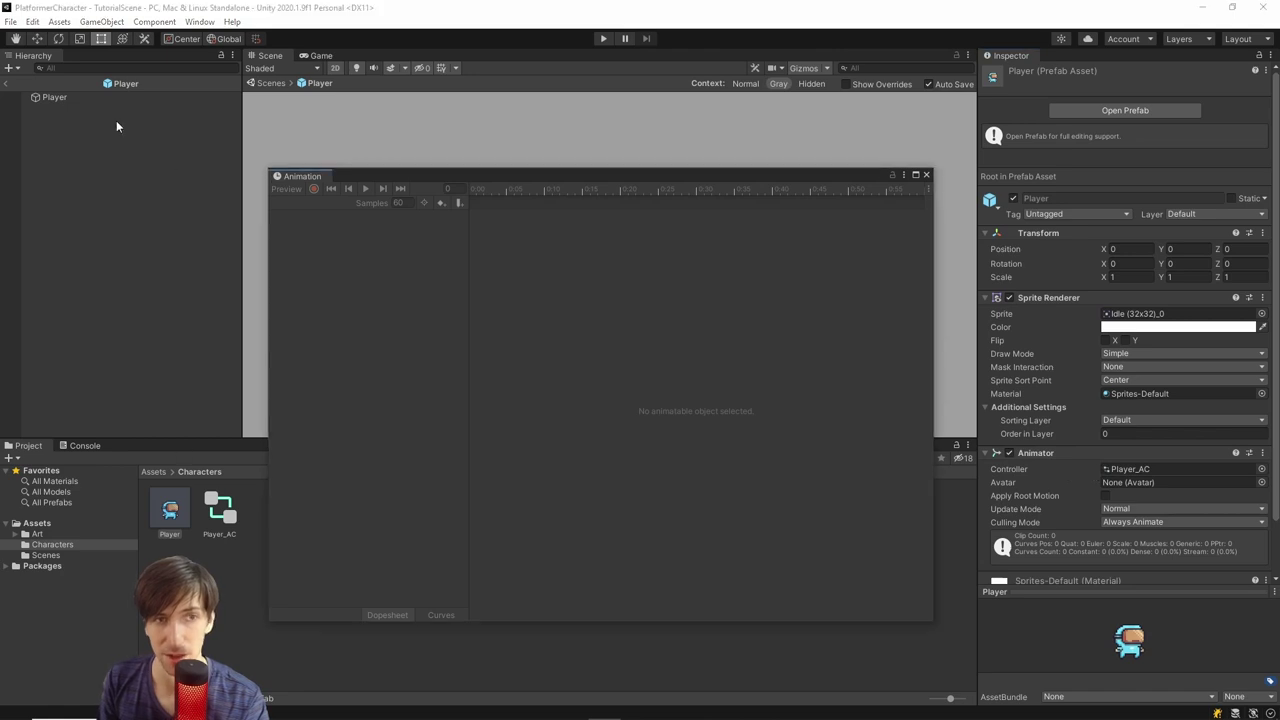
{"action": "left_click", "coordinate": [86, 100]}
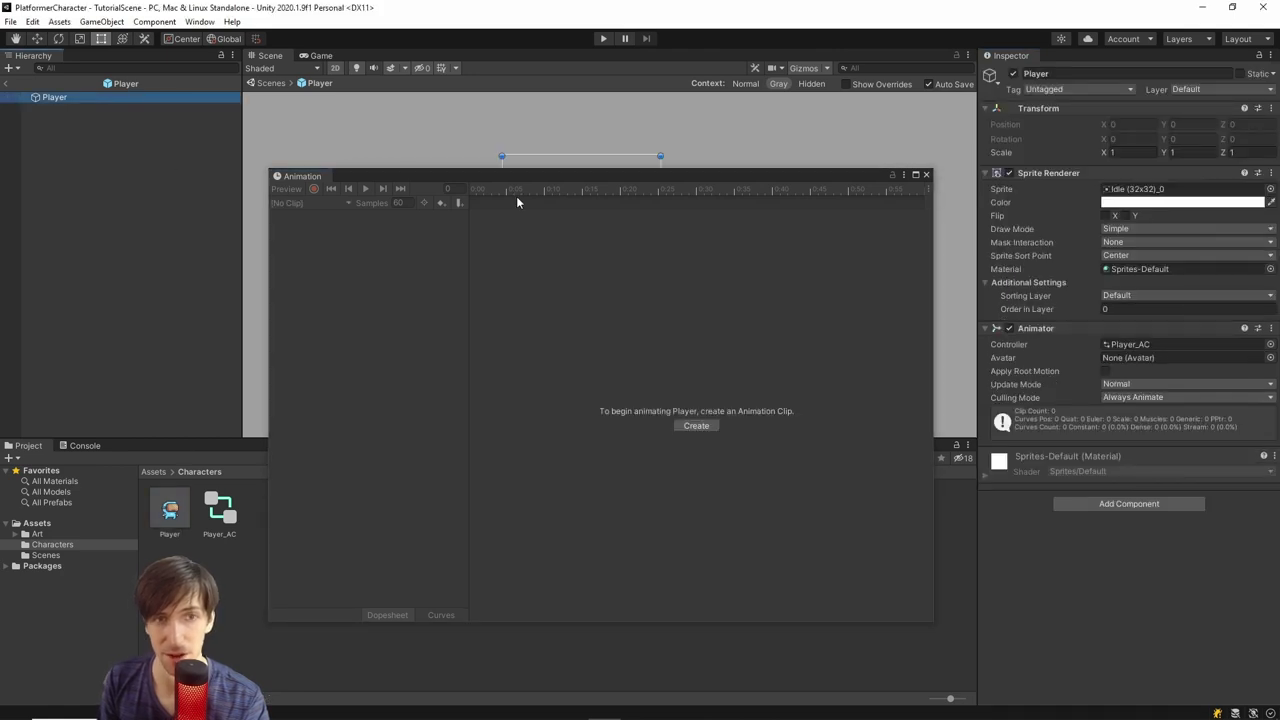
Create an animation clip named player_idle for the Player in the Characters folder and choose it as the active clip
{"action": "left_click_drag", "start_coordinate": [500, 177], "coordinate": [462, 238]}
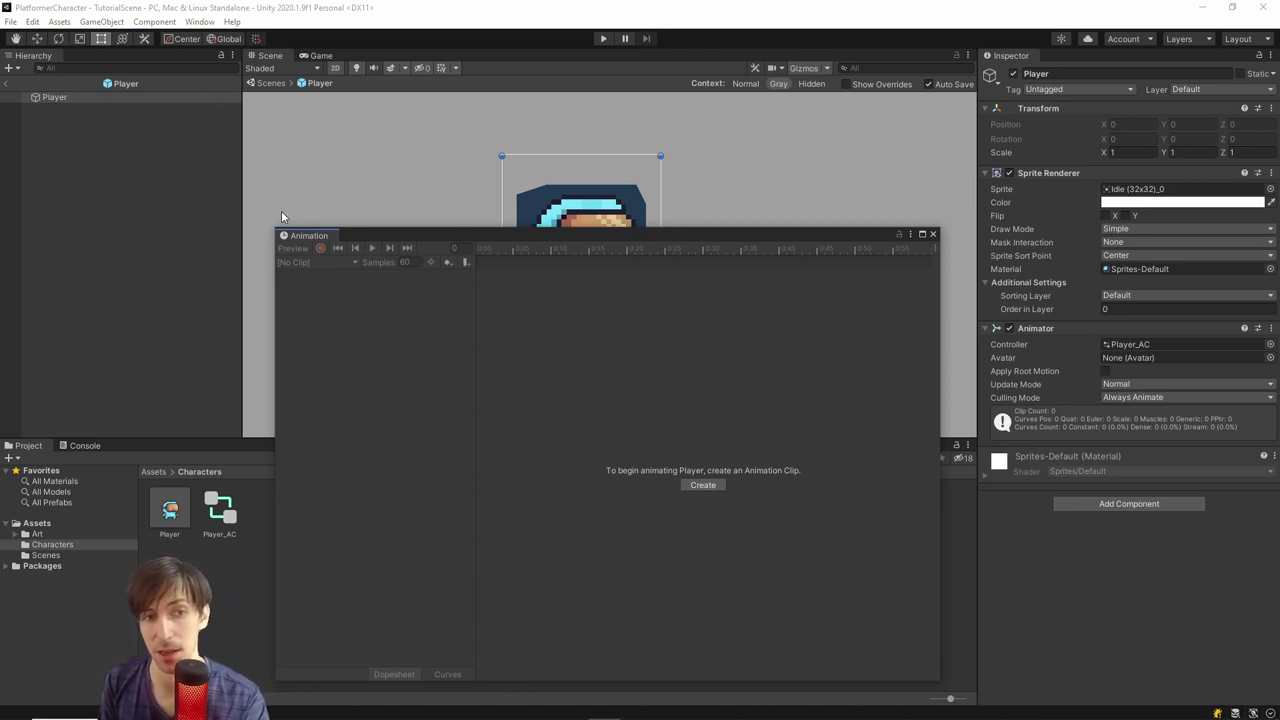
{"action": "left_click", "coordinate": [697, 486]}
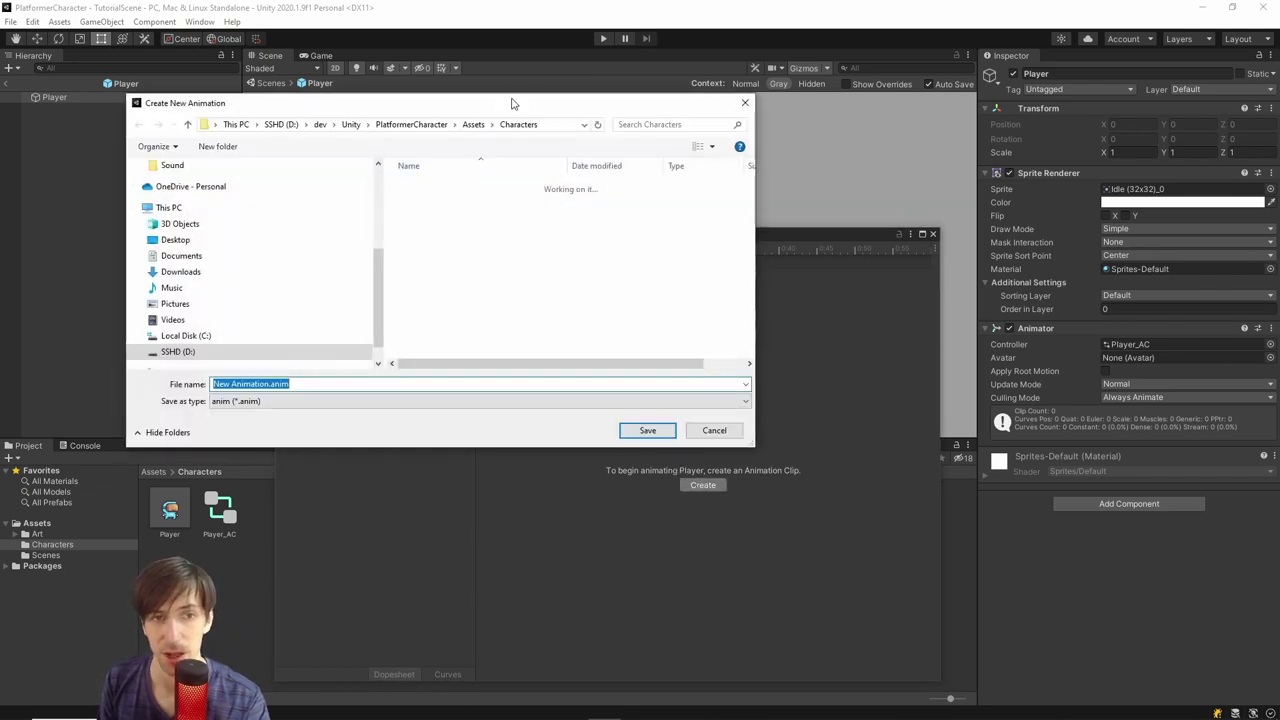
{"action": "key", "text": "BackSpace"}
{"action": "type", "text": "player_idle."}
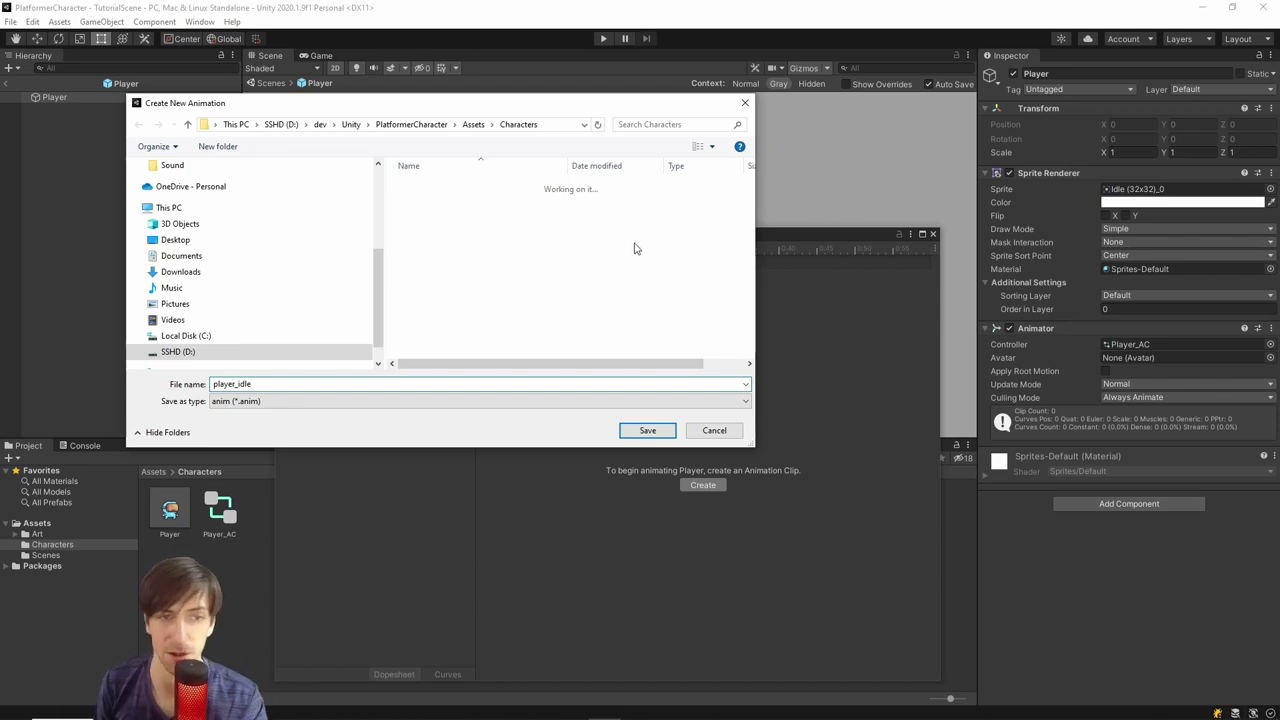
{"action": "left_click", "coordinate": [664, 436]}
{"action": "left_click_drag", "start_coordinate": [516, 236], "coordinate": [628, 196]}
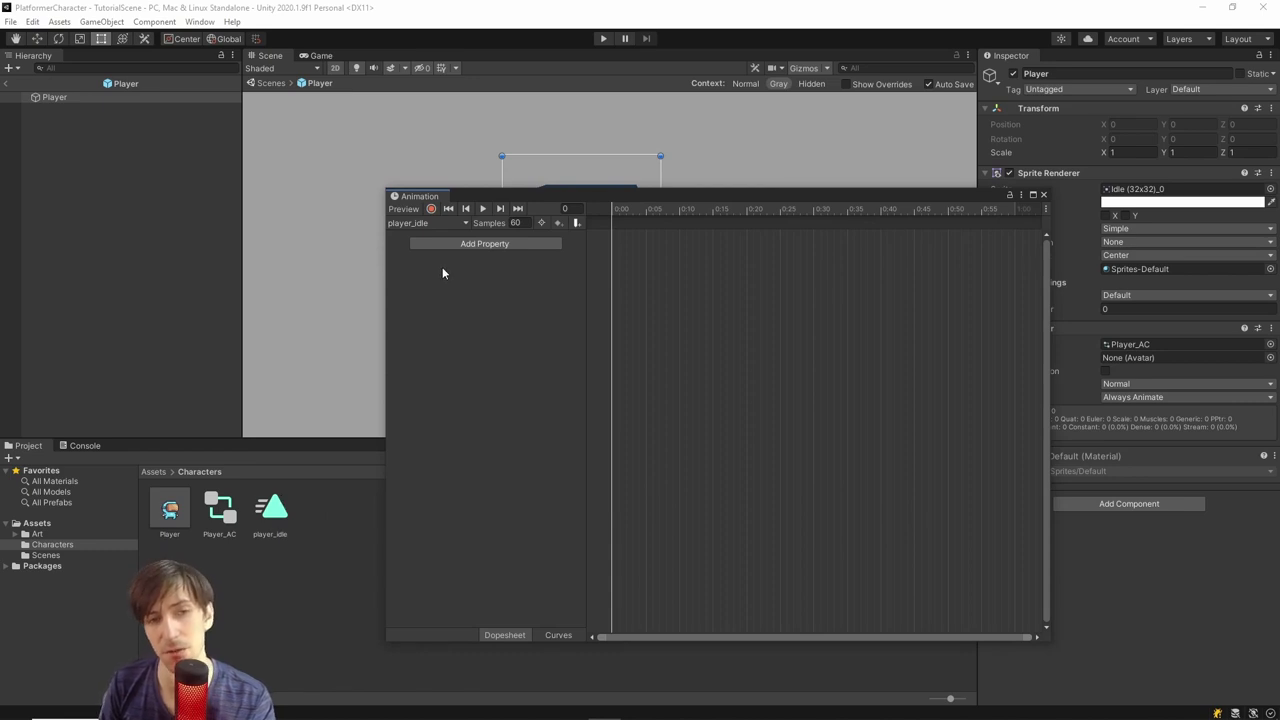
{"action": "left_click_drag", "start_coordinate": [463, 199], "coordinate": [447, 184]}
{"action": "left_click", "coordinate": [420, 208]}
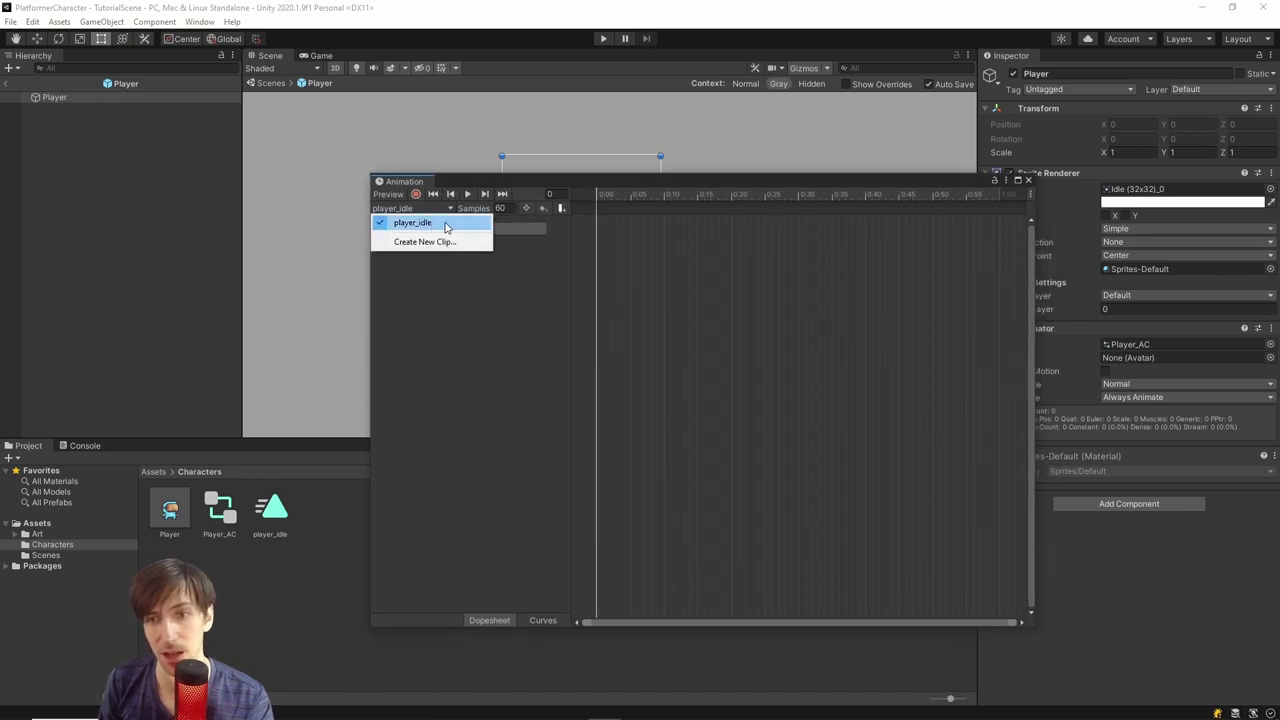
{"action": "left_click", "coordinate": [446, 227]}
{"action": "left_click_drag", "start_coordinate": [471, 180], "coordinate": [501, 359]}
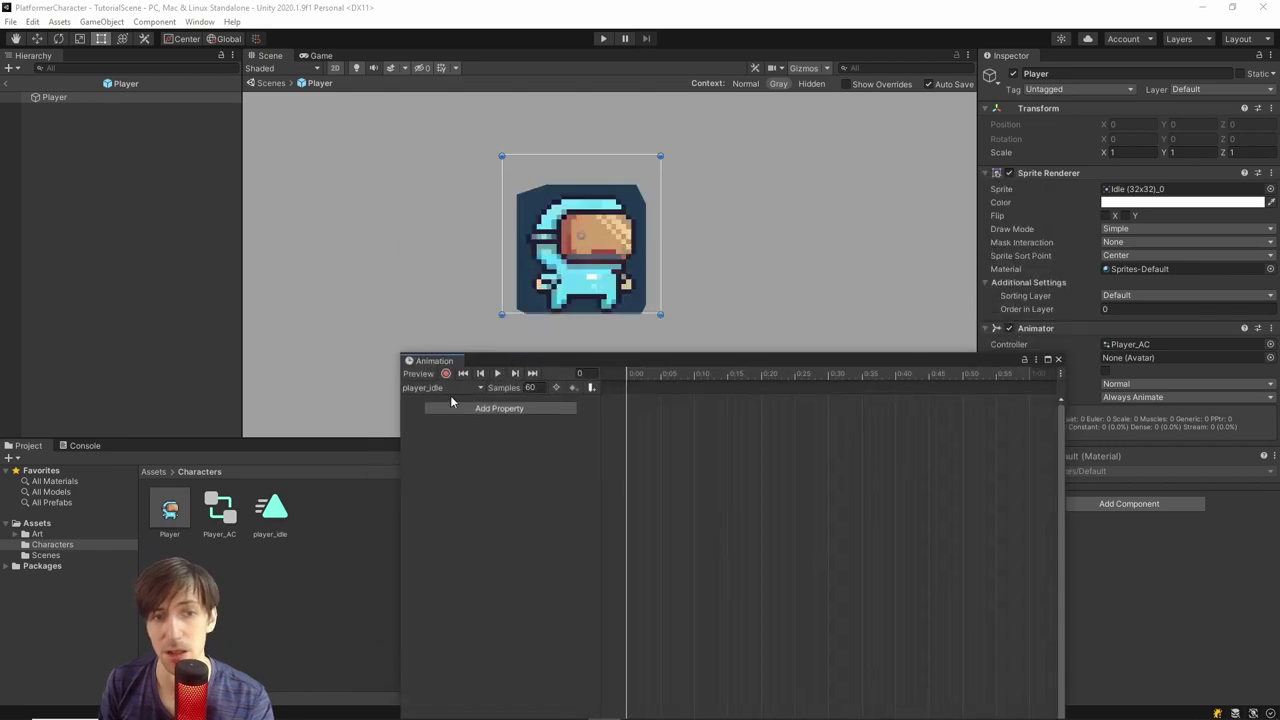
Open the Animator window, move the player_idle state slightly away from Entry and inspect the transition between them
{"action": "left_click", "coordinate": [208, 23]}
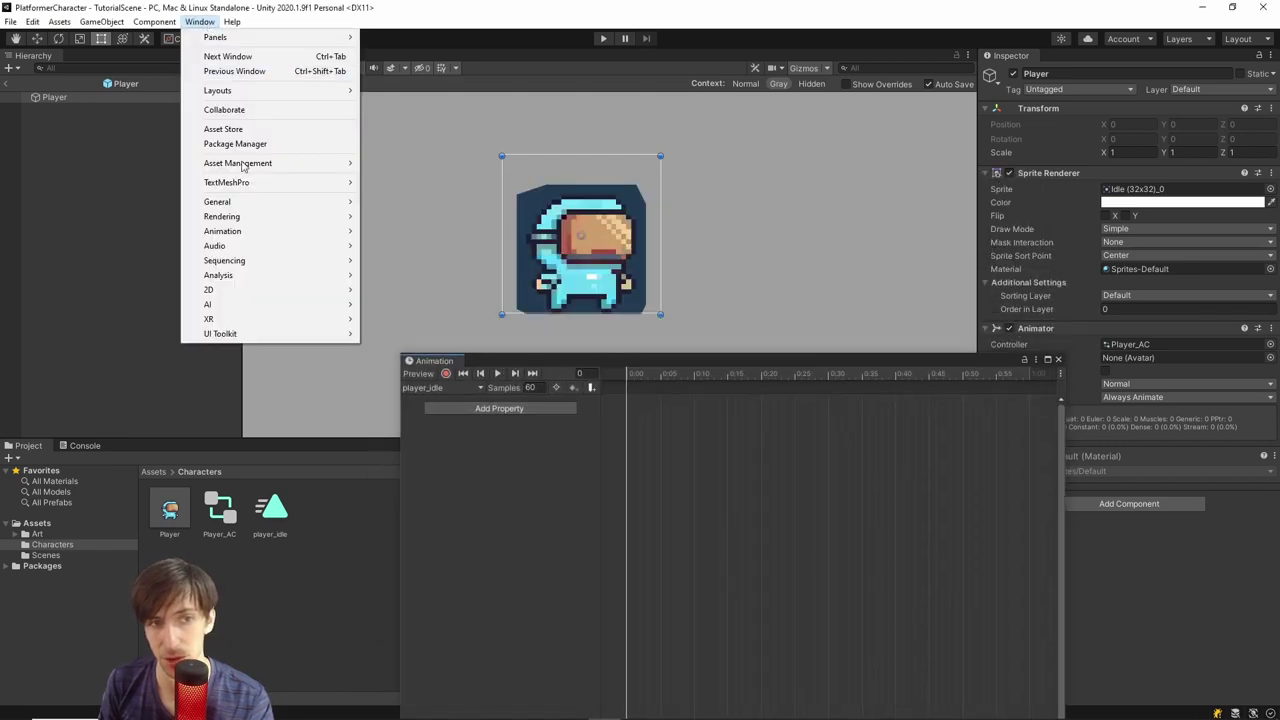
{"action": "mouse_move", "coordinate": [258, 237]}
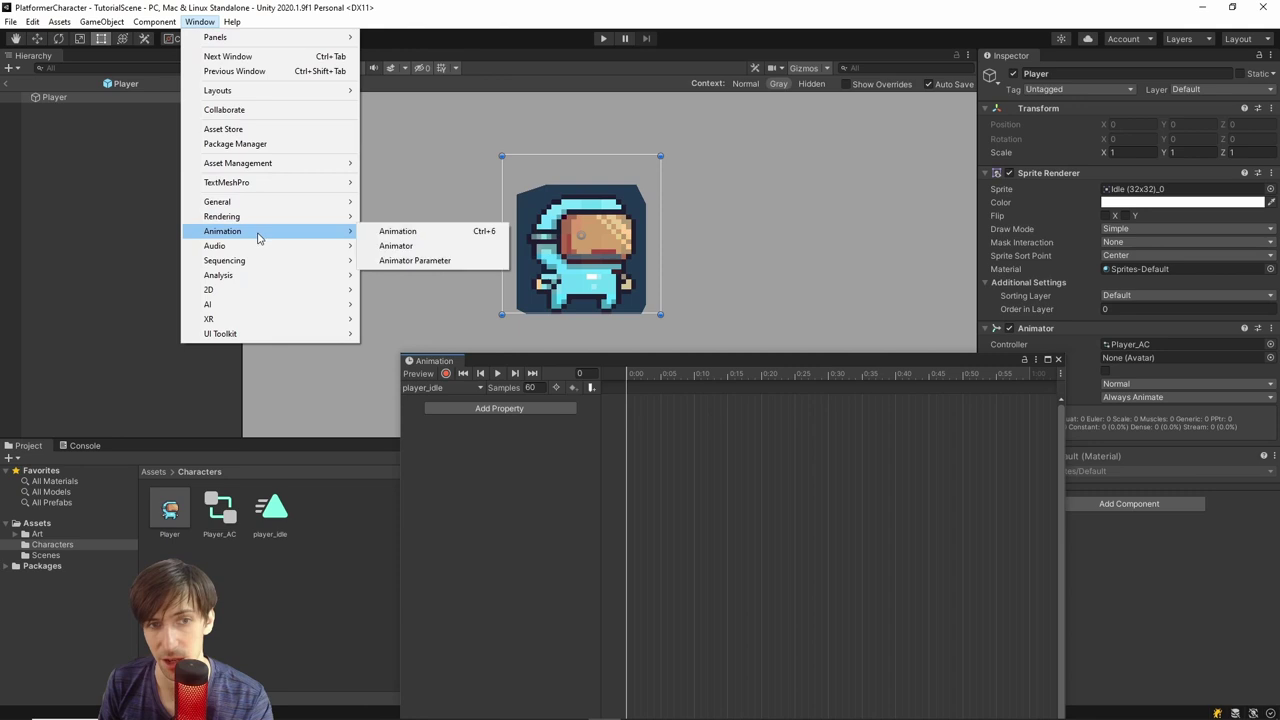
{"action": "left_click", "coordinate": [420, 246]}
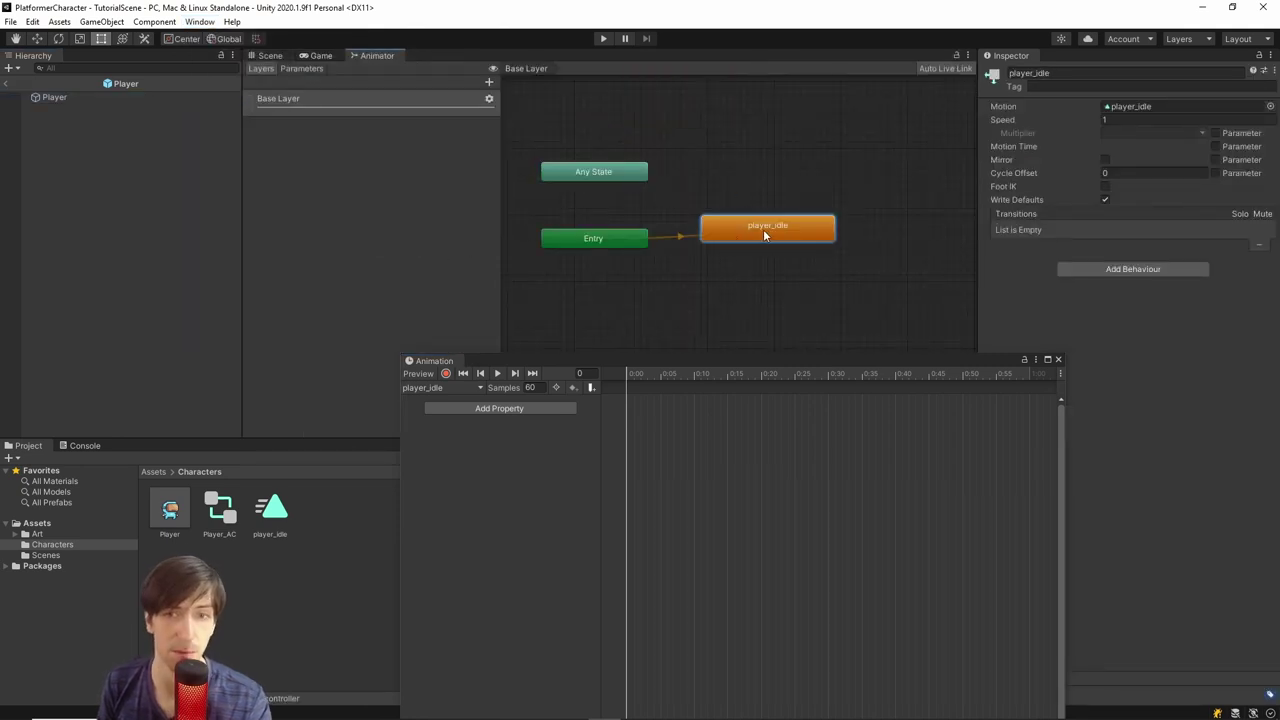
{"action": "left_click_drag", "start_coordinate": [763, 232], "coordinate": [766, 249]}
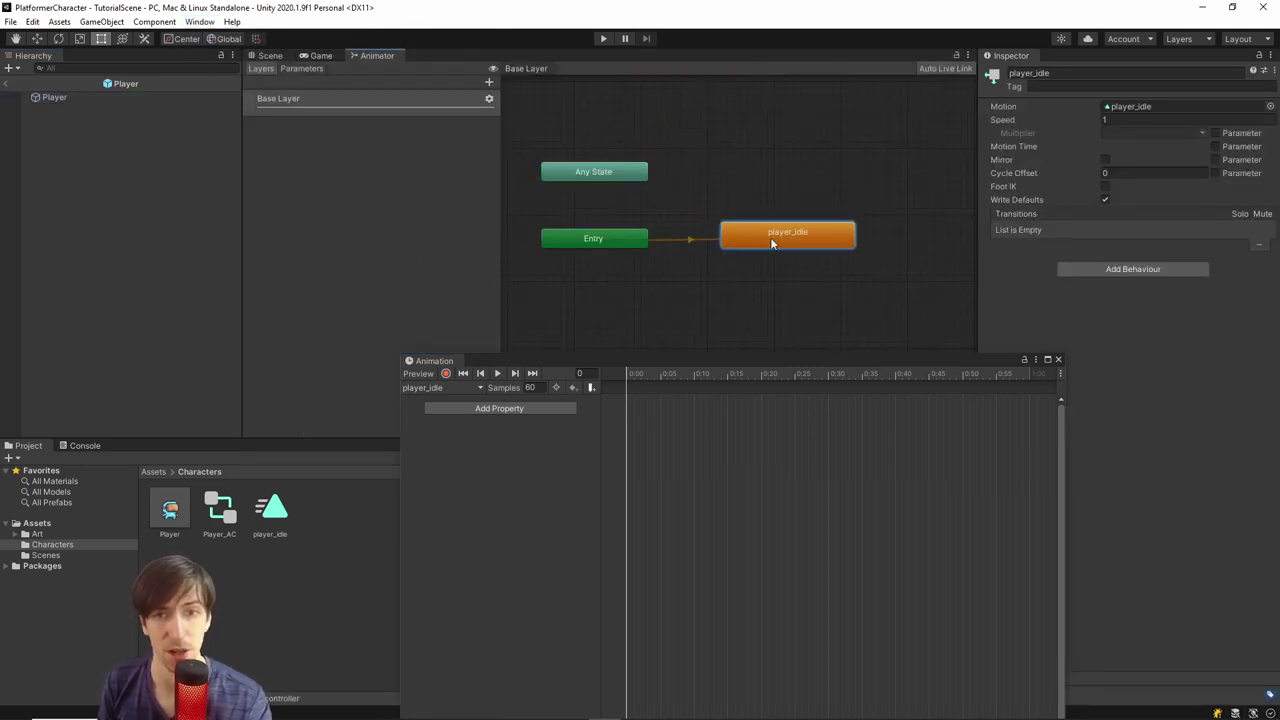
{"action": "left_click", "coordinate": [694, 240]}
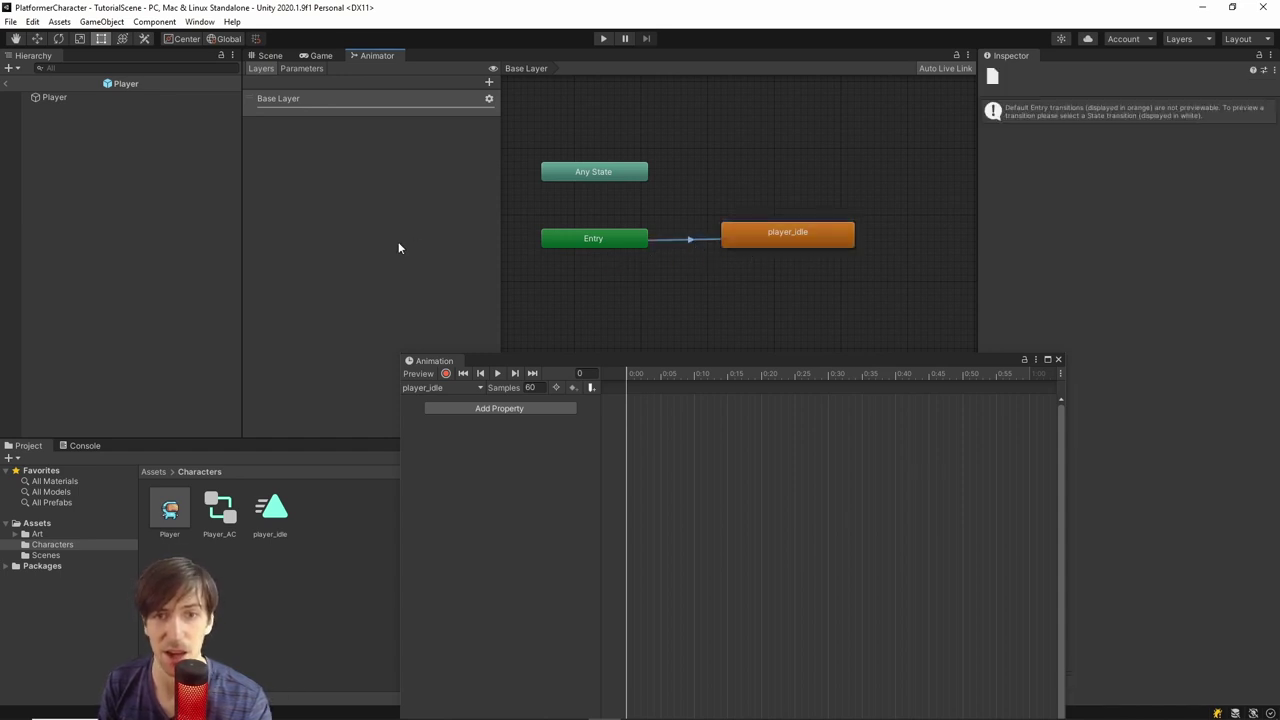
{"action": "left_click_drag", "start_coordinate": [735, 357], "coordinate": [708, 253]}
{"action": "middle_click_drag", "start_coordinate": [724, 228], "coordinate": [743, 191]}
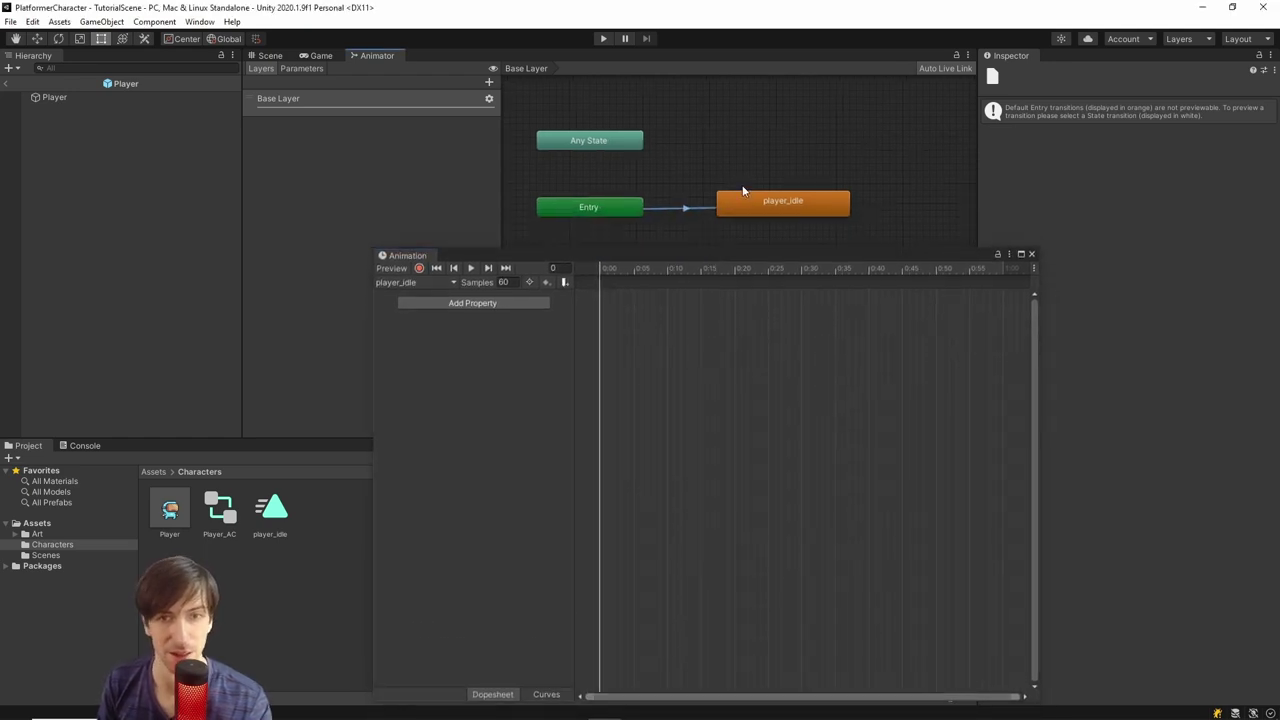
Open the Virtual Guy folder under Art > Imports > PixelAdventure-PixelFrog > Main Characters and expand the Idle (32x32) sheet's frames
{"action": "left_click_drag", "start_coordinate": [487, 265], "coordinate": [447, 232]}
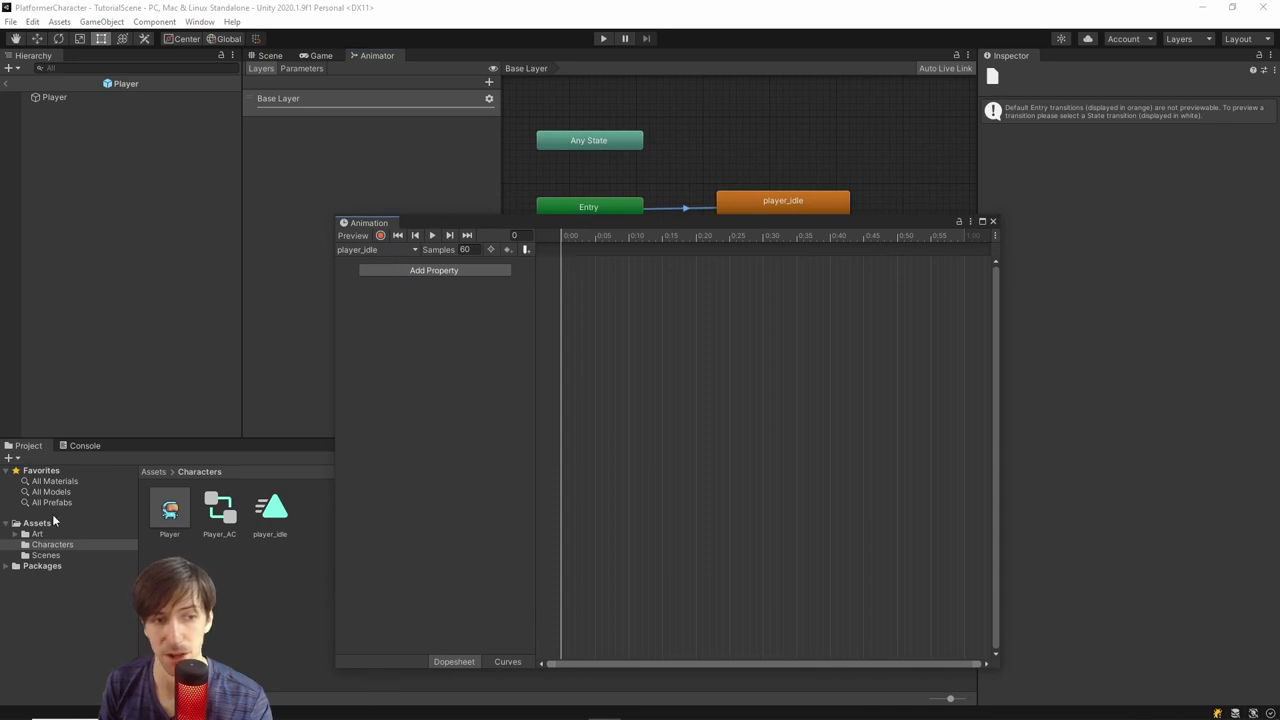
{"action": "left_click", "coordinate": [75, 533]}
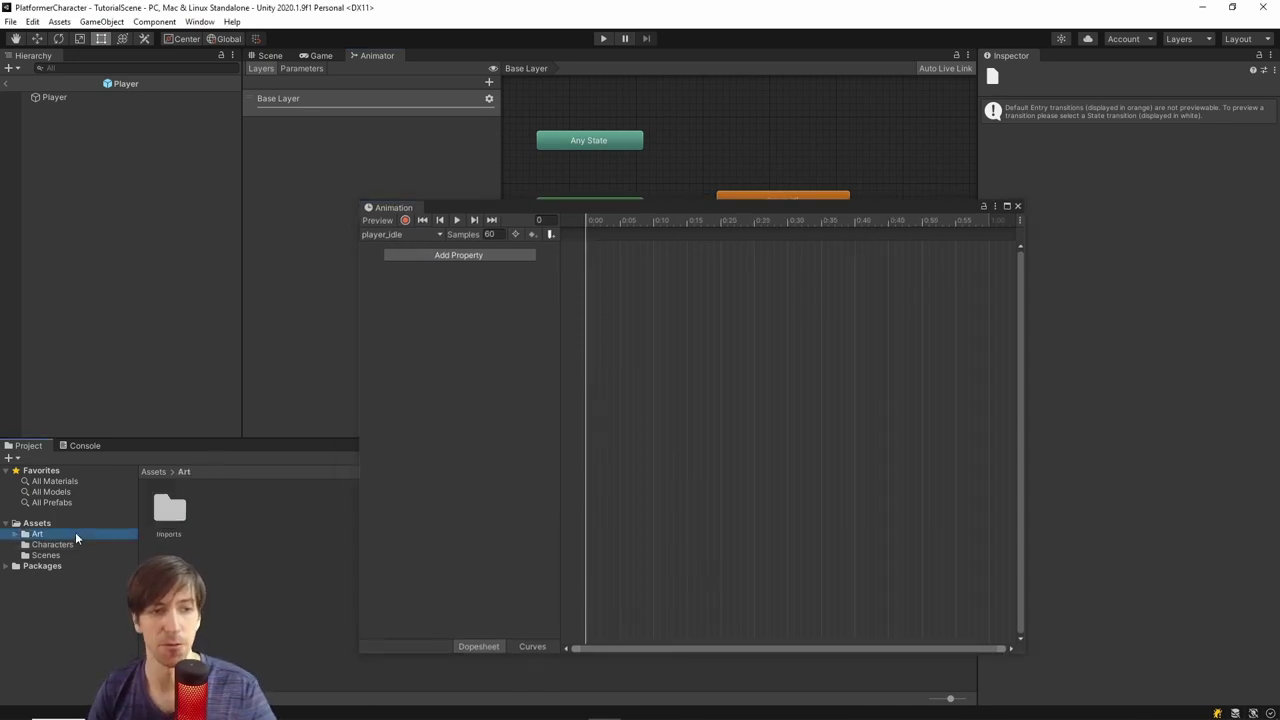
{"action": "double_click", "coordinate": [170, 510]}
{"action": "double_click", "coordinate": [170, 510]}
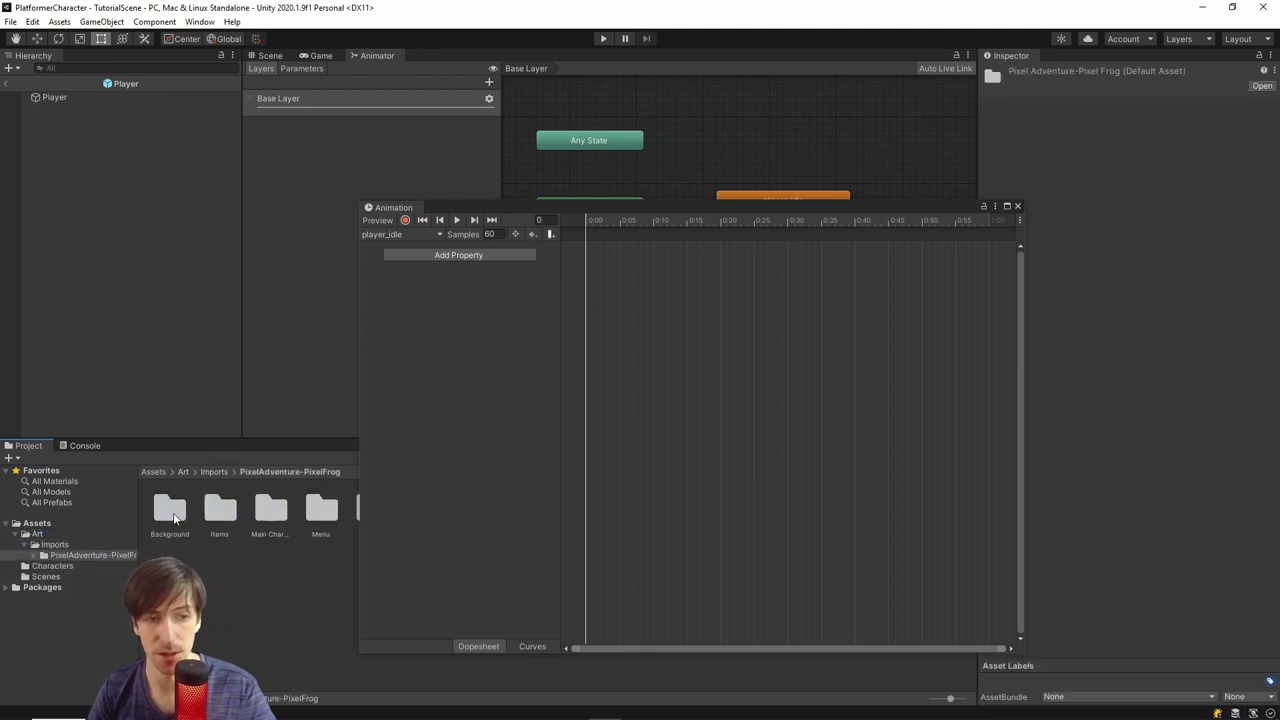
{"action": "double_click", "coordinate": [270, 510]}
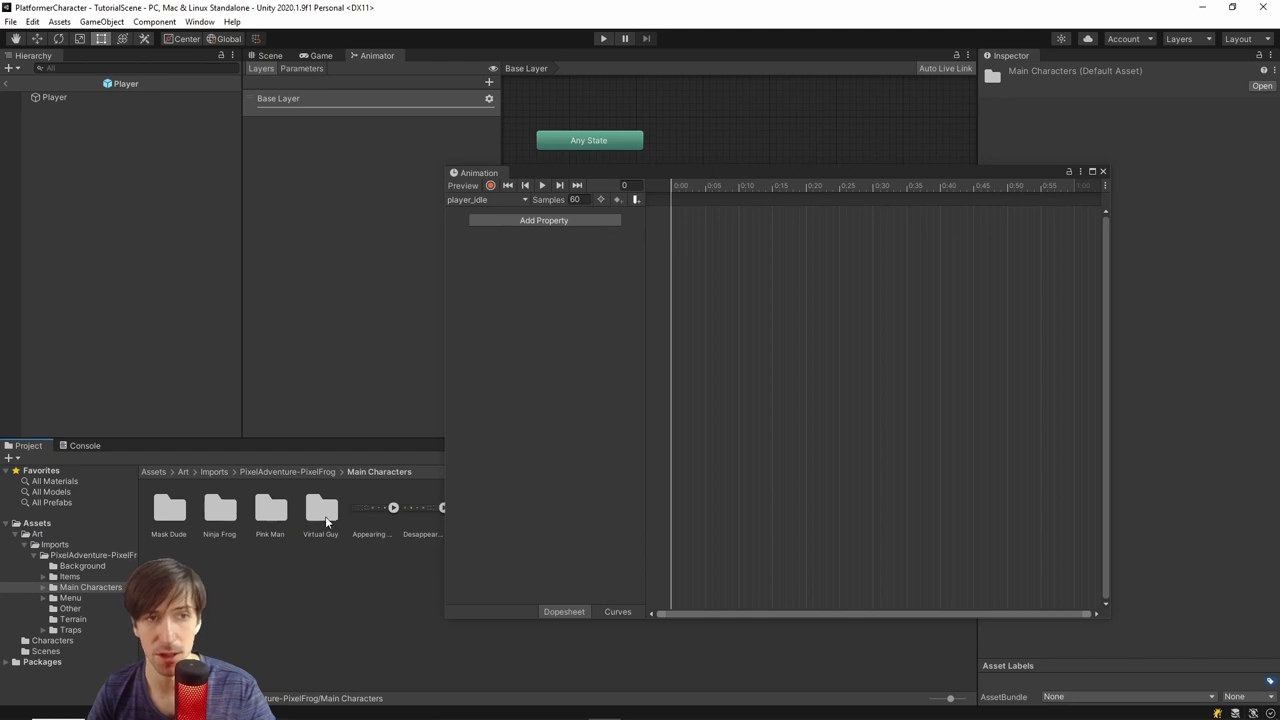
{"action": "double_click", "coordinate": [323, 512]}
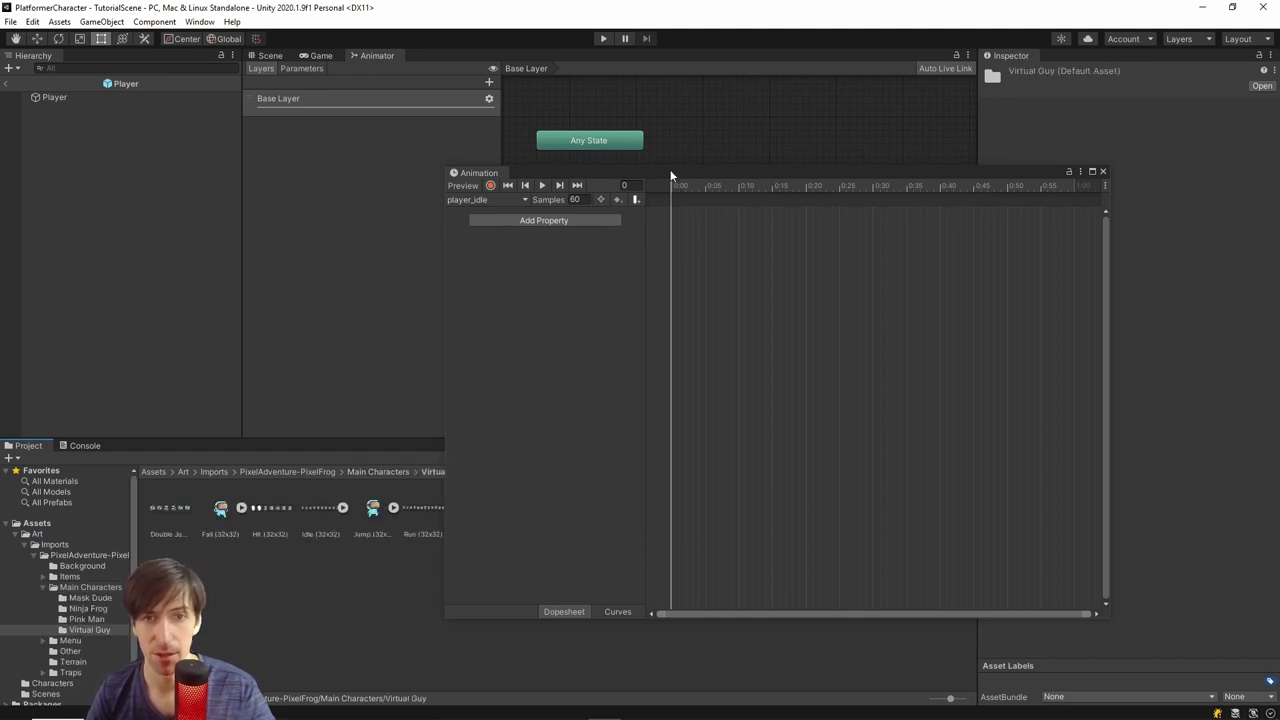
{"action": "left_click_drag", "start_coordinate": [671, 176], "coordinate": [737, 178]}
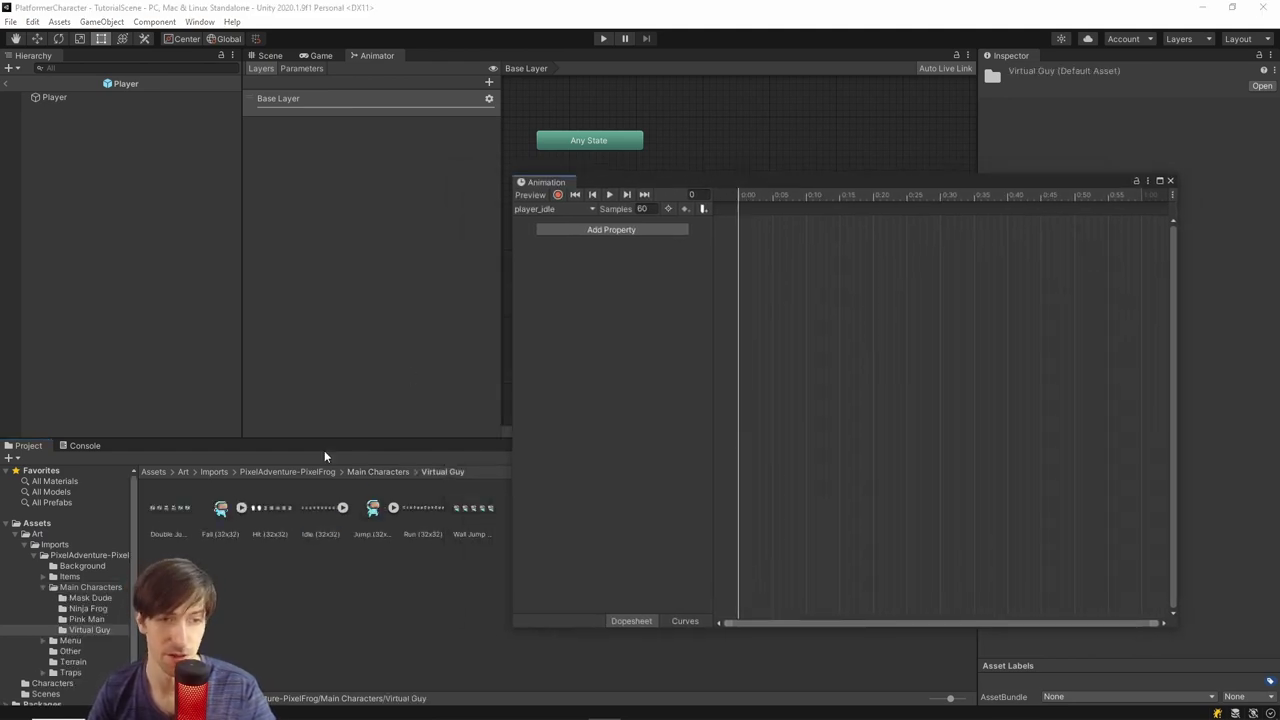
{"action": "left_click", "coordinate": [322, 514]}
{"action": "left_click", "coordinate": [344, 509]}
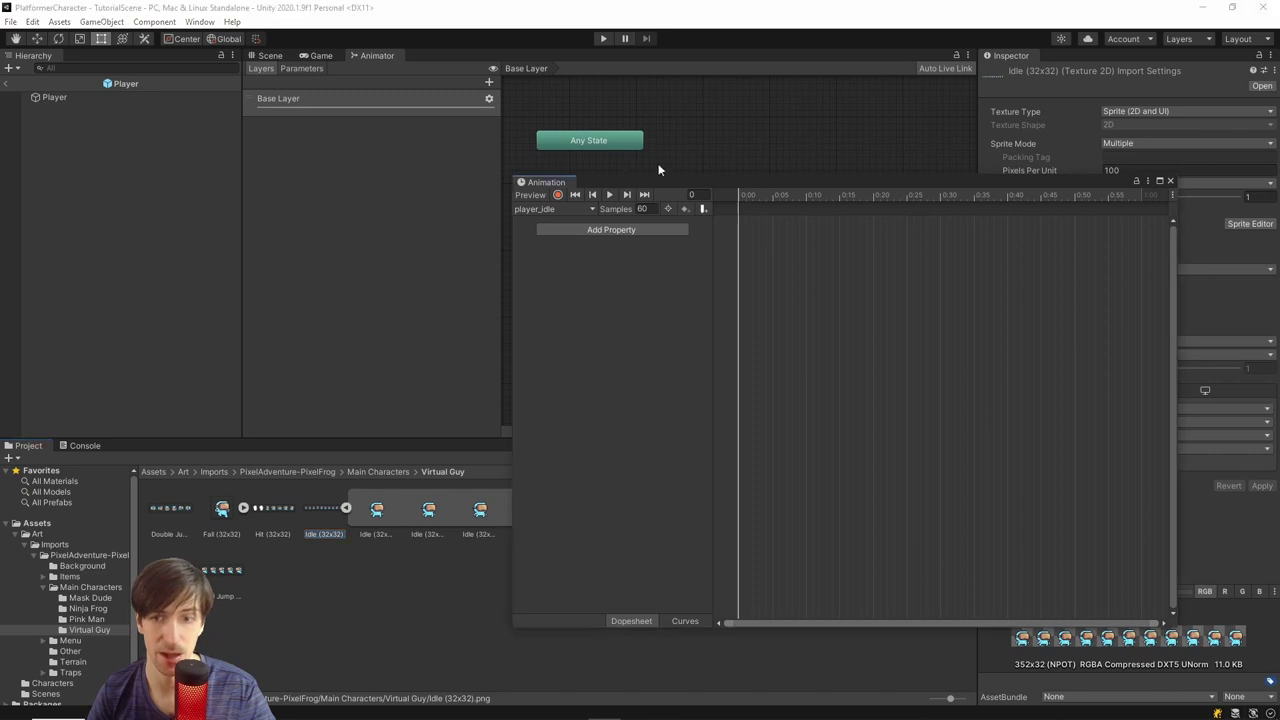
{"action": "left_click_drag", "start_coordinate": [724, 176], "coordinate": [576, 145]}
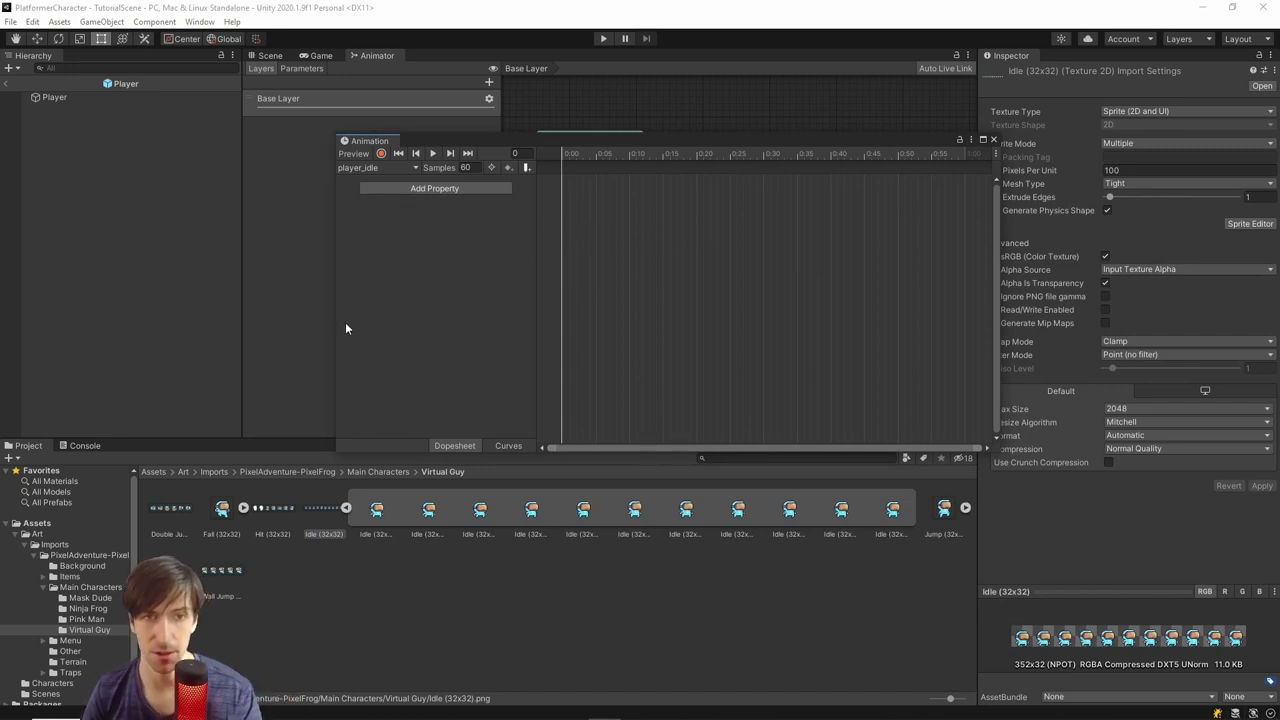
Add all 11 Idle (32x32) frames to the start of the player_idle clip as sprite keyframes
{"action": "left_click", "coordinate": [386, 527]}
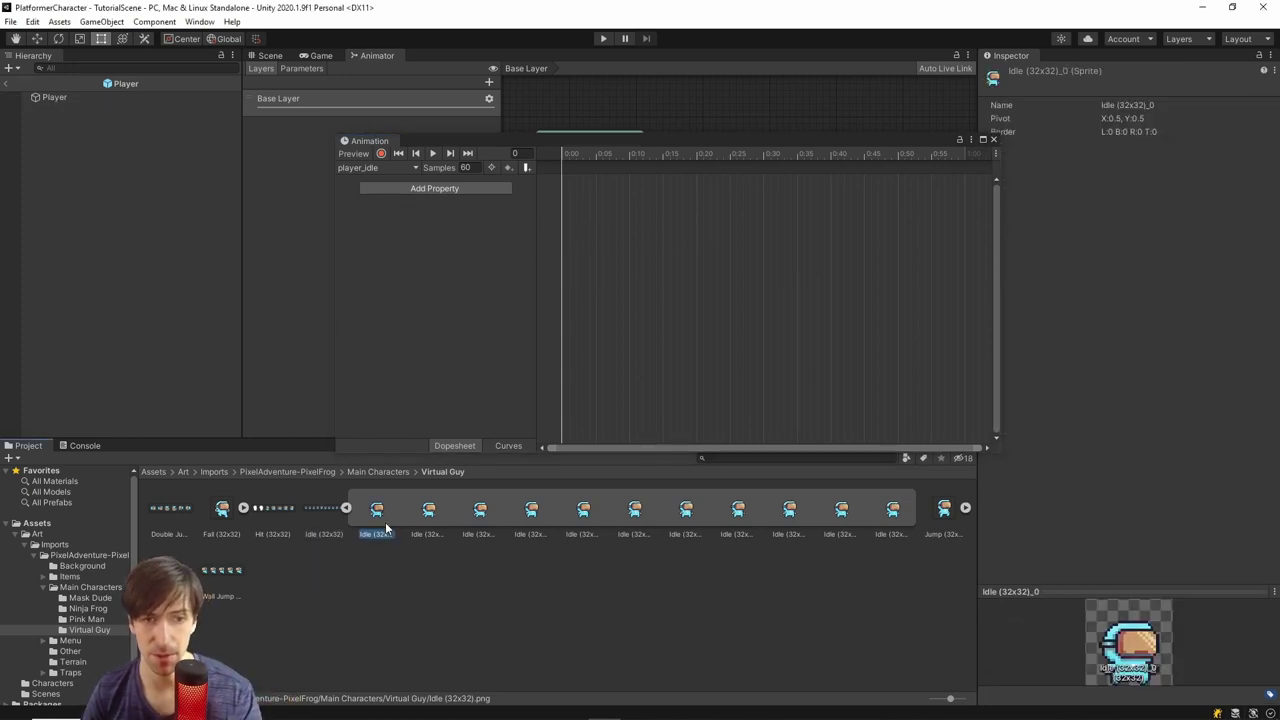
{"action": "left_click", "coordinate": [893, 510], "text": "shift"}
{"action": "left_click_drag", "start_coordinate": [893, 510], "coordinate": [558, 193]}
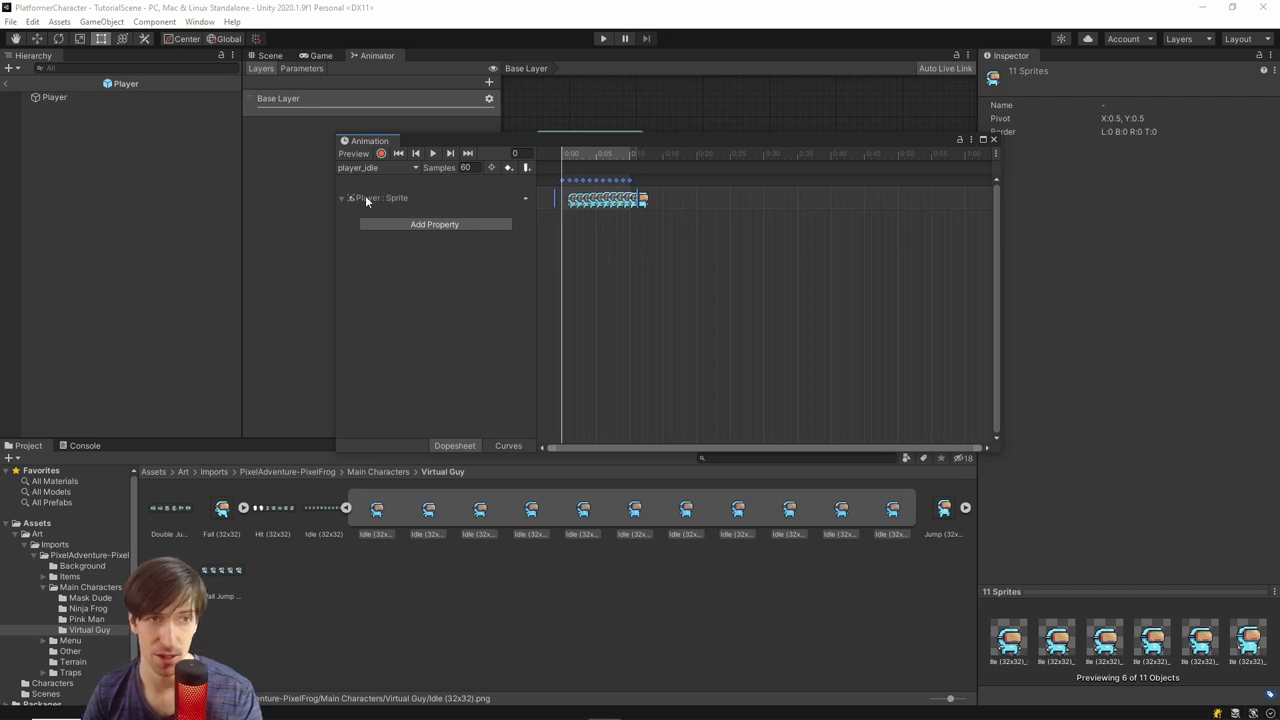
Examine the Player's Sprite Renderer and the individual sprite keyframes on the player_idle timeline
{"action": "left_click", "coordinate": [47, 97]}
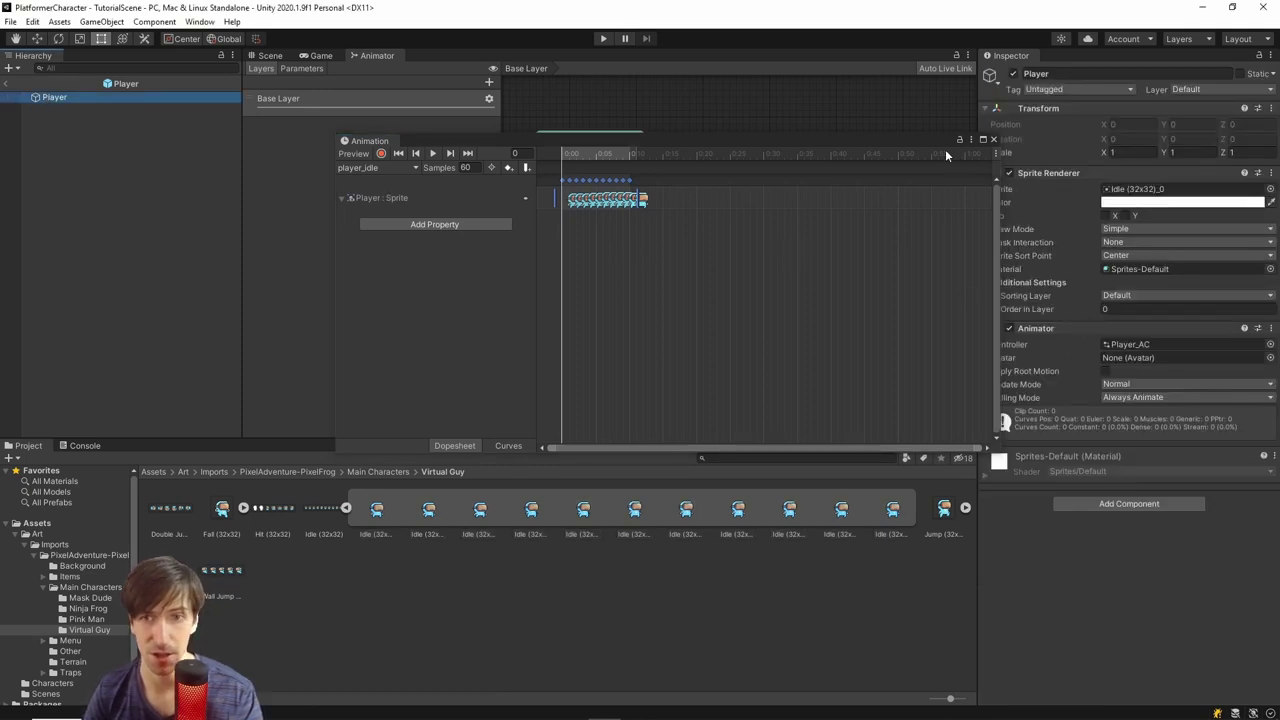
{"action": "left_click_drag", "start_coordinate": [945, 149], "coordinate": [850, 135]}
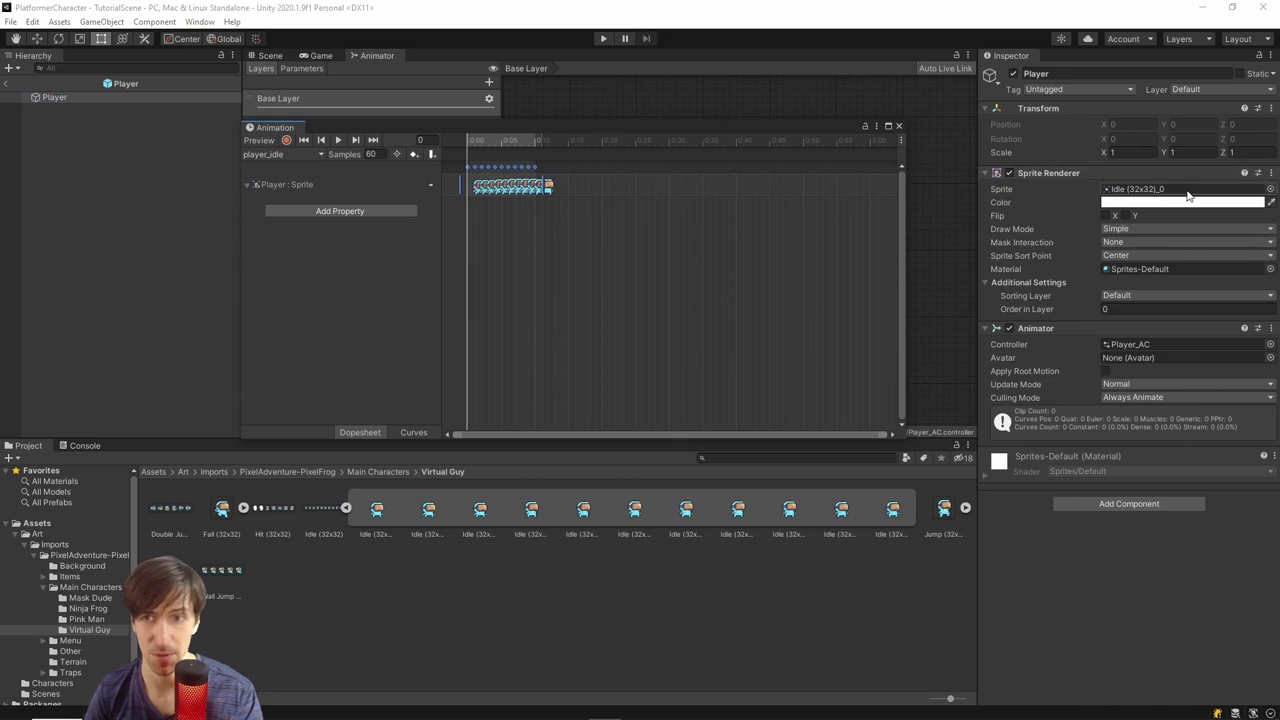
{"action": "left_click_drag", "start_coordinate": [577, 127], "coordinate": [682, 327]}
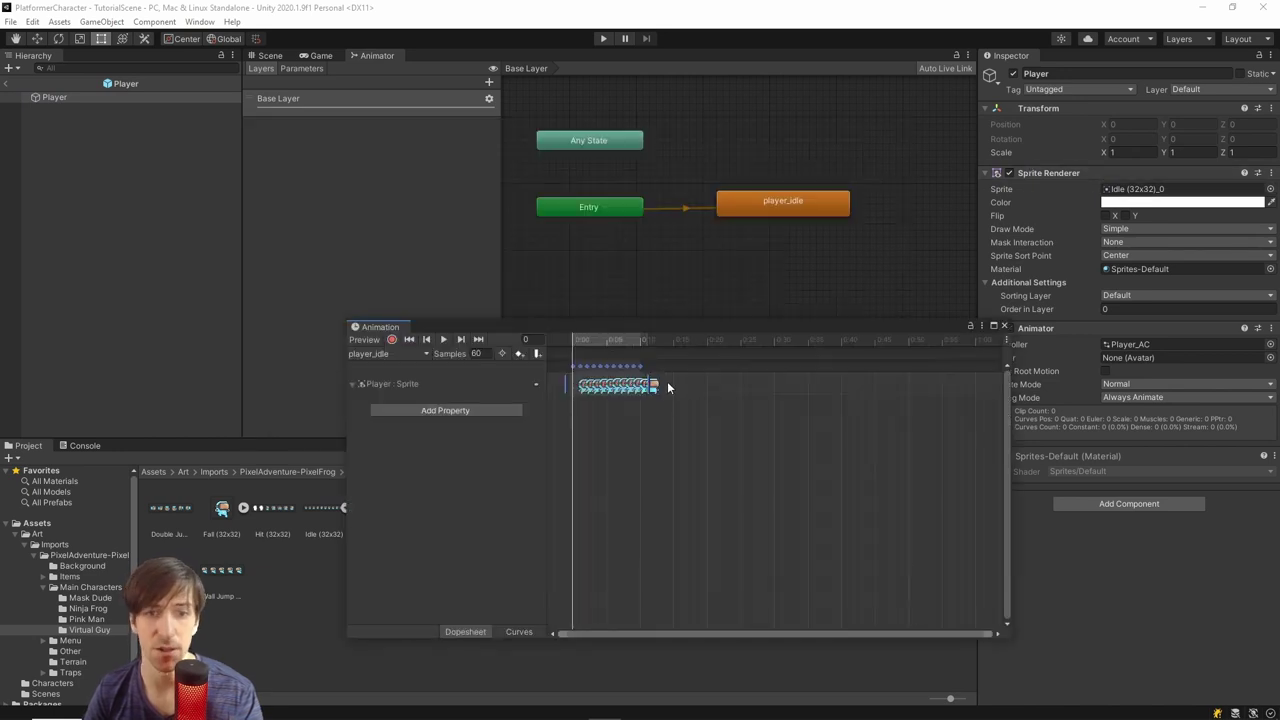
{"action": "scroll", "coordinate": [672, 388], "scroll_direction": "up", "scroll_amount": 3}
{"action": "scroll", "coordinate": [667, 381], "scroll_direction": "up", "scroll_amount": 5}
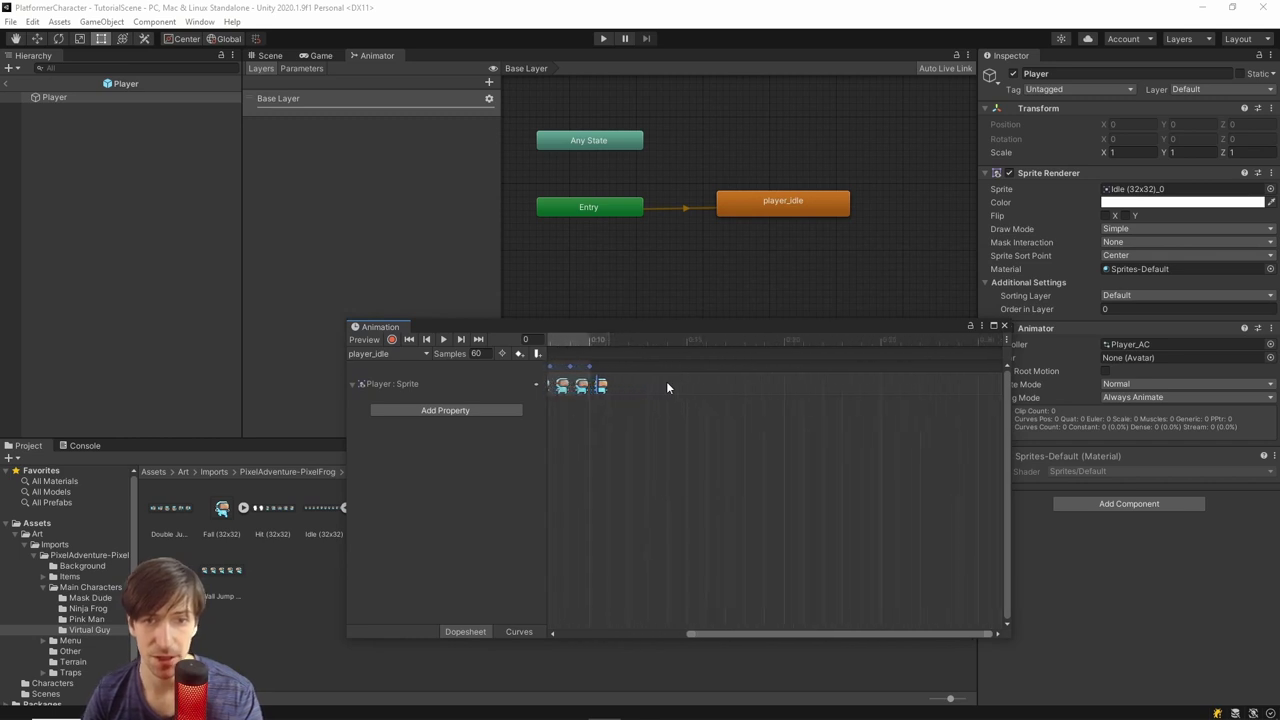
{"action": "left_click_drag", "start_coordinate": [736, 636], "coordinate": [585, 634]}
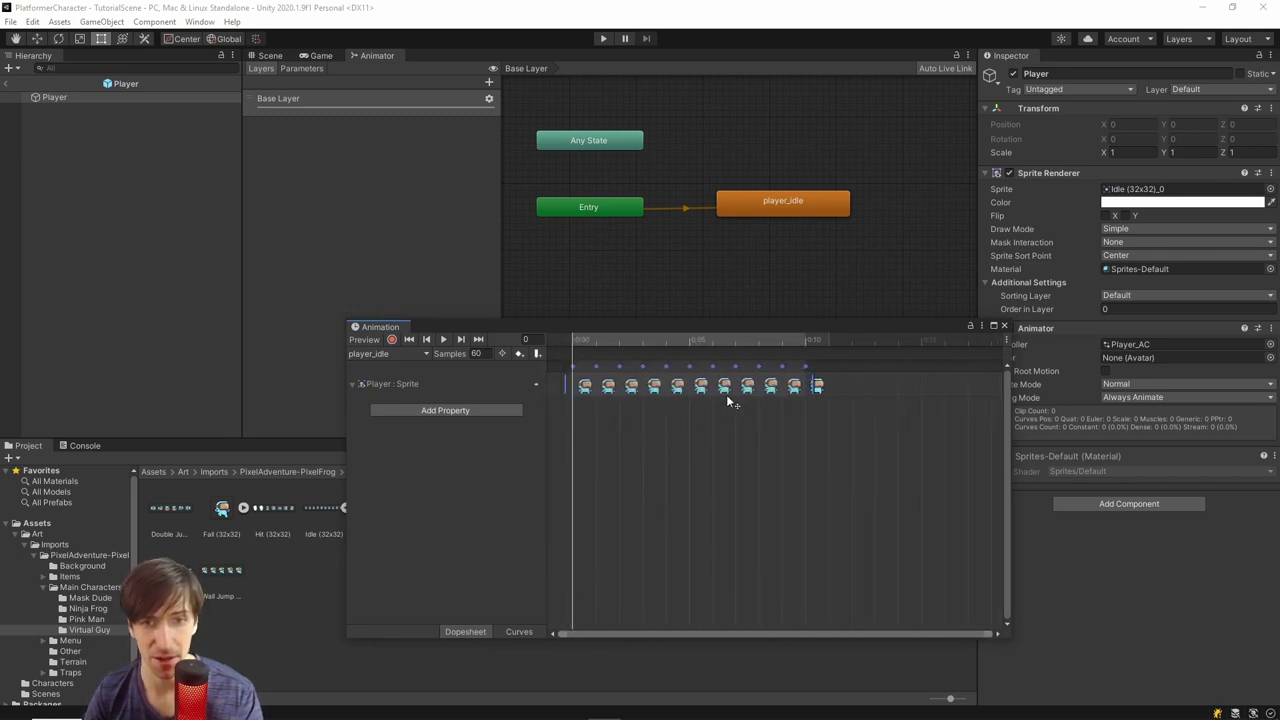
Show the Player in the Scene view and play the player_idle clip as a preview
{"action": "left_click", "coordinate": [269, 56]}
{"action": "left_click_drag", "start_coordinate": [597, 328], "coordinate": [587, 367]}
{"action": "left_click", "coordinate": [134, 99]}
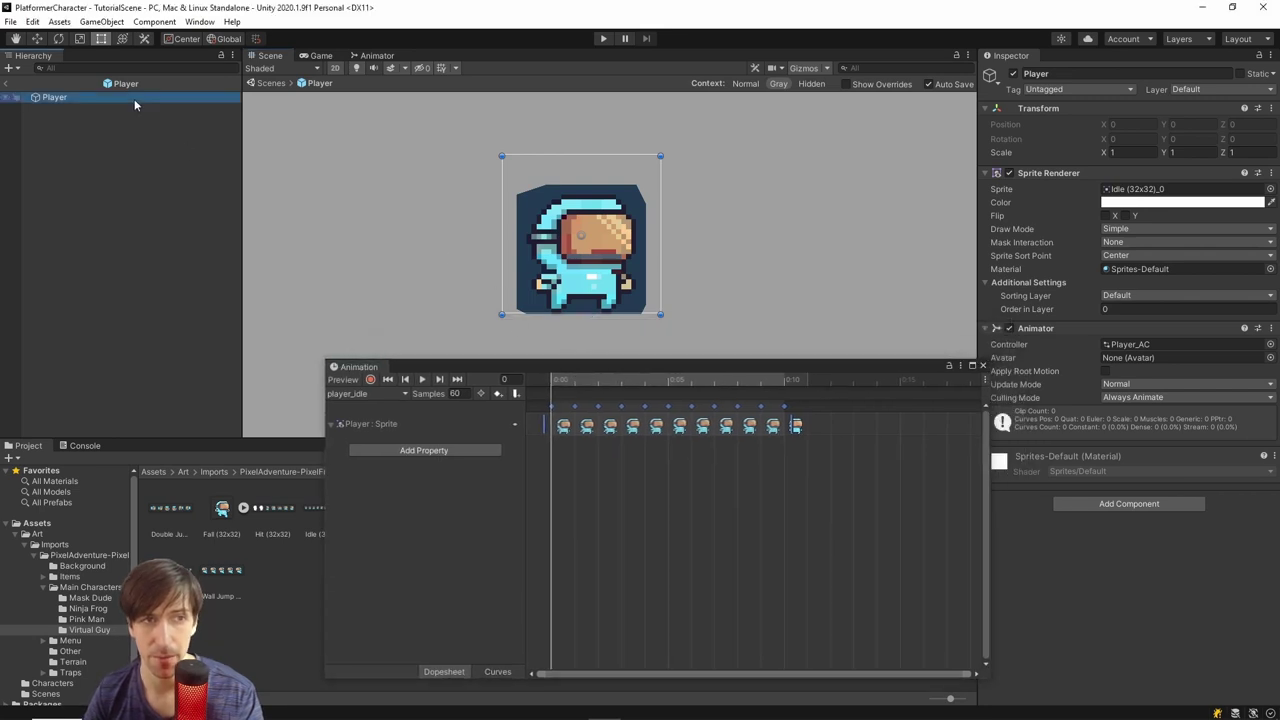
{"action": "left_click", "coordinate": [424, 381]}
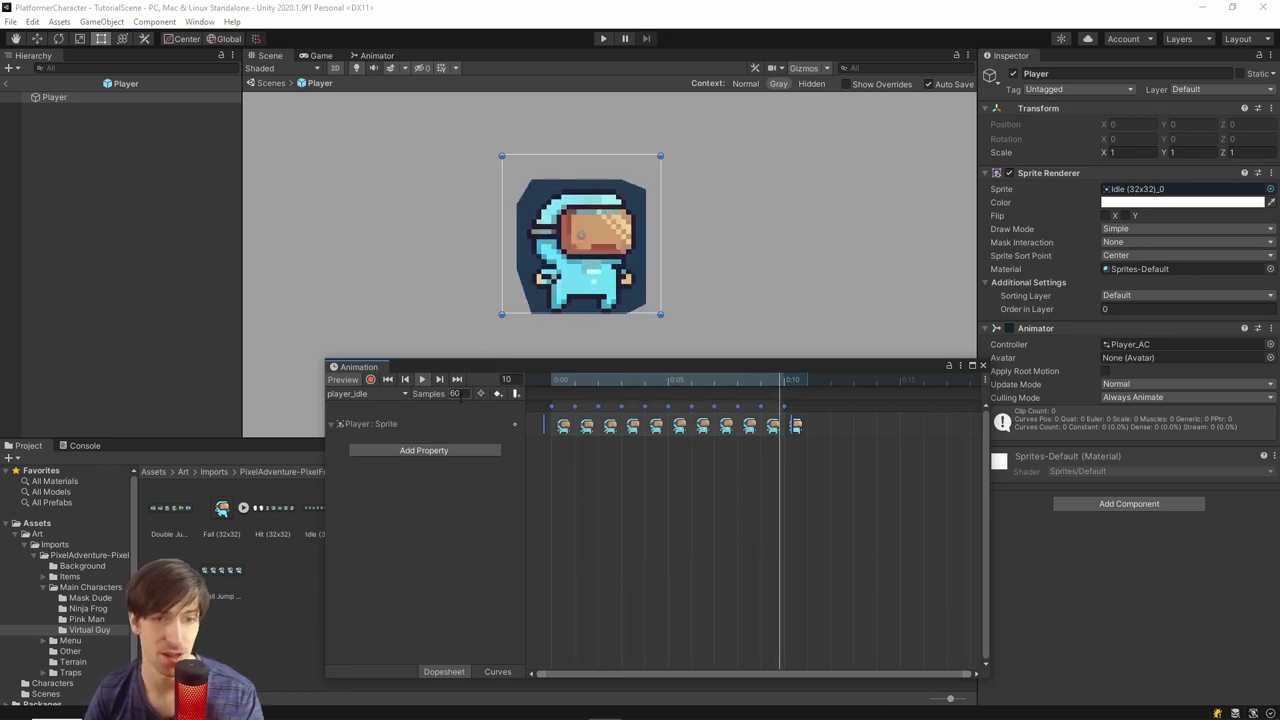
Set the player_idle clip's sample rate to 20 and collapse the Idle (32x32) frames in the Virtual Guy folder
{"action": "left_click", "coordinate": [455, 394]}
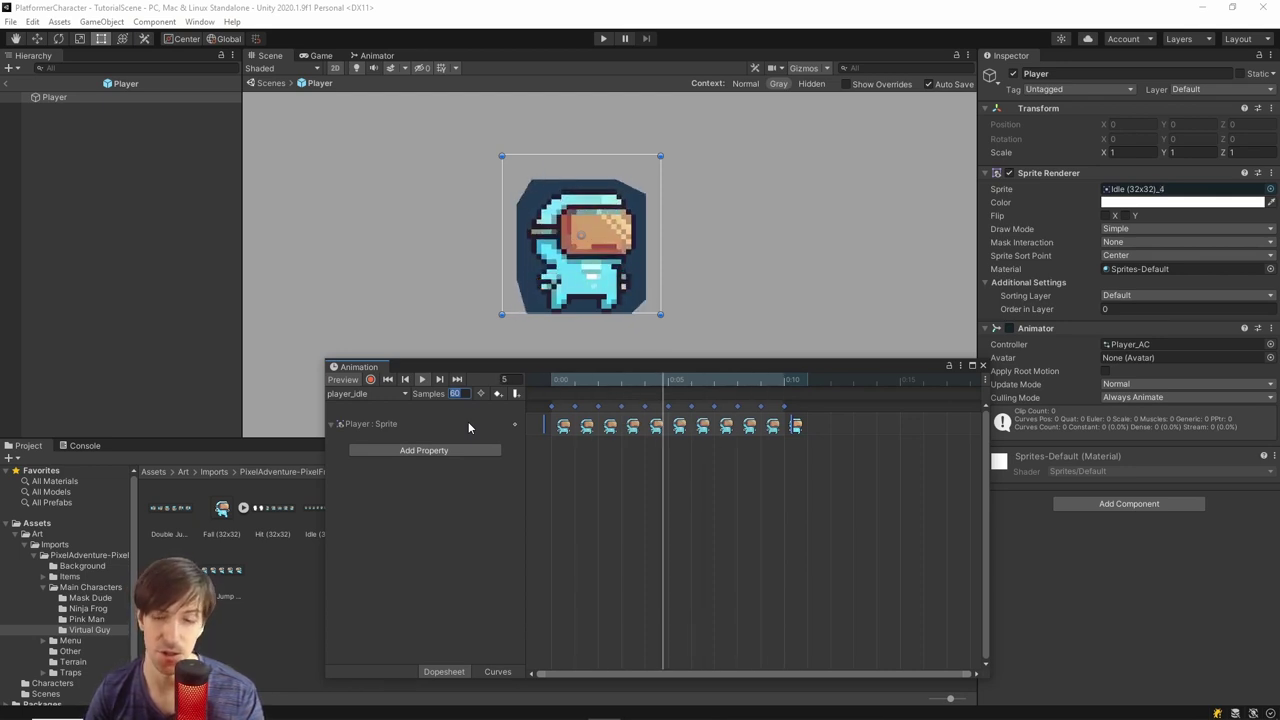
{"action": "type", "text": "20"}
{"action": "key", "text": "Return"}
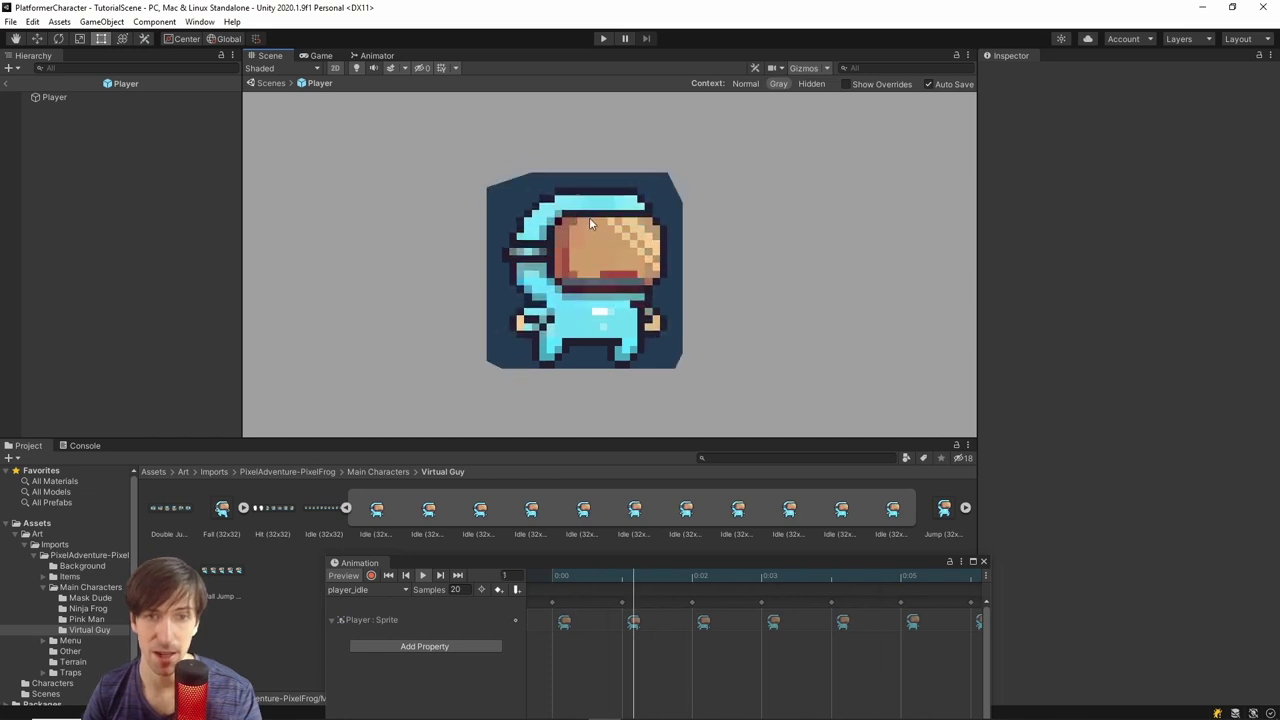
{"action": "left_click", "coordinate": [347, 507]}
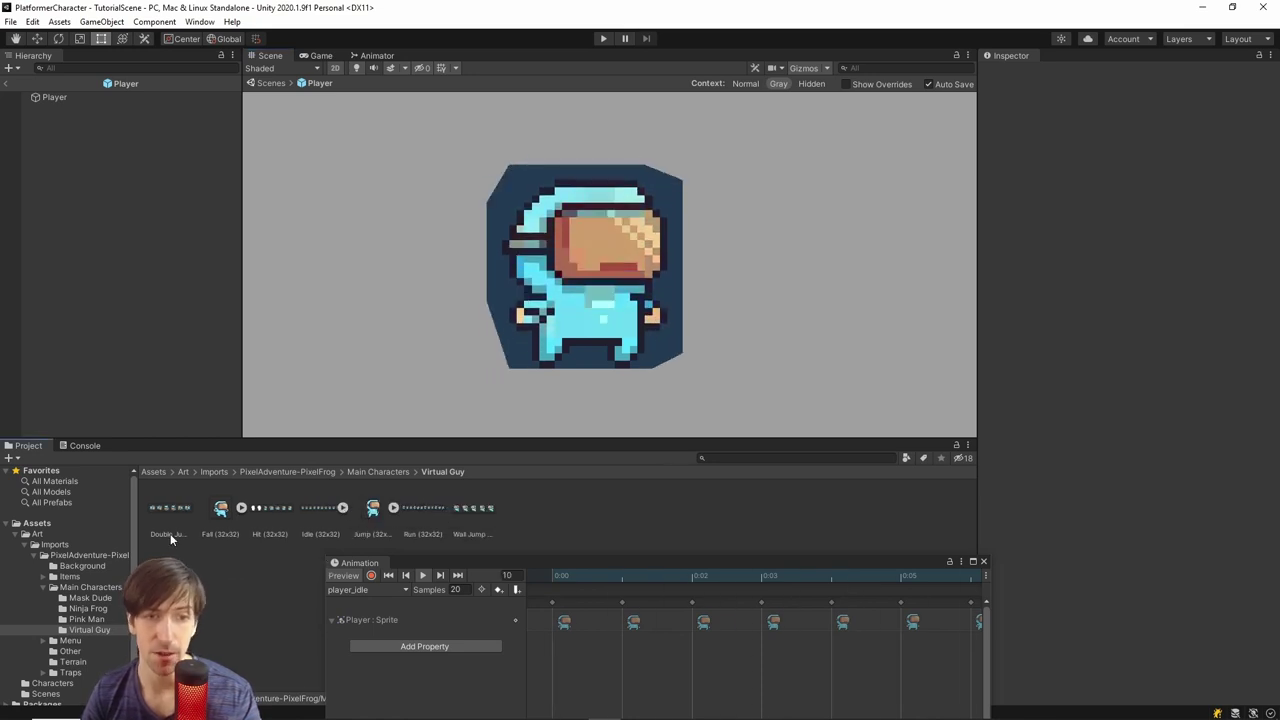
Set the compression of all seven Virtual Guy sprite textures, from Double Jump to Wall Jump, to None and apply it
{"action": "left_click", "coordinate": [170, 533]}
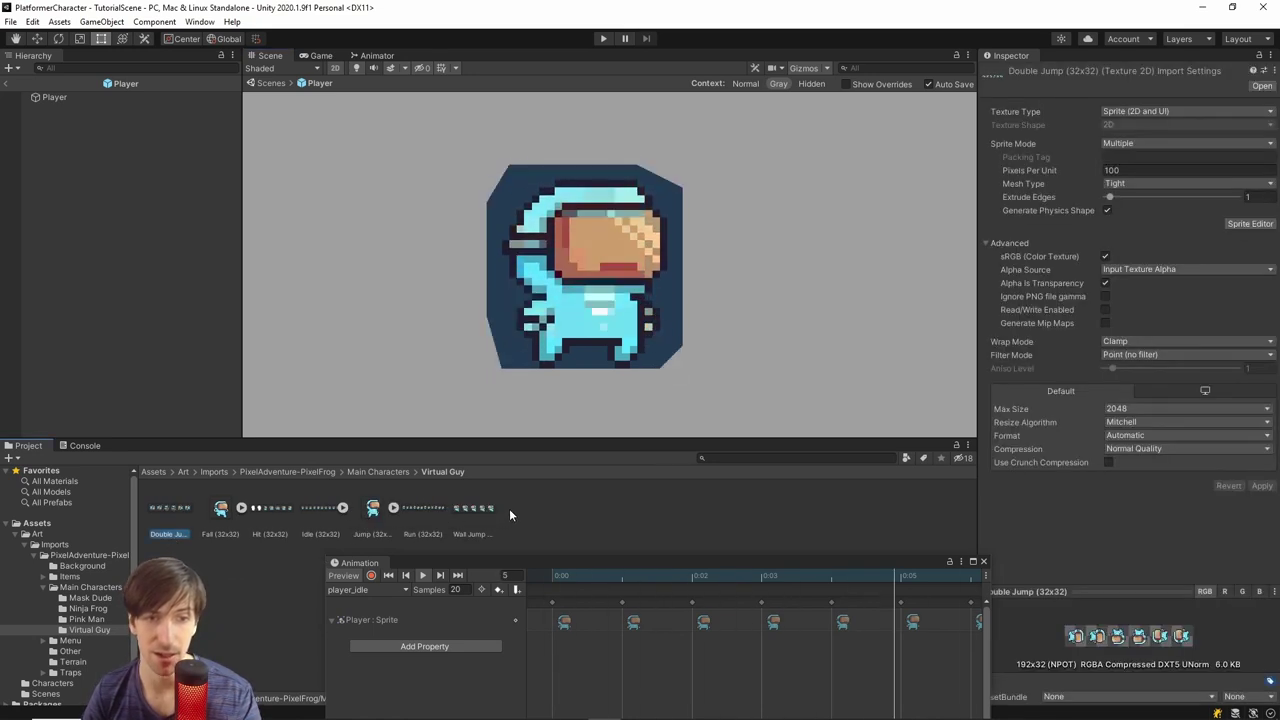
{"action": "left_click", "coordinate": [480, 510], "text": "shift"}
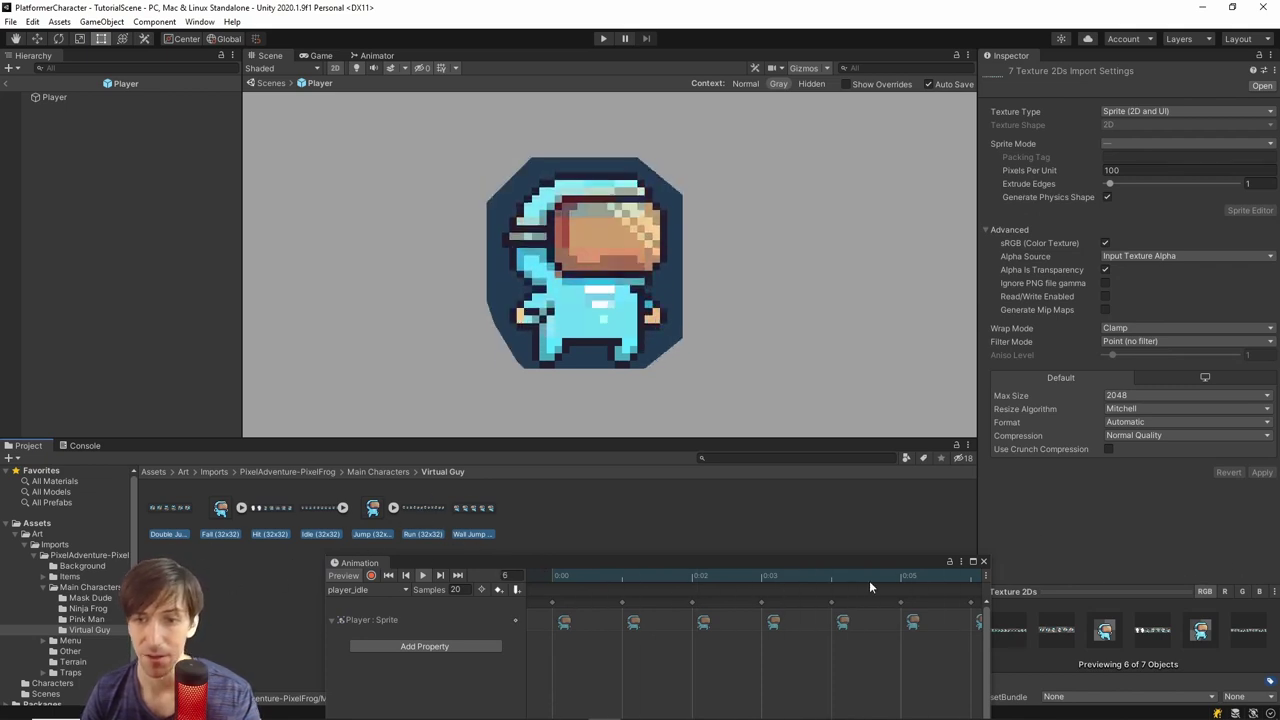
{"action": "left_click_drag", "start_coordinate": [852, 564], "coordinate": [727, 573]}
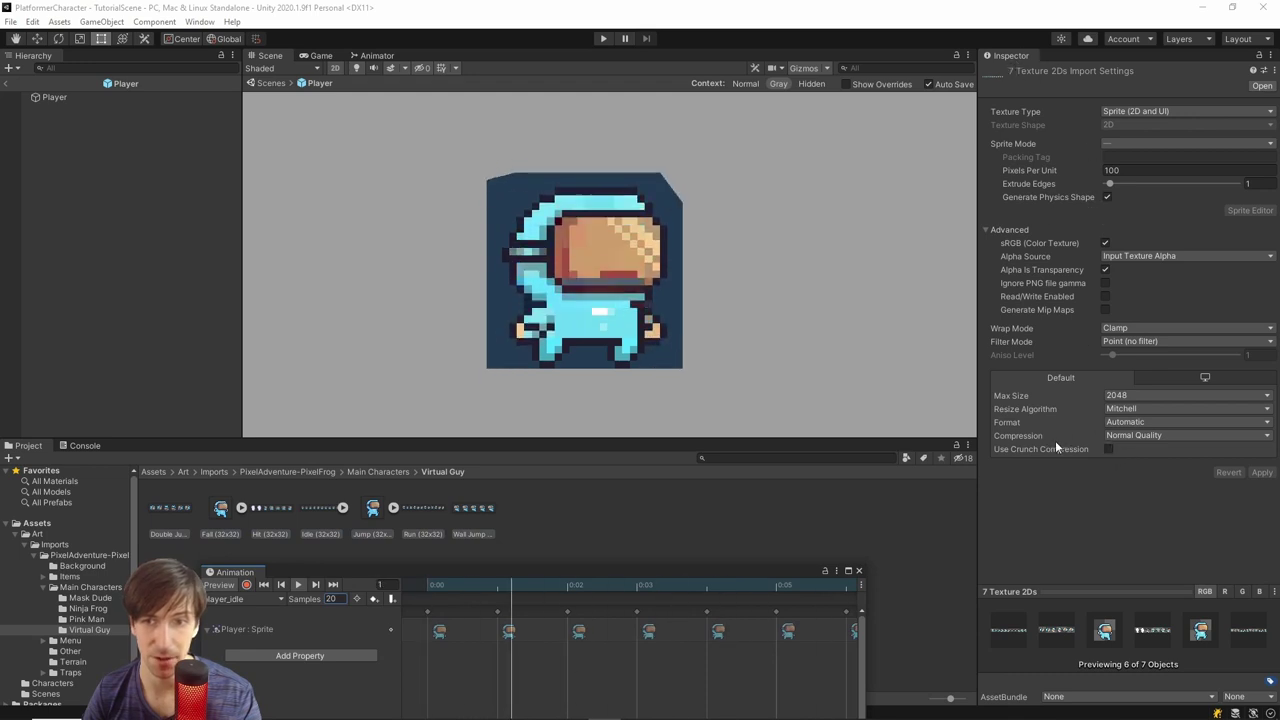
{"action": "left_click", "coordinate": [1158, 437]}
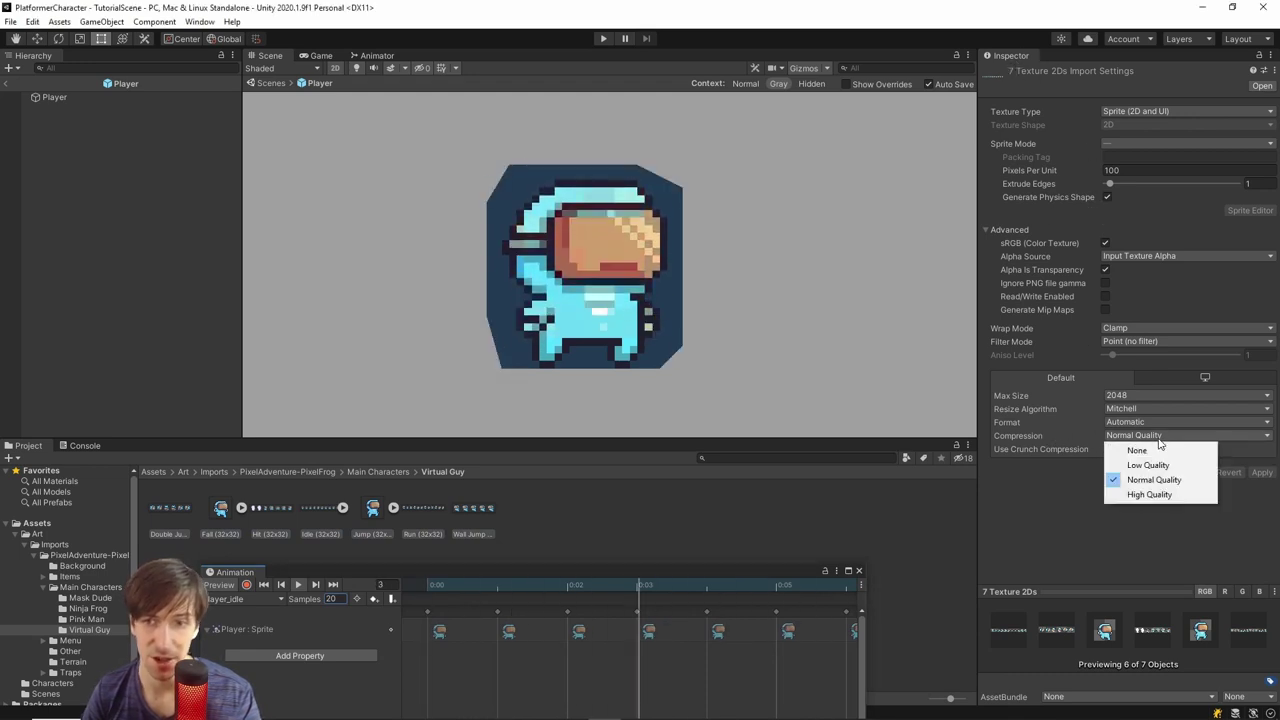
{"action": "left_click", "coordinate": [1155, 452]}
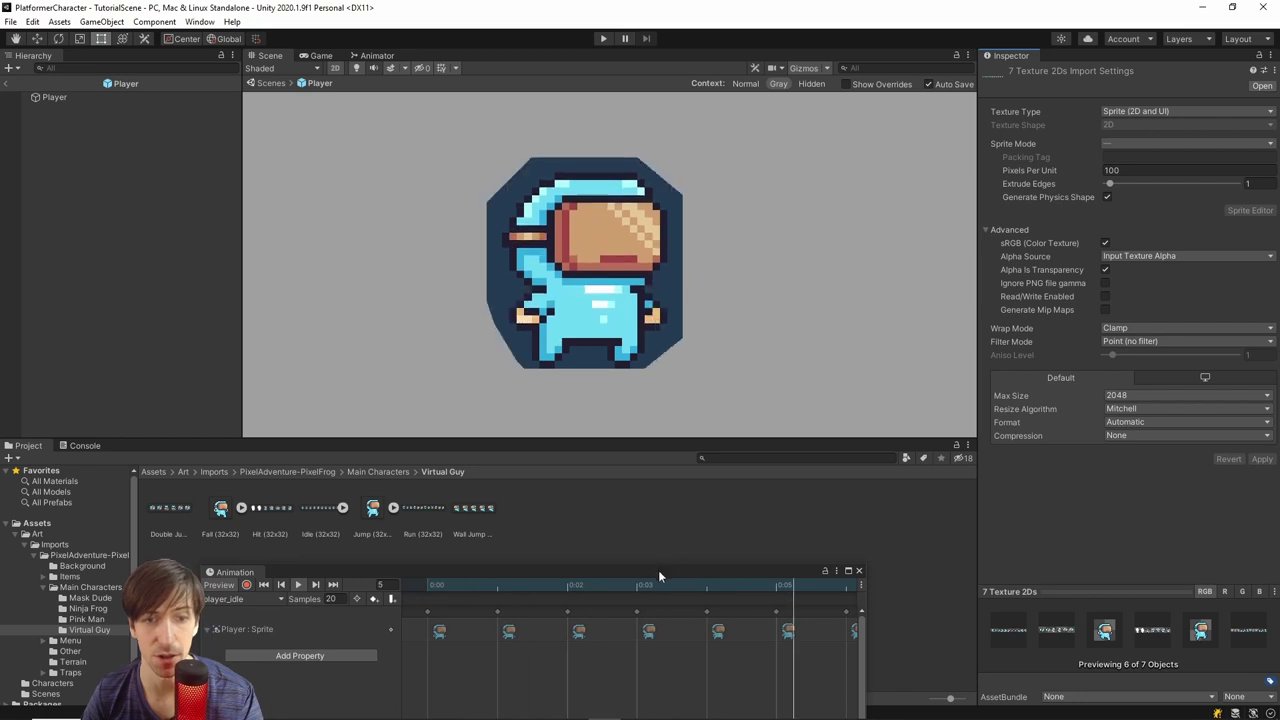
Close the Animation window and reposition the Entry and player_idle states in the Player_AC Animator graph
{"action": "left_click_drag", "start_coordinate": [658, 570], "coordinate": [876, 325]}
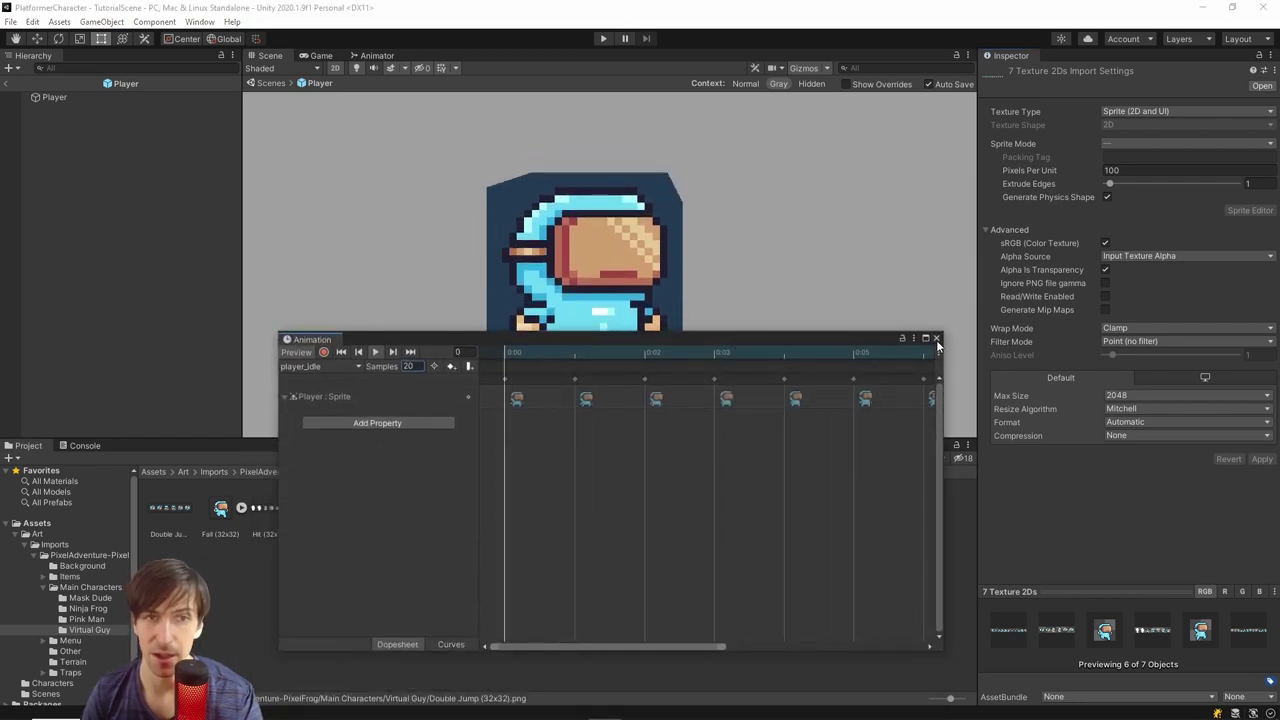
{"action": "left_click", "coordinate": [936, 338]}
{"action": "left_click", "coordinate": [372, 56]}
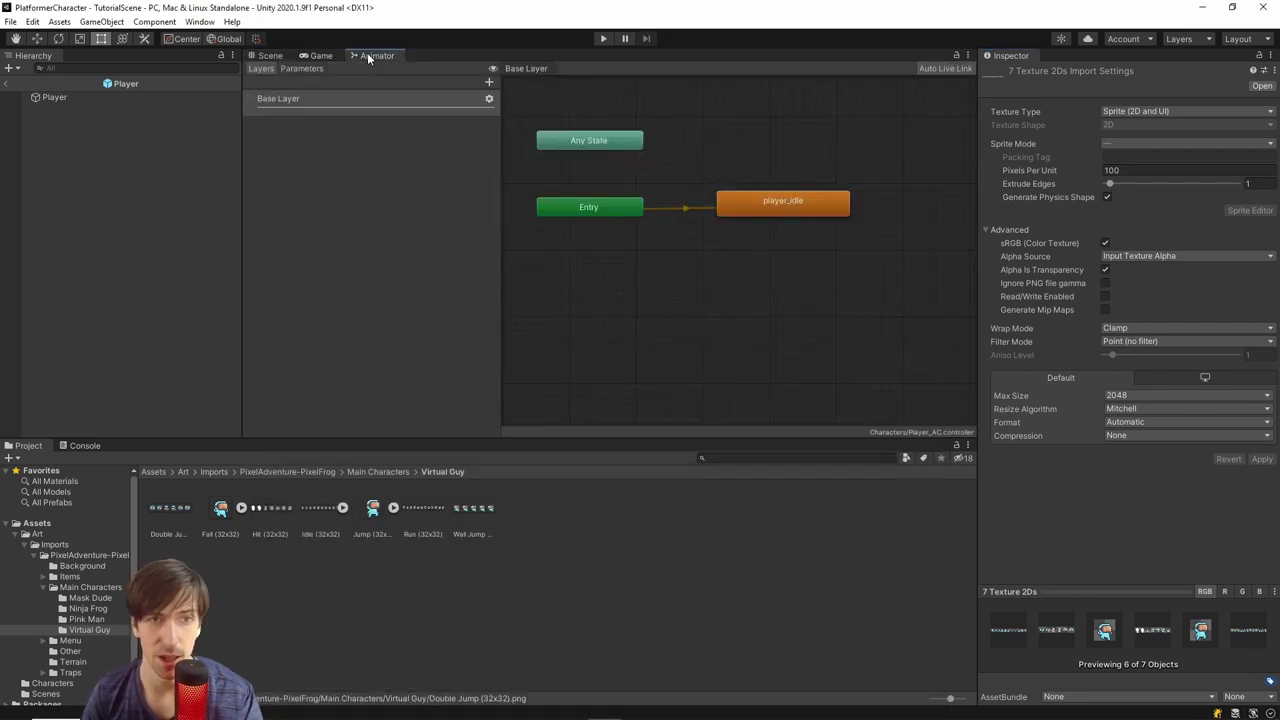
{"action": "left_click", "coordinate": [660, 222]}
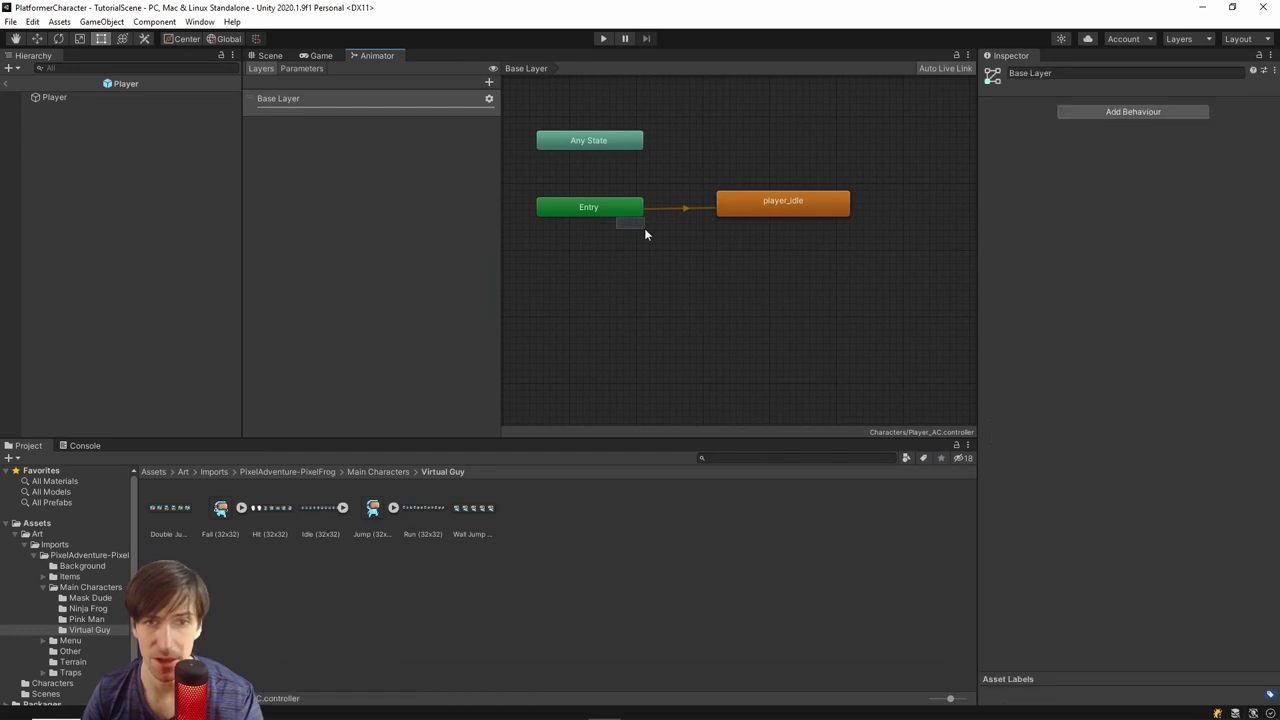
{"action": "left_click", "coordinate": [611, 210]}
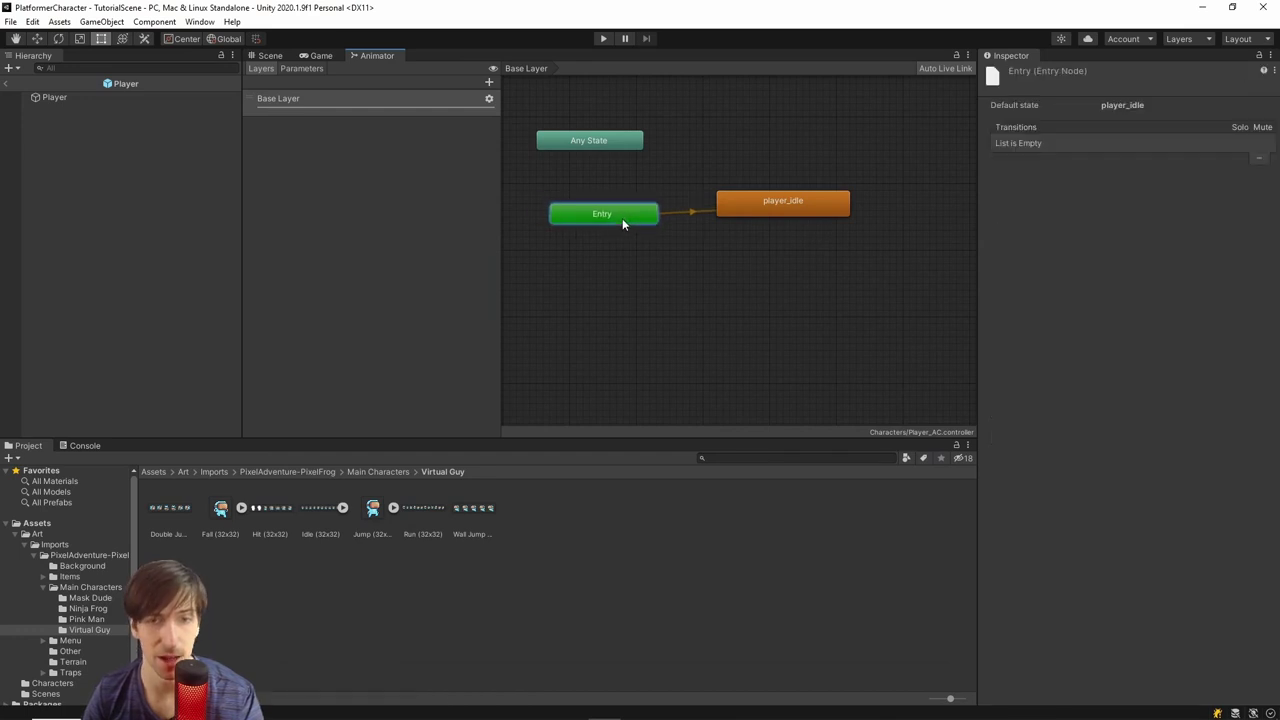
{"action": "mouse_move", "coordinate": [758, 213]}
{"action": "left_mouse_down"}
{"action": "mouse_move", "coordinate": [780, 222]}
{"action": "mouse_move", "coordinate": [763, 235]}
{"action": "left_mouse_up"}
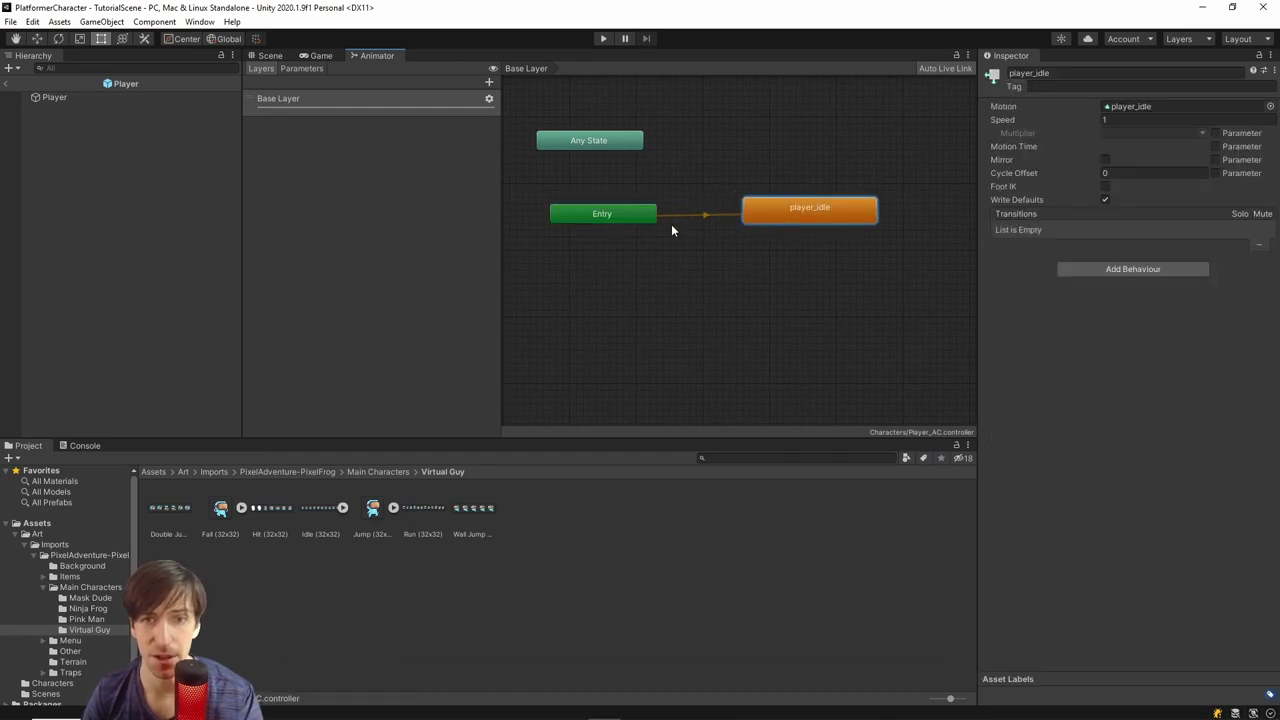
{"action": "middle_click_drag", "start_coordinate": [701, 211], "coordinate": [703, 297]}
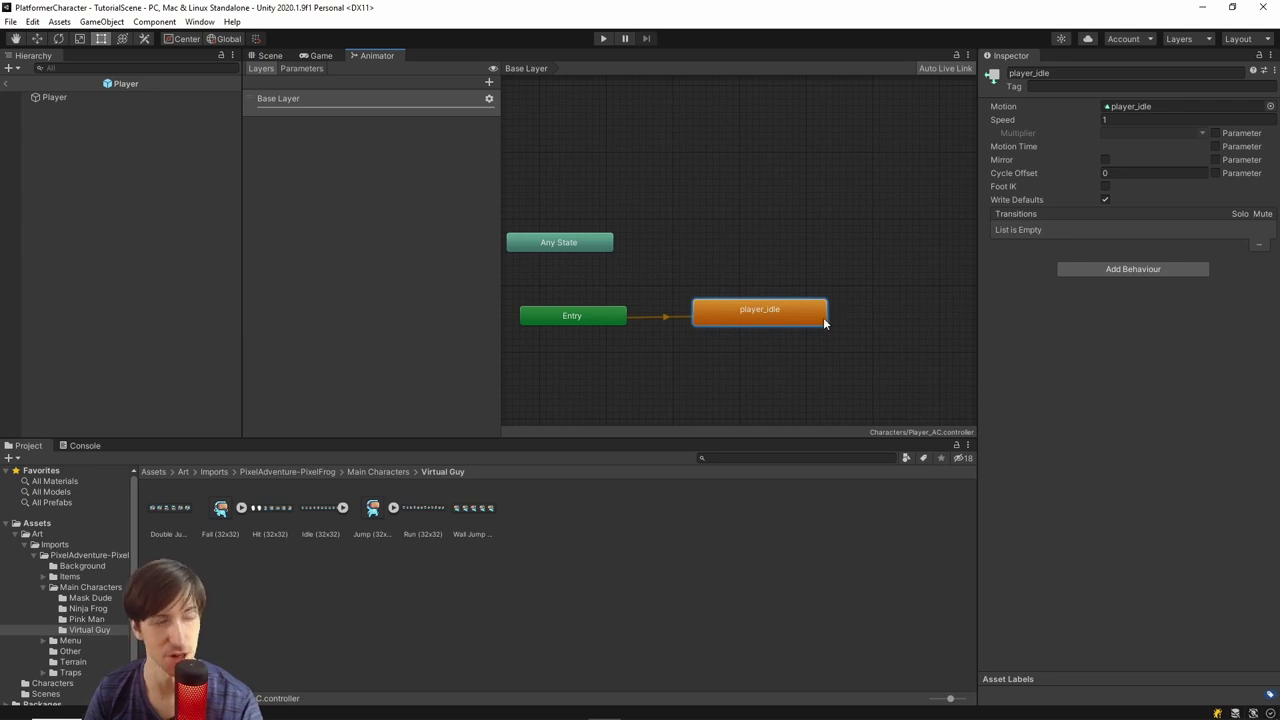
Slice the Run (32x32) sprite sheet using Grid By Cell Count with 12 columns and 1 row
{"action": "left_click", "coordinate": [271, 56]}
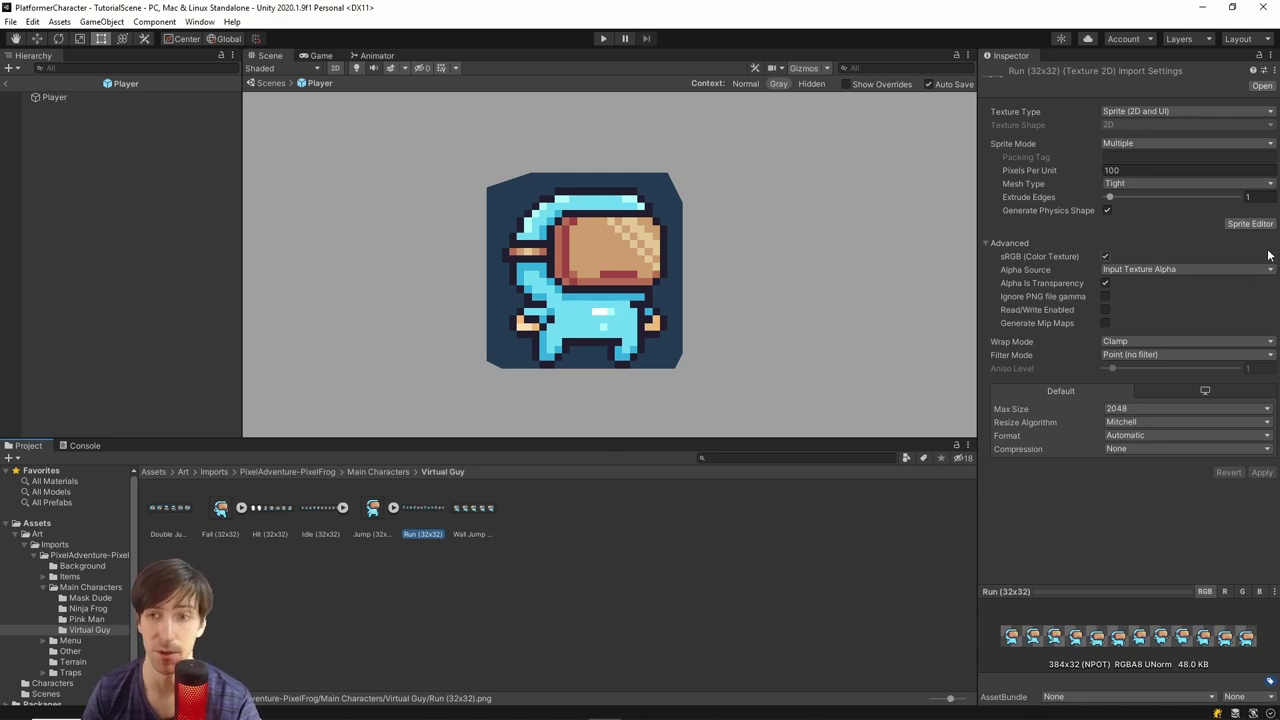
{"action": "left_click", "coordinate": [1250, 223]}
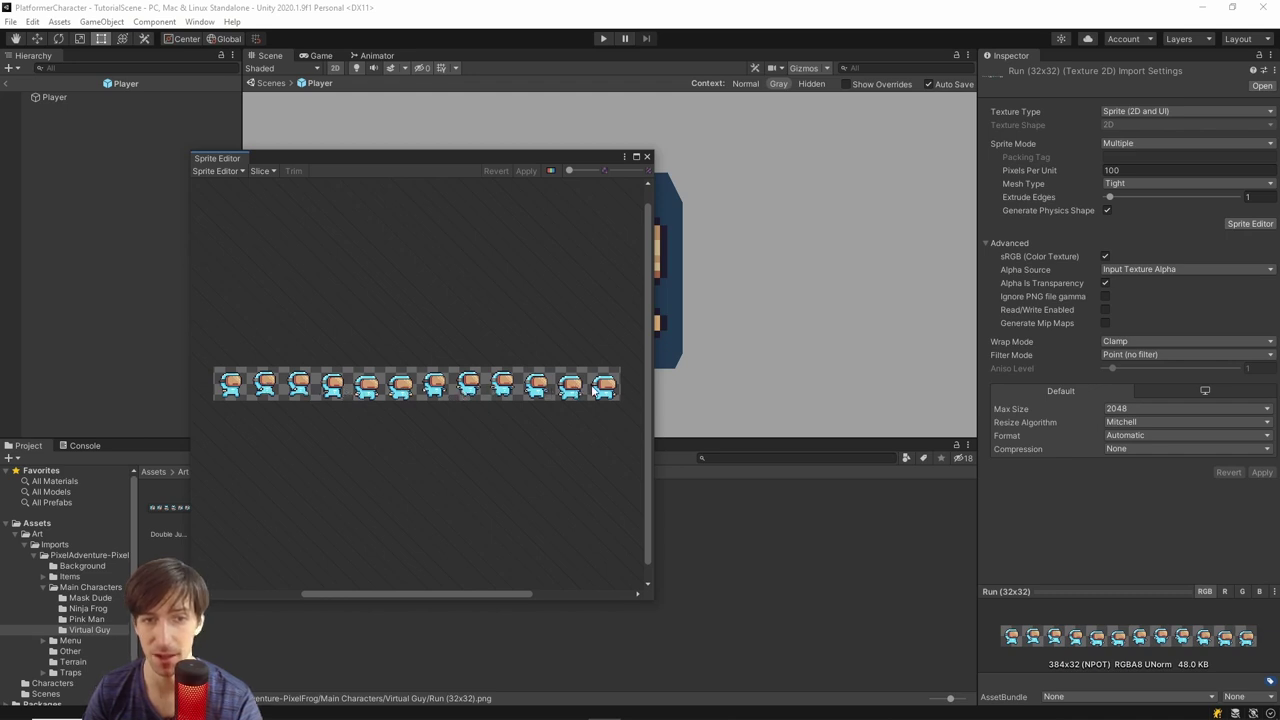
{"action": "left_click", "coordinate": [268, 172]}
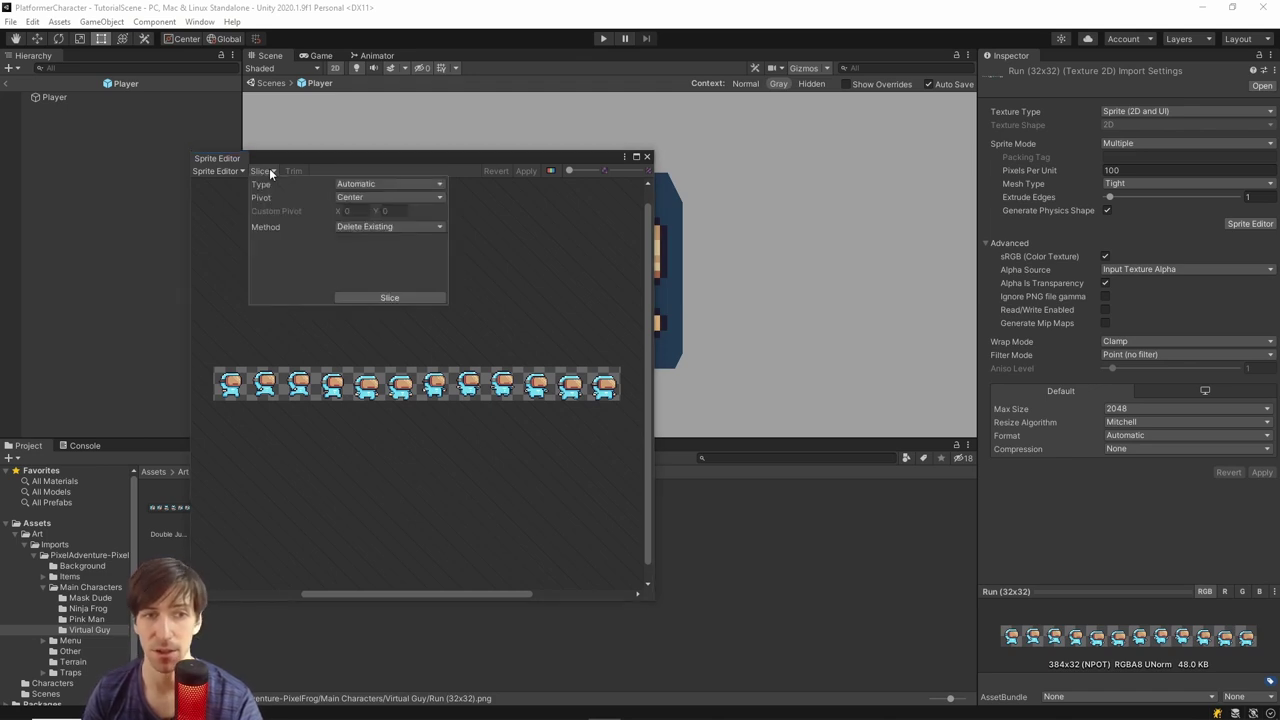
{"action": "left_click", "coordinate": [357, 185]}
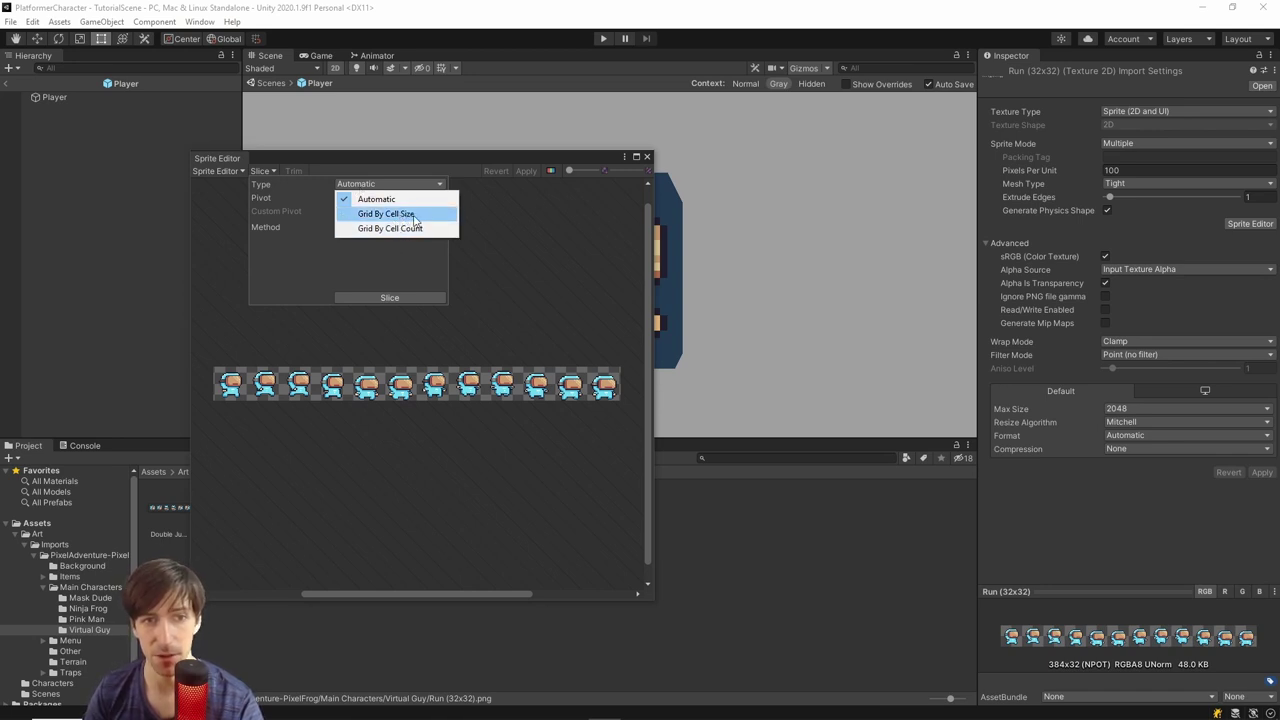
{"action": "left_click", "coordinate": [430, 230]}
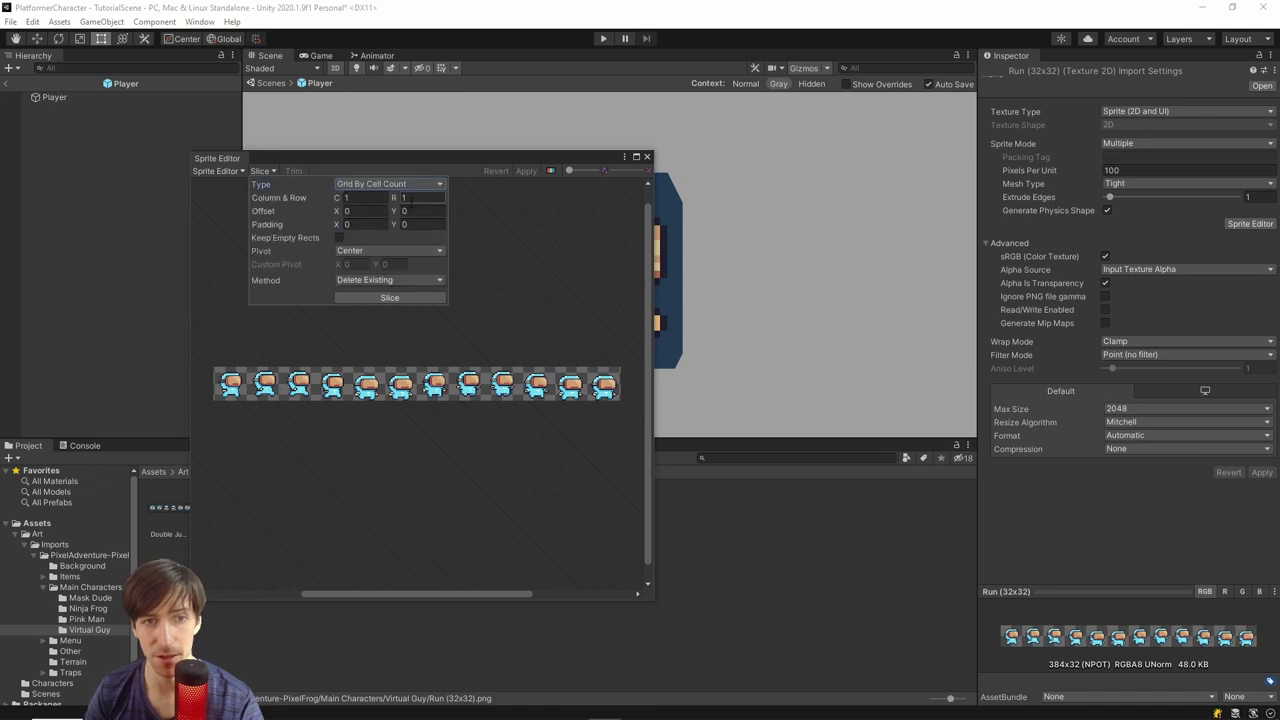
{"action": "type", "text": "12"}
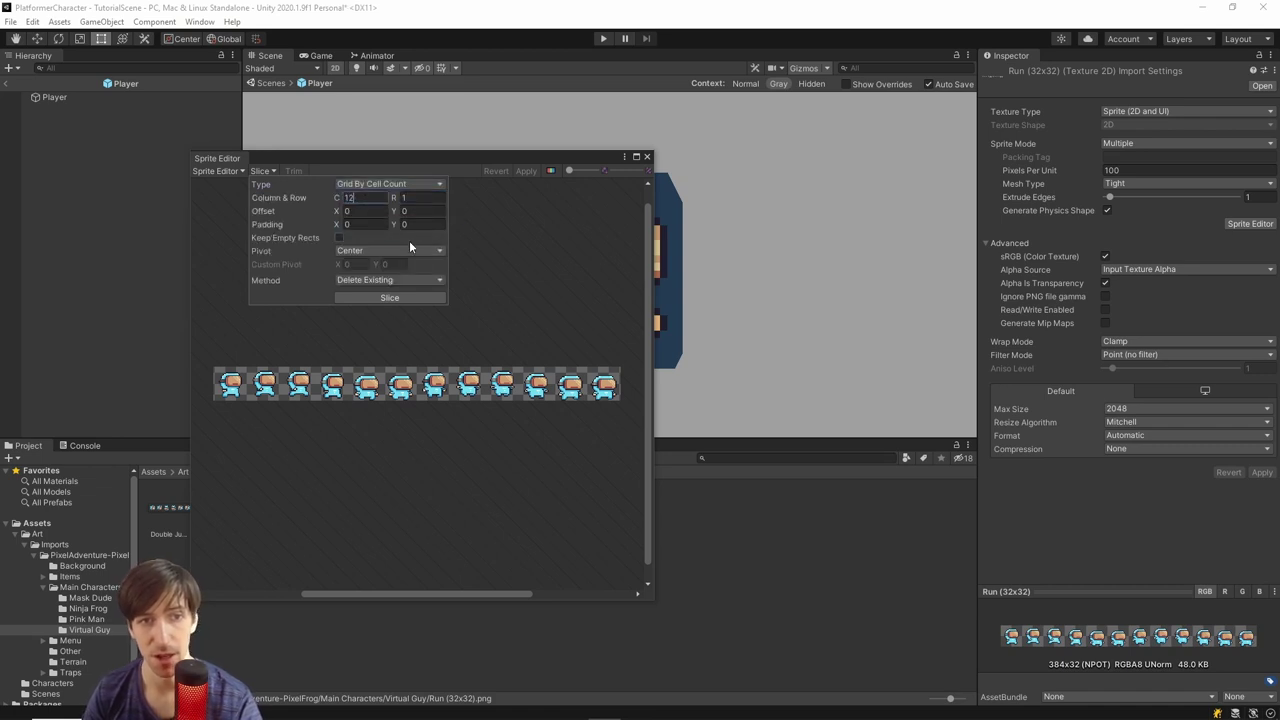
{"action": "left_click", "coordinate": [389, 297]}
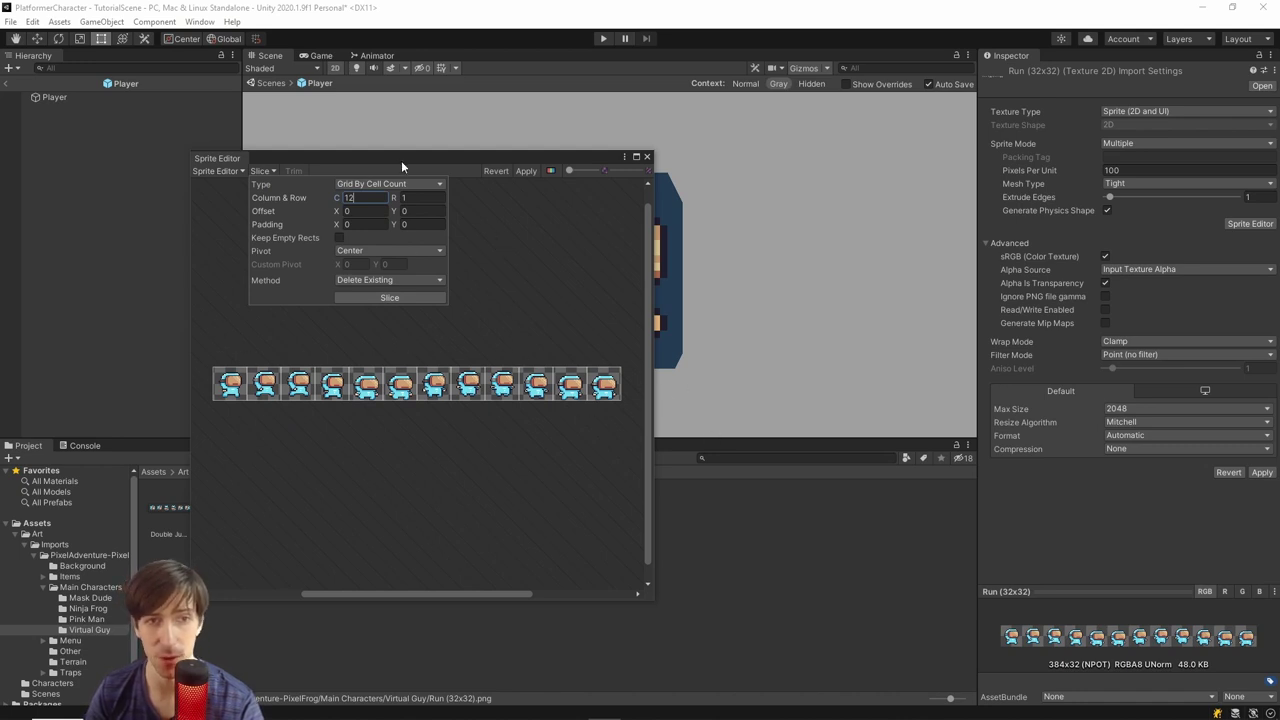
Examine the Grid By Cell Size slicing settings and the individual Run (32x32) slices, returning the slice type to Grid By Cell Count
{"action": "left_click", "coordinate": [413, 184]}
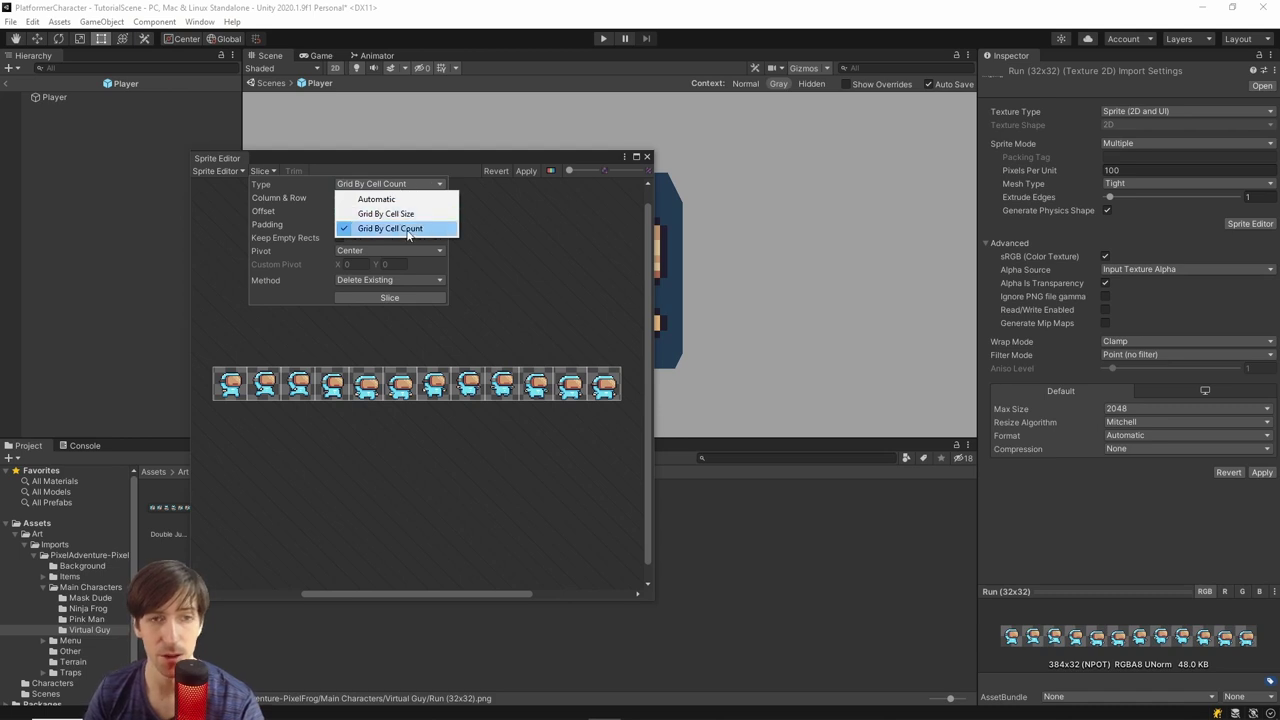
{"action": "left_click", "coordinate": [380, 213]}
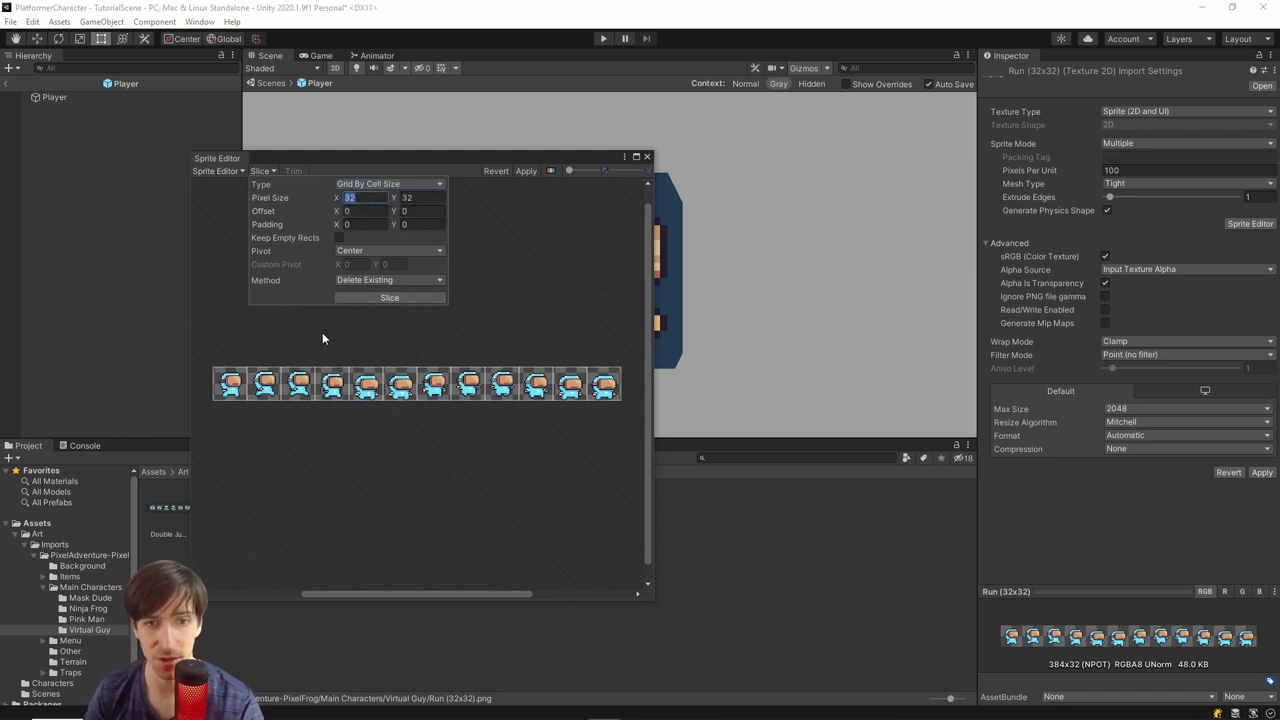
{"action": "left_click", "coordinate": [233, 390]}
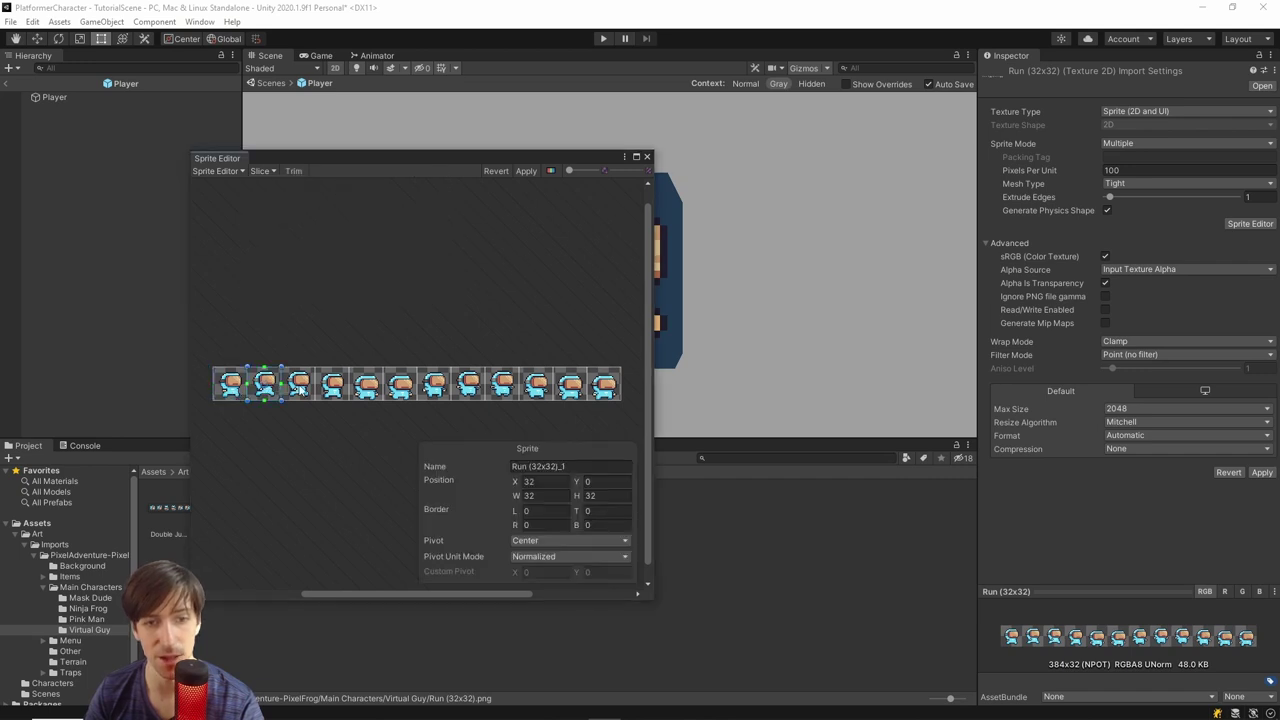
{"action": "left_click", "coordinate": [262, 171]}
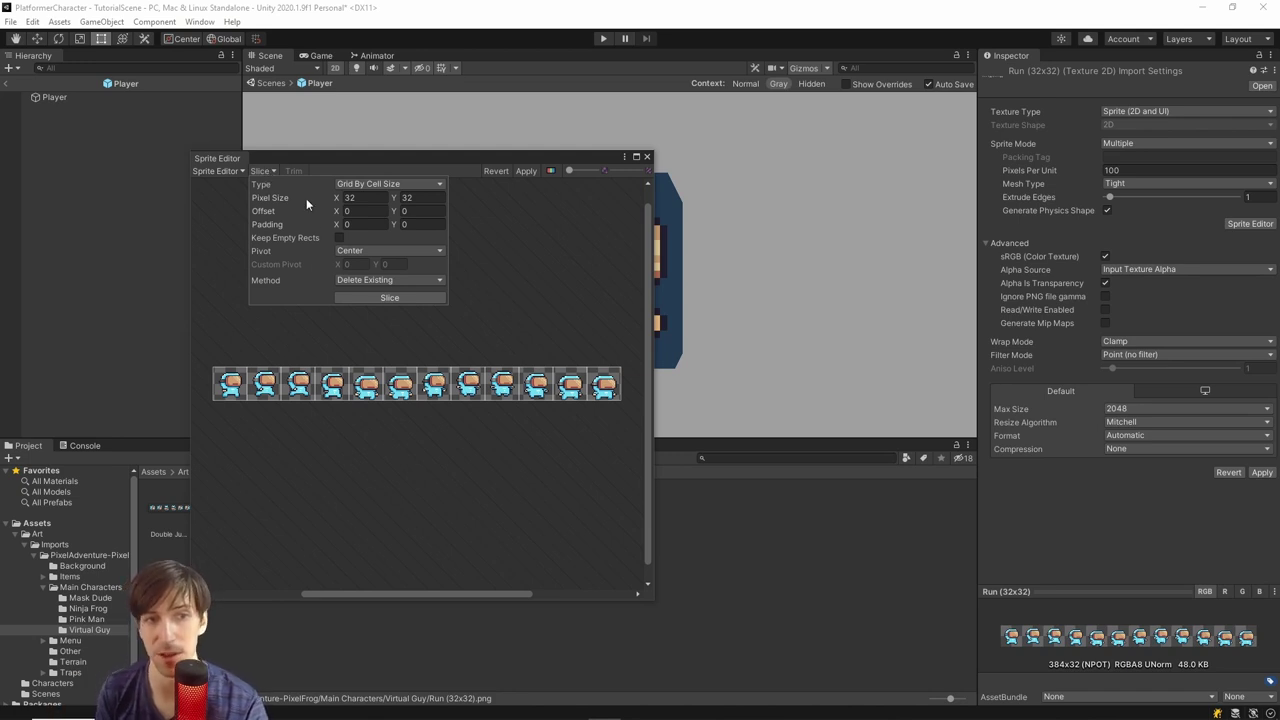
{"action": "left_click", "coordinate": [388, 184]}
{"action": "left_click", "coordinate": [385, 226]}
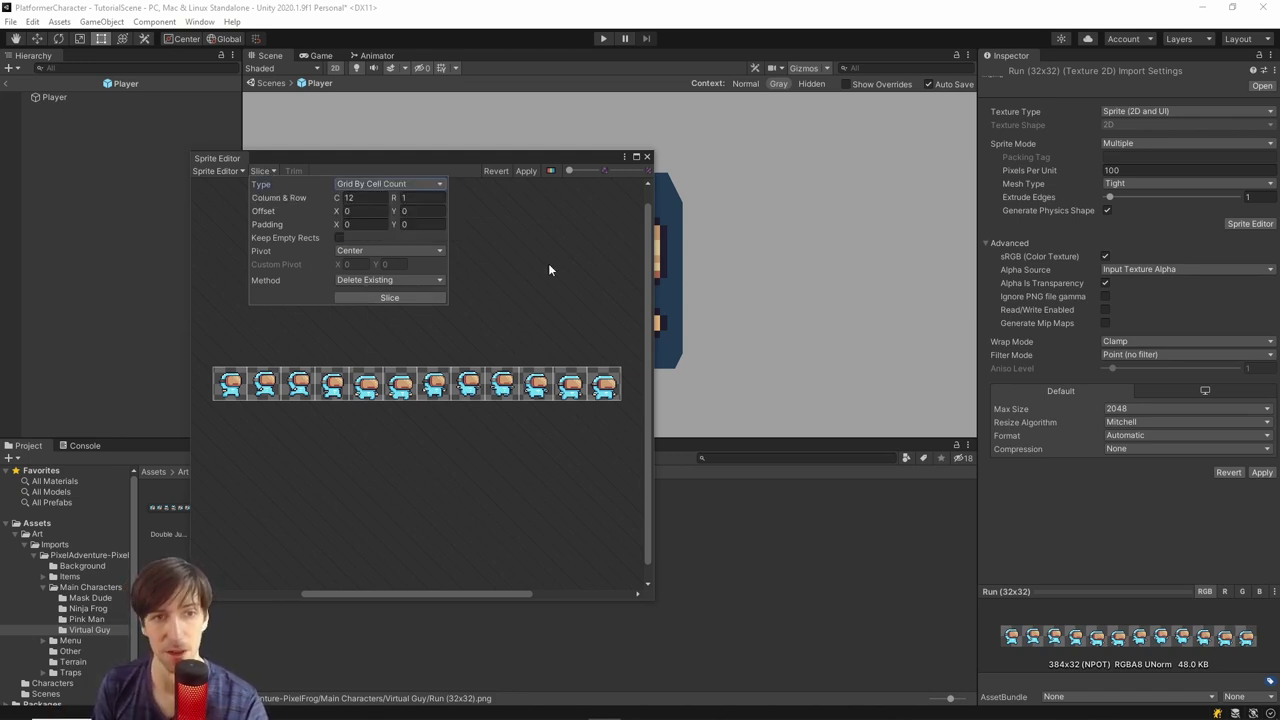
{"action": "left_click", "coordinate": [511, 240]}
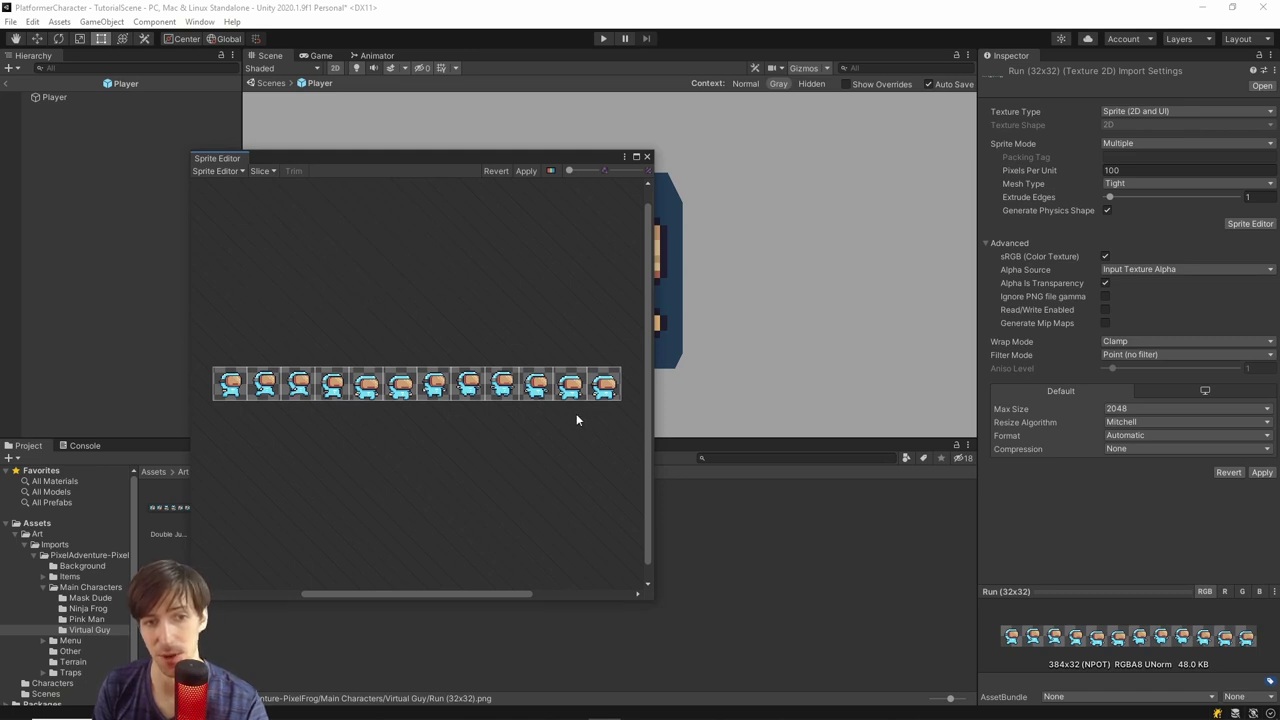
Apply the Run (32x32) slices, close the Sprite Editor and expand the sheet's frames in the Virtual Guy folder
{"action": "left_click", "coordinate": [527, 171]}
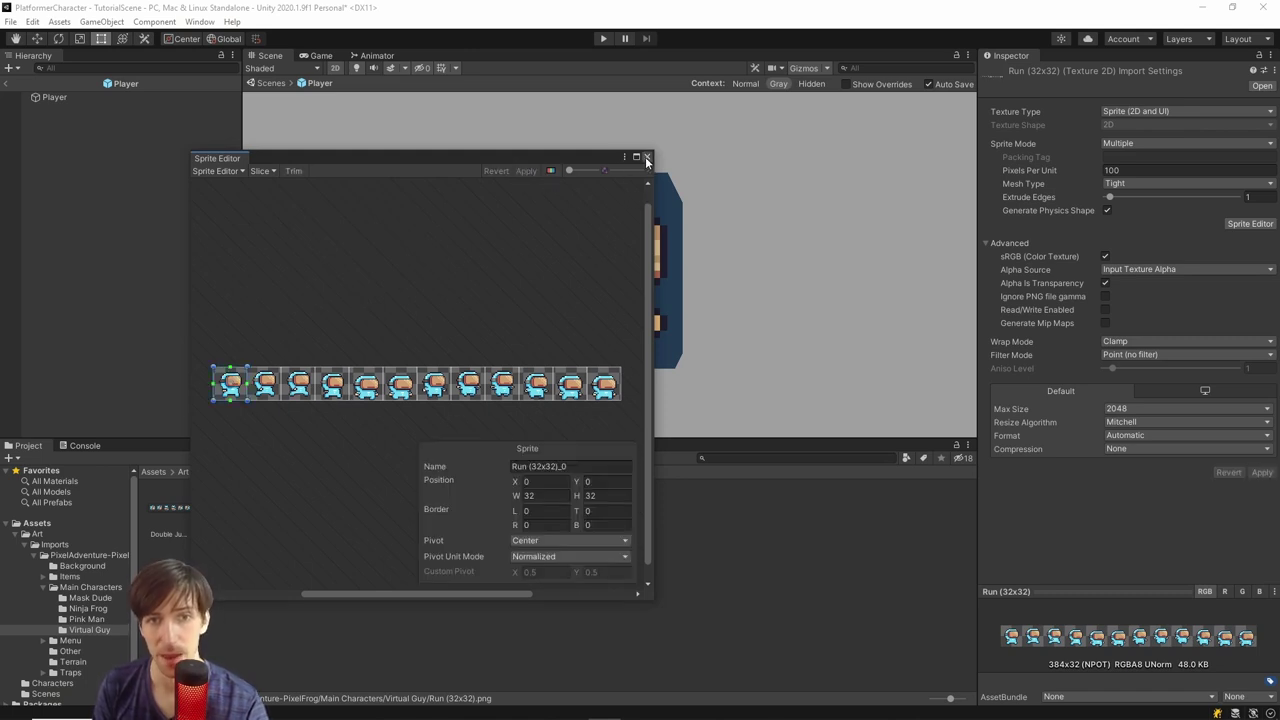
{"action": "left_click", "coordinate": [647, 156]}
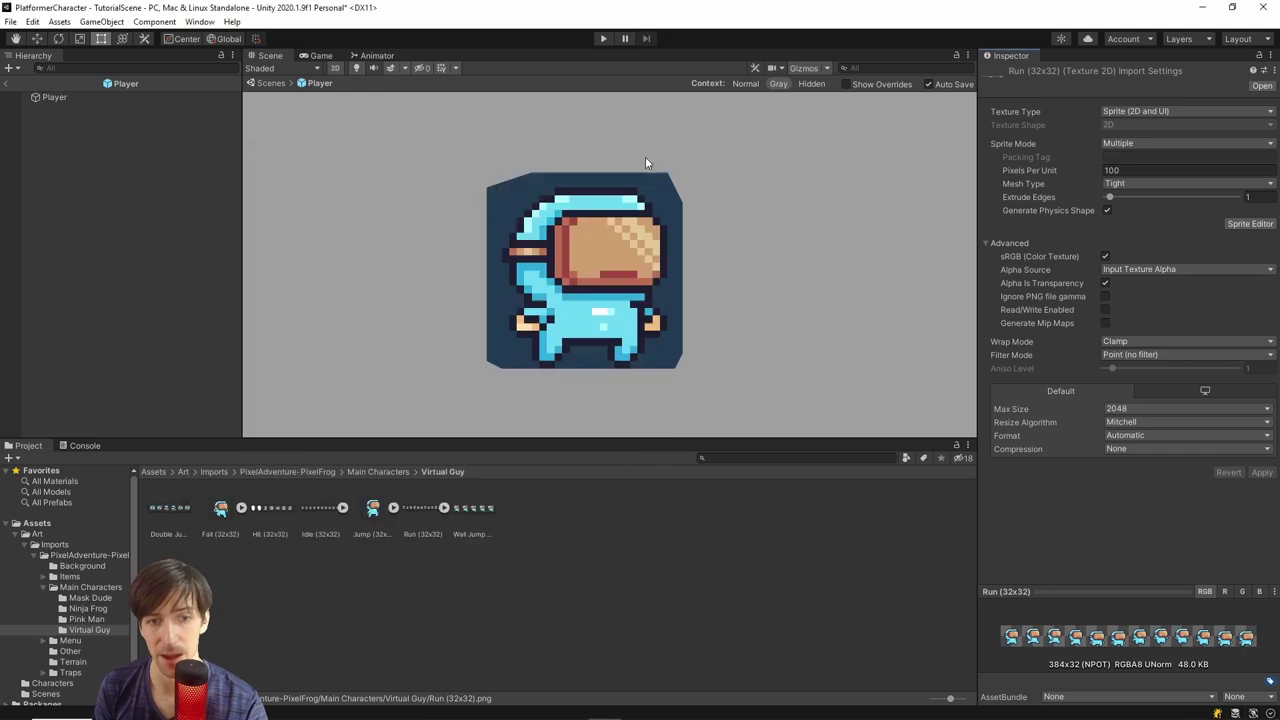
{"action": "left_click", "coordinate": [445, 508]}
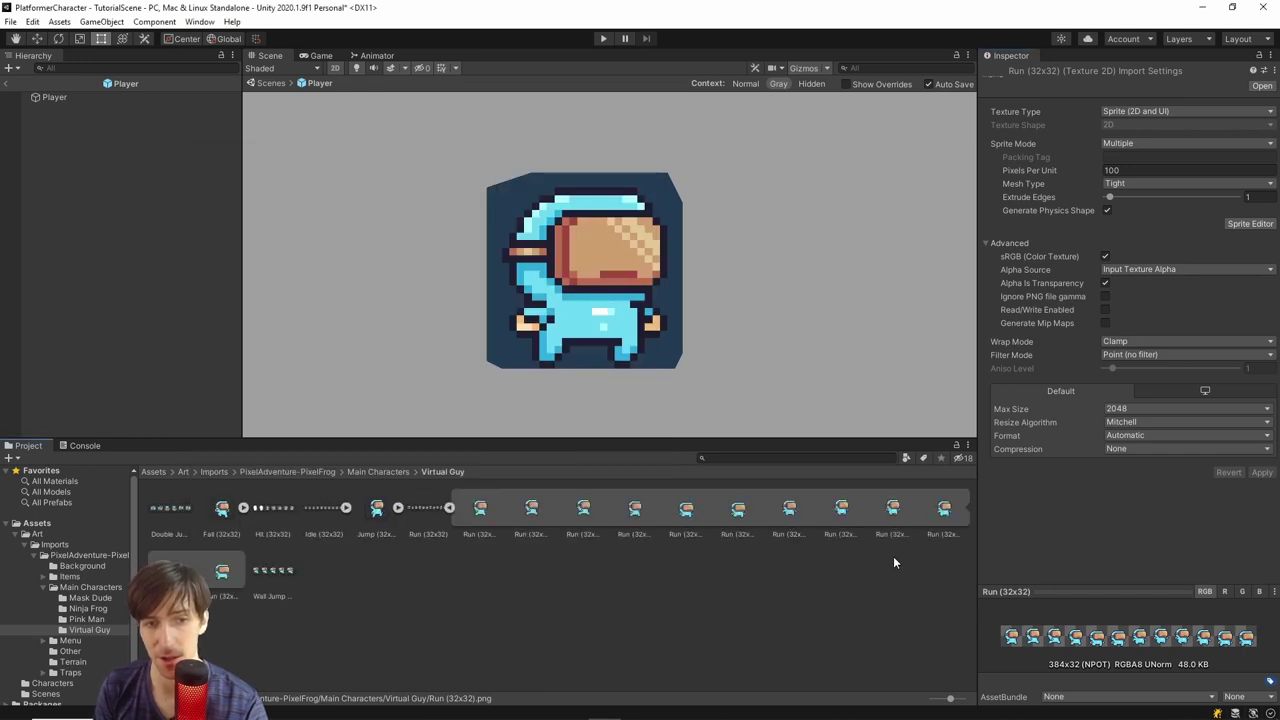
Create a new animation clip named player_run for the Player and show the Characters folder where it is saved
{"action": "left_click", "coordinate": [54, 98]}
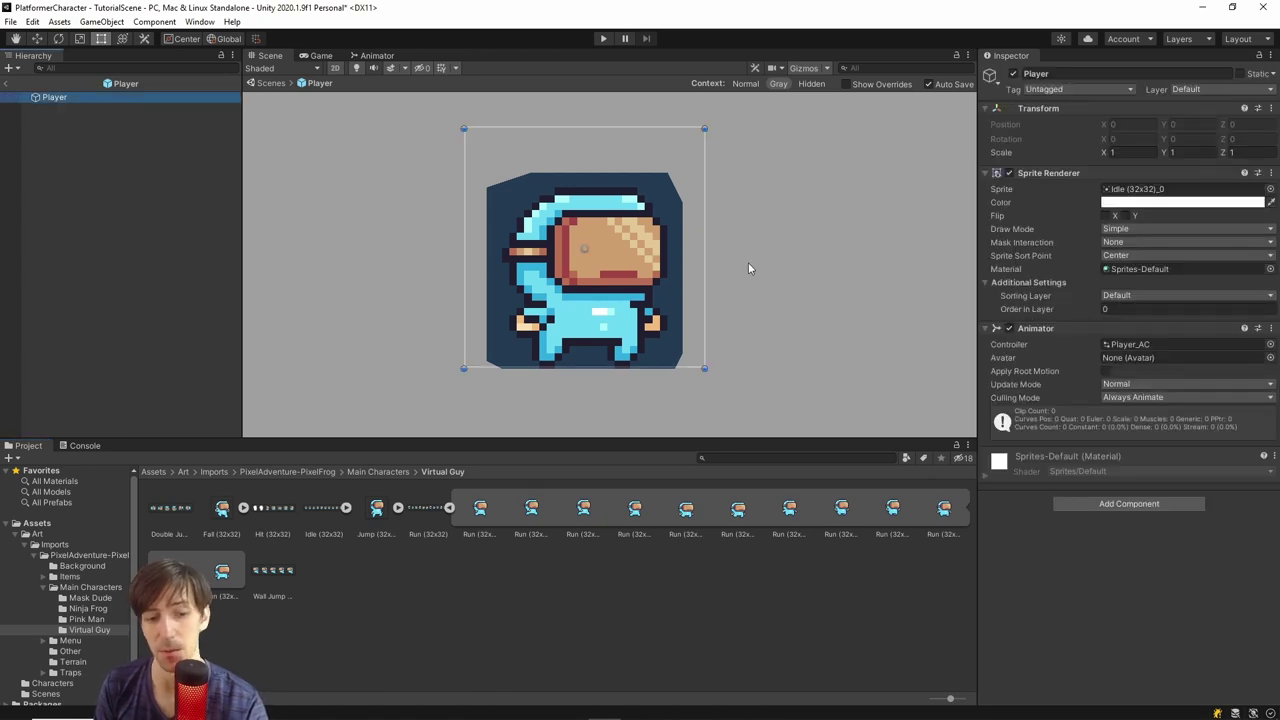
{"action": "key", "text": "ctrl+6"}
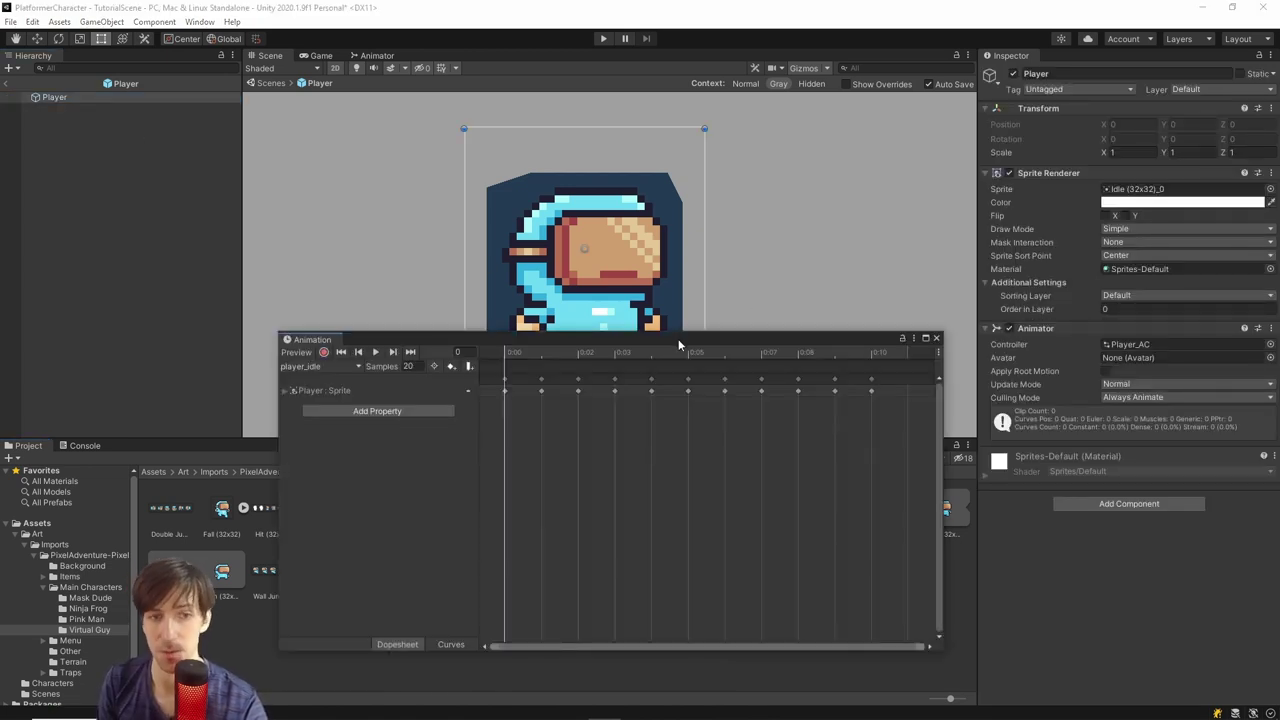
{"action": "left_click_drag", "start_coordinate": [675, 345], "coordinate": [711, 135]}
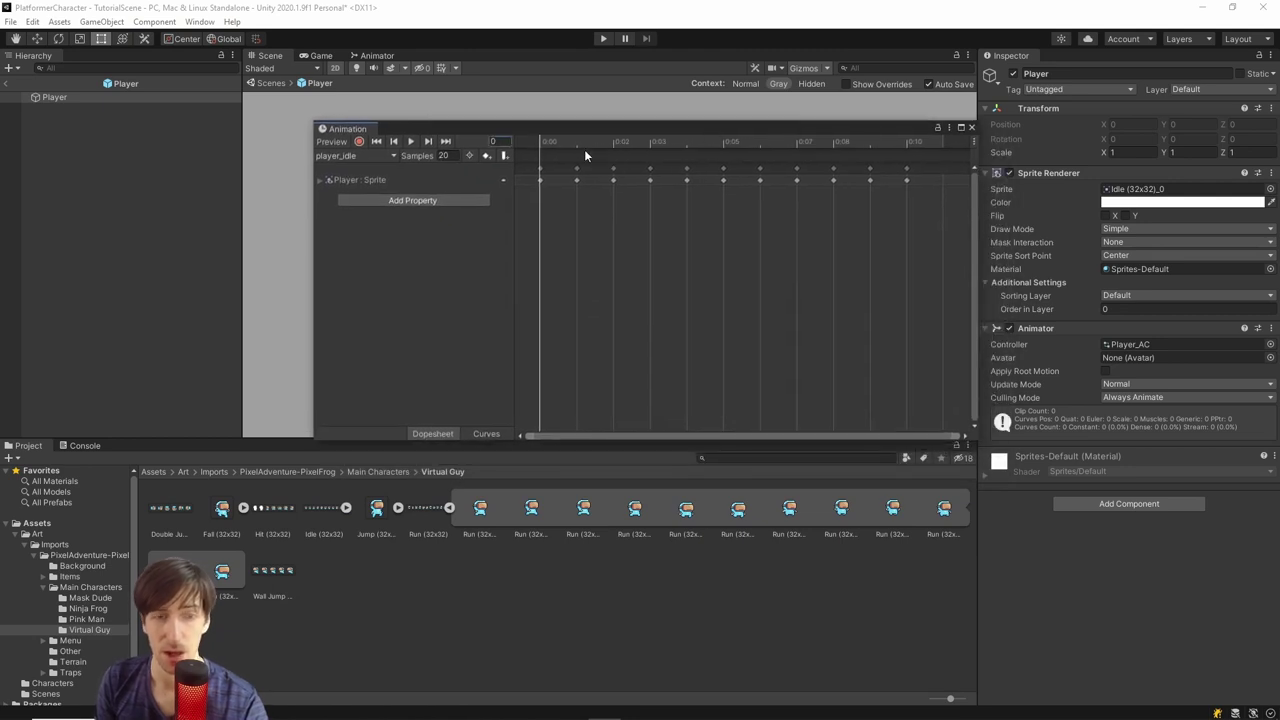
{"action": "left_click", "coordinate": [374, 154]}
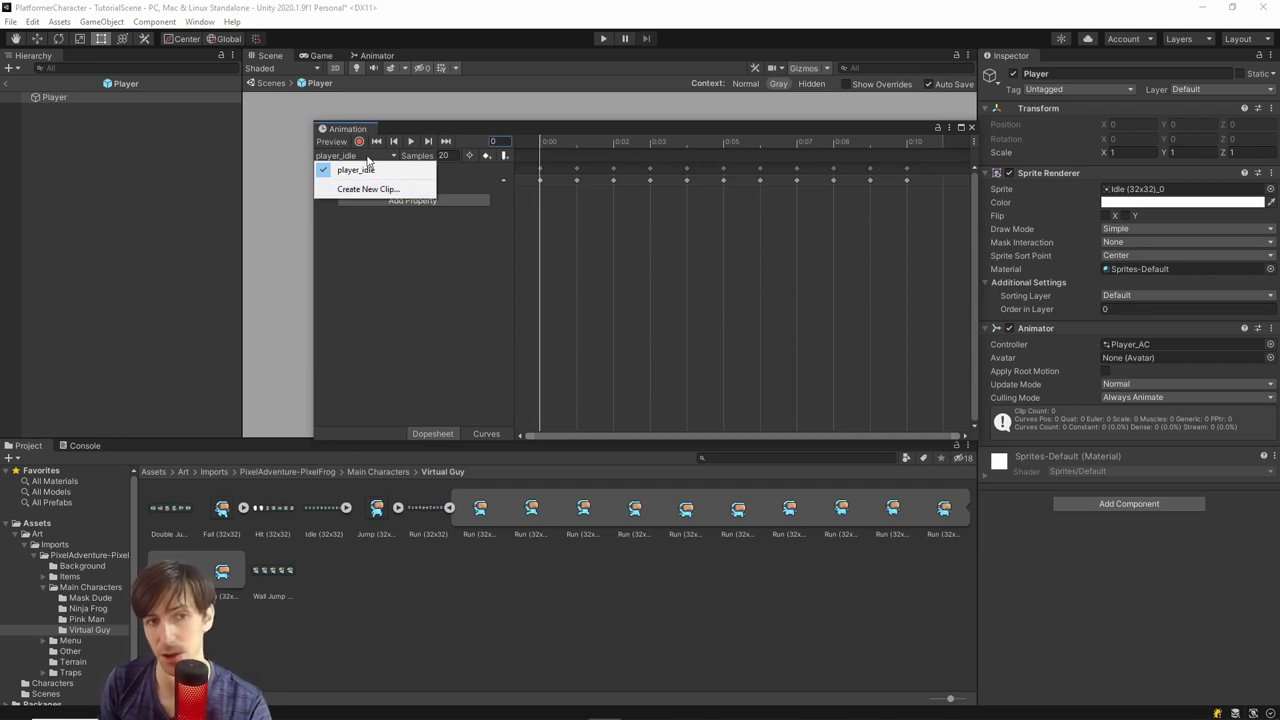
{"action": "left_click", "coordinate": [387, 188]}
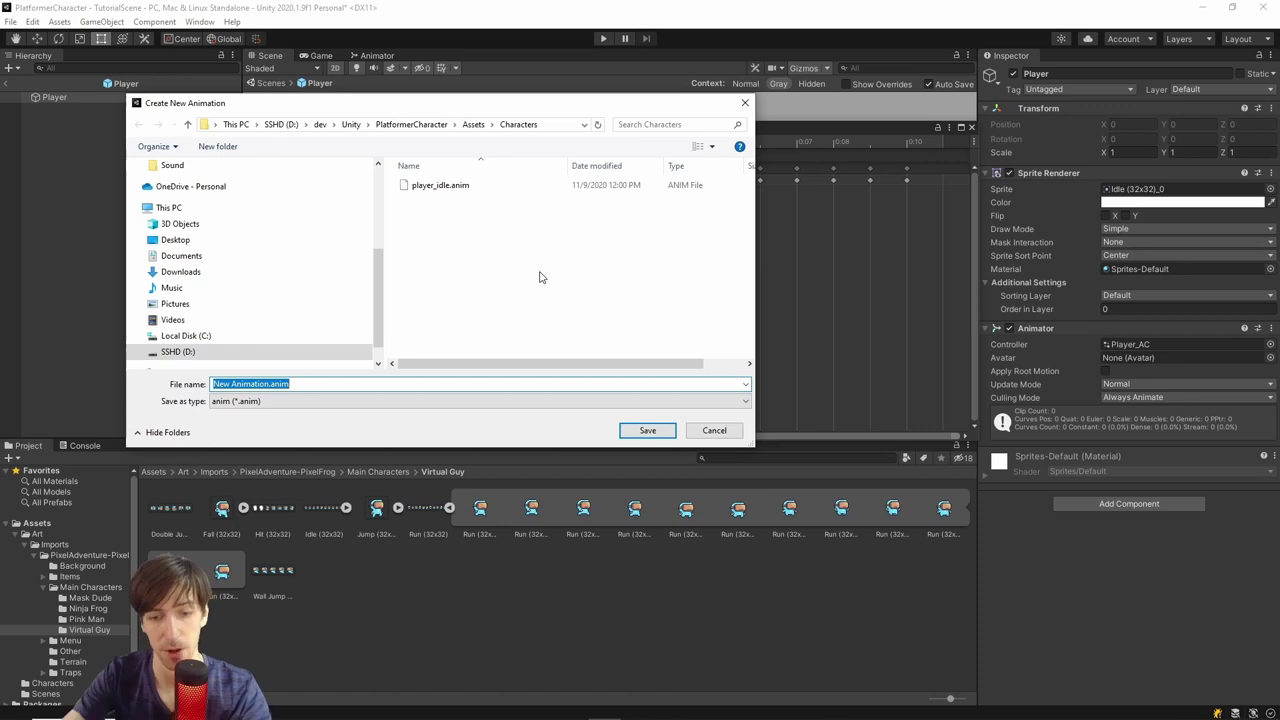
{"action": "type", "text": "player_run"}
{"action": "key", "text": "Return"}
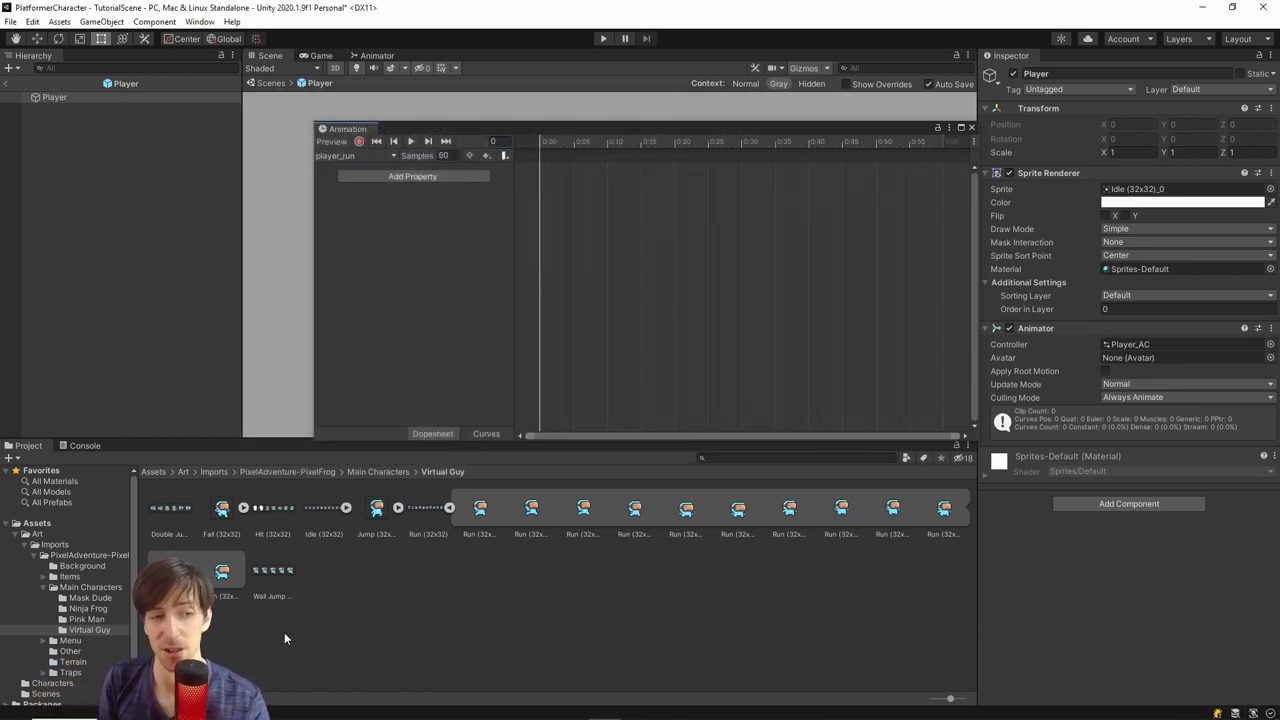
{"action": "scroll", "coordinate": [70, 680], "scroll_direction": "down", "scroll_amount": 1}
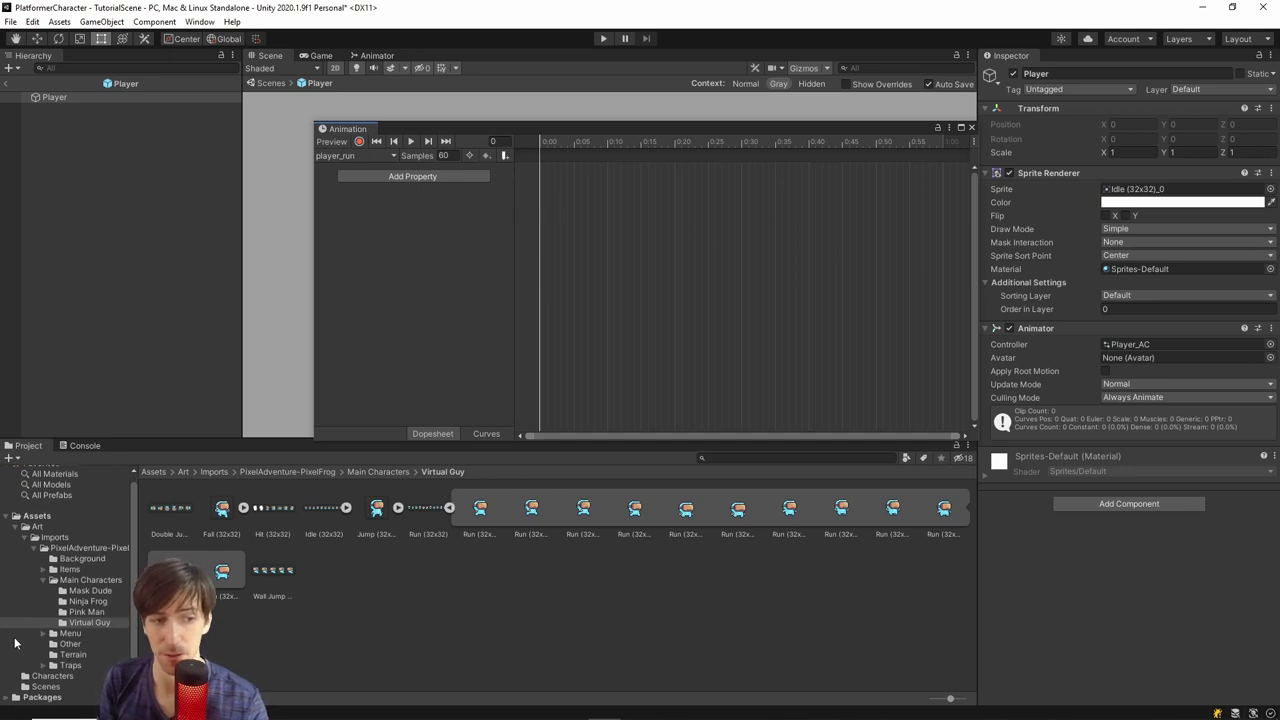
{"action": "left_click", "coordinate": [70, 679]}
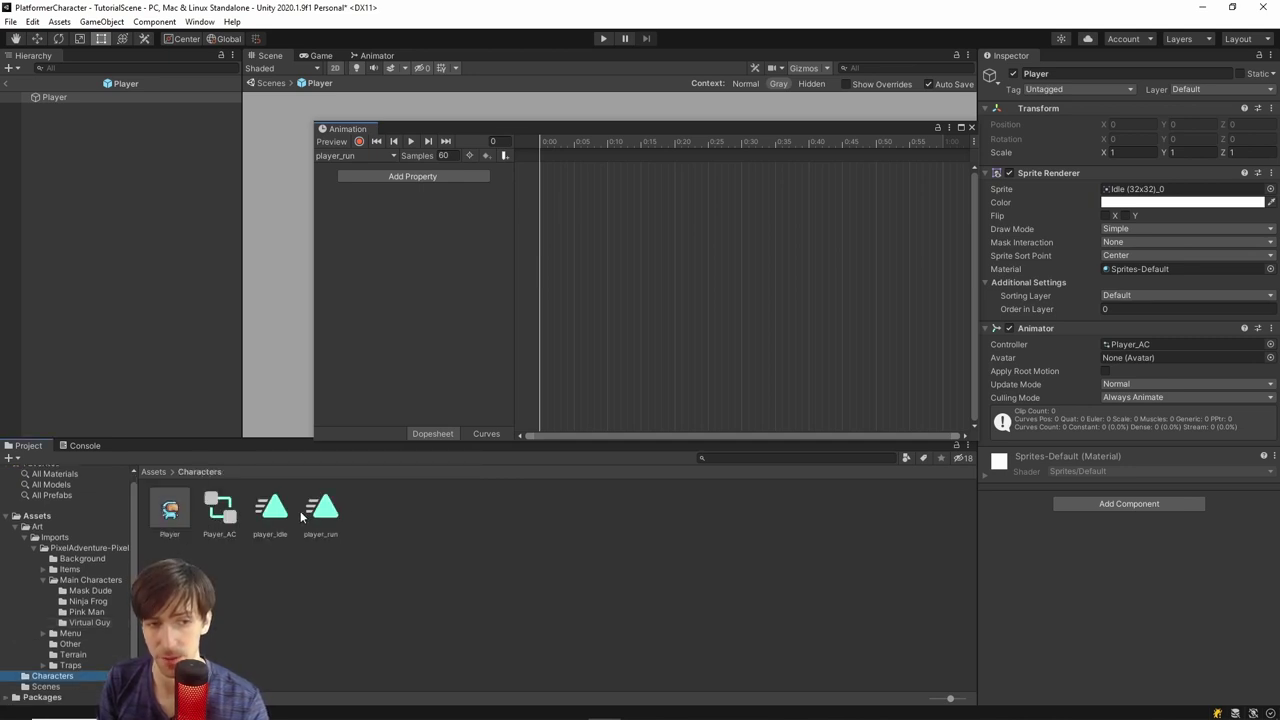
Add all 12 Run (32x32) frames from the Virtual Guy folder to the player_run clip's timeline
{"action": "left_click", "coordinate": [428, 546]}
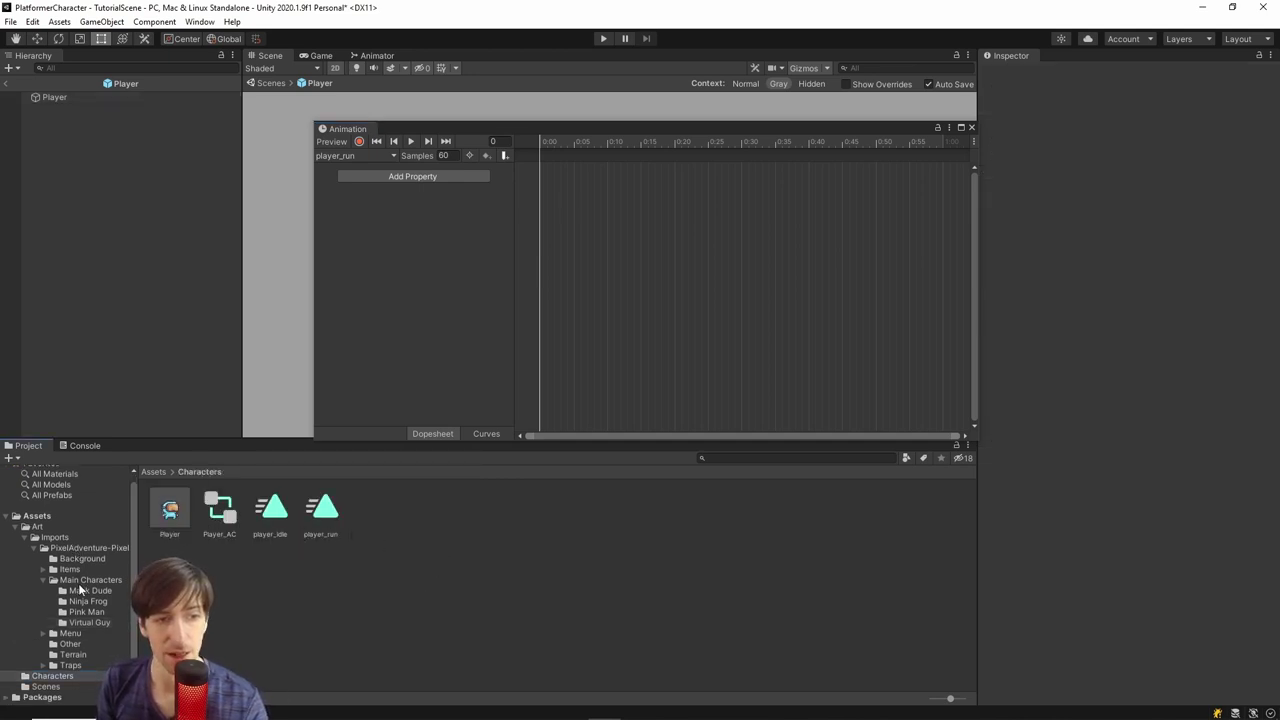
{"action": "left_click", "coordinate": [100, 623]}
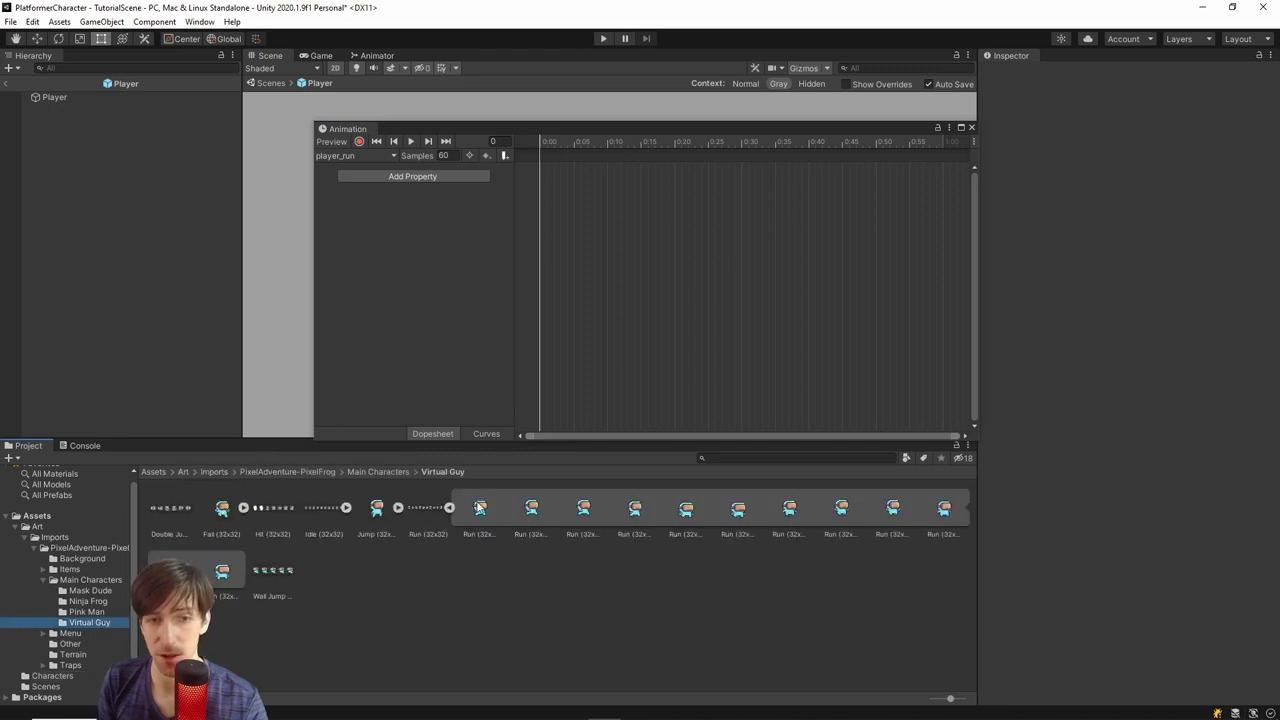
{"action": "left_click", "coordinate": [480, 508]}
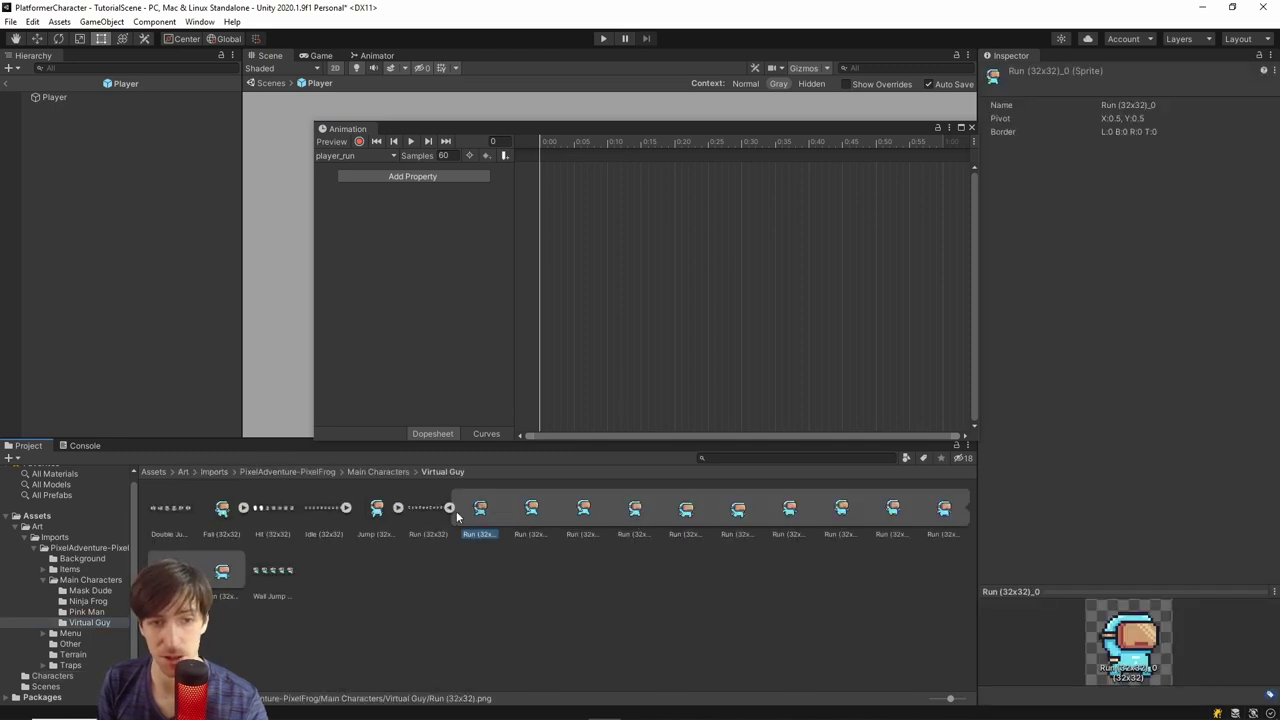
{"action": "left_click", "coordinate": [230, 570], "text": "shift"}
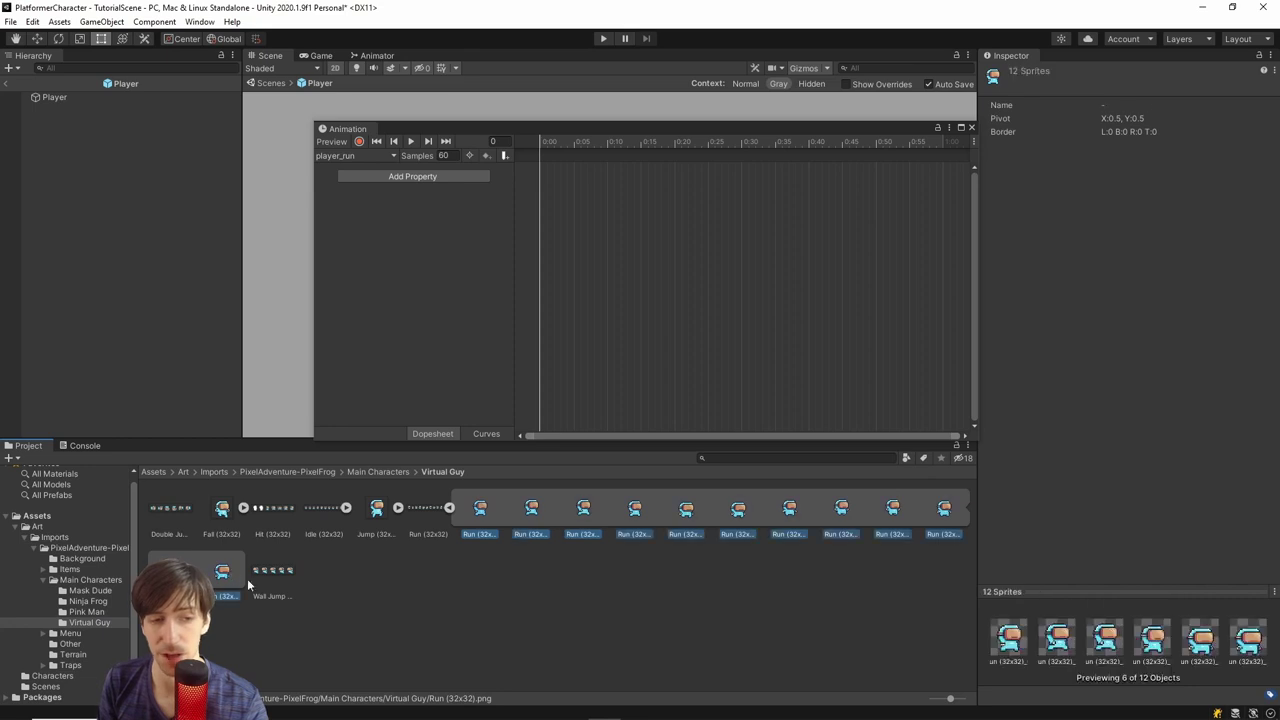
{"action": "left_click_drag", "start_coordinate": [543, 503], "coordinate": [543, 185]}
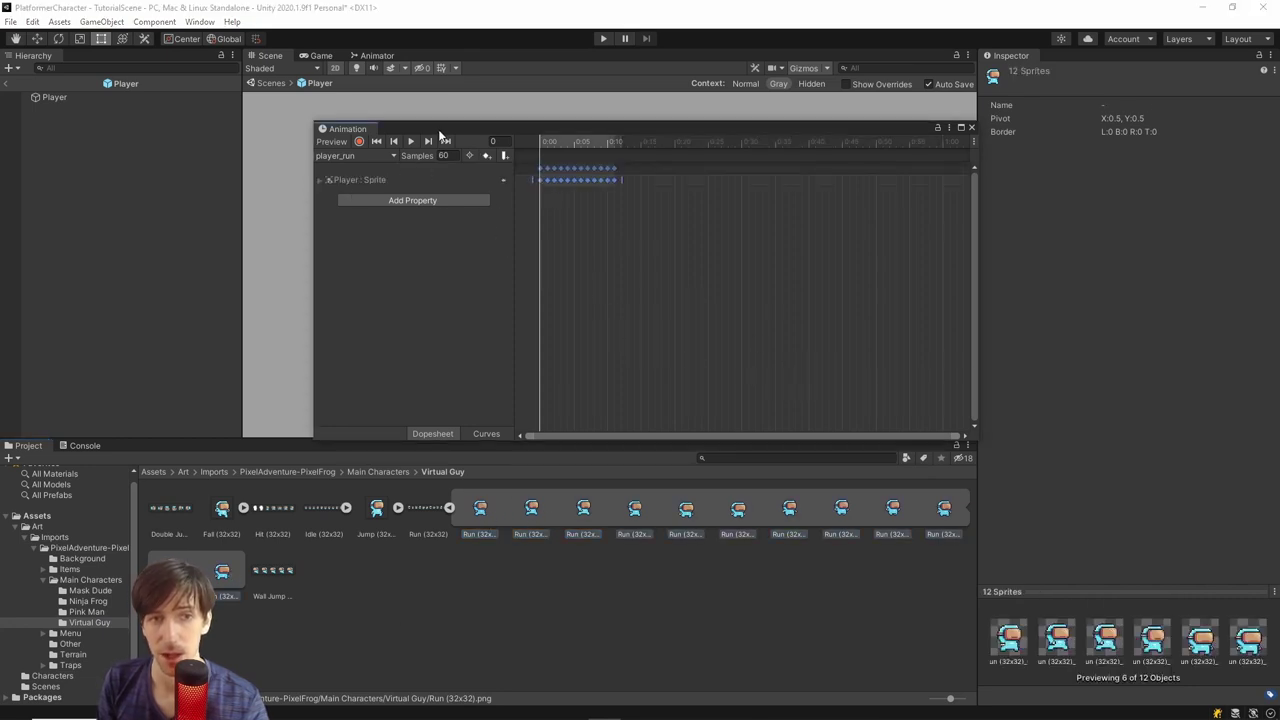
Move the Animation window clear of the character and preview the player_run clip on the Player
{"action": "left_click_drag", "start_coordinate": [403, 134], "coordinate": [343, 391]}
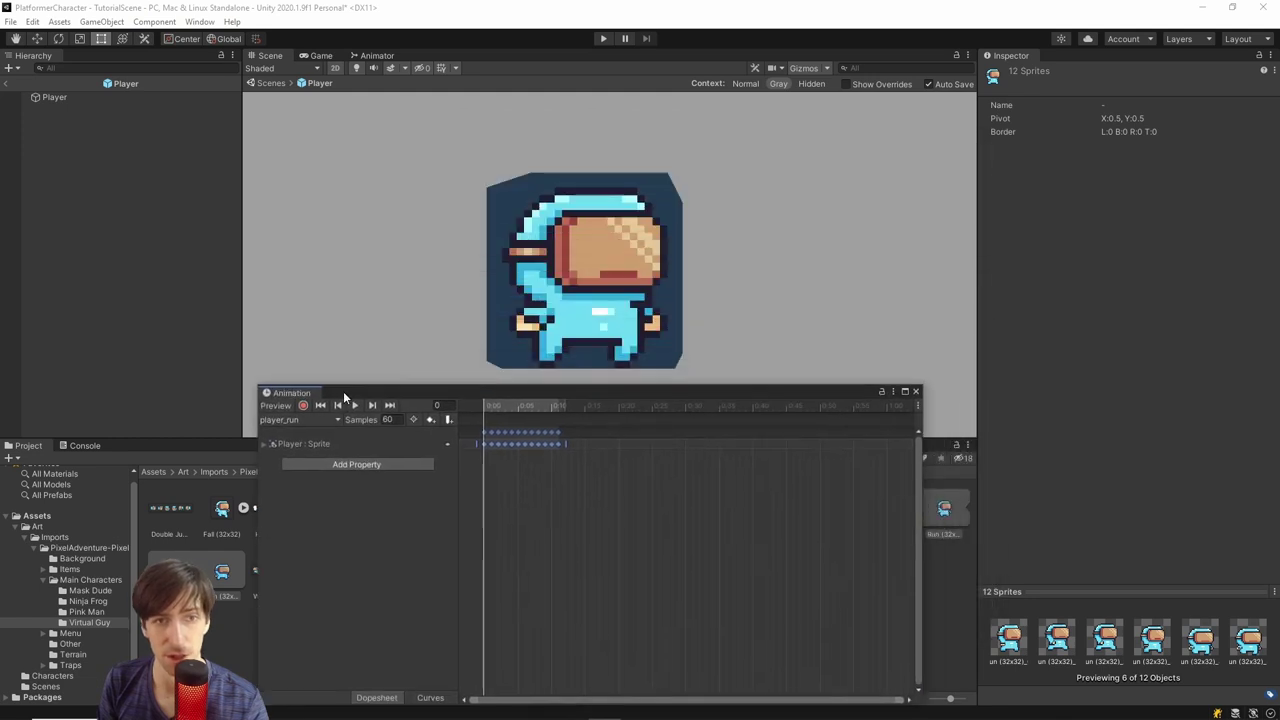
{"action": "left_click", "coordinate": [70, 97]}
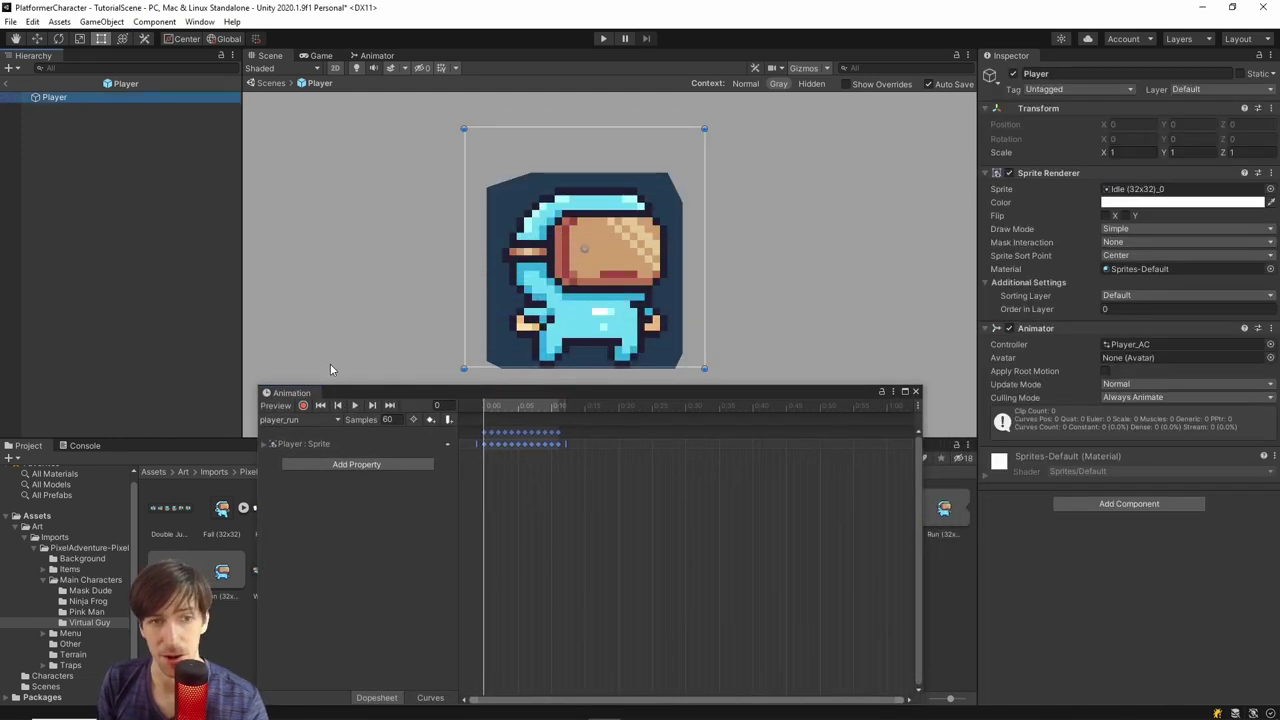
{"action": "left_click", "coordinate": [354, 405]}
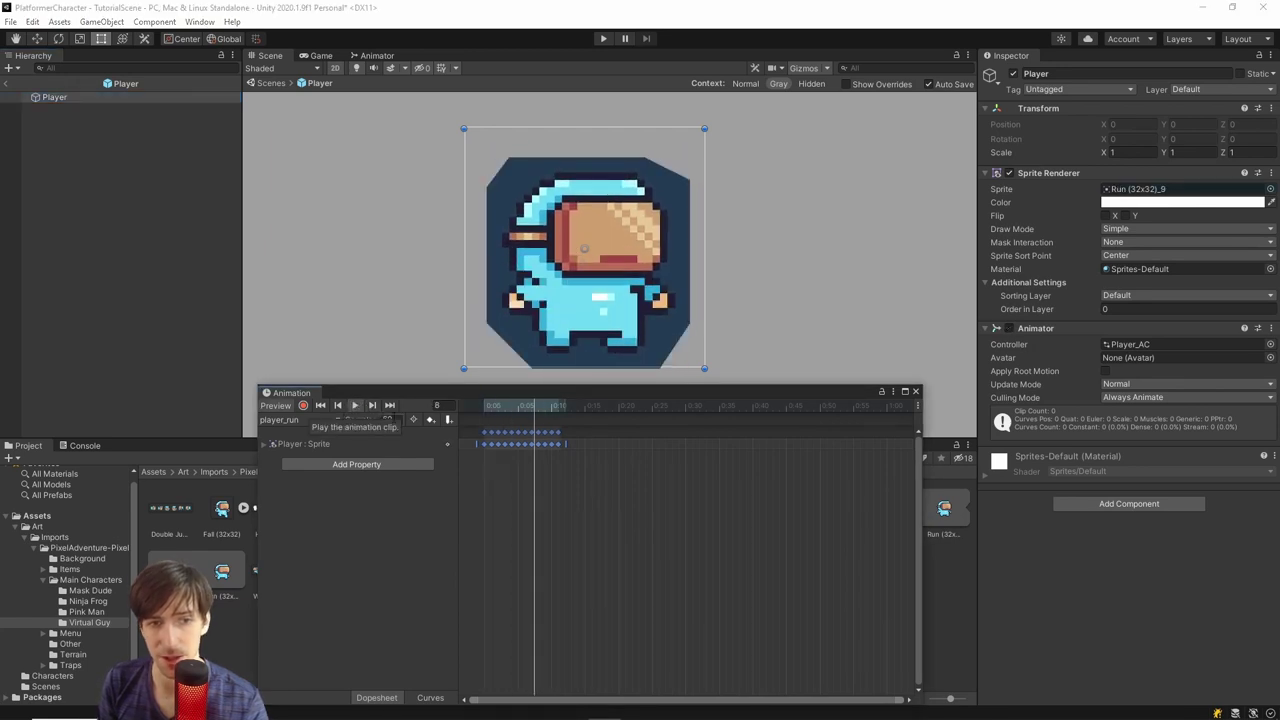
Set the player_run clip's sample rate to 20 and switch to the player_idle clip
{"action": "left_click", "coordinate": [396, 421]}
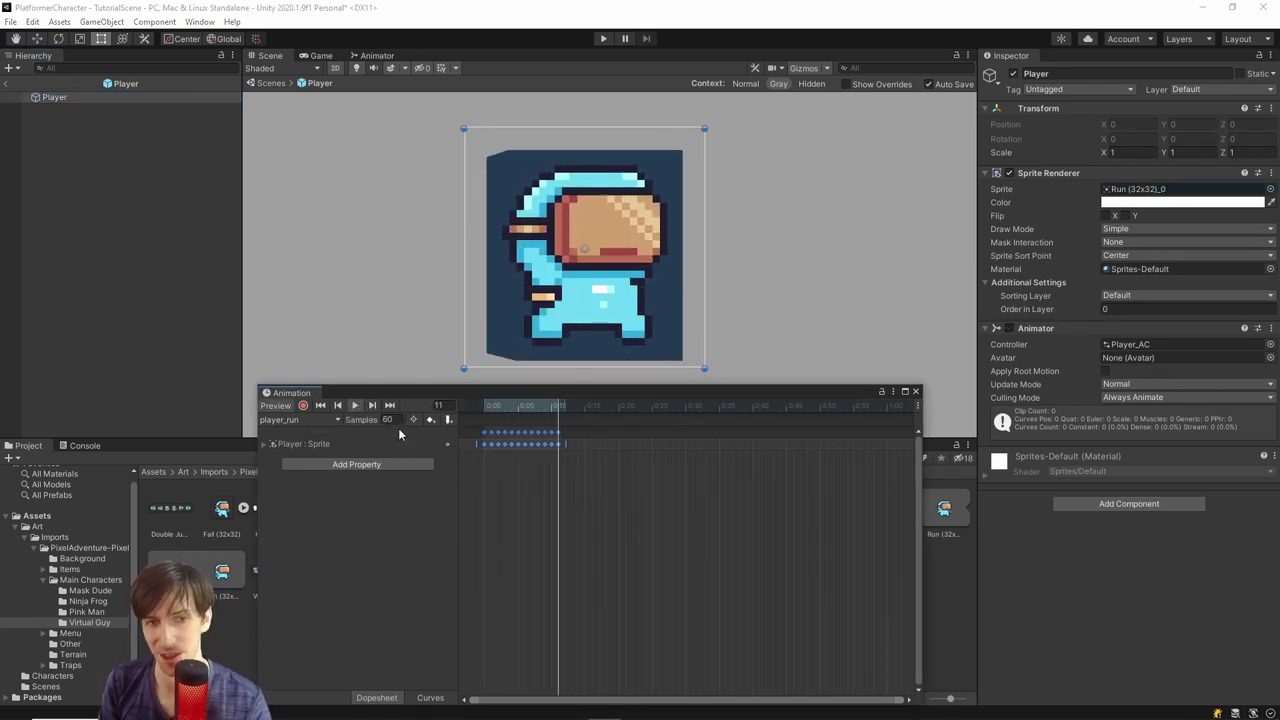
{"action": "type", "text": "20"}
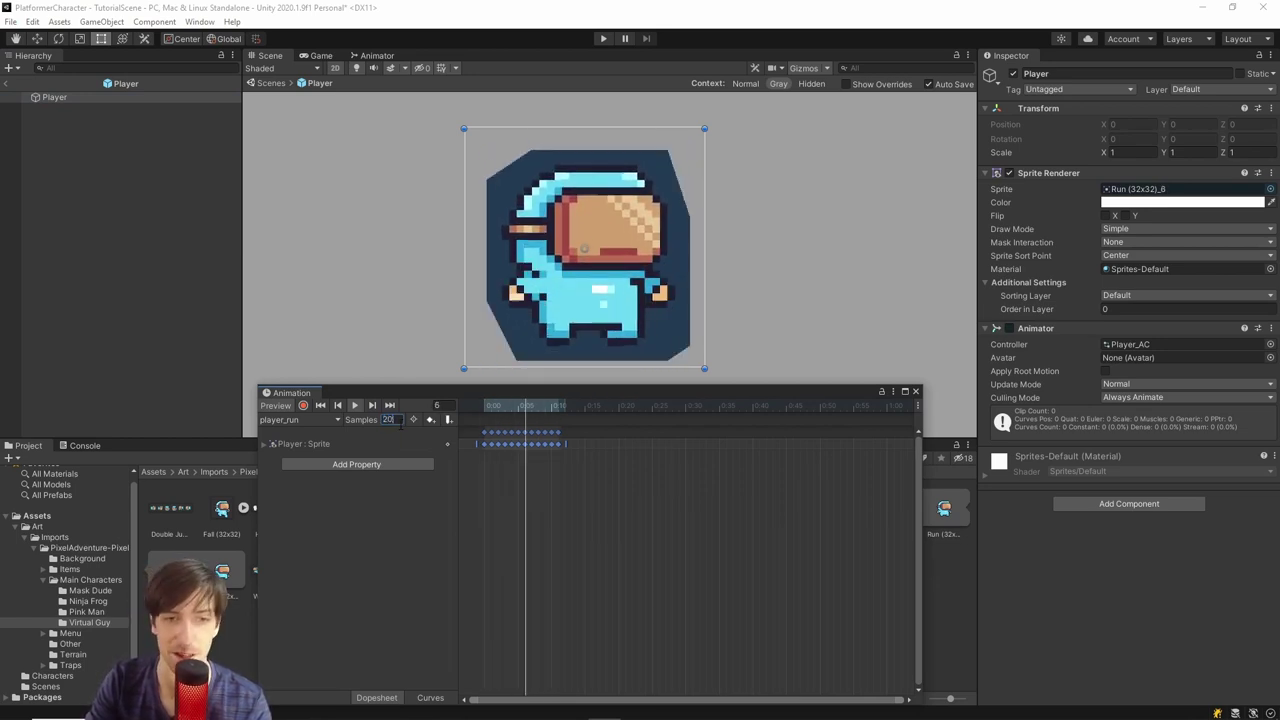
{"action": "key", "text": "Return"}
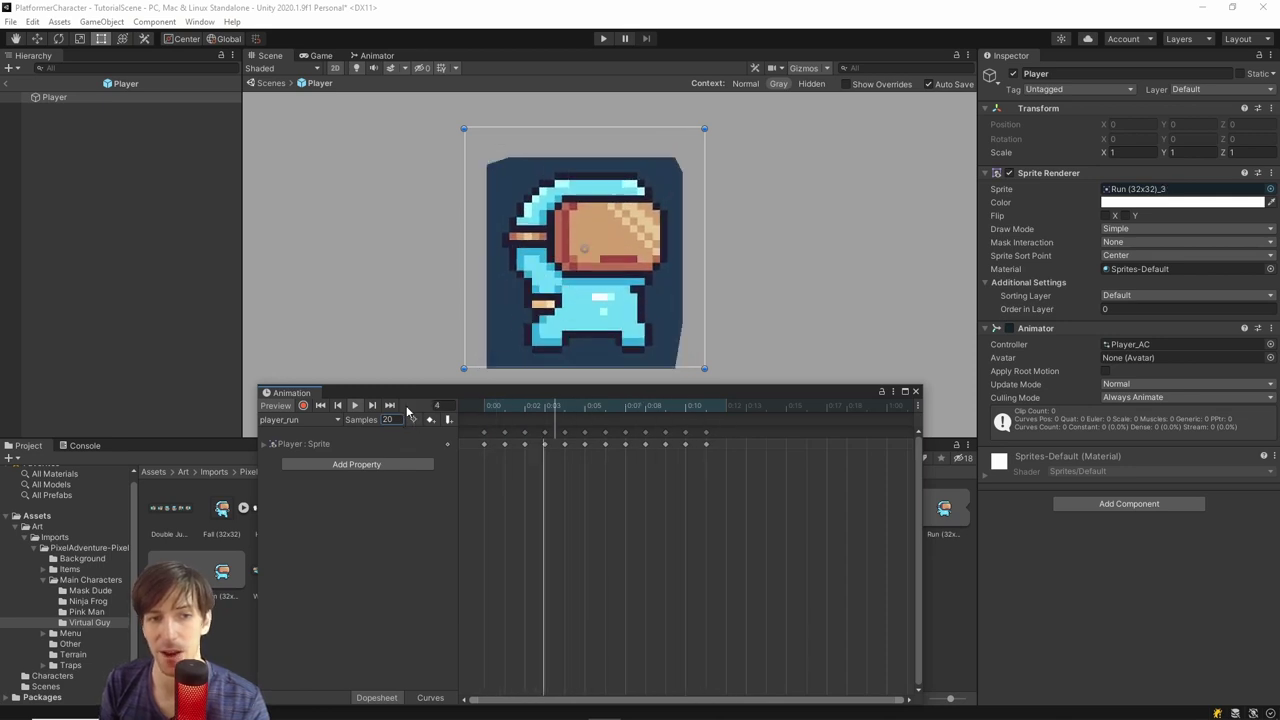
{"action": "left_click", "coordinate": [316, 421]}
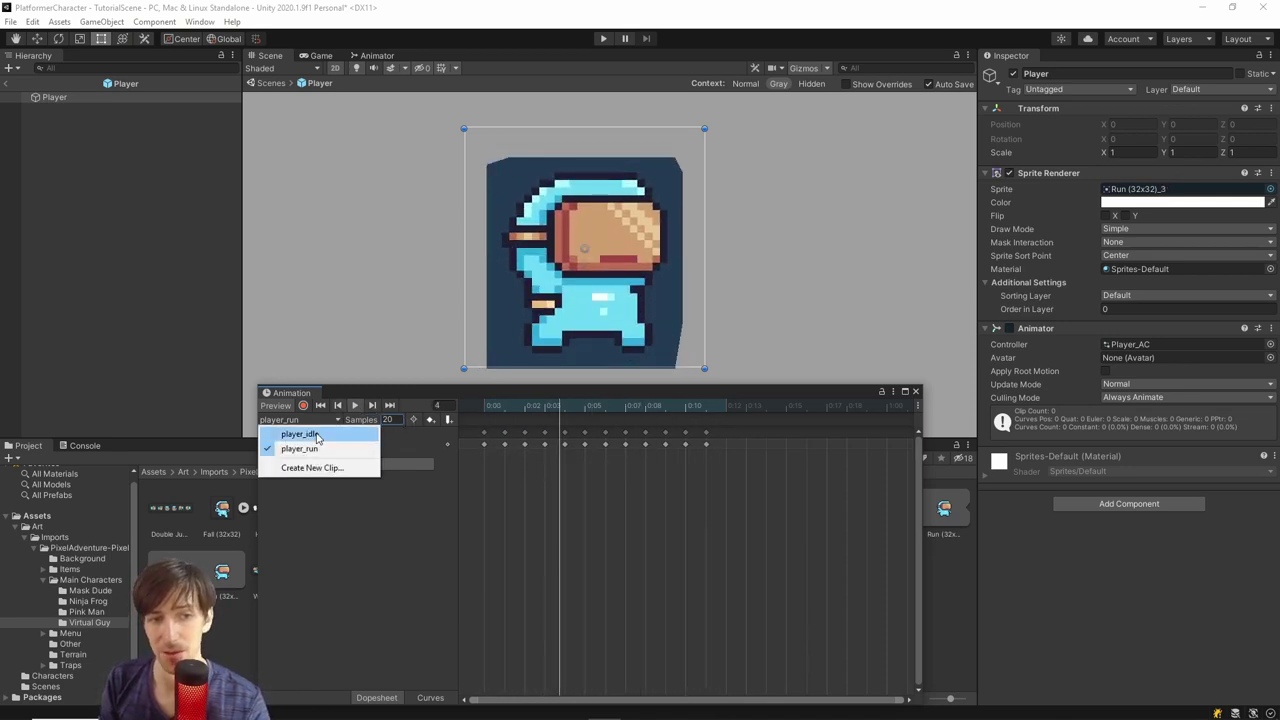
{"action": "left_click", "coordinate": [326, 434]}
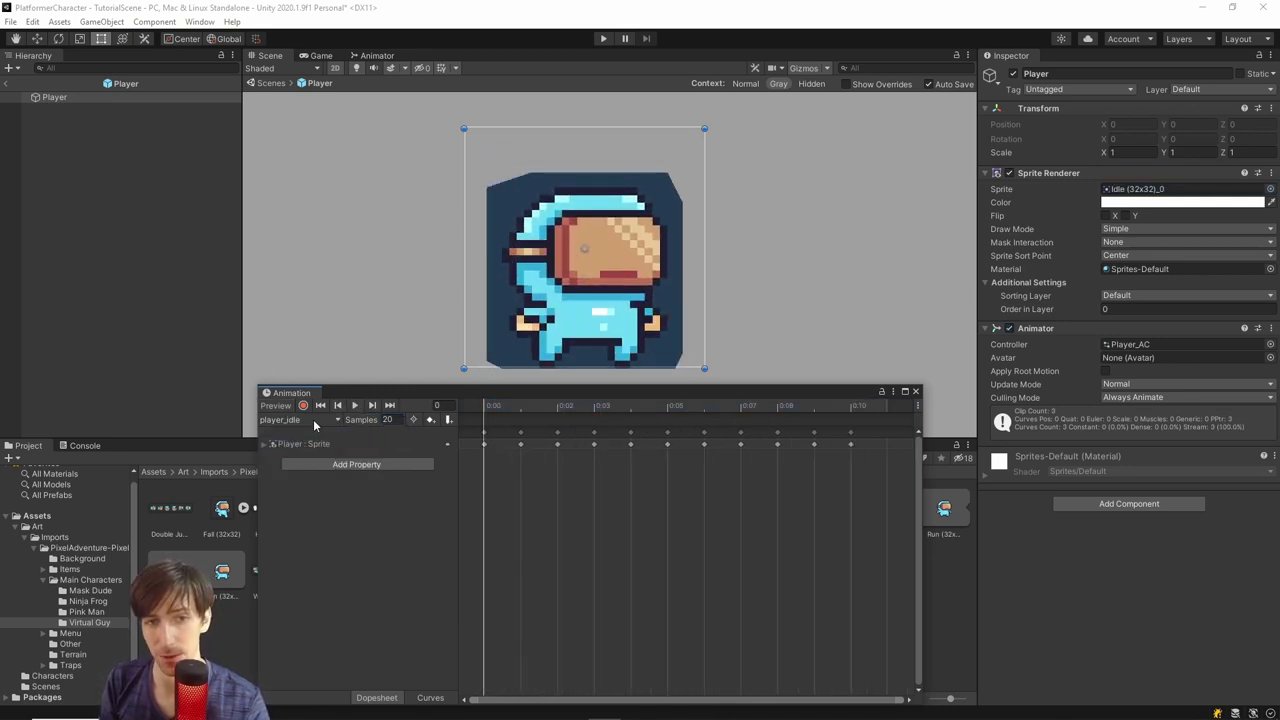
Preview the player_idle animation on the character and switch the preview to the player_run clip
{"action": "left_click", "coordinate": [354, 405]}
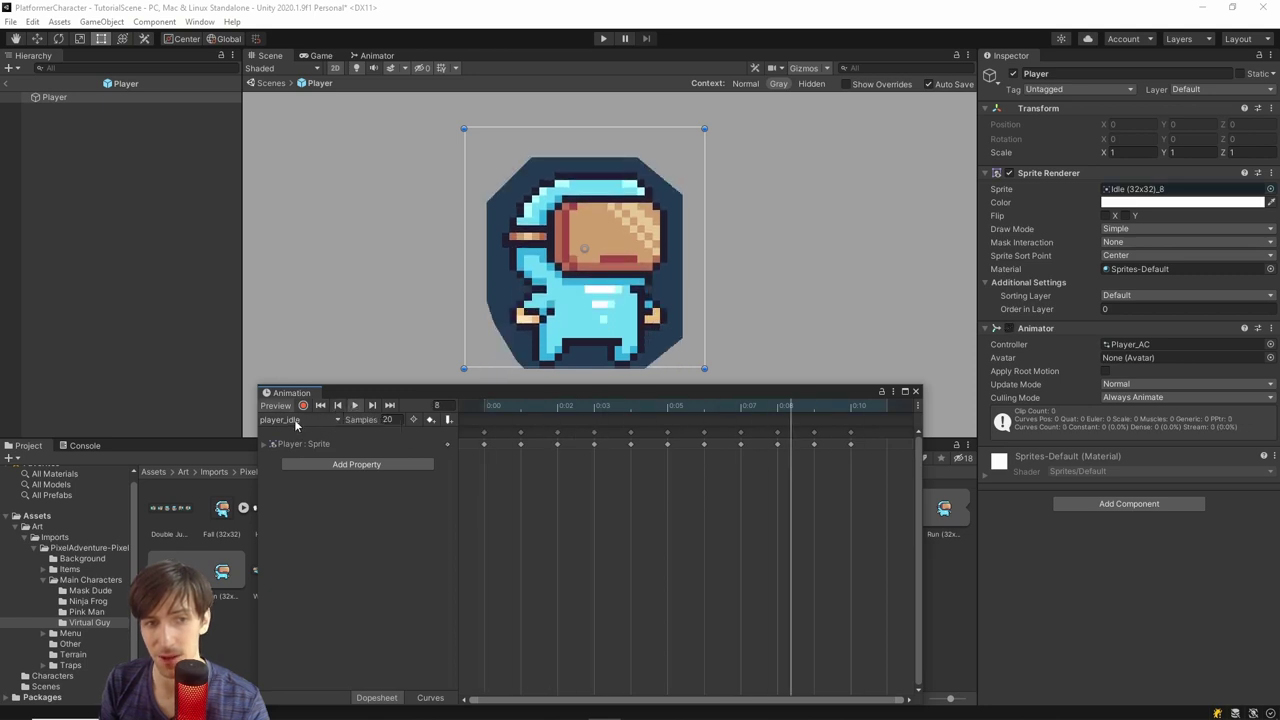
{"action": "left_click", "coordinate": [300, 420]}
{"action": "left_click", "coordinate": [314, 449]}
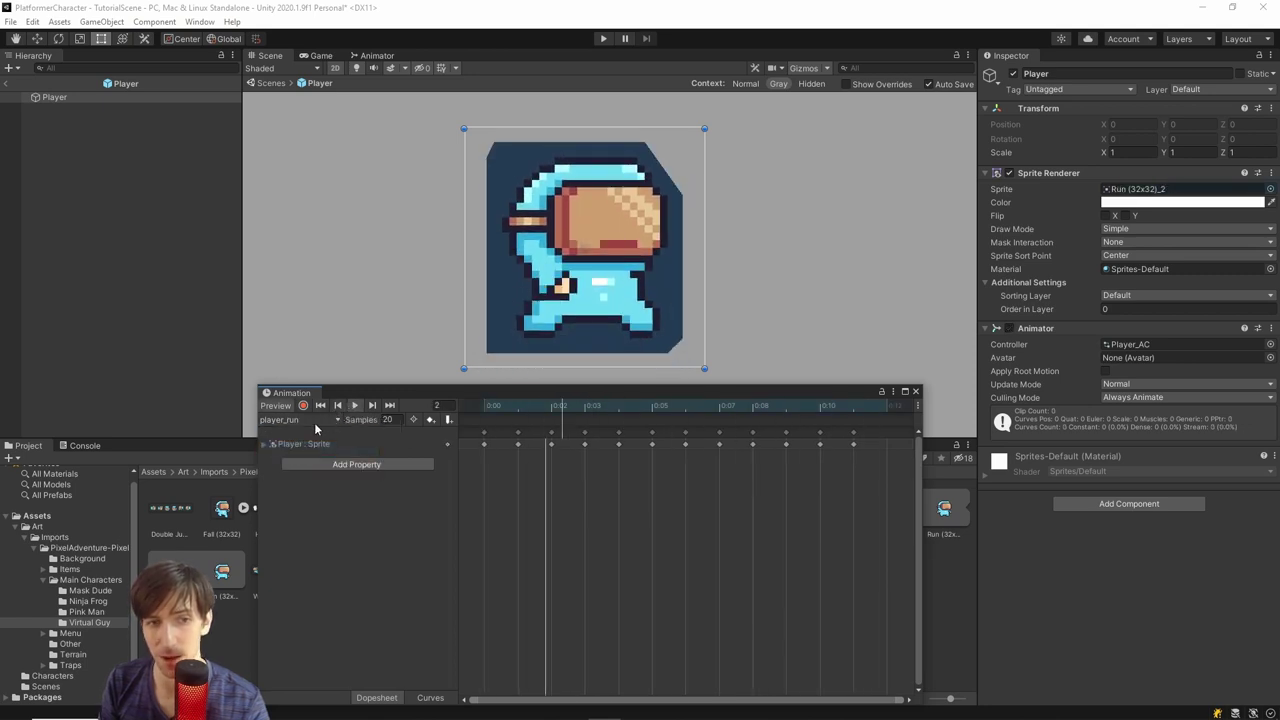
Place the player_run state directly above the player_idle state in the Animator graph
{"action": "left_click", "coordinate": [378, 56]}
{"action": "left_click_drag", "start_coordinate": [745, 300], "coordinate": [749, 194]}
{"action": "left_click", "coordinate": [712, 287]}
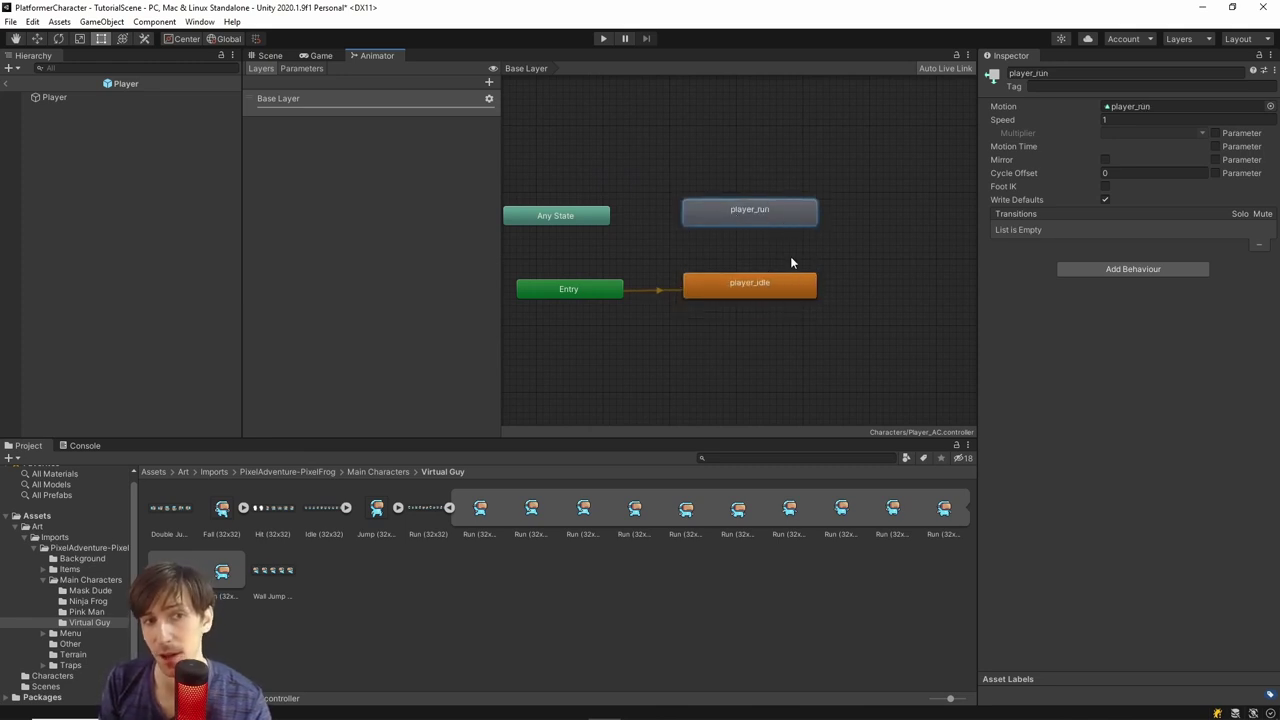
Show the Player in the scene with its Animation timeline, preview player_idle and switch to the player_run clip
{"action": "left_click", "coordinate": [116, 98]}
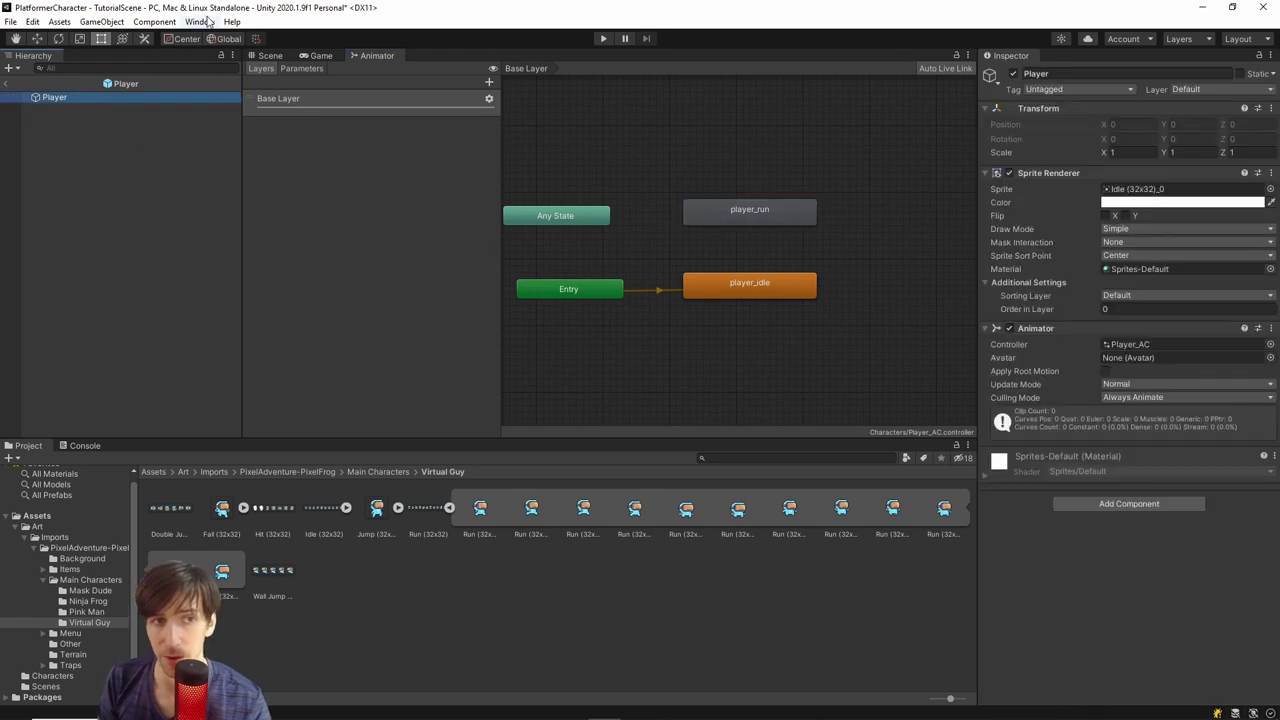
{"action": "key", "text": "ctrl+6"}
{"action": "left_click", "coordinate": [268, 55]}
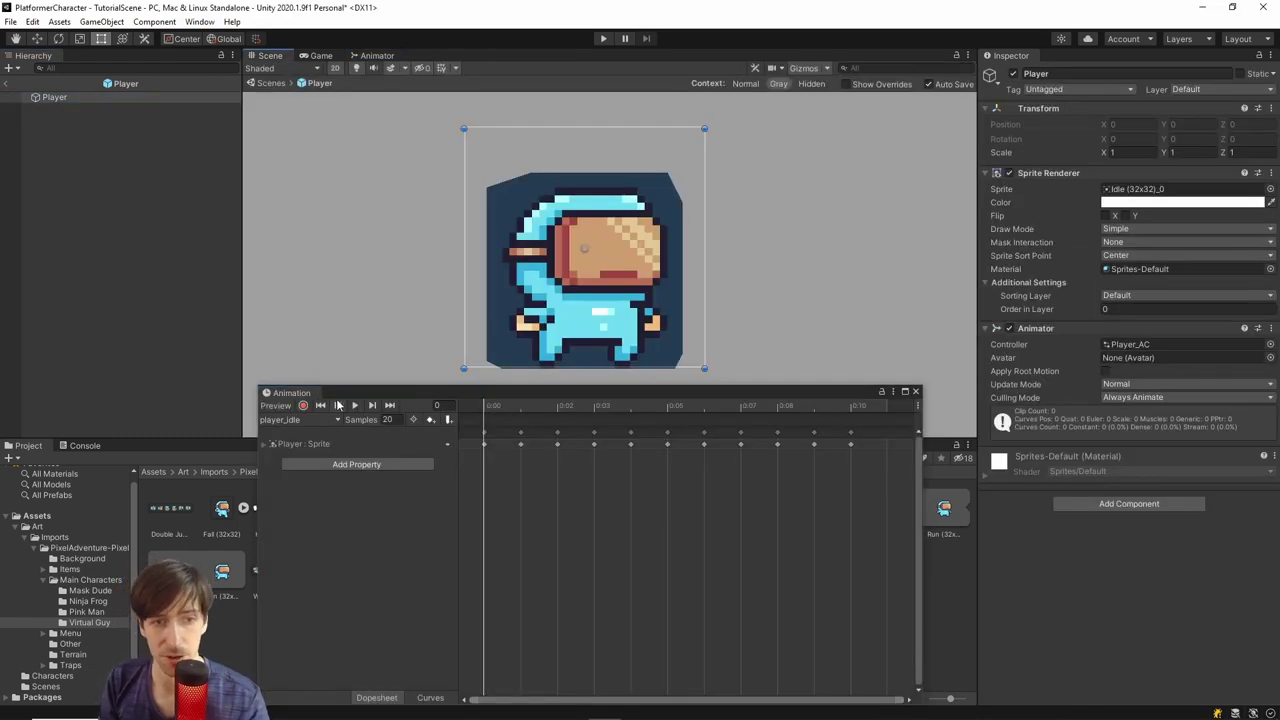
{"action": "left_click_drag", "start_coordinate": [300, 392], "coordinate": [314, 436]}
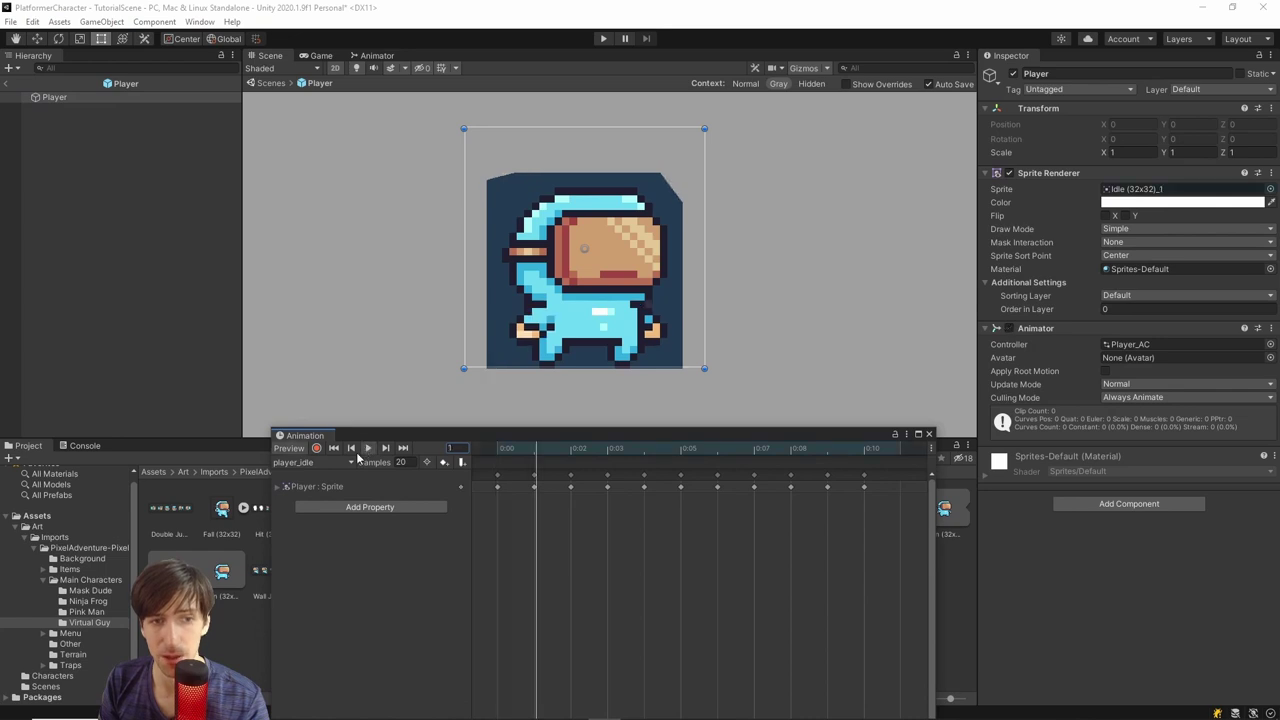
{"action": "left_click", "coordinate": [336, 463]}
{"action": "left_click", "coordinate": [322, 490]}
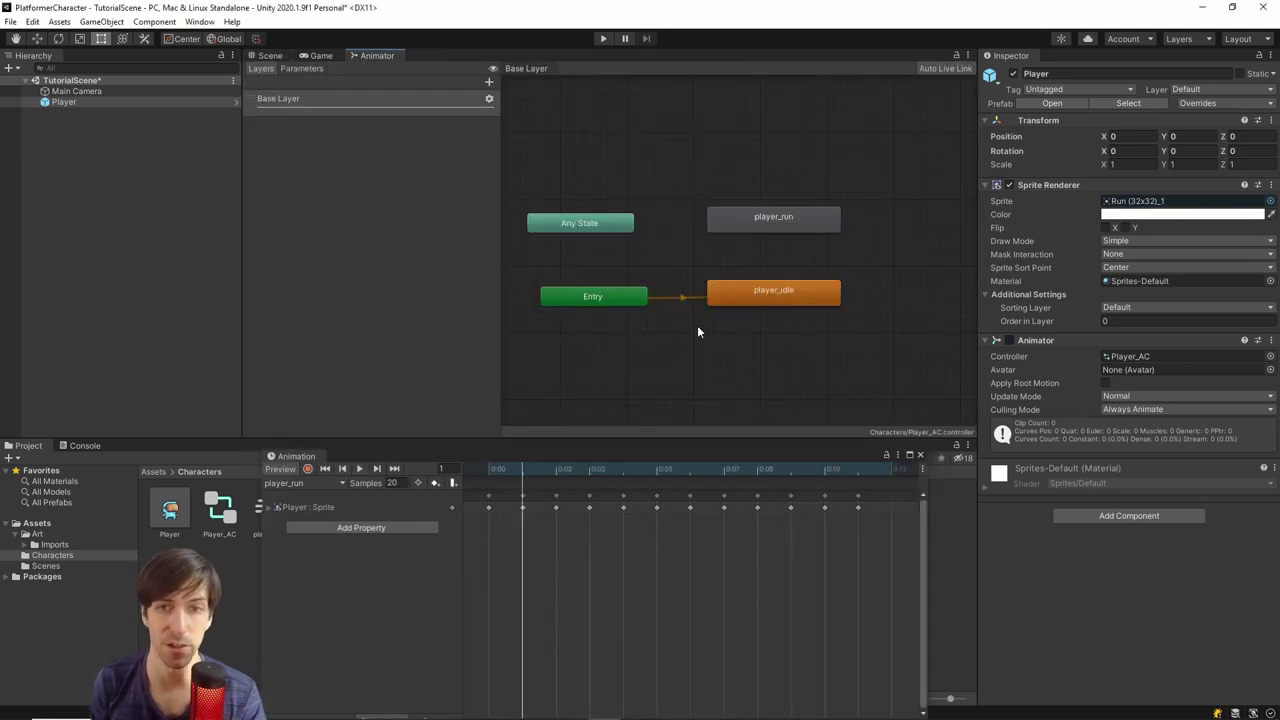
Examine the animator controller's parameter list and the properties of the player_idle state
{"action": "mouse_move", "coordinate": [722, 300]}
{"action": "left_mouse_down"}
{"action": "mouse_move", "coordinate": [727, 313]}
{"action": "mouse_move", "coordinate": [728, 301]}
{"action": "left_mouse_up"}
{"action": "left_click", "coordinate": [749, 325]}
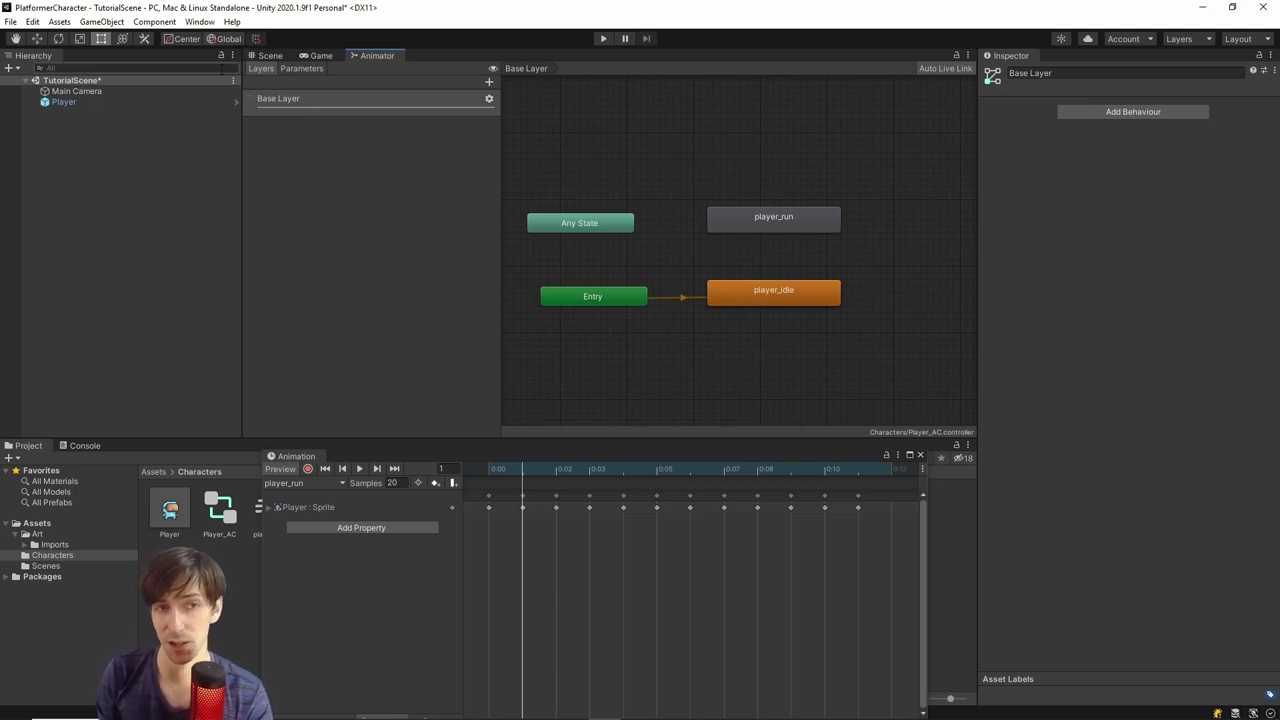
{"action": "left_click", "coordinate": [301, 68]}
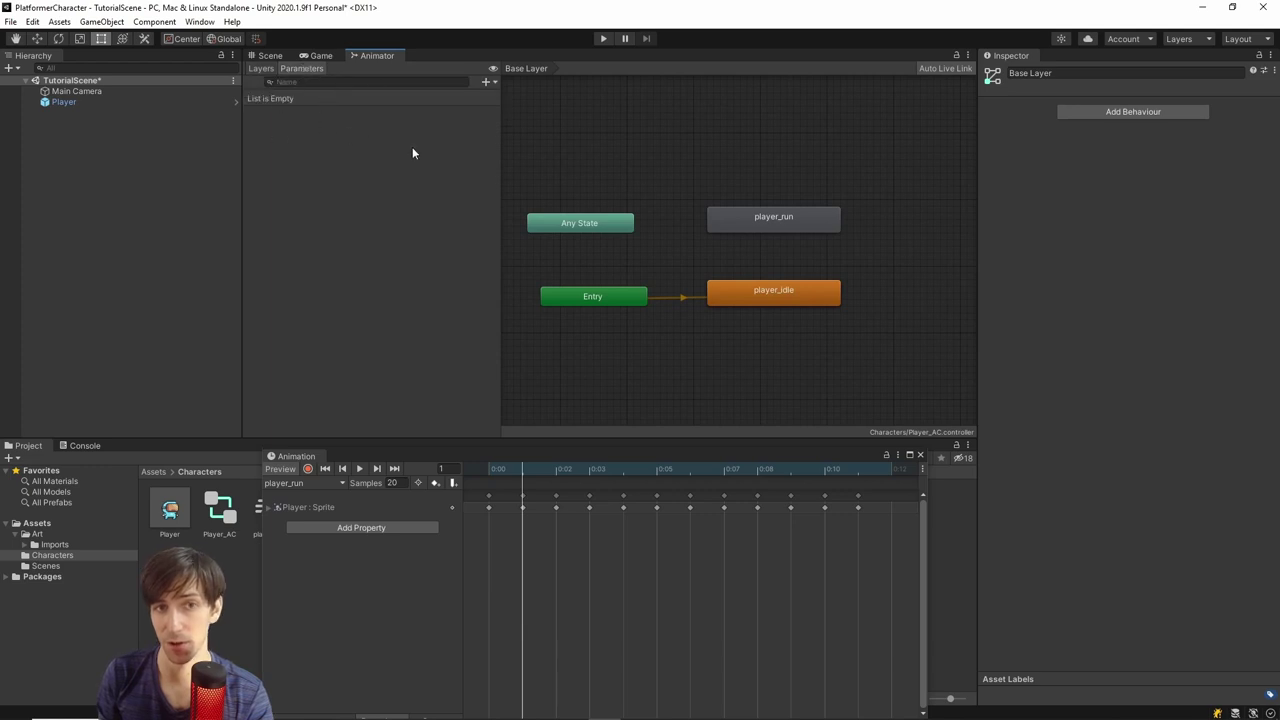
{"action": "middle_click_drag", "start_coordinate": [706, 245], "coordinate": [675, 269]}
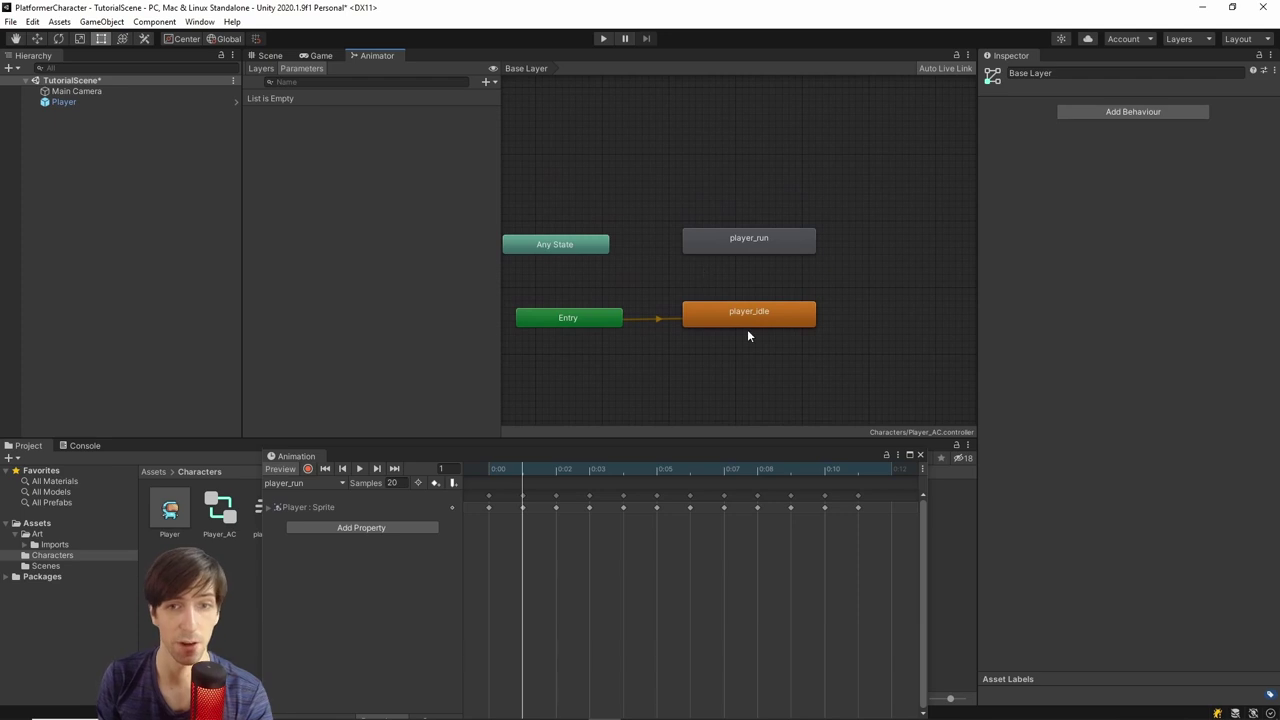
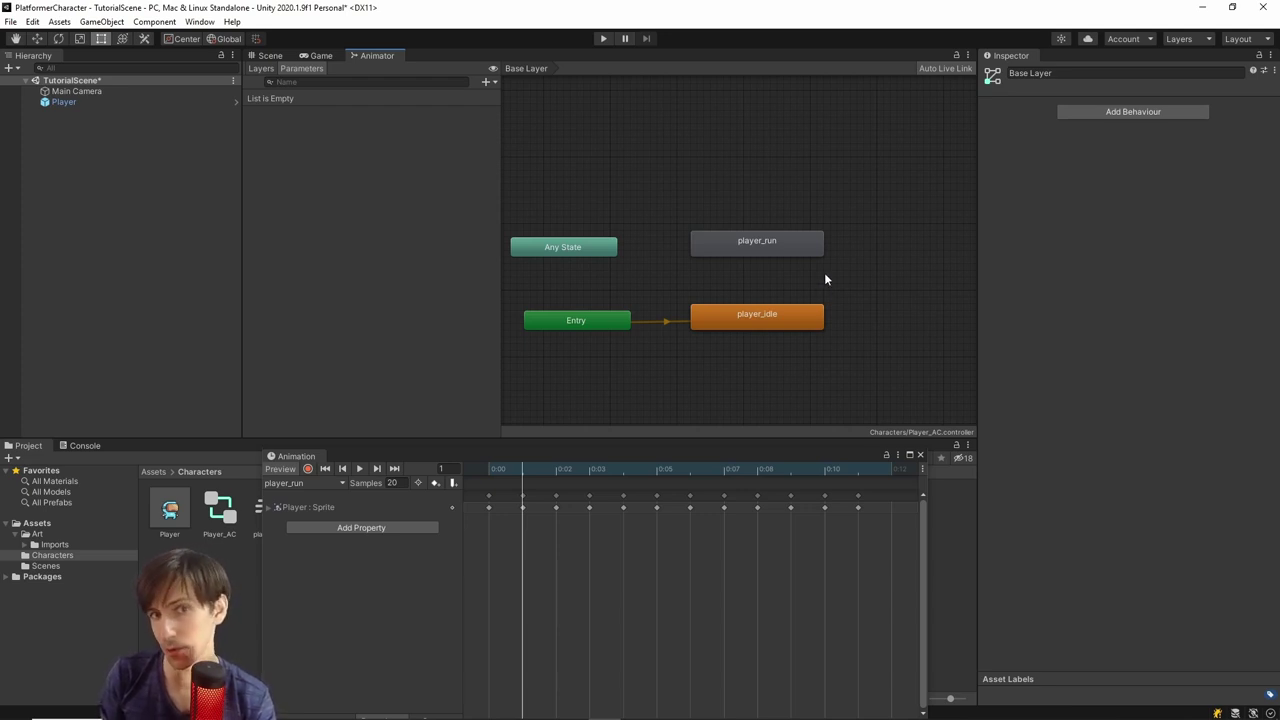
{"action": "left_click", "coordinate": [786, 310]}
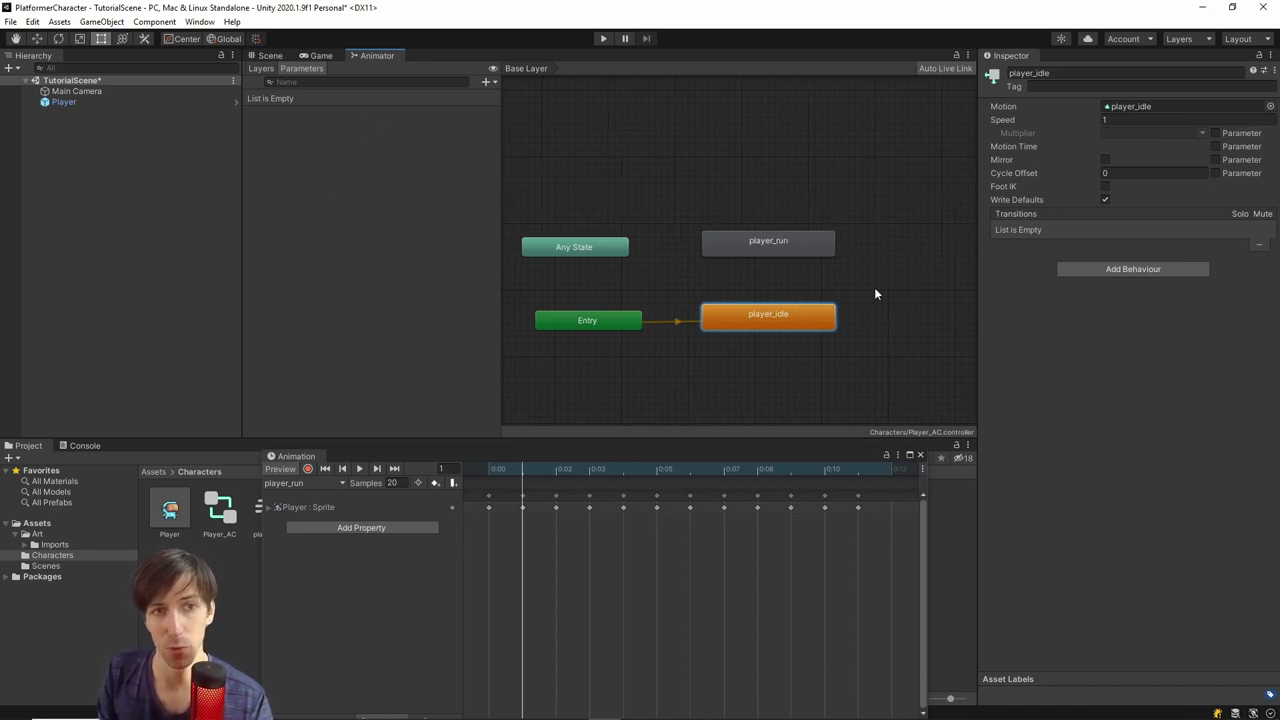
Open the Player prefab from the scene and add a new script component named PlayerInput to it
{"action": "left_click", "coordinate": [159, 106]}
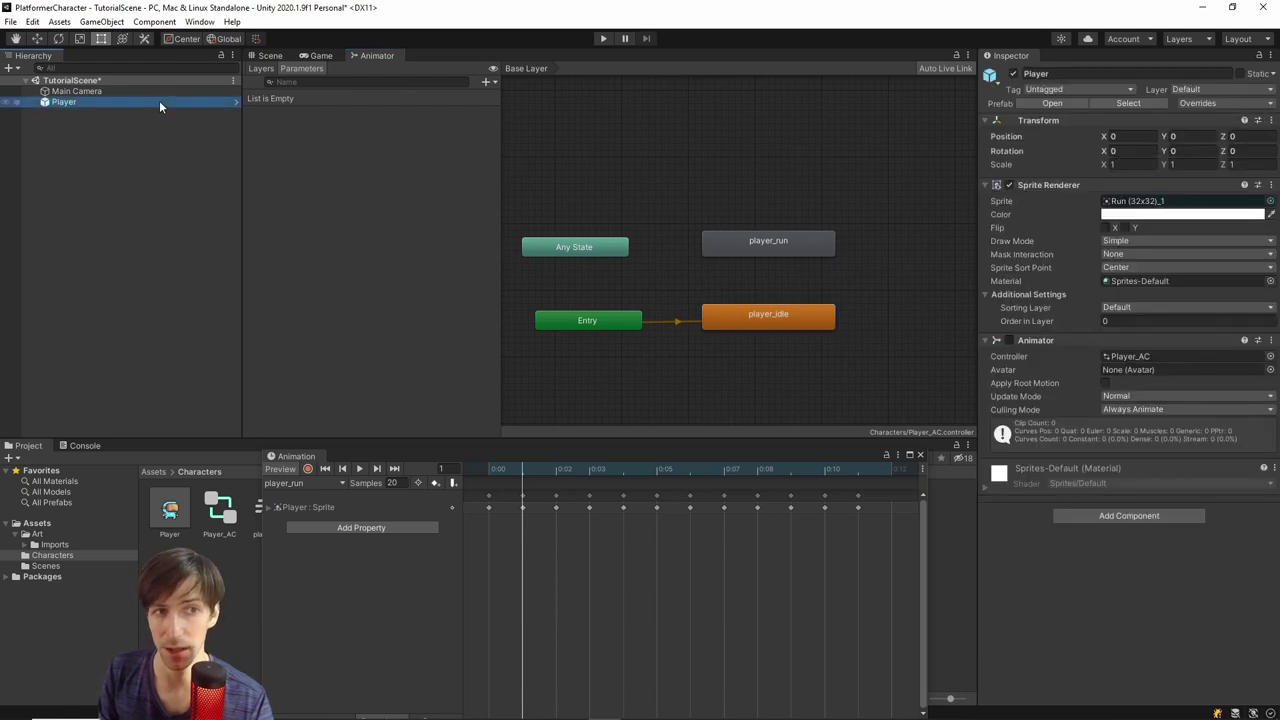
{"action": "left_click", "coordinate": [268, 55]}
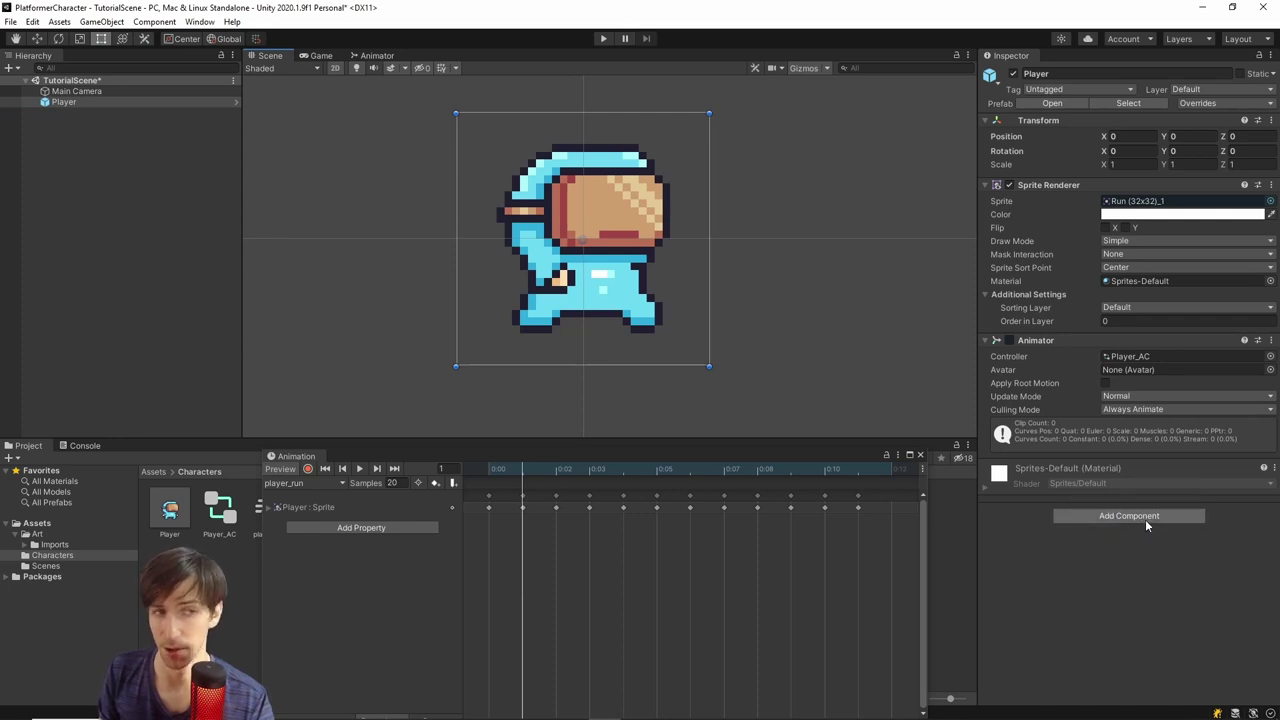
{"action": "left_click", "coordinate": [236, 101]}
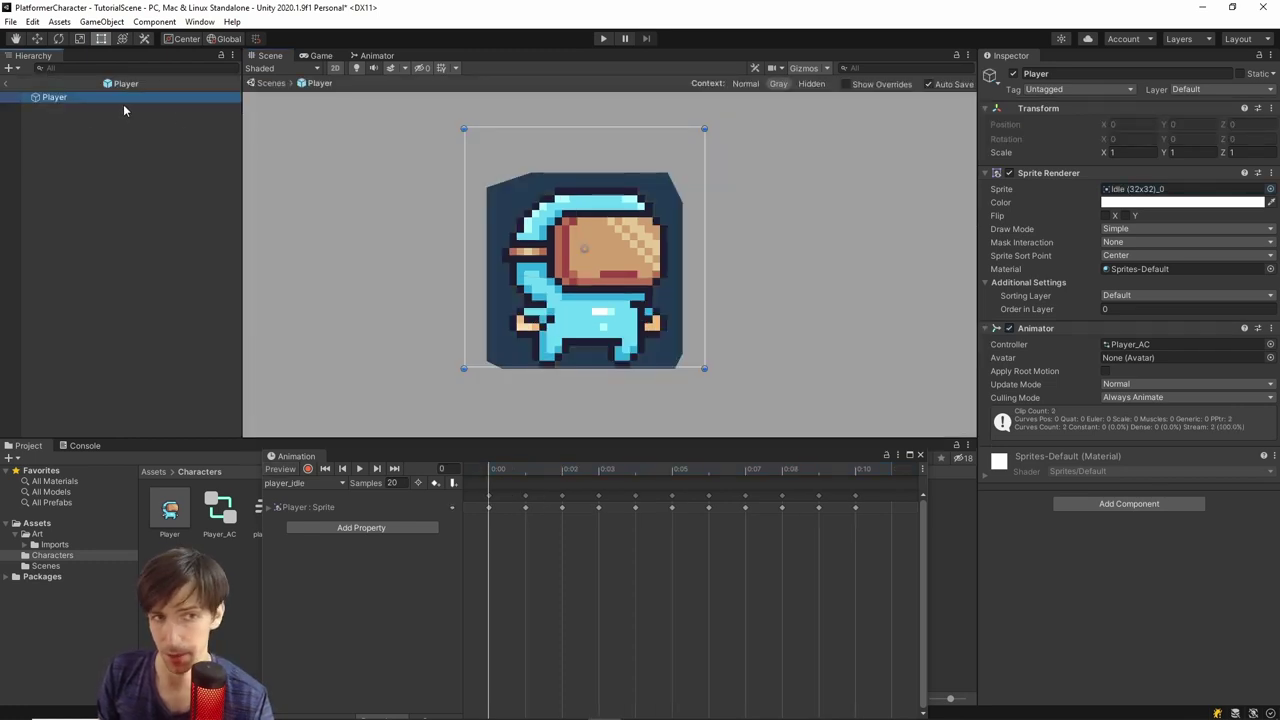
{"action": "left_click_drag", "start_coordinate": [700, 456], "coordinate": [720, 402]}
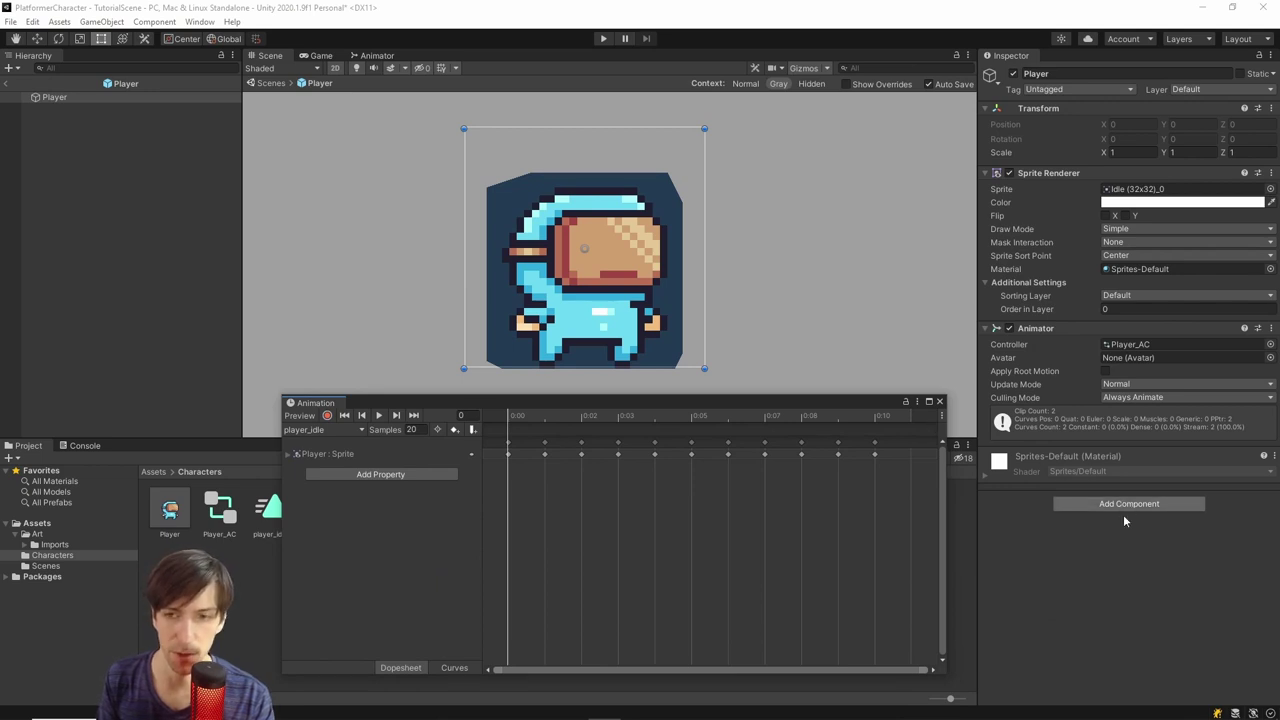
{"action": "left_click", "coordinate": [1064, 510]}
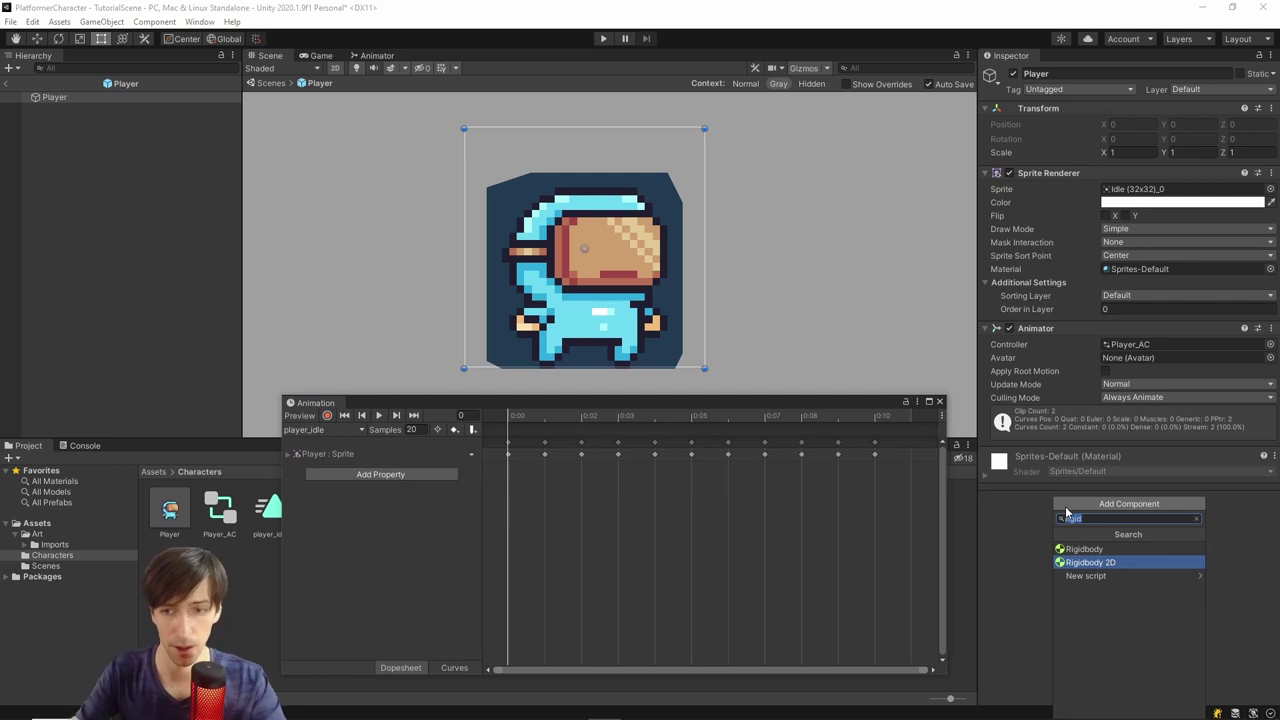
{"action": "key", "text": "BackSpace"}
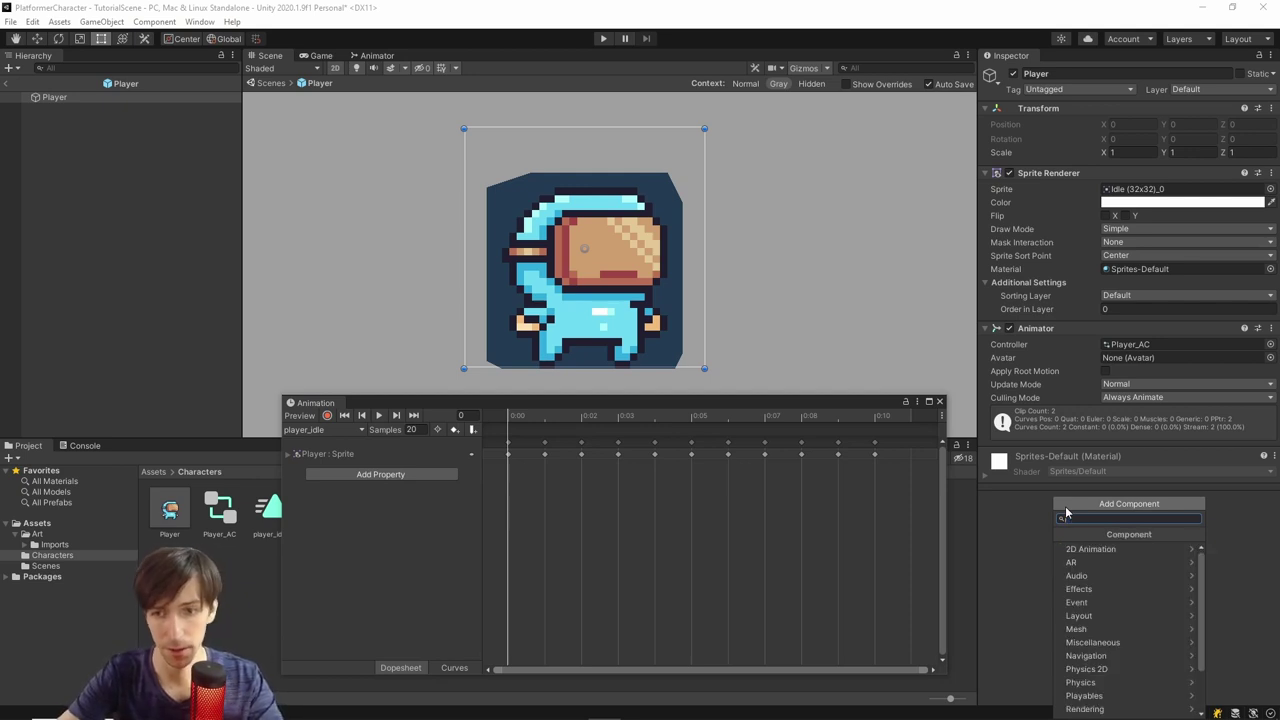
{"action": "type", "text": "Player"}
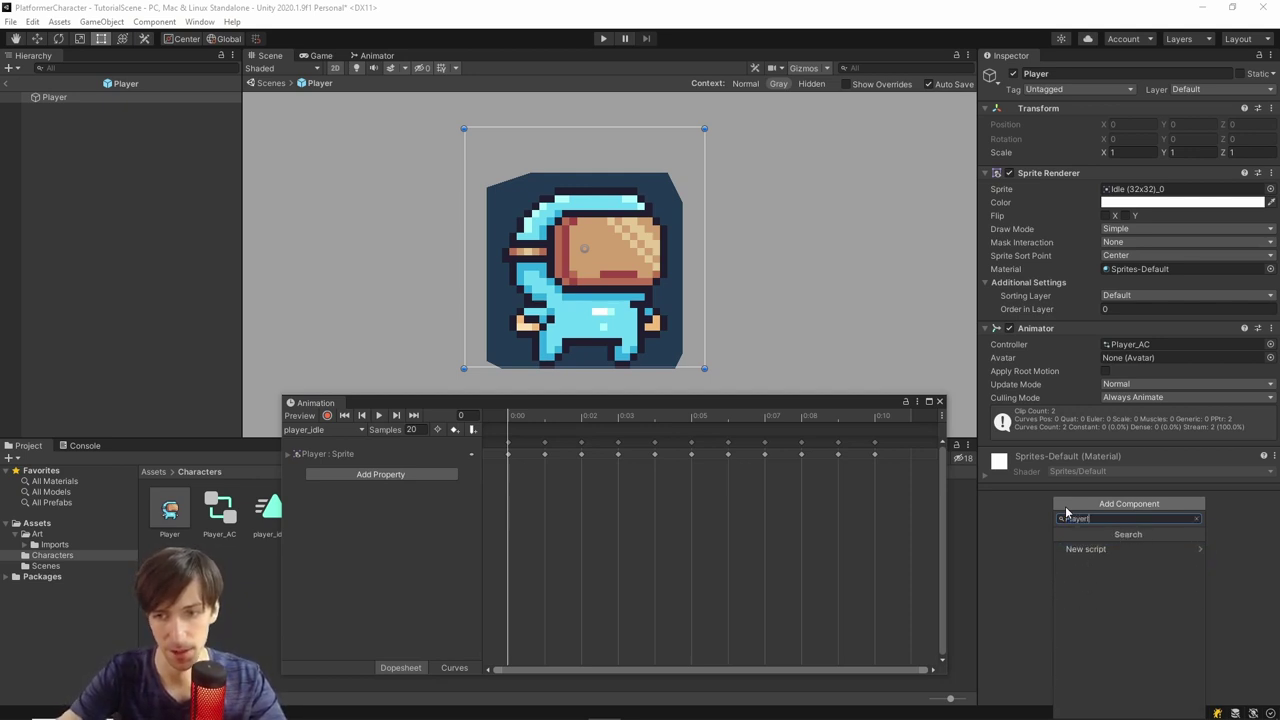
{"action": "type", "text": "Input"}
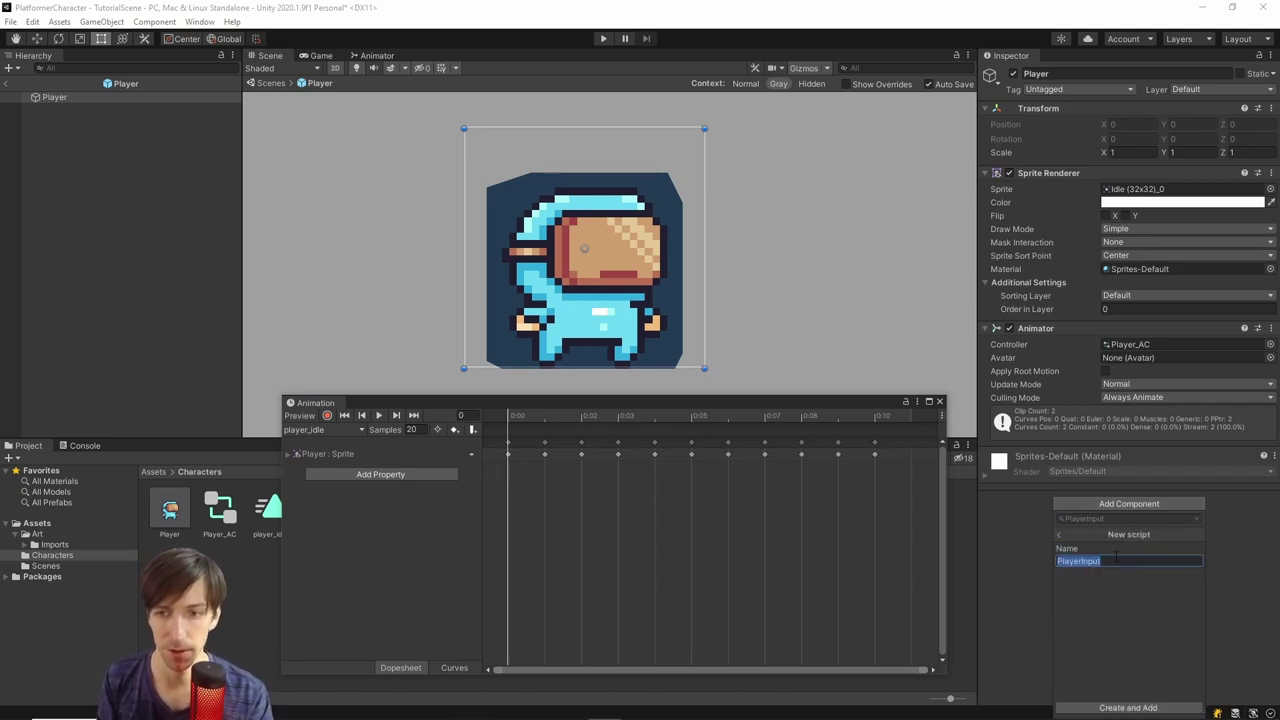
{"action": "left_click", "coordinate": [1126, 708]}
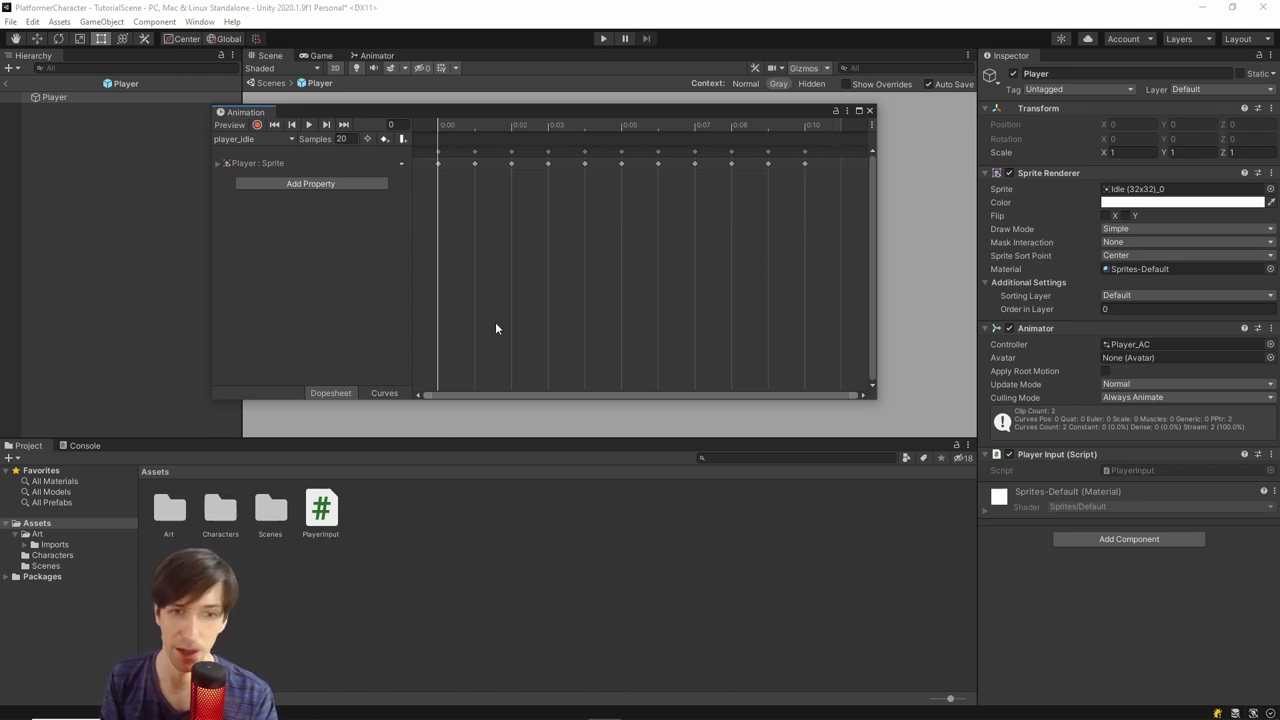
Uncover the character in the scene and open the Player's PlayerInput script for editing in Visual Studio Code
{"action": "left_click_drag", "start_coordinate": [550, 113], "coordinate": [579, 396]}
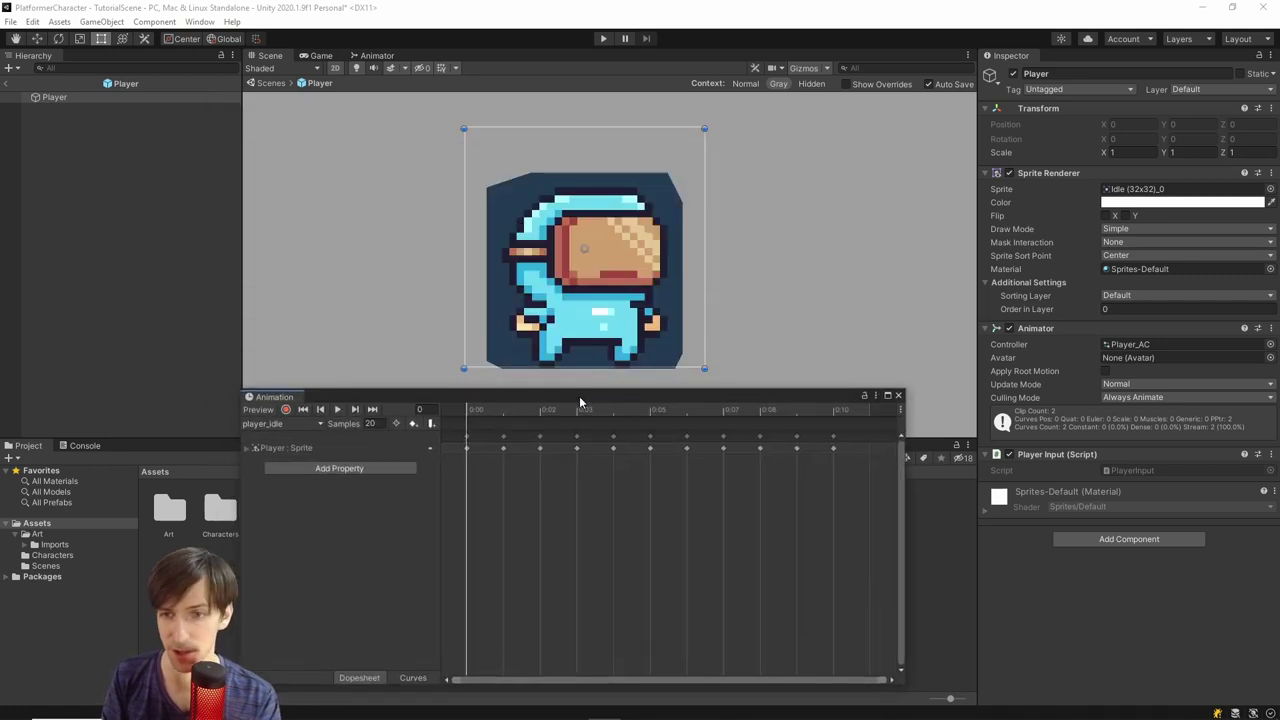
{"action": "left_click", "coordinate": [1271, 455]}
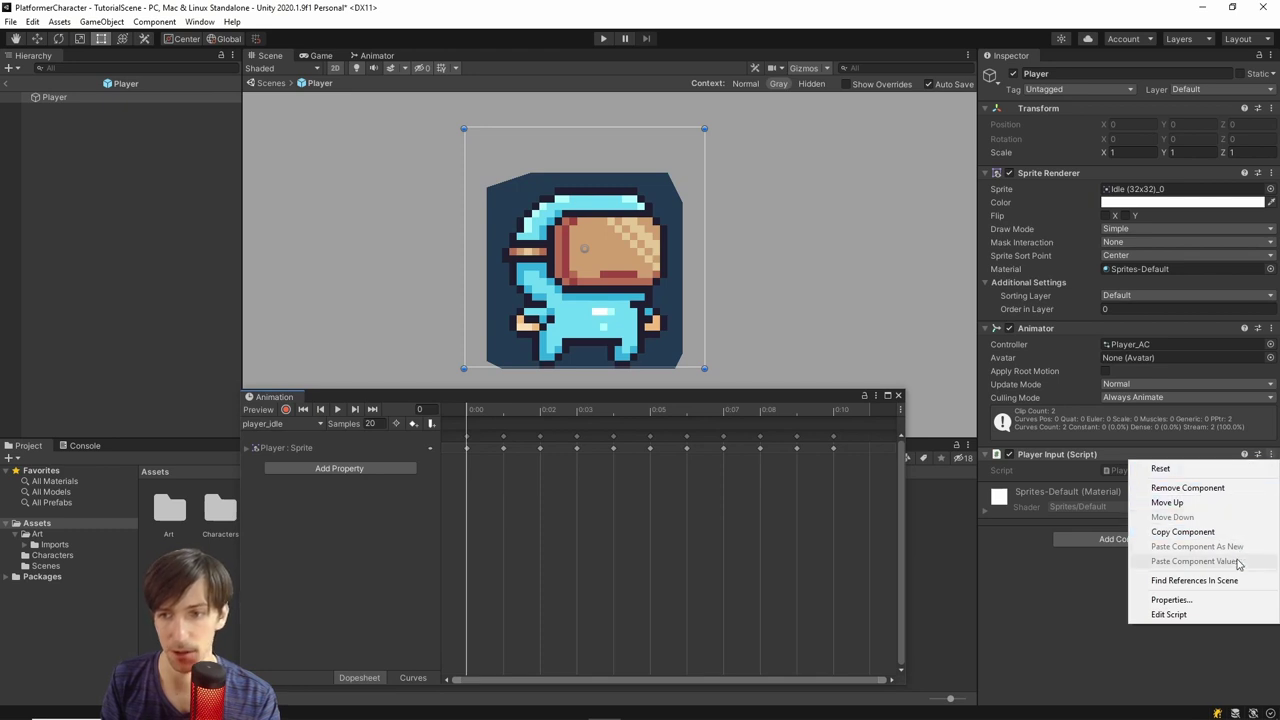
{"action": "left_click", "coordinate": [1271, 455]}
{"action": "left_click", "coordinate": [1271, 455]}
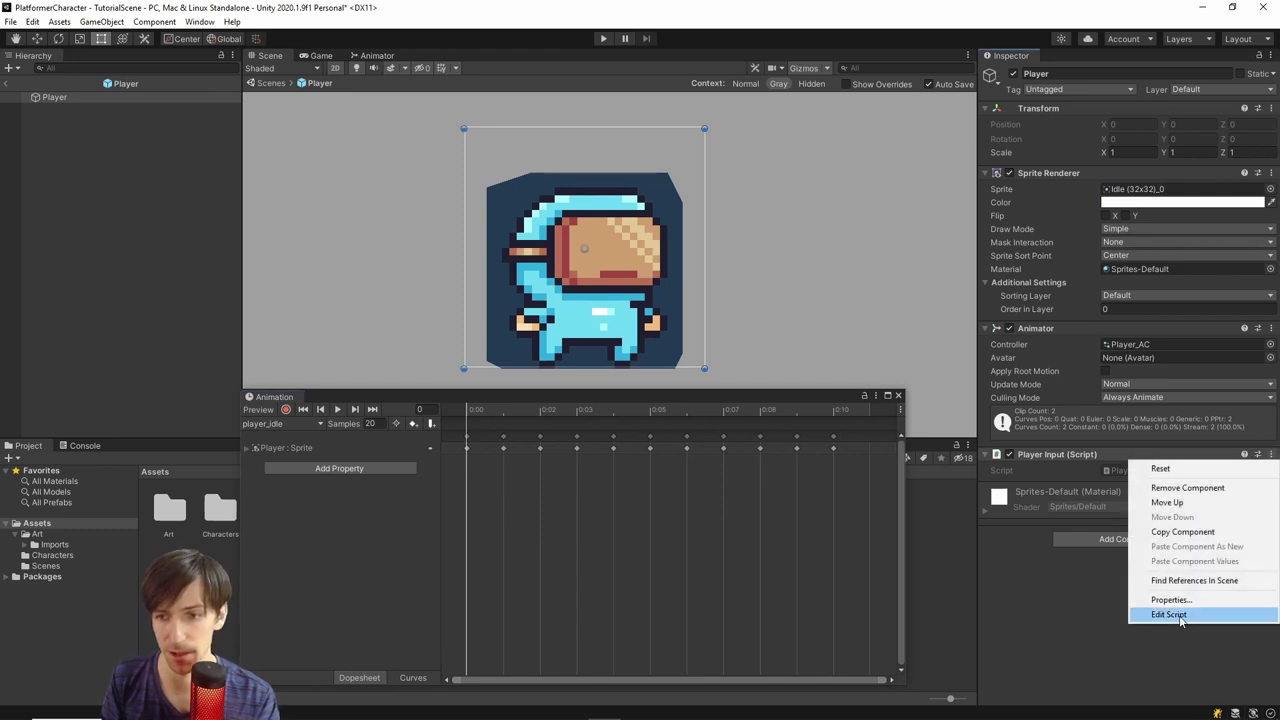
{"action": "left_click", "coordinate": [1169, 614]}
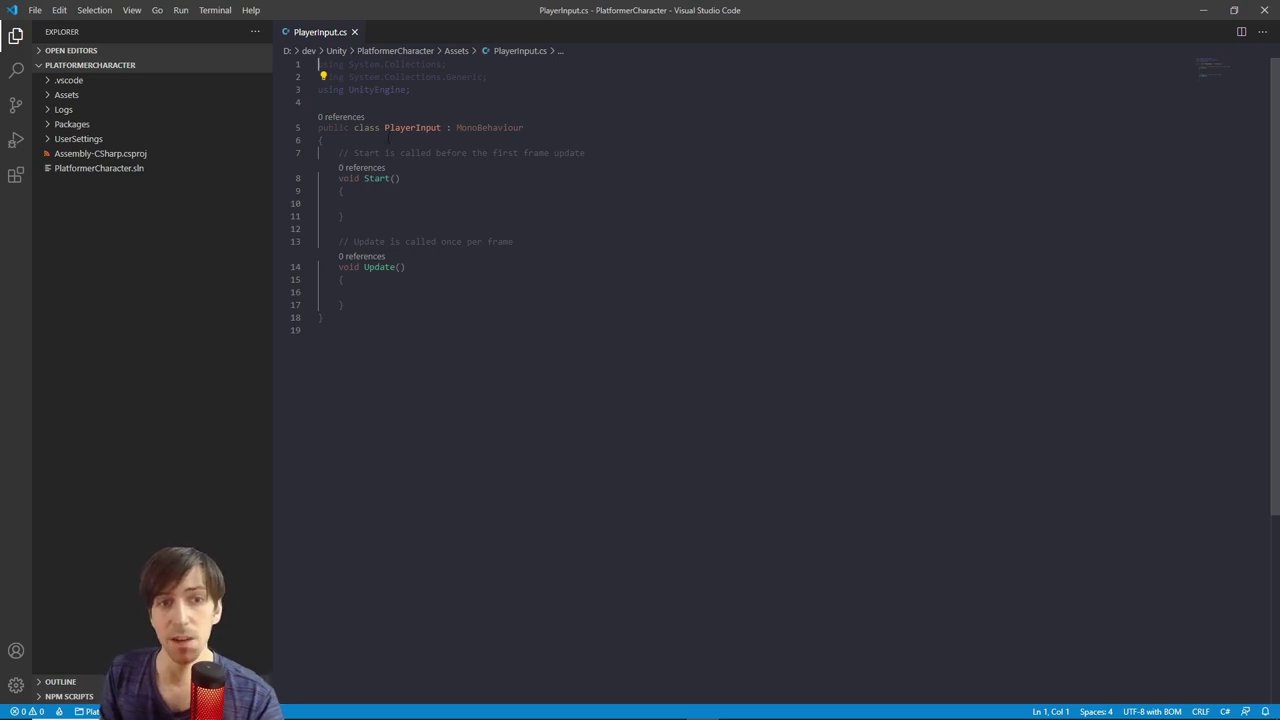
Declare a public Animator field named animator at the start of the PlayerInput class and save the script
{"action": "left_click", "coordinate": [388, 140]}
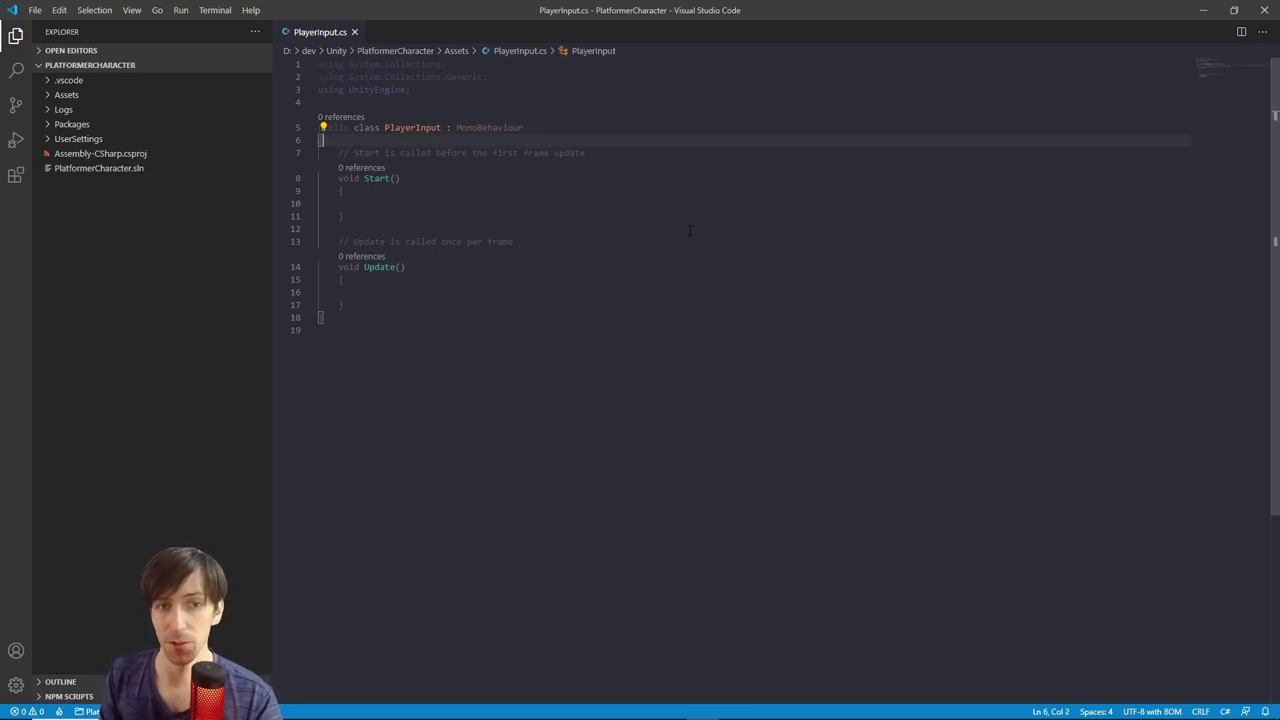
{"action": "key", "text": "Return"}
{"action": "key", "text": "Return"}
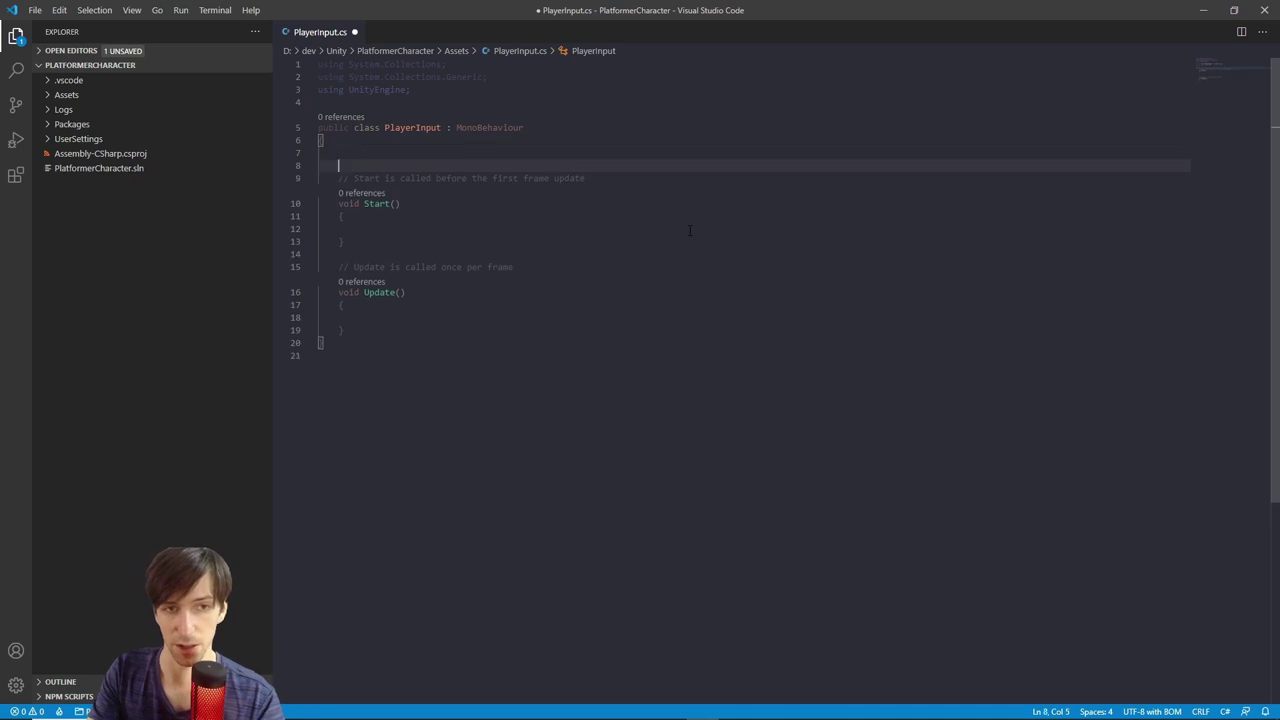
{"action": "key", "text": "Up"}
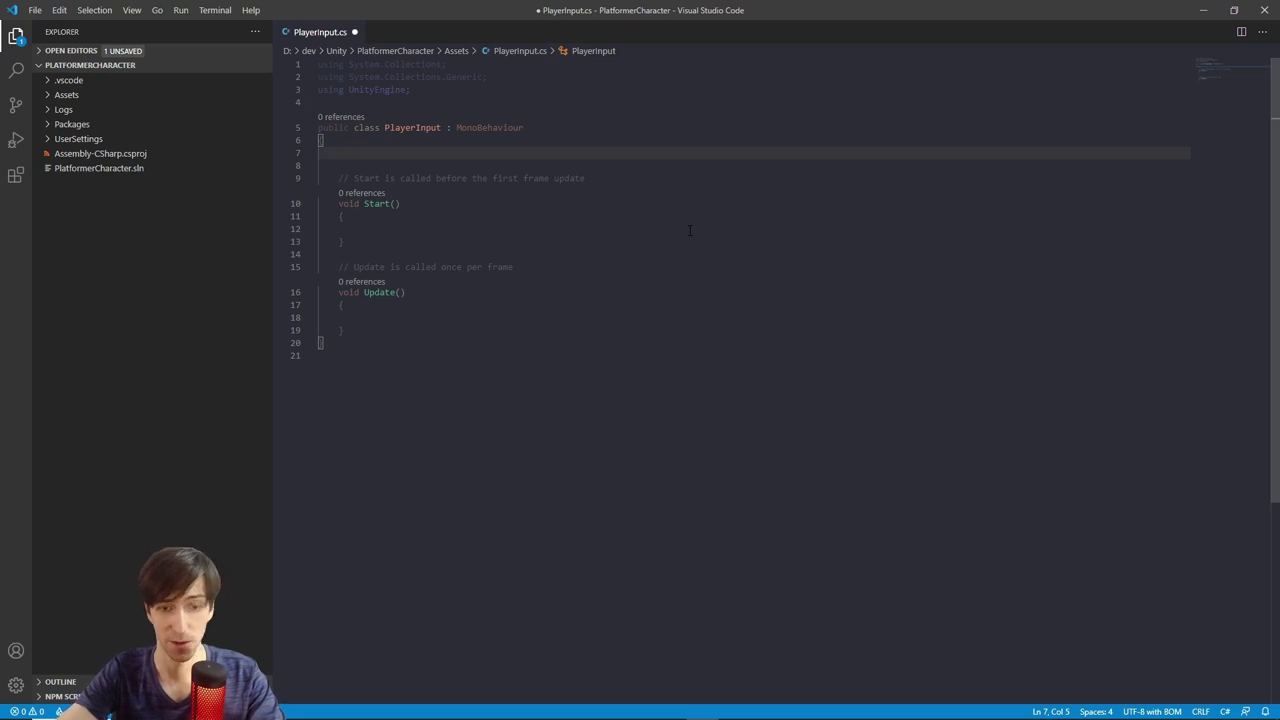
{"action": "type", "text": "ublic "}
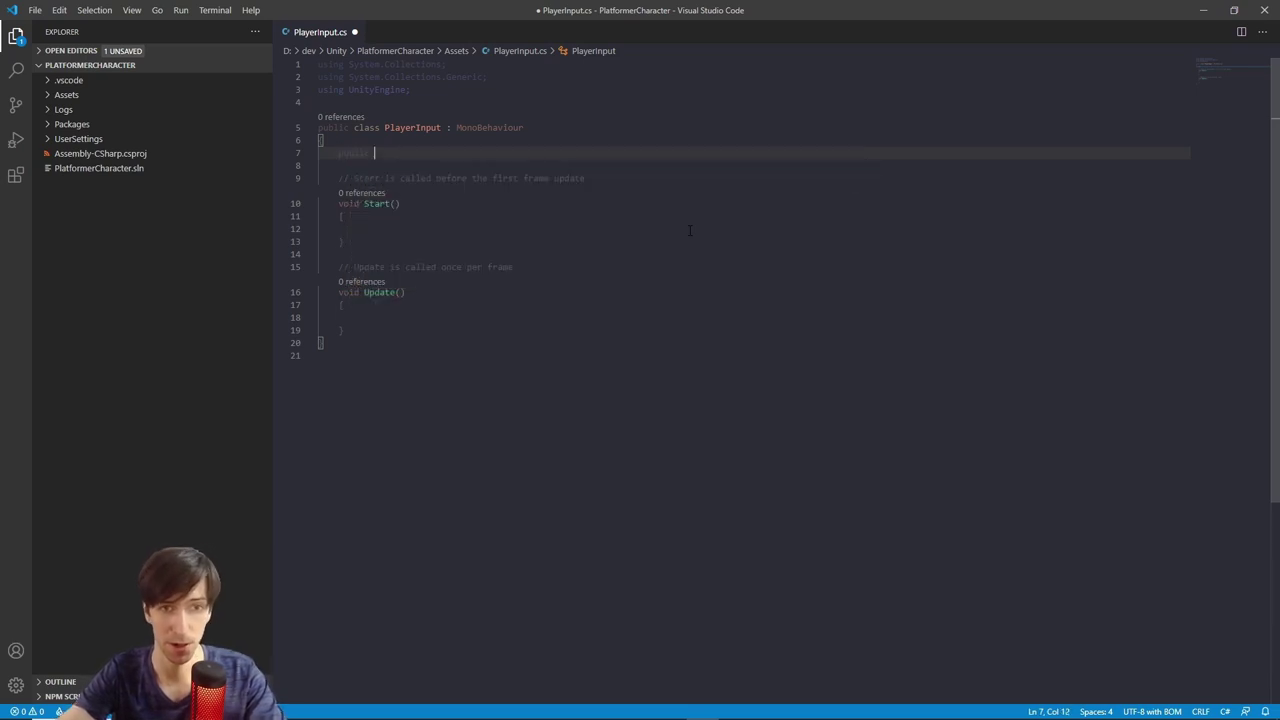
{"action": "type", "text": "Animator"}
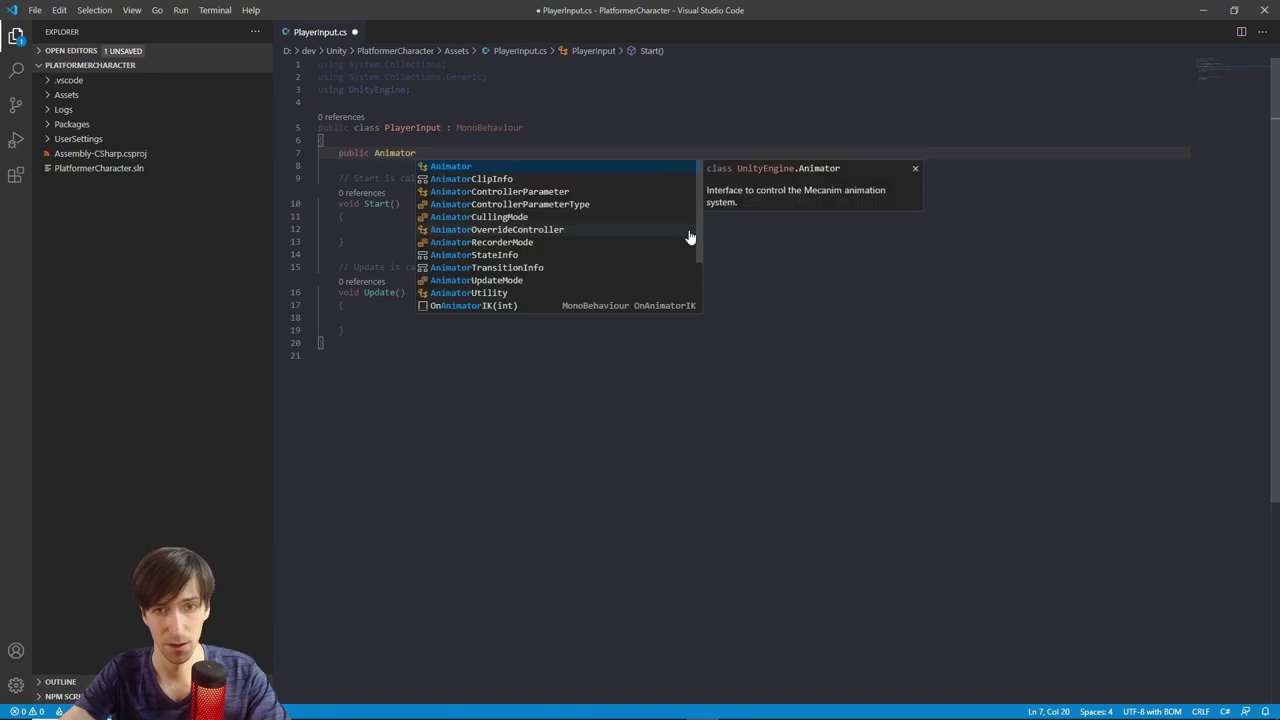
{"action": "key", "text": "Escape"}
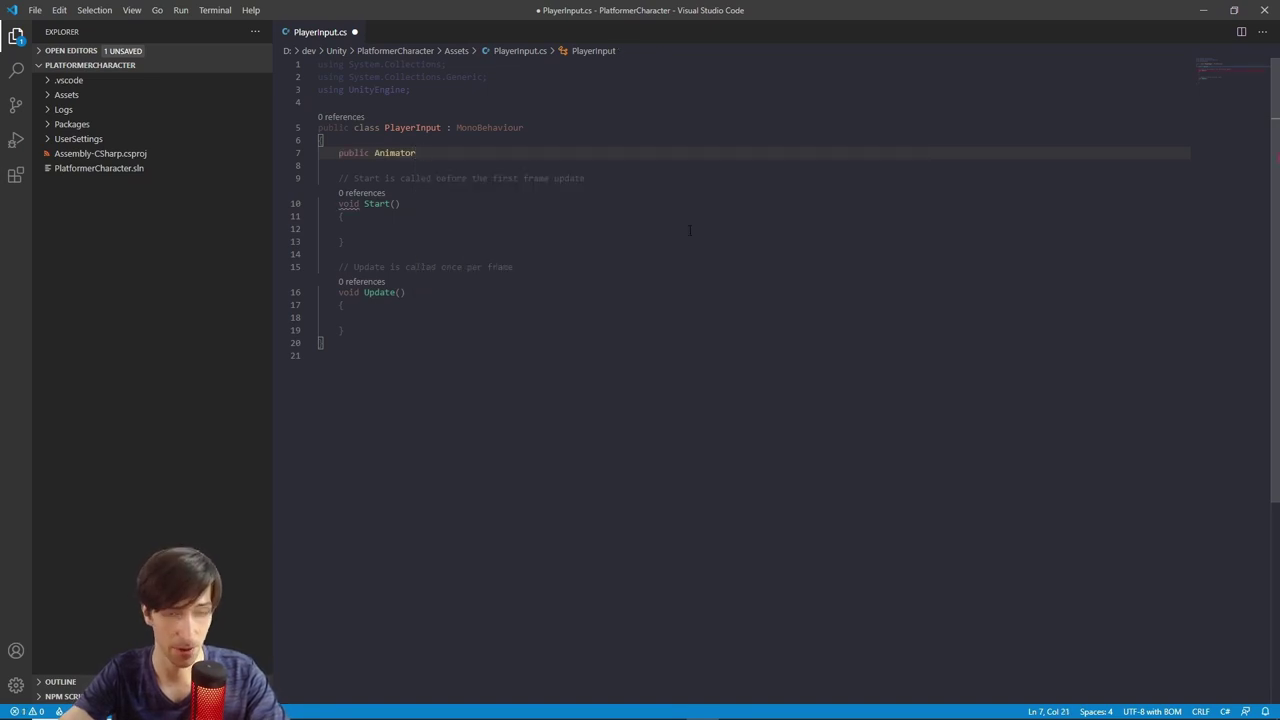
{"action": "type", "text": "anim"}
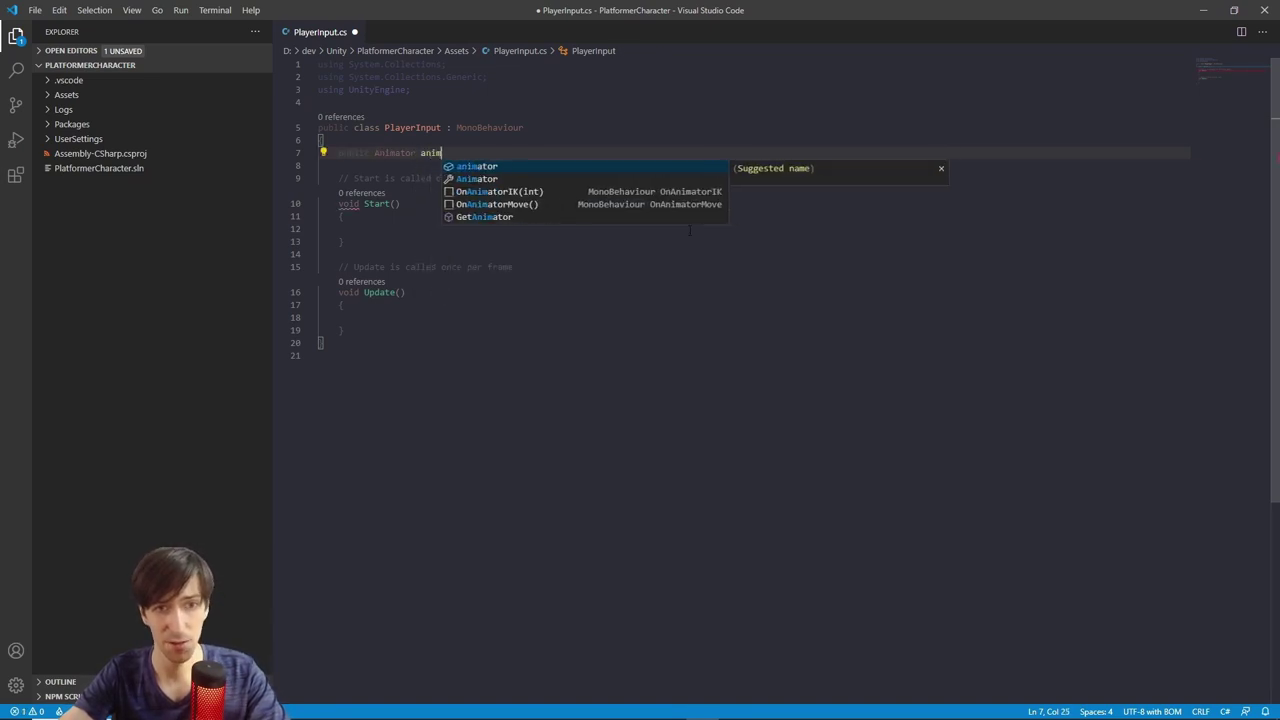
{"action": "type", "text": "ator;"}
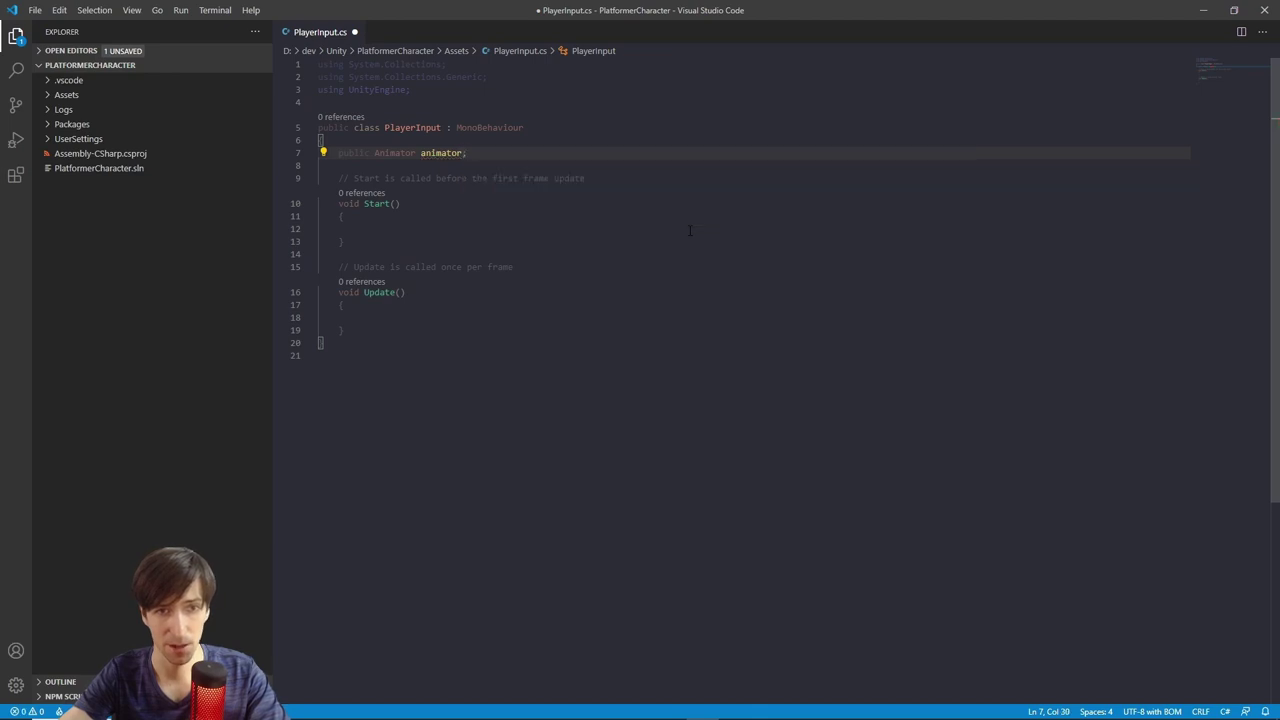
{"action": "key", "text": "ctrl+s"}
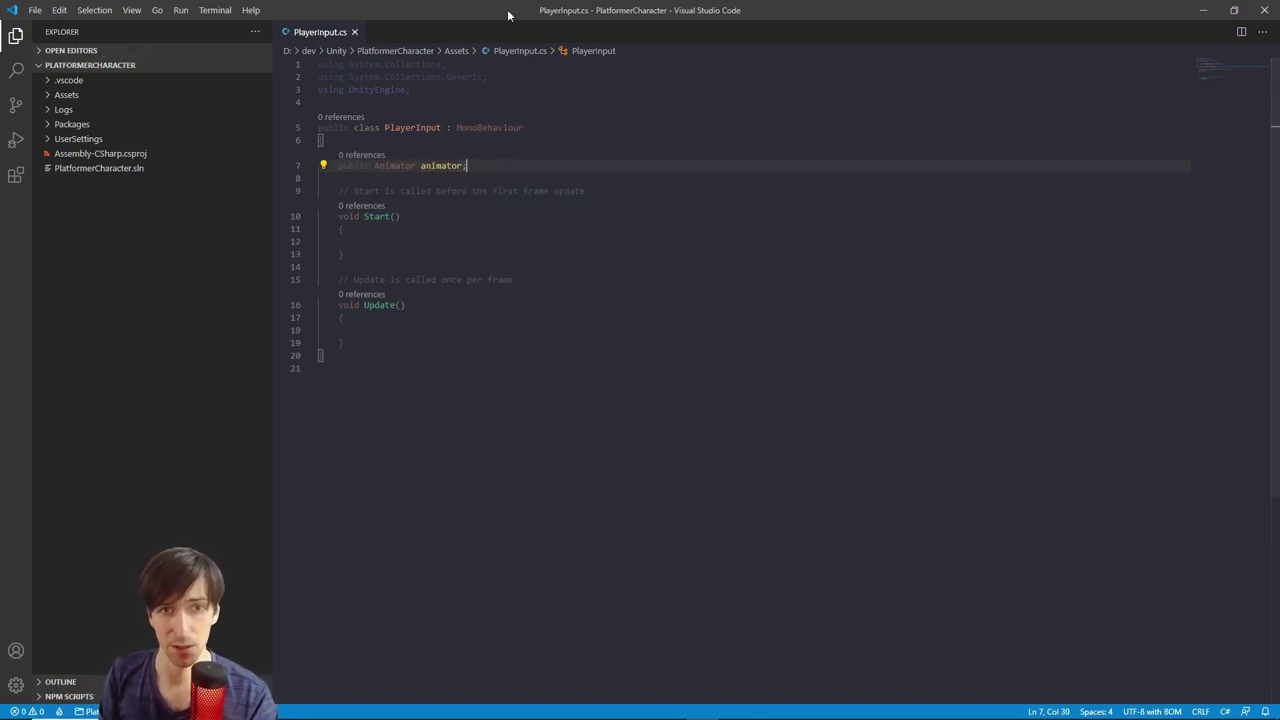
{"action": "left_click_drag", "start_coordinate": [507, 9], "coordinate": [513, 71]}
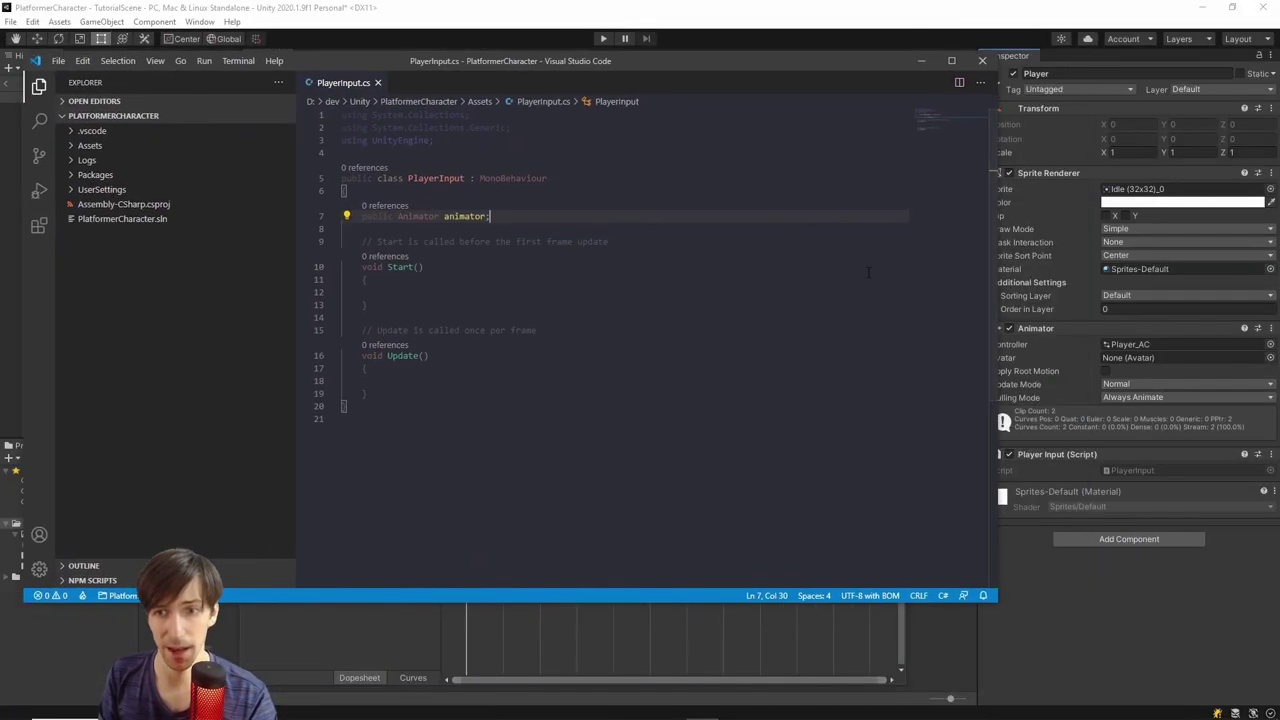
Switch to Unity and assign the Player's own Animator component to the Animator field of its Player Input script
{"action": "left_click", "coordinate": [1092, 593]}
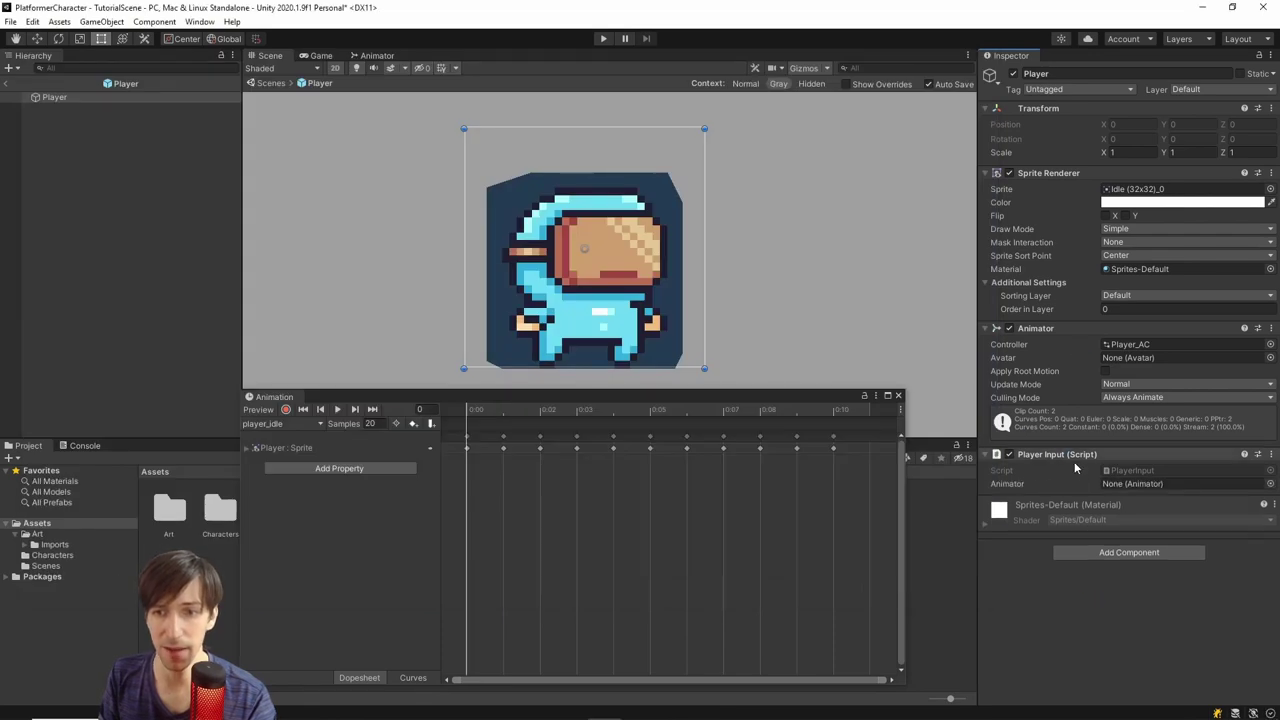
{"action": "left_click", "coordinate": [1271, 486]}
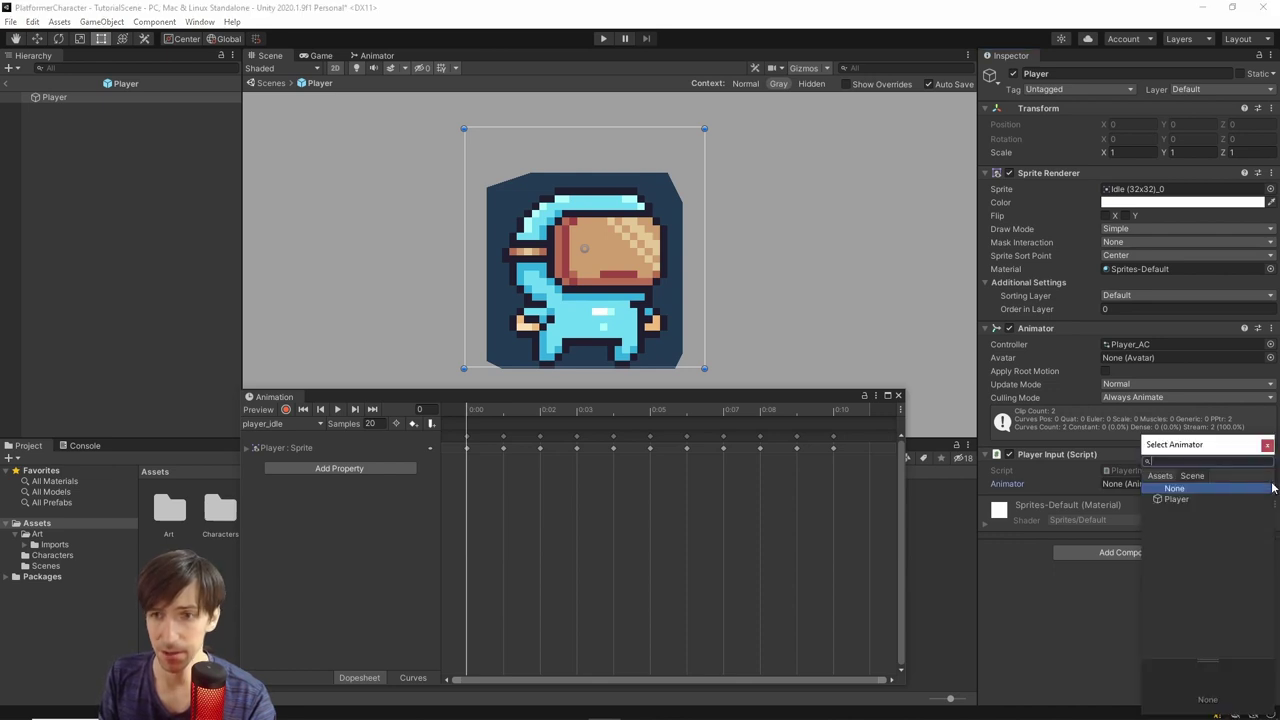
{"action": "left_click_drag", "start_coordinate": [1210, 449], "coordinate": [817, 206]}
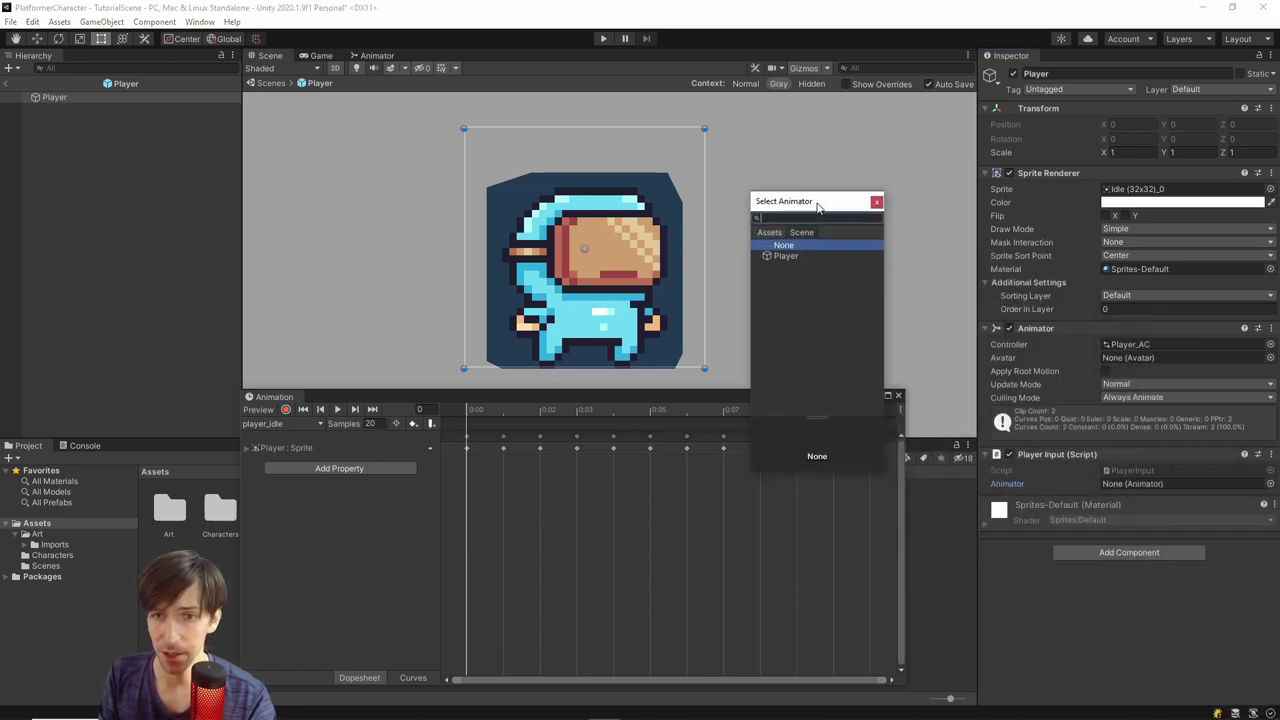
{"action": "double_click", "coordinate": [798, 259]}
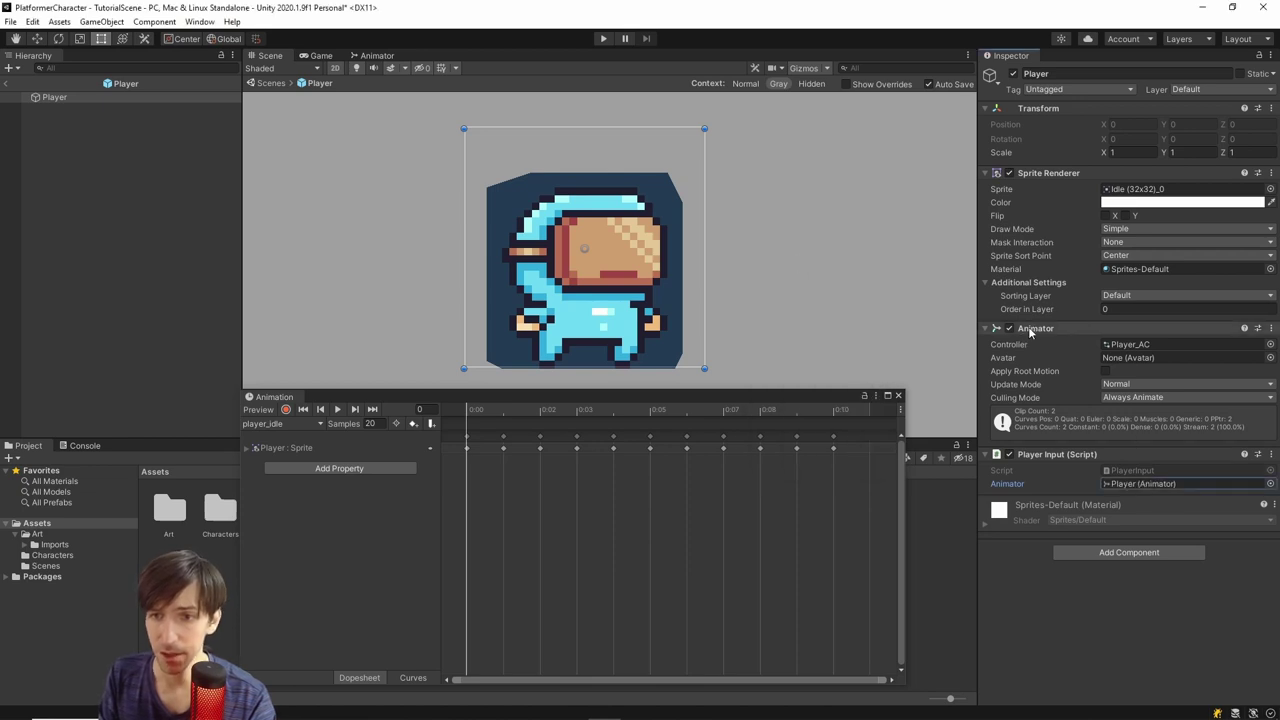
{"action": "left_click_drag", "start_coordinate": [1028, 330], "coordinate": [1186, 477]}
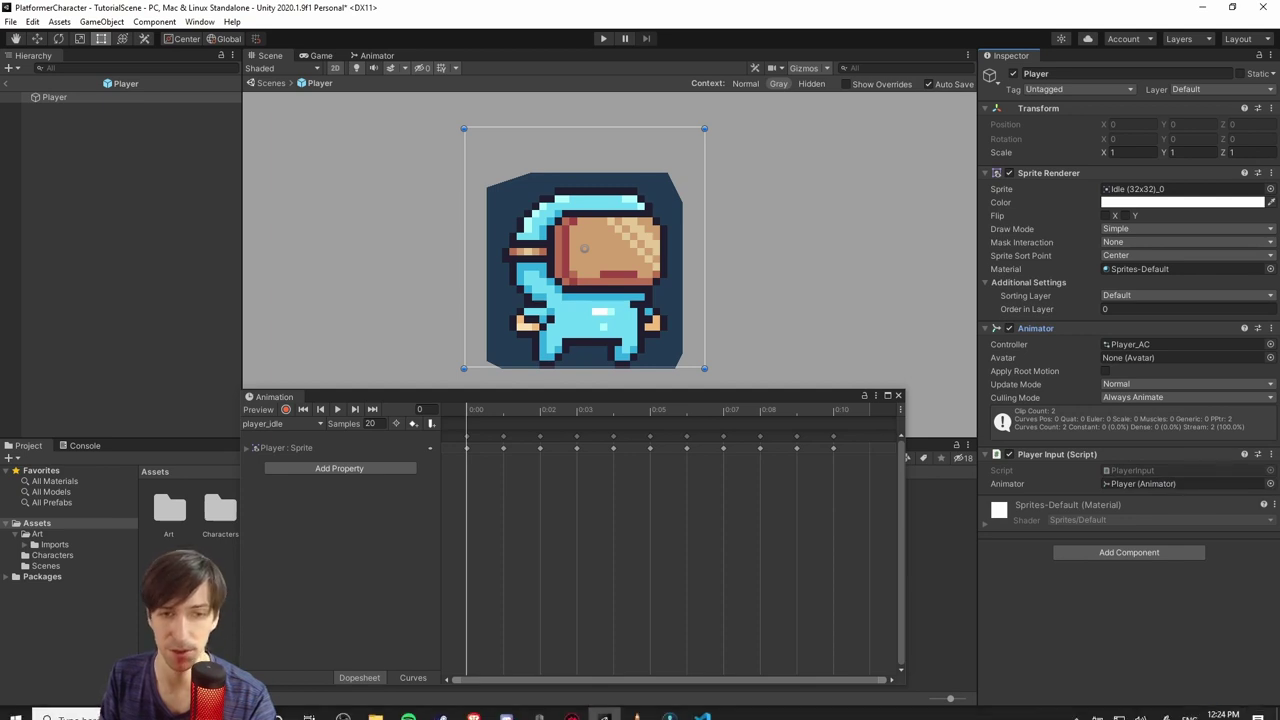
Switch to Visual Studio Code, remove the Start method from PlayerInput and call Input.GetAxis("Horizontal") inside Update
{"action": "key", "text": "alt+Tab"}
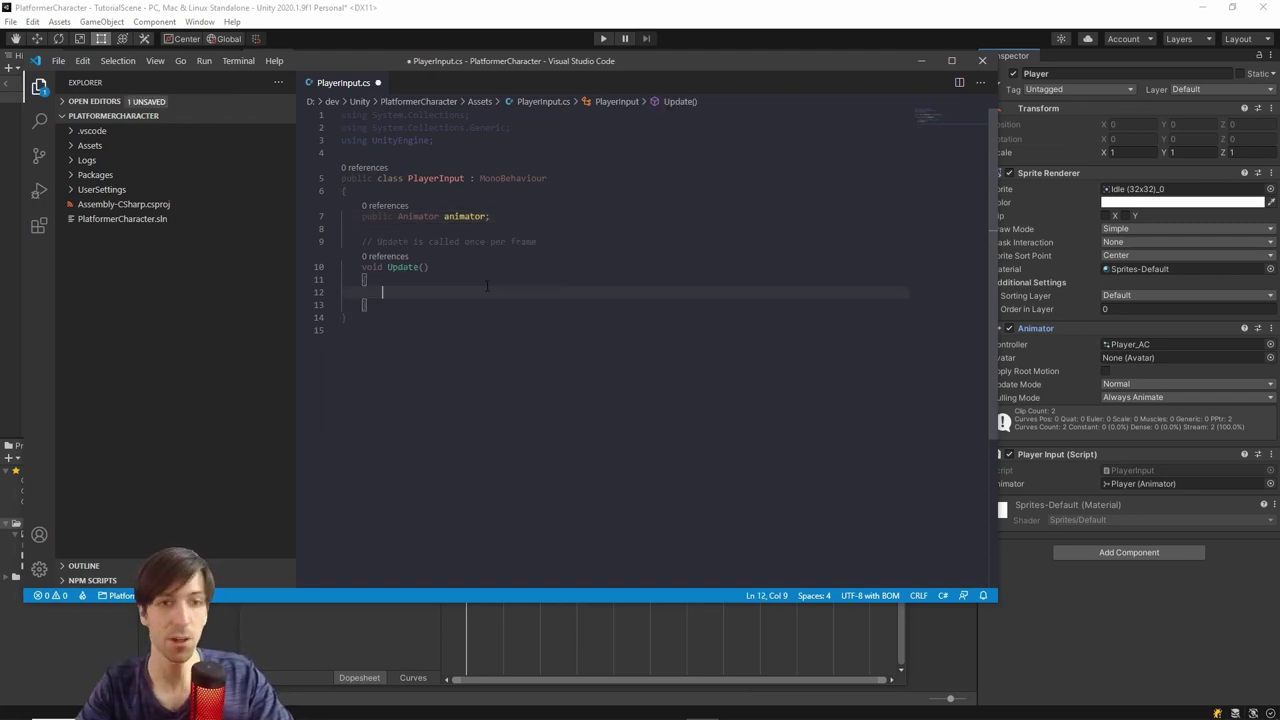
{"action": "type", "text": "Input."}
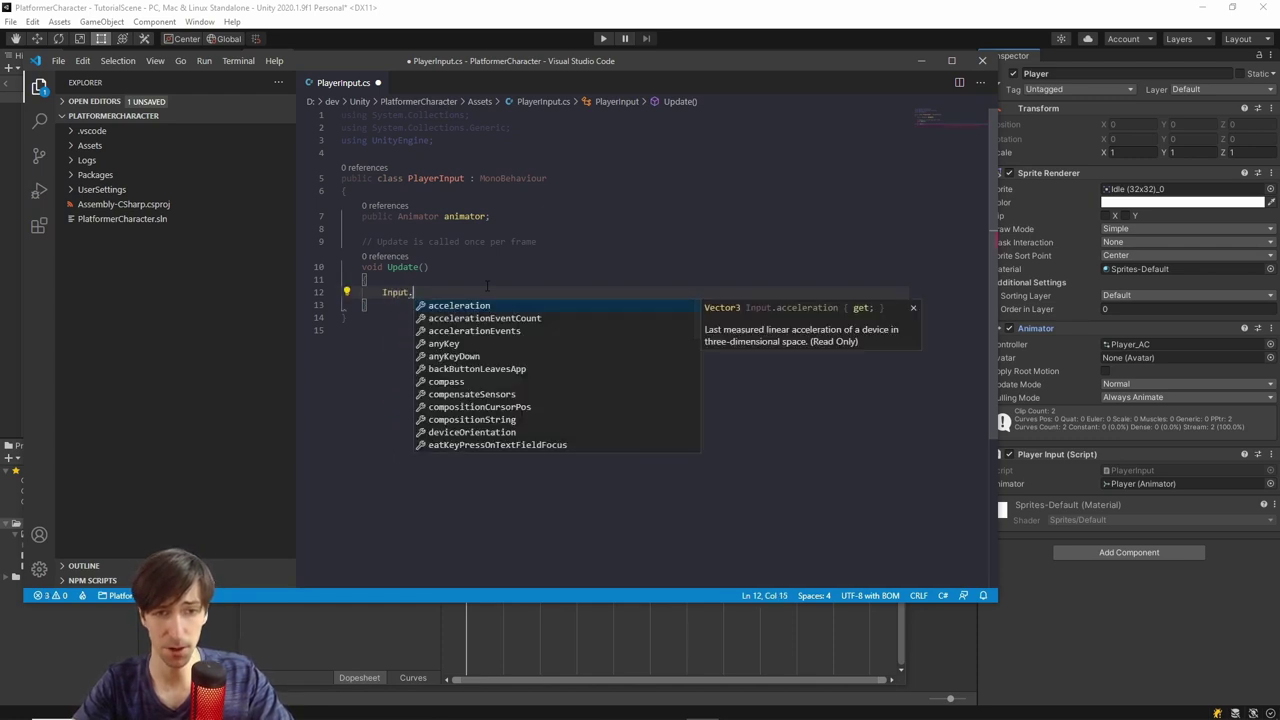
{"action": "type", "text": "getAxis("}
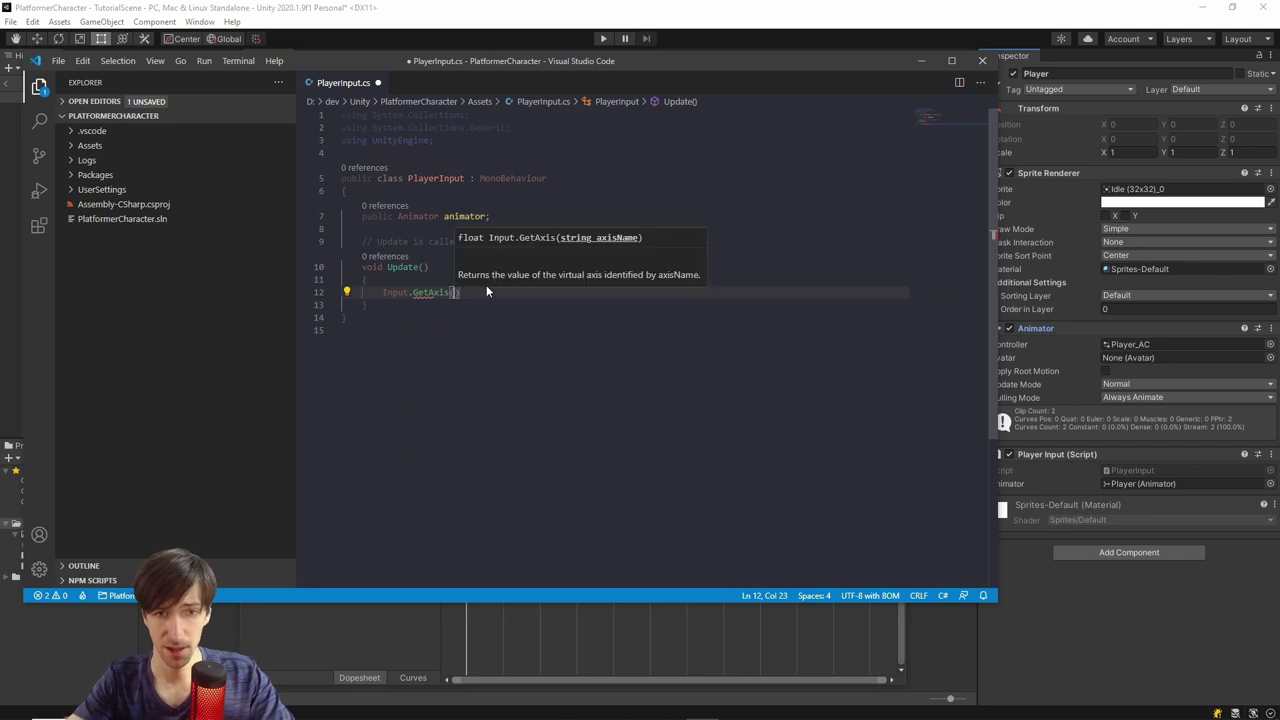
{"action": "type", "text": "\"Ho"}
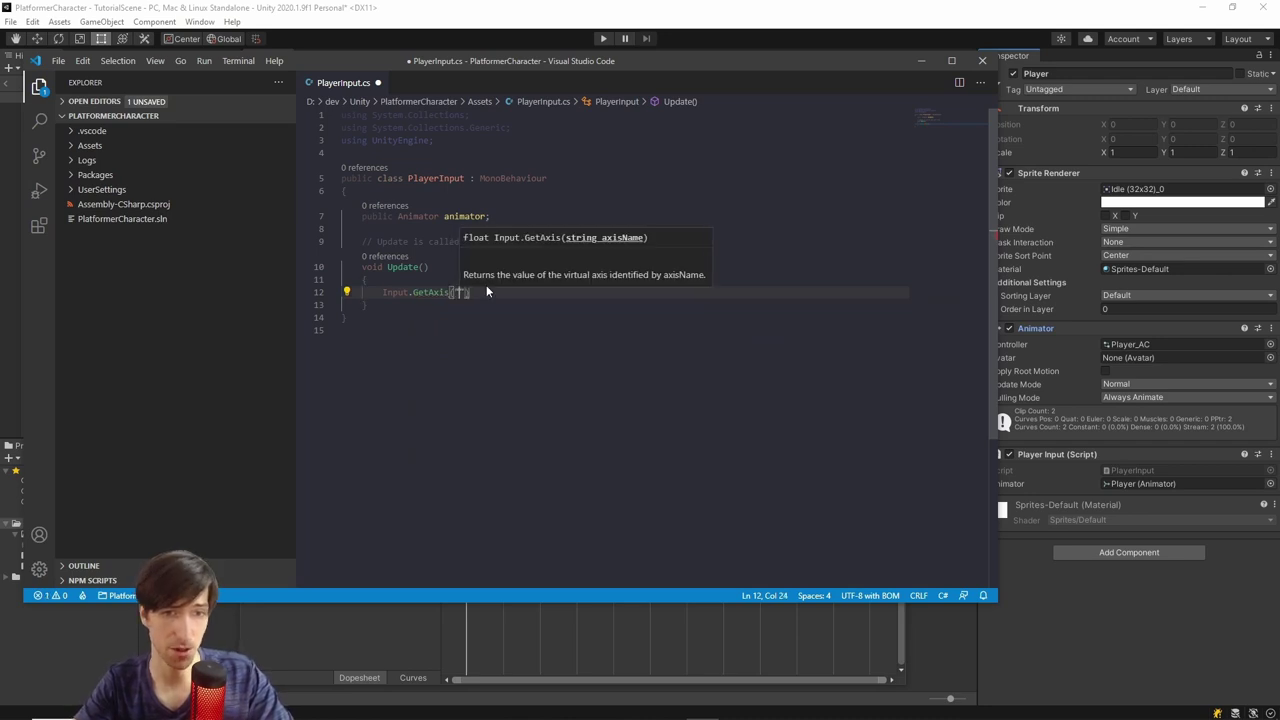
{"action": "type", "text": "rizontal\");"}
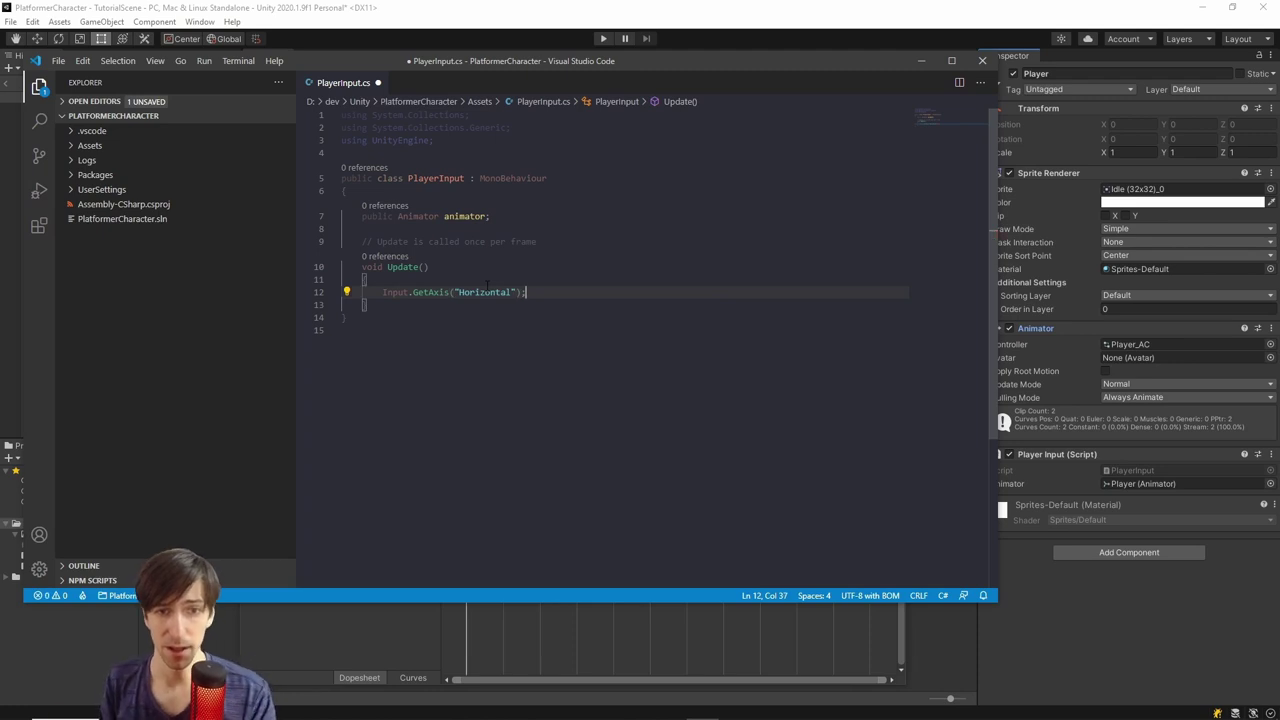
Store the Horizontal axis call in a float variable named moveX and save the script
{"action": "left_click", "coordinate": [383, 291]}
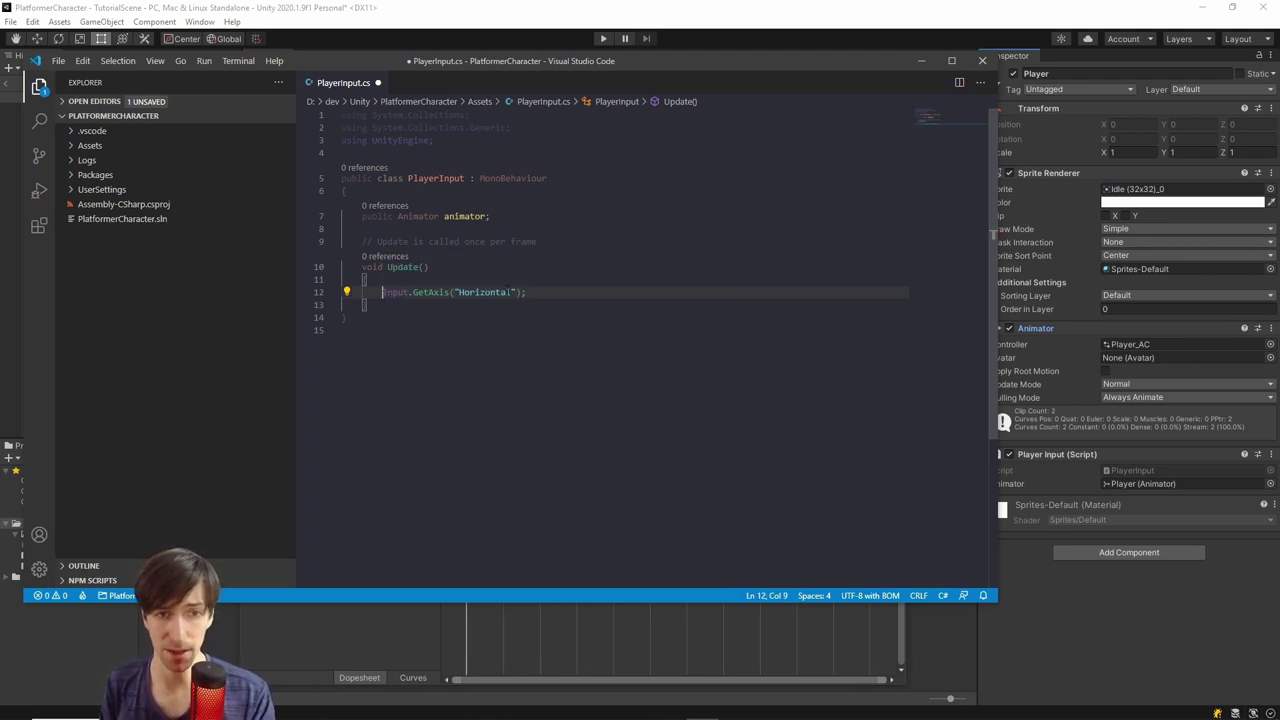
{"action": "type", "text": "float "}
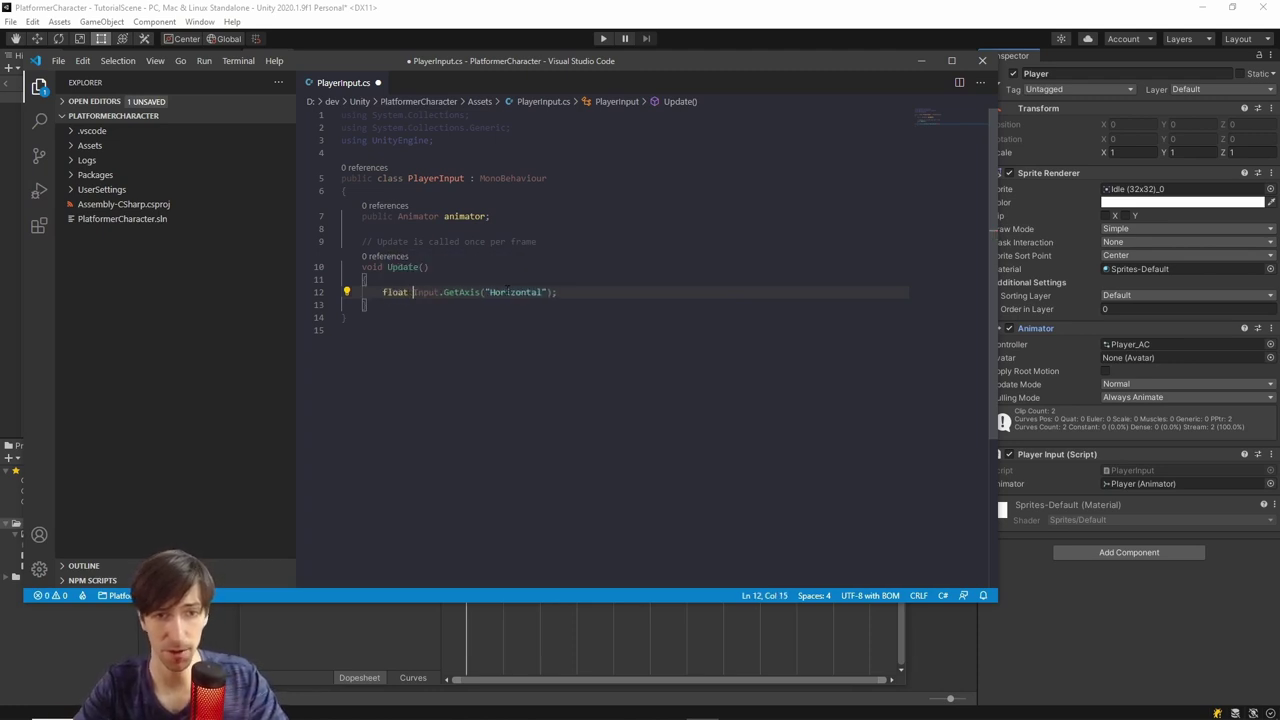
{"action": "type", "text": "moveX ="}
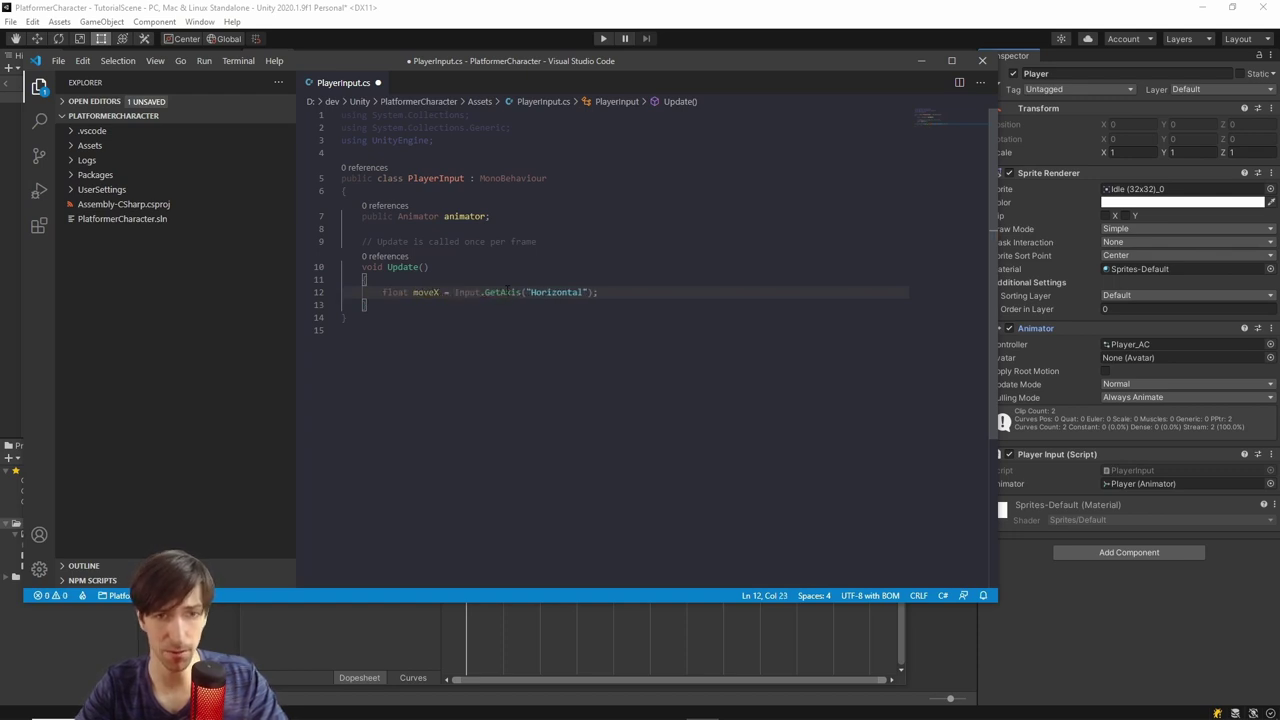
{"action": "key", "text": "ctrl+s"}
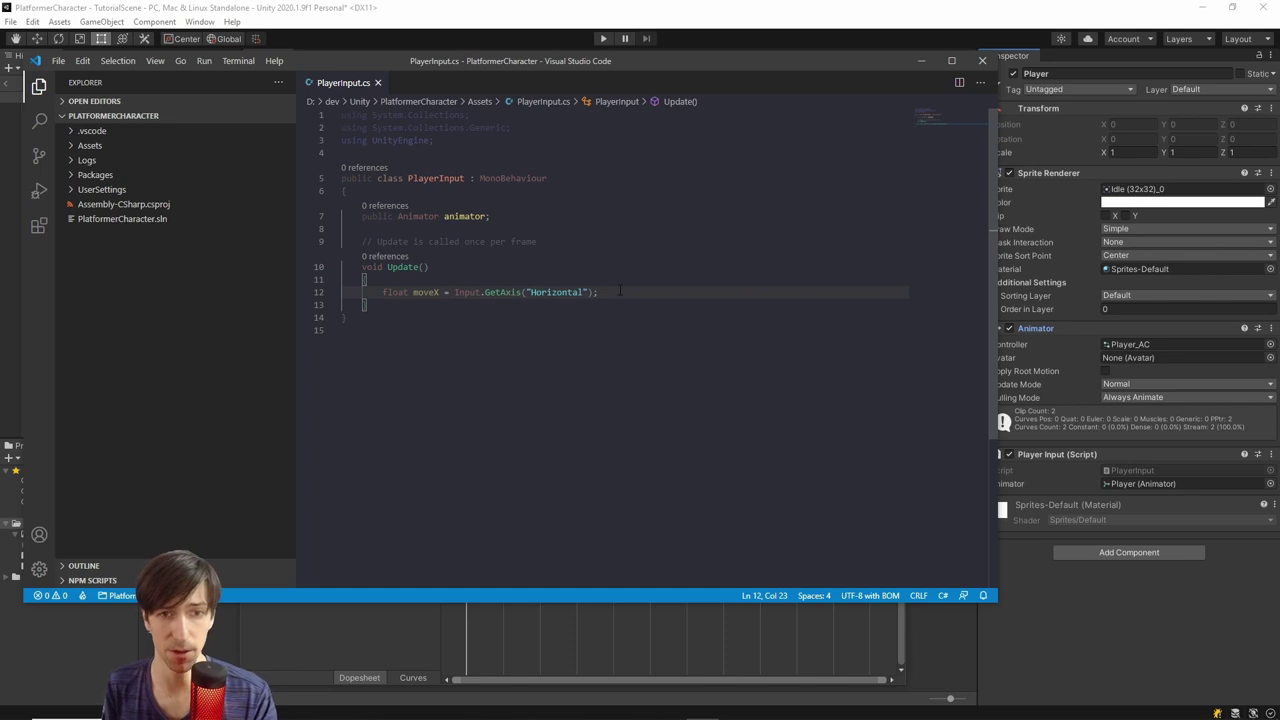
Move the code editor aside, switch to Unity and open the Input Manager in the Project Settings
{"action": "left_click_drag", "start_coordinate": [620, 290], "coordinate": [458, 292]}
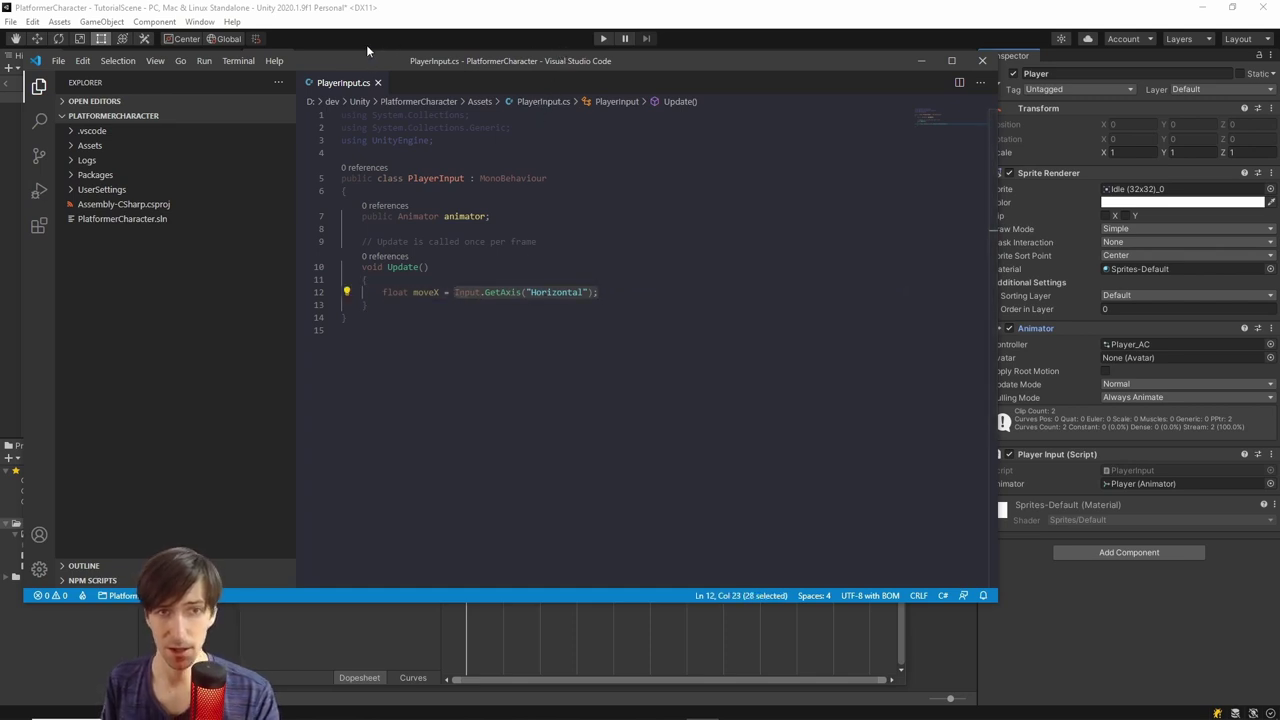
{"action": "left_click_drag", "start_coordinate": [366, 57], "coordinate": [514, 114]}
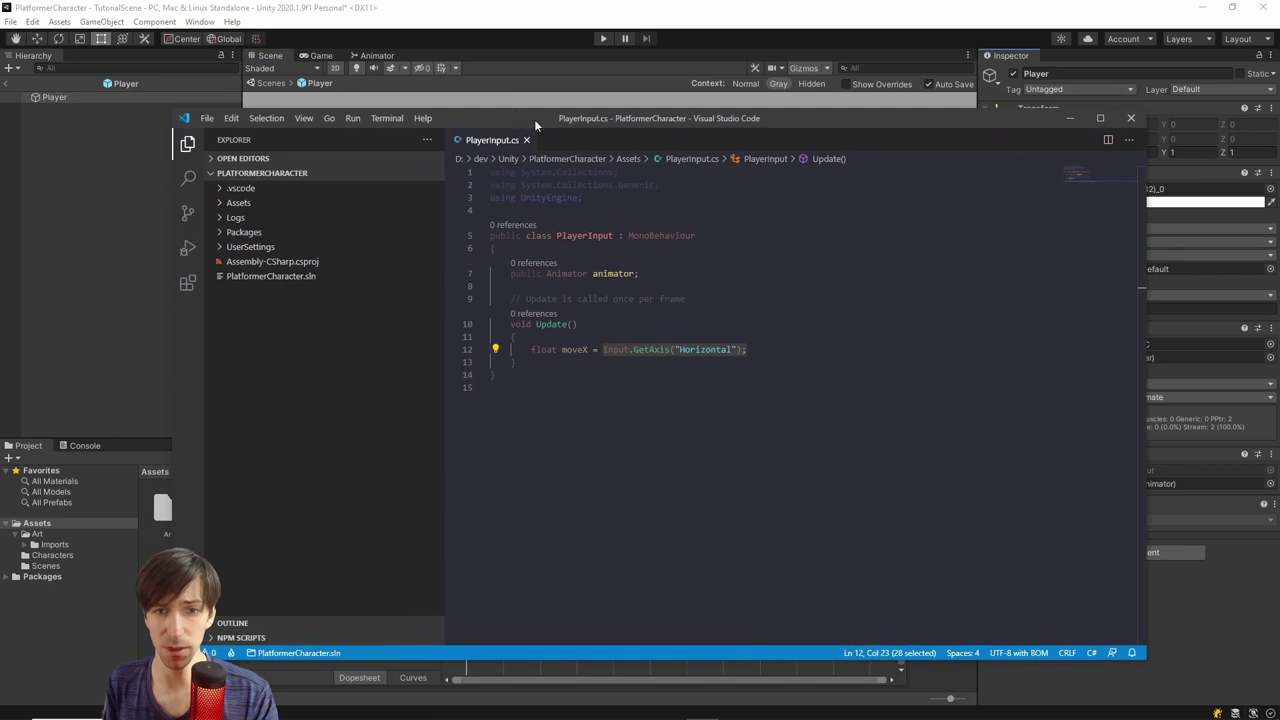
{"action": "left_click", "coordinate": [690, 349]}
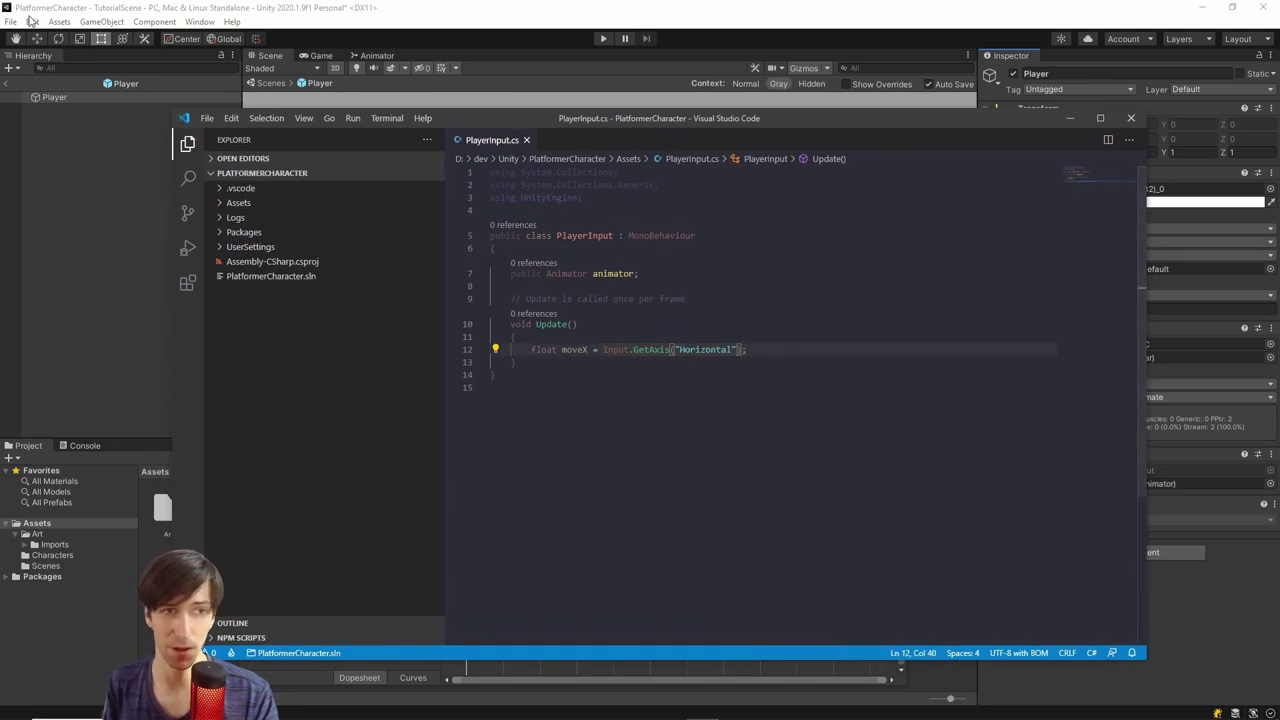
{"action": "left_click_drag", "start_coordinate": [494, 121], "coordinate": [567, 160]}
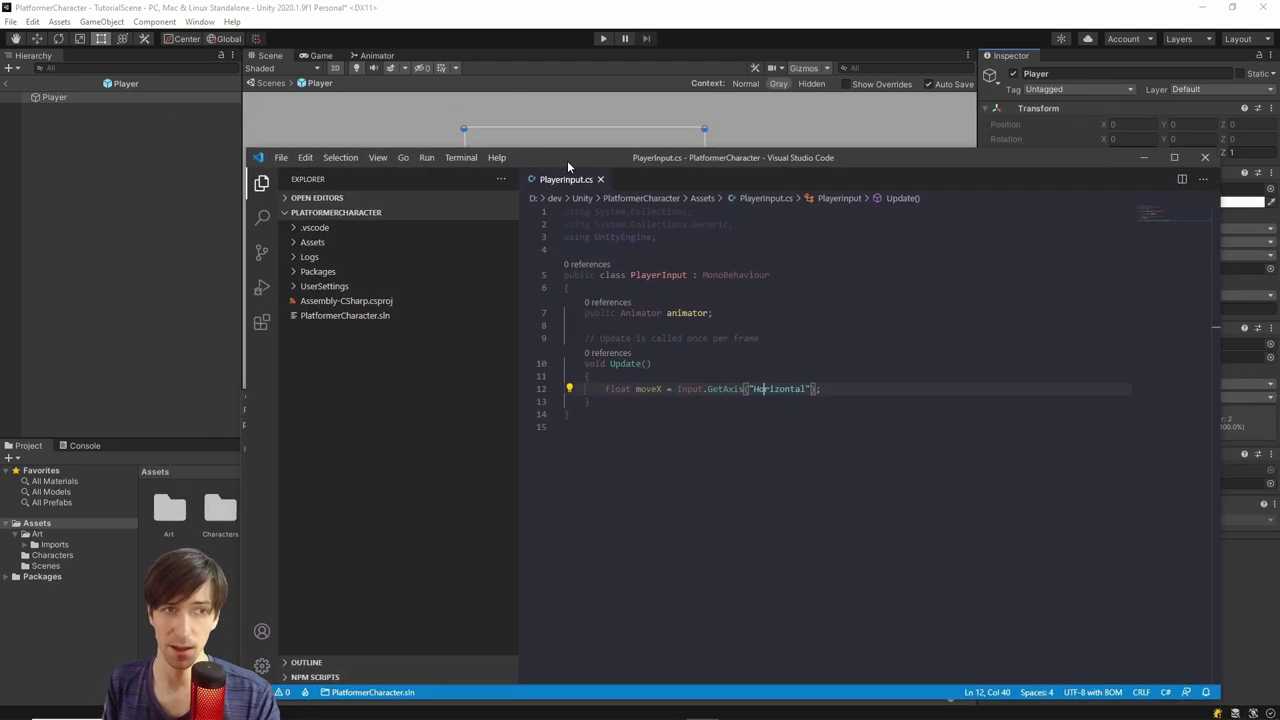
{"action": "left_click", "coordinate": [34, 22]}
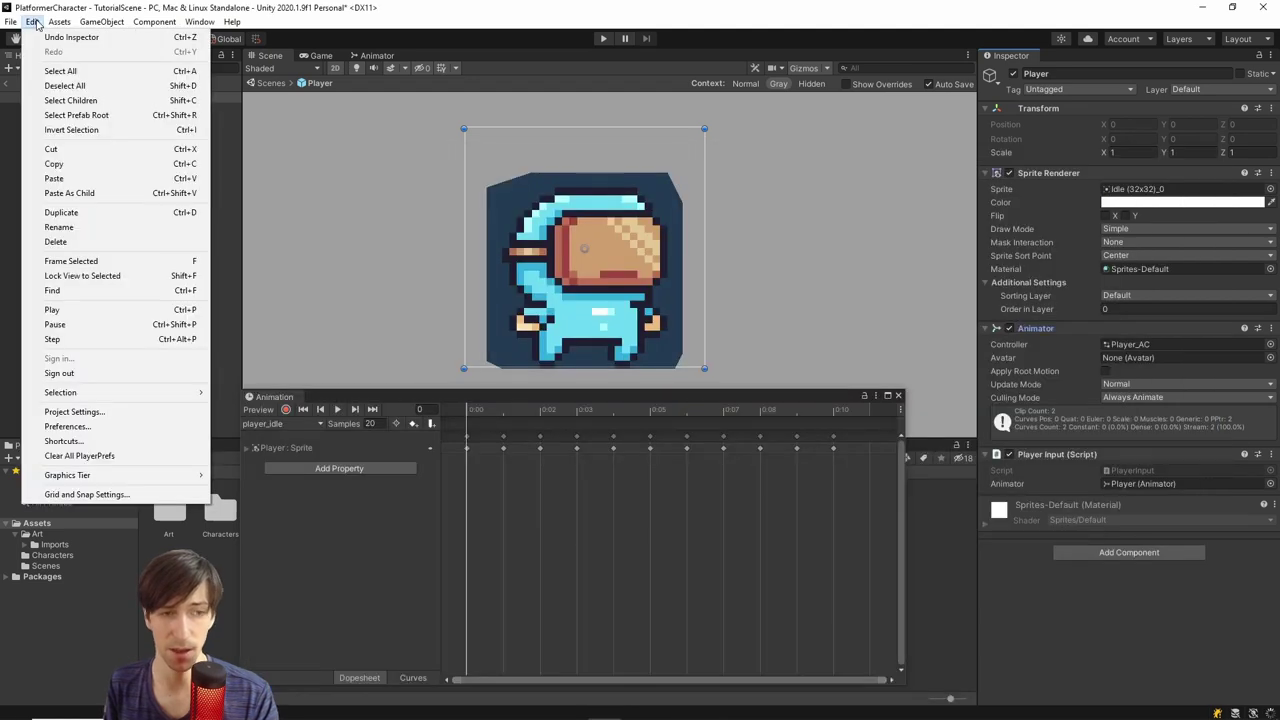
{"action": "left_click", "coordinate": [133, 411]}
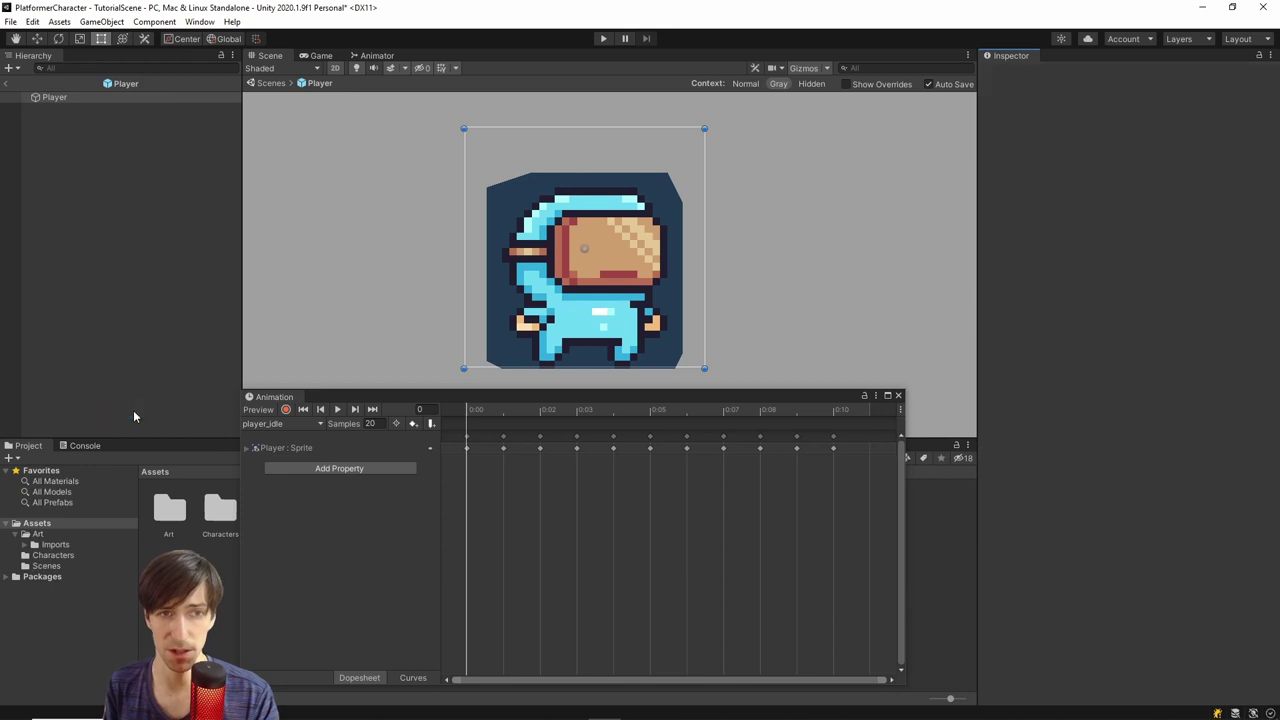
{"action": "left_click_drag", "start_coordinate": [238, 173], "coordinate": [468, 138]}
{"action": "left_click", "coordinate": [318, 190]}
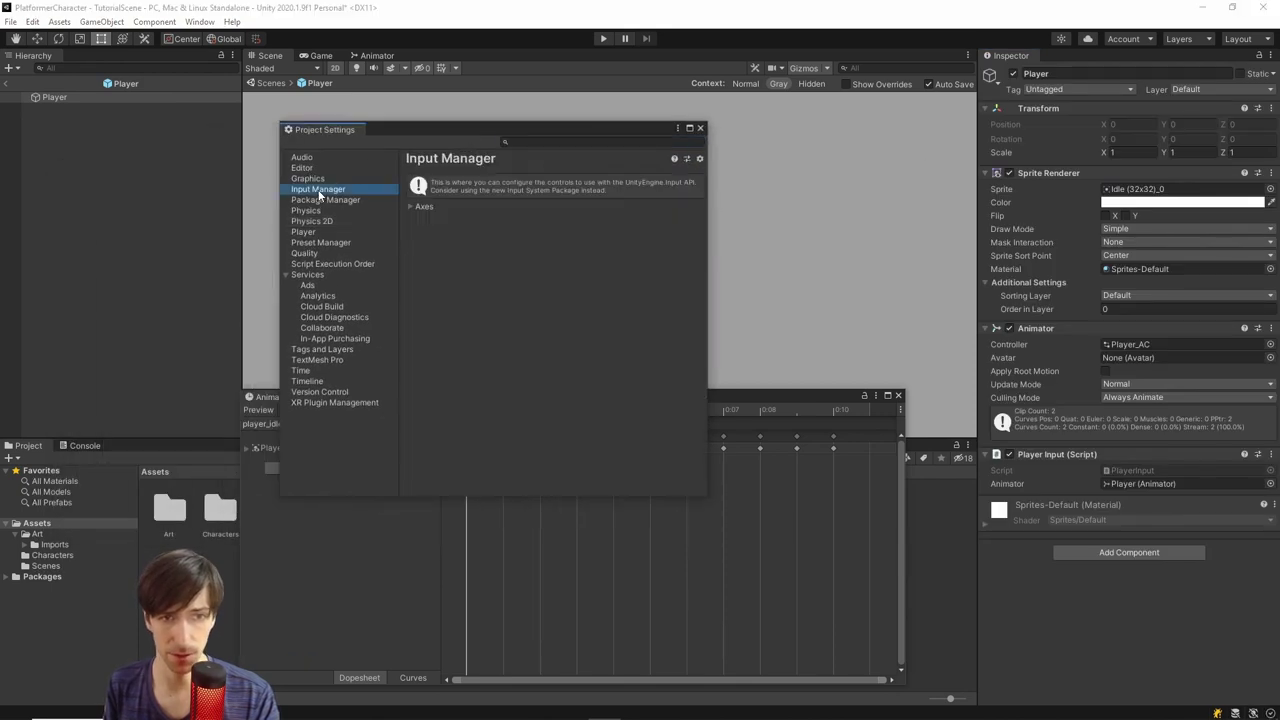
Expand the input axes and examine the first Horizontal axis's name and its positive, negative and alternative buttons
{"action": "left_click", "coordinate": [414, 206]}
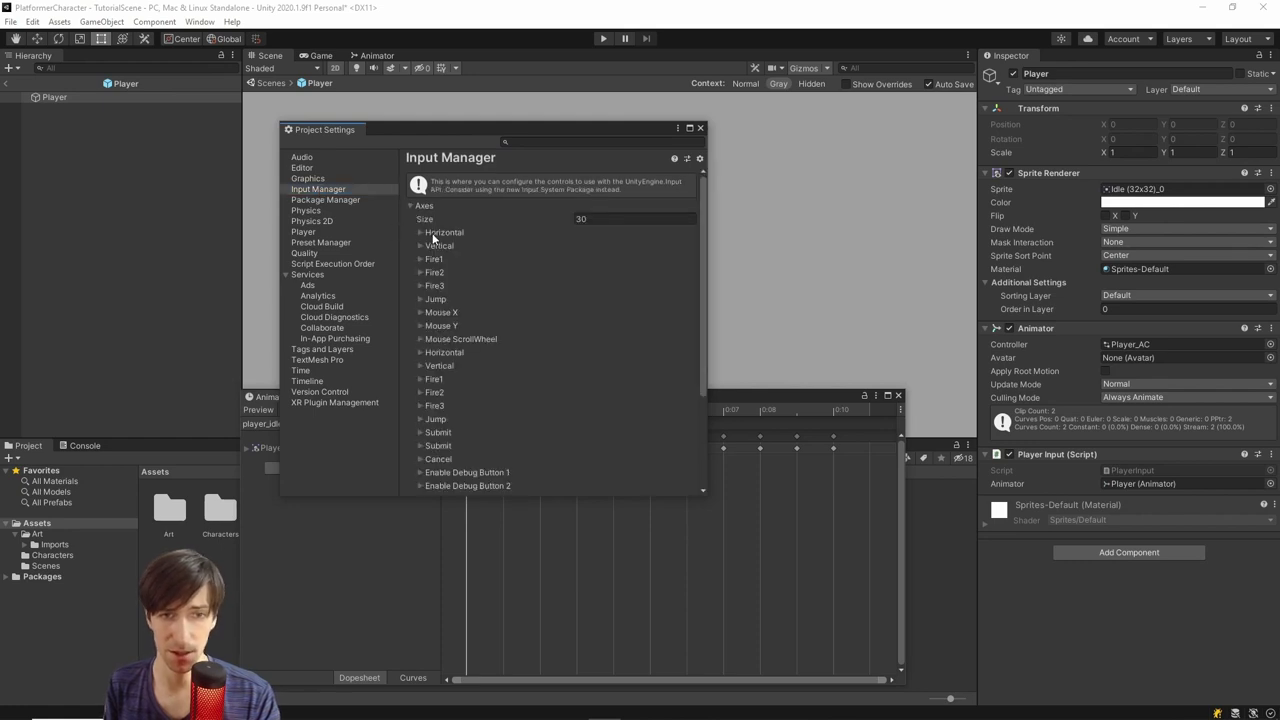
{"action": "left_click", "coordinate": [421, 232]}
{"action": "left_click", "coordinate": [638, 246]}
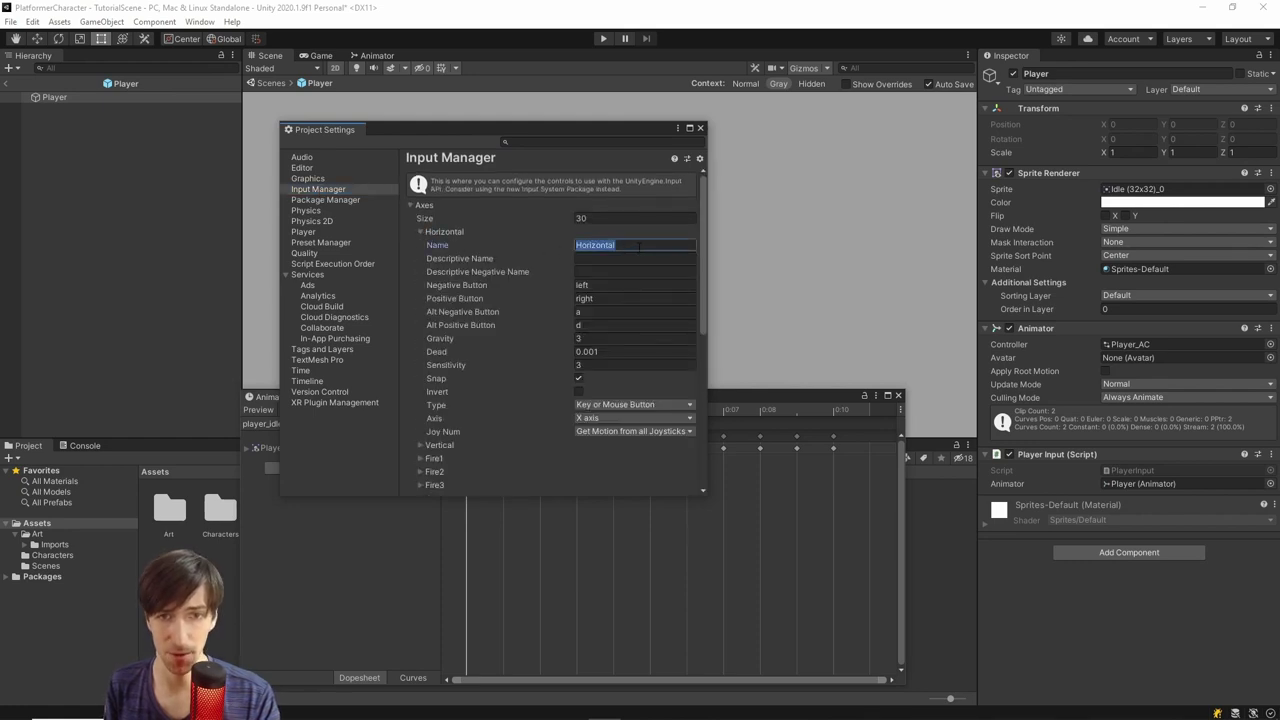
{"action": "left_click", "coordinate": [603, 286]}
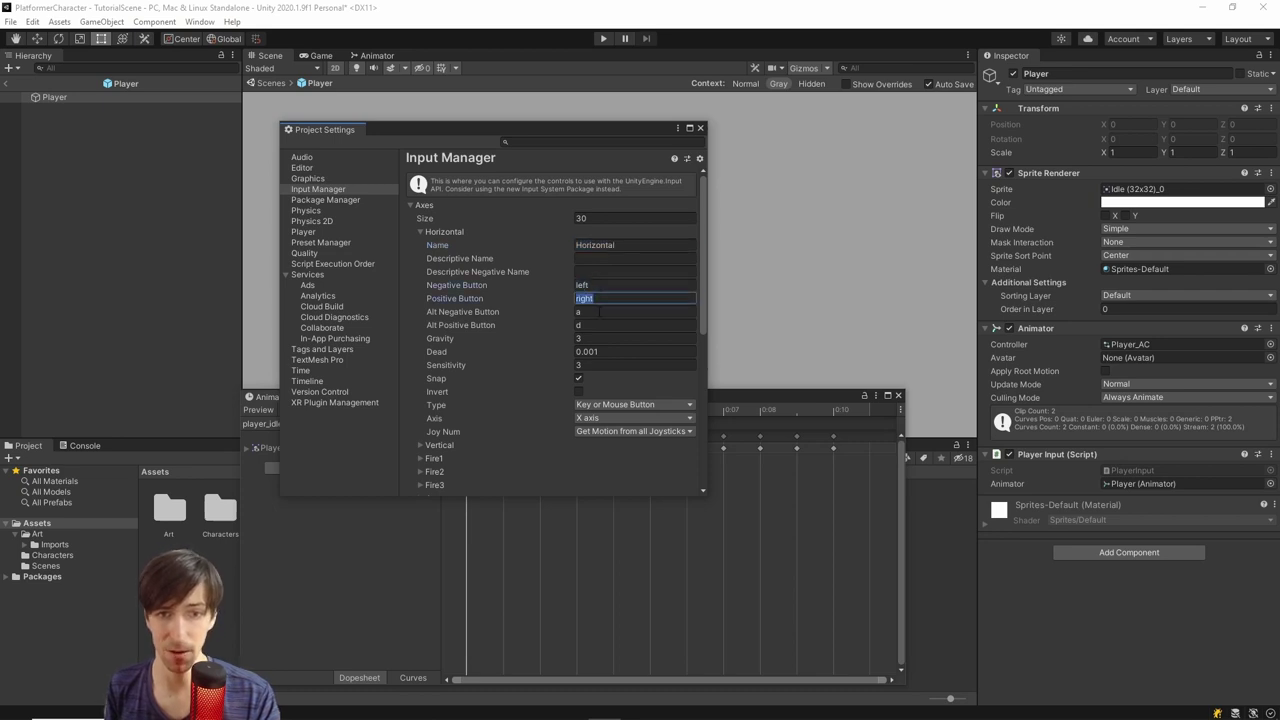
{"action": "left_click", "coordinate": [606, 322]}
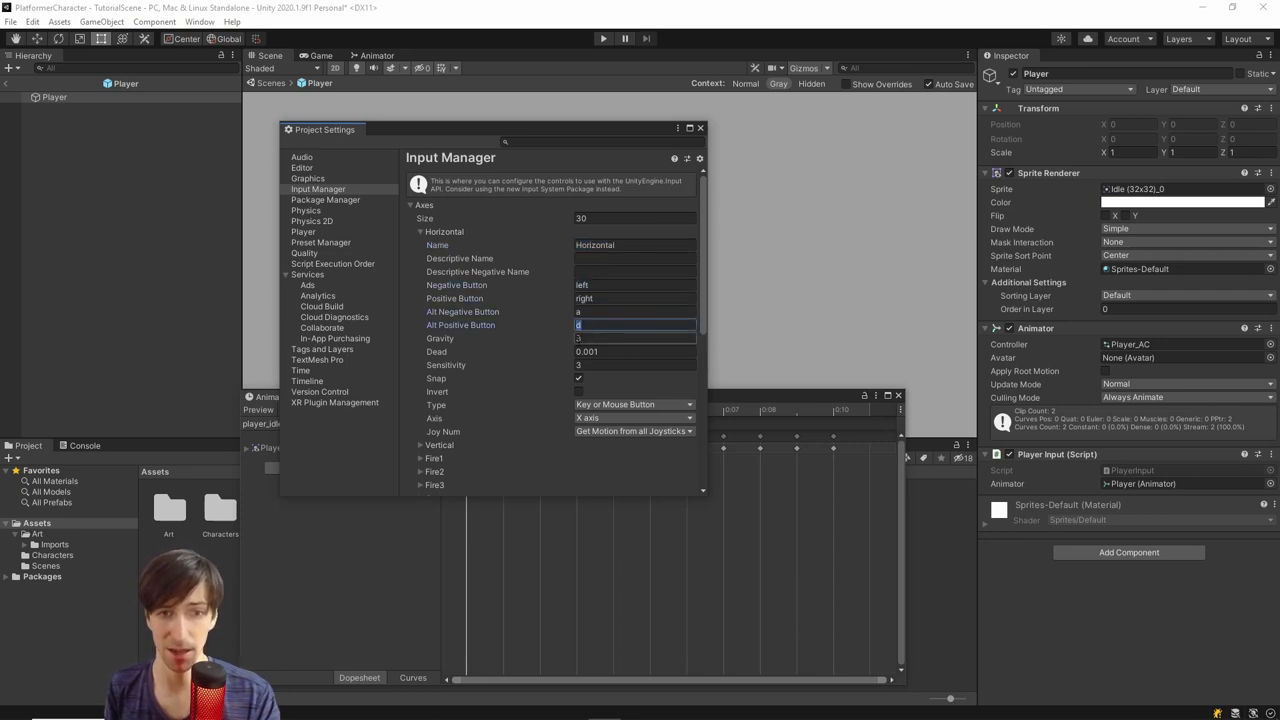
{"action": "left_click", "coordinate": [420, 231]}
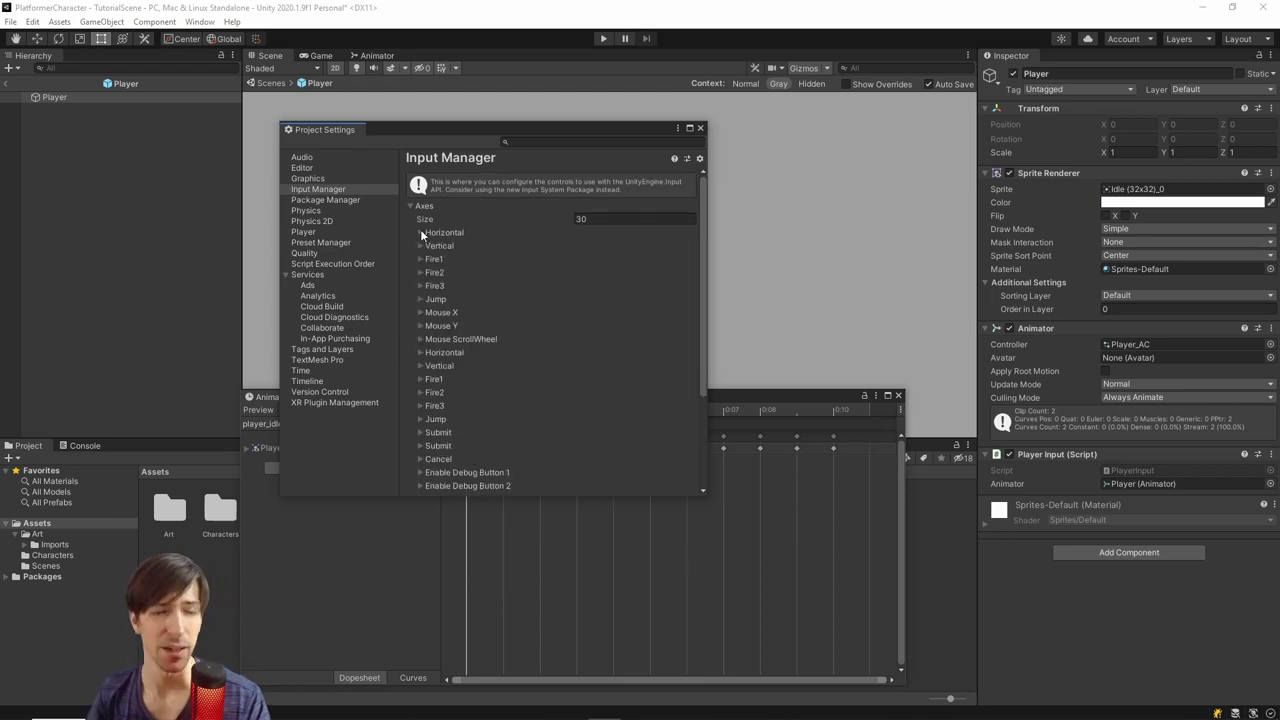
Examine the second Jump axis's button settings, collapse it and close the Project Settings
{"action": "left_click", "coordinate": [419, 419]}
{"action": "scroll", "coordinate": [498, 388], "scroll_direction": "down", "scroll_amount": 4}
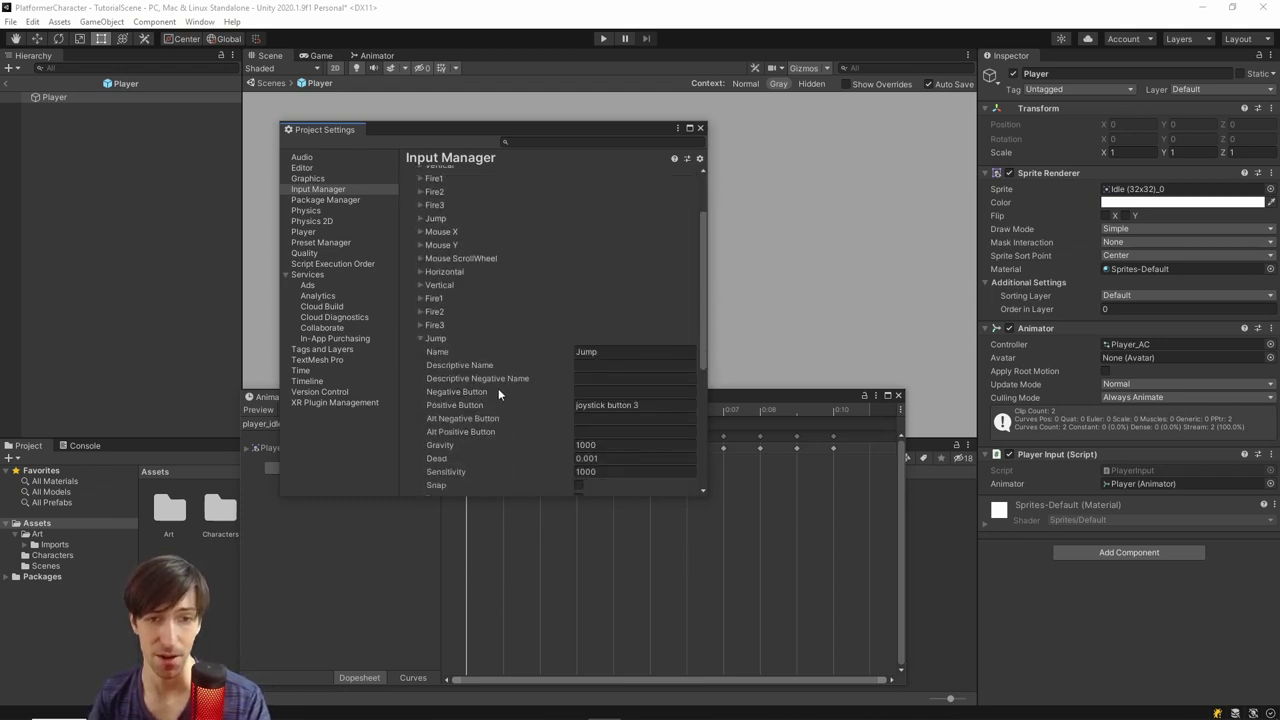
{"action": "left_click", "coordinate": [576, 366]}
{"action": "scroll", "coordinate": [529, 379], "scroll_direction": "down", "scroll_amount": 2}
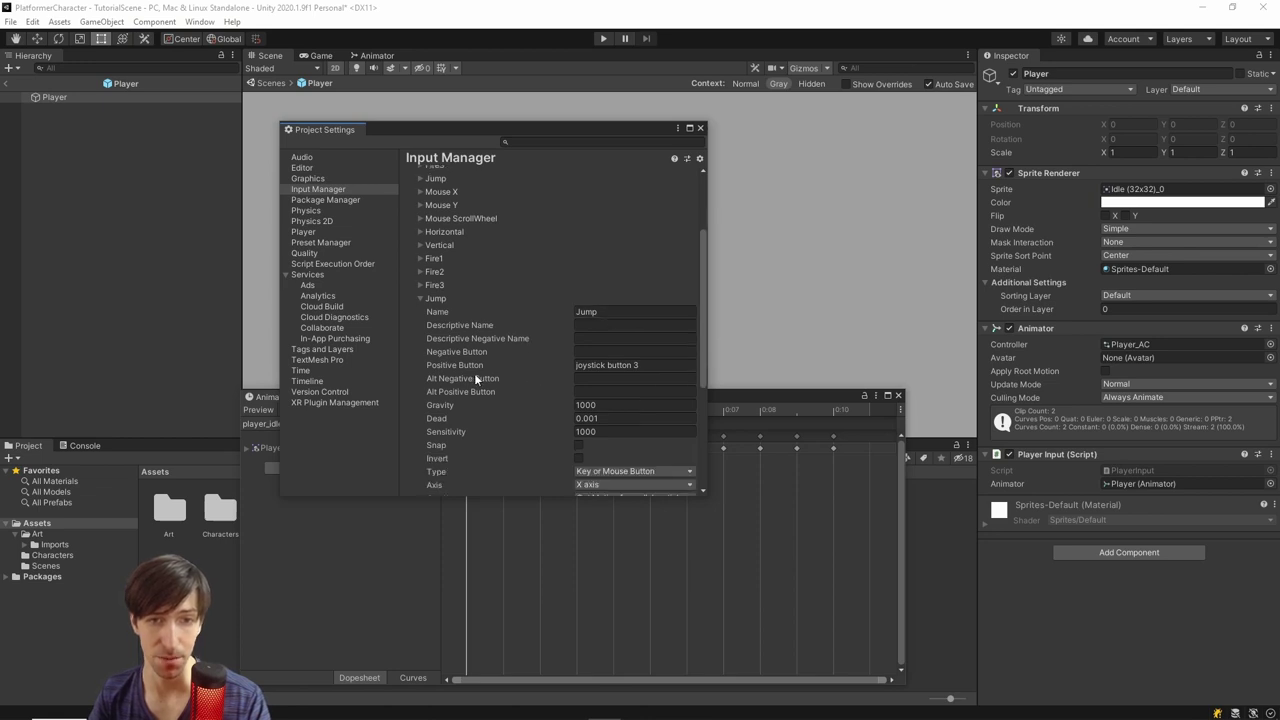
{"action": "left_click", "coordinate": [668, 366]}
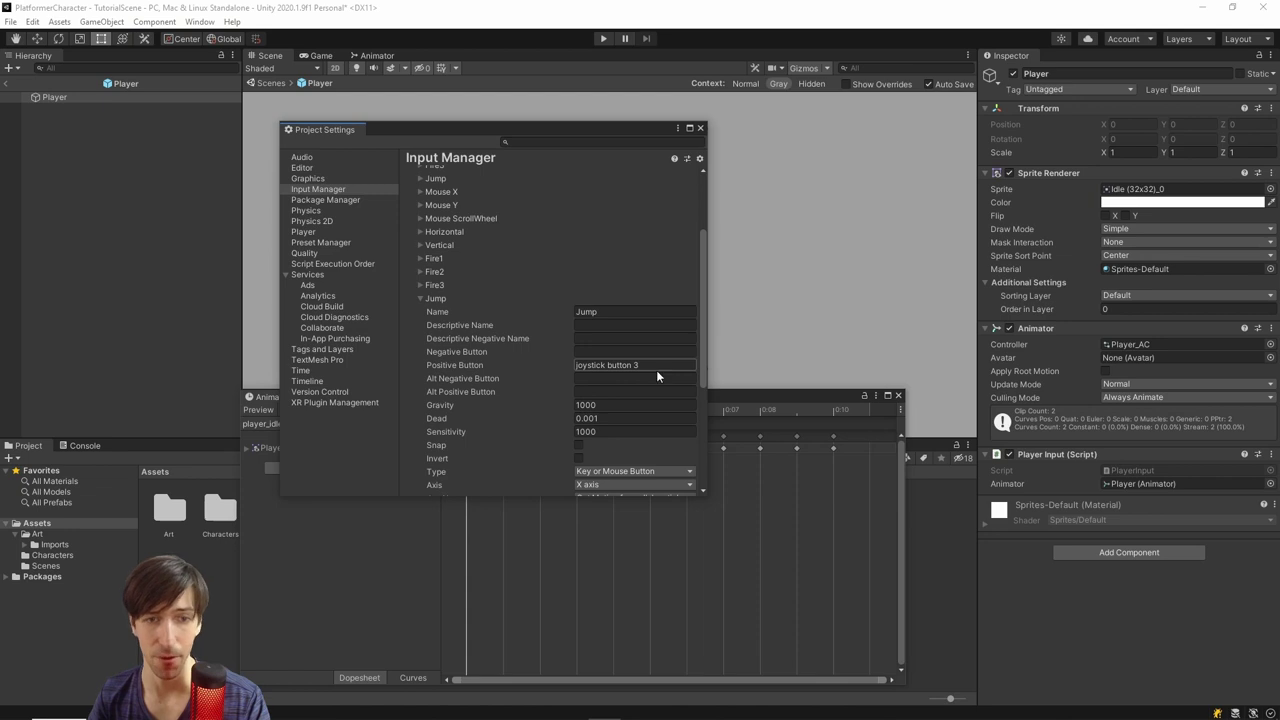
{"action": "scroll", "coordinate": [568, 281], "scroll_direction": "down", "scroll_amount": 4}
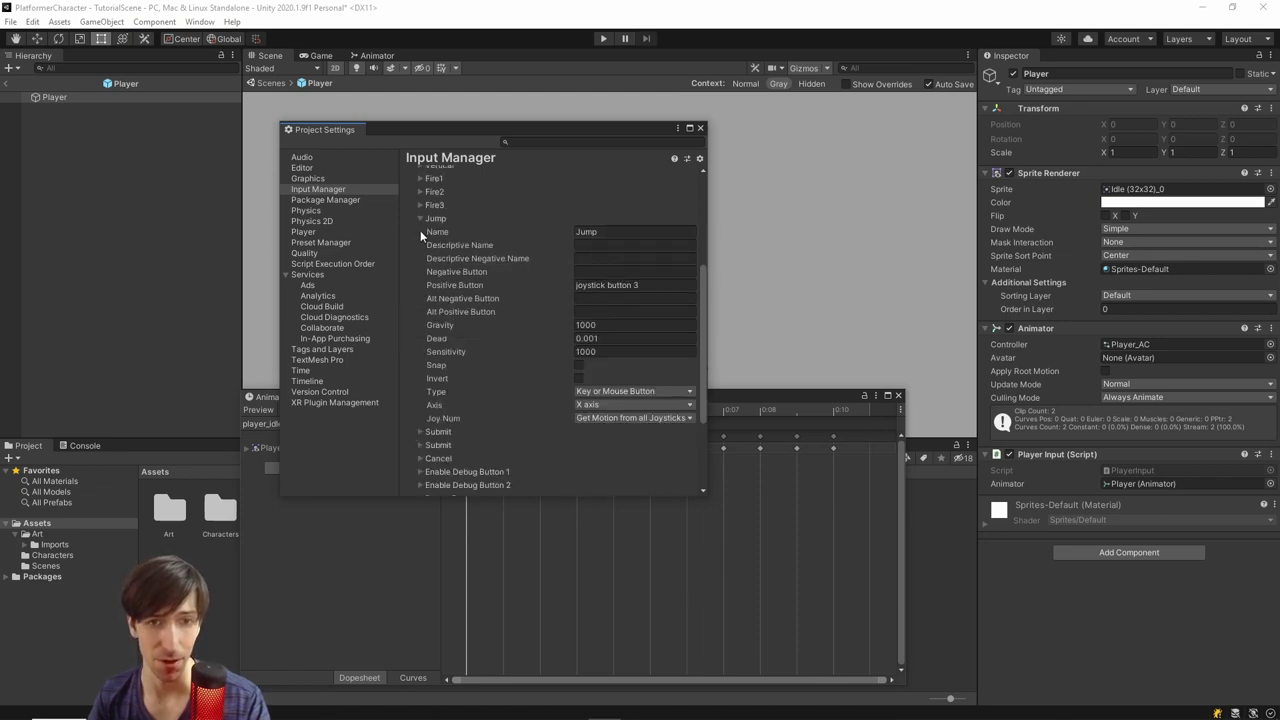
{"action": "scroll", "coordinate": [425, 260], "scroll_direction": "up", "scroll_amount": 2}
{"action": "left_click", "coordinate": [421, 260]}
{"action": "scroll", "coordinate": [477, 246], "scroll_direction": "up", "scroll_amount": 4}
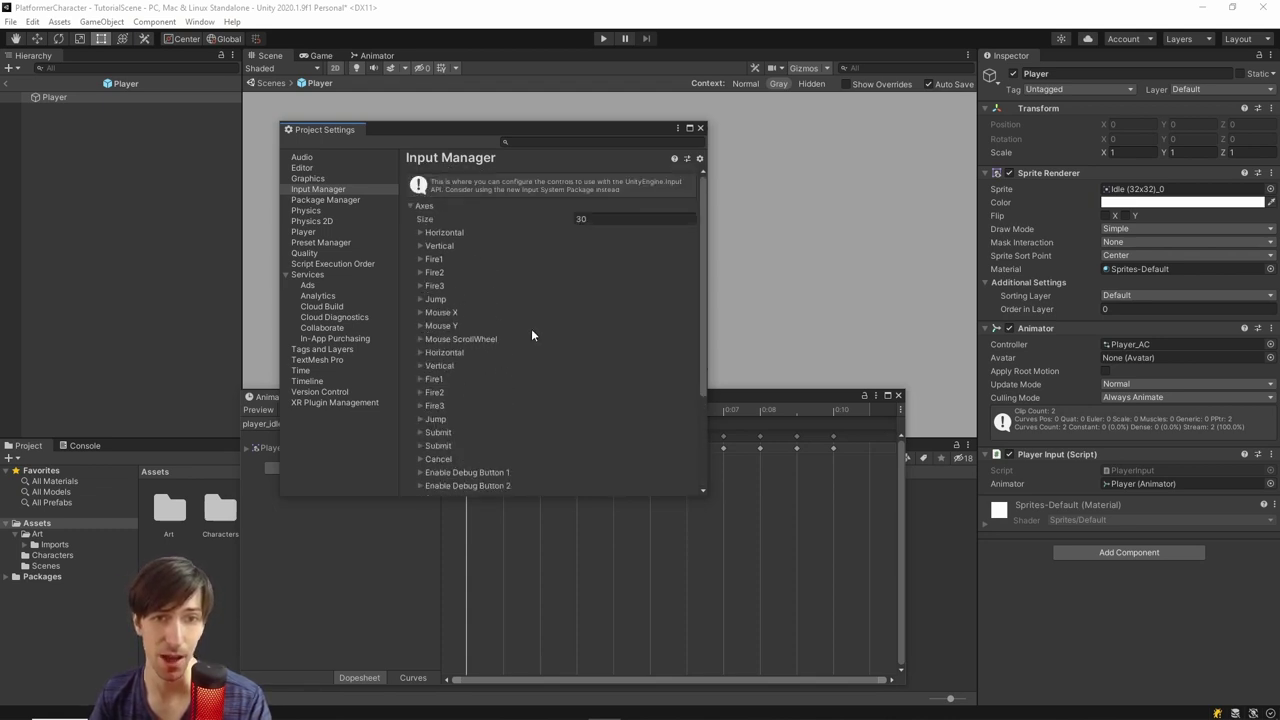
{"action": "left_click", "coordinate": [701, 129]}
In the code editor, add animator.SetFloat("moveX", moveX); below the moveX line in Update and save the script
{"action": "key", "text": "alt+Tab"}
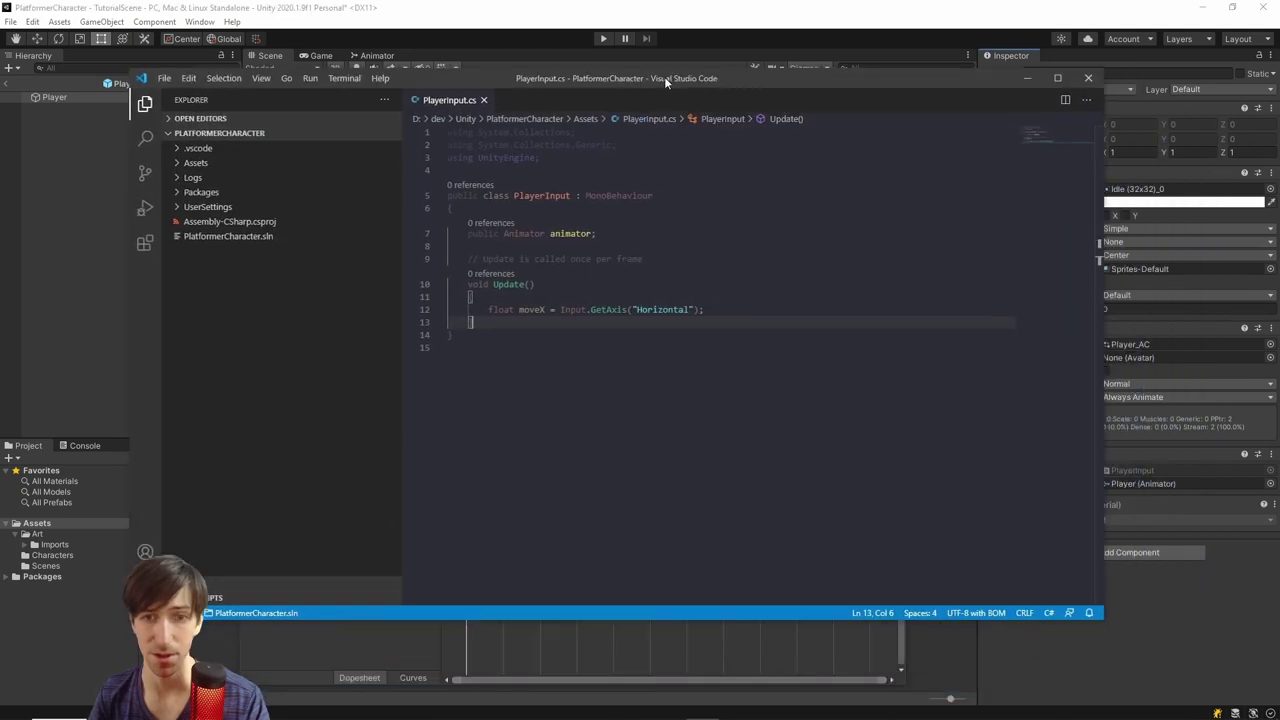
{"action": "left_click", "coordinate": [740, 341]}
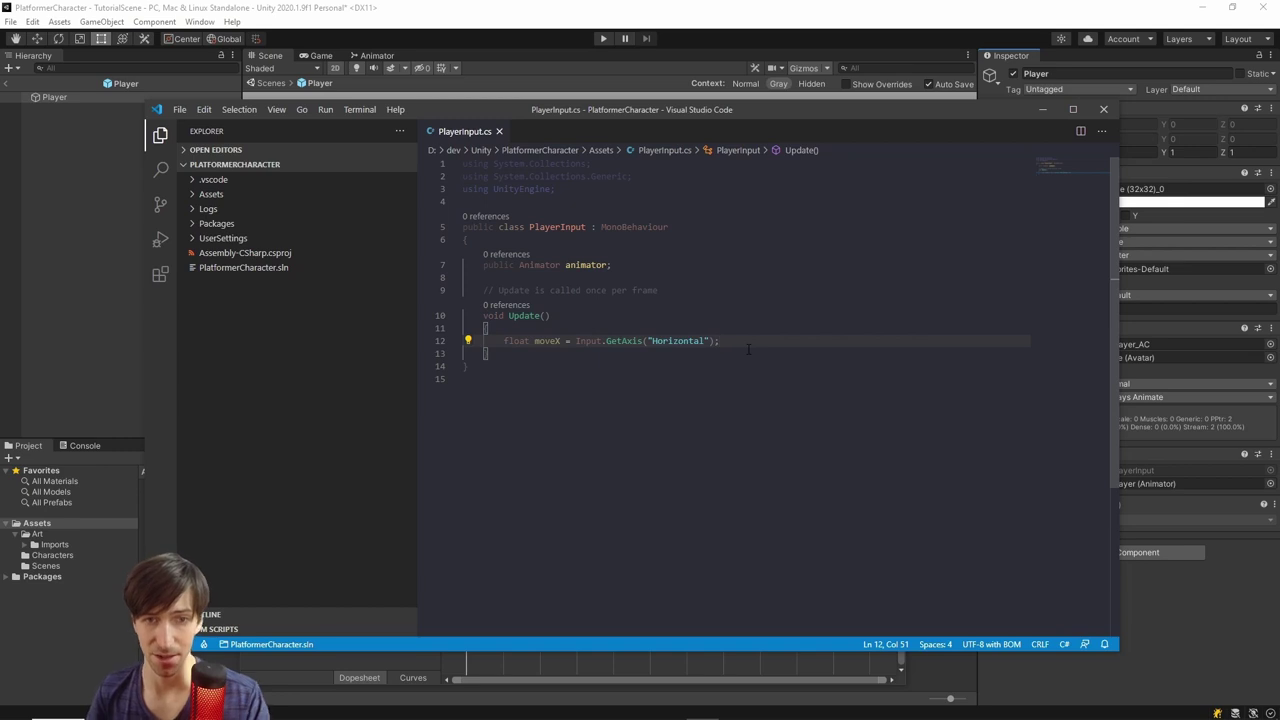
{"action": "key", "text": "Return"}
{"action": "key", "text": "Return"}
{"action": "key", "text": "Up"}
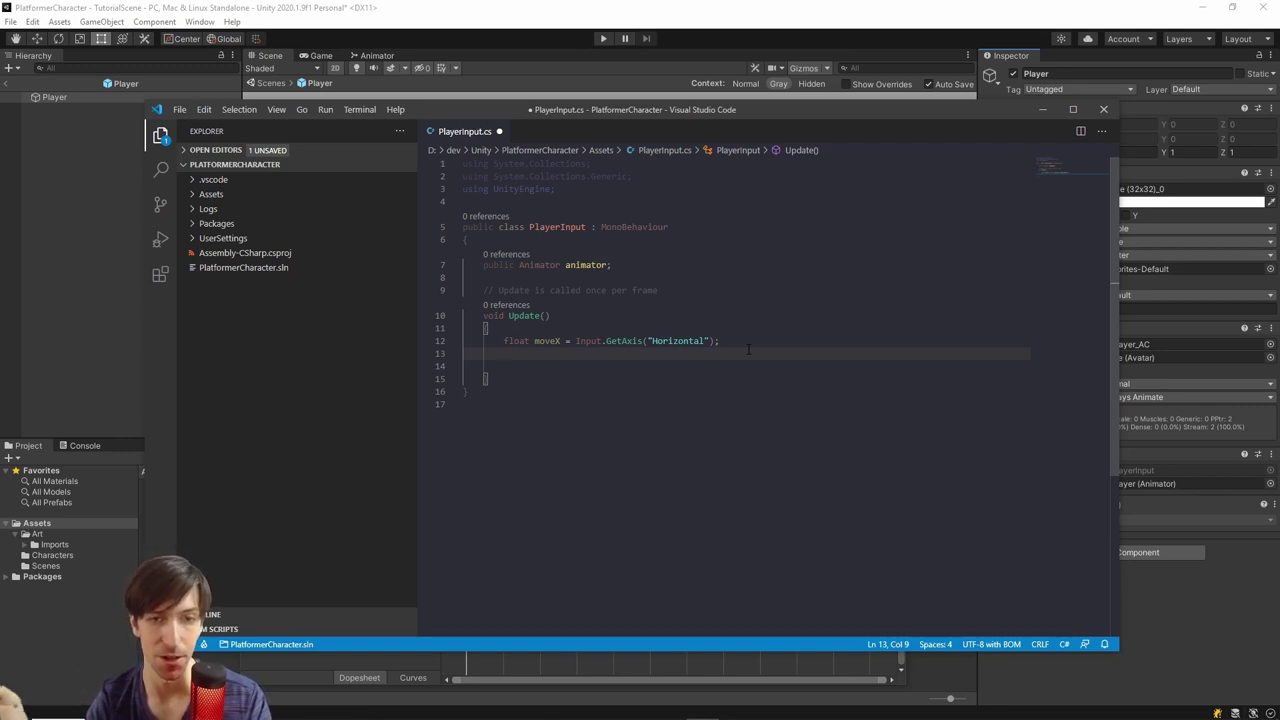
{"action": "key", "text": "Return"}
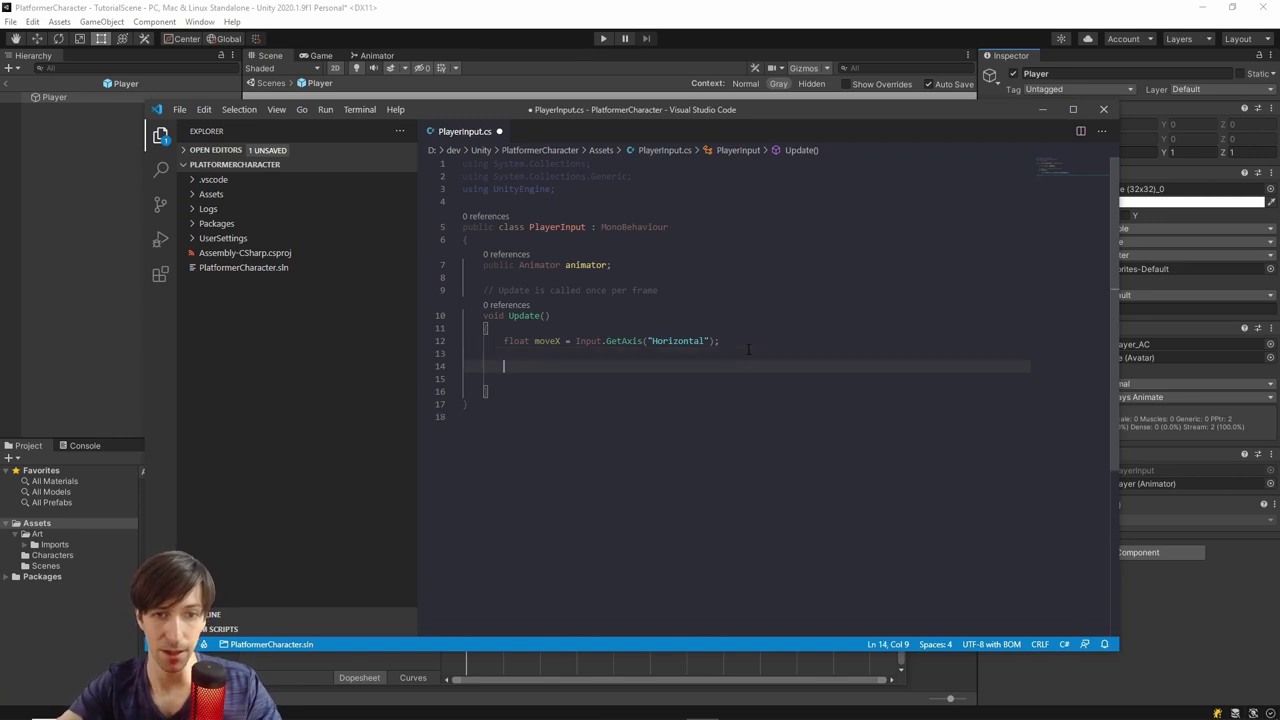
{"action": "type", "text": "animator."}
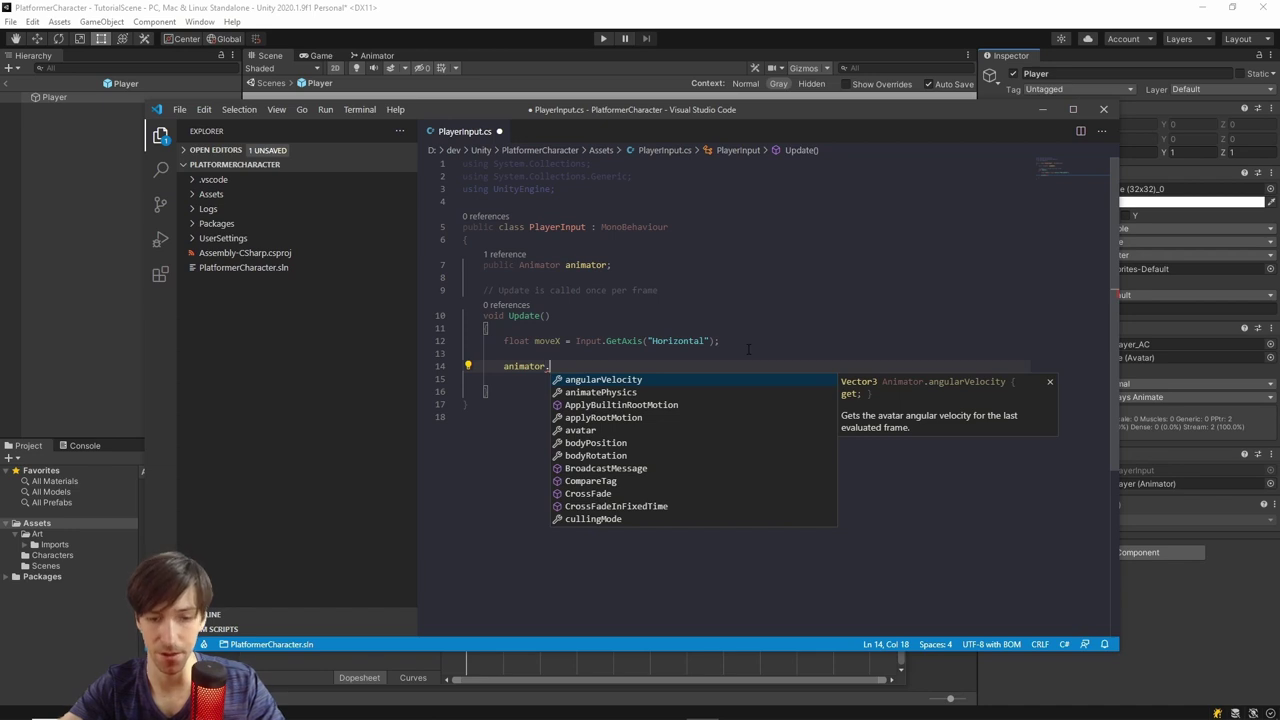
{"action": "type", "text": "set"}
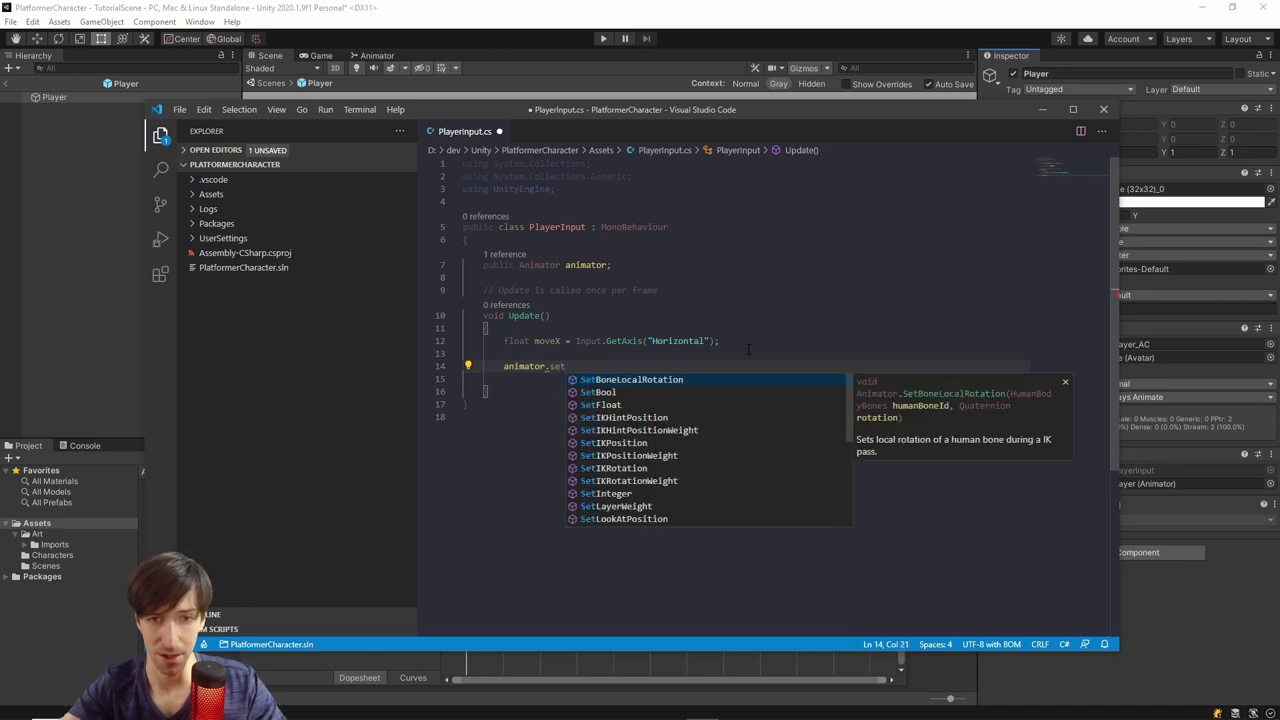
{"action": "type", "text": "Float"}
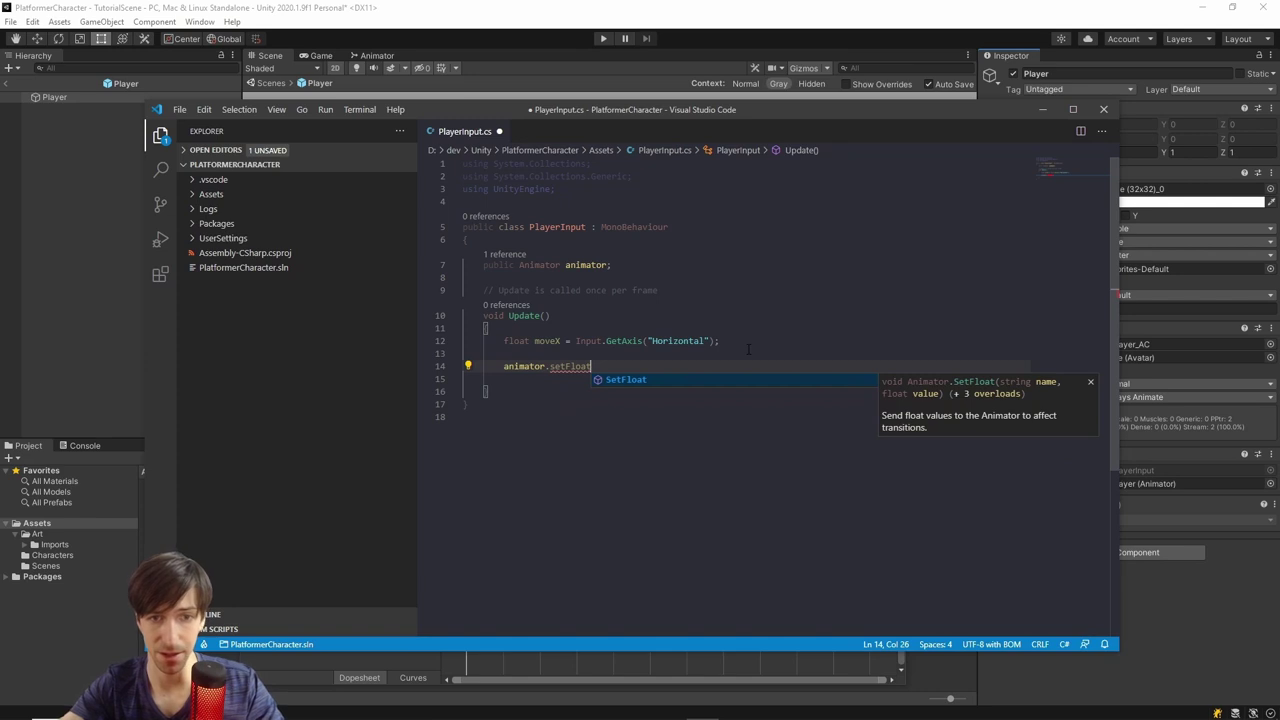
{"action": "type", "text": "(\""}
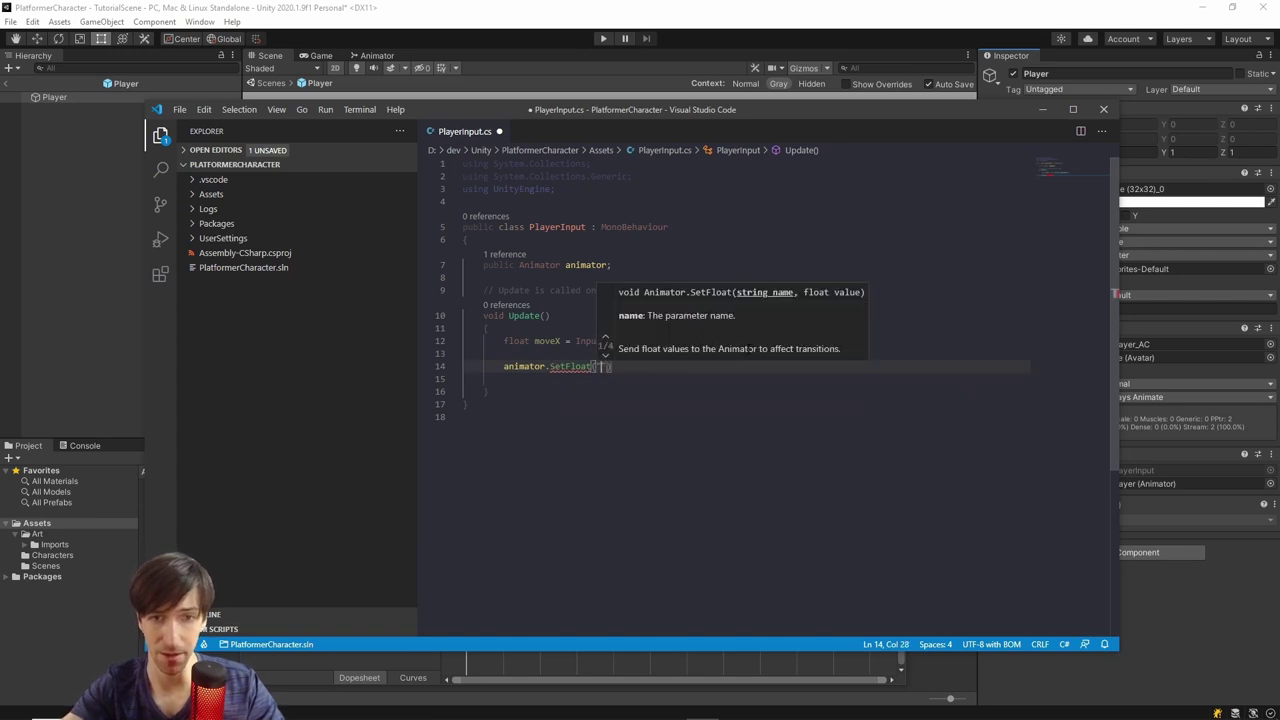
{"action": "type", "text": "moveX\""}
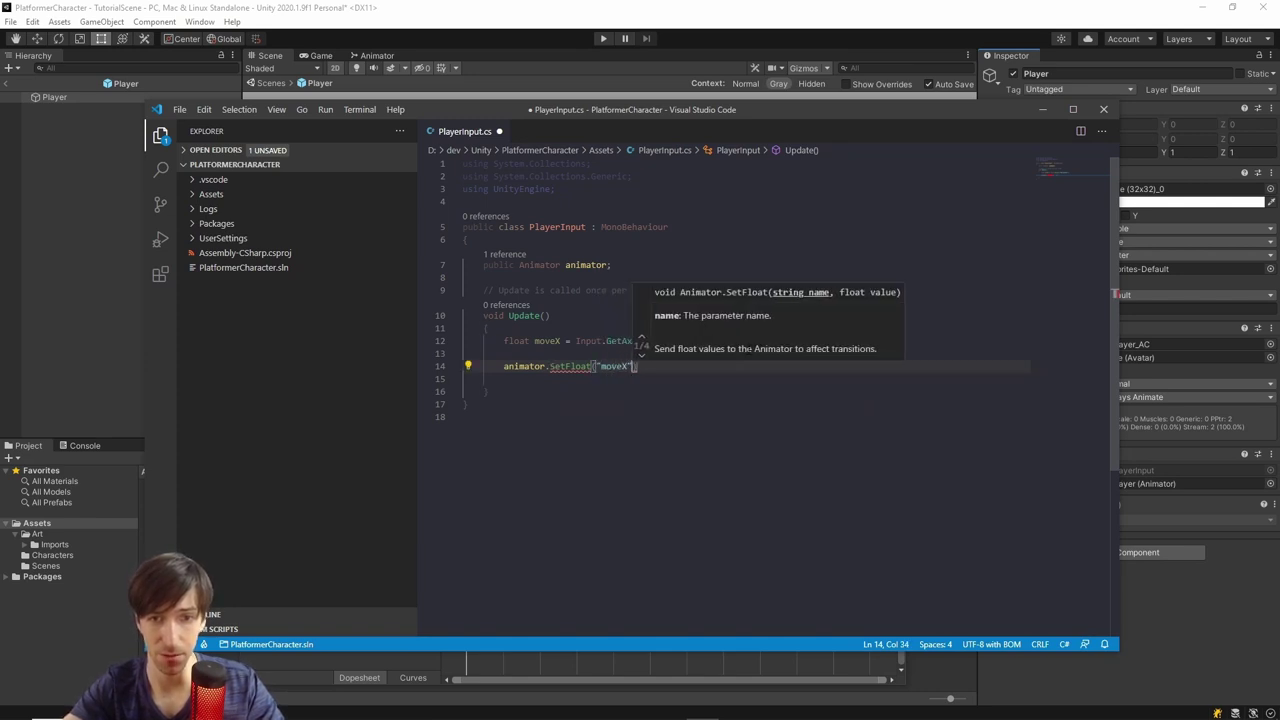
{"action": "type", "text": ", "}
{"action": "type", "text": "moveX);"}
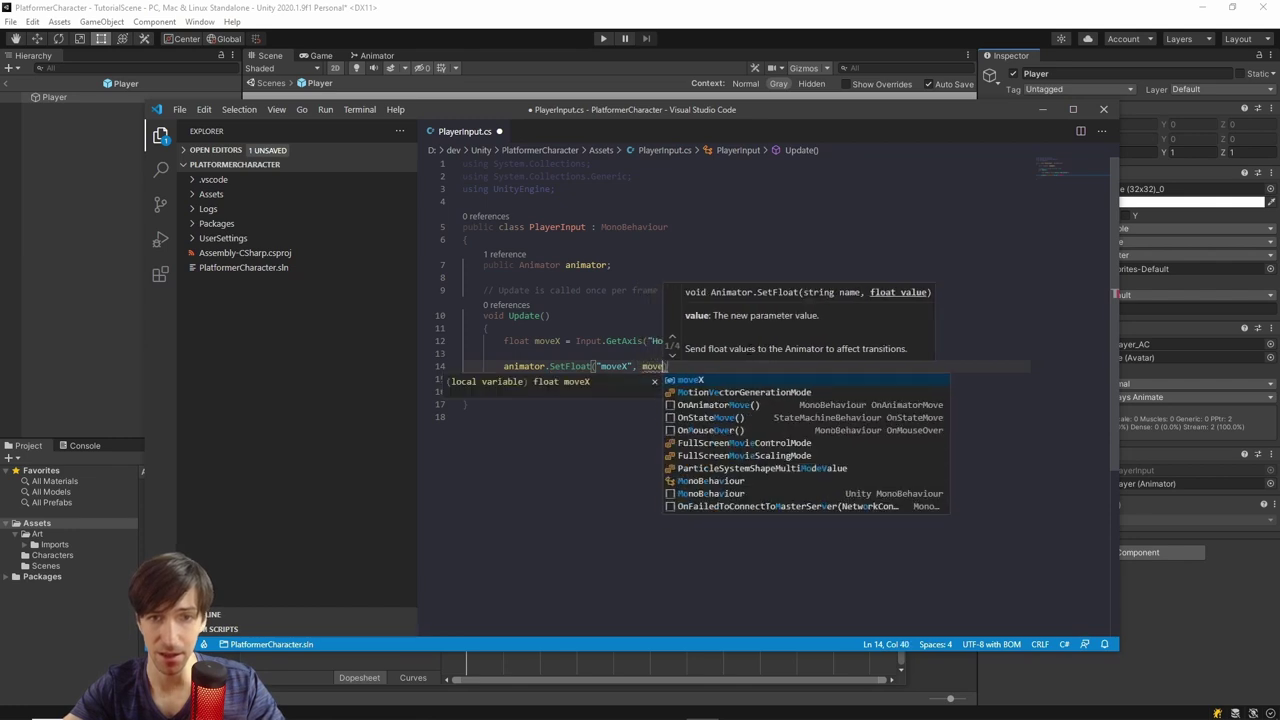
{"action": "key", "text": "ctrl+s"}
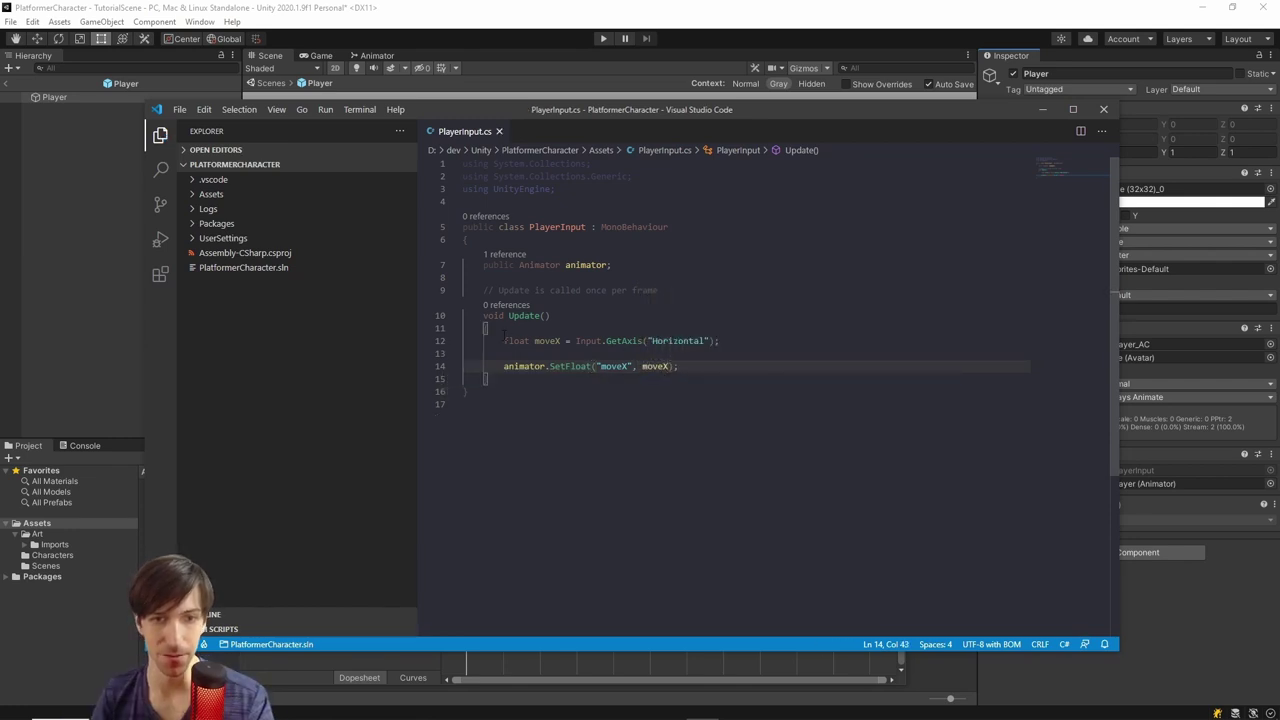
Return to Unity, close the floating Animation window and dock the Animator window beside the Console
{"action": "left_click_drag", "start_coordinate": [504, 340], "coordinate": [746, 372]}
{"action": "left_click", "coordinate": [746, 372]}
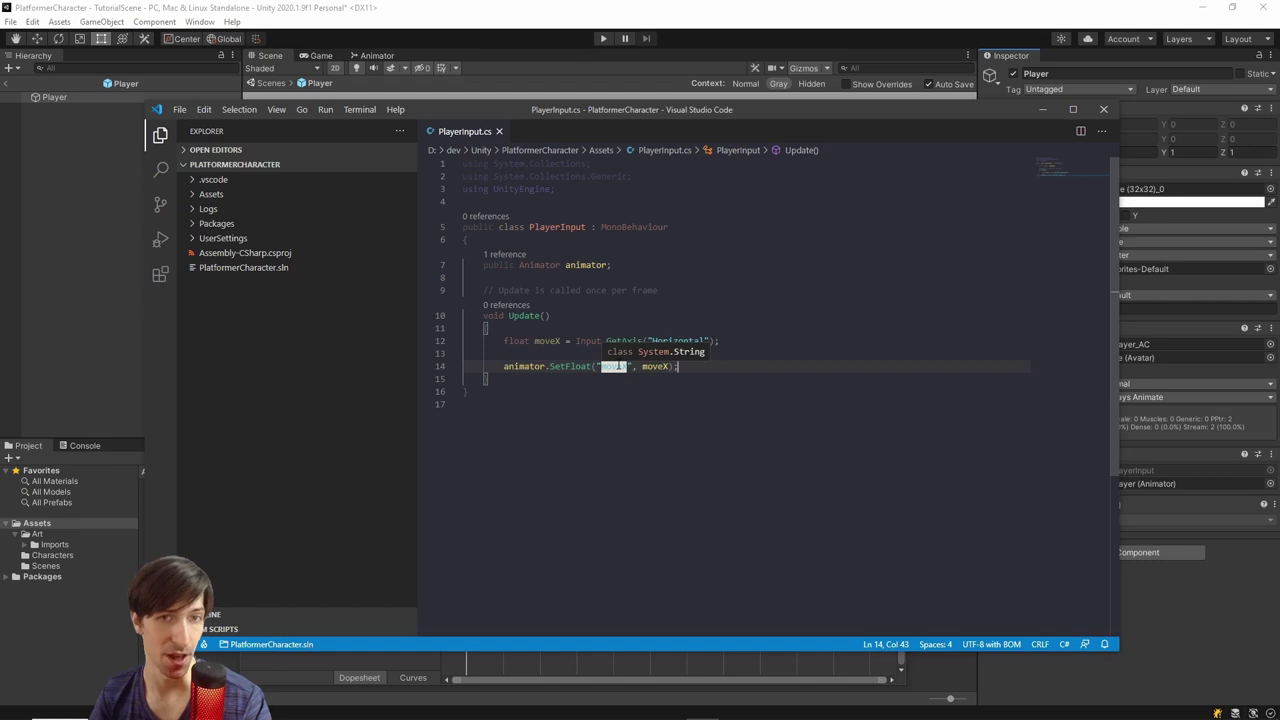
{"action": "left_click", "coordinate": [1040, 106]}
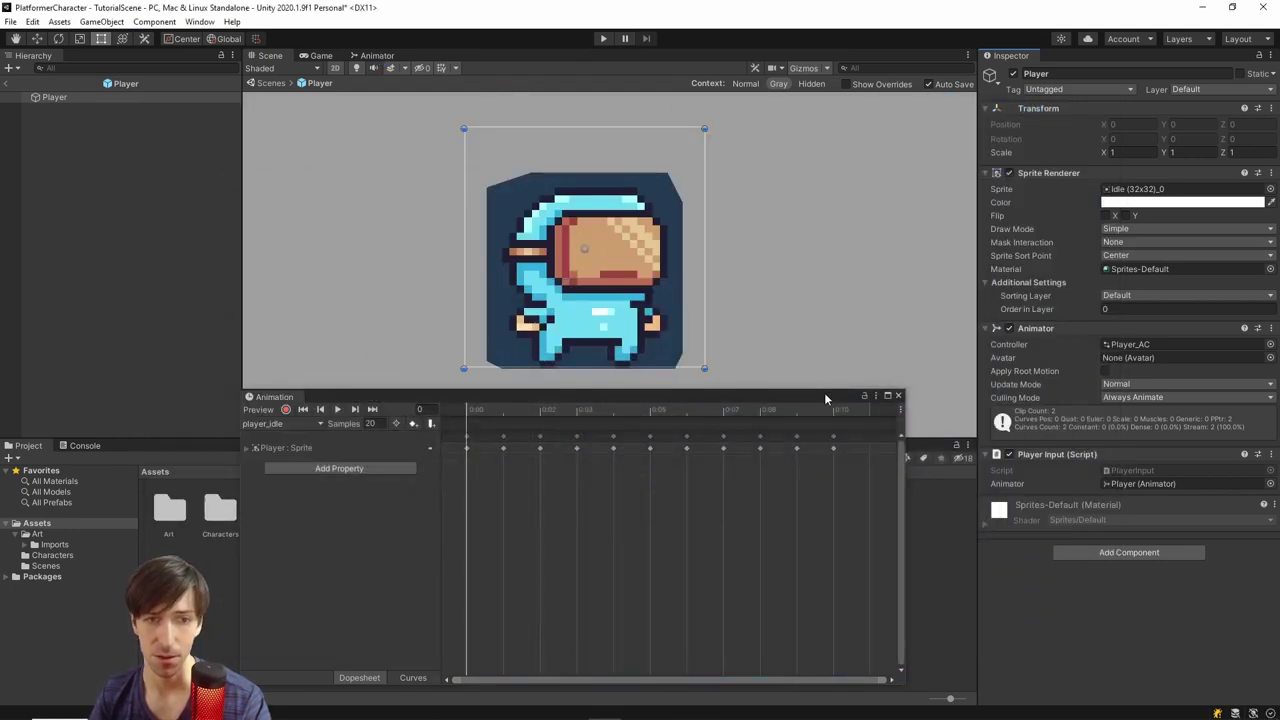
{"action": "left_click", "coordinate": [898, 395]}
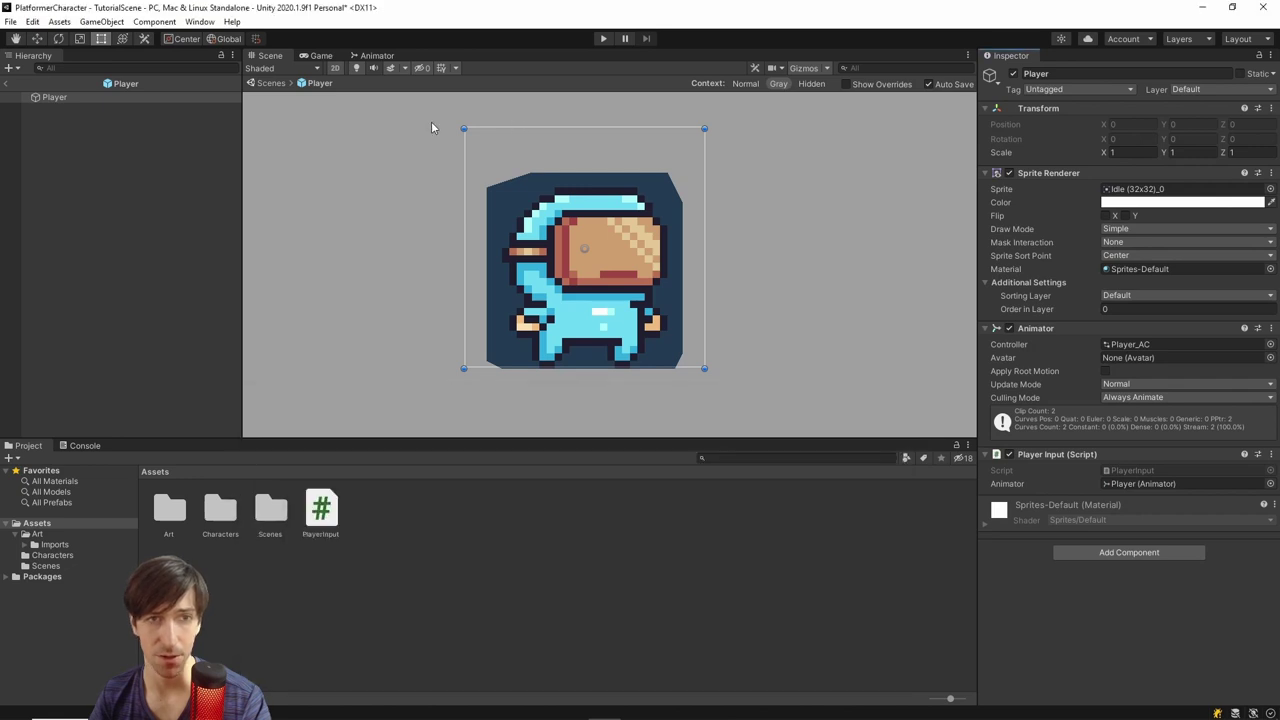
{"action": "left_click", "coordinate": [377, 56]}
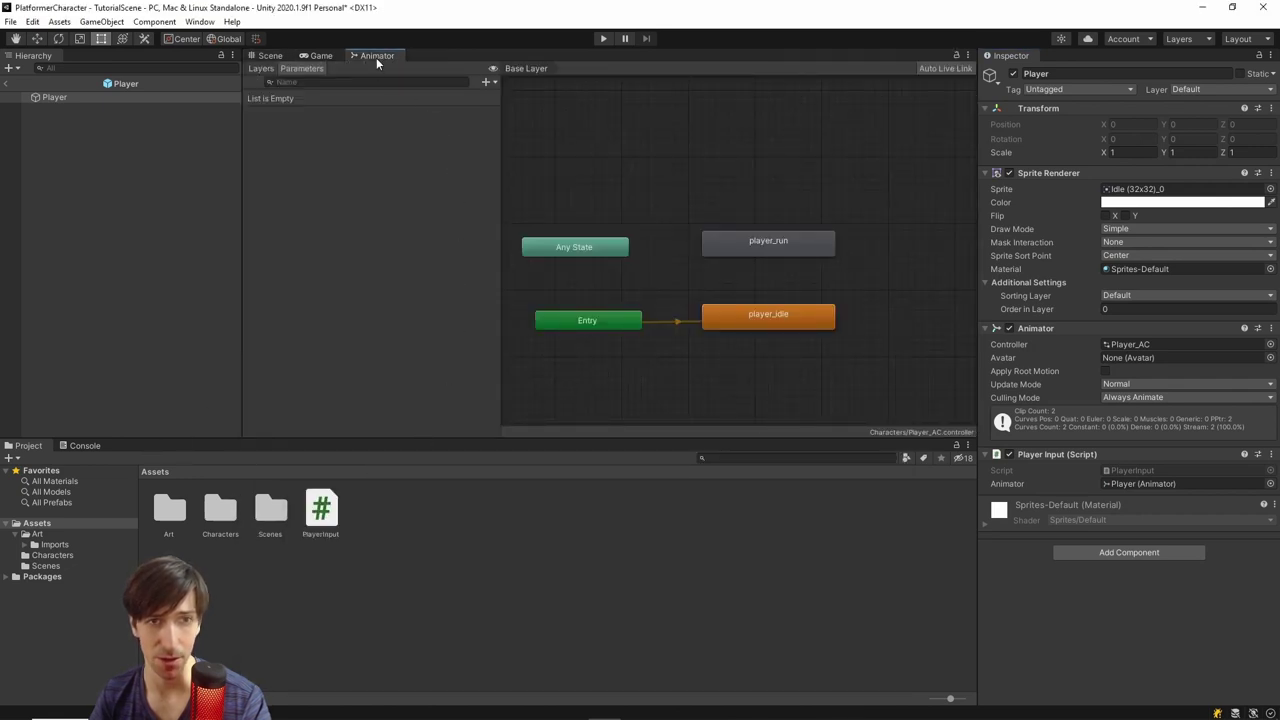
{"action": "left_click_drag", "start_coordinate": [376, 57], "coordinate": [166, 448]}
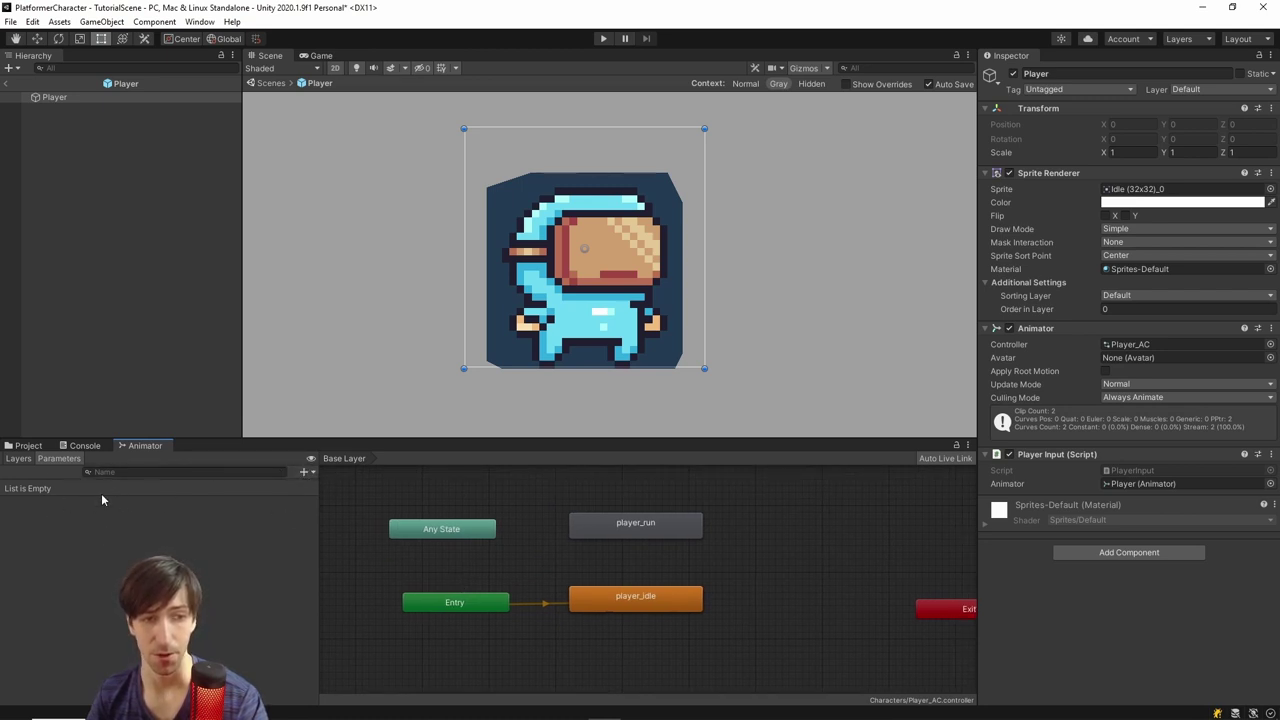
Review the animator.SetFloat line in the PlayerInput script and return to the Animator in Unity
{"action": "left_click", "coordinate": [703, 713]}
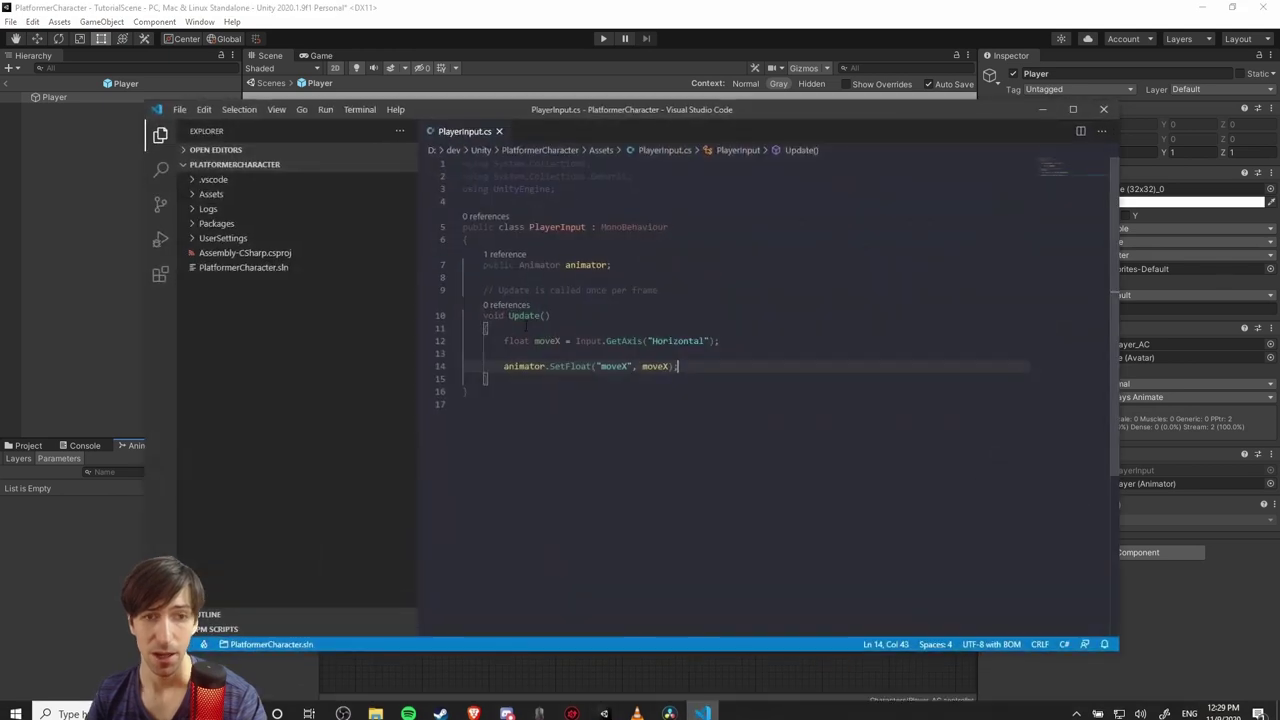
{"action": "left_click_drag", "start_coordinate": [503, 366], "coordinate": [686, 368]}
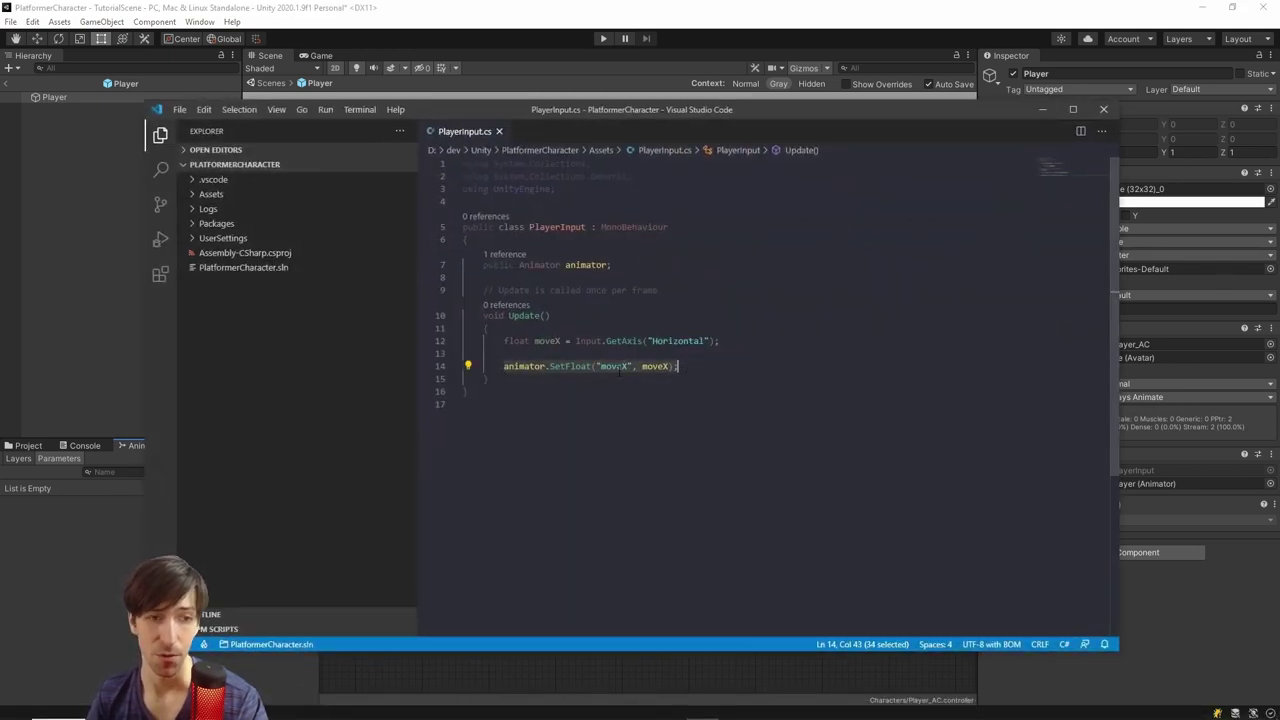
{"action": "left_click", "coordinate": [140, 534]}
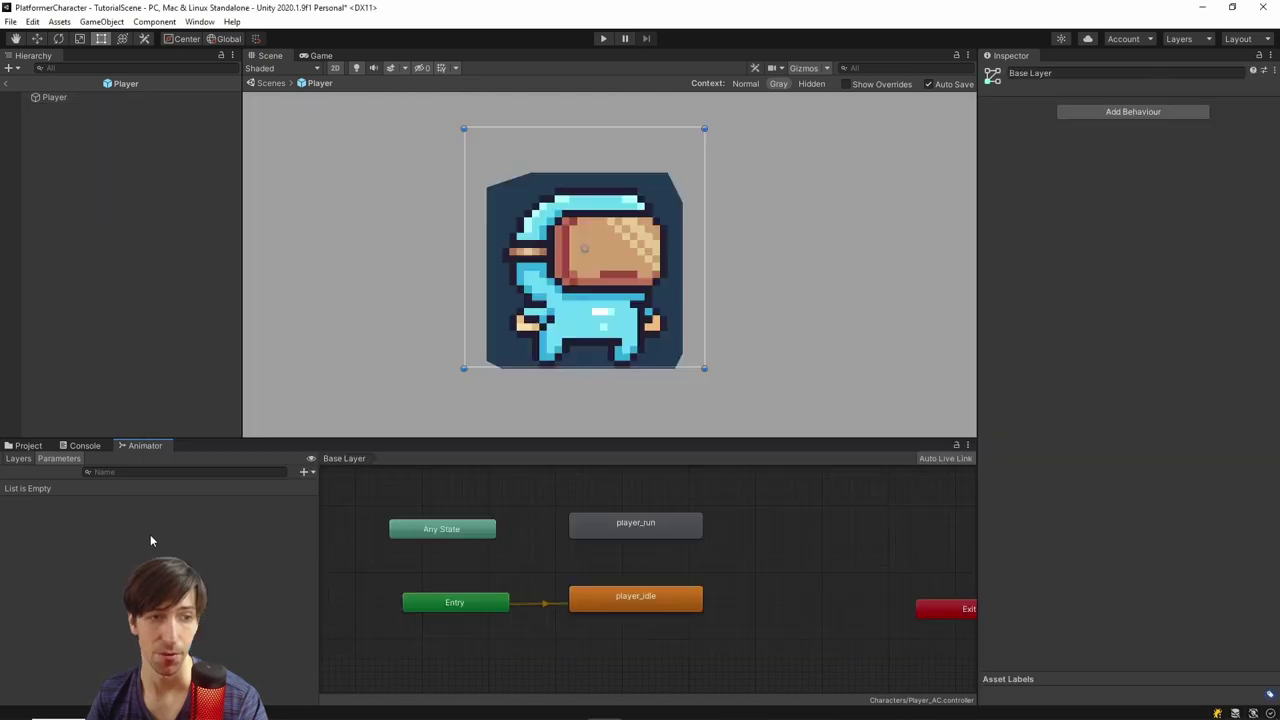
{"action": "left_click", "coordinate": [306, 472]}
{"action": "left_click", "coordinate": [324, 502]}
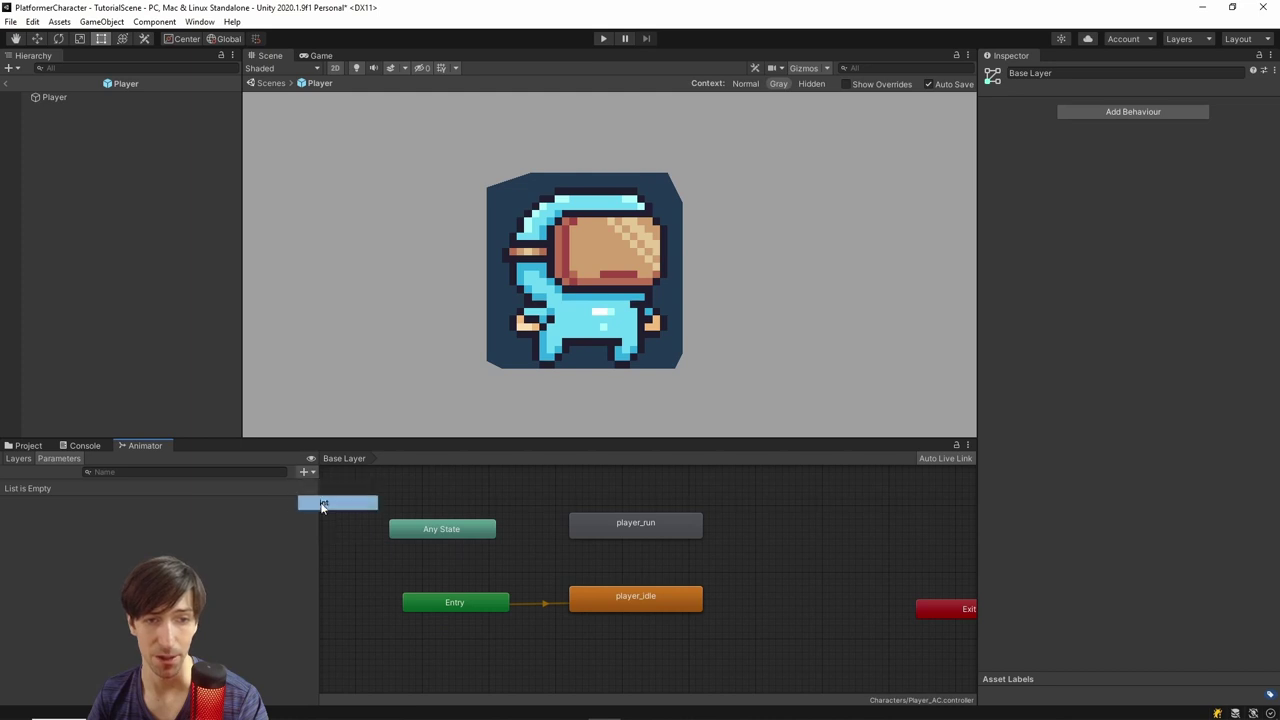
{"action": "left_click", "coordinate": [12, 490]}
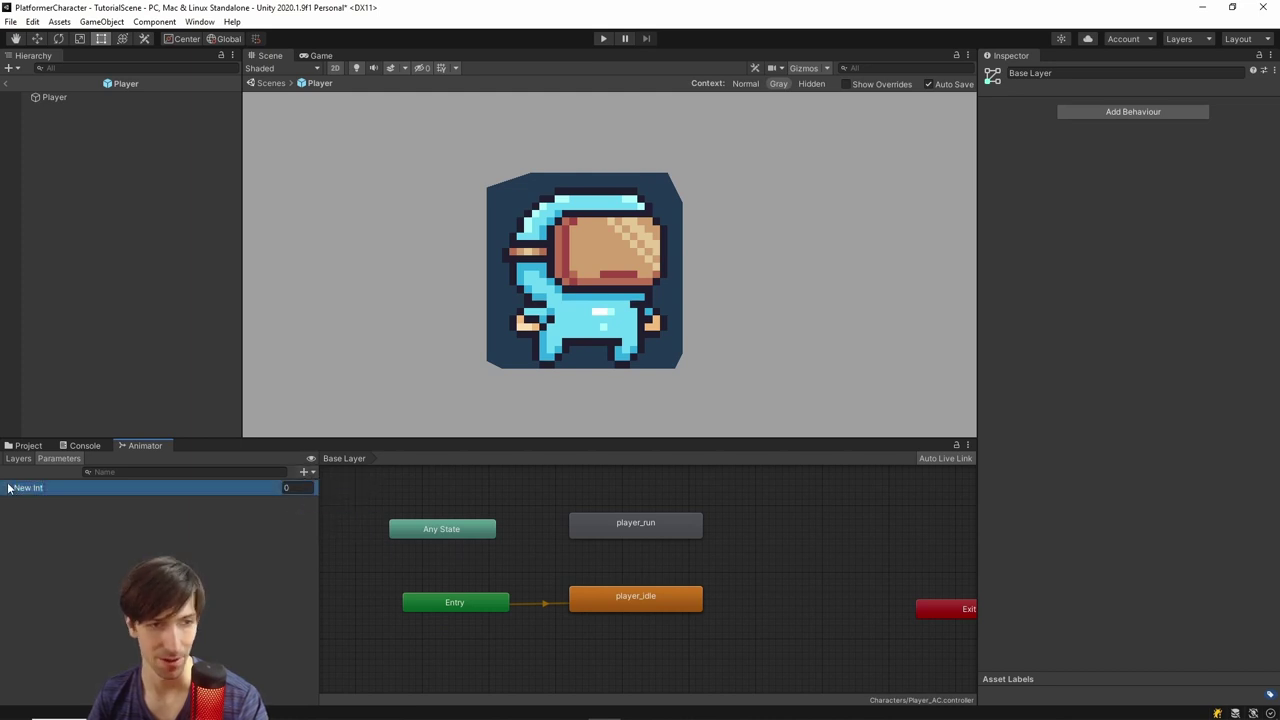
{"action": "key", "text": "Delete"}
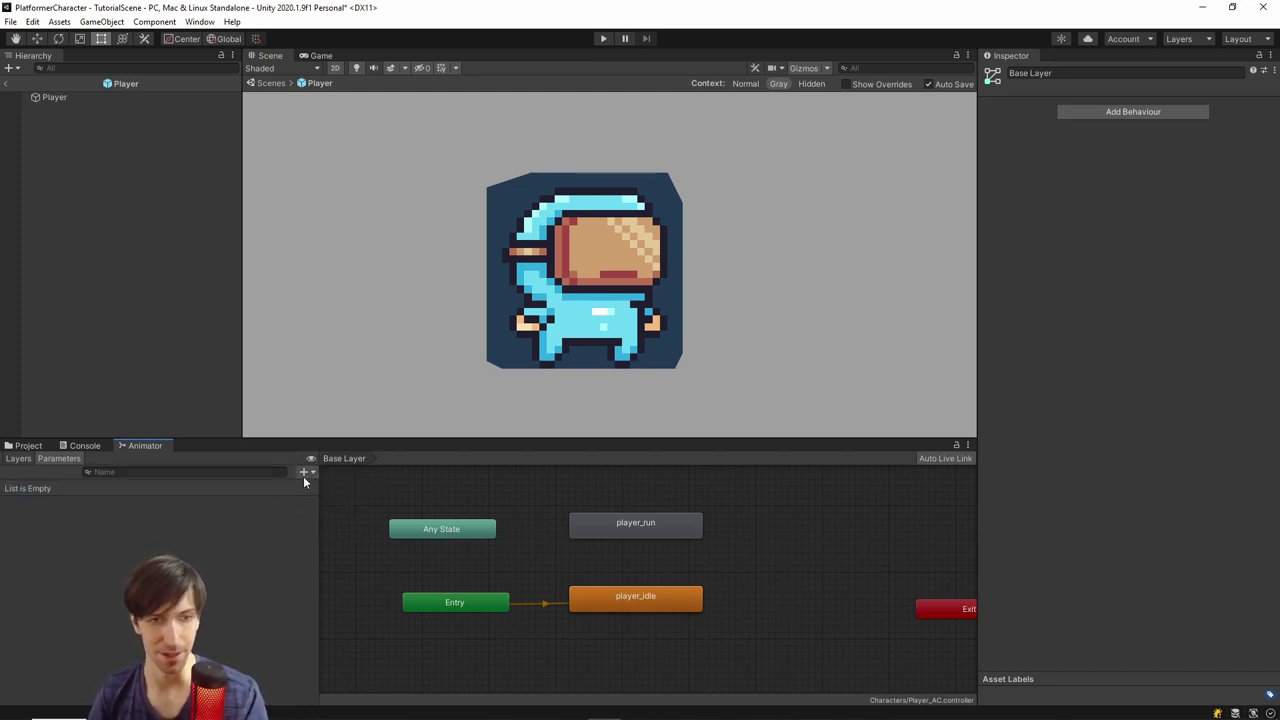
Add a Float parameter named moveX to the Animator and compare its name with the one in the script
{"action": "left_click", "coordinate": [305, 472]}
{"action": "left_click", "coordinate": [325, 488]}
{"action": "type", "text": "move"}
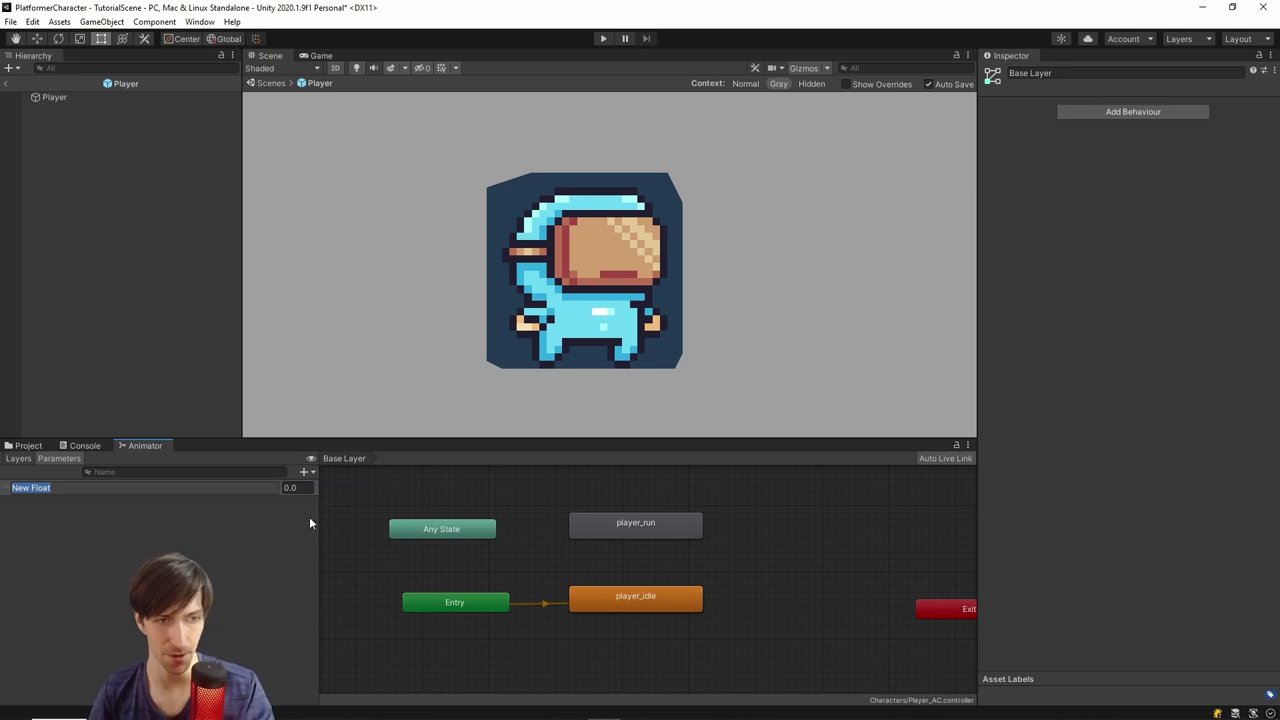
{"action": "type", "text": "X"}
{"action": "key", "text": "Return"}
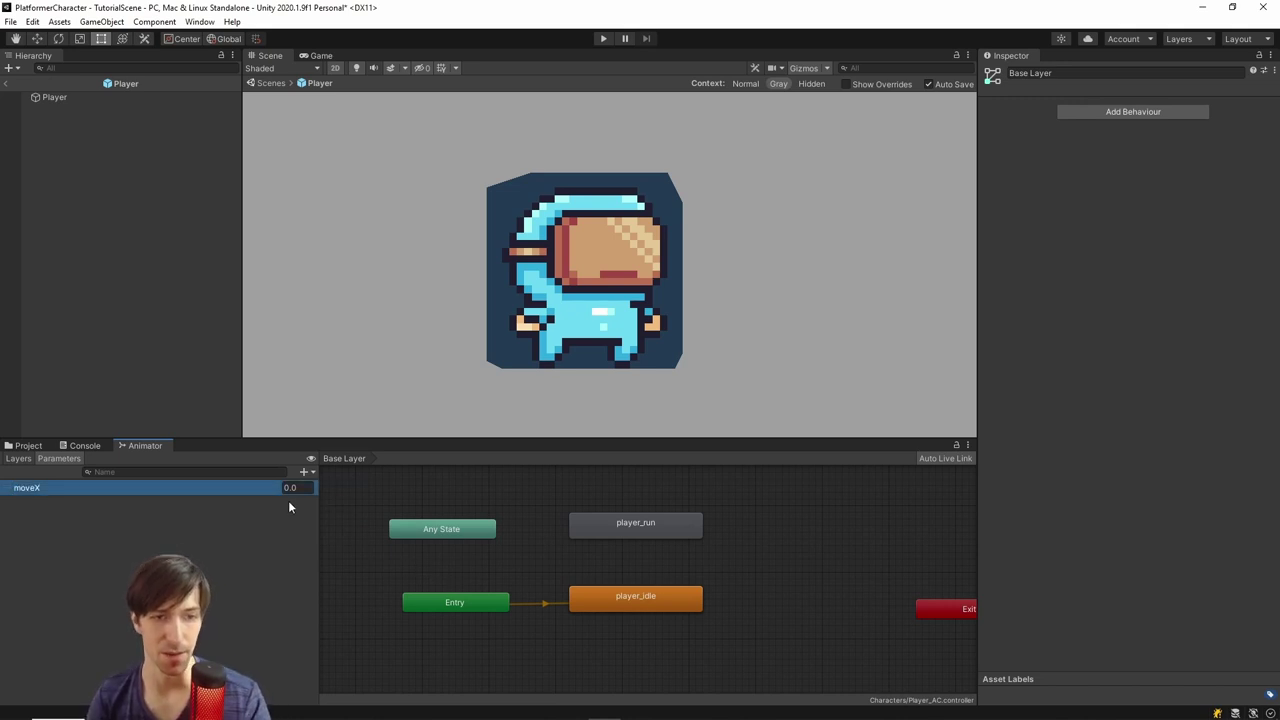
{"action": "key", "text": "alt+Tab"}
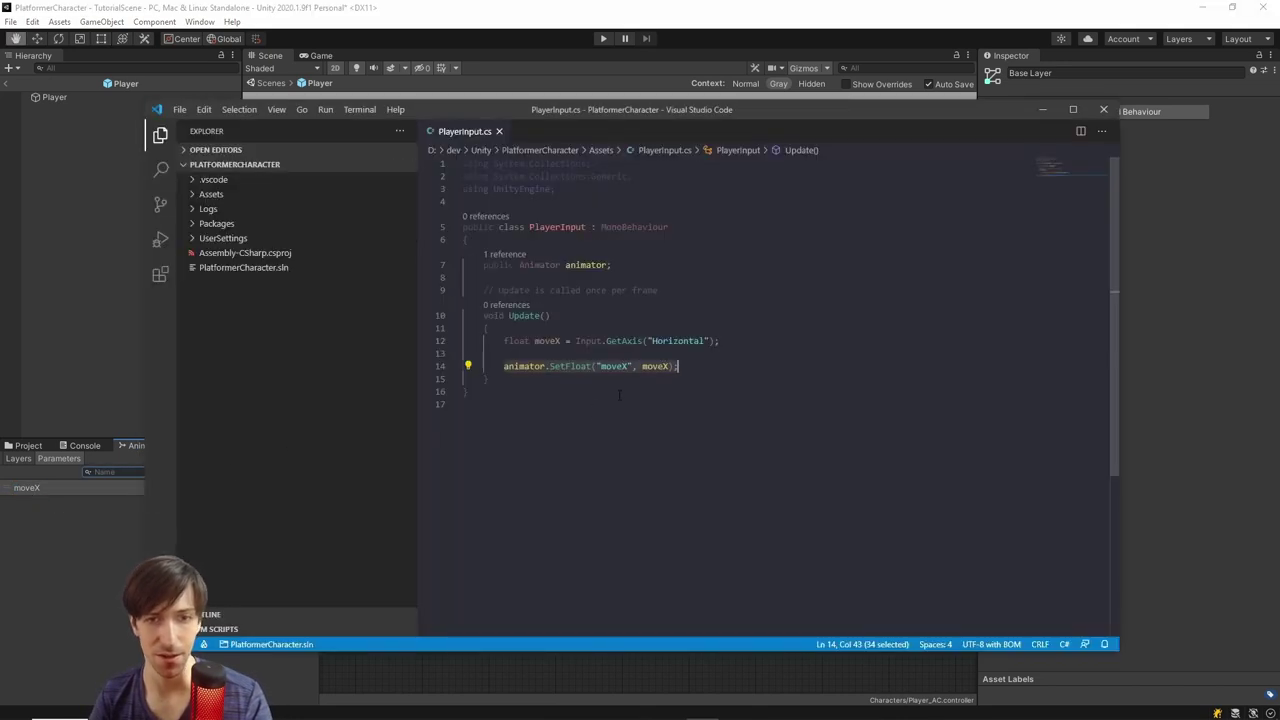
{"action": "key", "text": "alt+Tab"}
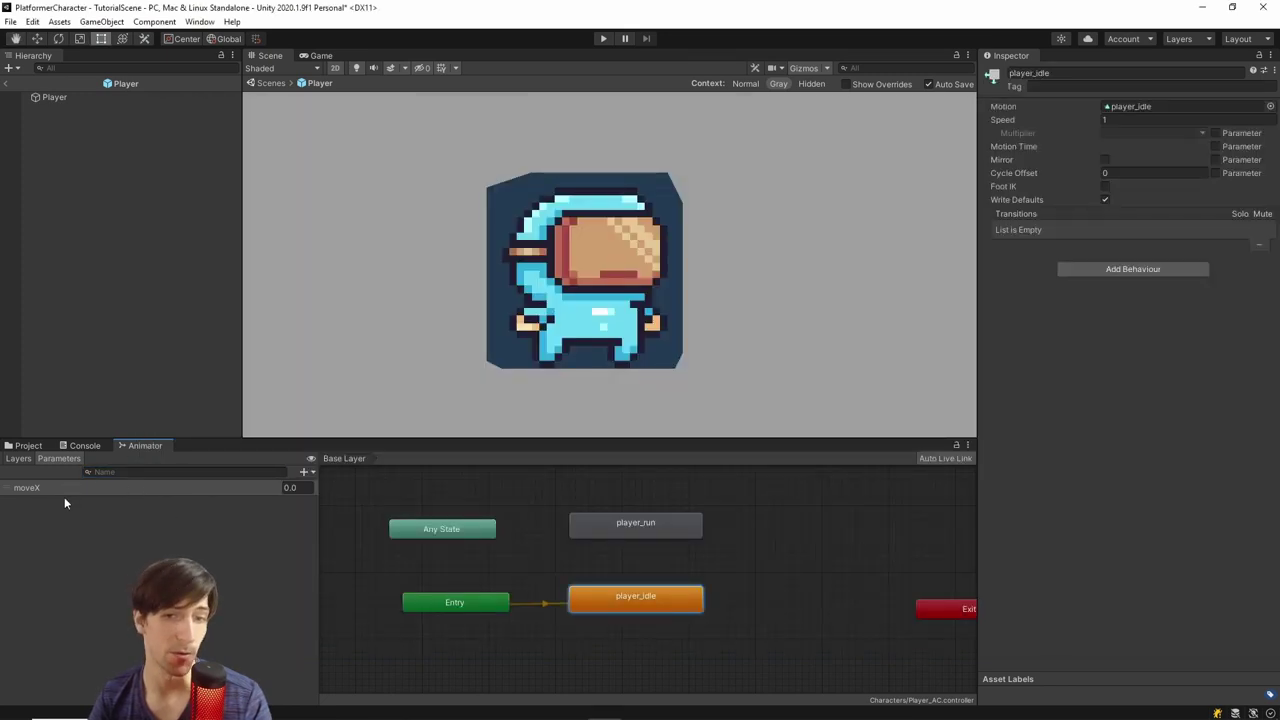
Make a transition from player_idle to player_run and another from player_run back to player_idle
{"action": "right_click", "coordinate": [665, 606]}
{"action": "left_click", "coordinate": [686, 613]}
{"action": "left_click", "coordinate": [658, 531]}
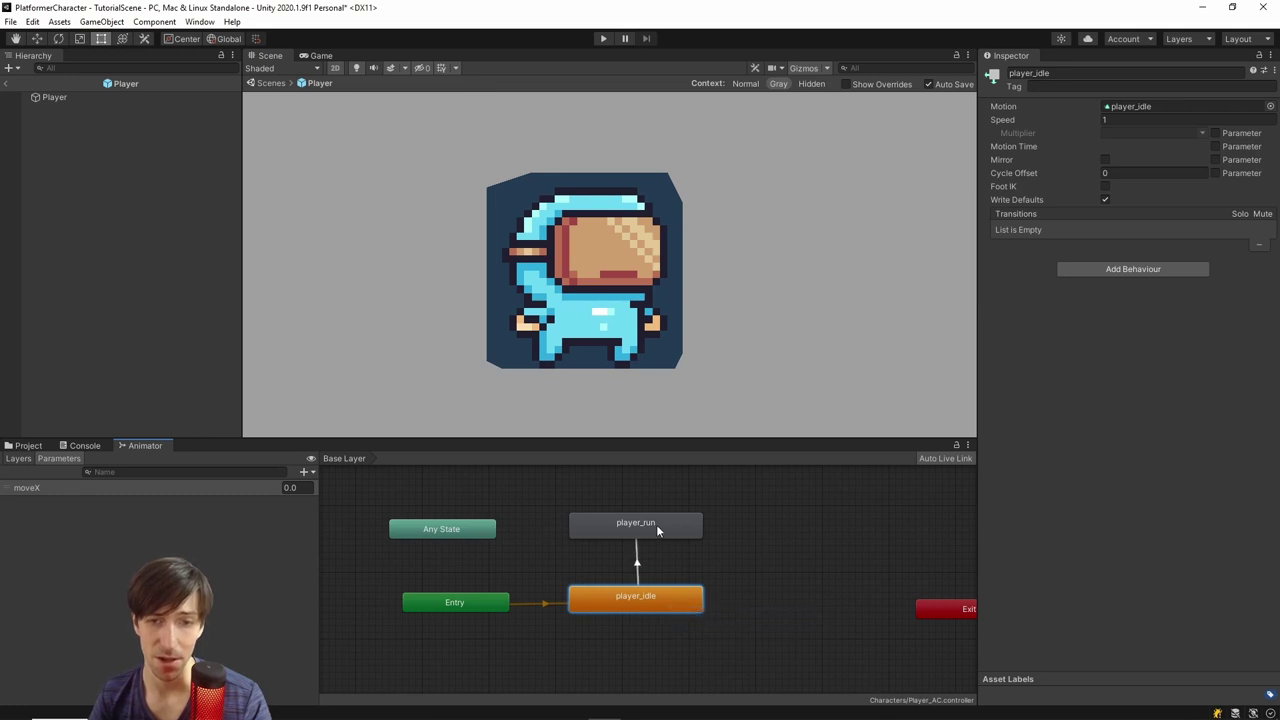
{"action": "left_click", "coordinate": [645, 532]}
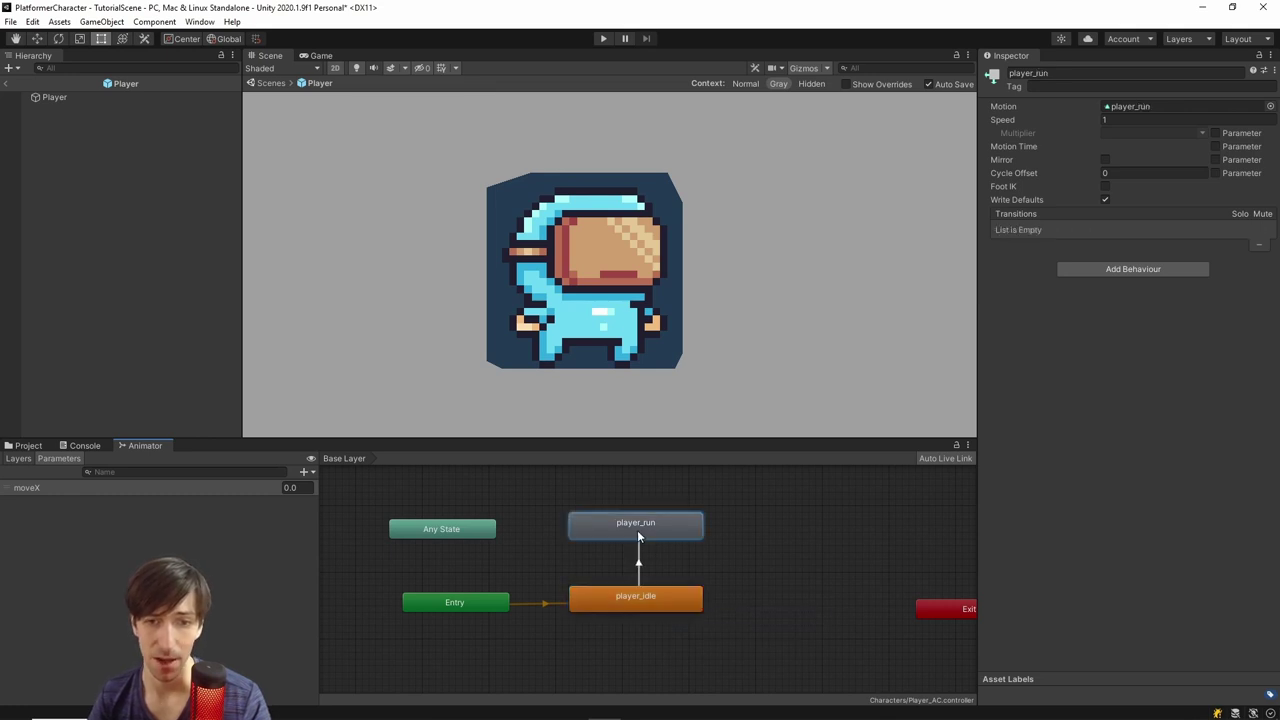
{"action": "right_click", "coordinate": [606, 522]}
{"action": "left_click", "coordinate": [630, 532]}
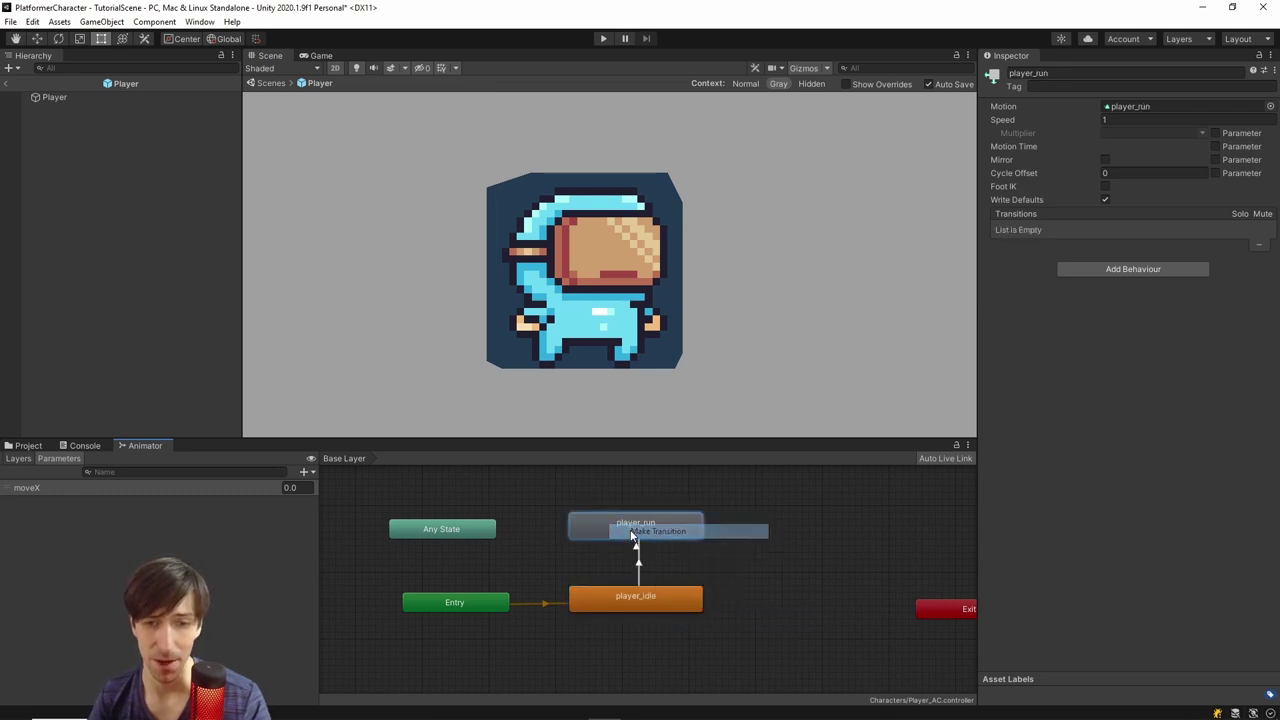
{"action": "left_click", "coordinate": [625, 598]}
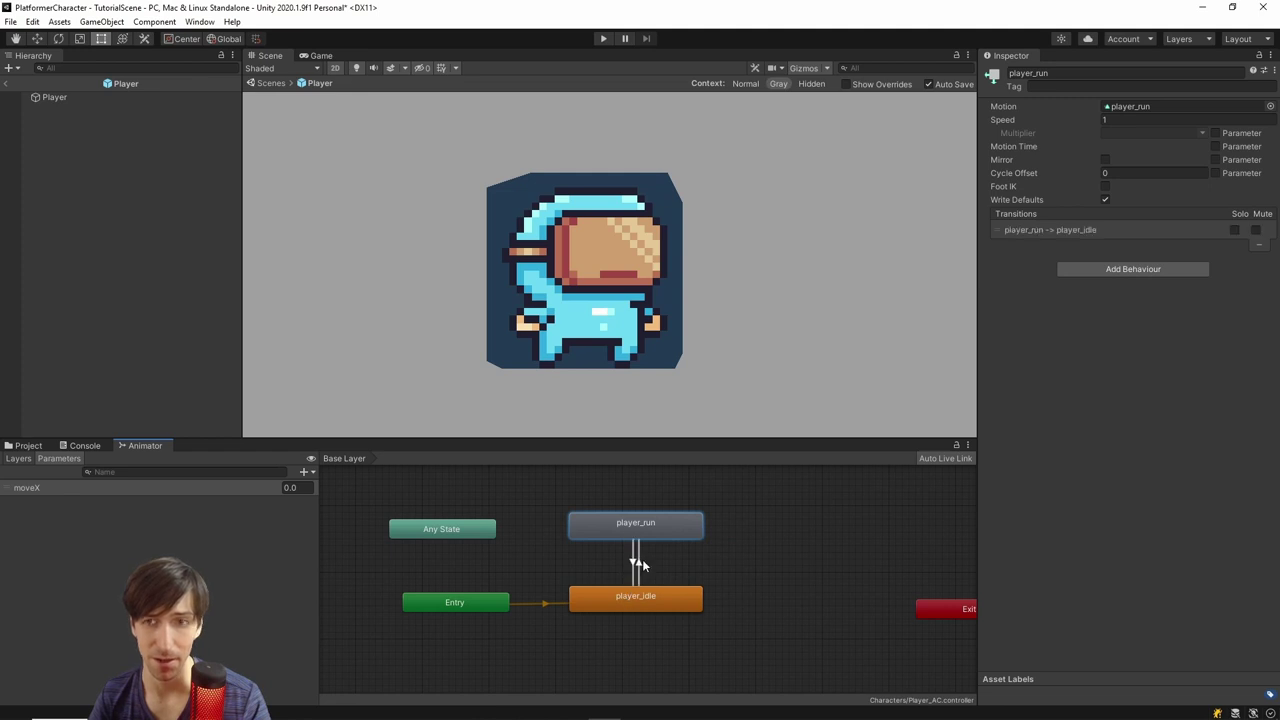
Add a moveX Greater 0 condition to the player_idle to player_run transition and review its parameter and comparison options
{"action": "left_click", "coordinate": [642, 559]}
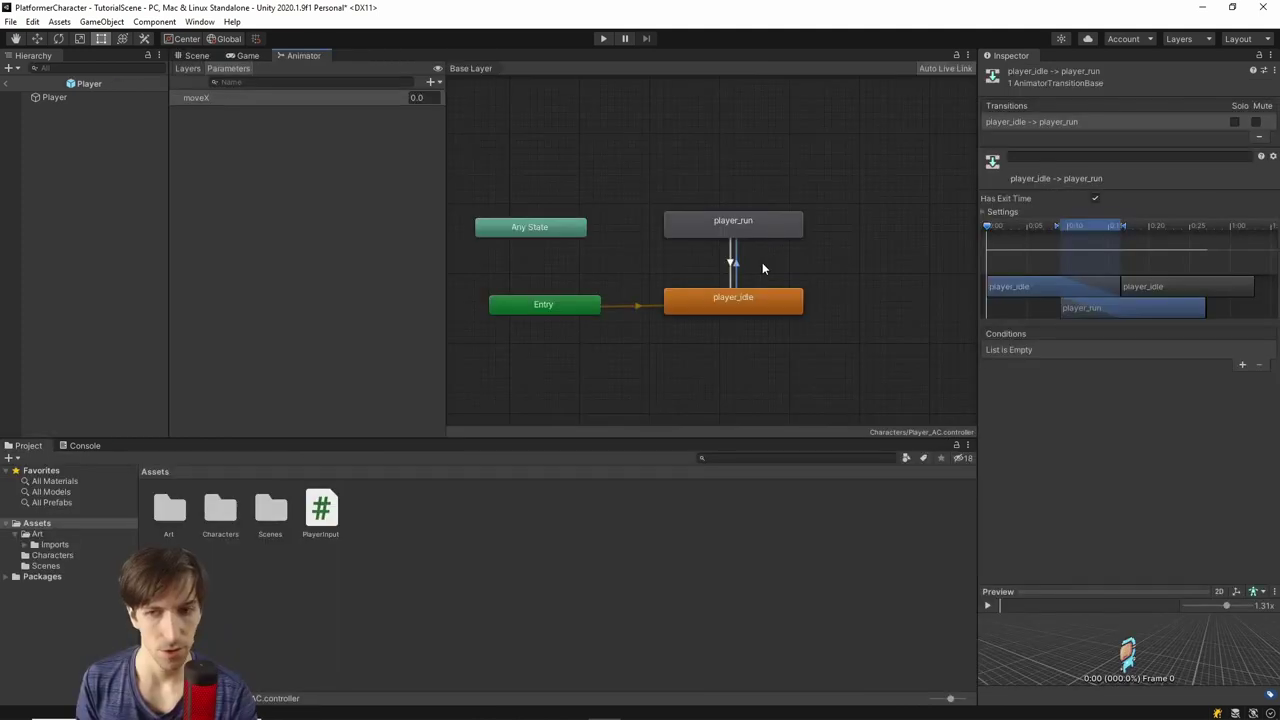
{"action": "scroll", "coordinate": [762, 266], "scroll_direction": "up", "scroll_amount": 2}
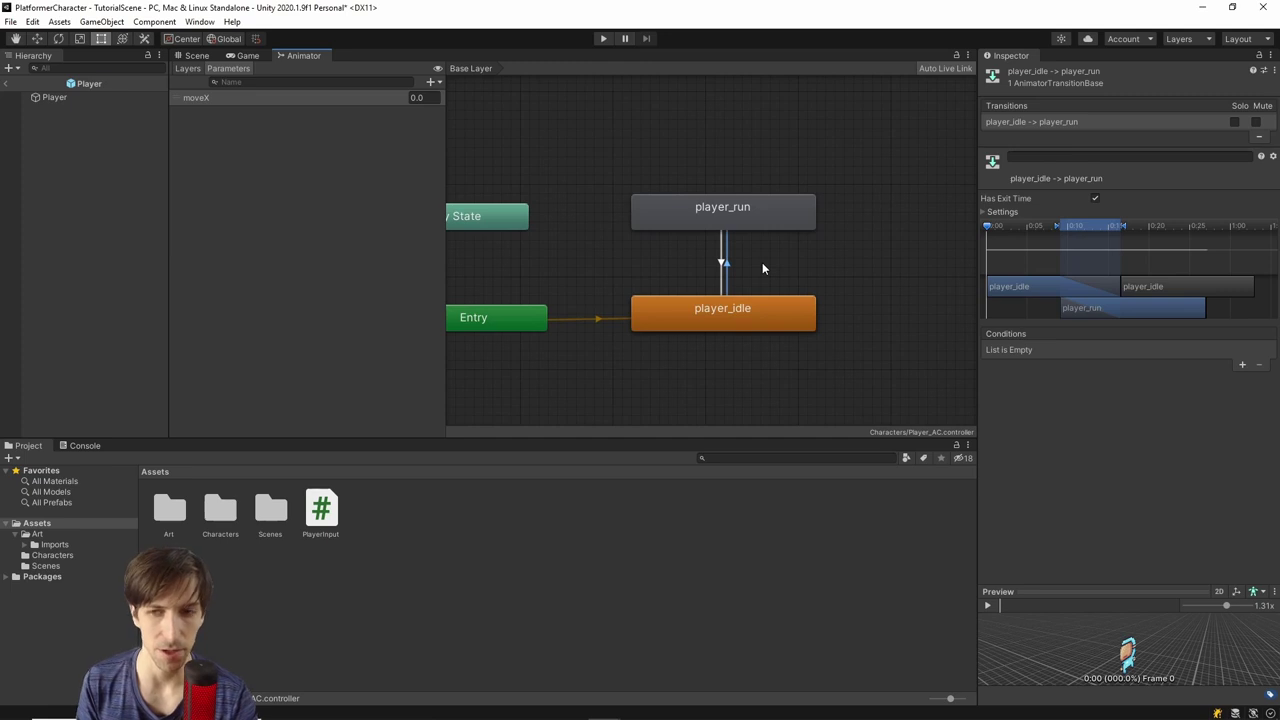
{"action": "left_click", "coordinate": [1242, 366]}
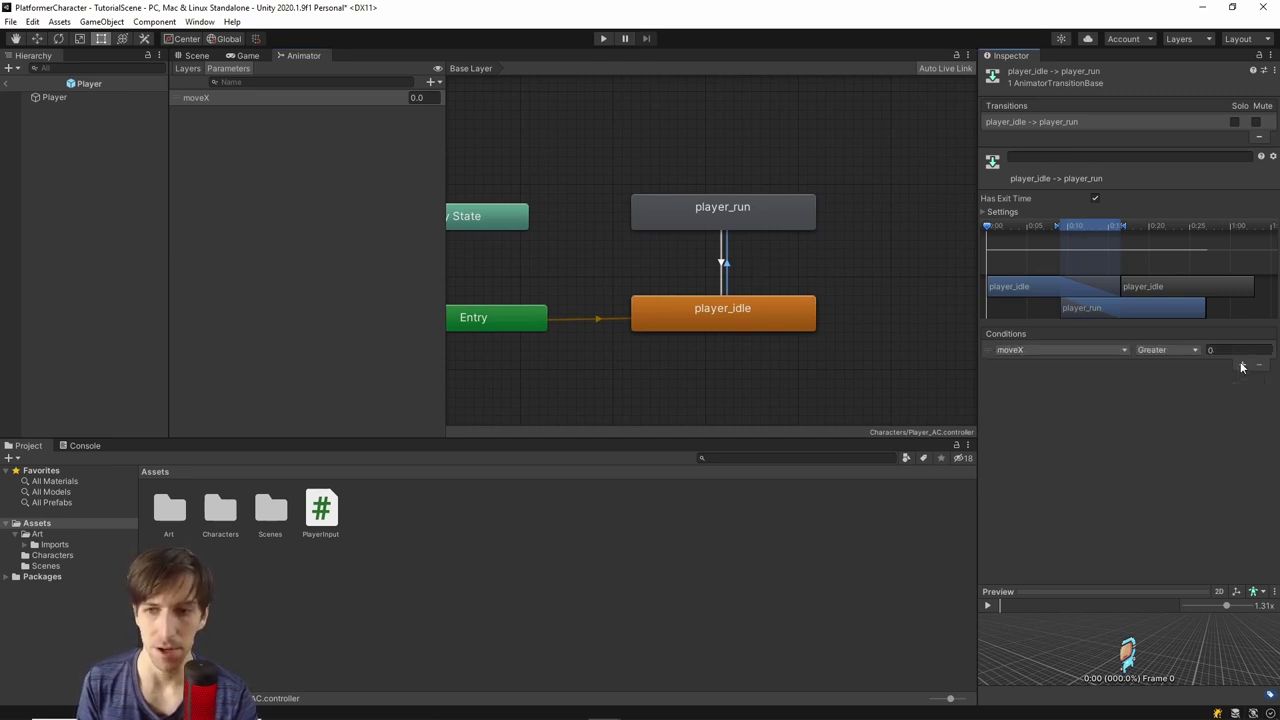
{"action": "left_click", "coordinate": [1030, 350]}
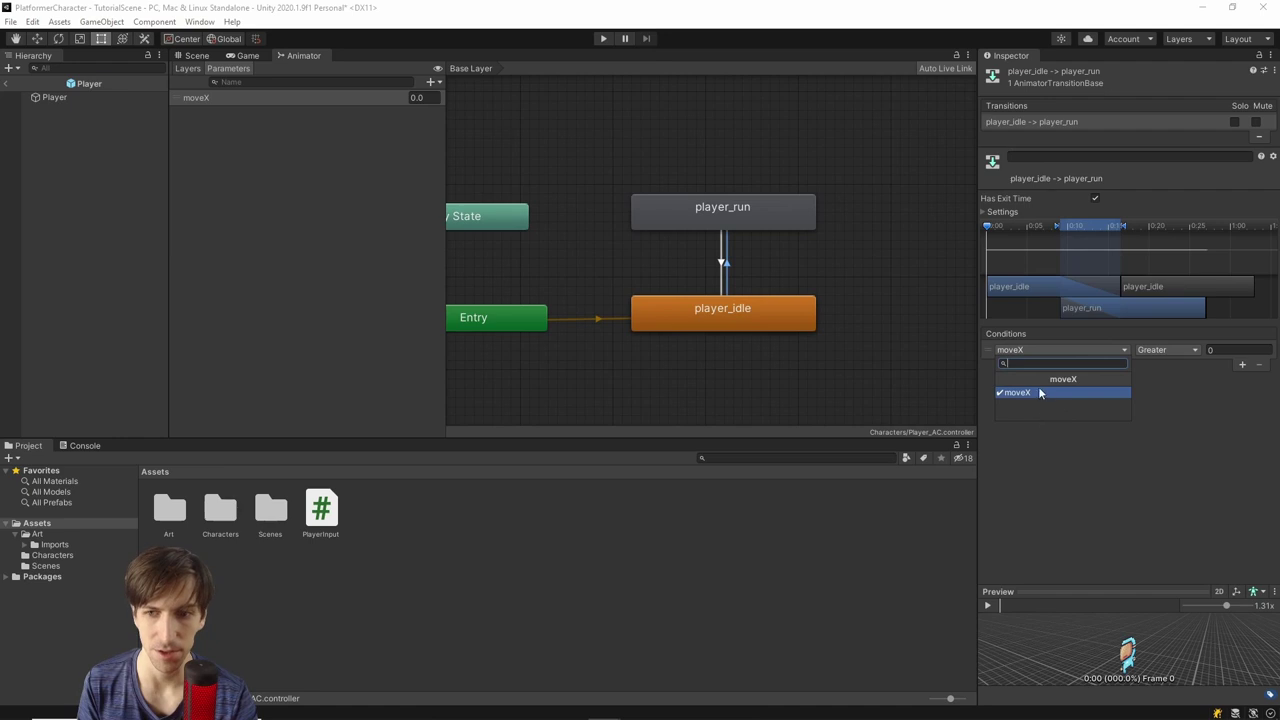
{"action": "left_click", "coordinate": [1142, 362]}
{"action": "left_click", "coordinate": [1162, 350]}
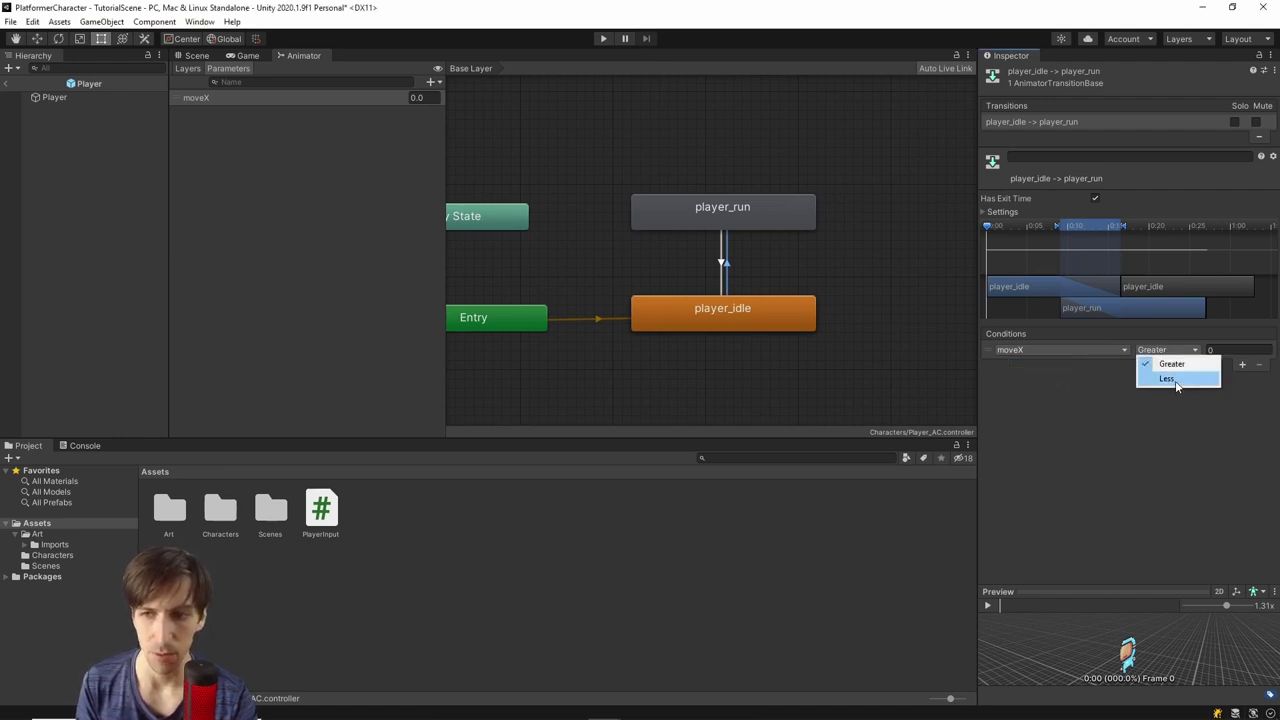
{"action": "left_click", "coordinate": [1222, 366]}
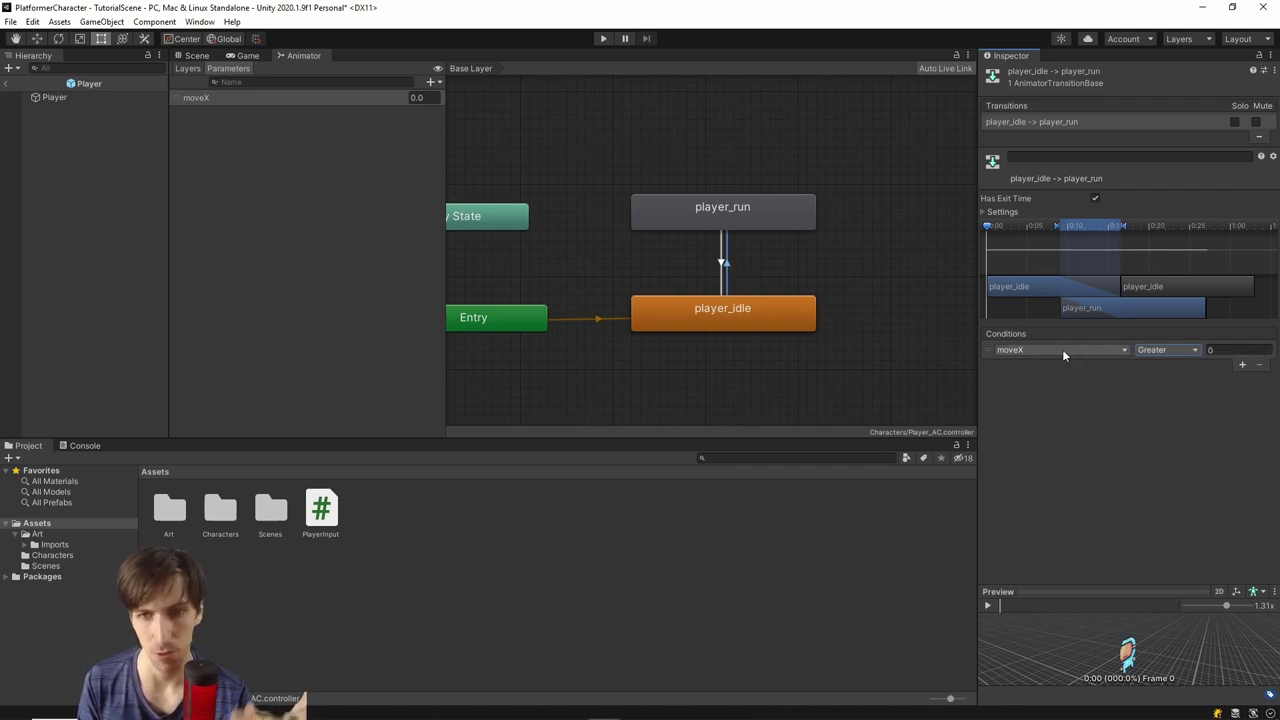
{"action": "left_click", "coordinate": [1158, 354]}
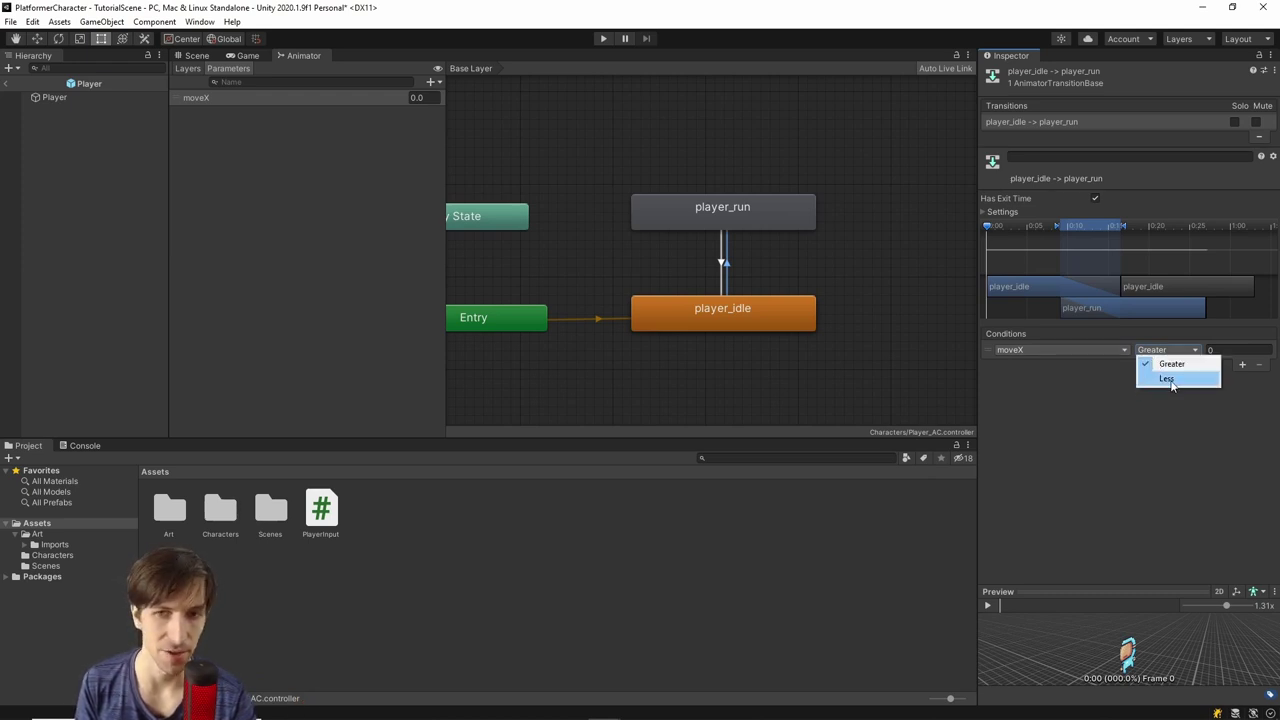
{"action": "left_click", "coordinate": [1115, 413]}
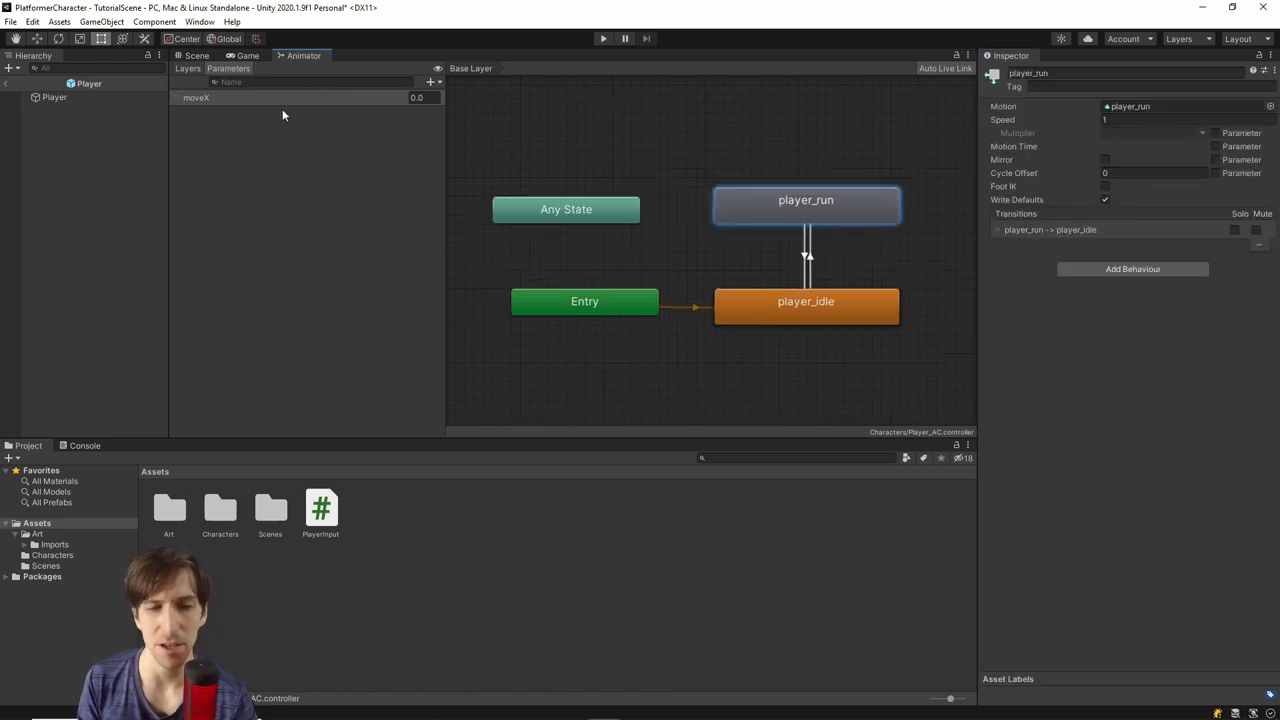
Reselect the player_idle to player_run transition and add a Bool parameter named isMoving to the Animator
{"action": "left_click", "coordinate": [809, 257]}
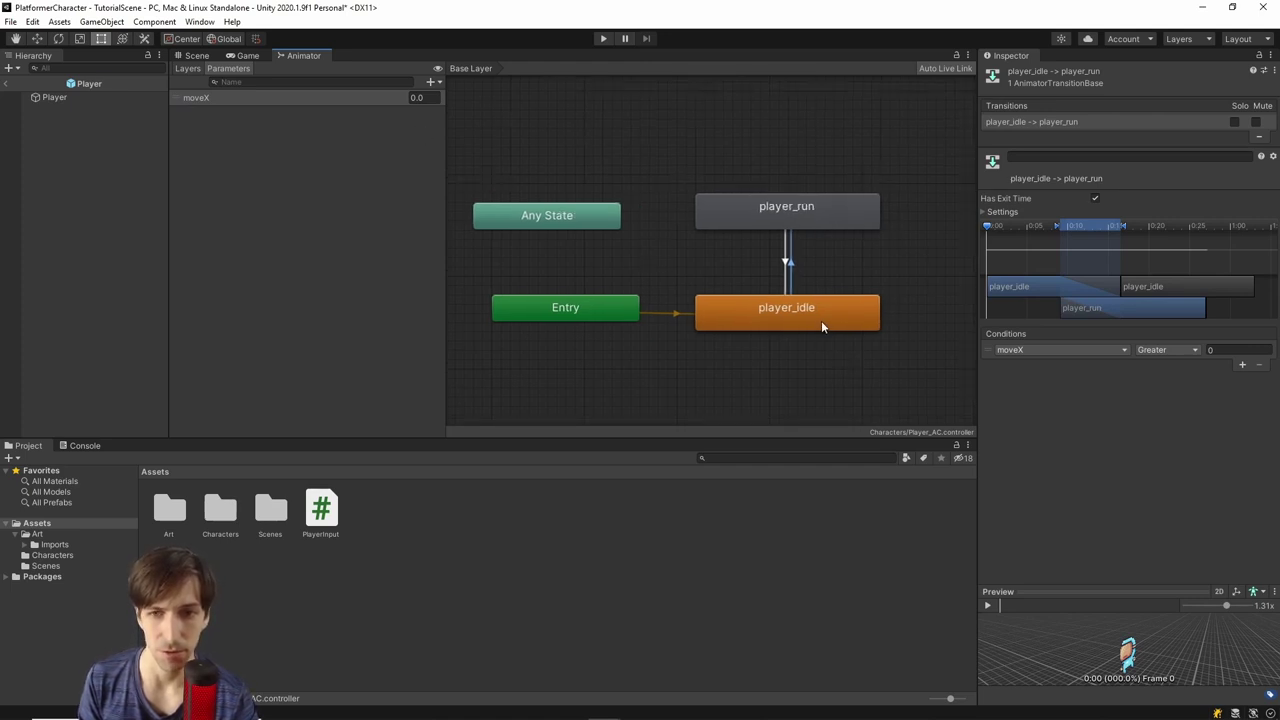
{"action": "left_click", "coordinate": [431, 83]}
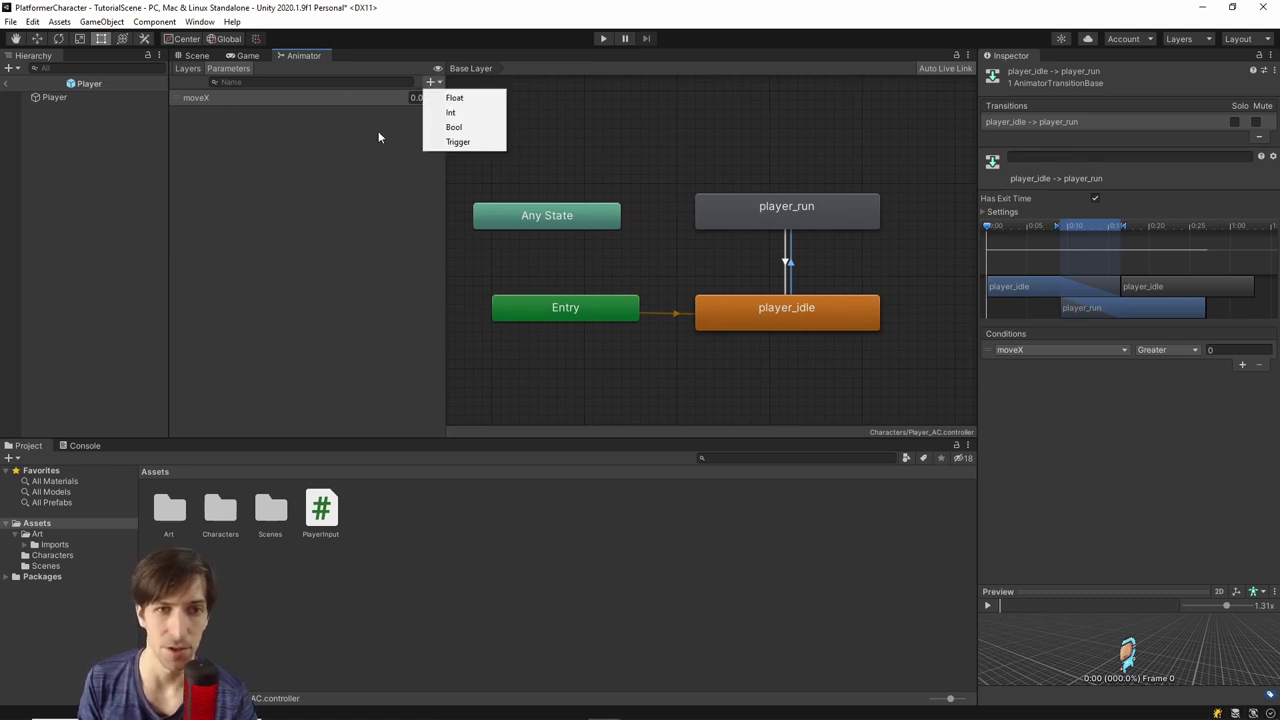
{"action": "left_click", "coordinate": [469, 128]}
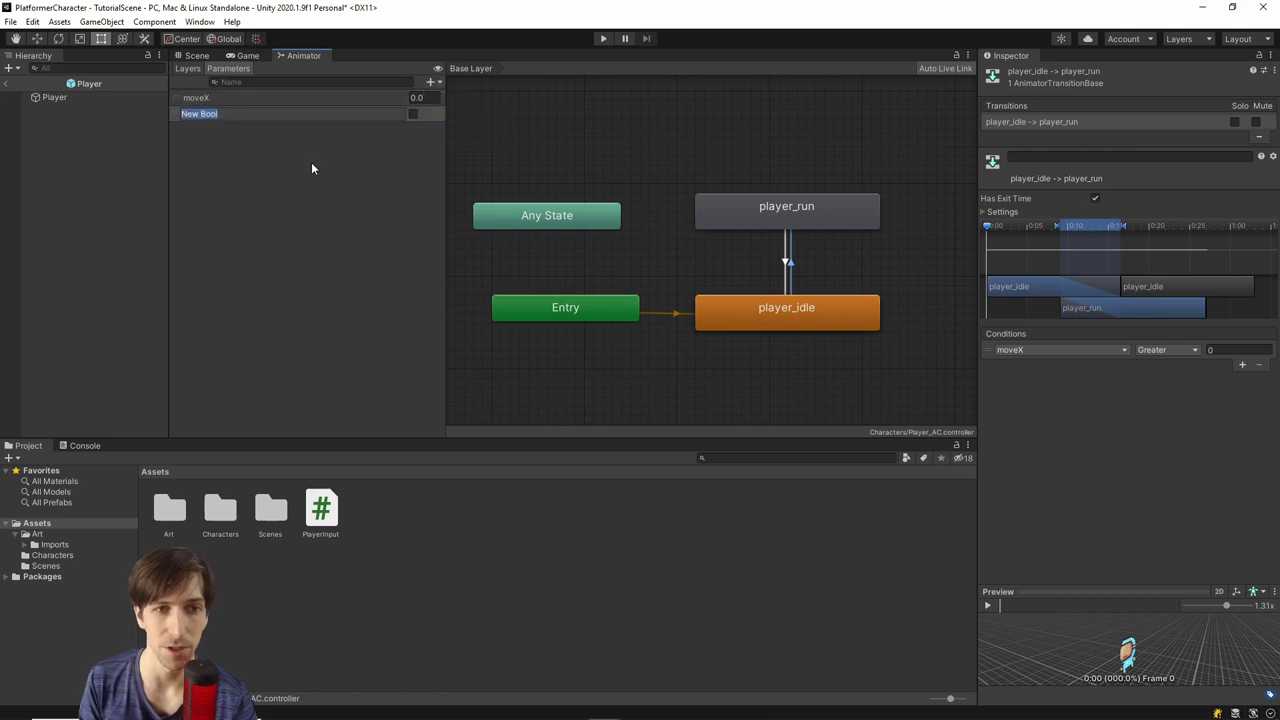
{"action": "type", "text": "isMoving"}
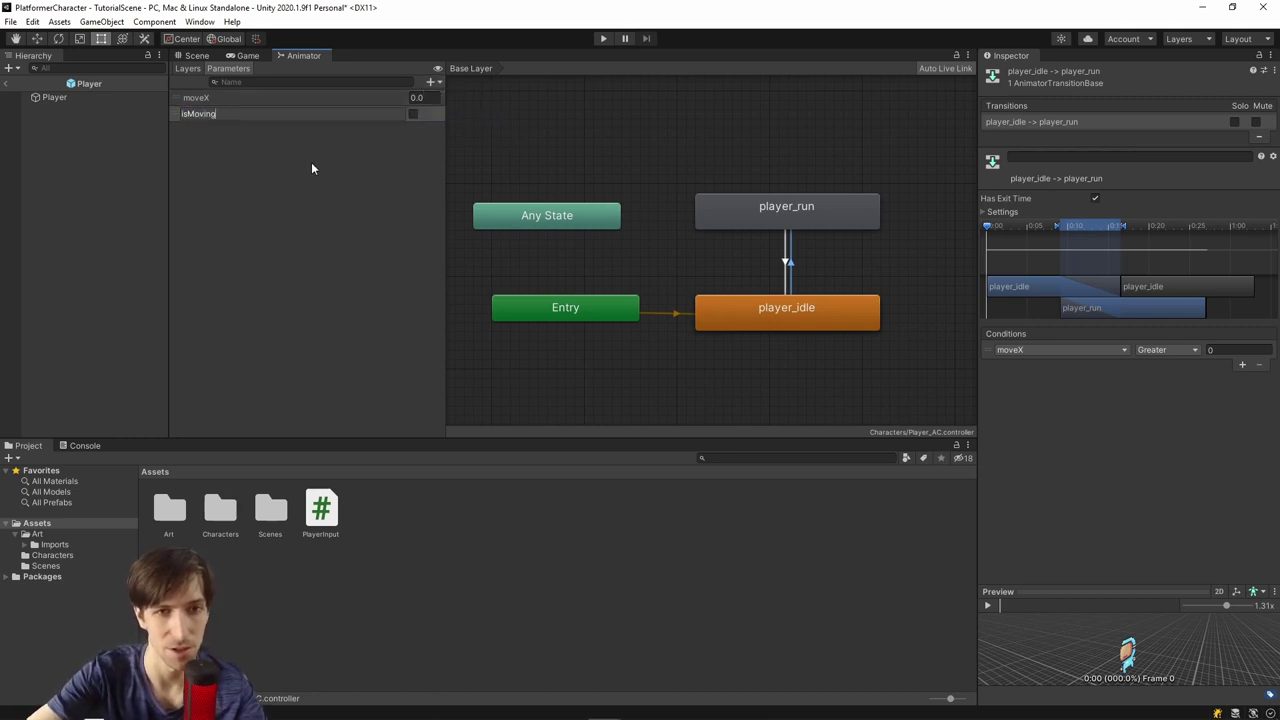
{"action": "key", "text": "Return"}
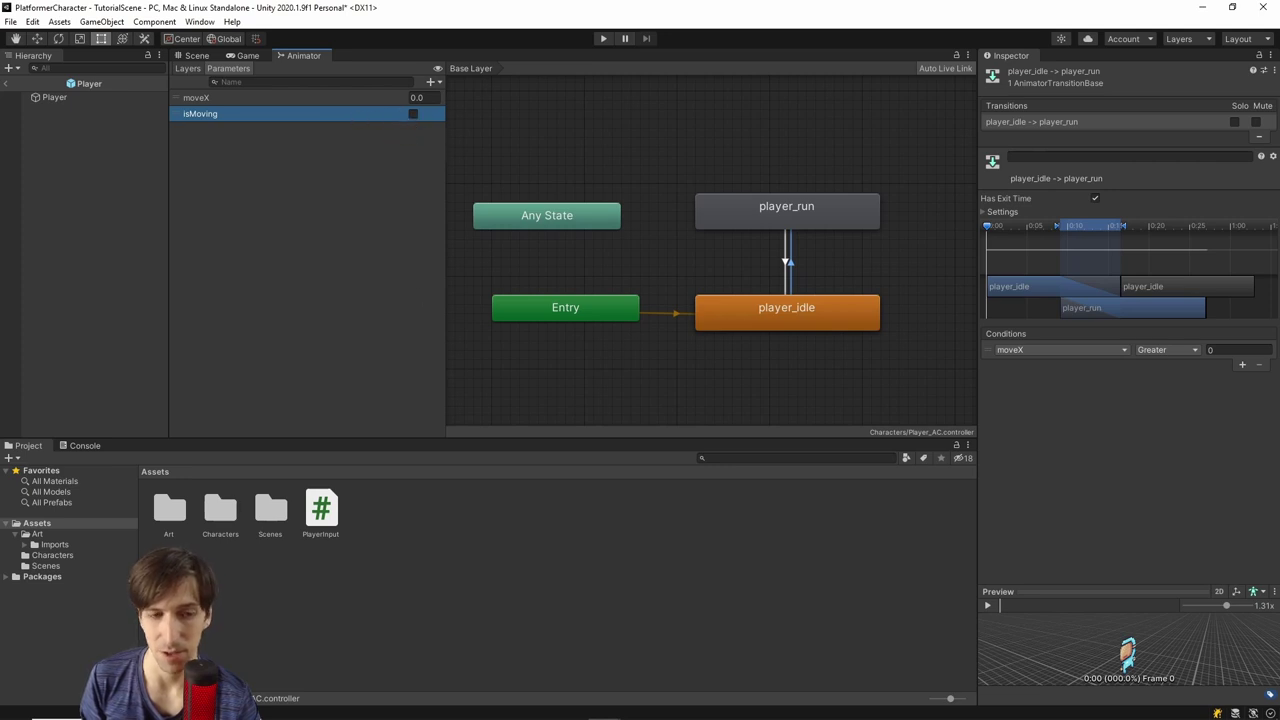
Switch to Visual Studio Code and compare the moveX code in PlayerInput with the Animator's parameters, moving the editor window off the parameter list
{"action": "mouse_move", "coordinate": [490, 705]}
{"action": "left_click", "coordinate": [669, 706]}
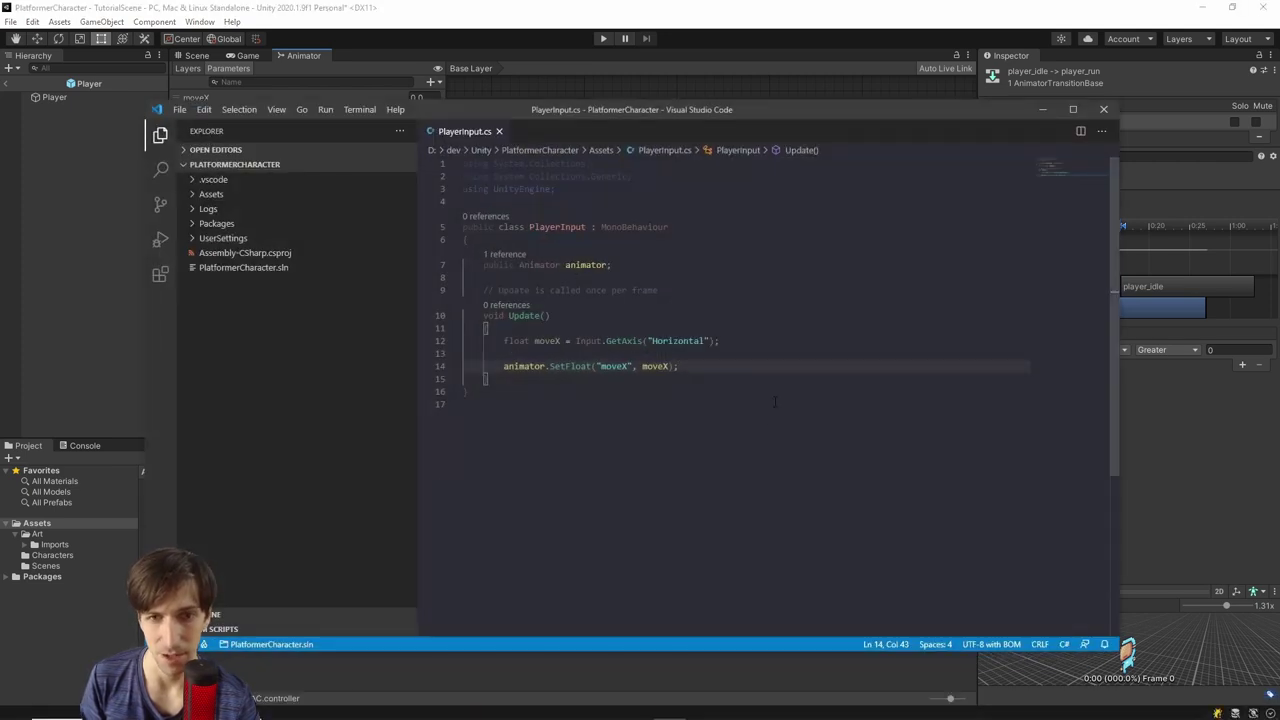
{"action": "key", "text": "alt+Tab"}
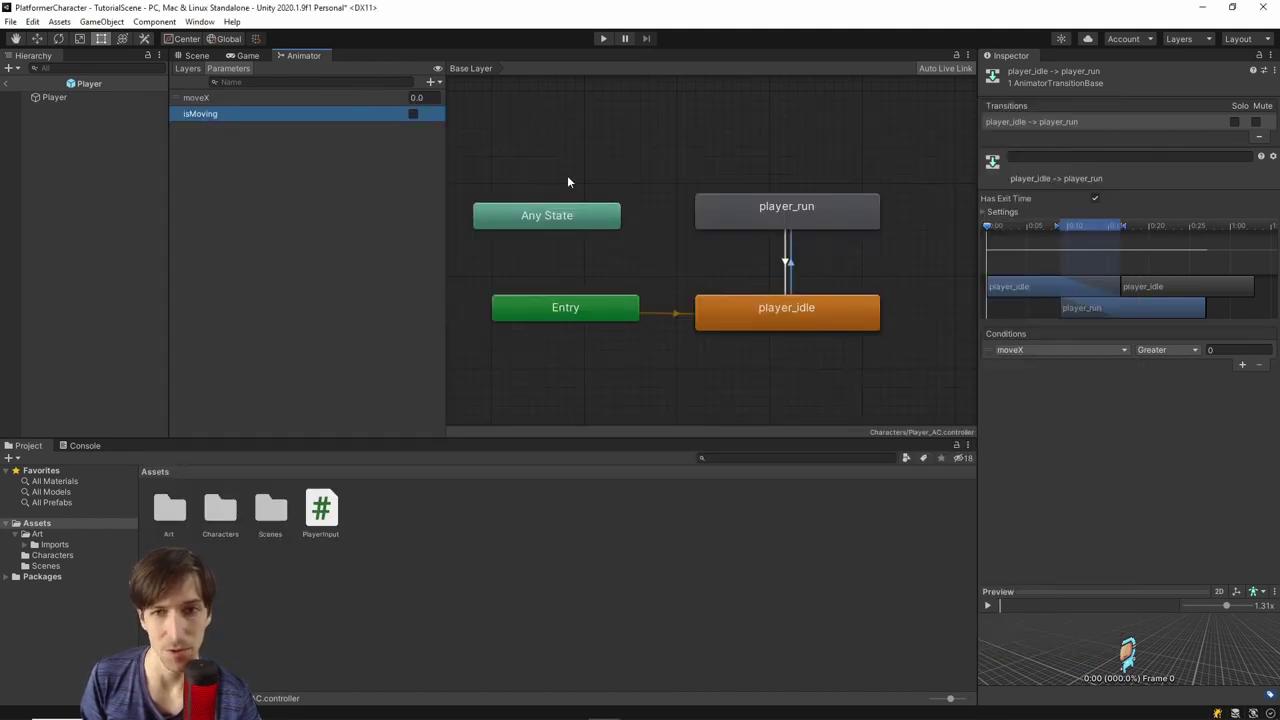
{"action": "key", "text": "alt+Tab"}
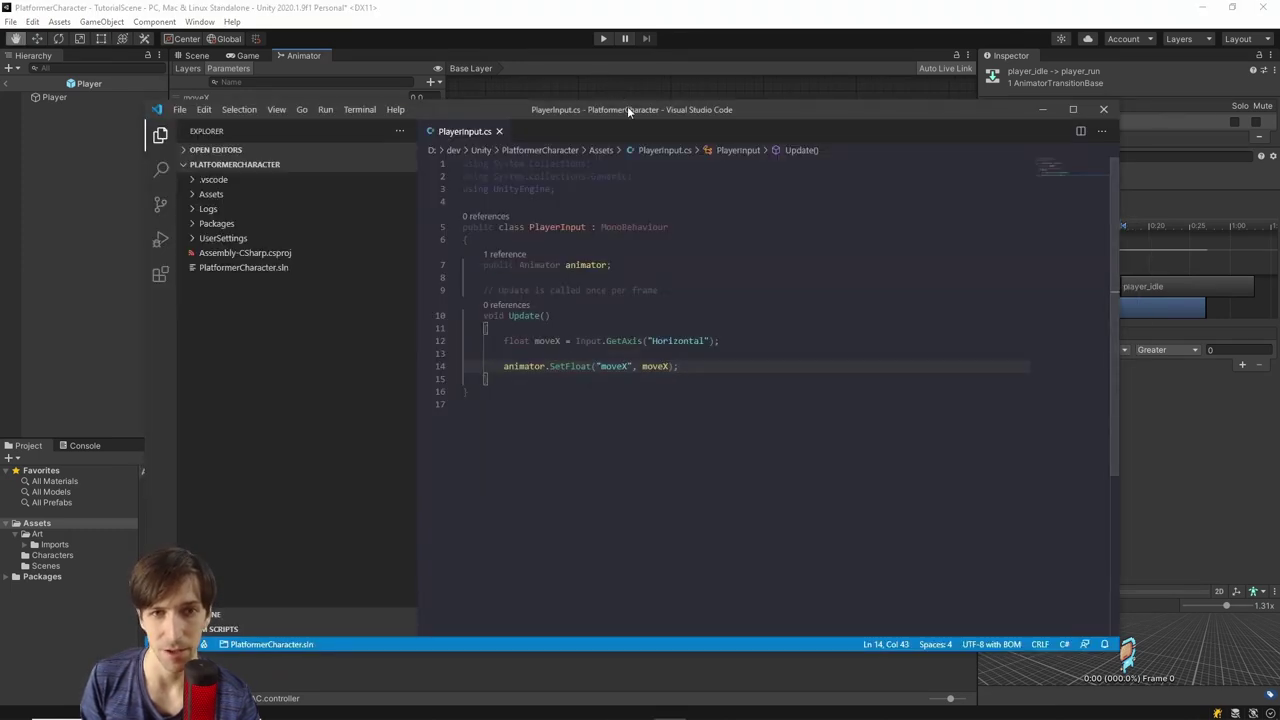
{"action": "left_click_drag", "start_coordinate": [627, 106], "coordinate": [655, 210]}
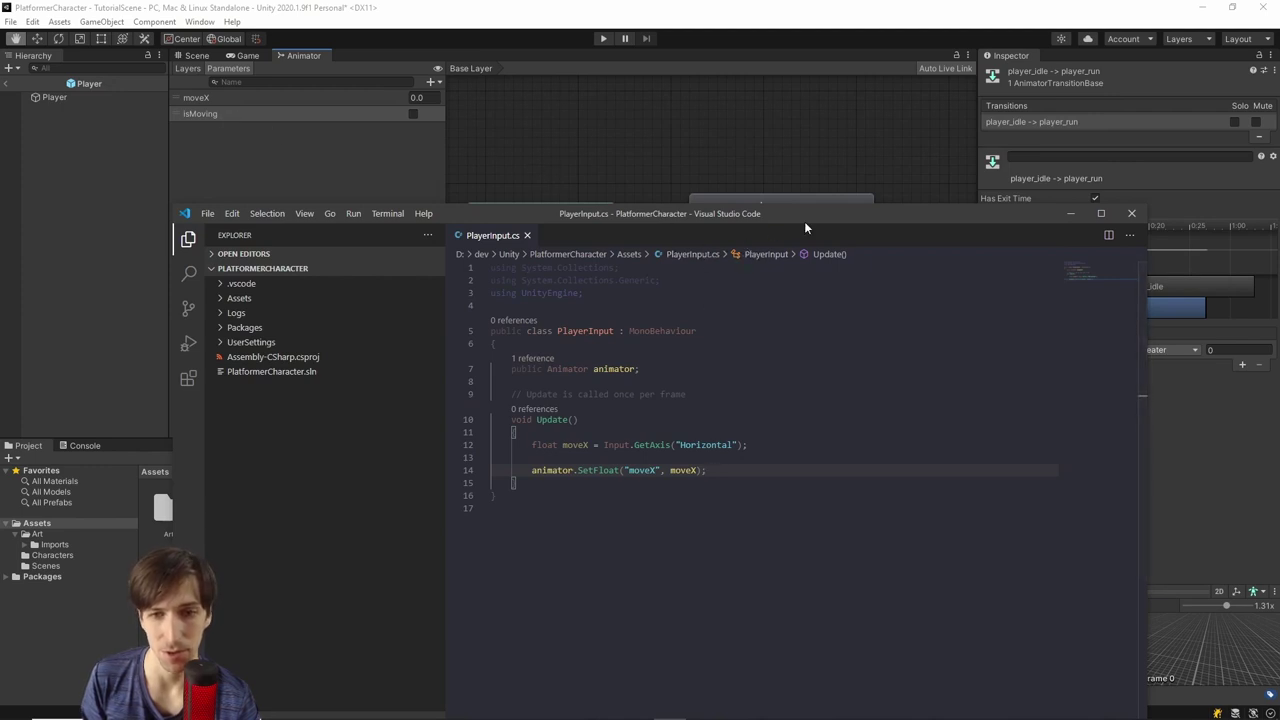
Return to Unity and change the player_idle to player_run condition to isMoving being true
{"action": "left_click", "coordinate": [1070, 213]}
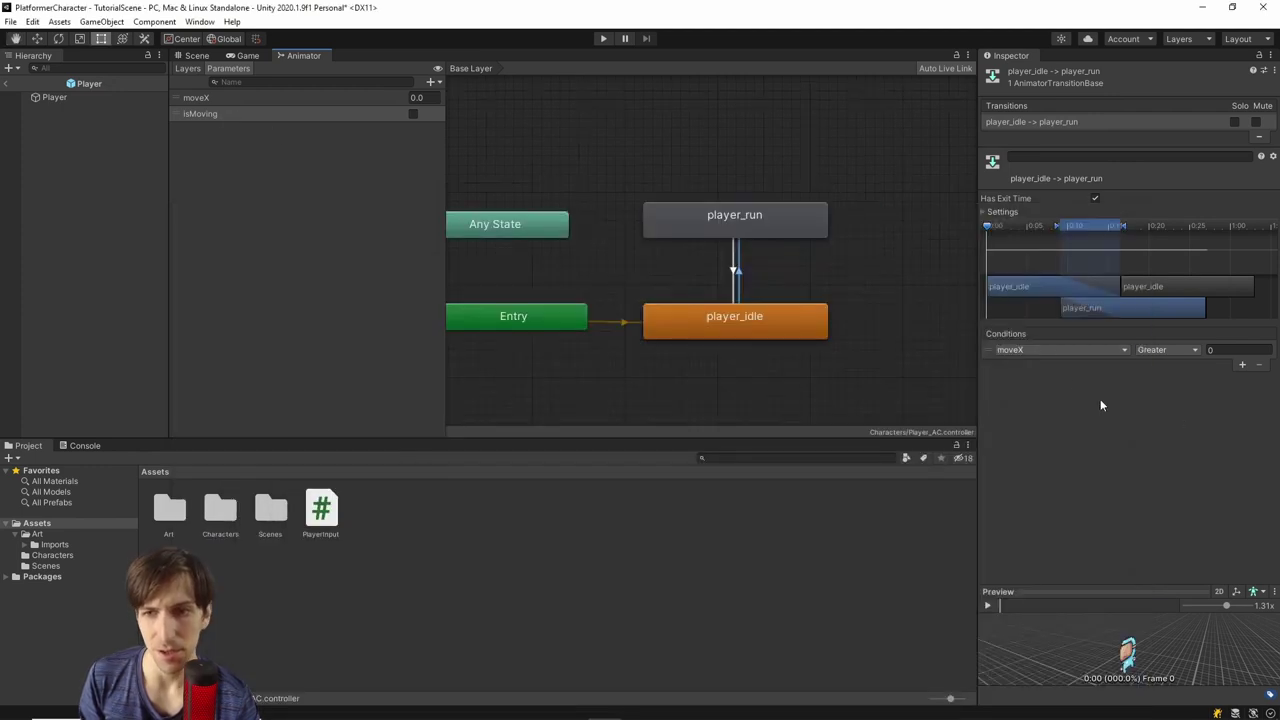
{"action": "left_click", "coordinate": [1048, 349]}
{"action": "left_click", "coordinate": [1050, 404]}
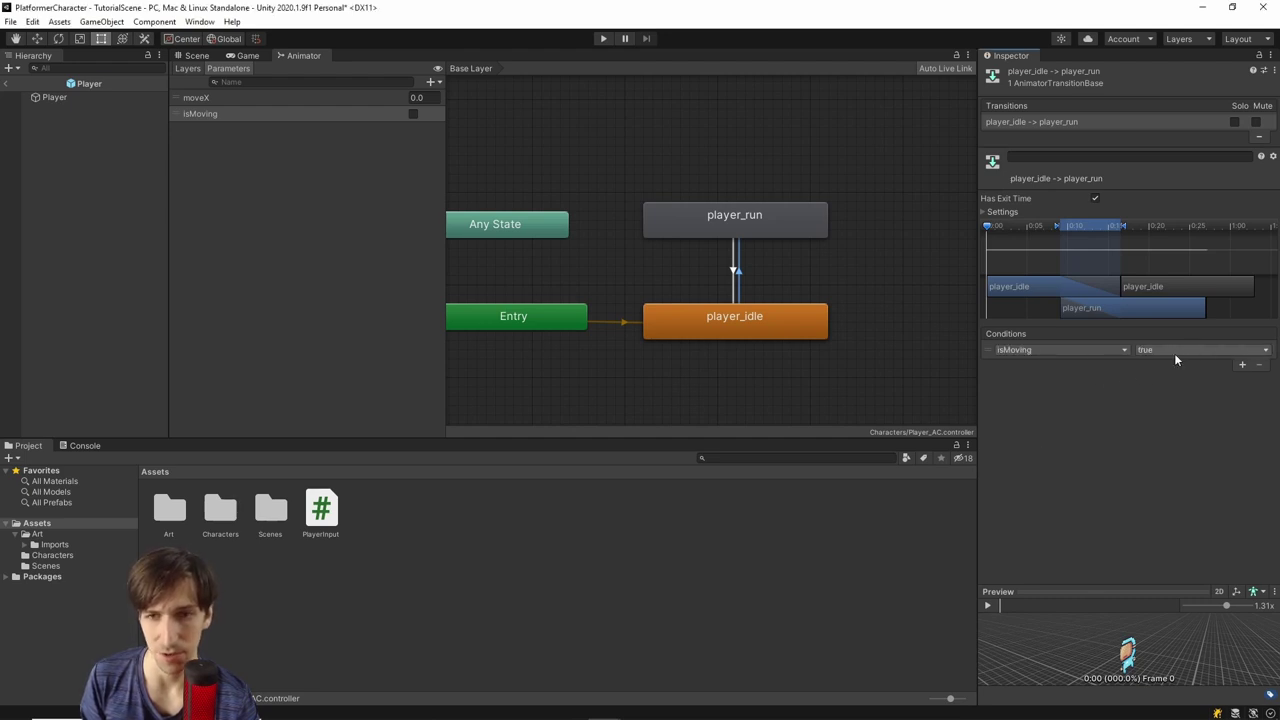
Add a condition to the player_run to player_idle transition requiring isMoving to be false, and deselect the transition
{"action": "left_click", "coordinate": [730, 273]}
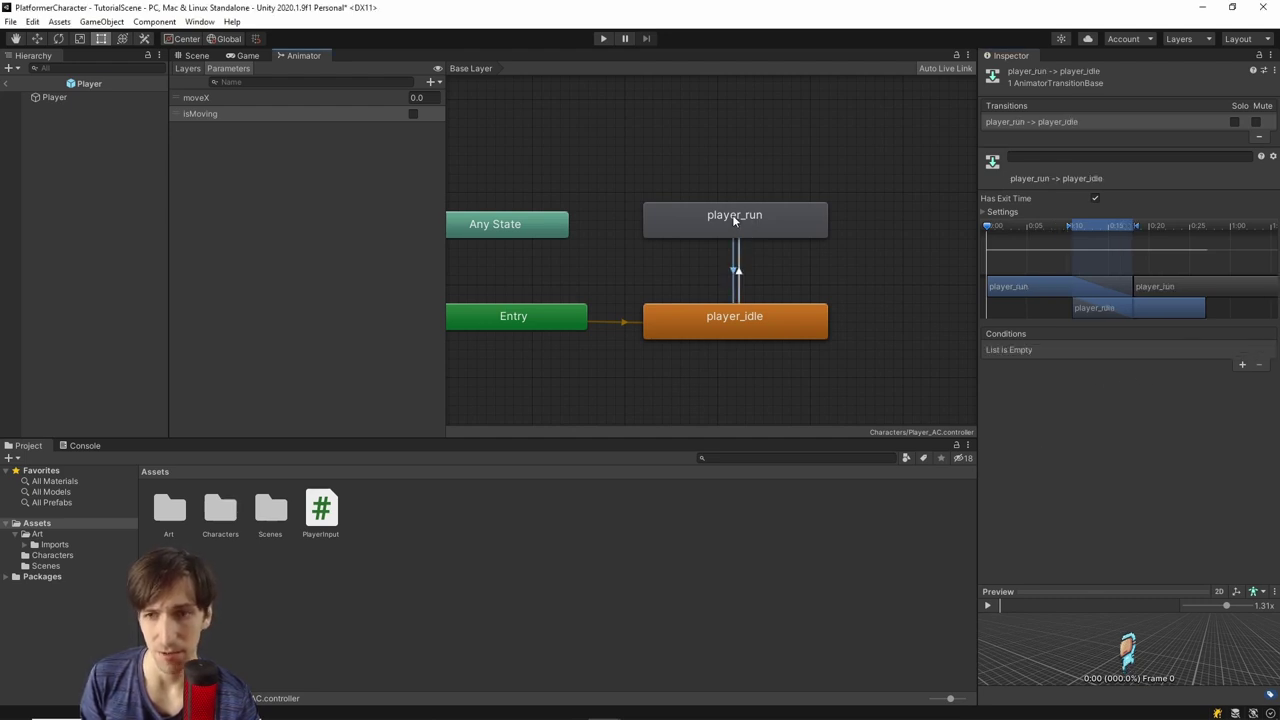
{"action": "left_click", "coordinate": [1242, 365]}
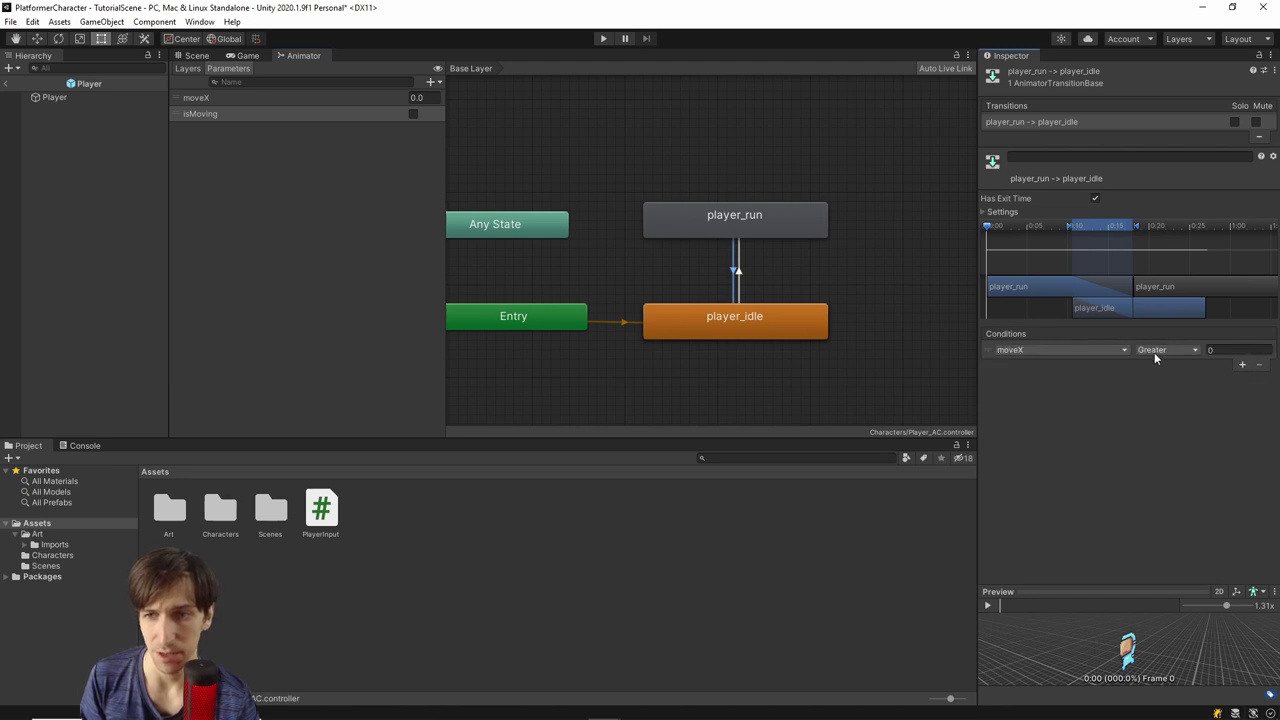
{"action": "left_click", "coordinate": [1048, 349]}
{"action": "left_click", "coordinate": [1050, 404]}
{"action": "left_click", "coordinate": [1150, 350]}
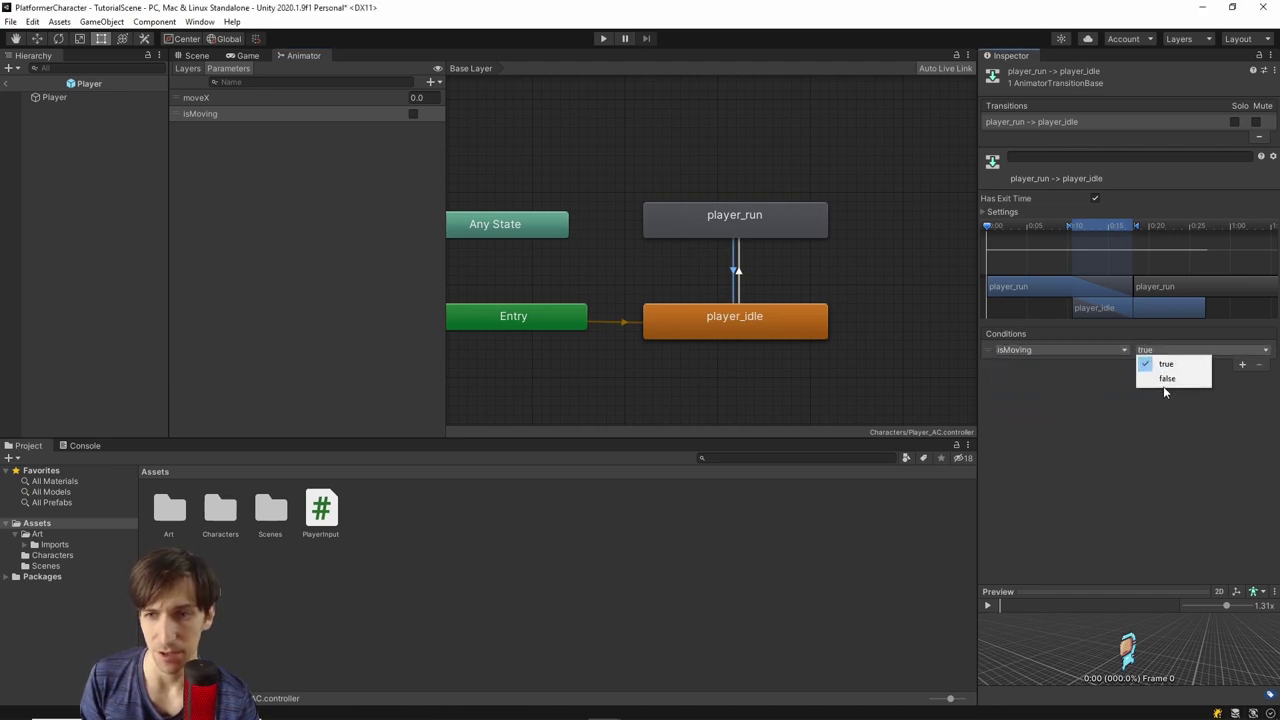
{"action": "left_click", "coordinate": [1160, 390]}
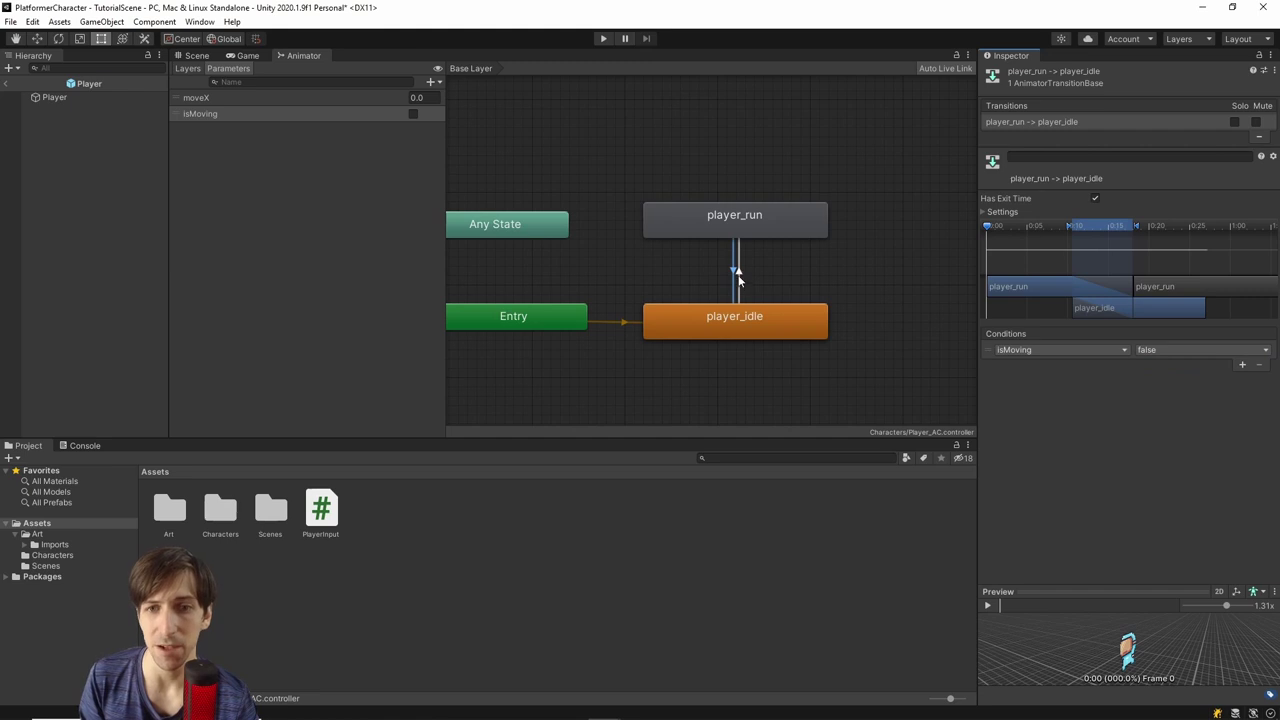
{"action": "left_click", "coordinate": [744, 276]}
{"action": "left_click", "coordinate": [740, 274]}
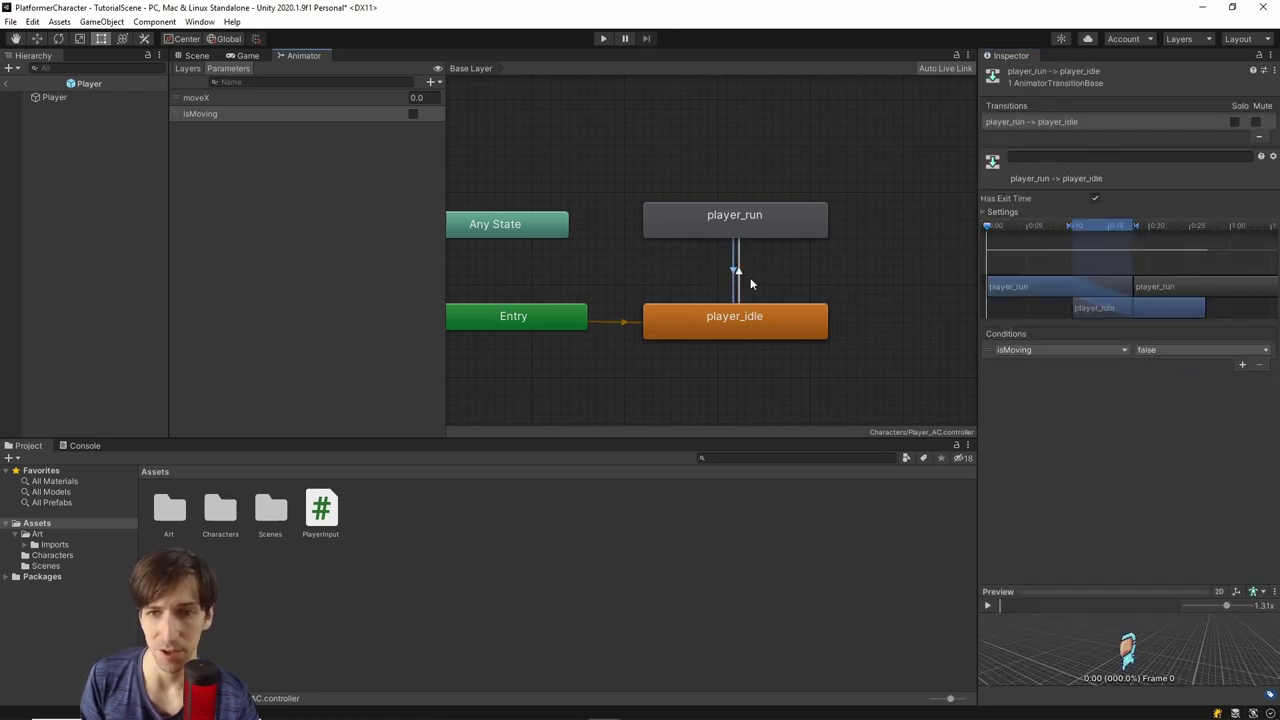
{"action": "left_click", "coordinate": [753, 274]}
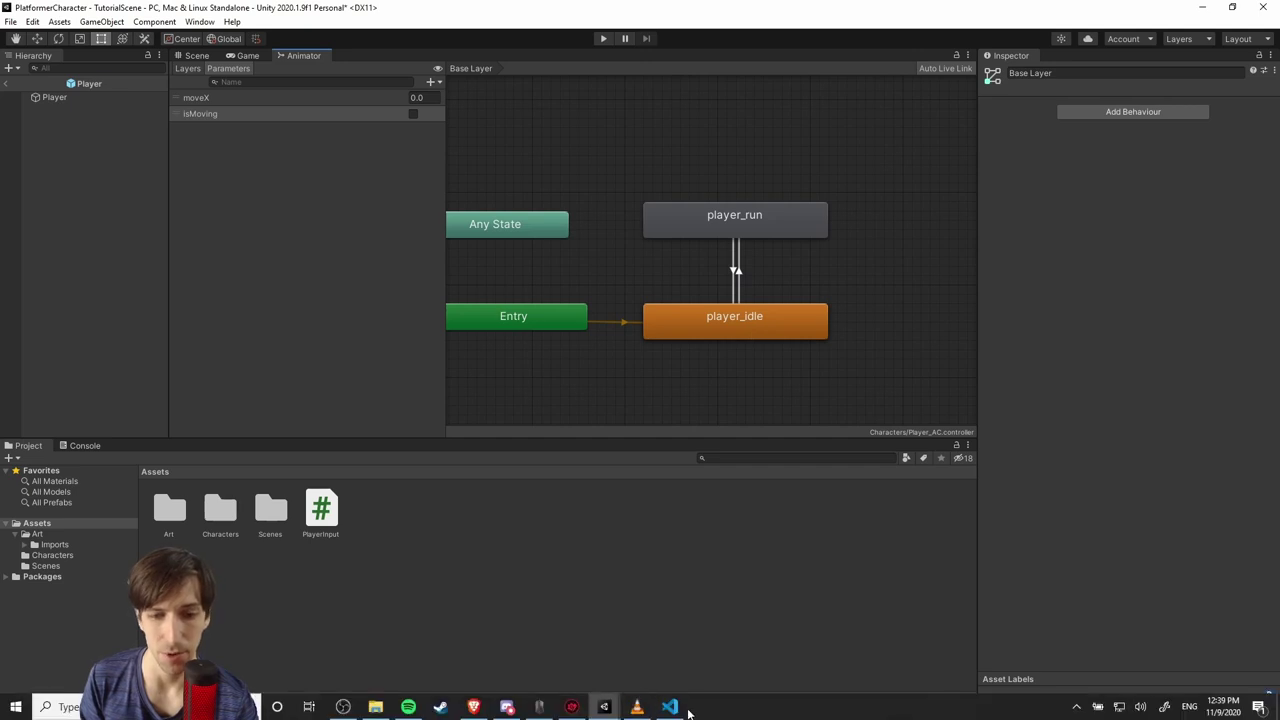
Switch to Visual Studio Code and start a bool isMoving declaration below the animator.SetFloat line in Update
{"action": "left_click", "coordinate": [685, 710]}
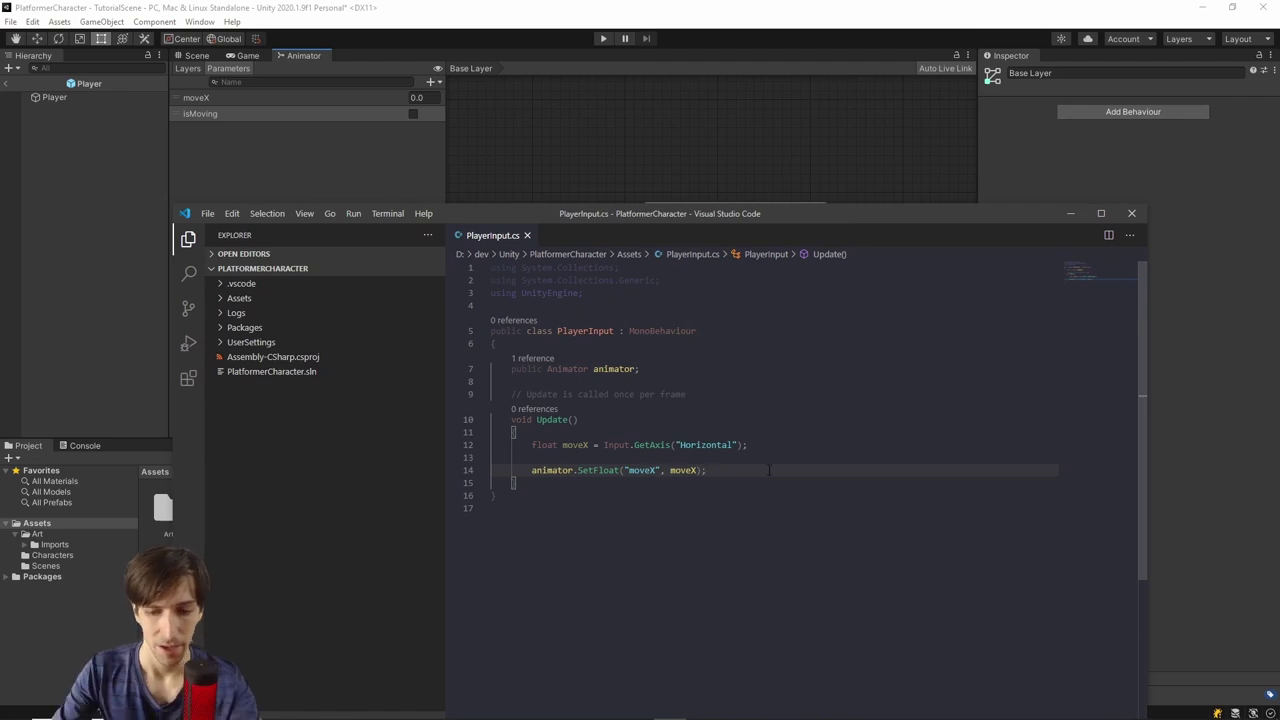
{"action": "key", "text": "Return"}
{"action": "key", "text": "Return"}
{"action": "type", "text": "bool Mo"}
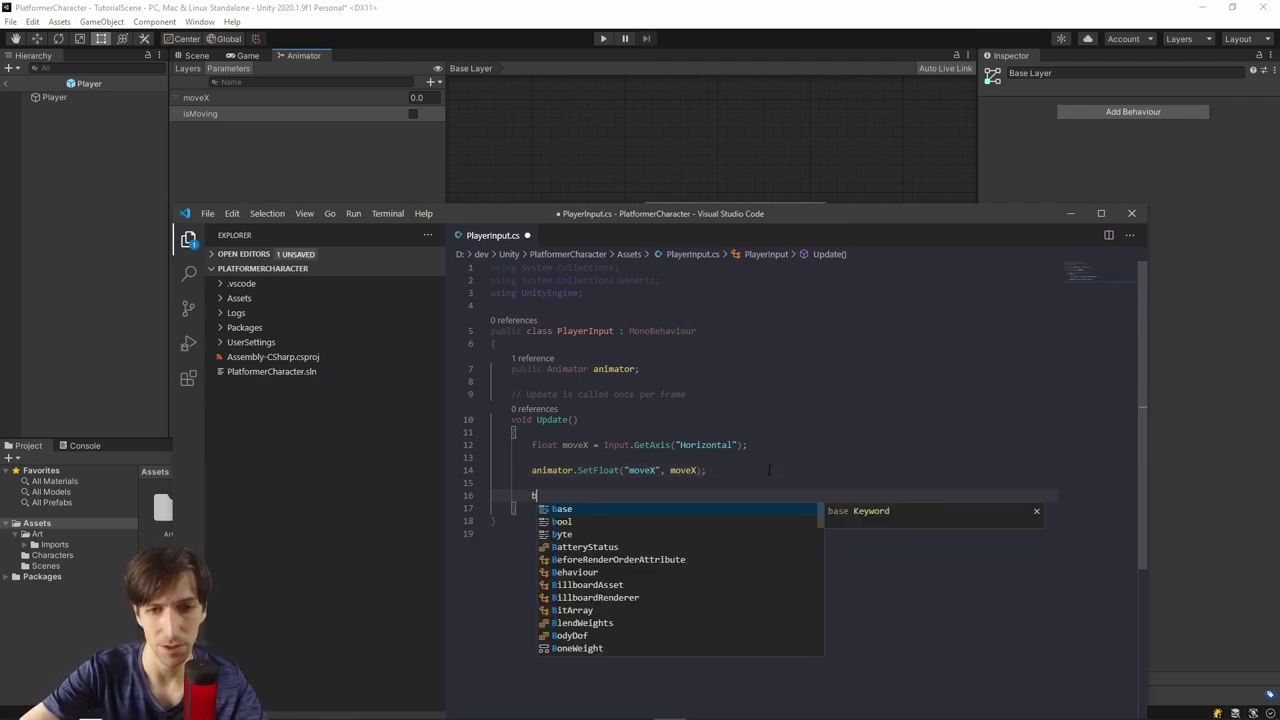
{"action": "key", "text": "BackSpace"}
{"action": "key", "text": "BackSpace"}
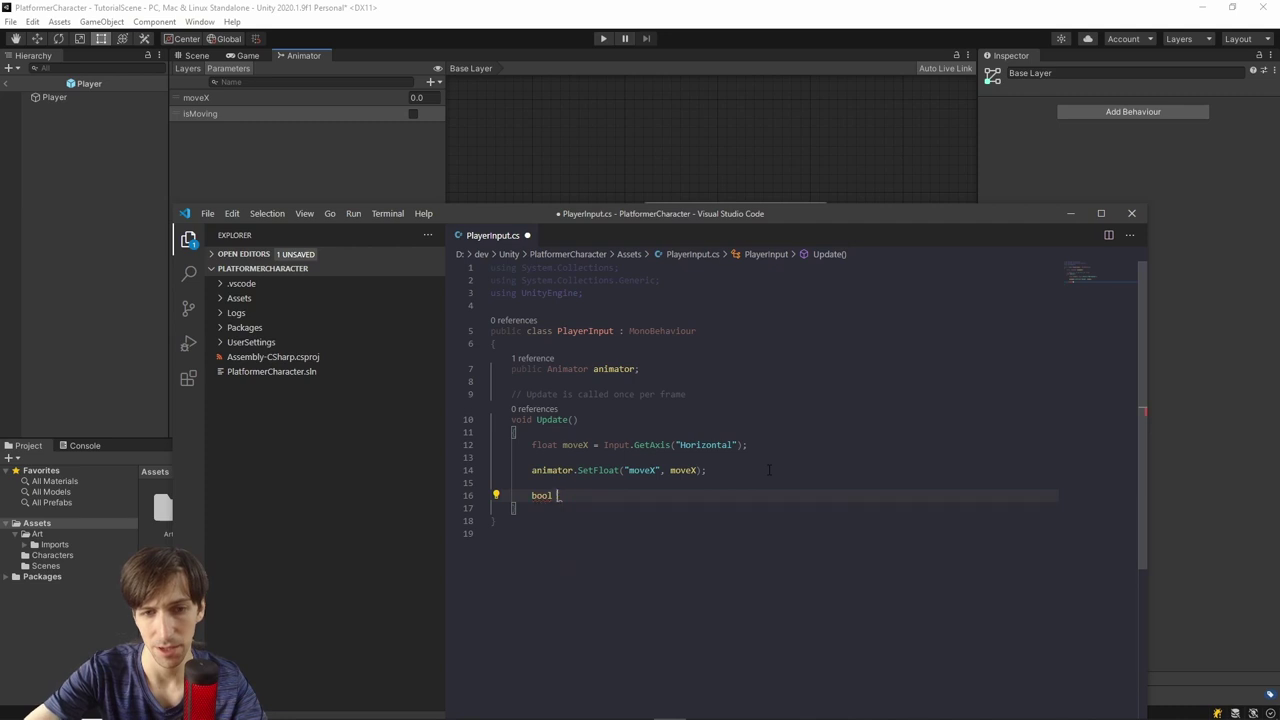
{"action": "type", "text": "isMoving = "}
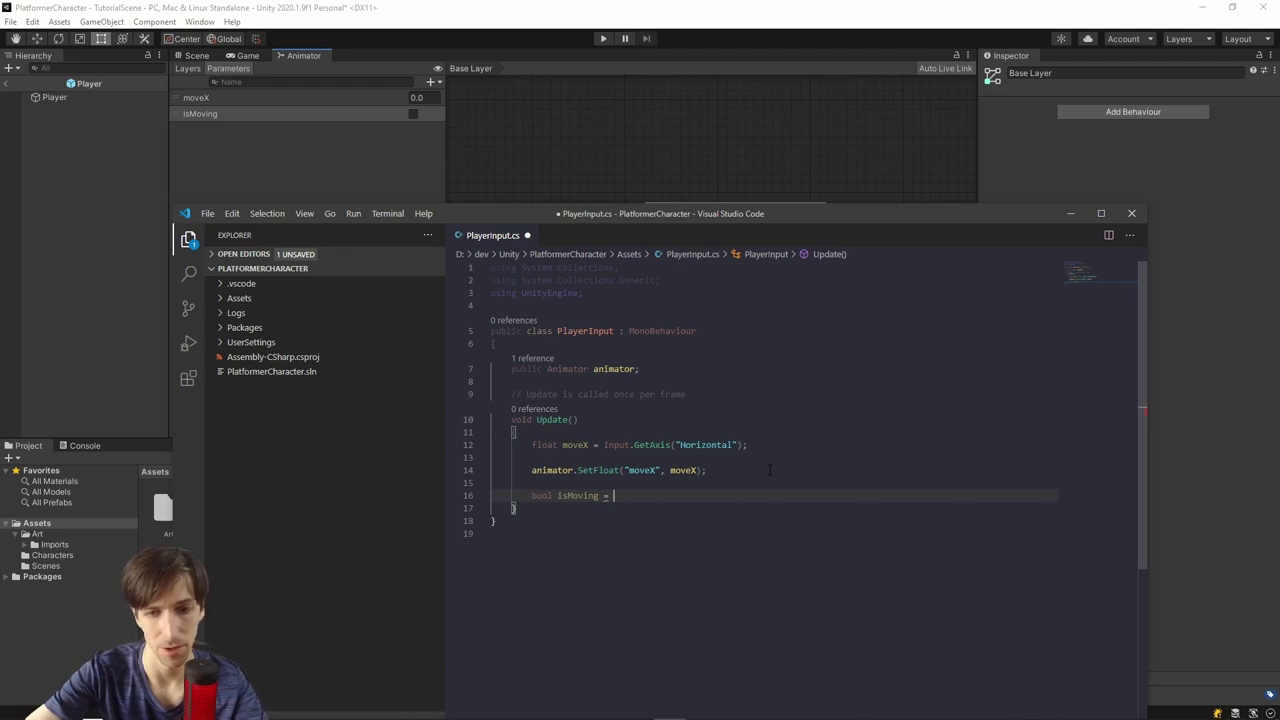
Complete the isMoving declaration in PlayerInput's Update with Mathf.Approximately(moveX, 0f);
{"action": "type", "text": " Mathf"}
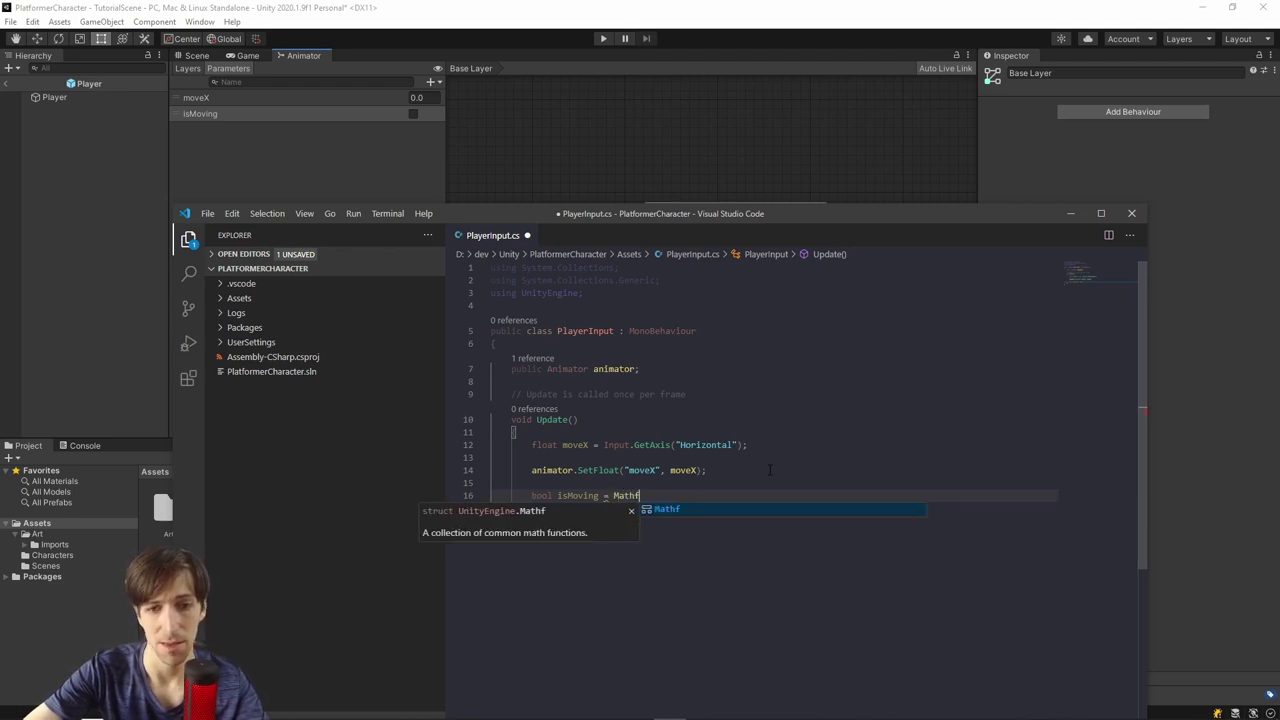
{"action": "type", "text": "."}
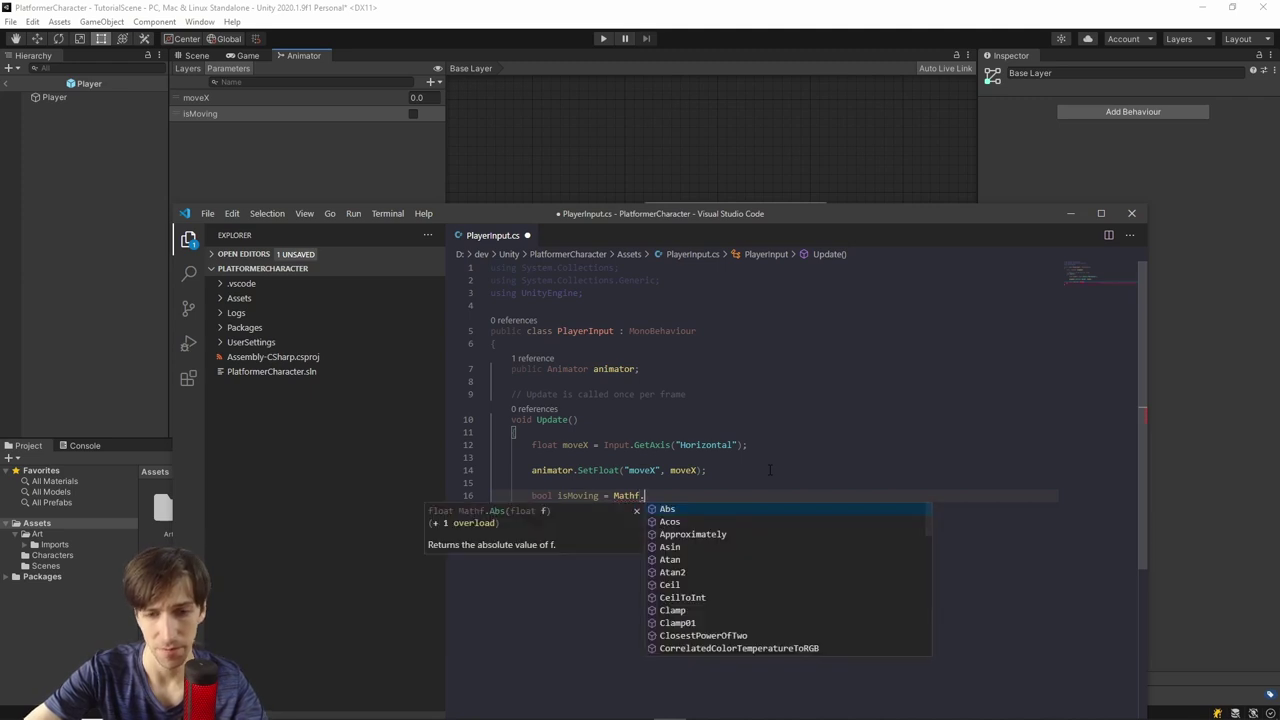
{"action": "type", "text": "Ap"}
{"action": "key", "text": "Tab"}
{"action": "type", "text": "("}
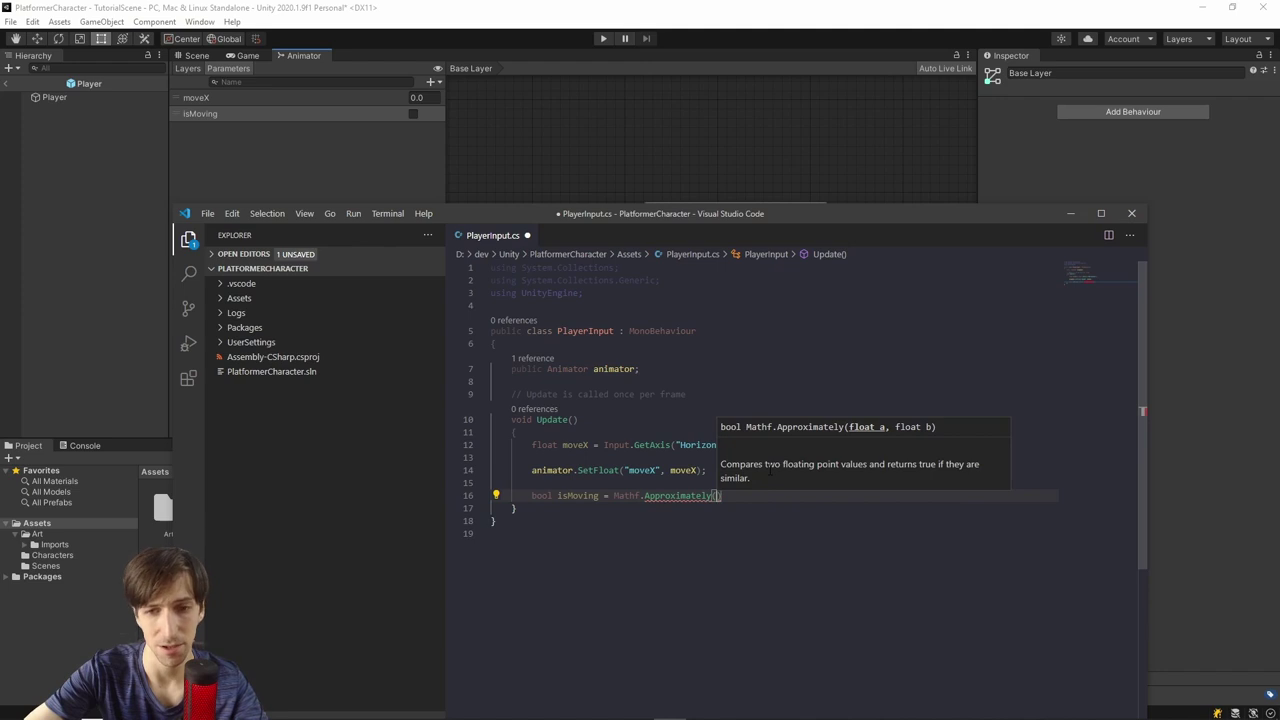
{"action": "type", "text": "moveX"}
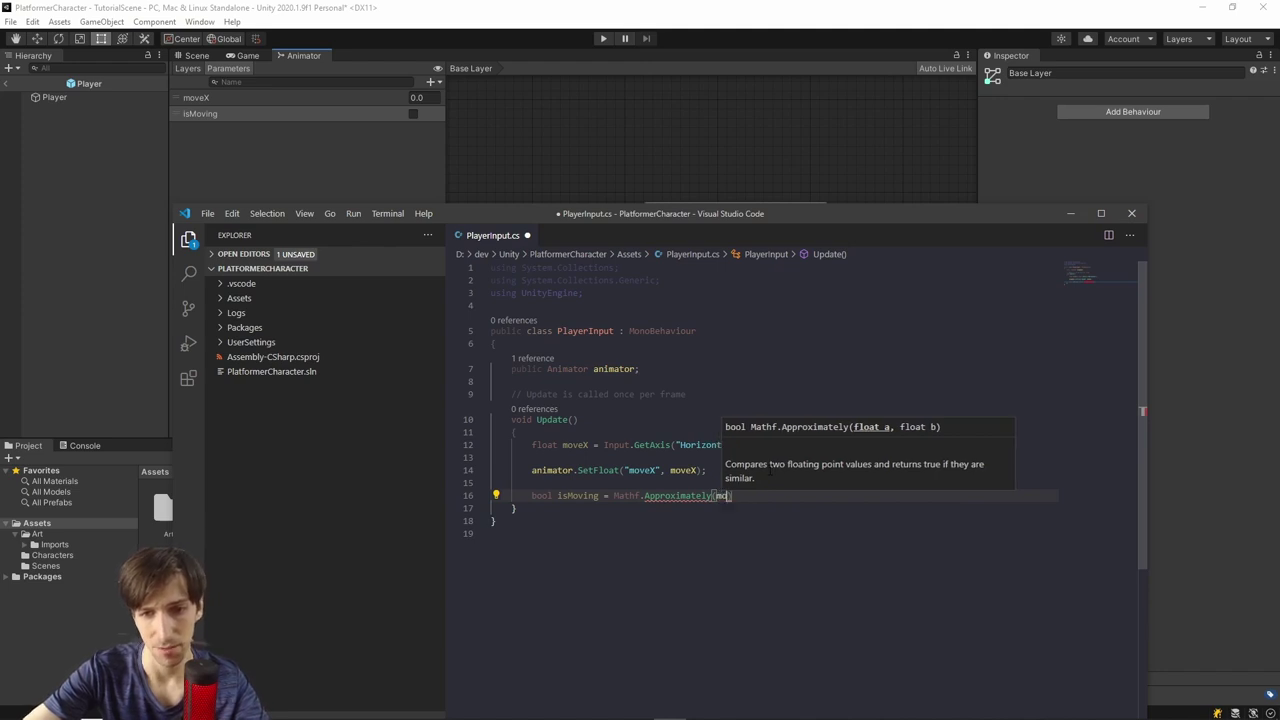
{"action": "type", "text": ", "}
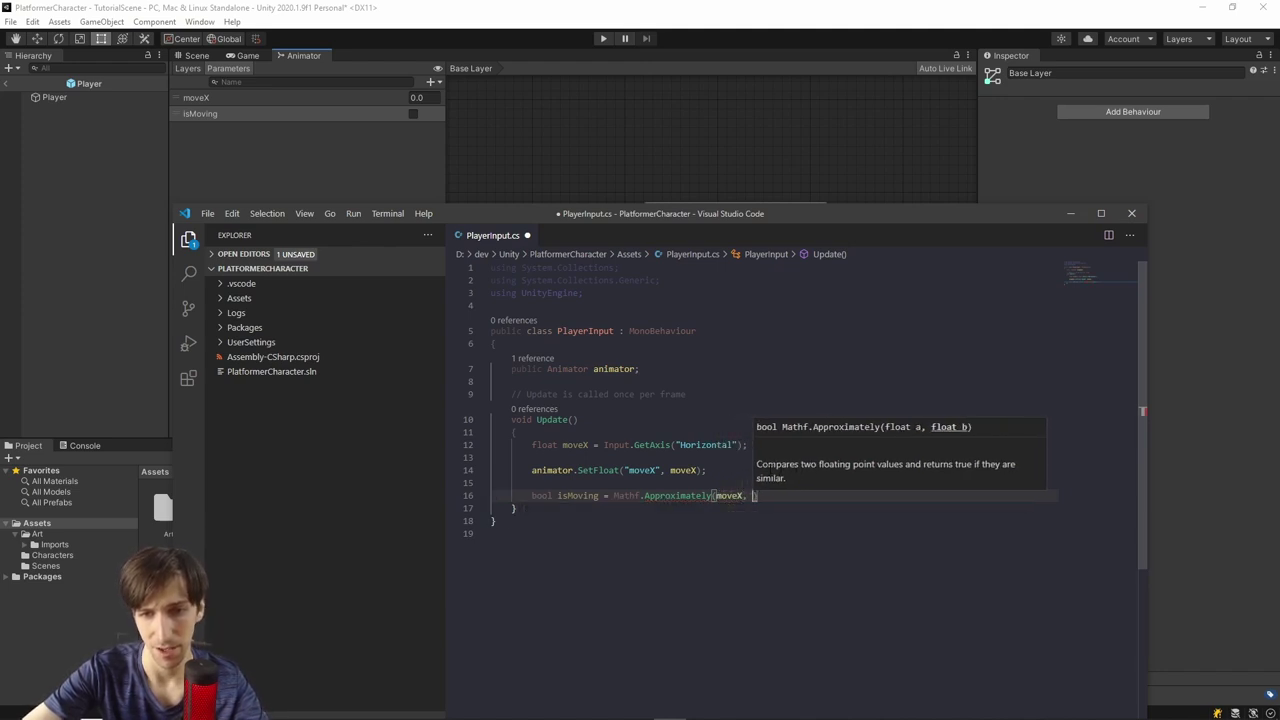
{"action": "type", "text": "0f)"}
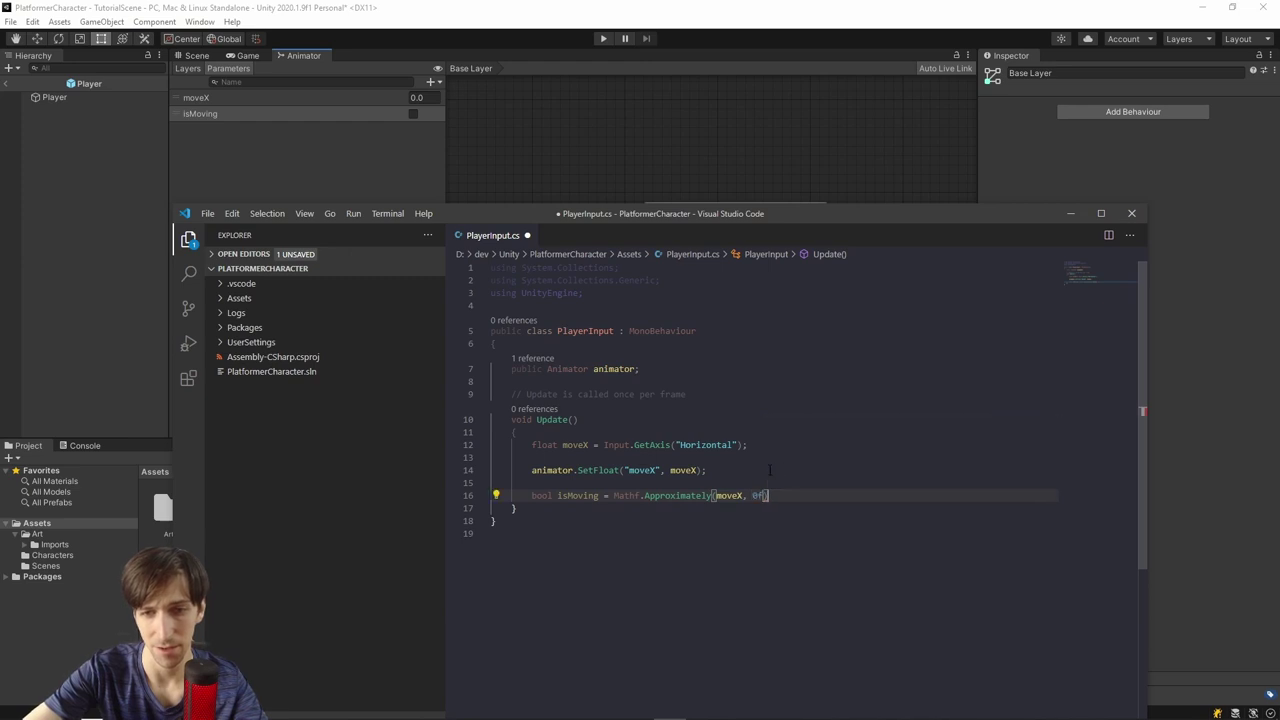
{"action": "type", "text": ";"}
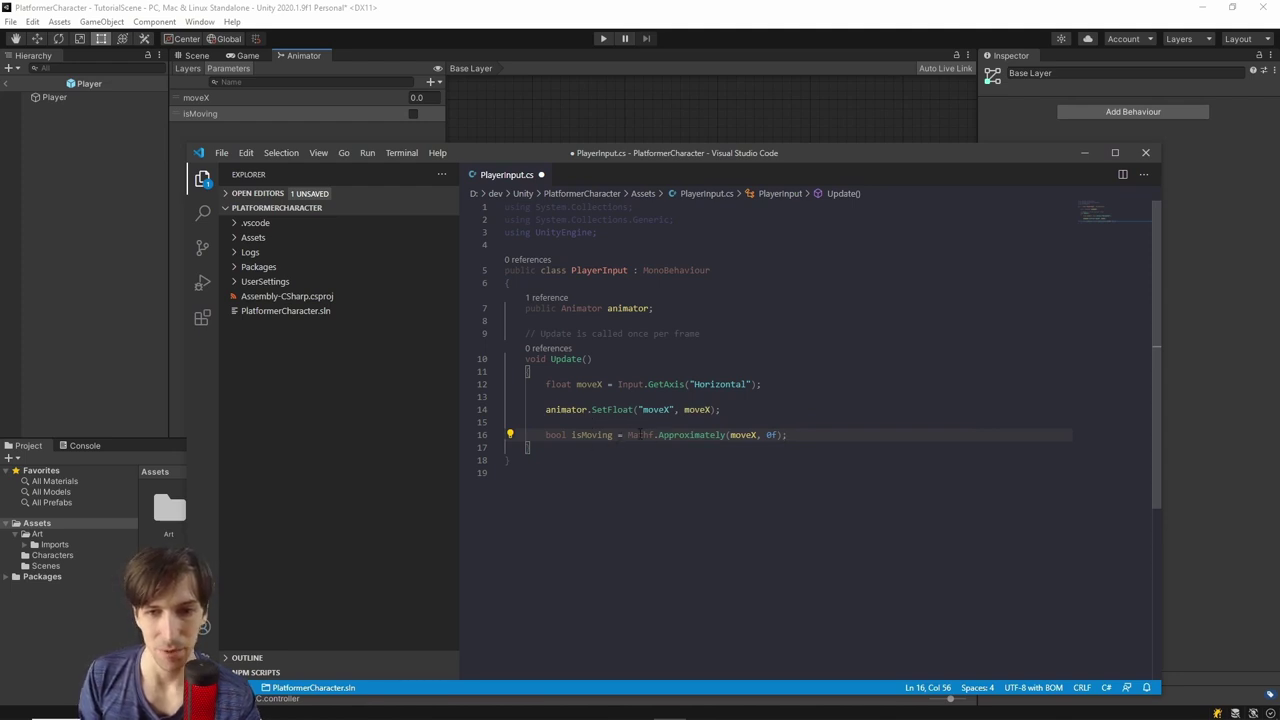
Negate the Mathf.Approximately call in the isMoving assignment with a ! so that it is true when moveX is not near zero
{"action": "mouse_move", "coordinate": [640, 435]}
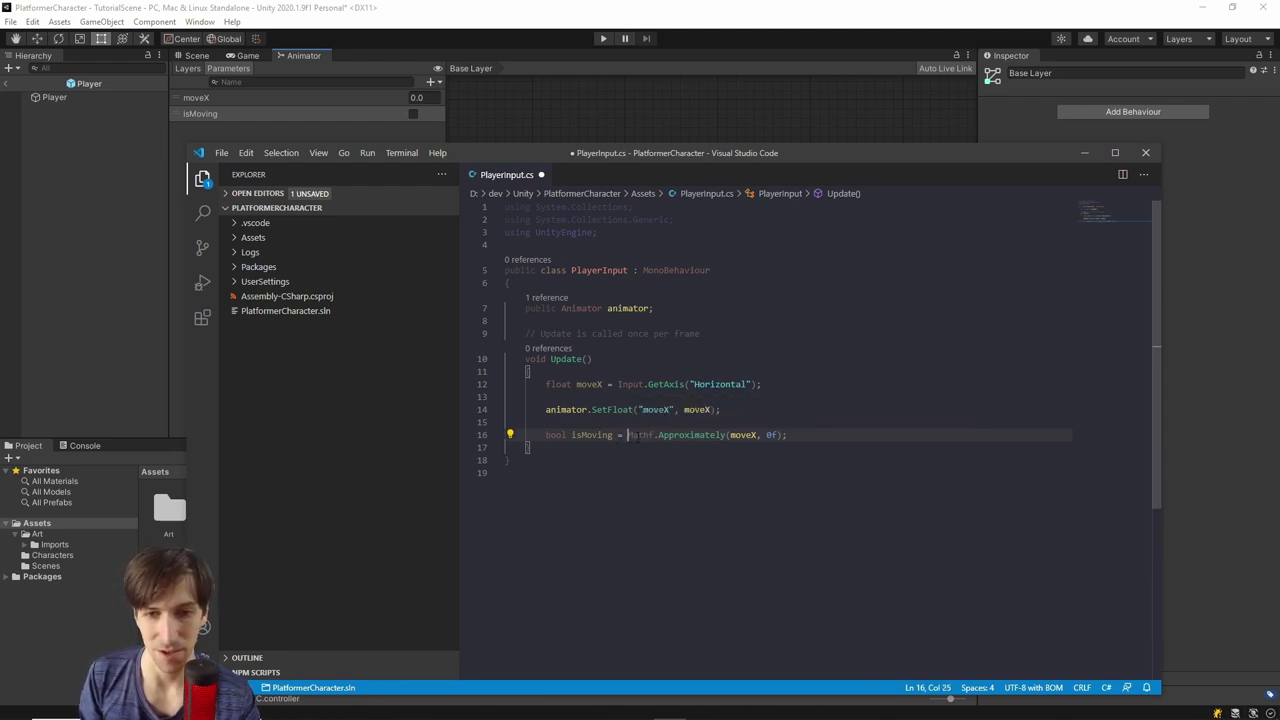
{"action": "left_click", "coordinate": [811, 434]}
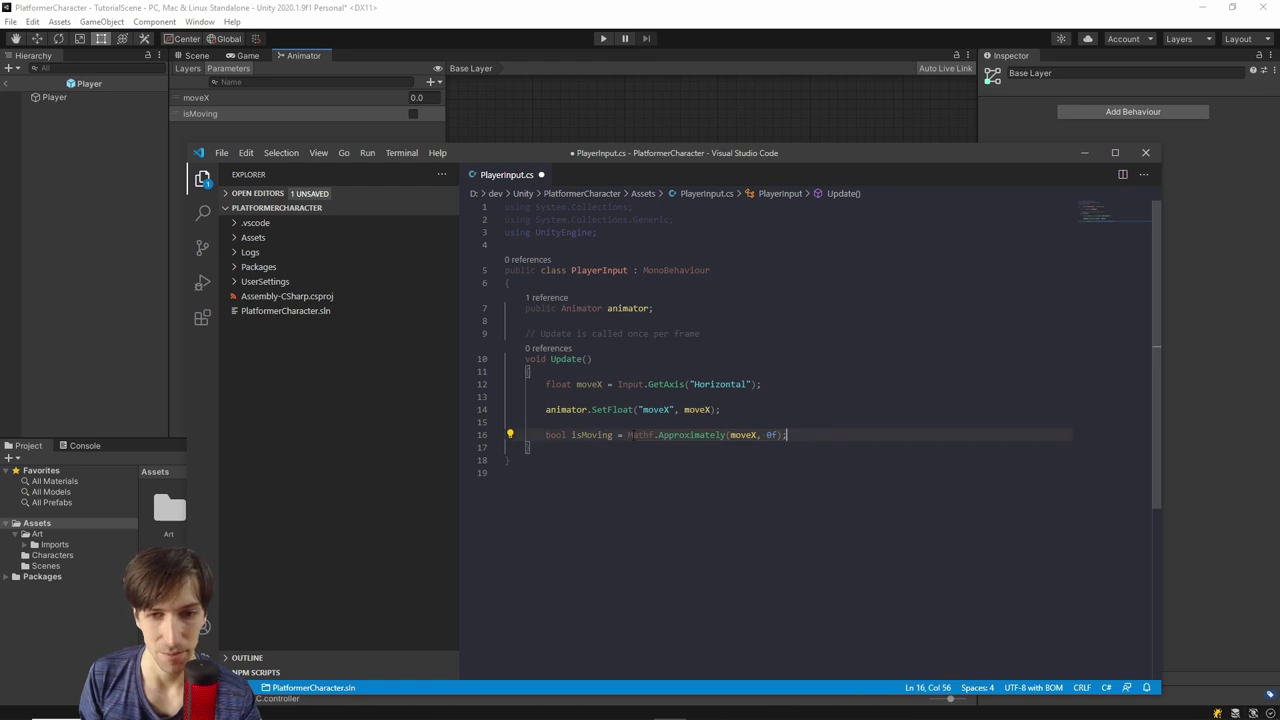
{"action": "left_click_drag", "start_coordinate": [628, 435], "coordinate": [788, 435]}
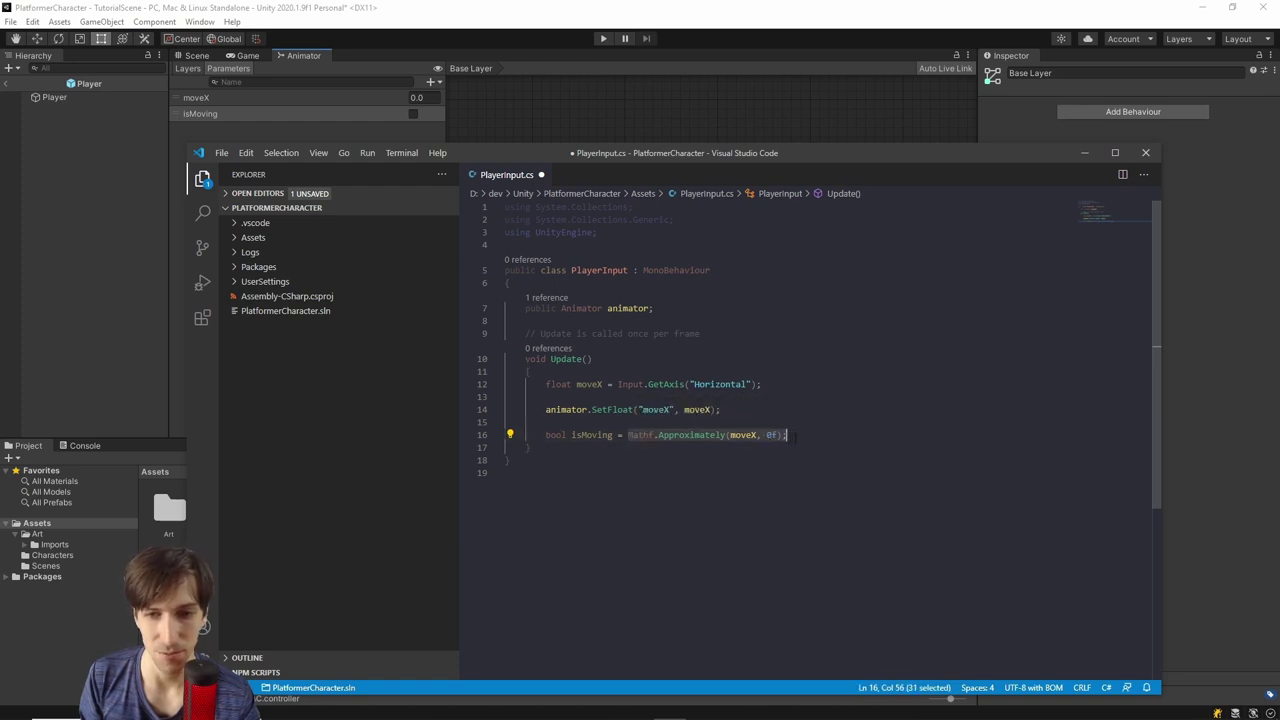
{"action": "left_click_drag", "start_coordinate": [612, 435], "coordinate": [574, 435]}
{"action": "double_click", "coordinate": [576, 435]}
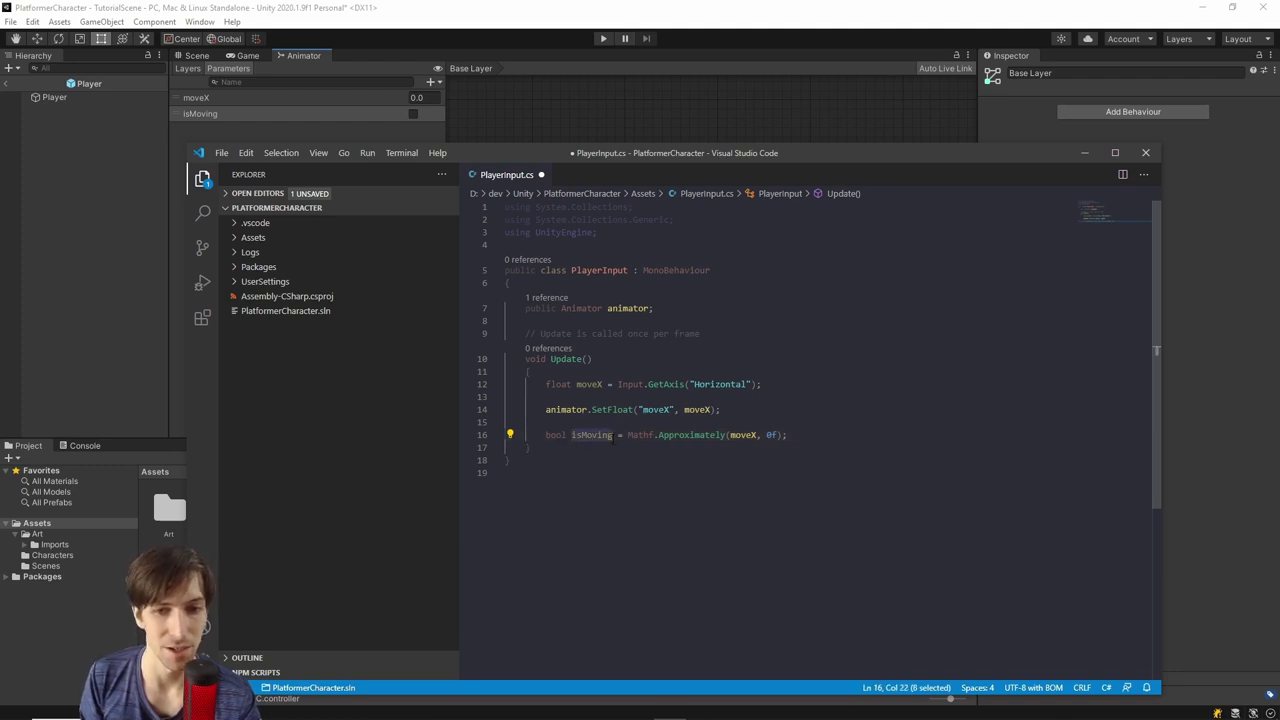
{"action": "left_click", "coordinate": [628, 436]}
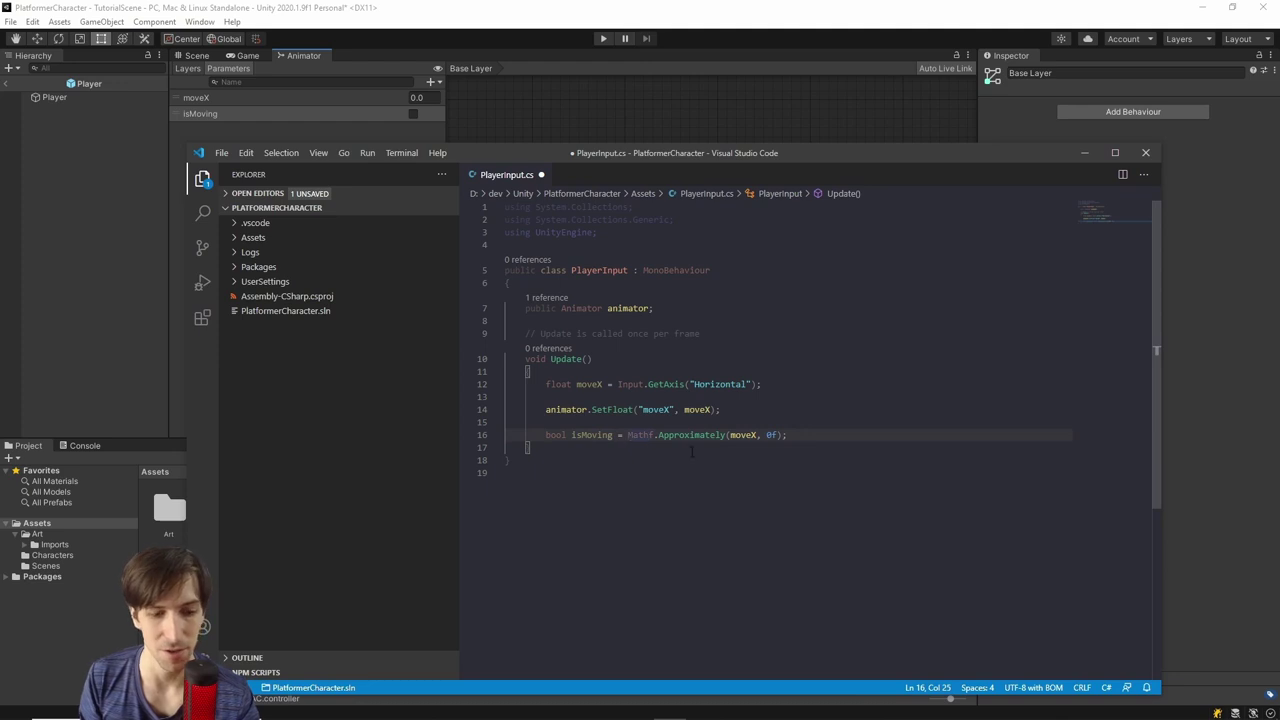
{"action": "type", "text": "!"}
{"action": "key", "text": "Right"}
{"action": "key", "text": "Right"}
{"action": "key", "text": "Right"}
{"action": "key", "text": "Right"}
{"action": "key", "text": "Right"}
{"action": "key", "text": "Right"}
{"action": "key", "text": "Right"}
{"action": "key", "text": "Right"}
{"action": "key", "text": "Right"}
{"action": "key", "text": "Right"}
{"action": "key", "text": "Right"}
{"action": "key", "text": "Right"}
{"action": "key", "text": "Right"}
{"action": "key", "text": "Right"}
{"action": "key", "text": "Right"}
{"action": "key", "text": "Right"}
{"action": "key", "text": "Right"}
{"action": "key", "text": "Right"}
{"action": "key", "text": "Right"}
{"action": "key", "text": "Right"}
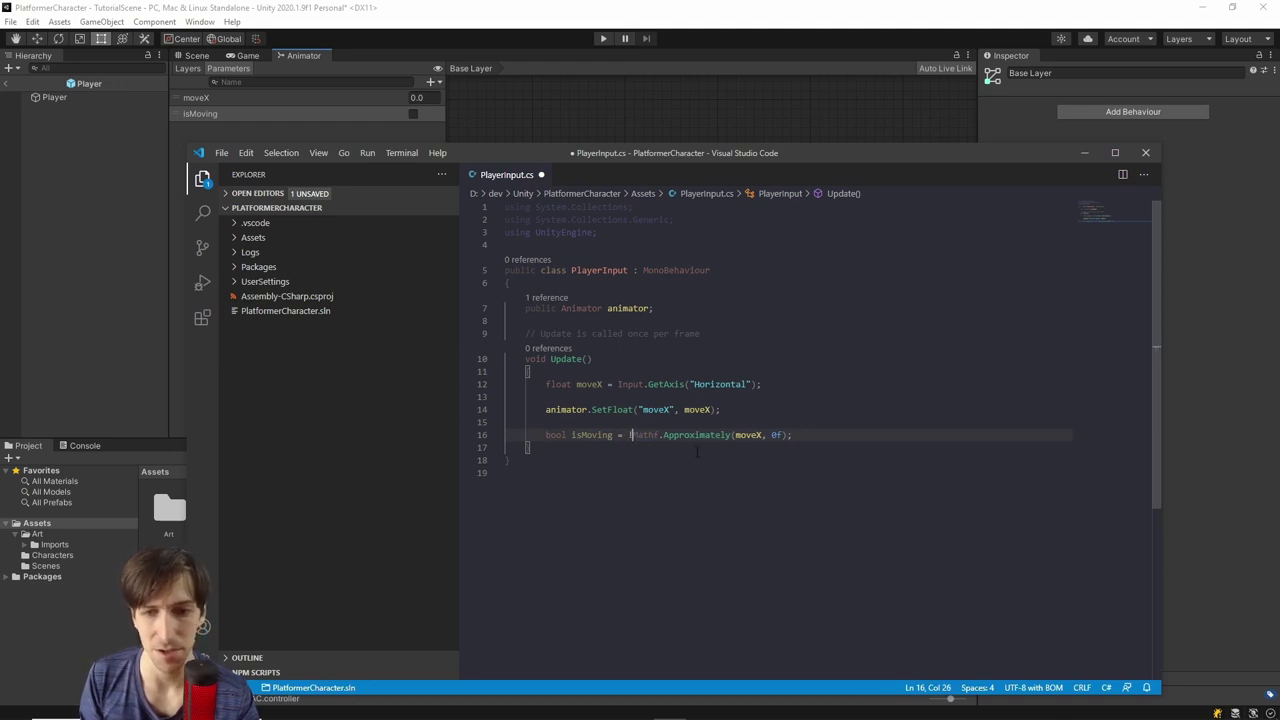
{"action": "left_click_drag", "start_coordinate": [632, 436], "coordinate": [770, 436]}
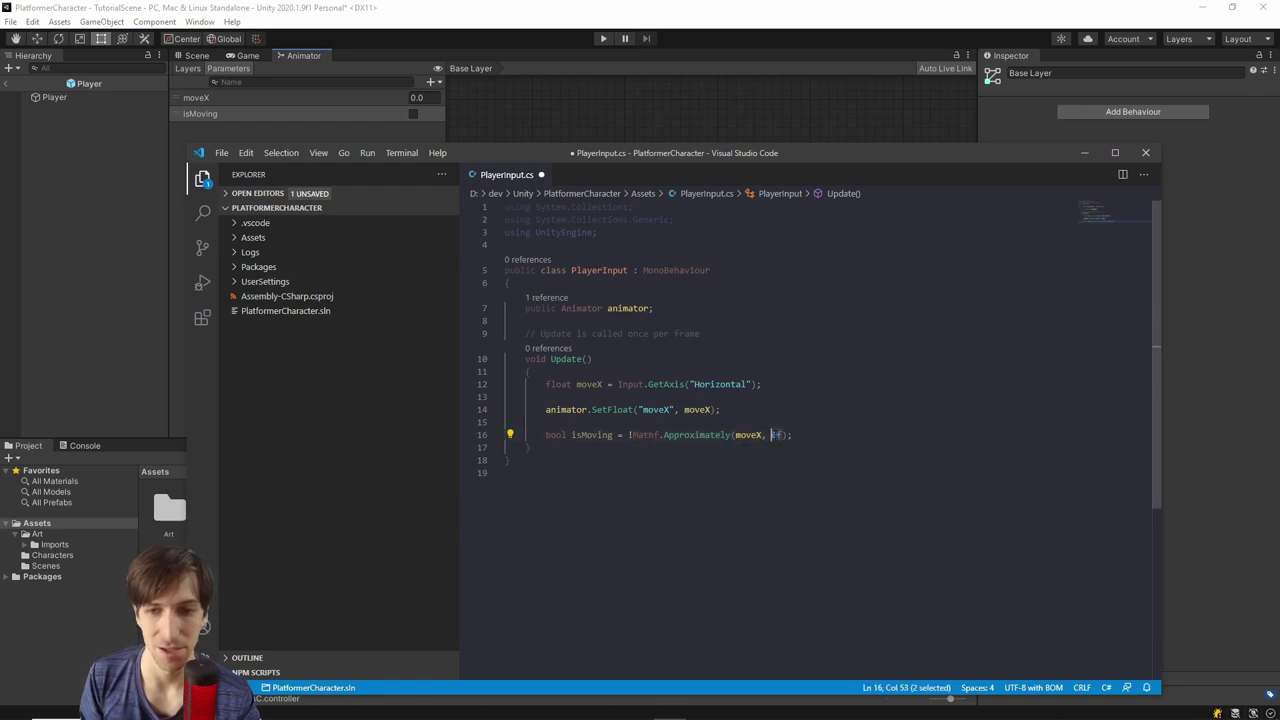
{"action": "left_click", "coordinate": [613, 435]}
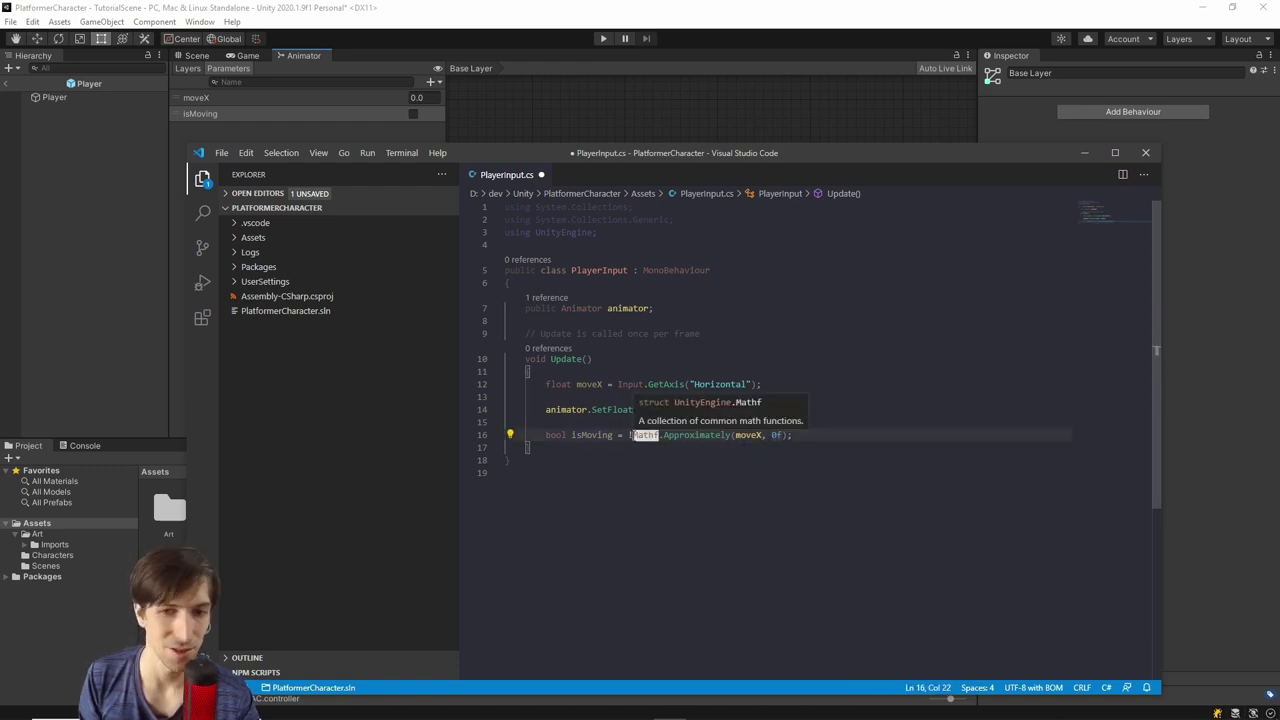
{"action": "key", "text": "End"}
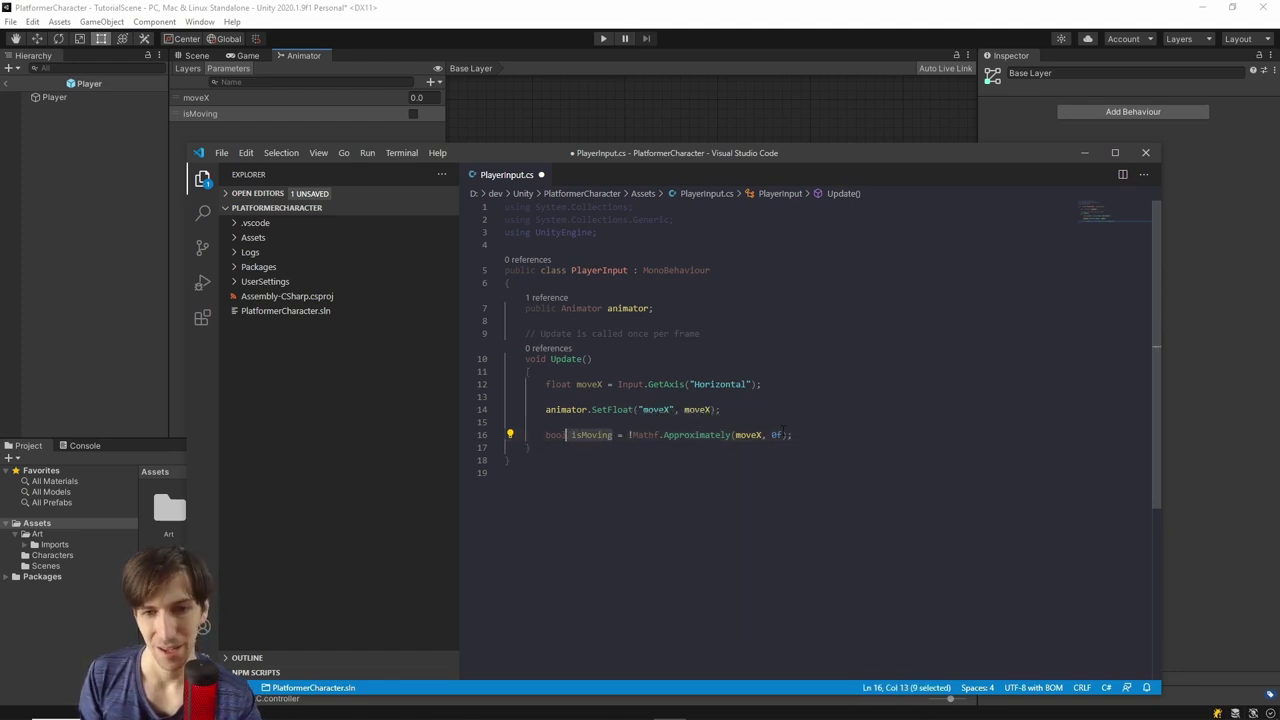
{"action": "key", "text": "Up"}
Add animator.SetBool("isMoving", isMoving); below the isMoving line and save the PlayerInput script
{"action": "left_click", "coordinate": [826, 435]}
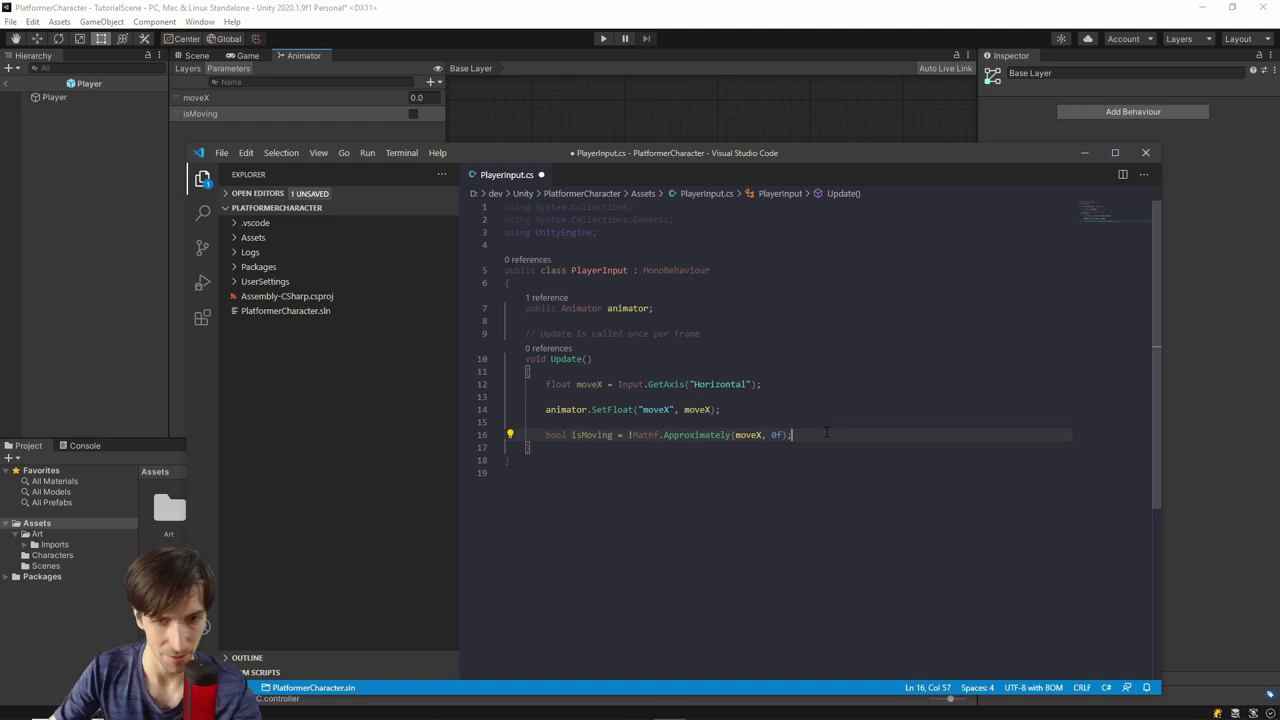
{"action": "key", "text": "Return"}
{"action": "key", "text": "Return"}
{"action": "type", "text": "a"}
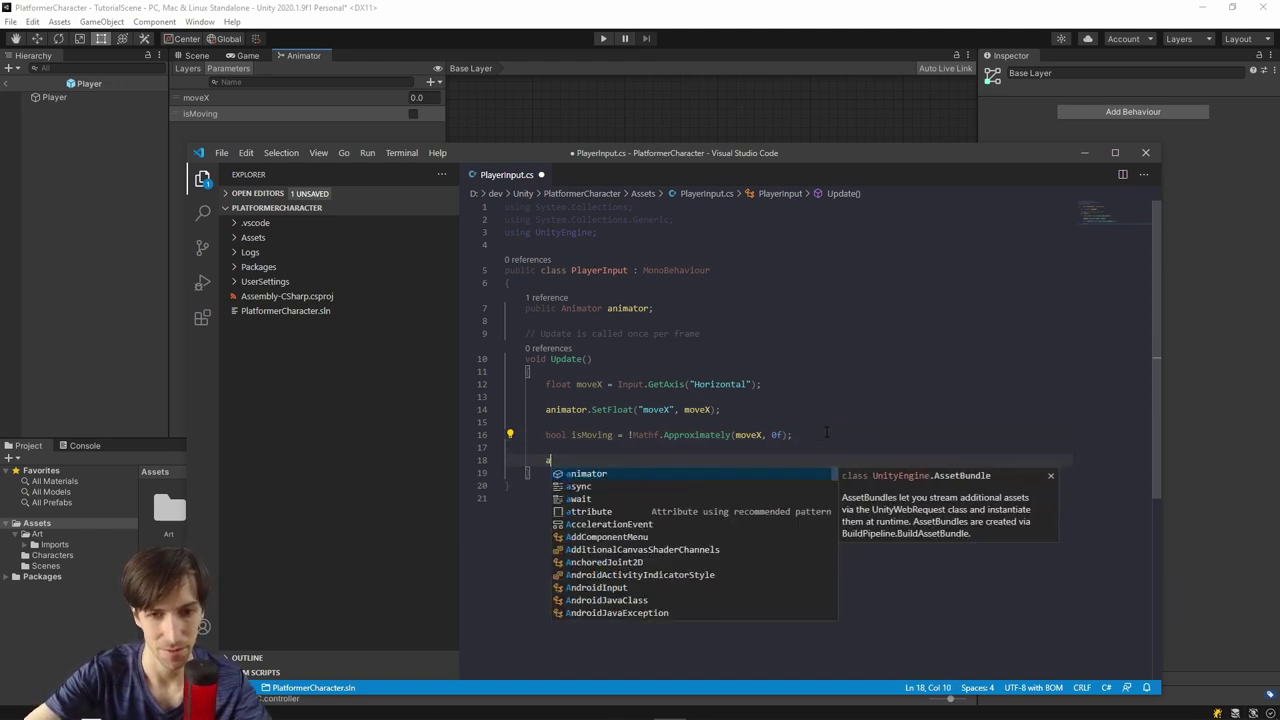
{"action": "type", "text": "nimator.SetBoo"}
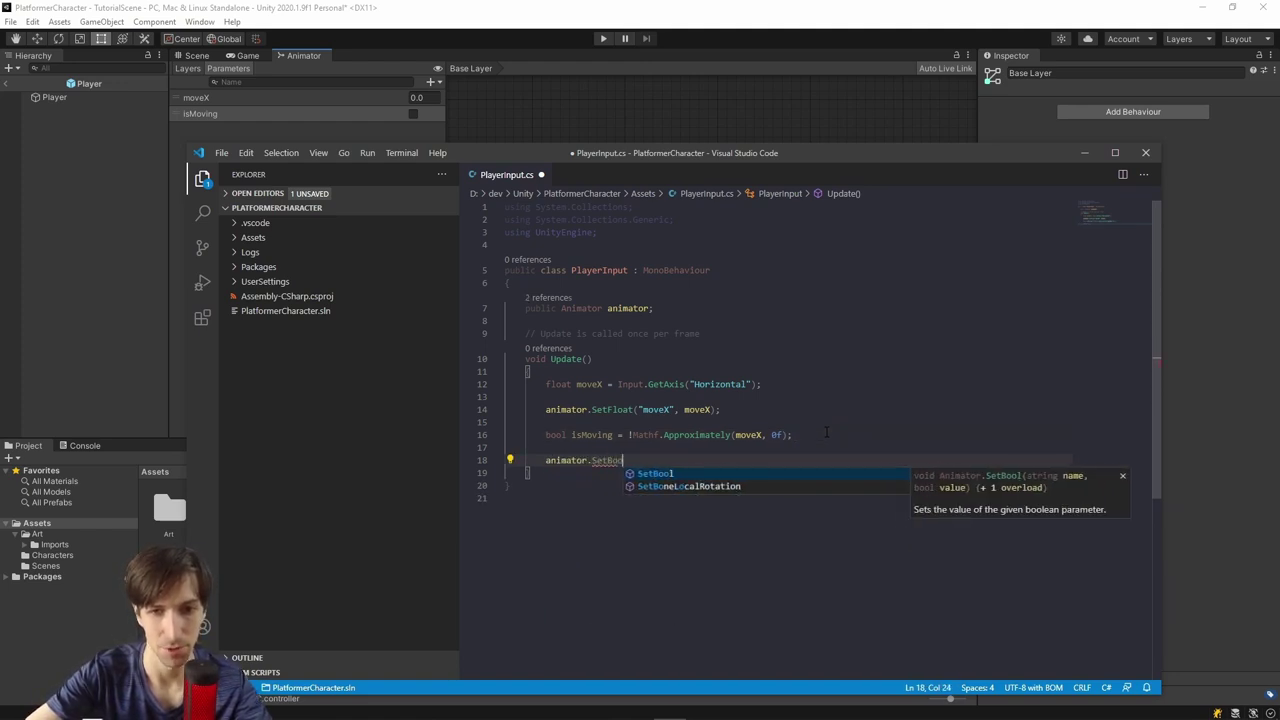
{"action": "type", "text": "l(\"is"}
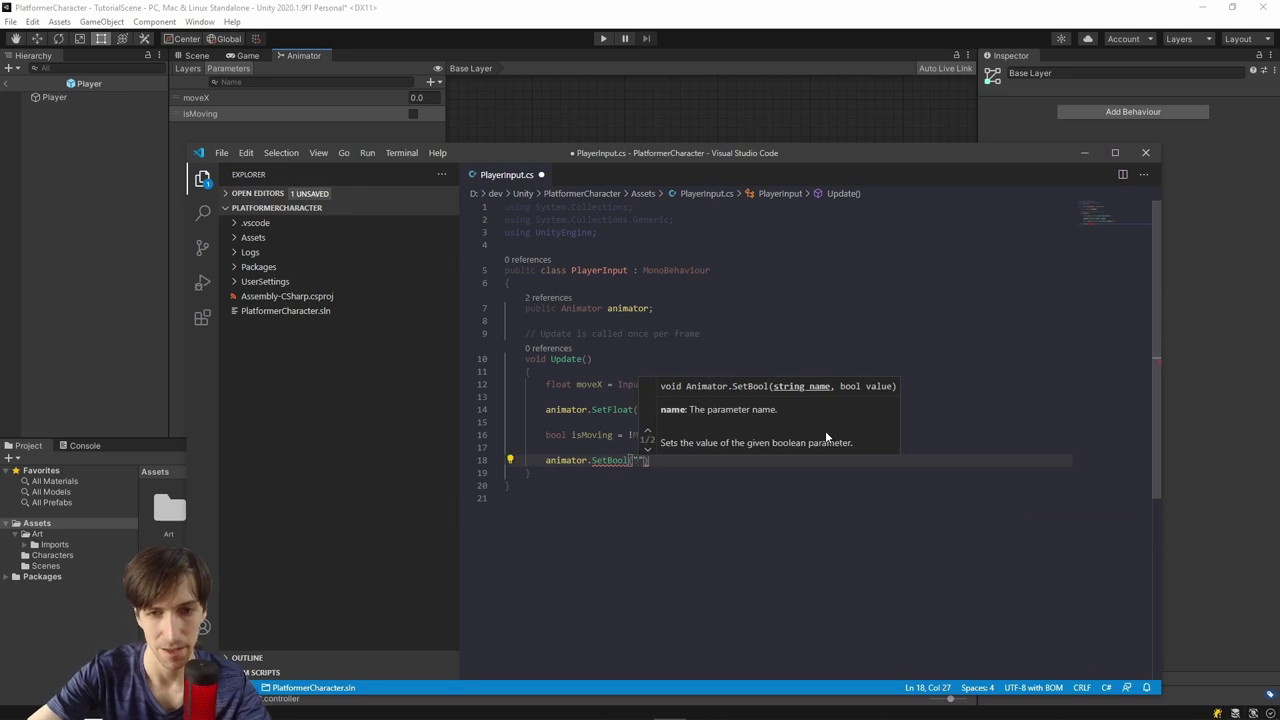
{"action": "type", "text": "Moving\", "}
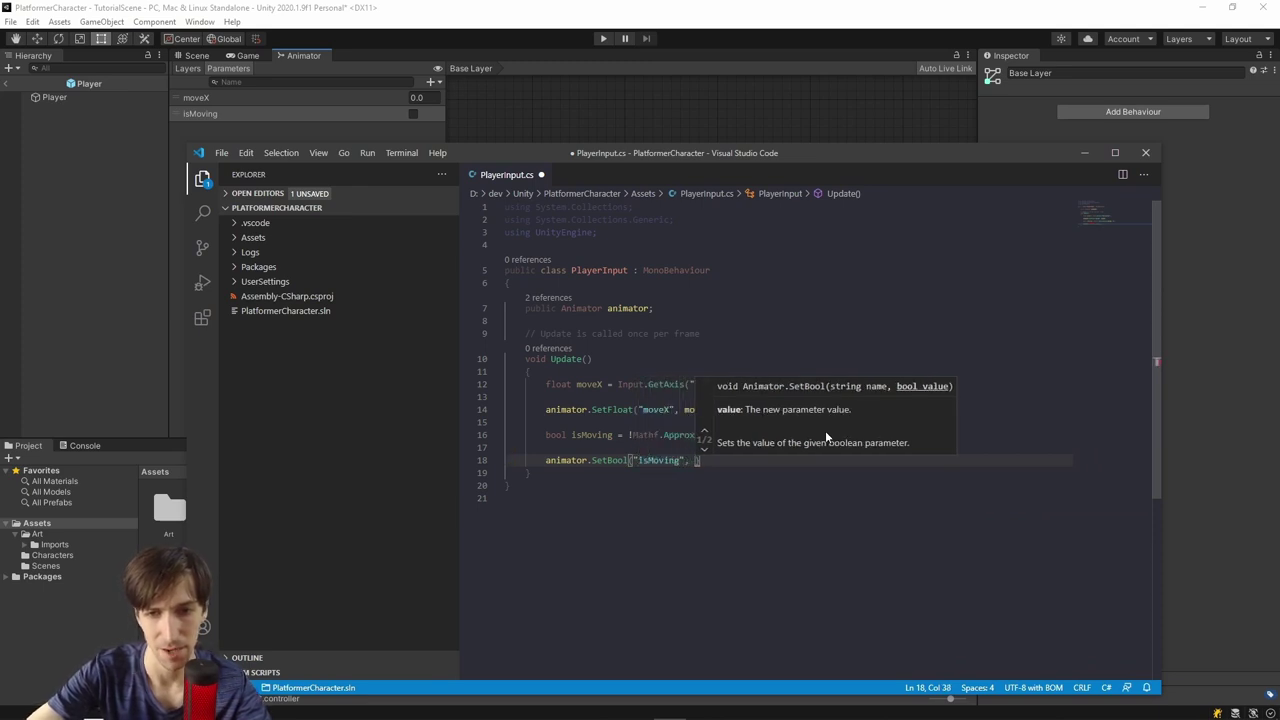
{"action": "type", "text": "isMoving);"}
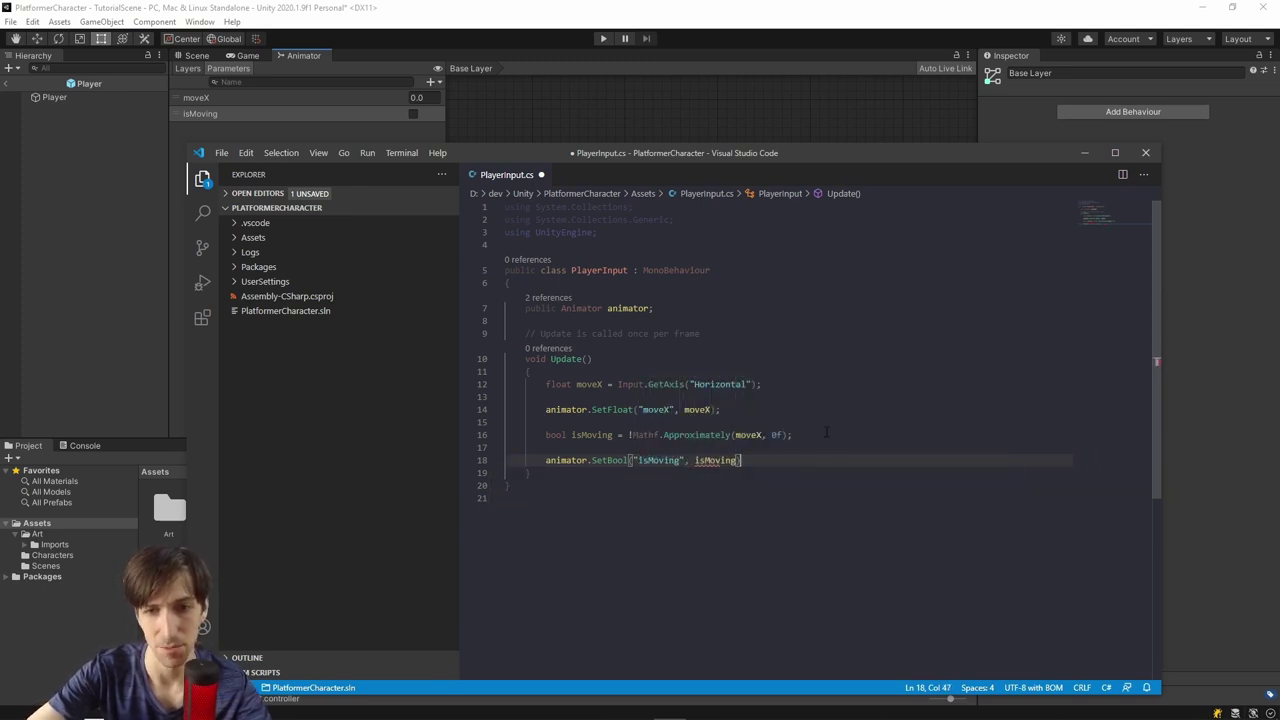
{"action": "key", "text": "ctrl+s"}
Switch to Unity, view the player in the Game view and inspect the Fall (32x32) sprite in the Virtual Guy folder
{"action": "left_click", "coordinate": [340, 40]}
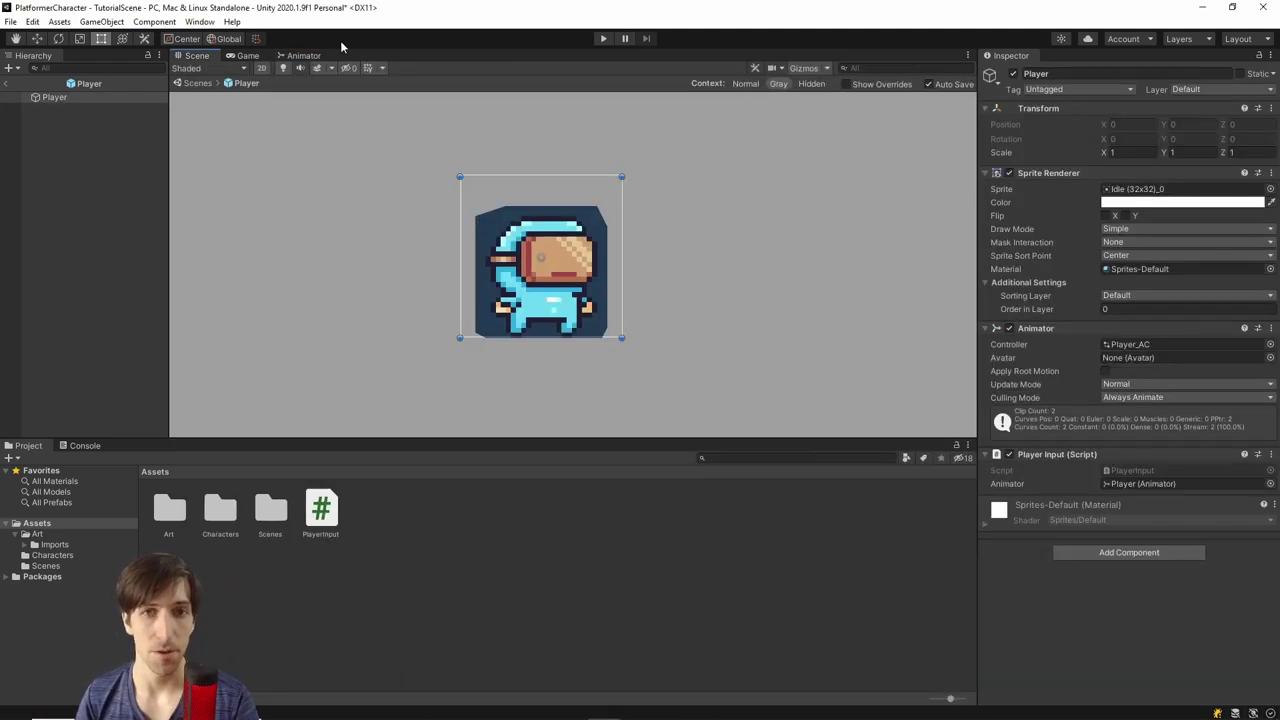
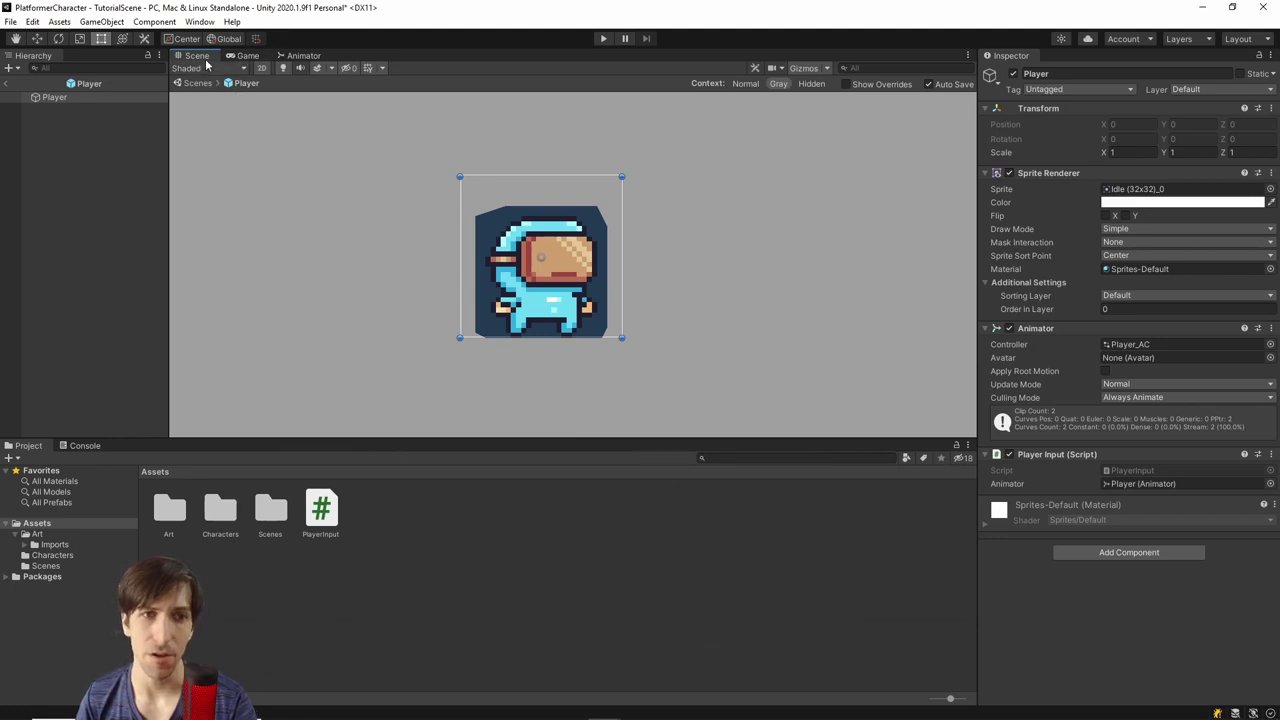
{"action": "left_click", "coordinate": [245, 56]}
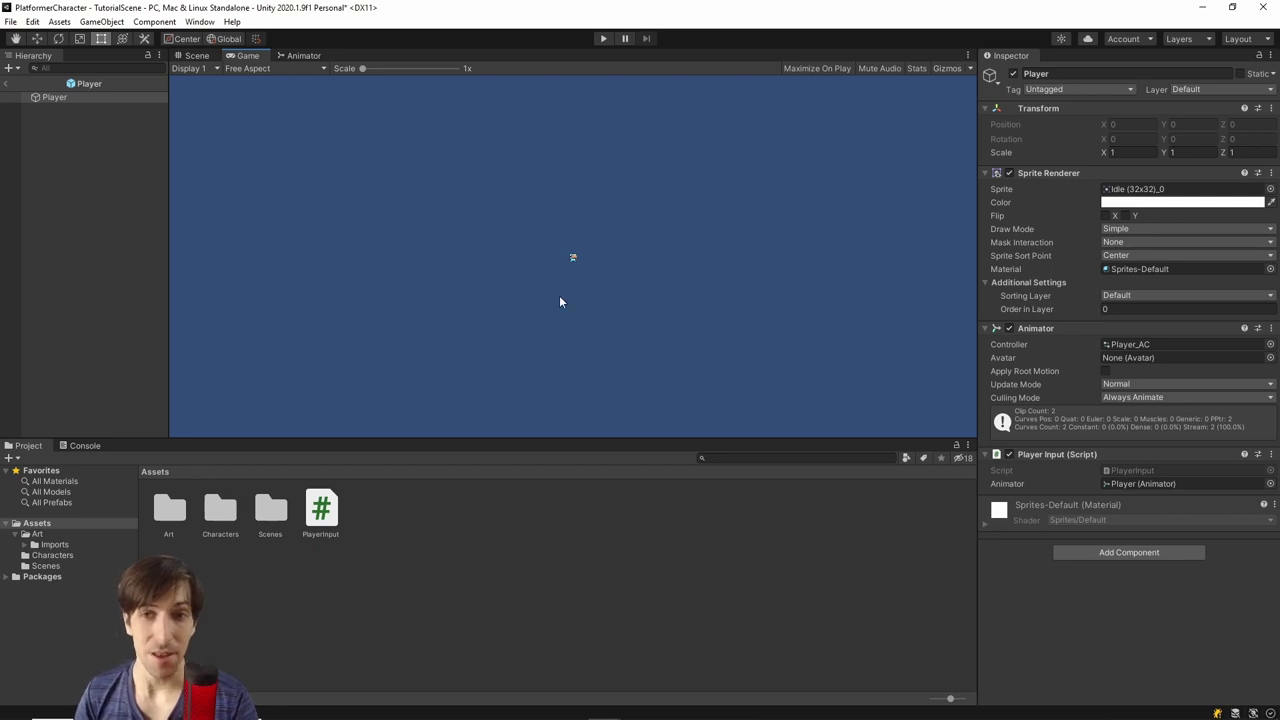
{"action": "left_click", "coordinate": [74, 547]}
{"action": "double_click", "coordinate": [170, 508]}
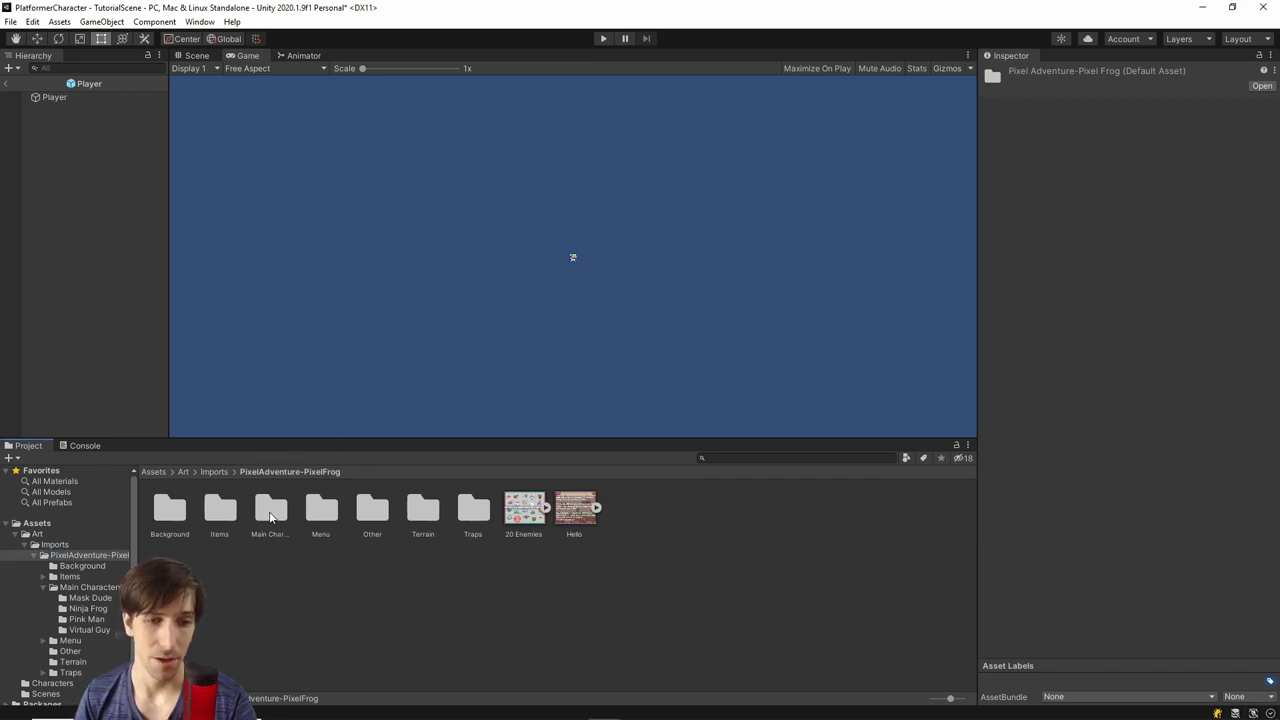
{"action": "double_click", "coordinate": [270, 511]}
{"action": "double_click", "coordinate": [308, 512]}
{"action": "left_click", "coordinate": [213, 510]}
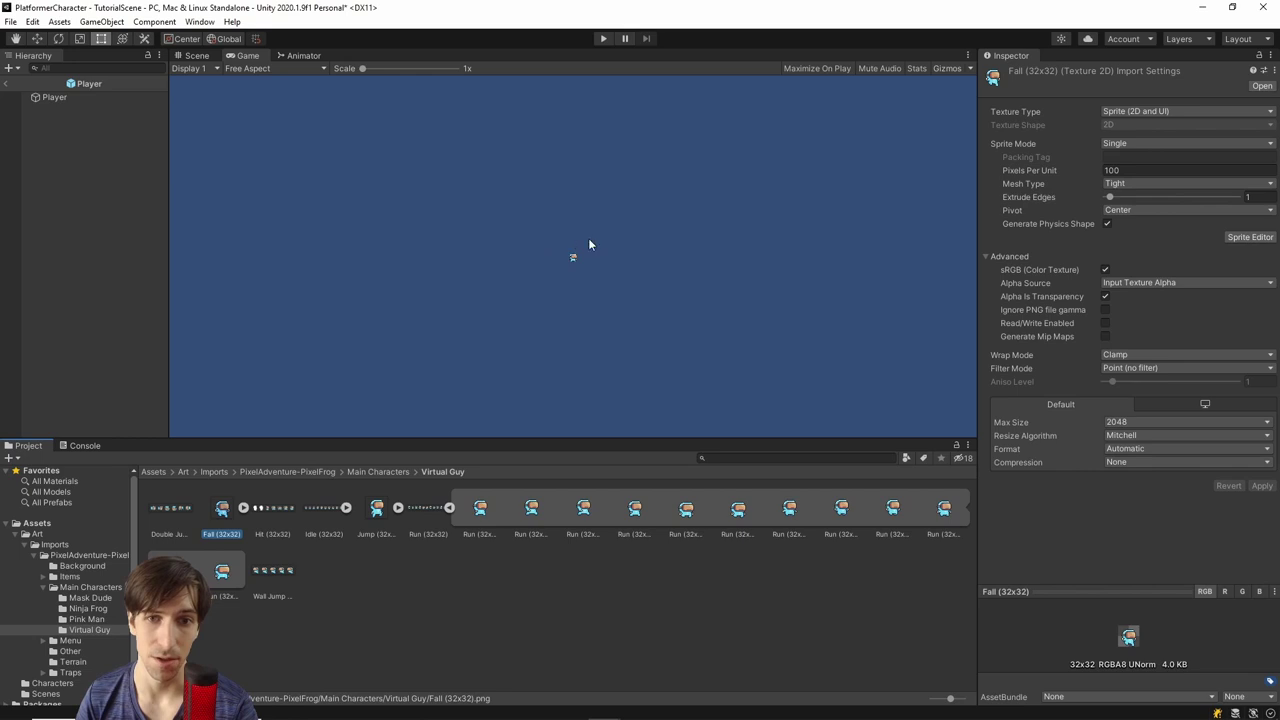
Leave Player prefab editing for TutorialScene and select the Main Camera to view its frame
{"action": "left_click", "coordinate": [196, 56]}
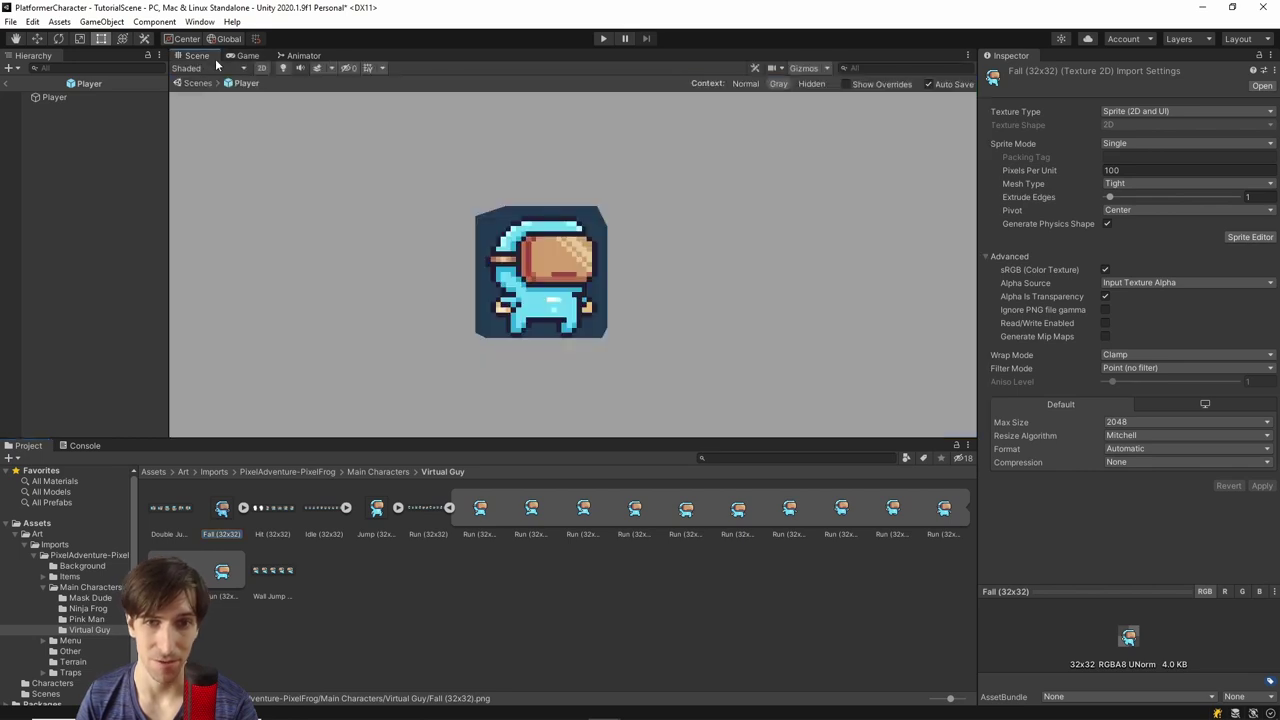
{"action": "left_click", "coordinate": [6, 85]}
{"action": "scroll", "coordinate": [445, 315], "scroll_direction": "down", "scroll_amount": 5}
{"action": "scroll", "coordinate": [445, 310], "scroll_direction": "down", "scroll_amount": 4}
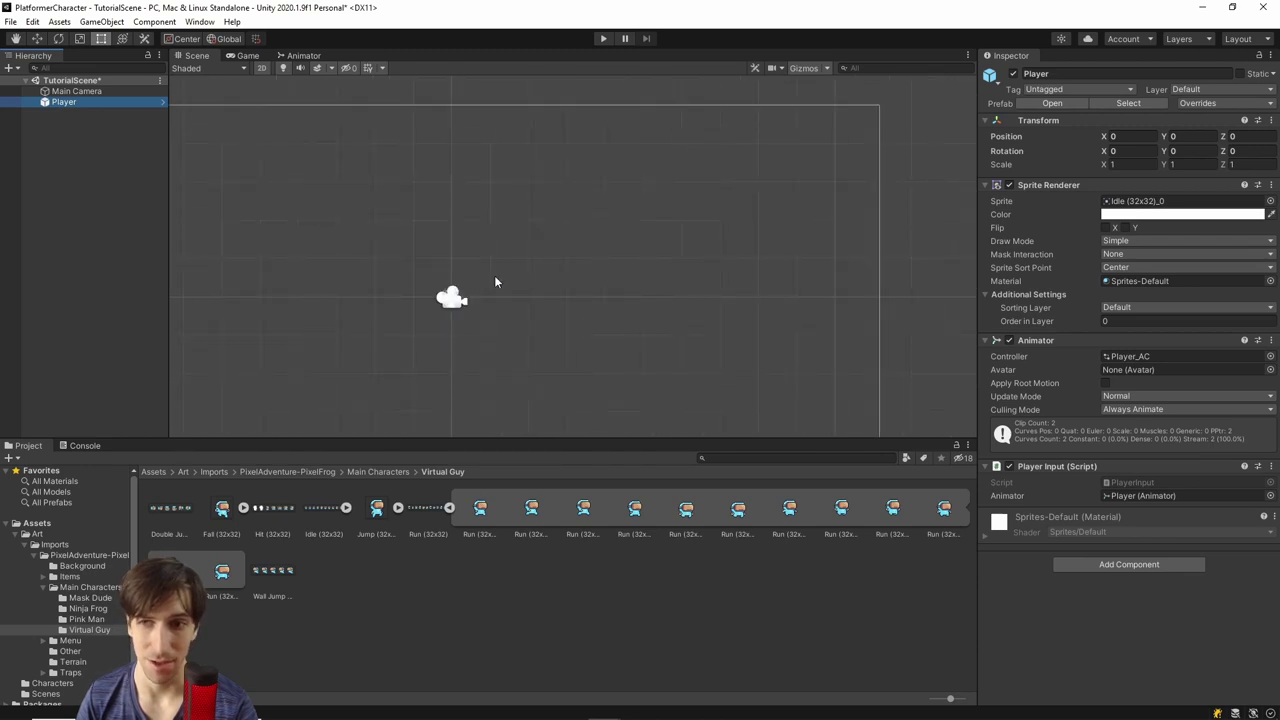
{"action": "middle_click_drag", "start_coordinate": [482, 273], "coordinate": [600, 281]}
{"action": "scroll", "coordinate": [600, 281], "scroll_direction": "down", "scroll_amount": 2}
{"action": "left_click", "coordinate": [575, 280]}
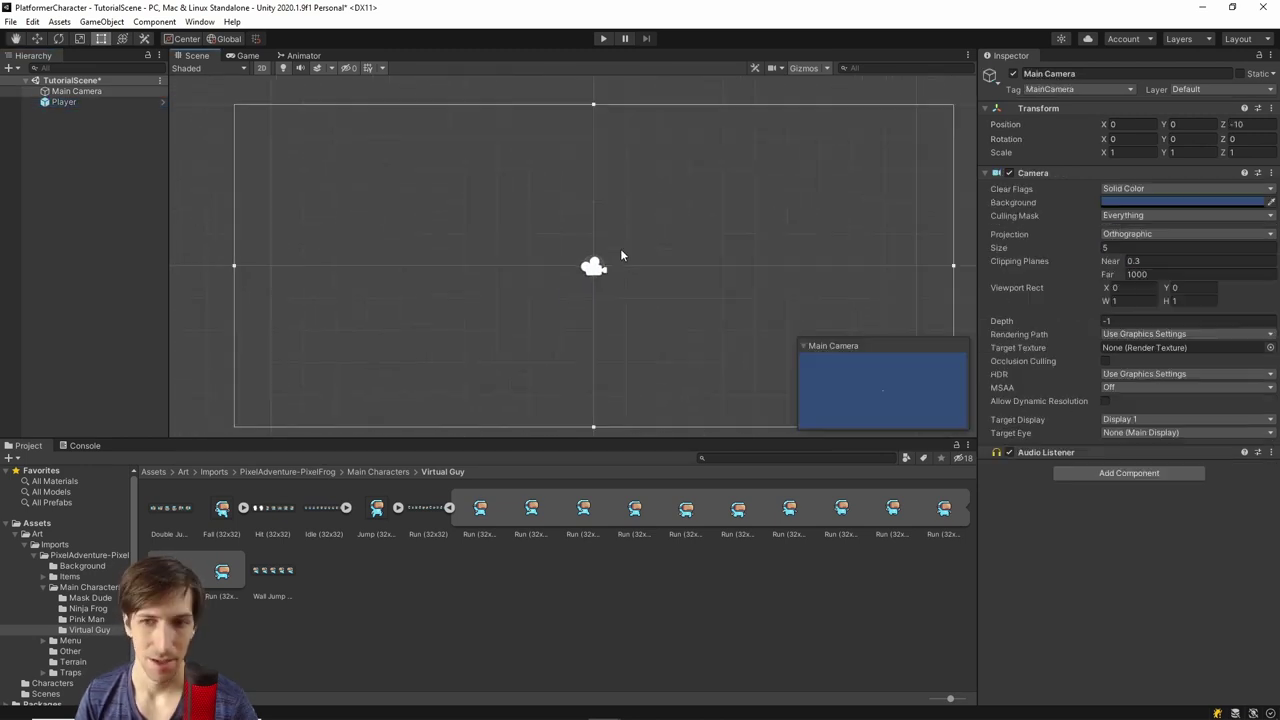
Deselect the camera and examine the Jump (32x32) sprite's import settings, including Pixels Per Unit
{"action": "scroll", "coordinate": [610, 241], "scroll_direction": "up", "scroll_amount": 5}
{"action": "scroll", "coordinate": [610, 248], "scroll_direction": "up", "scroll_amount": 3}
{"action": "left_click", "coordinate": [636, 280]}
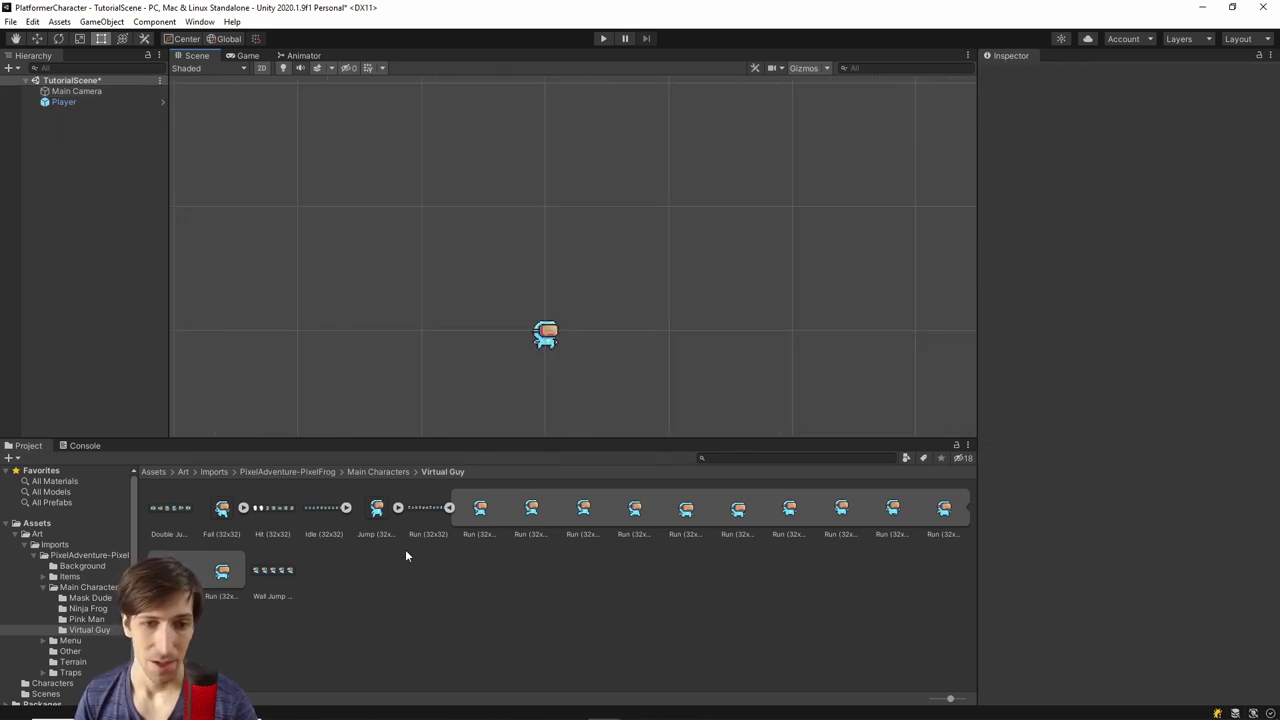
{"action": "left_click", "coordinate": [383, 509]}
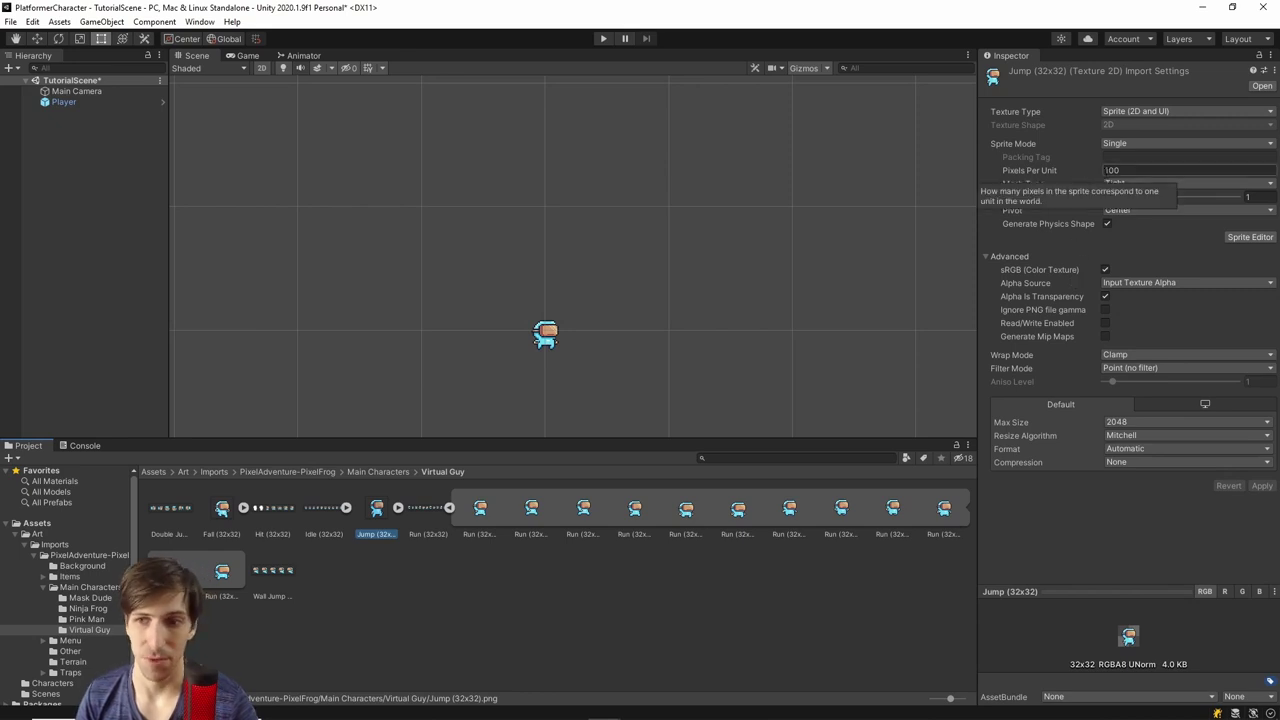
Set the Main Camera's orthographic Size to 1 and switch to the Game view
{"action": "left_click", "coordinate": [106, 91]}
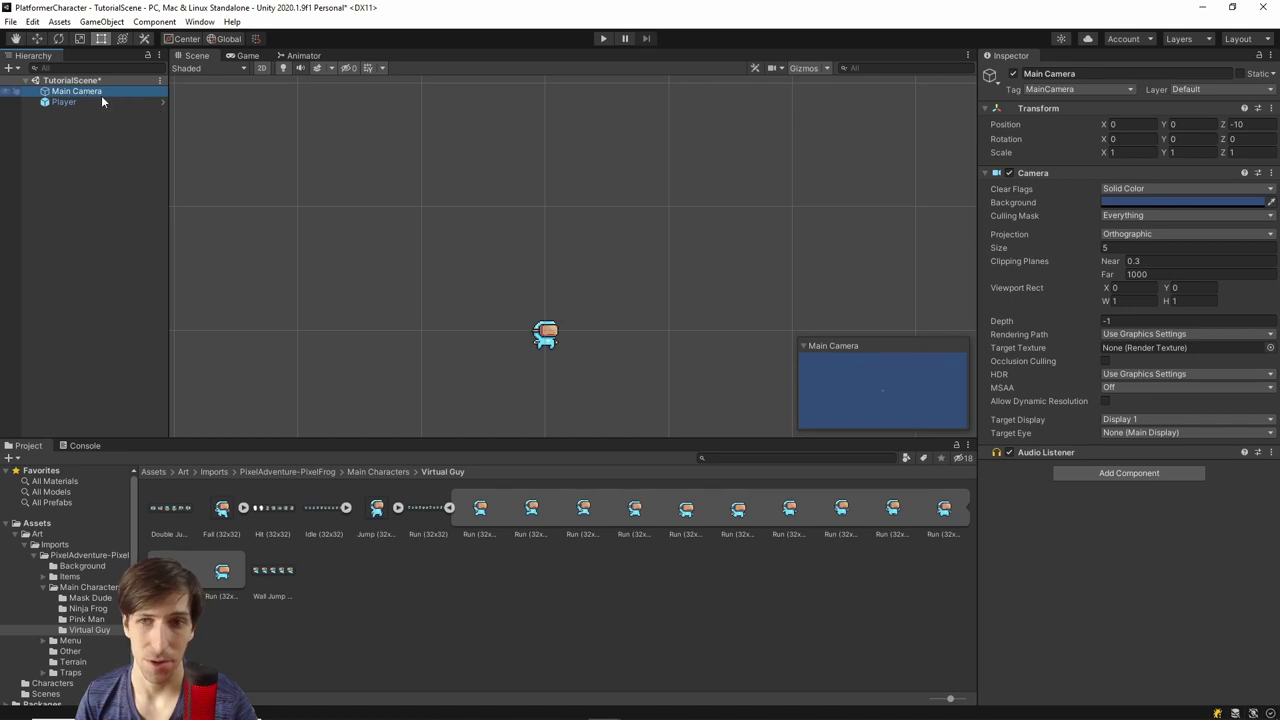
{"action": "left_click", "coordinate": [1108, 247]}
{"action": "type", "text": "1"}
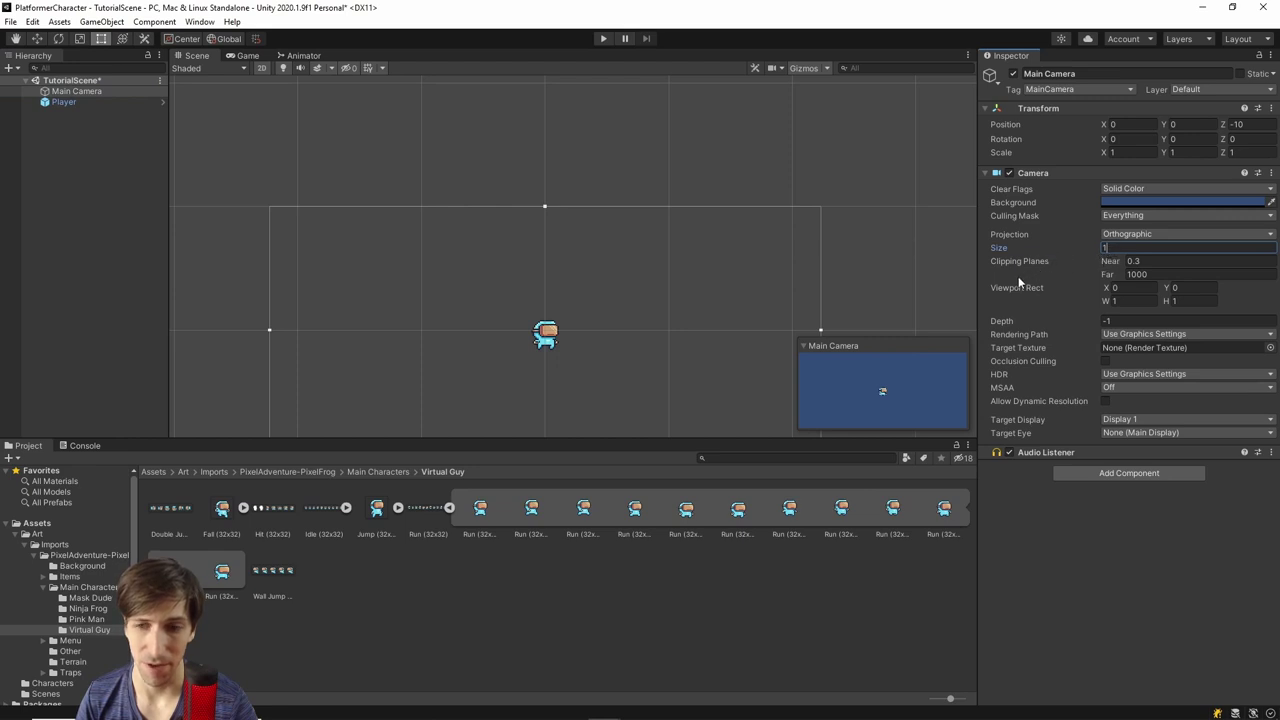
{"action": "left_click", "coordinate": [240, 60]}
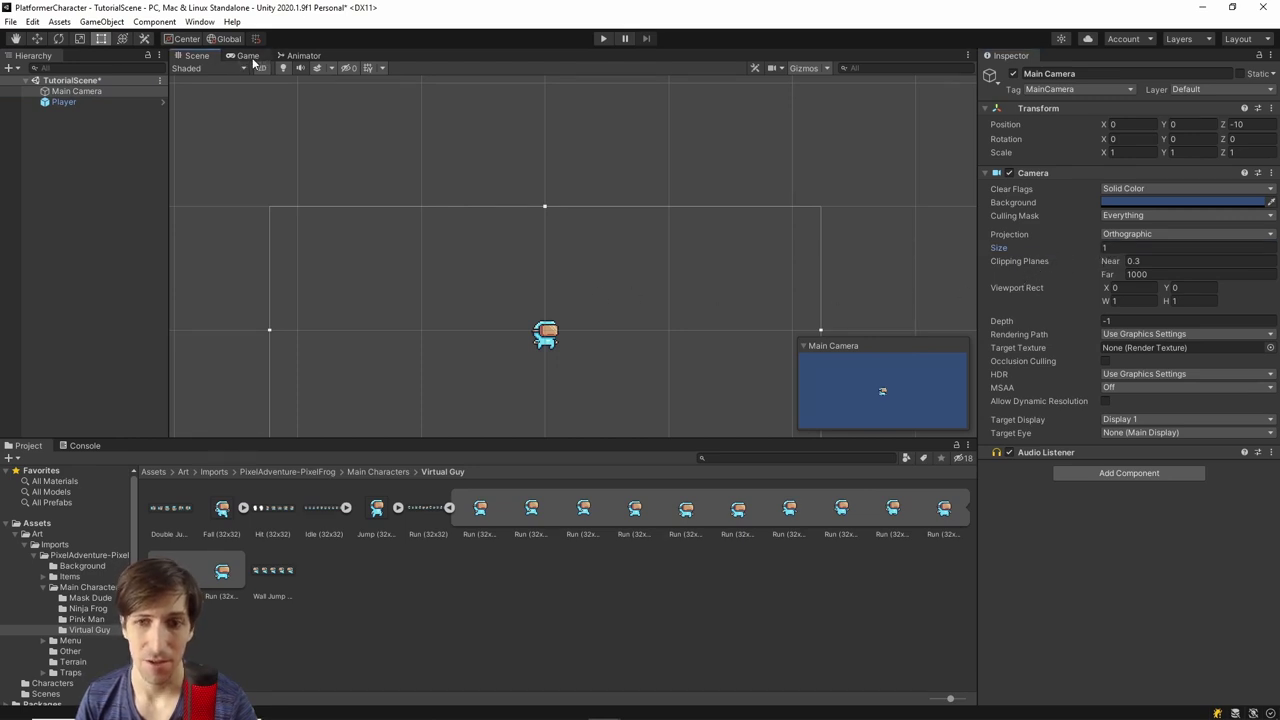
View the player in the Game view and add a Pixel Perfect Camera component to the Main Camera
{"action": "left_click", "coordinate": [247, 56]}
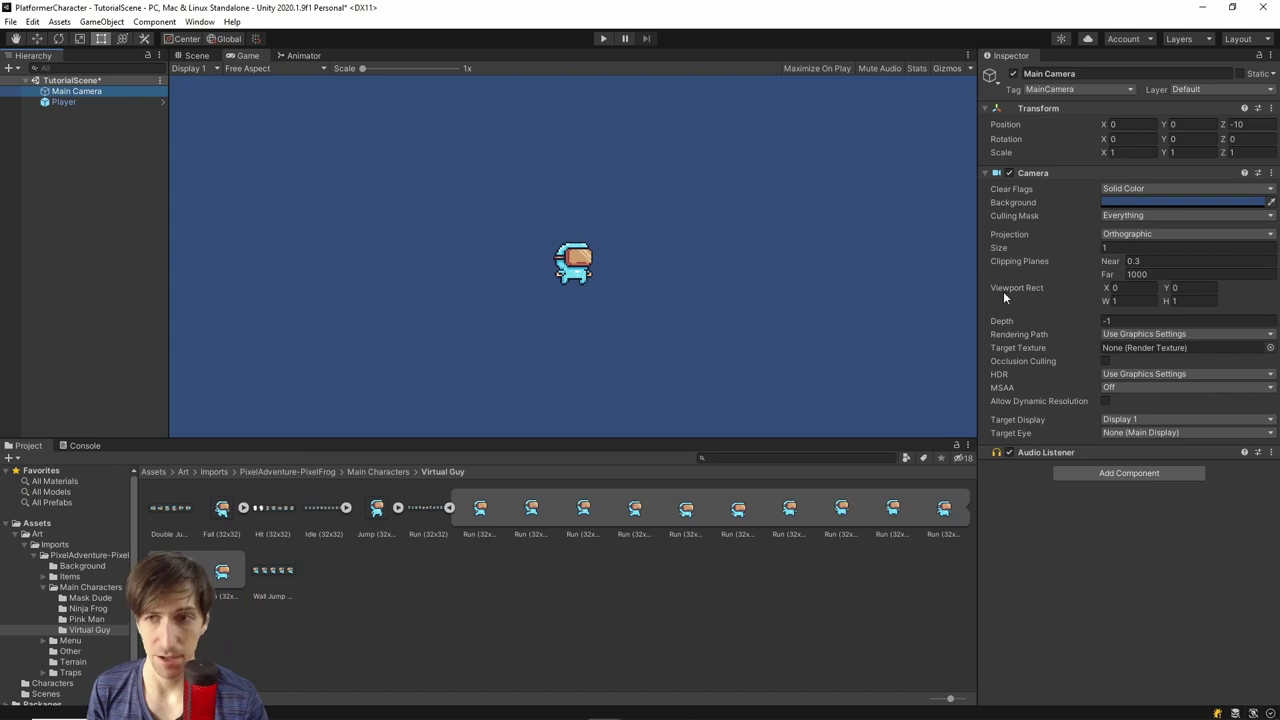
{"action": "left_click", "coordinate": [1106, 477]}
{"action": "type", "text": "pie"}
{"action": "key", "text": "BackSpace"}
{"action": "type", "text": "xe"}
{"action": "key", "text": "Return"}
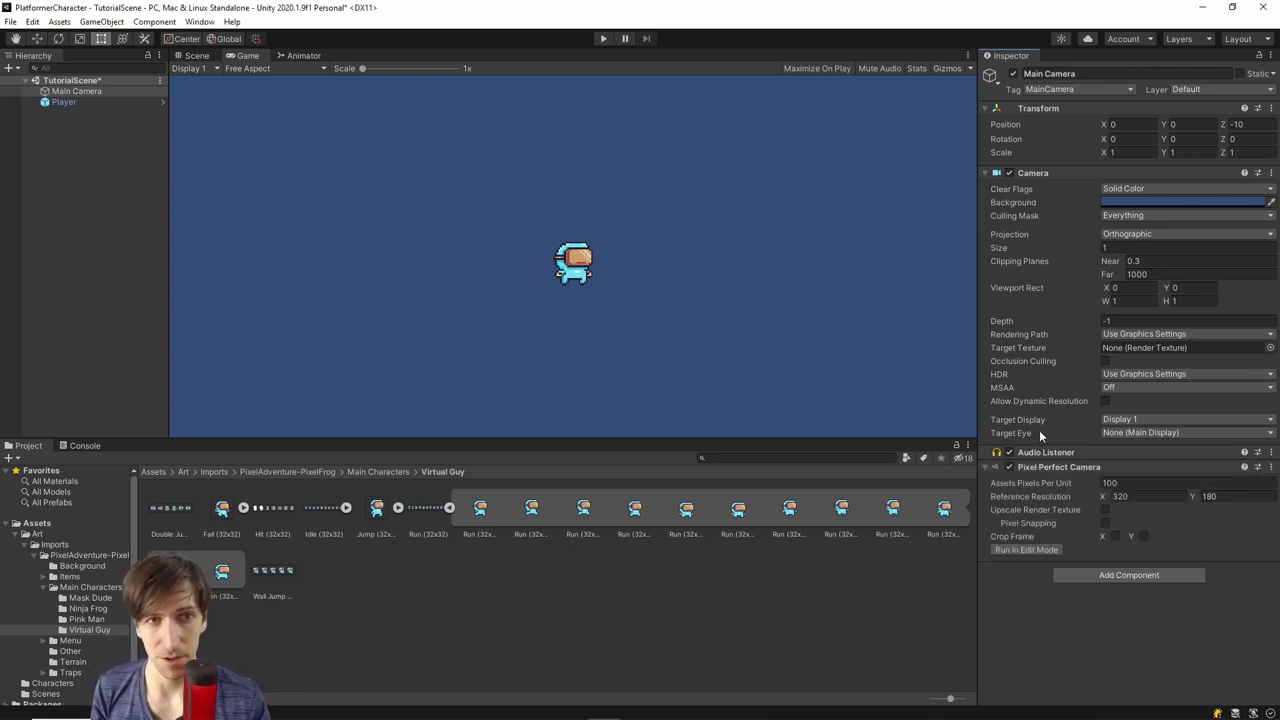
Check the 2D Pixel Perfect package in the Package Manager and close it
{"action": "left_click", "coordinate": [200, 22]}
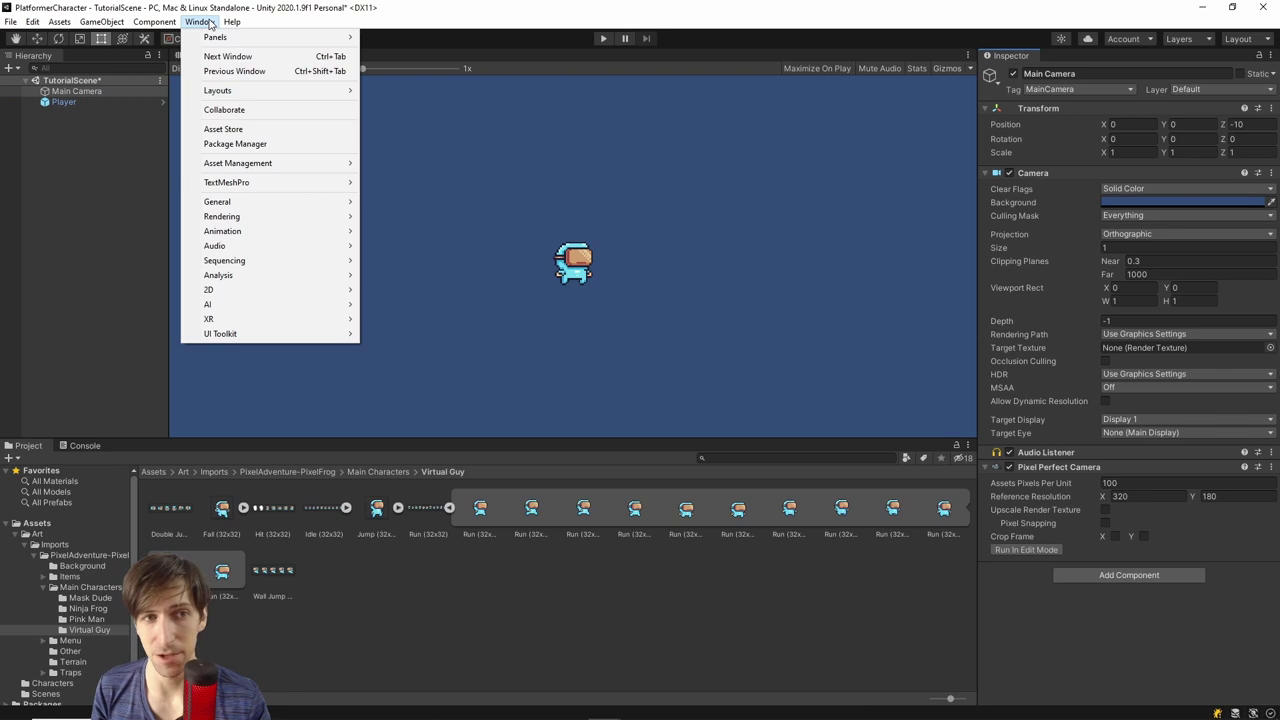
{"action": "left_click", "coordinate": [233, 143]}
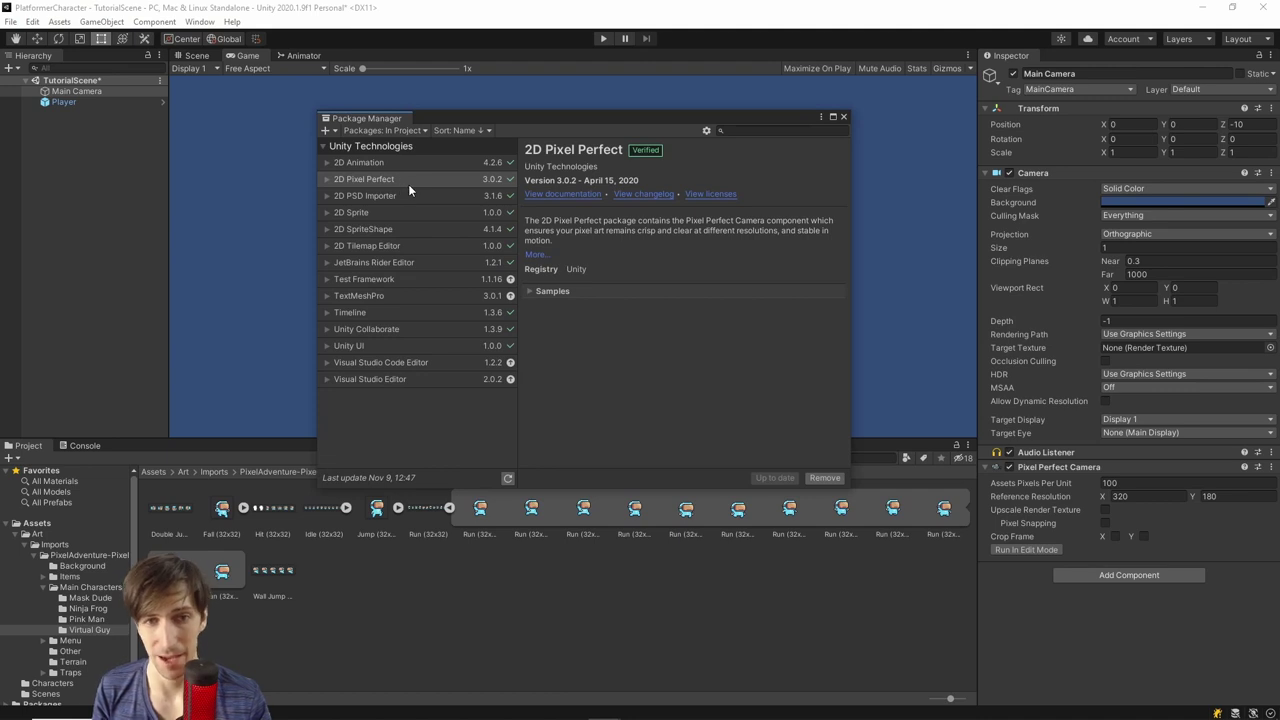
{"action": "left_click", "coordinate": [844, 117]}
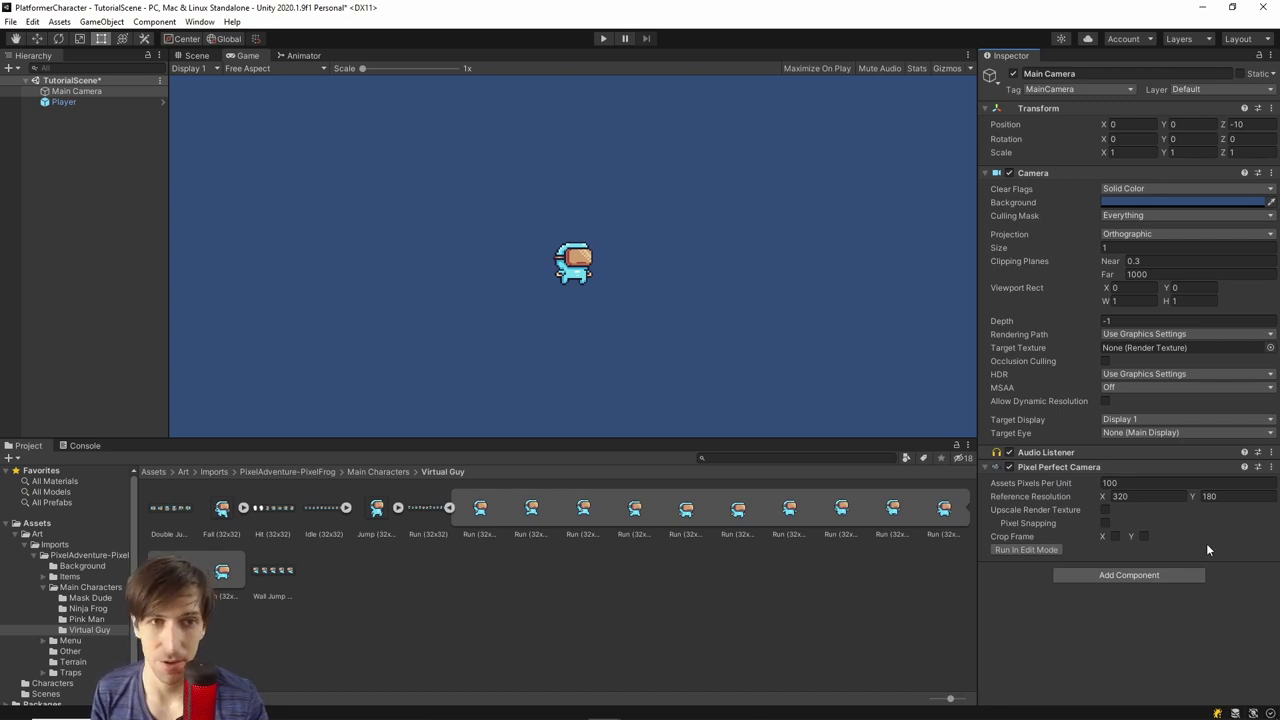
Enter Play mode and show the selected Player's running state machine in the Animator
{"action": "left_click", "coordinate": [194, 57]}
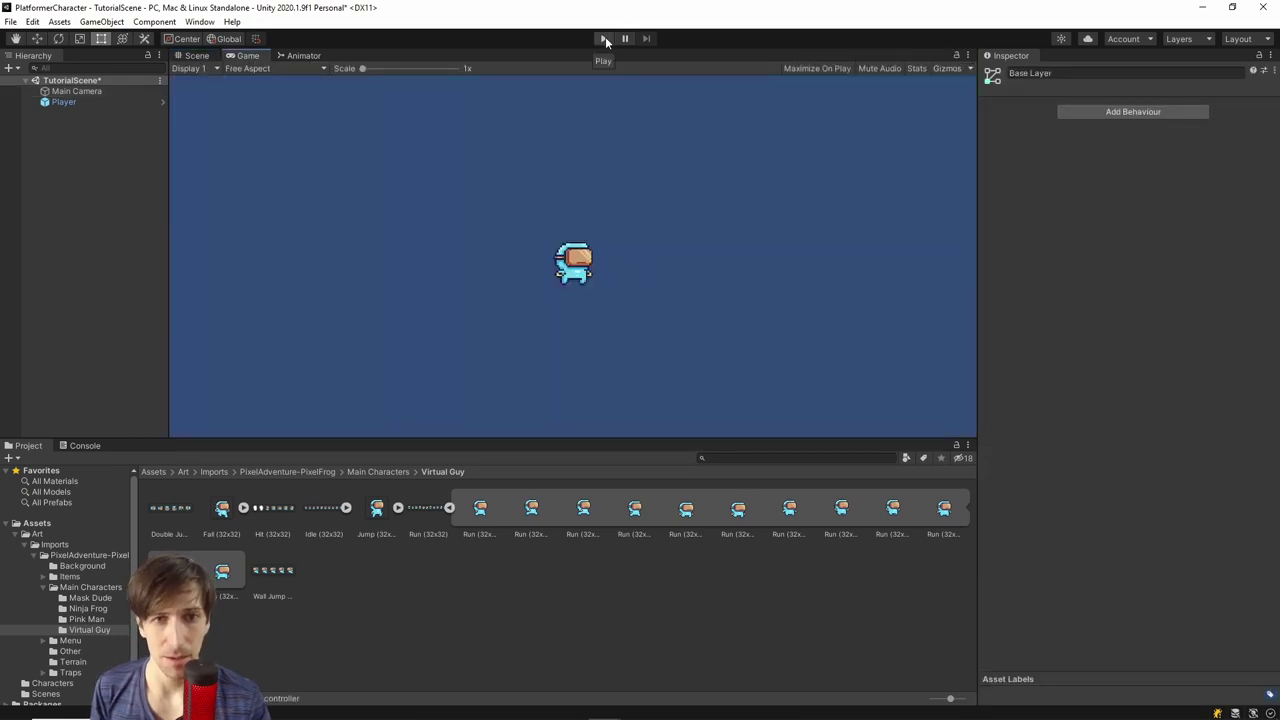
{"action": "left_click", "coordinate": [605, 37]}
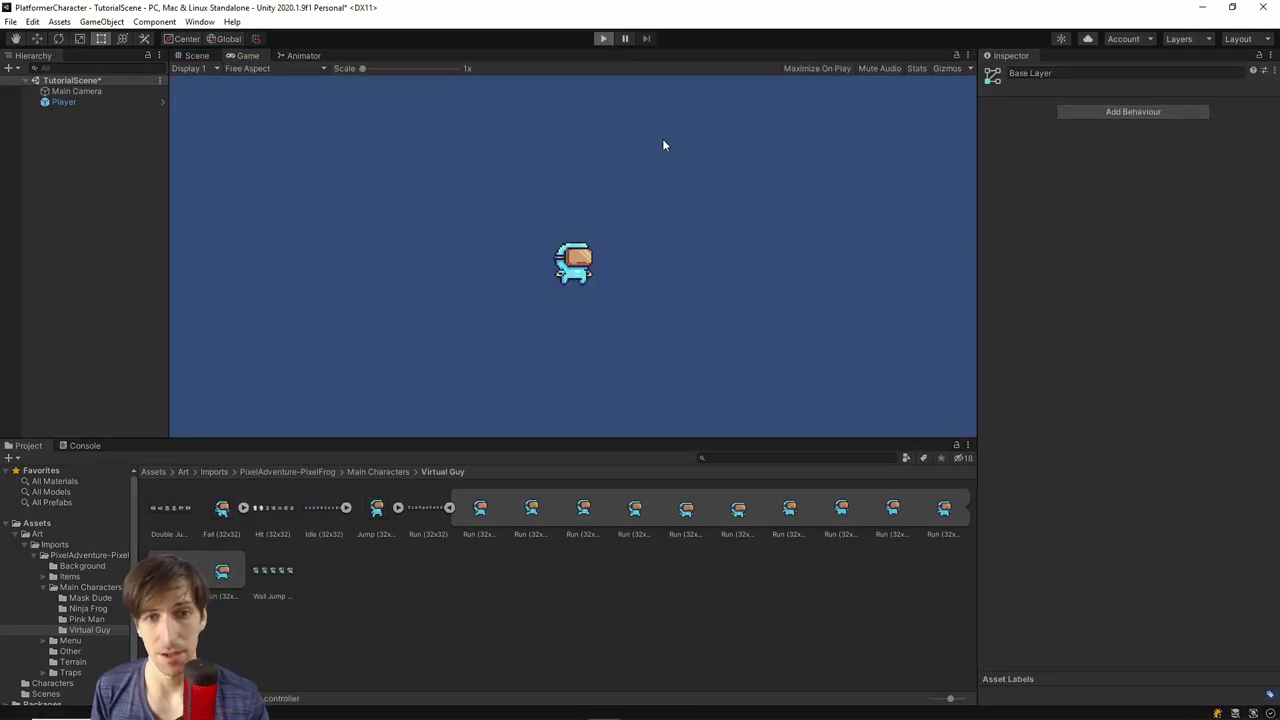
{"action": "left_click", "coordinate": [302, 56]}
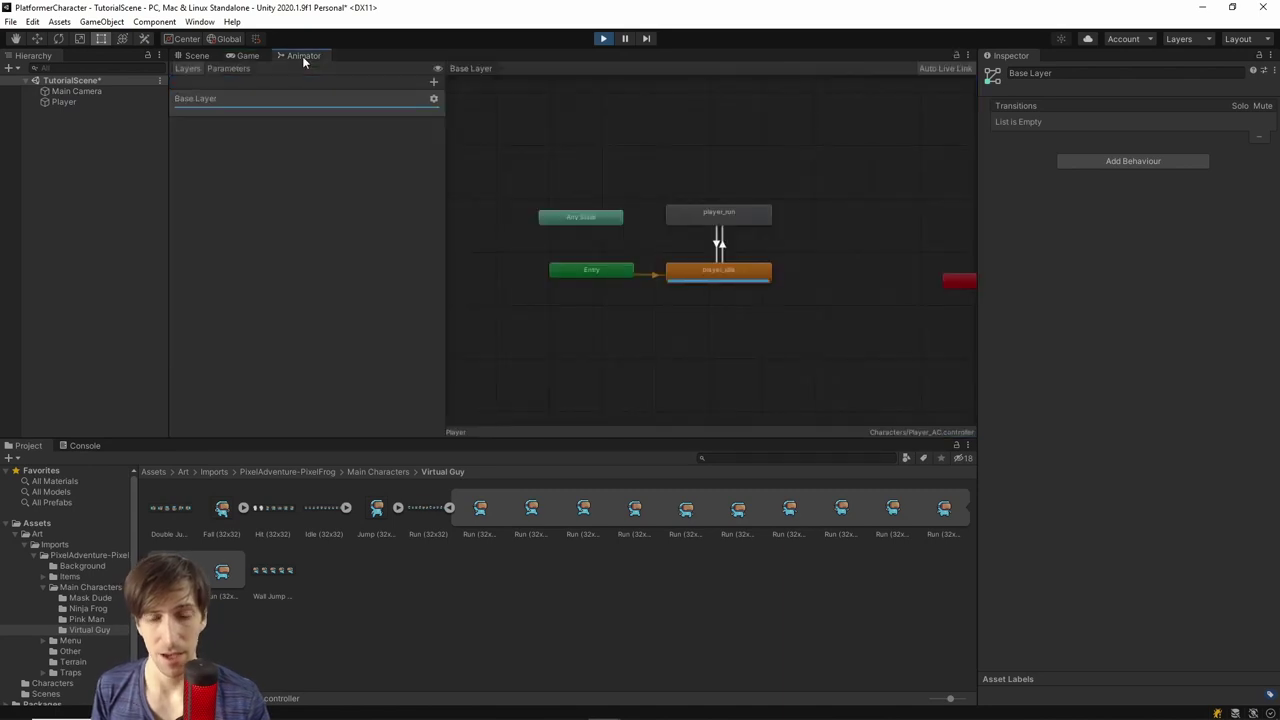
{"action": "left_click", "coordinate": [89, 104]}
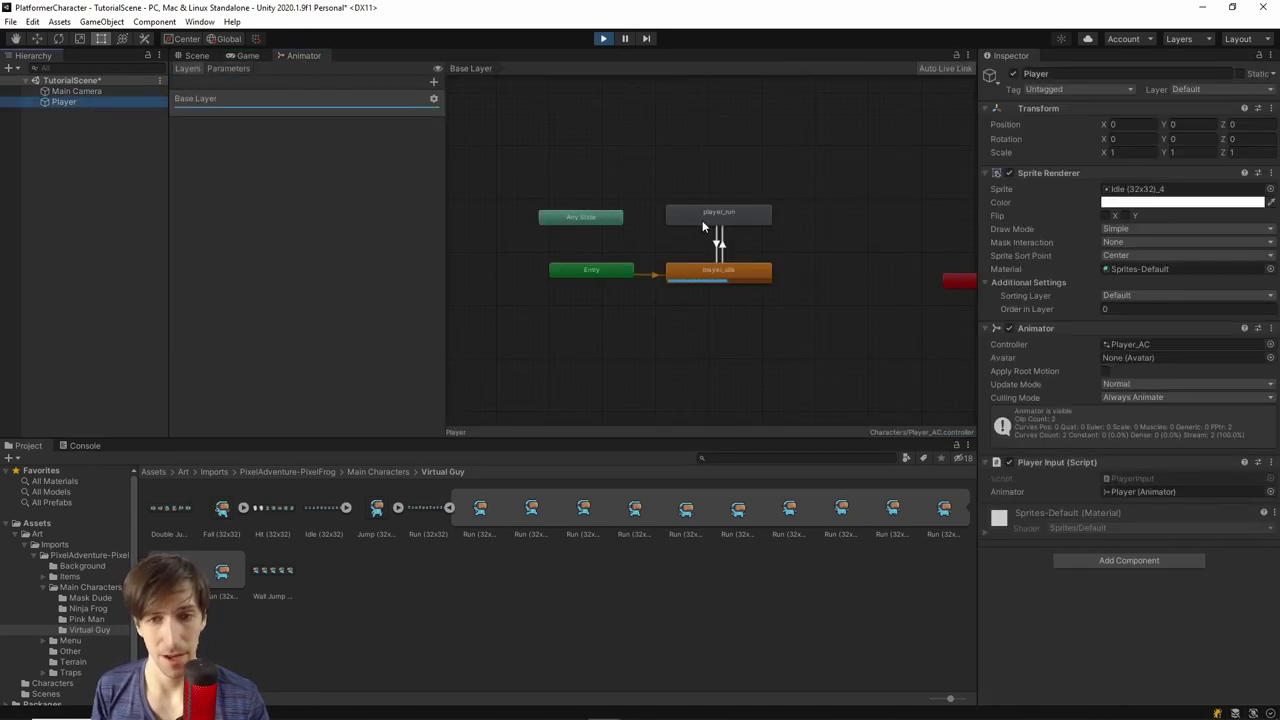
{"action": "scroll", "coordinate": [730, 300], "scroll_direction": "up", "scroll_amount": 6}
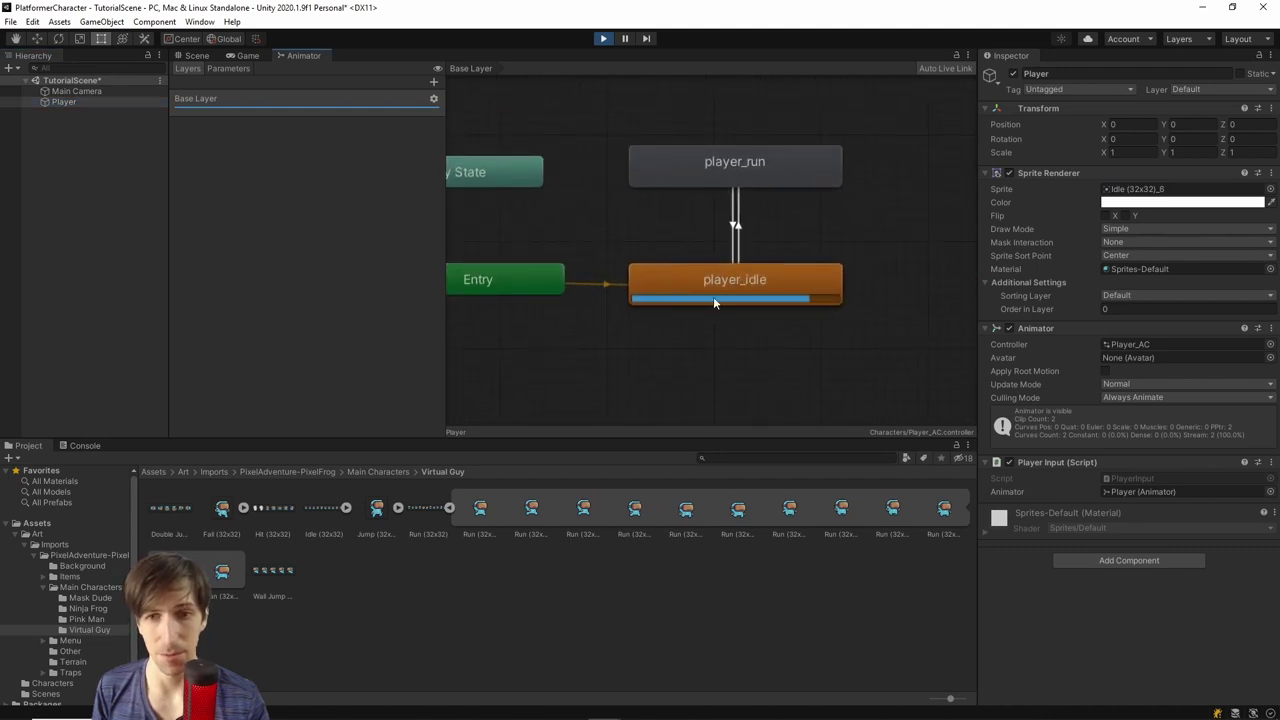
Dock the Animator beside the Console so it shows below the Game view, with the idle and run states in sight
{"action": "left_click_drag", "start_coordinate": [305, 55], "coordinate": [156, 449]}
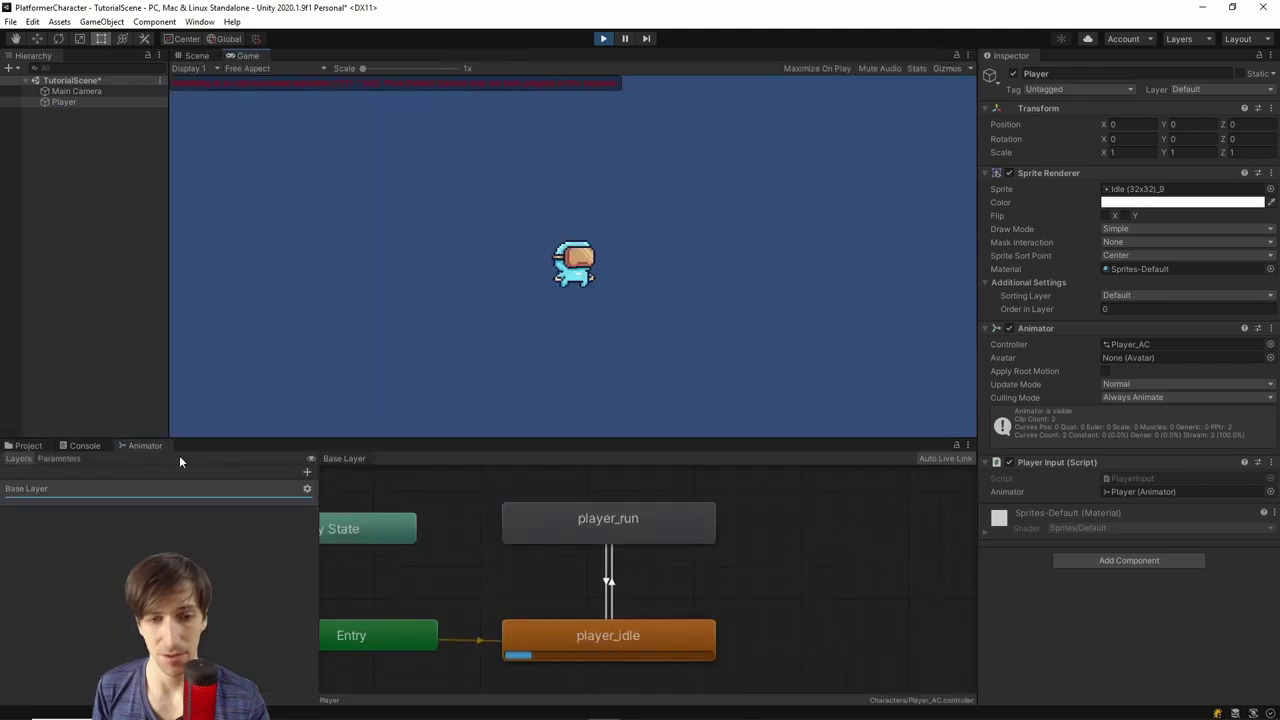
{"action": "middle_click_drag", "start_coordinate": [600, 640], "coordinate": [654, 635]}
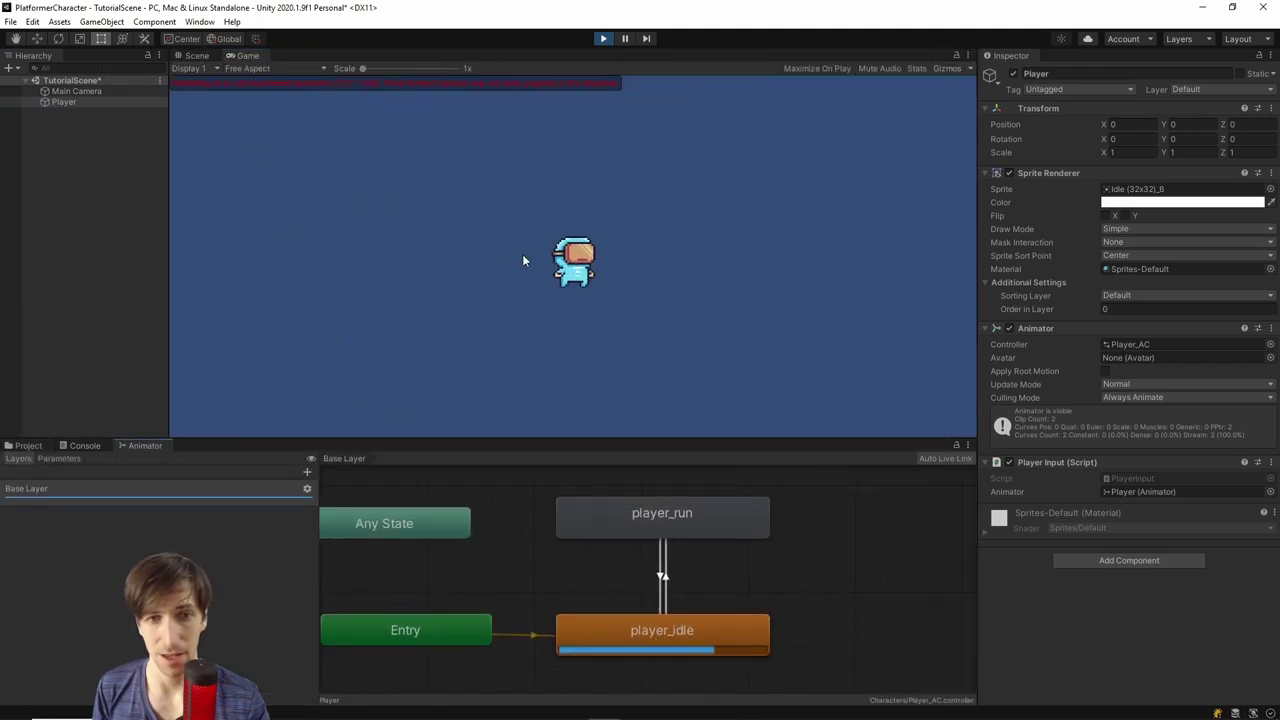
{"action": "middle_click_drag", "start_coordinate": [690, 489], "coordinate": [741, 491]}
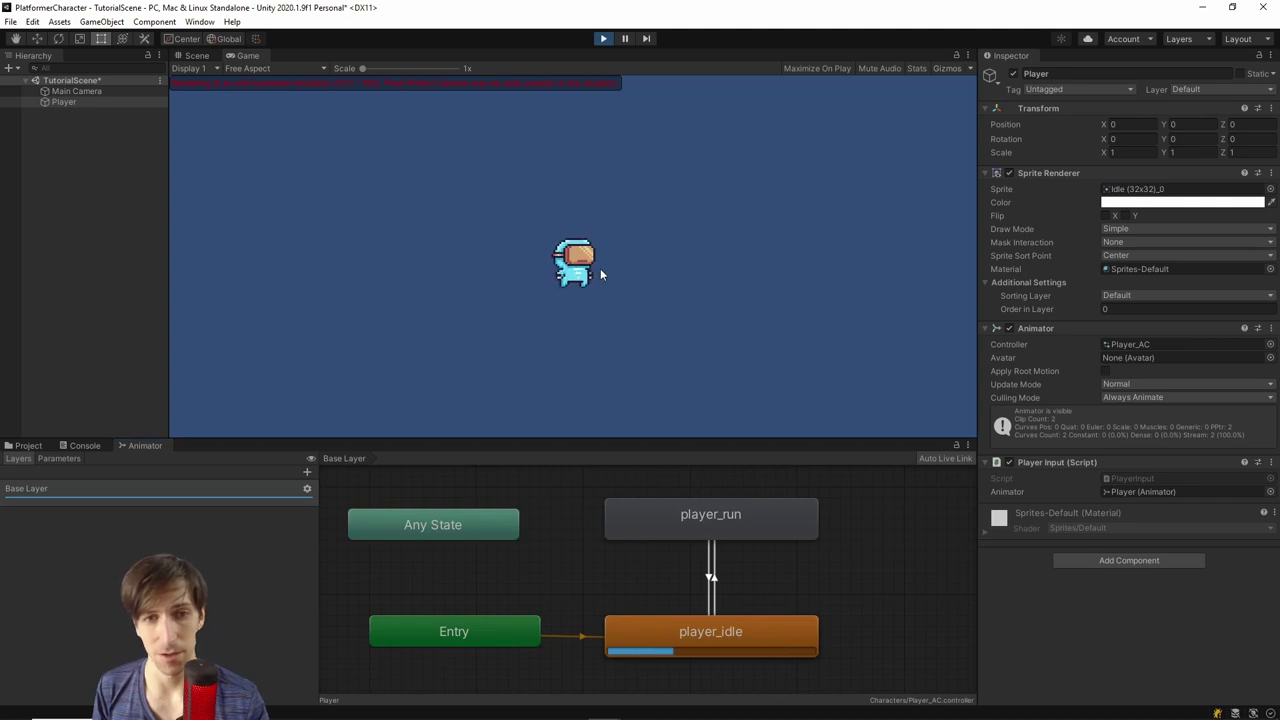
Test rightward movement while watching the moveX and isMoving parameters in the Animator
{"action": "key", "text": "d"}
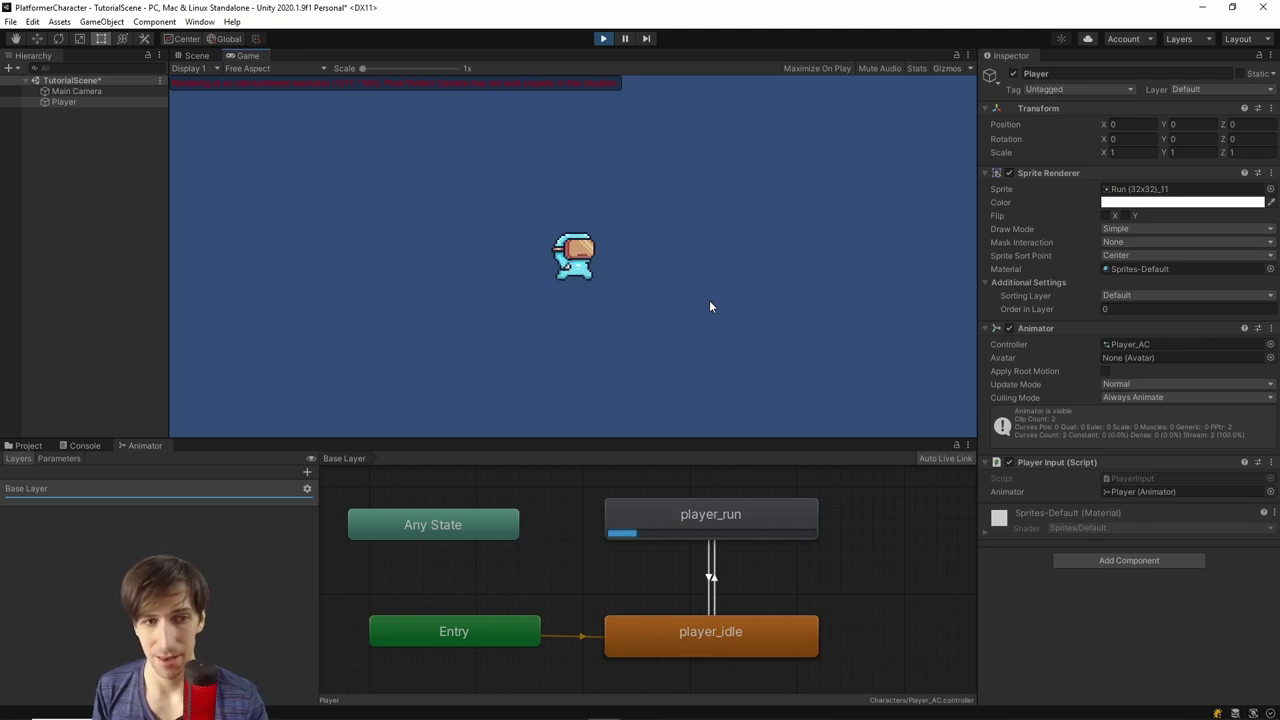
{"action": "left_click", "coordinate": [62, 459]}
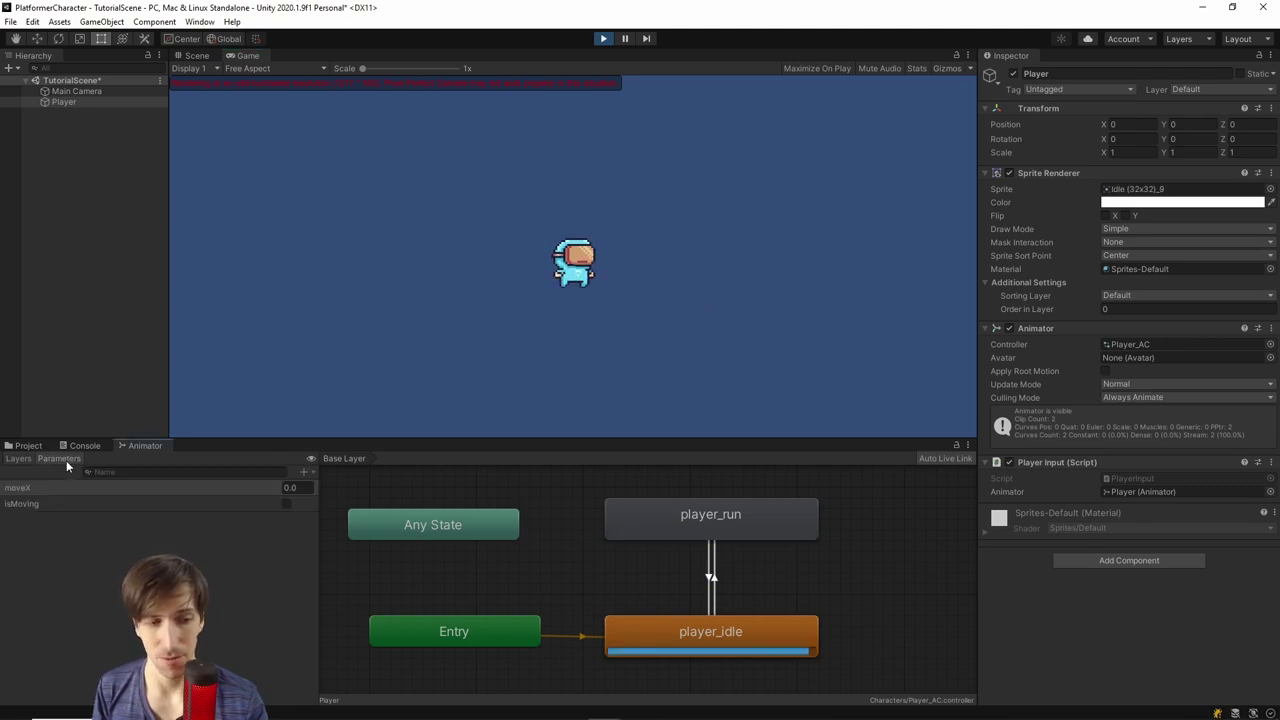
{"action": "key", "text": "d"}
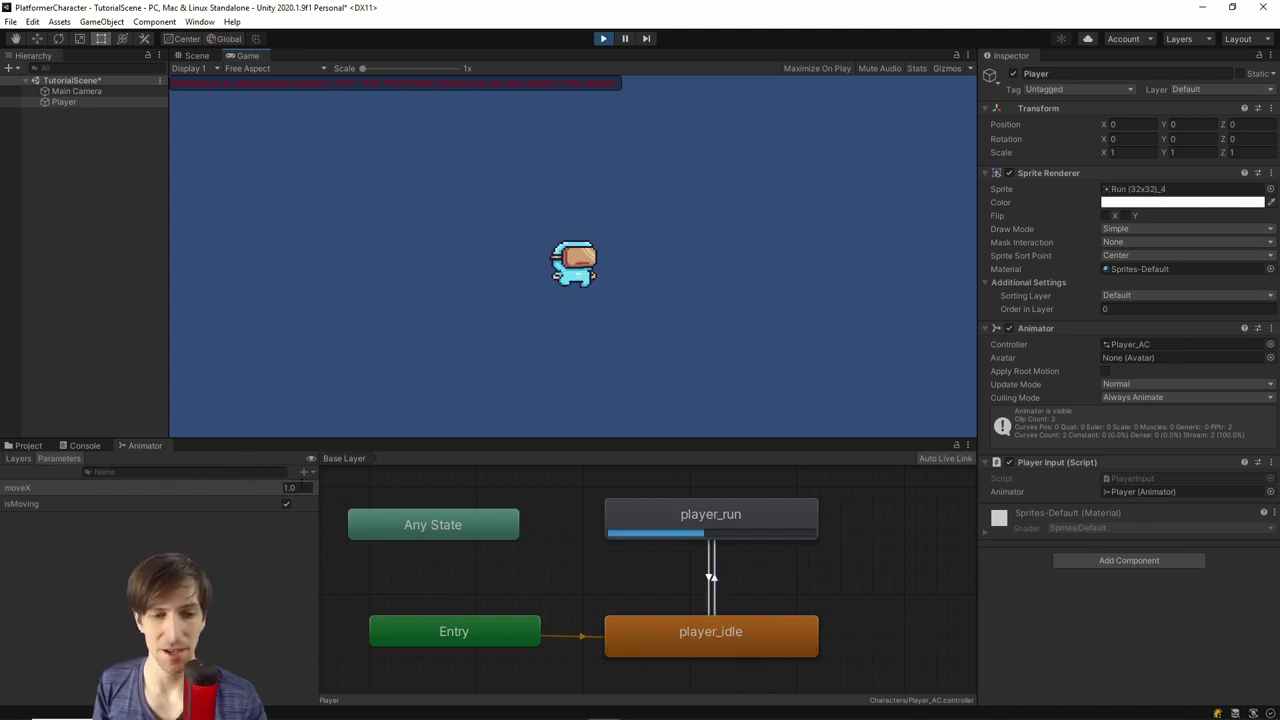
{"action": "left_click", "coordinate": [296, 487]}
{"action": "type", "text": "0.4"}
{"action": "key", "text": "Return"}
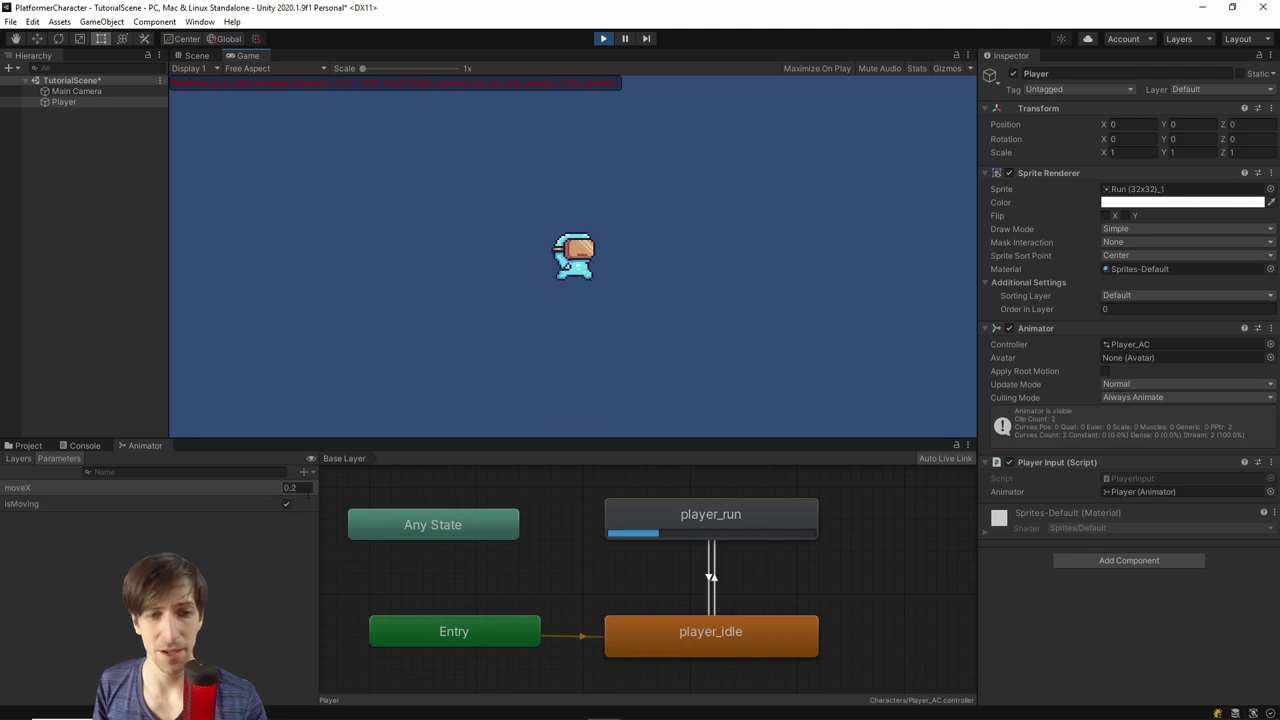
{"action": "left_click", "coordinate": [290, 487]}
{"action": "type", "text": "1"}
{"action": "key", "text": "Return"}
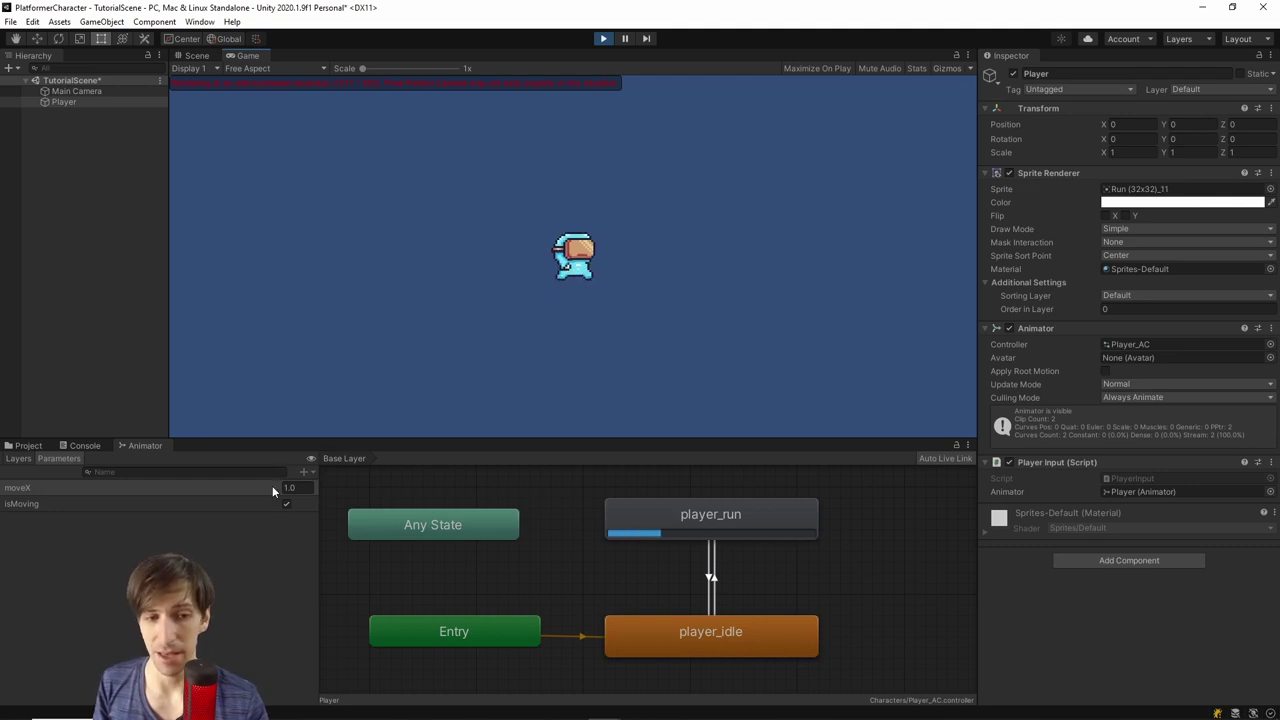
Test leftward and rightward movement in the Game view, watching the switch between player_idle and player_run, and stop Play mode
{"action": "left_click", "coordinate": [712, 382]}
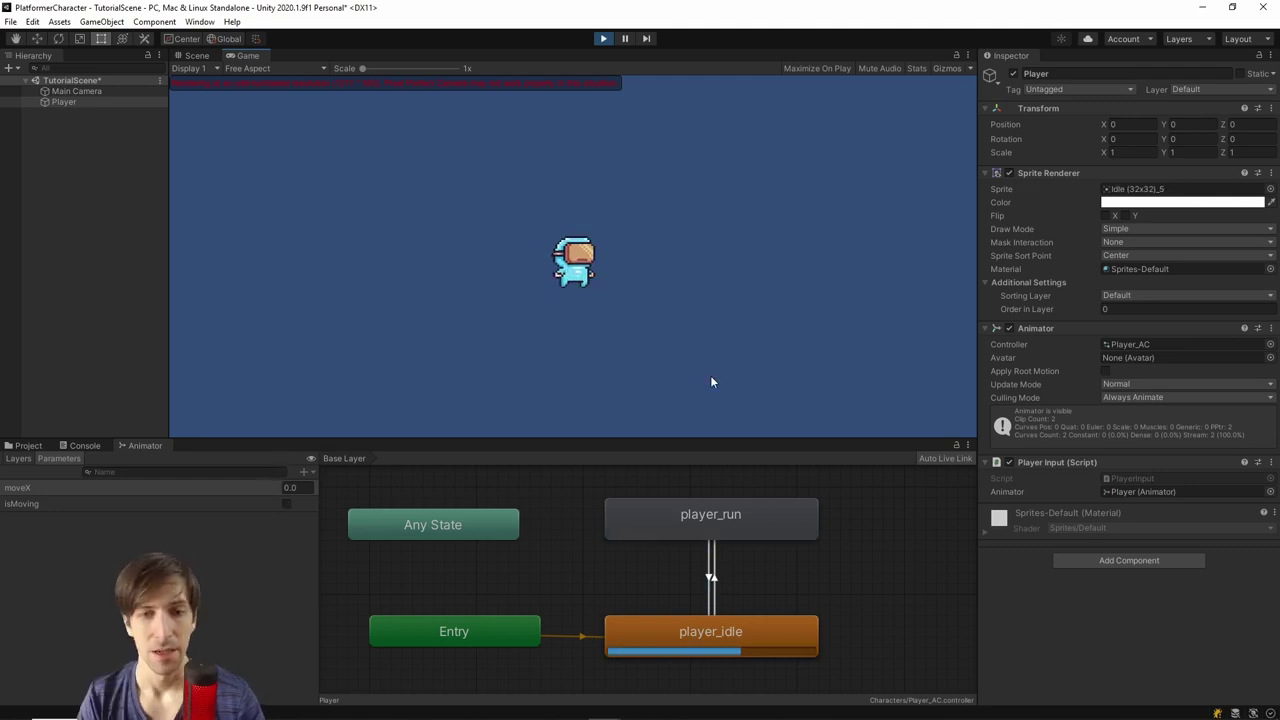
{"action": "key", "text": "Left"}
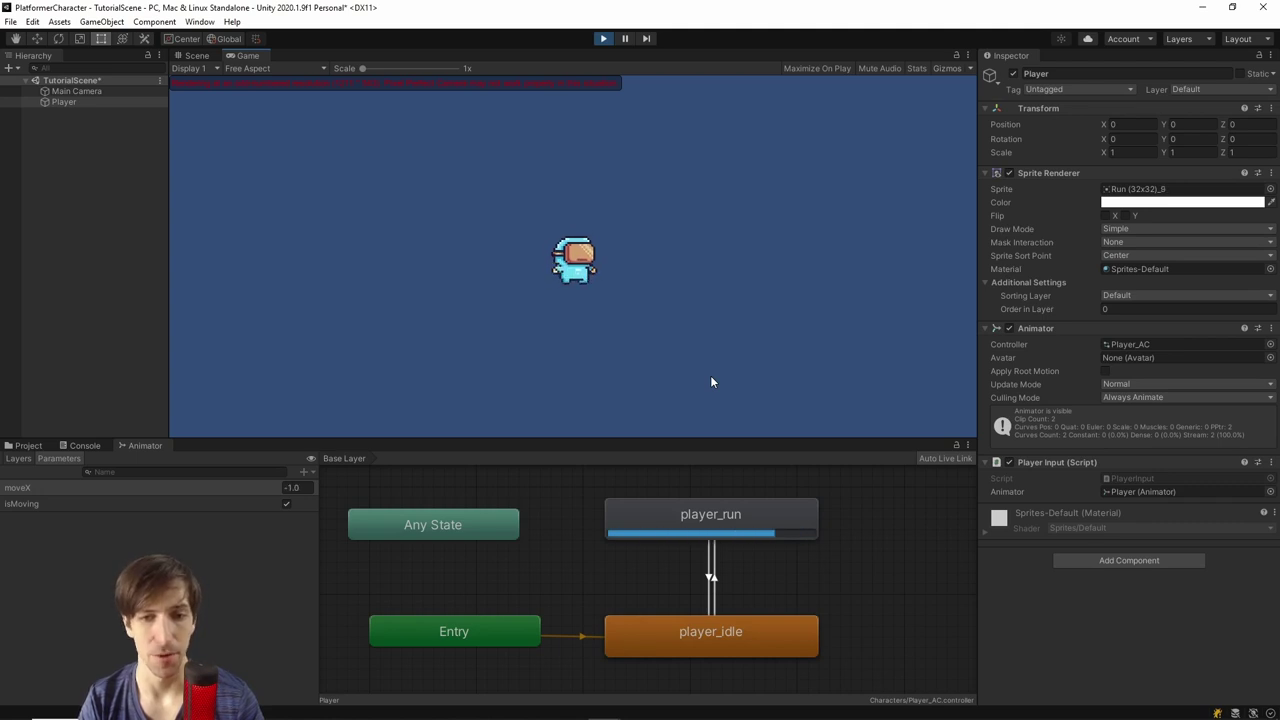
{"action": "key", "text": "Left"}
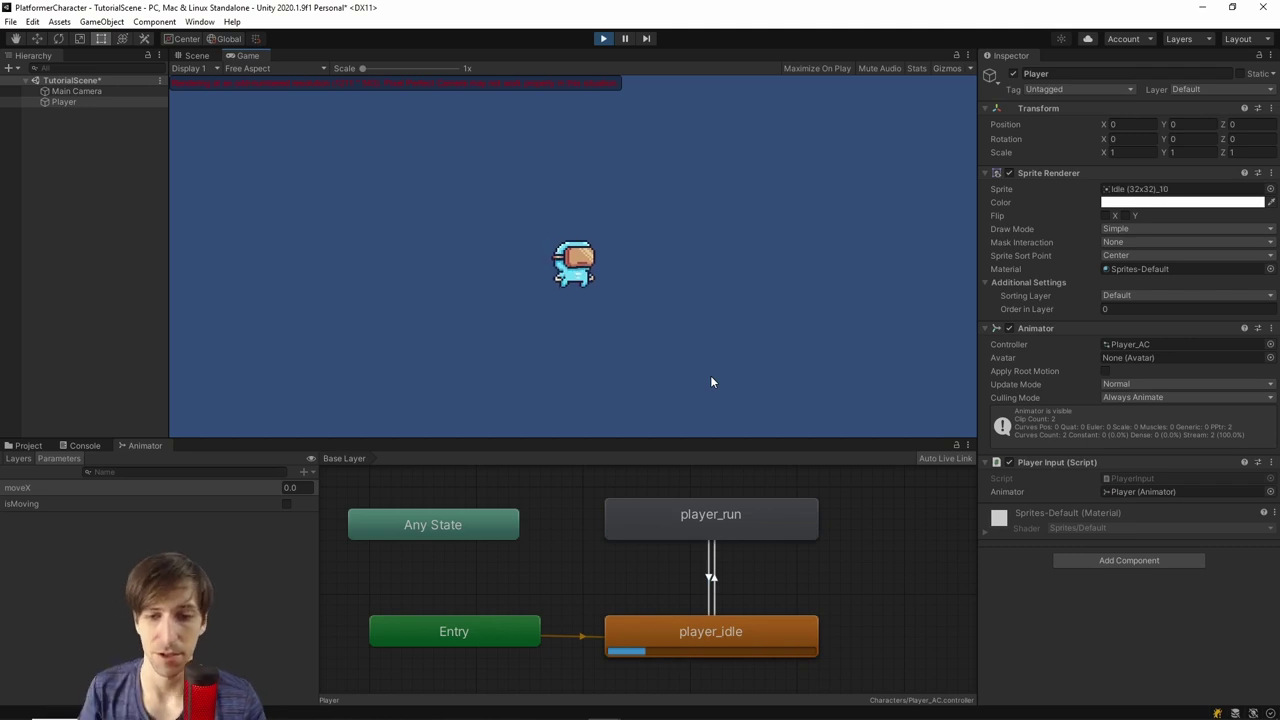
{"action": "key", "text": "Right"}
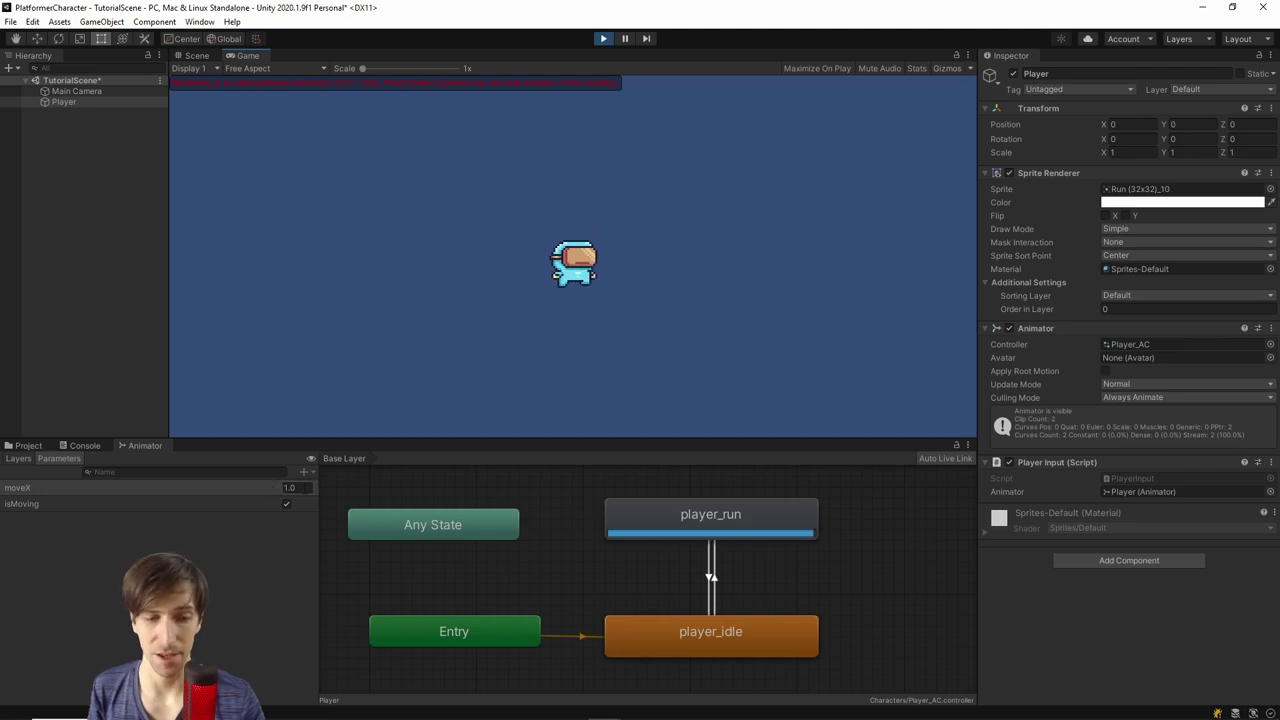
{"action": "key", "text": "Right"}
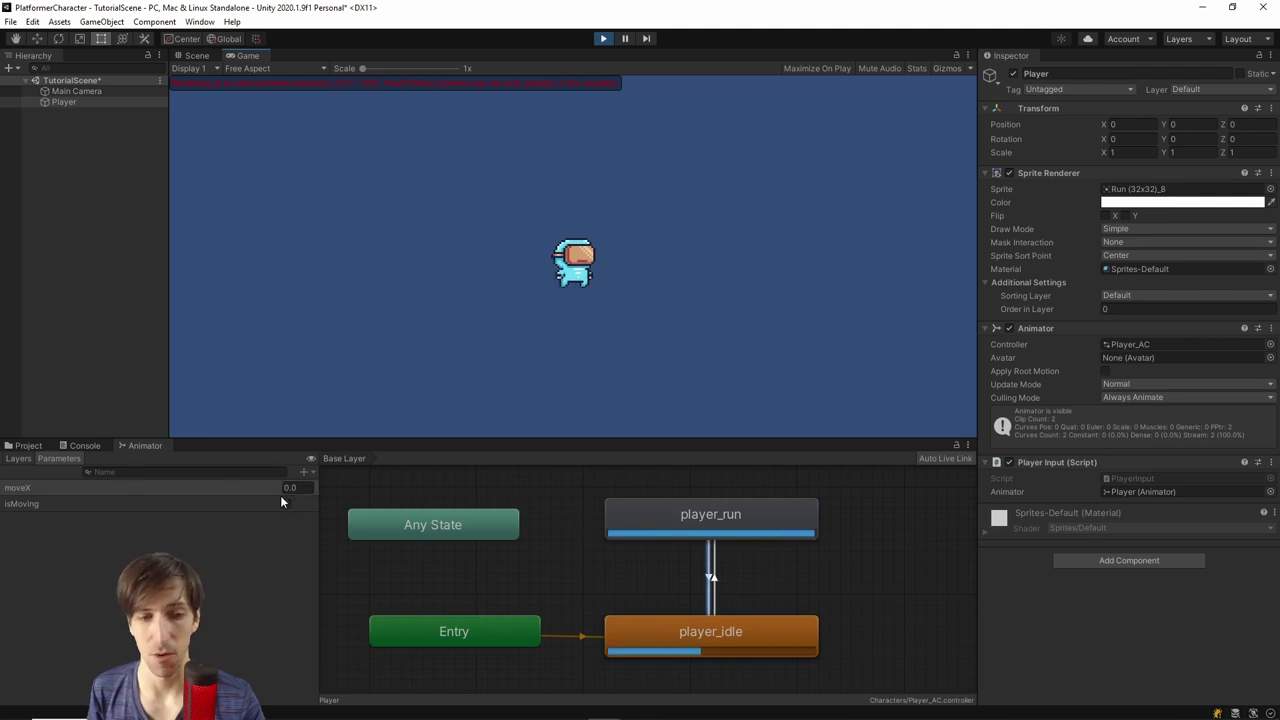
{"action": "key", "text": "Left"}
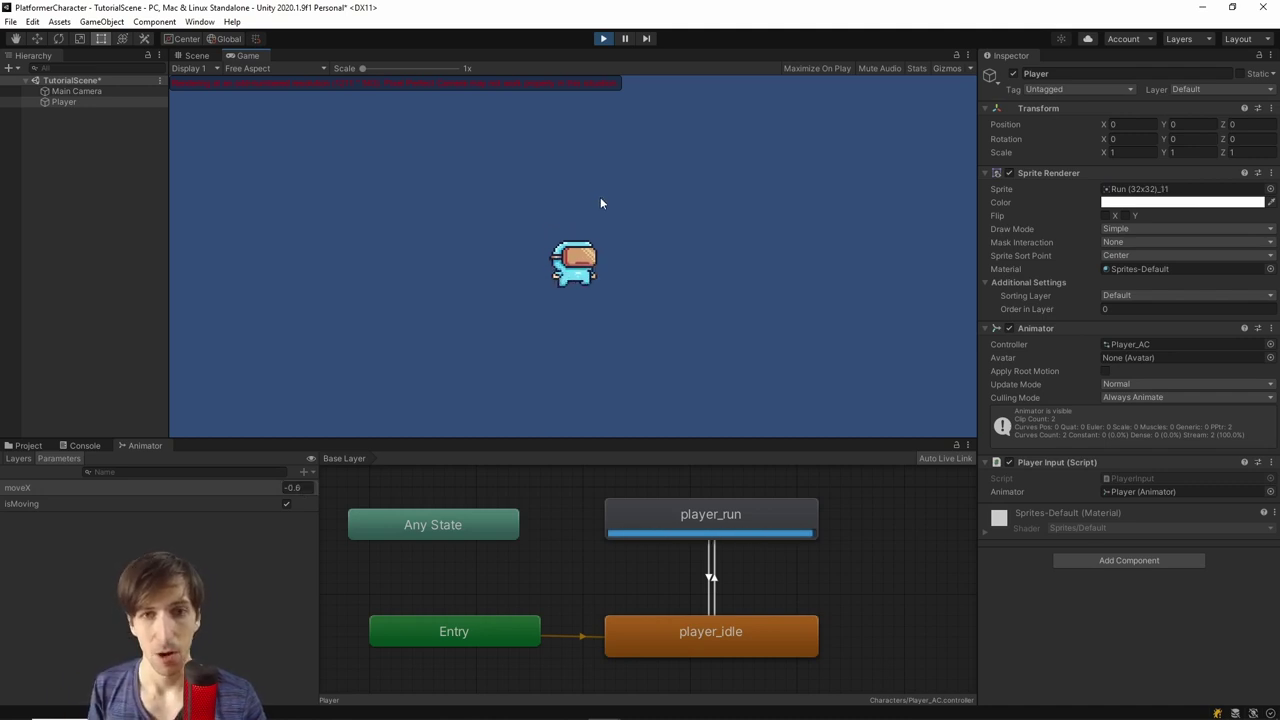
{"action": "left_click", "coordinate": [605, 39]}
Switch to Visual Studio Code, replace GetAxis with GetAxisRaw for the "Horizontal" input in PlayerInput.cs, and save
{"action": "left_click", "coordinate": [670, 707]}
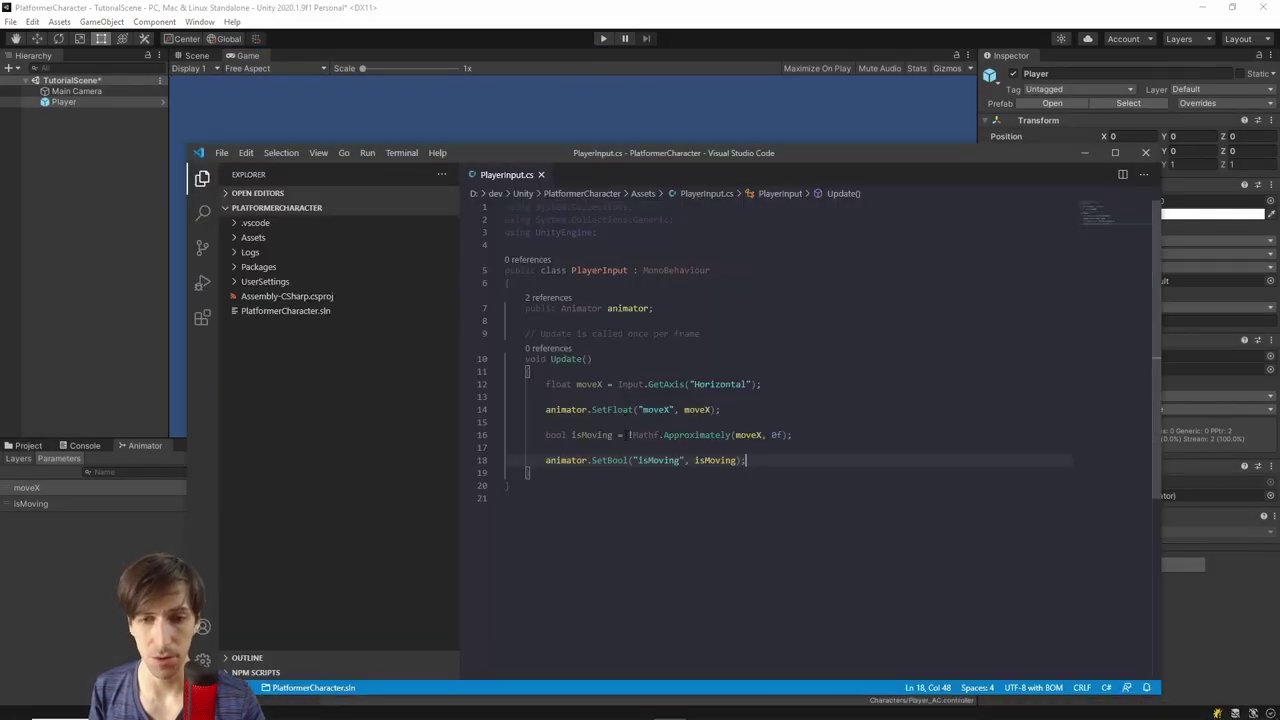
{"action": "left_click", "coordinate": [667, 384]}
{"action": "double_click", "coordinate": [667, 384]}
{"action": "type", "text": "Get"}
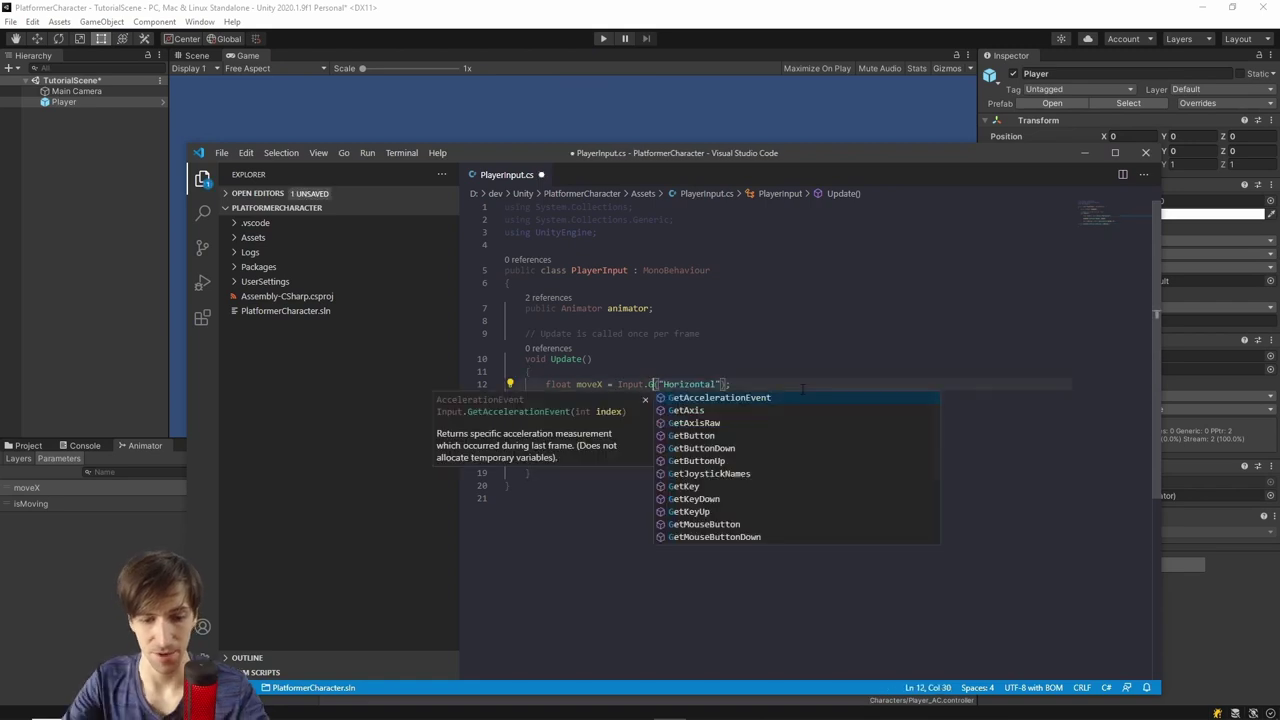
{"action": "type", "text": "AxisRaw"}
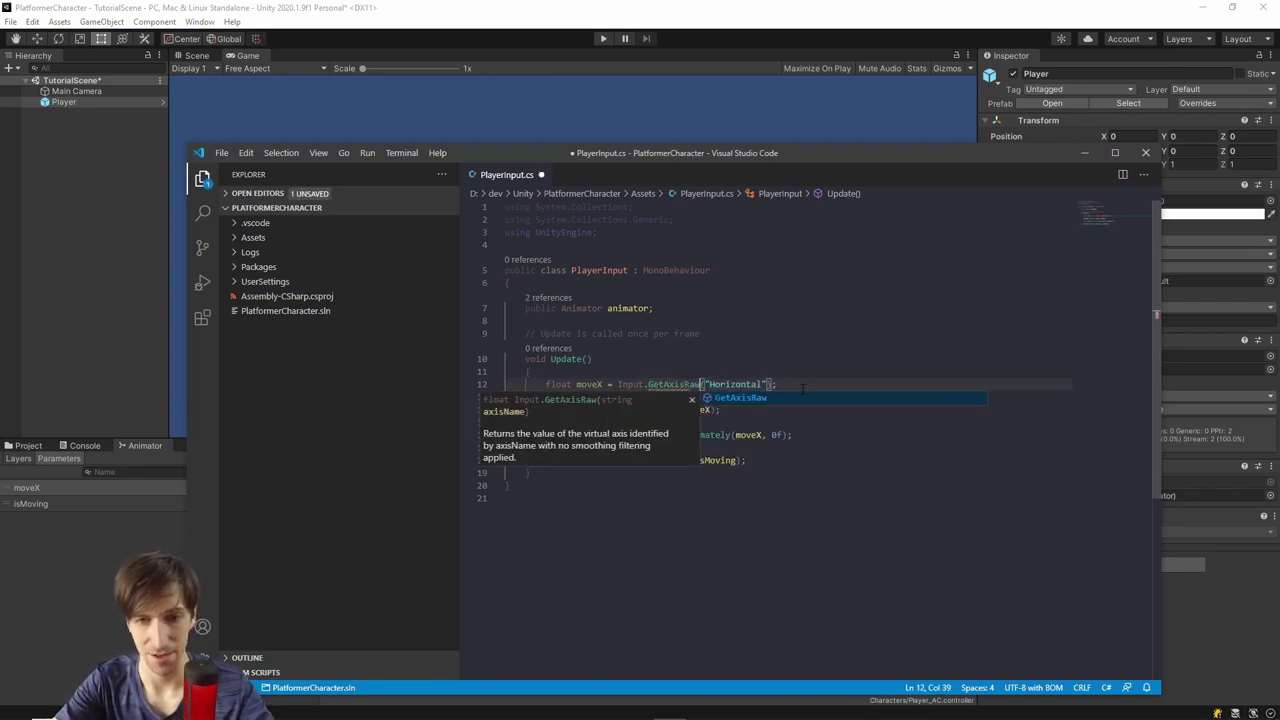
{"action": "key", "text": "End"}
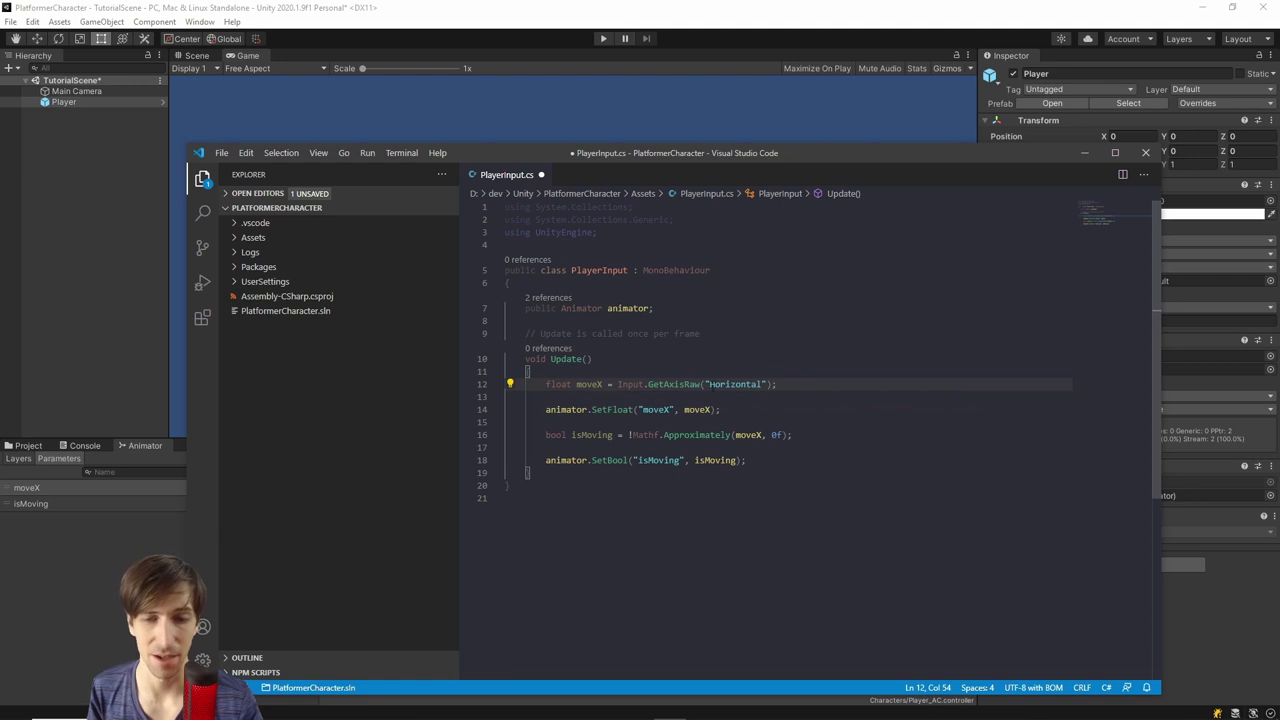
{"action": "key", "text": "ctrl+s"}
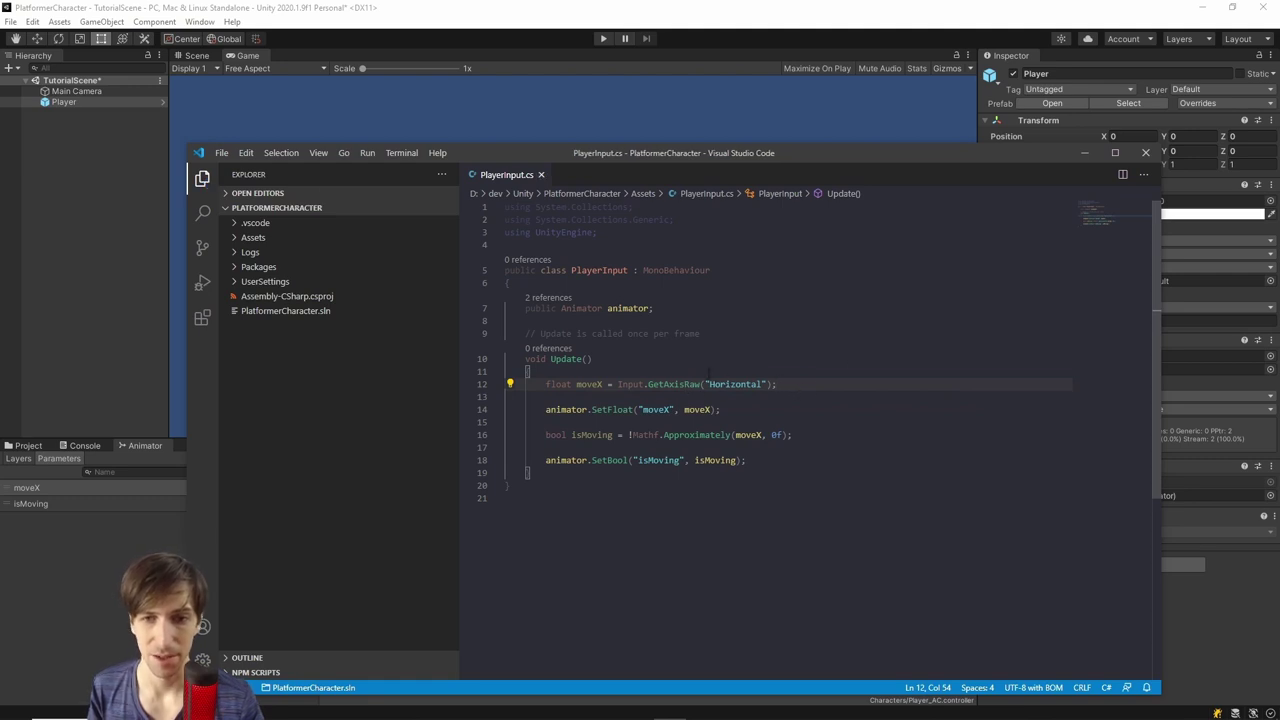
Play the scene in Unity and test how moveX and the animation states respond to raw left and right input
{"action": "left_click", "coordinate": [602, 39]}
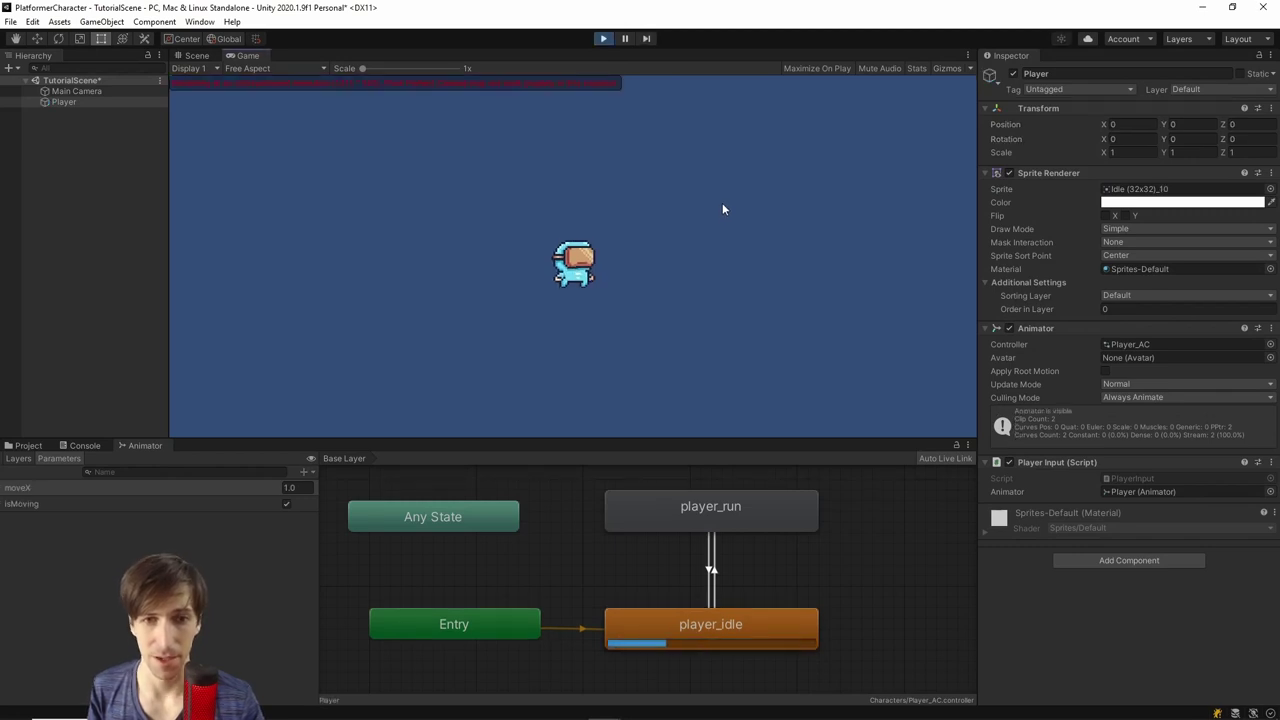
{"action": "key", "text": "Left"}
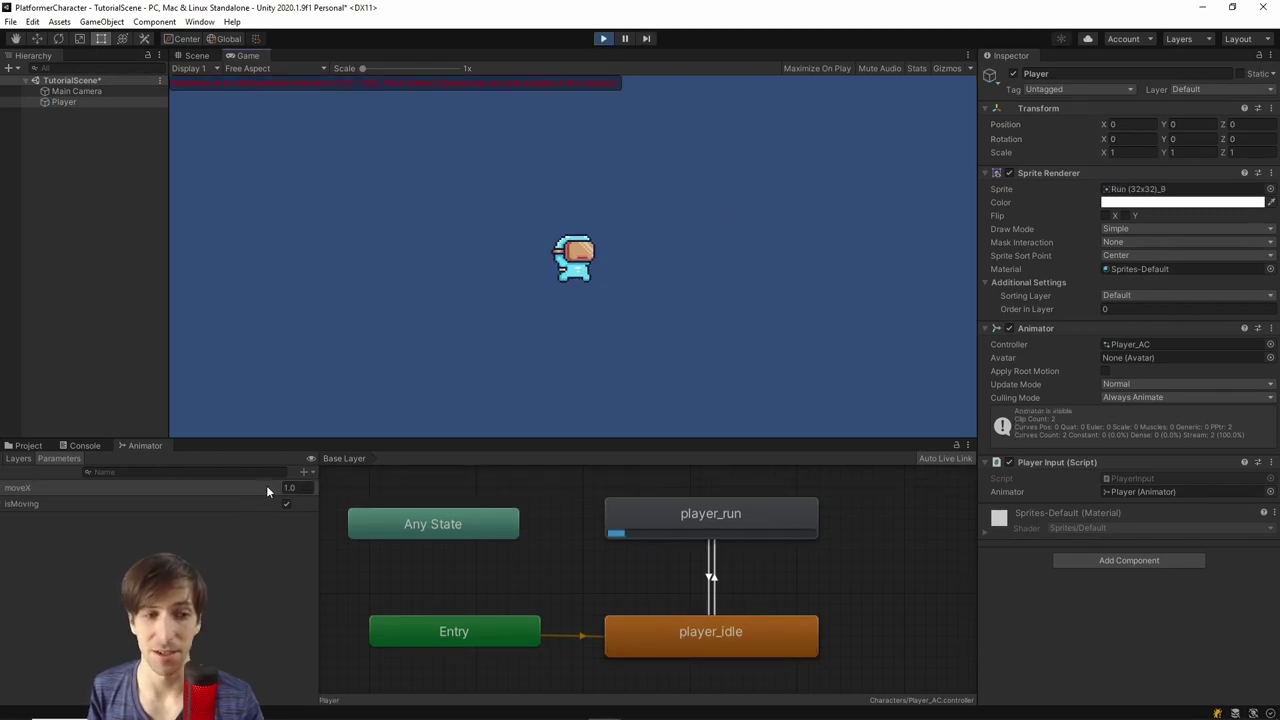
{"action": "key", "text": "Right"}
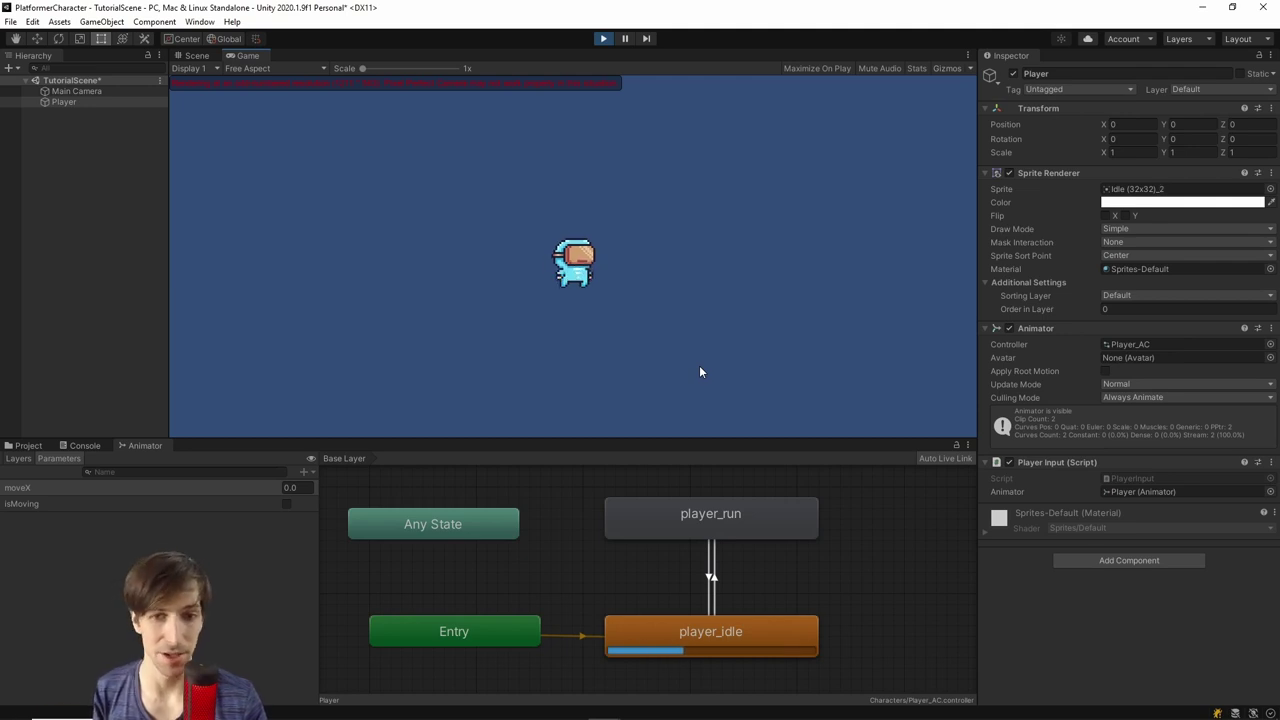
{"action": "key", "text": "Right"}
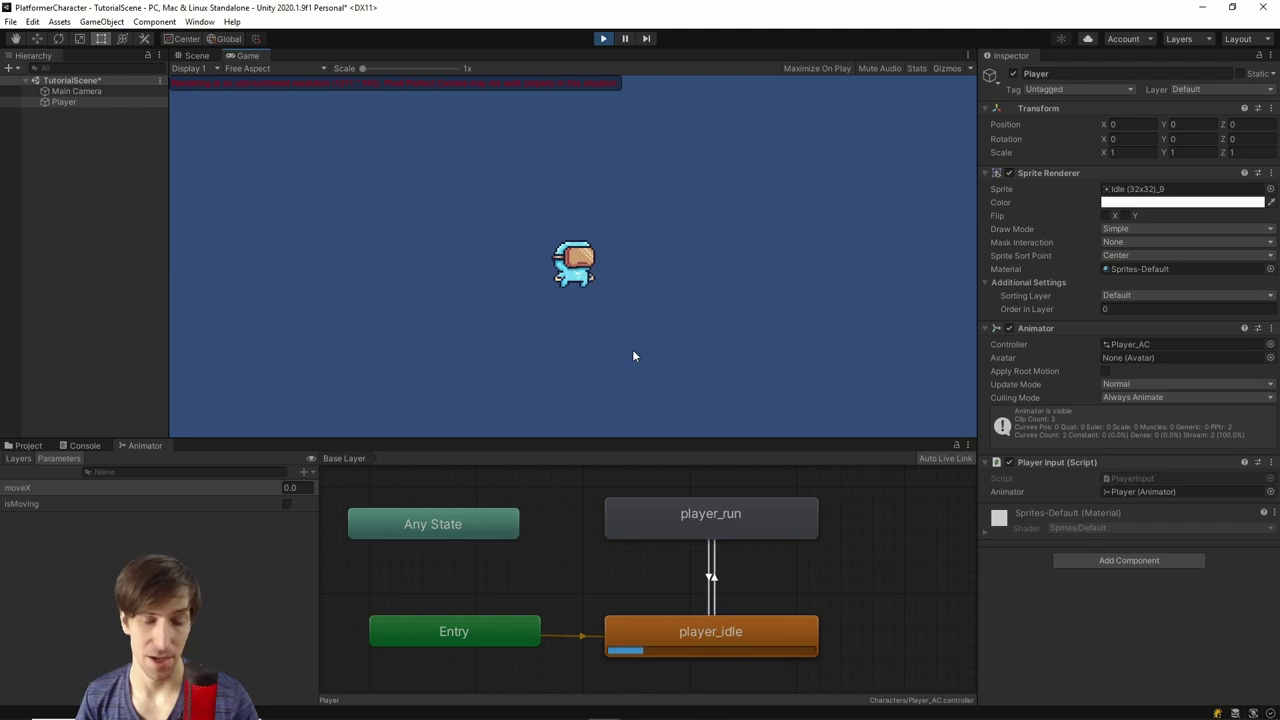
{"action": "key", "text": "Right"}
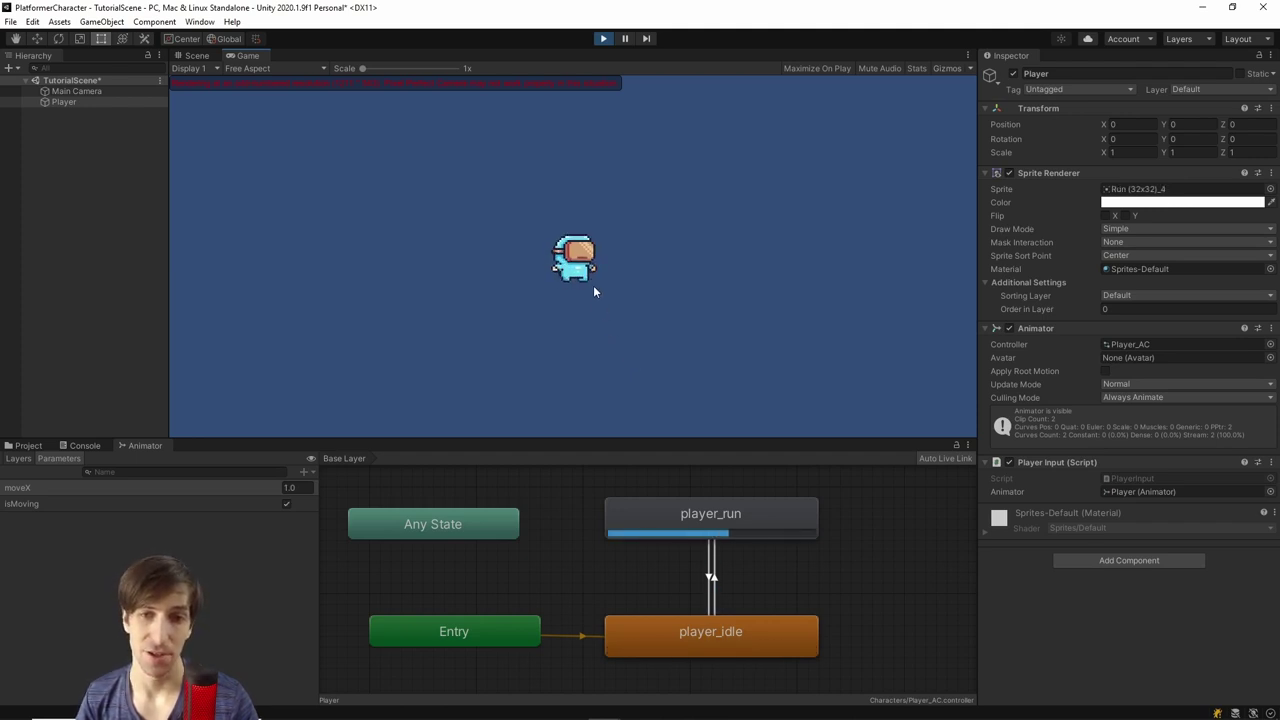
{"action": "key", "text": "Left"}
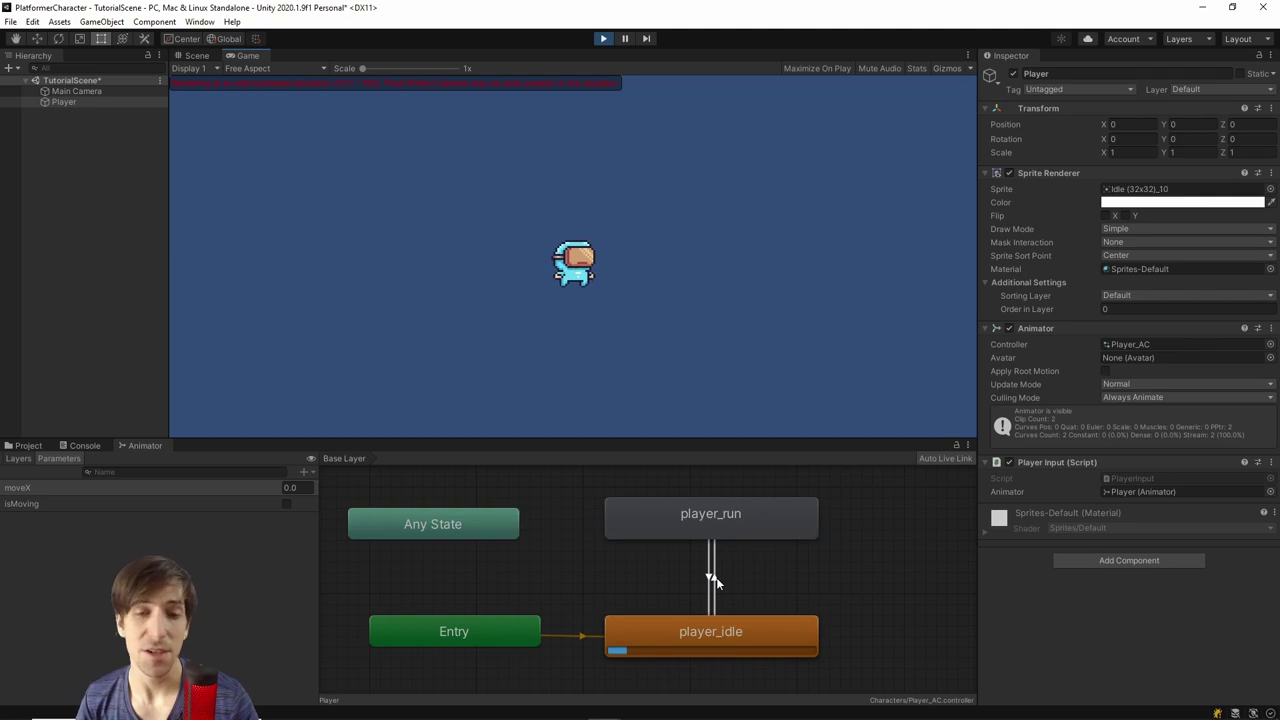
For the player_idle to player_run transition, turn off Has Exit Time and set the Transition Duration to 0
{"action": "left_click", "coordinate": [716, 577]}
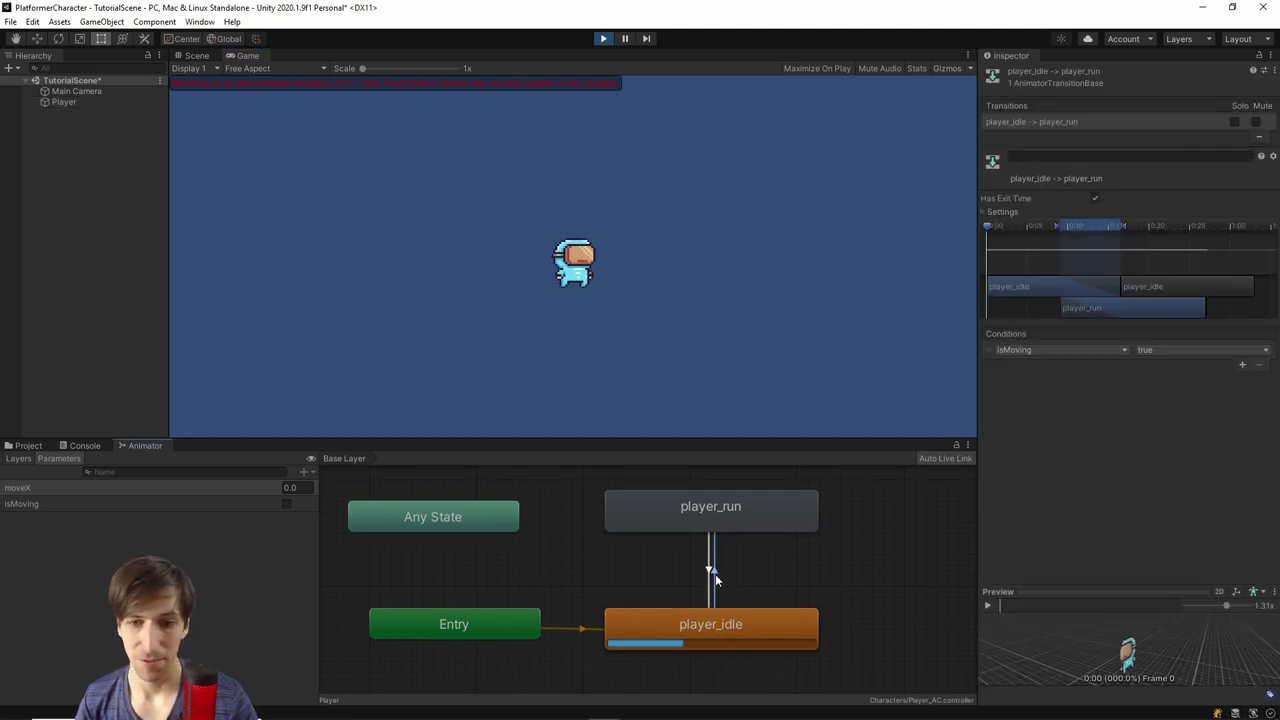
{"action": "left_click", "coordinate": [982, 211]}
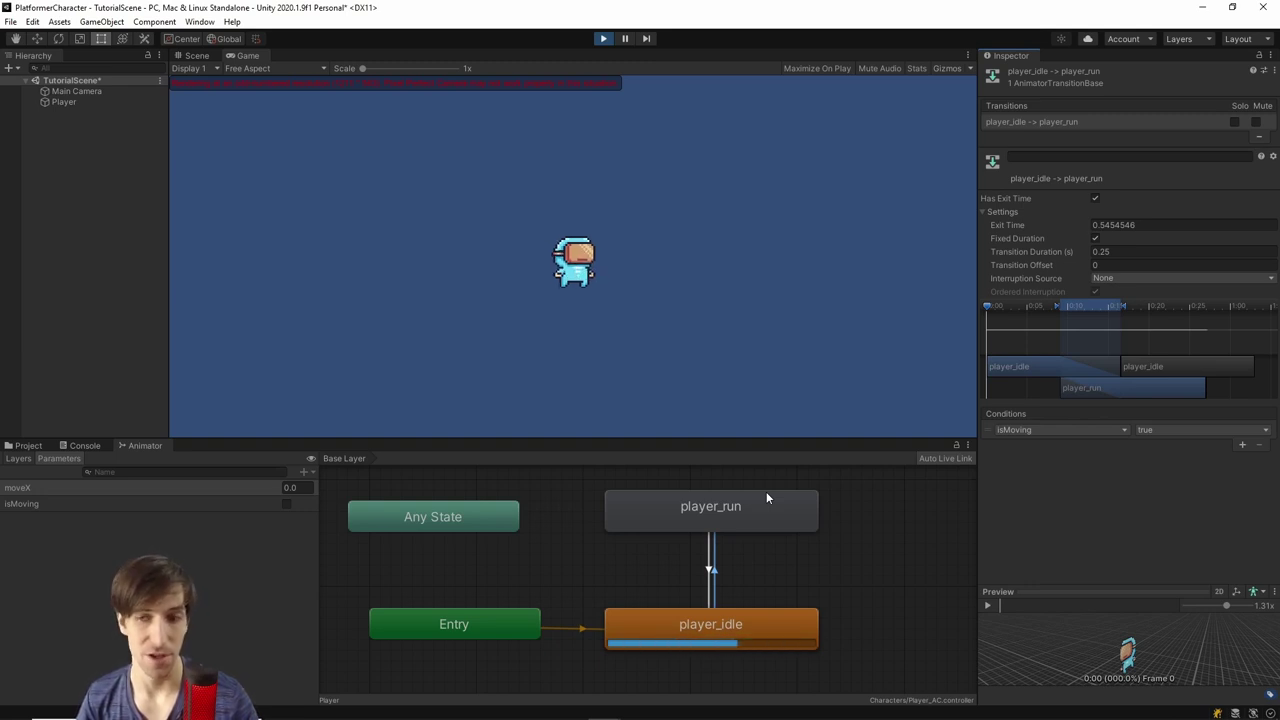
{"action": "left_click", "coordinate": [1095, 198]}
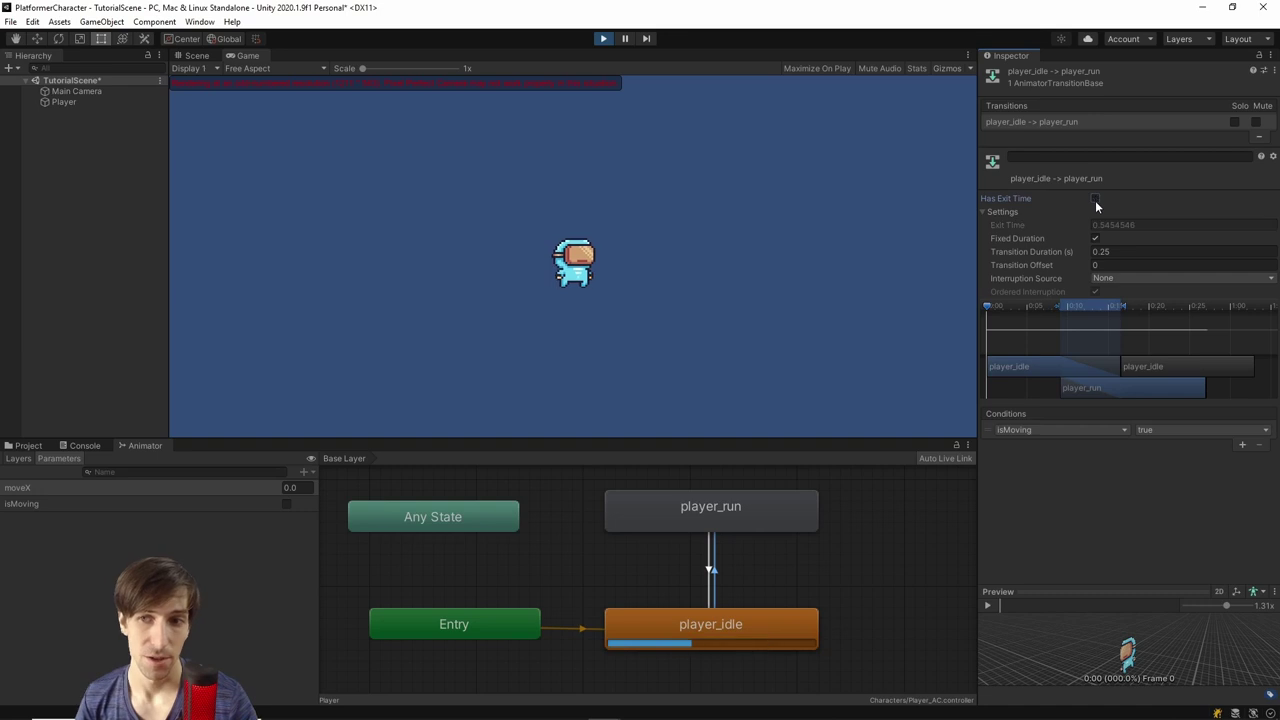
{"action": "left_click", "coordinate": [1110, 251]}
{"action": "double_click", "coordinate": [1100, 251]}
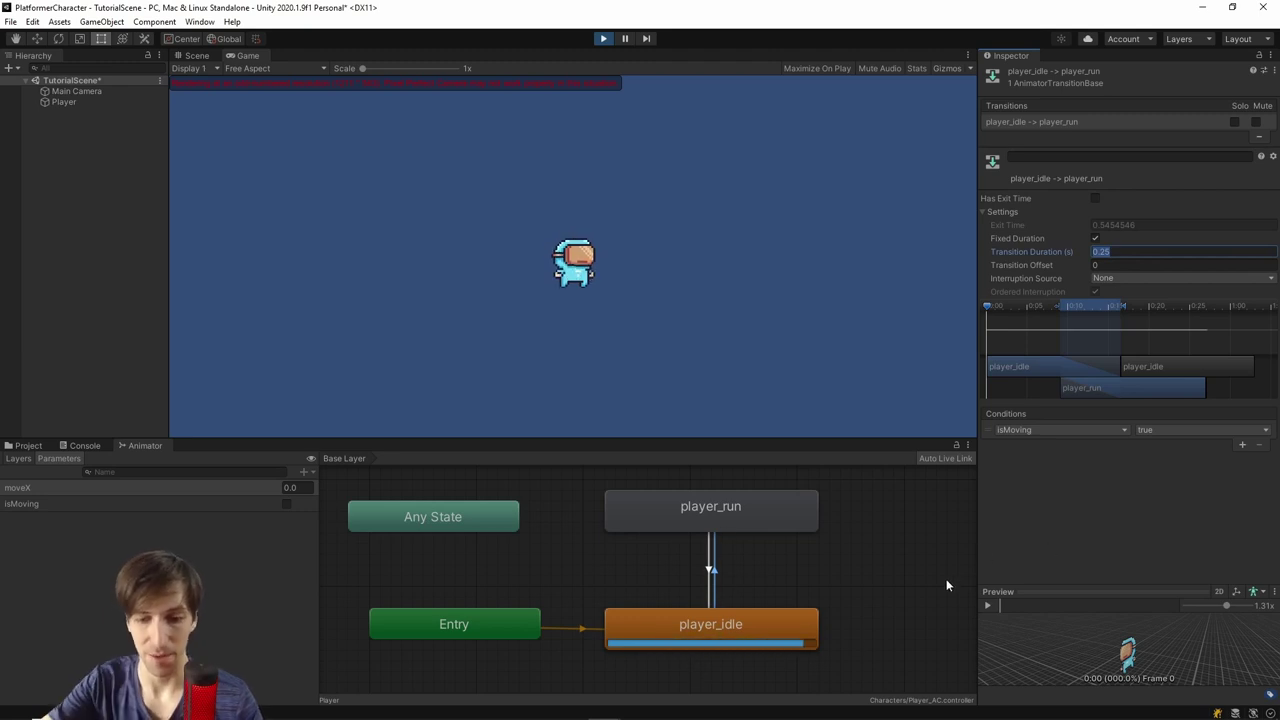
{"action": "type", "text": "0"}
For the player_run to player_idle transition, disable Has Exit Time and set the Transition Duration to 0
{"action": "left_click", "coordinate": [708, 565]}
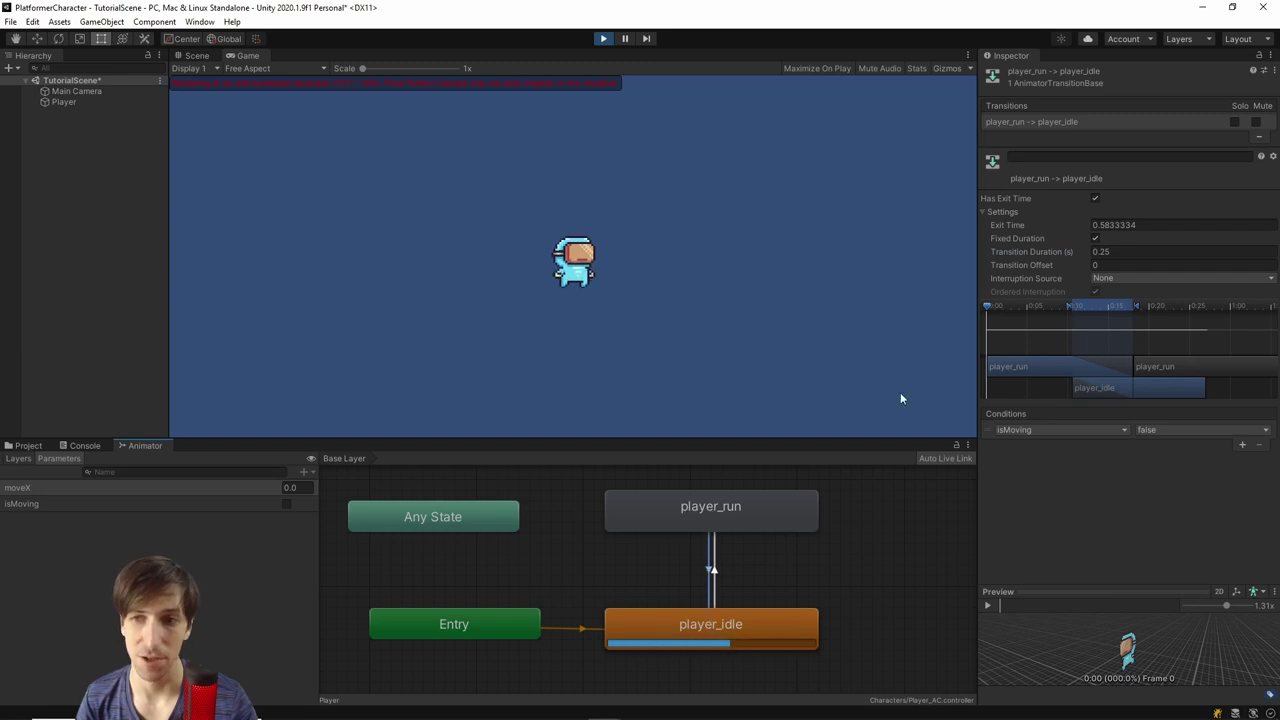
{"action": "left_click", "coordinate": [1094, 198]}
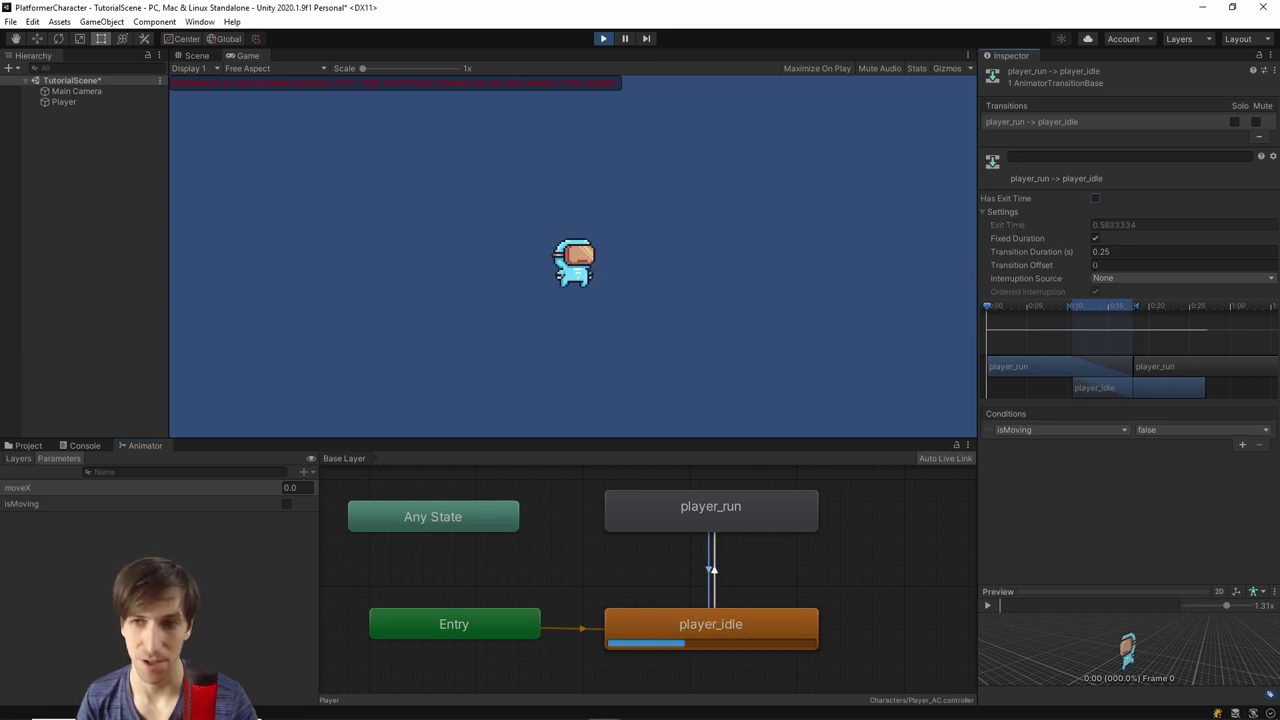
{"action": "left_click", "coordinate": [1115, 252]}
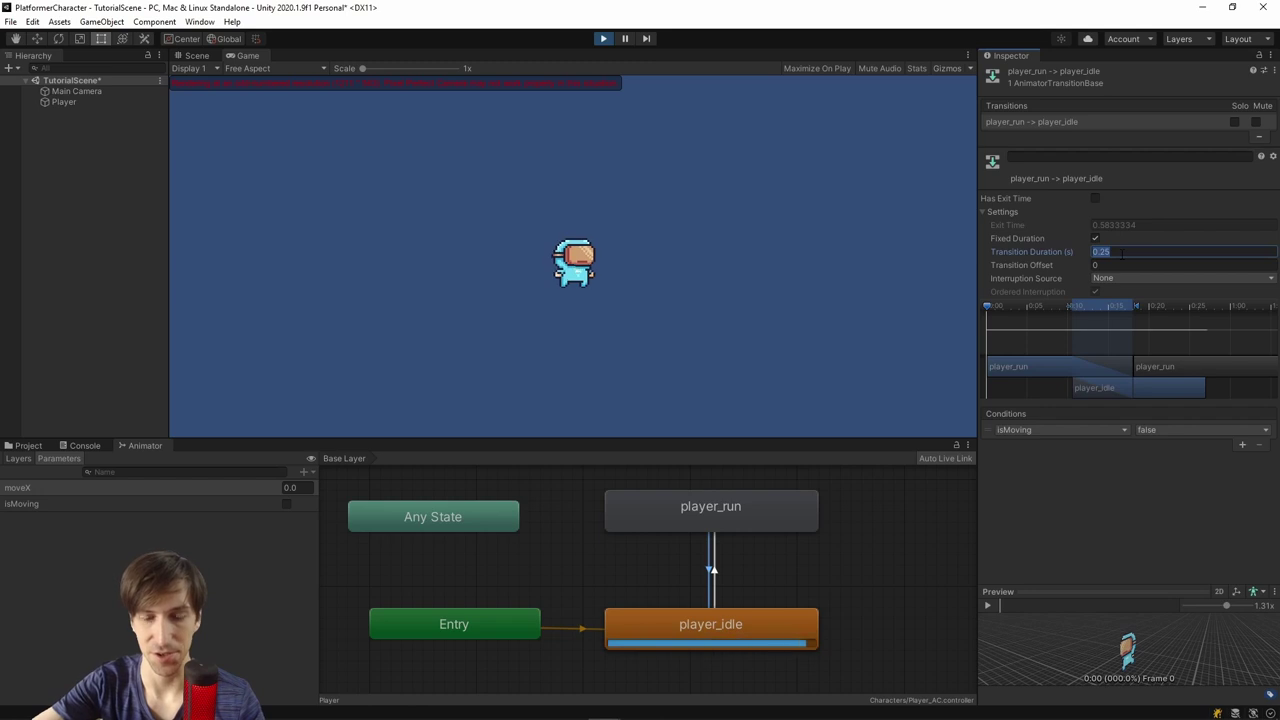
{"action": "type", "text": "0"}
{"action": "key", "text": "Return"}
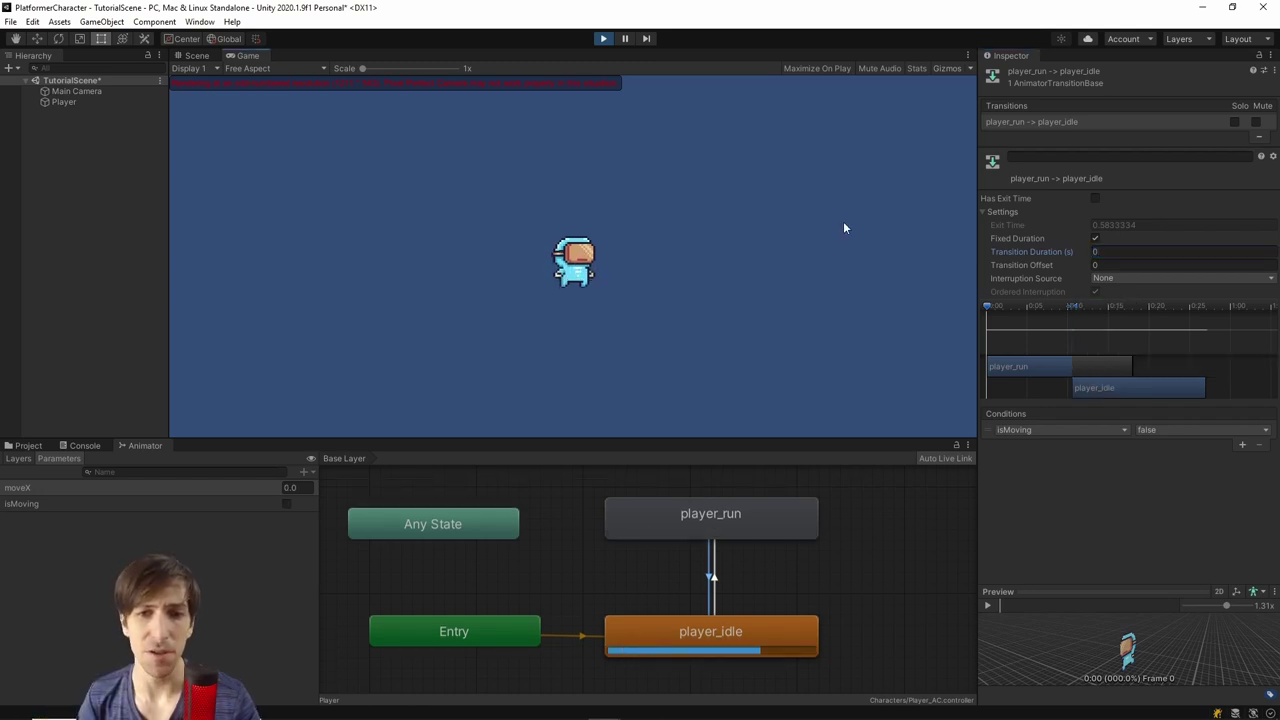
Test how quickly the player switches between idle and run when moving left and right, and stop Play mode
{"action": "key", "text": "d"}
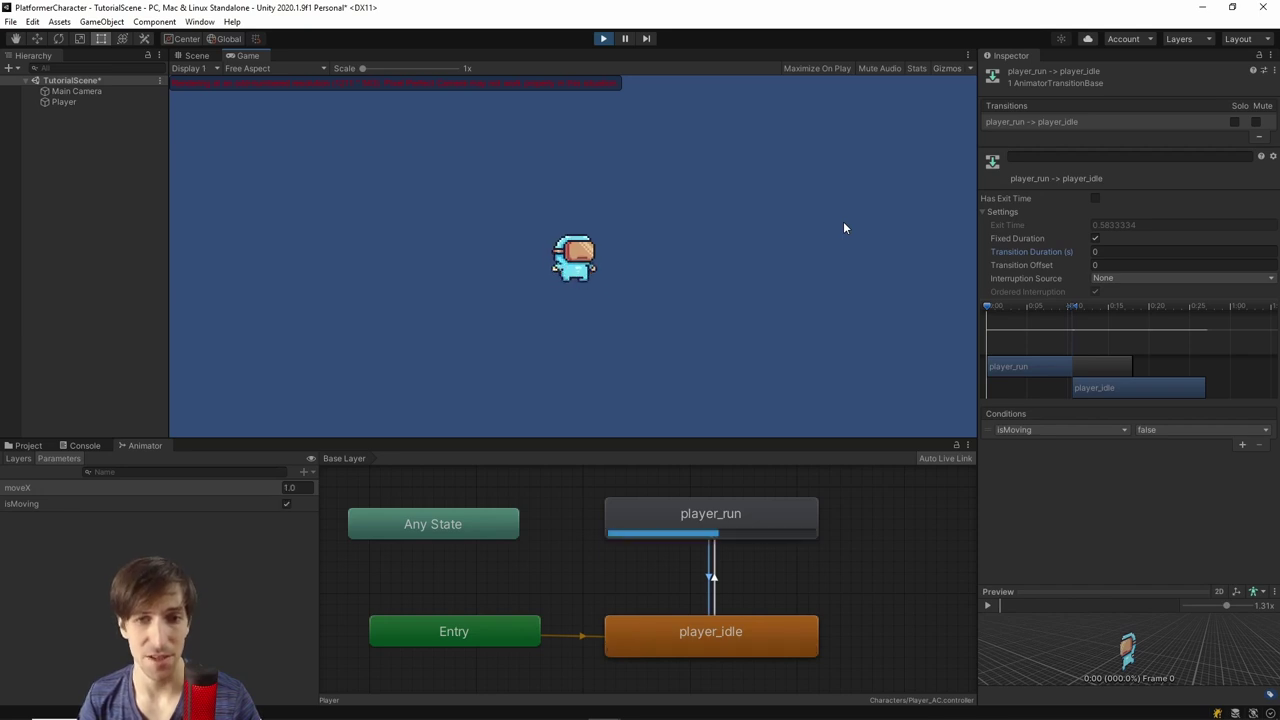
{"action": "key", "text": "a"}
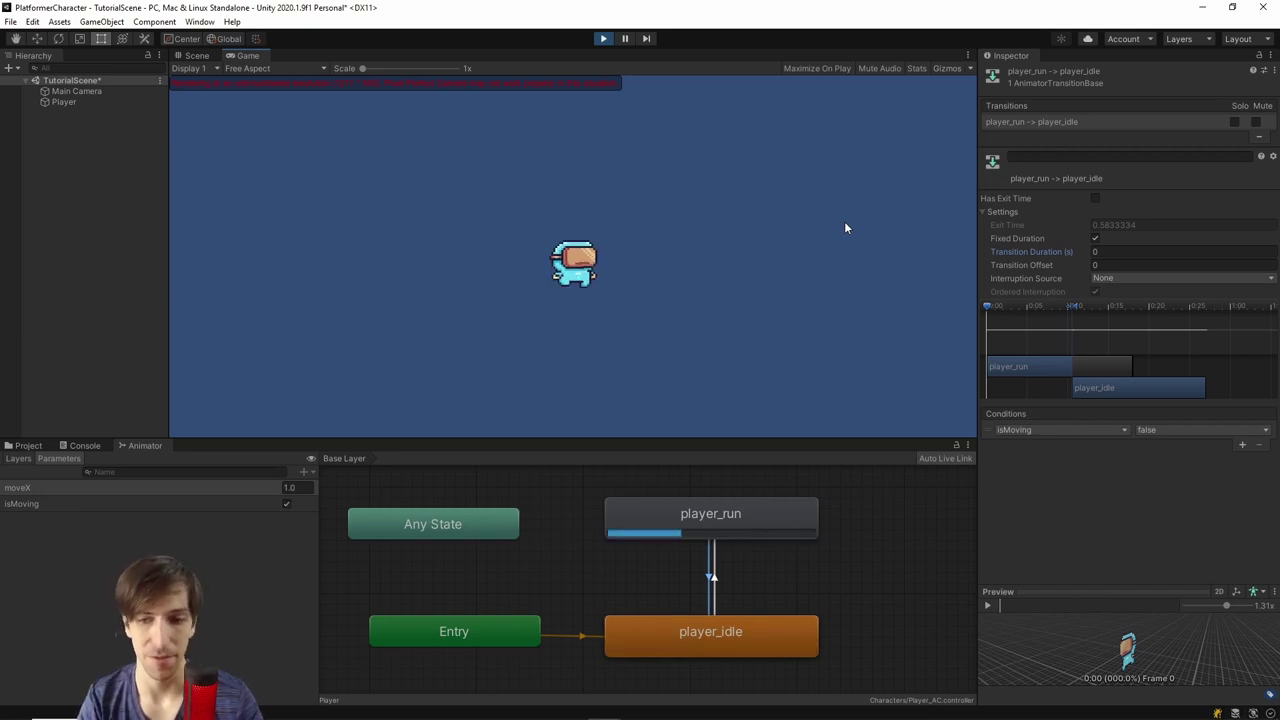
{"action": "key", "text": "d"}
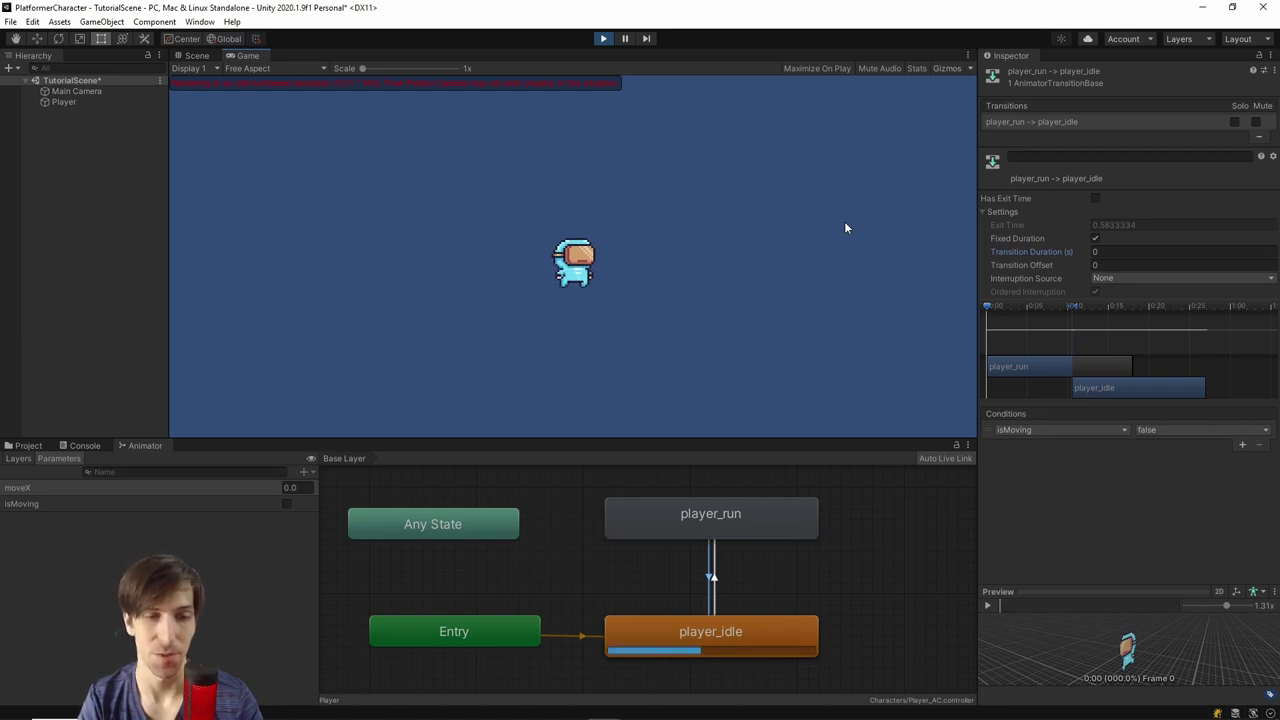
{"action": "key", "text": "ctrl+p"}
Change the Main Camera's background to a dark blue-grey and check it briefly in Play mode
{"action": "left_click", "coordinate": [123, 92]}
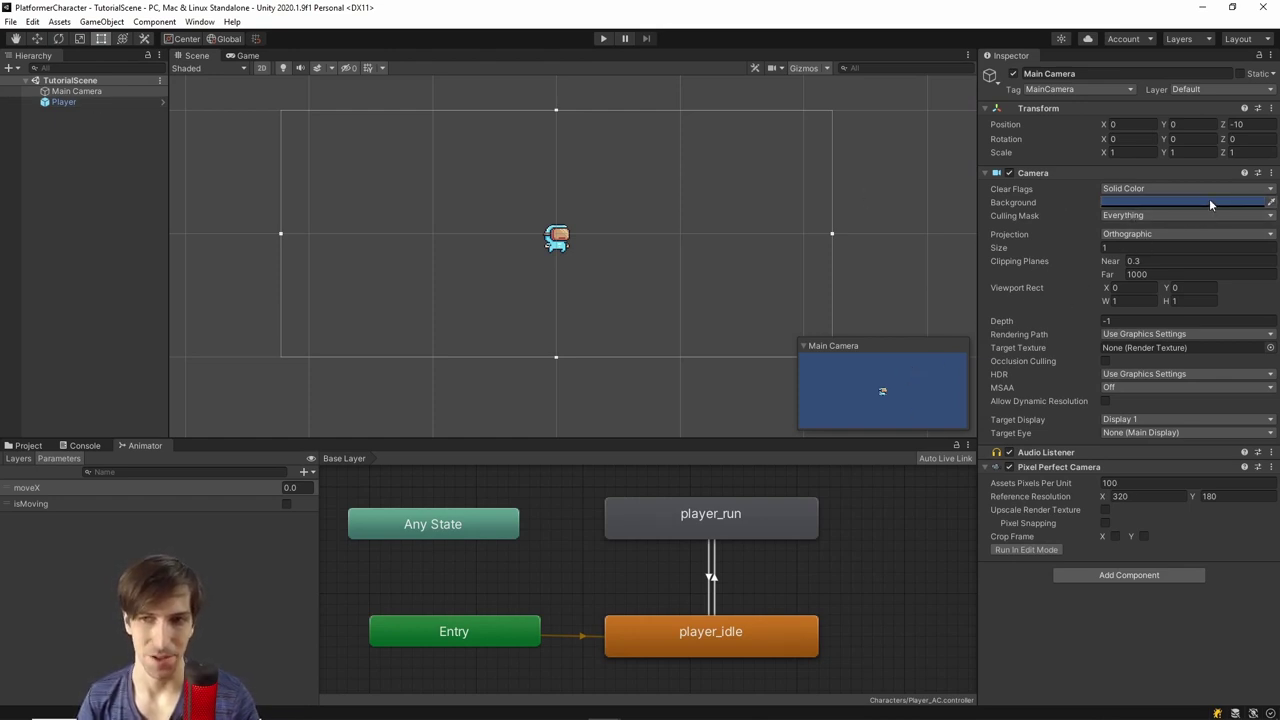
{"action": "left_click", "coordinate": [1129, 204]}
{"action": "left_click_drag", "start_coordinate": [1206, 298], "coordinate": [1180, 334]}
{"action": "left_click", "coordinate": [845, 265]}
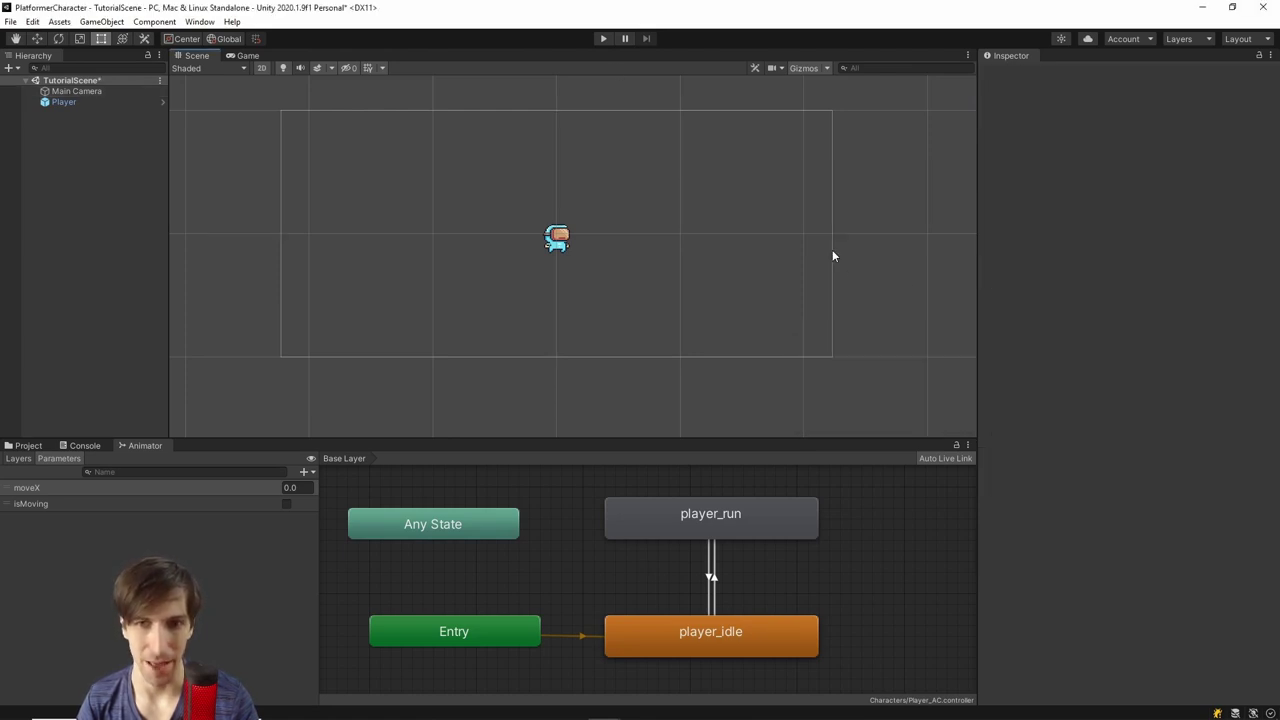
{"action": "left_click", "coordinate": [601, 39]}
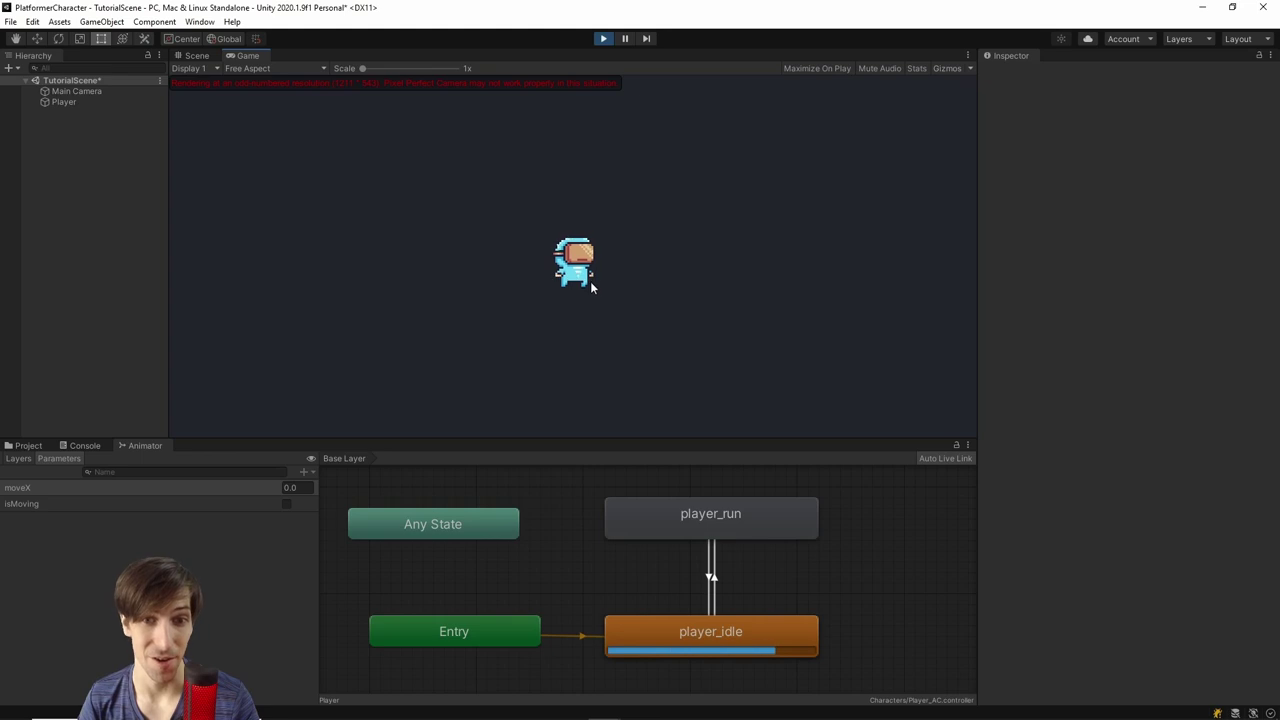
{"action": "left_click", "coordinate": [605, 39]}
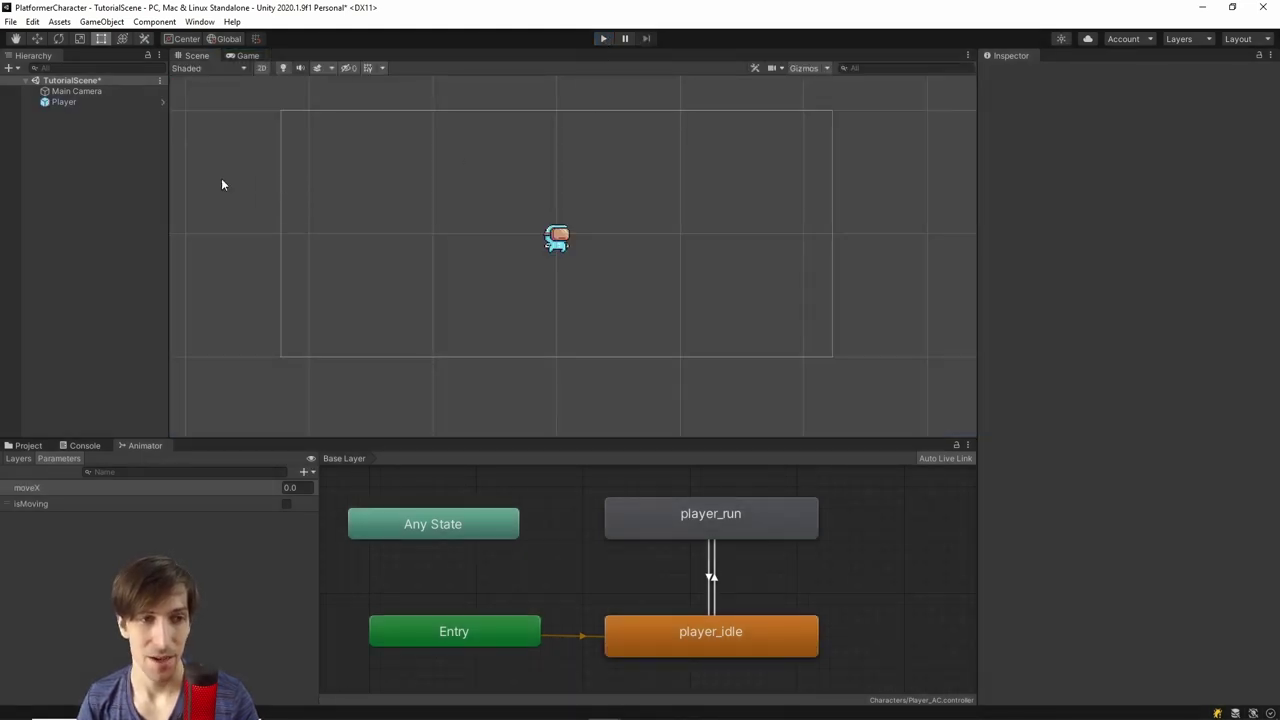
Inspect the Player object's components and the player_run state's settings, and return to the project's asset files
{"action": "left_click", "coordinate": [105, 104]}
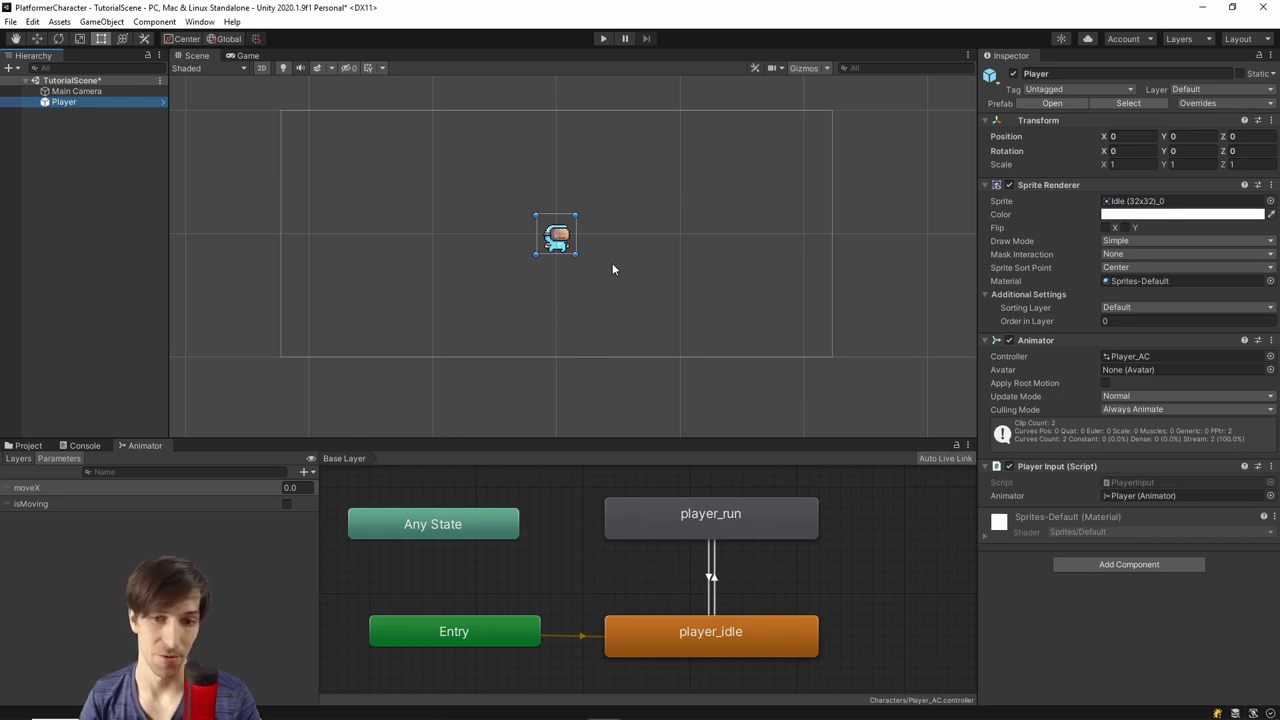
{"action": "left_click", "coordinate": [770, 525]}
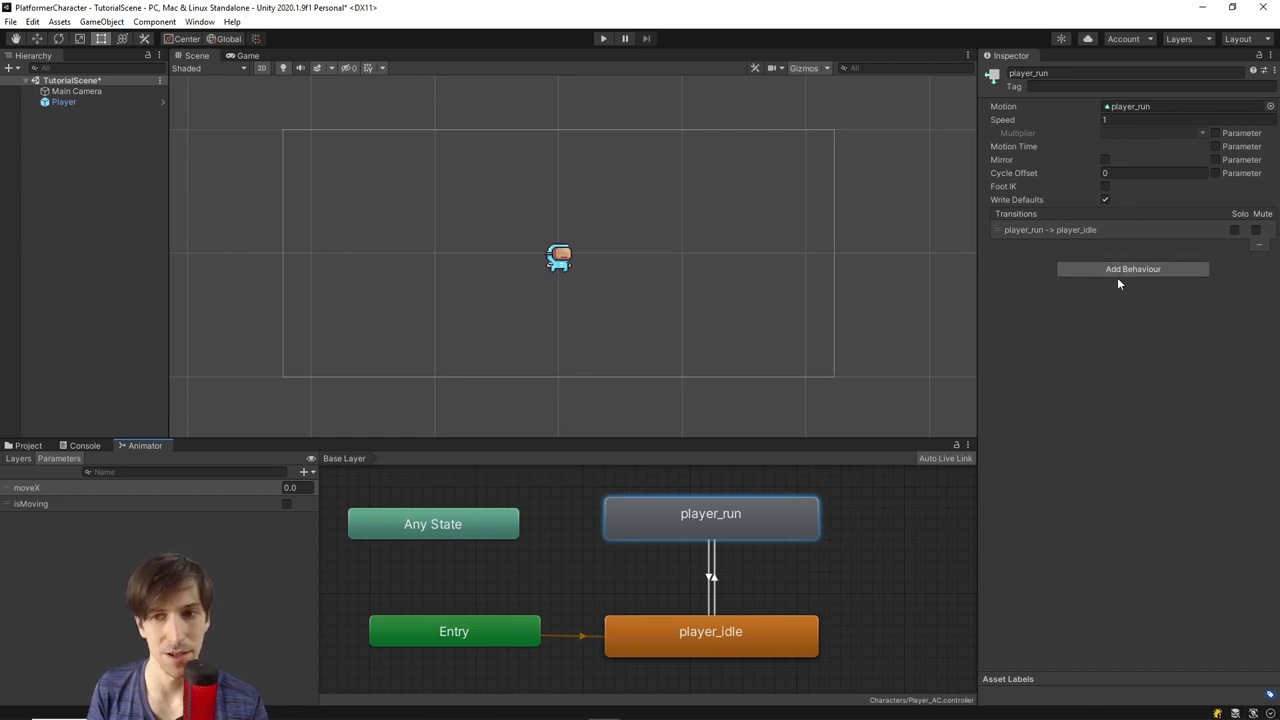
{"action": "left_click", "coordinate": [26, 446]}
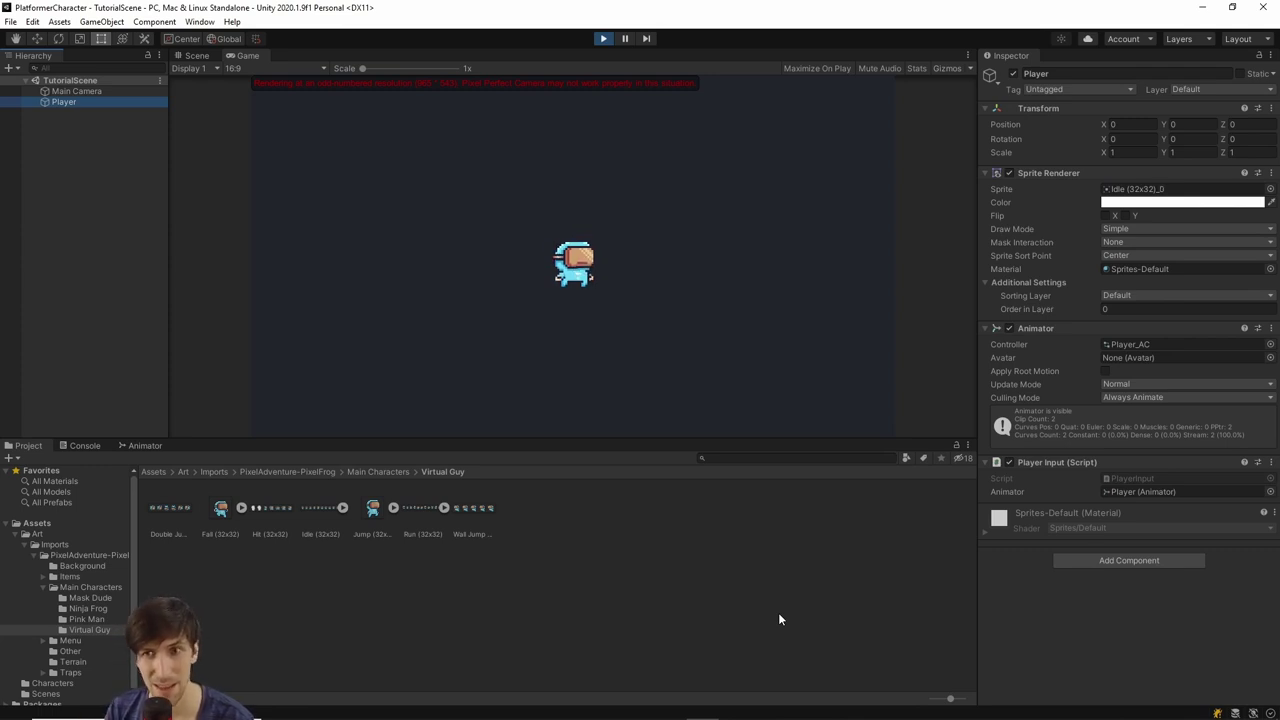
Stop Play mode, select the Terrain (16x16) texture in the Terrain folder, and enlarge its preview
{"action": "left_click", "coordinate": [604, 38]}
{"action": "left_click", "coordinate": [75, 662]}
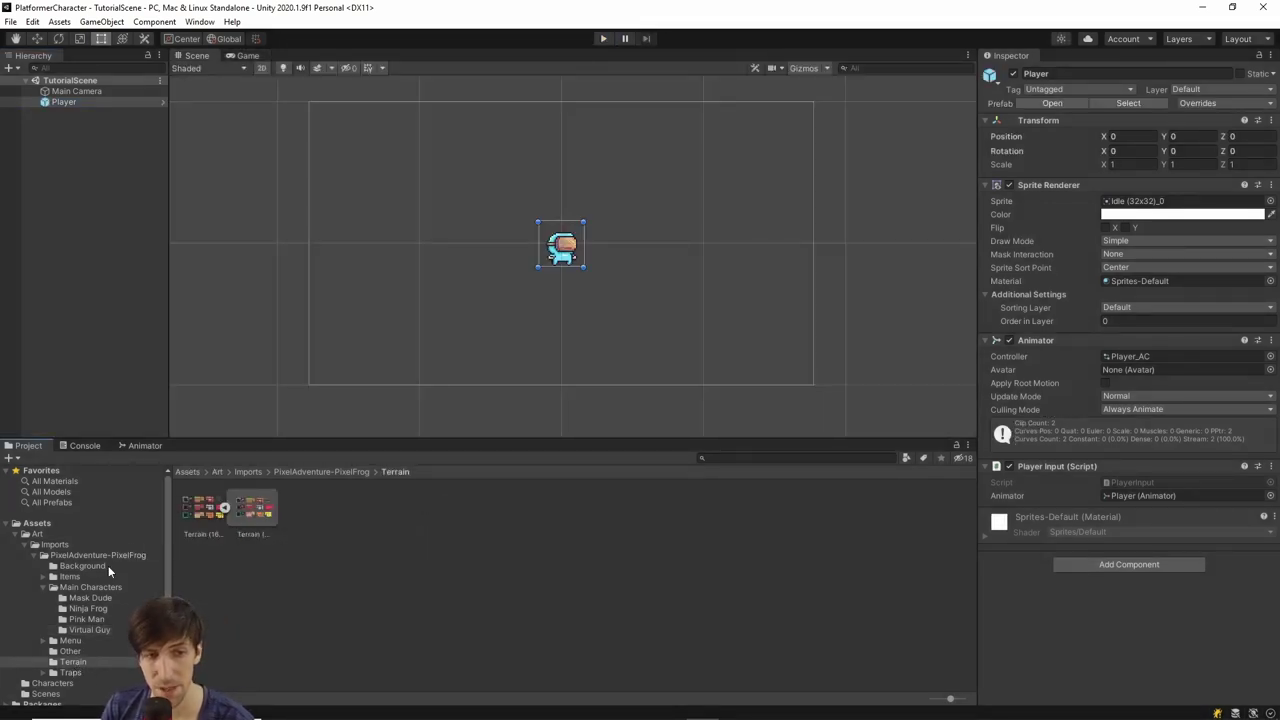
{"action": "left_click", "coordinate": [196, 533]}
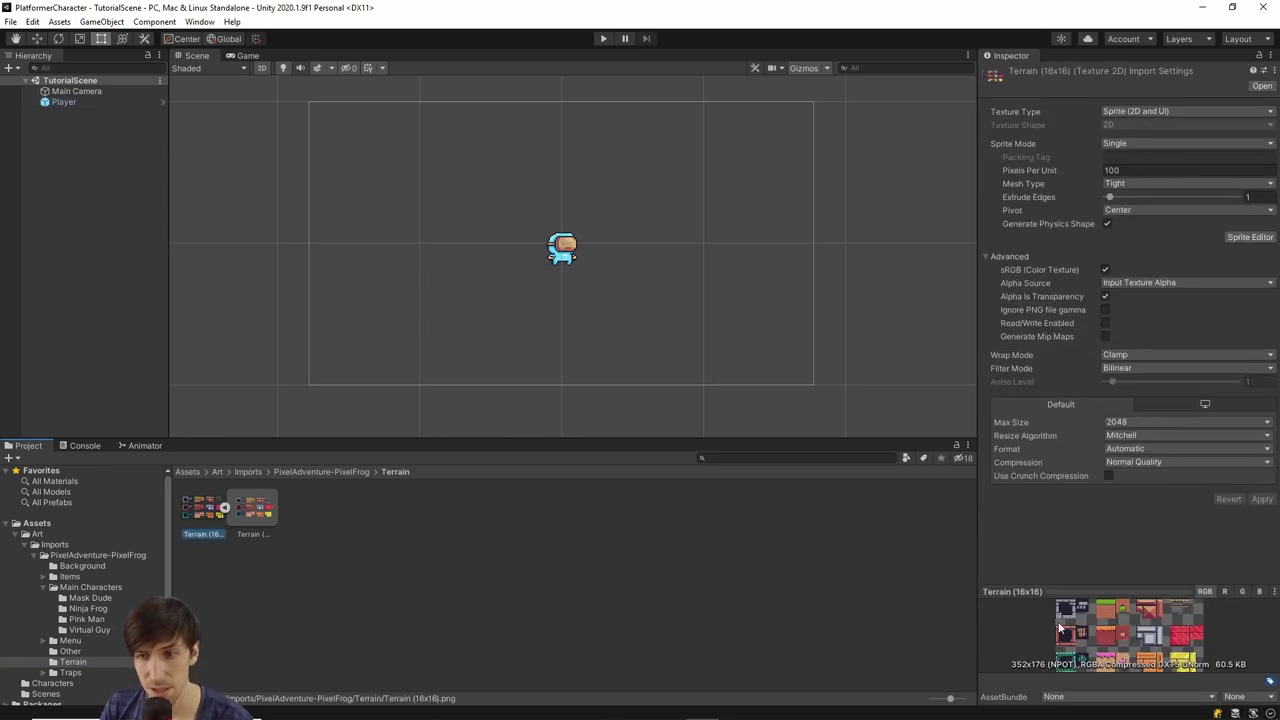
{"action": "left_click_drag", "start_coordinate": [1093, 580], "coordinate": [1099, 512]}
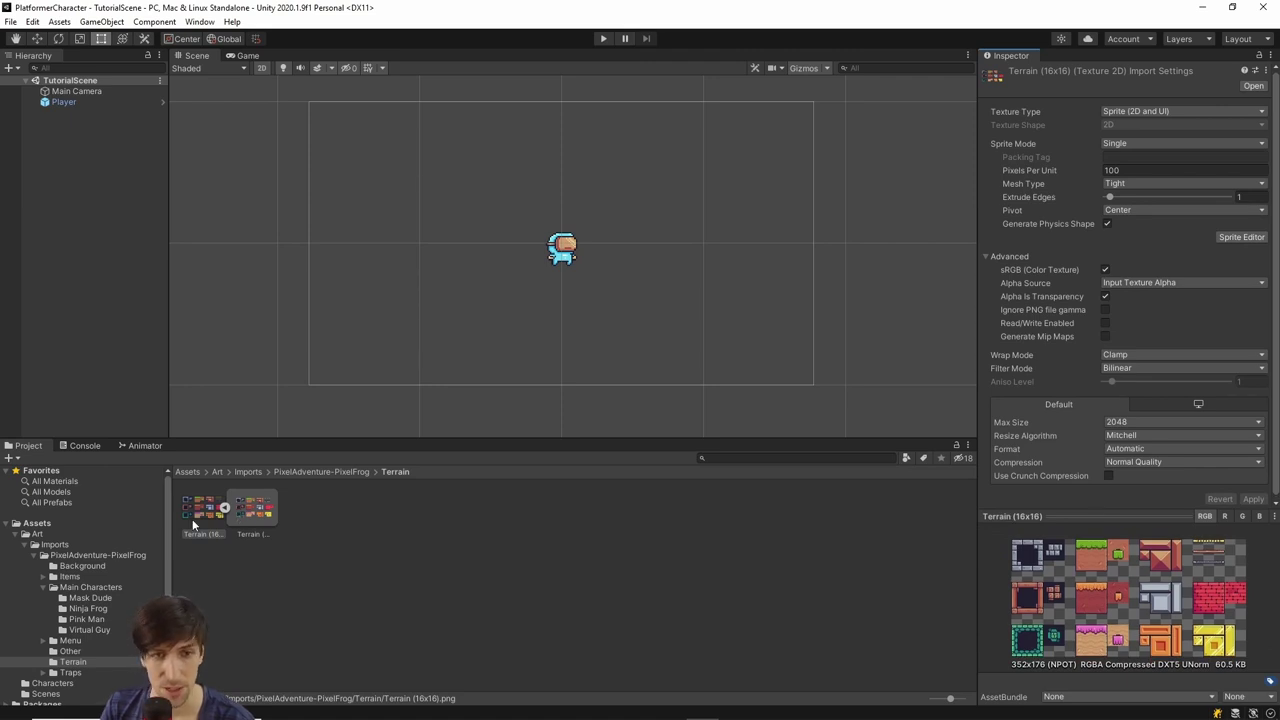
Set the Terrain (16x16) texture's Sprite Mode to Multiple, Filter Mode to Point (no filter), and Compression to None
{"action": "left_click", "coordinate": [1124, 143]}
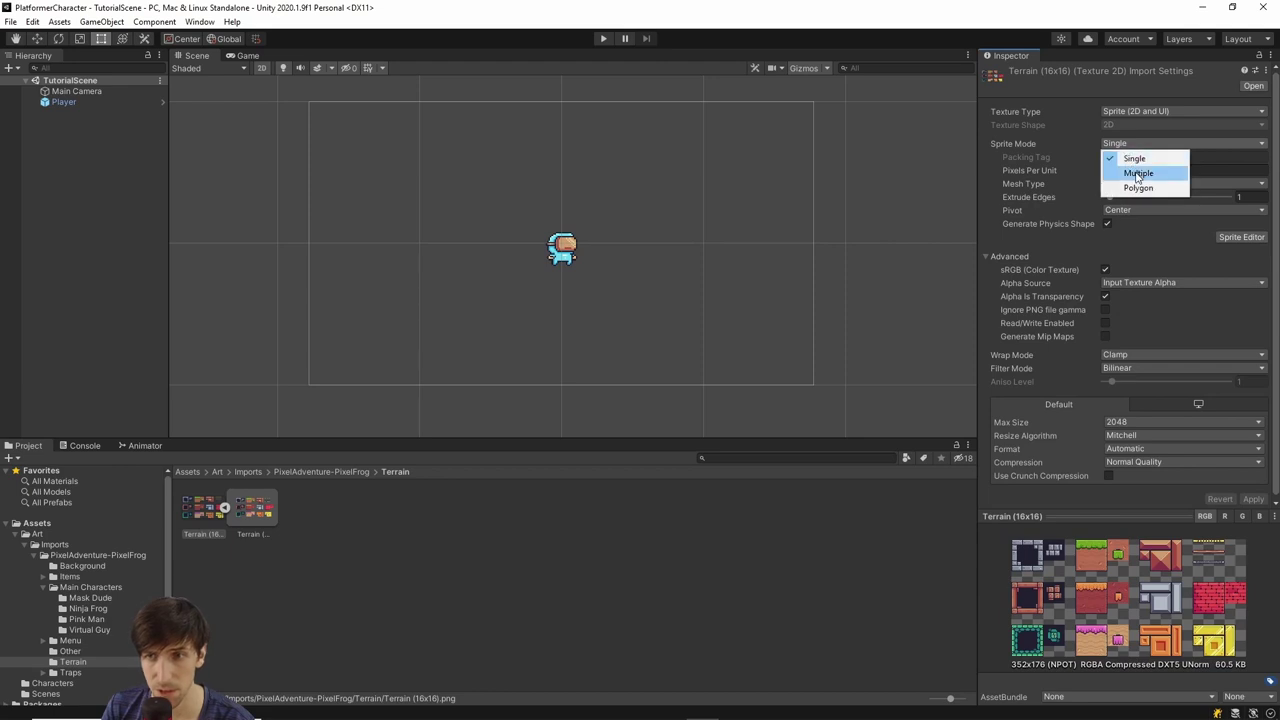
{"action": "left_click", "coordinate": [1137, 174]}
{"action": "left_click", "coordinate": [1118, 356]}
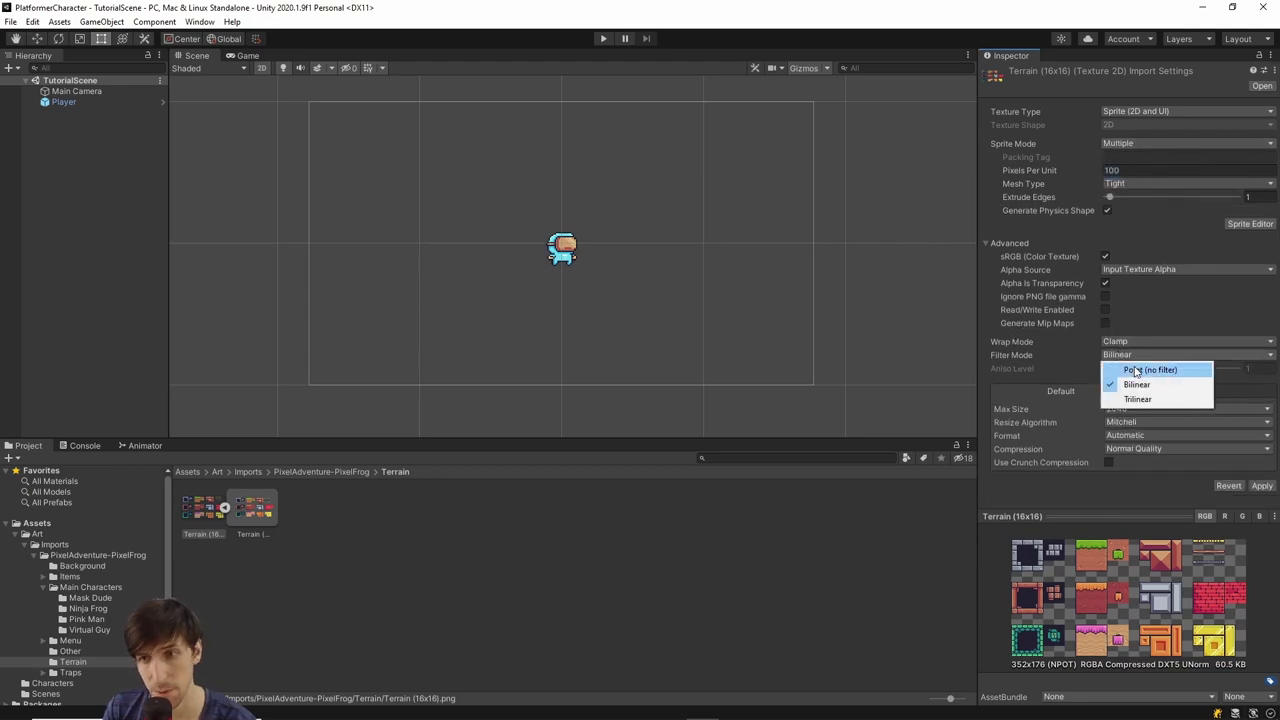
{"action": "left_click", "coordinate": [1136, 371]}
{"action": "left_click", "coordinate": [1159, 446]}
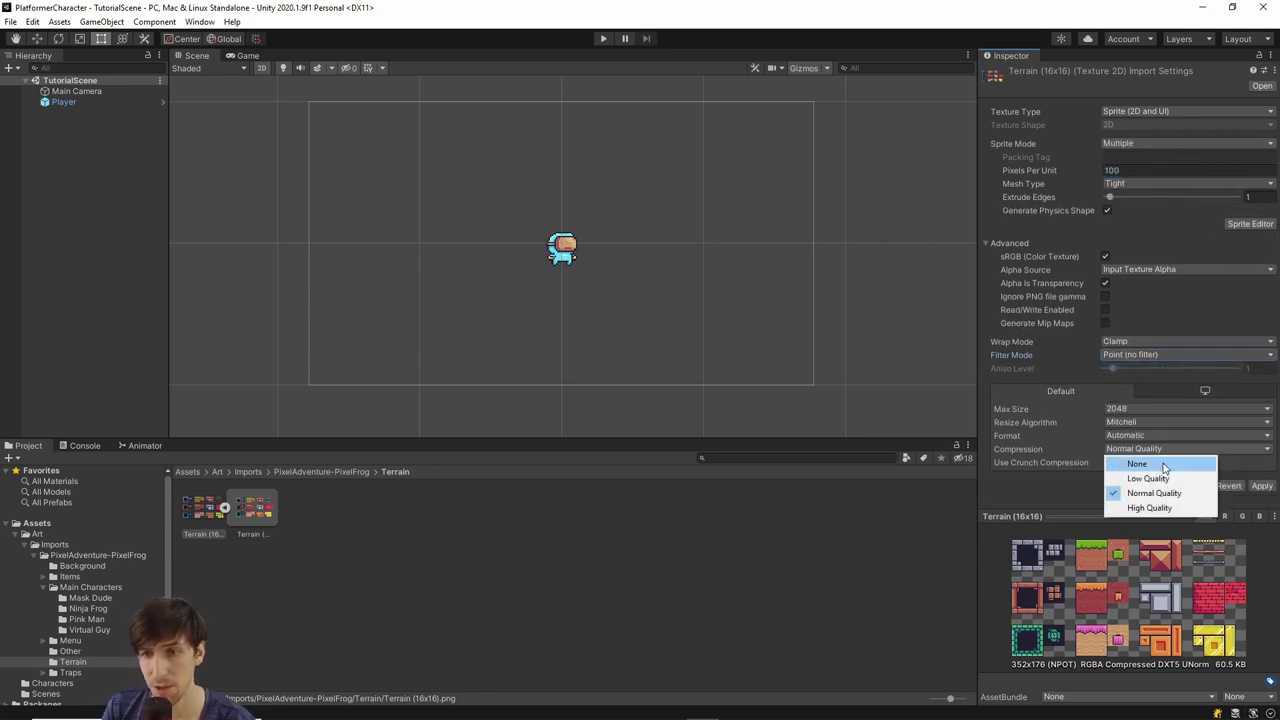
{"action": "left_click", "coordinate": [1164, 466]}
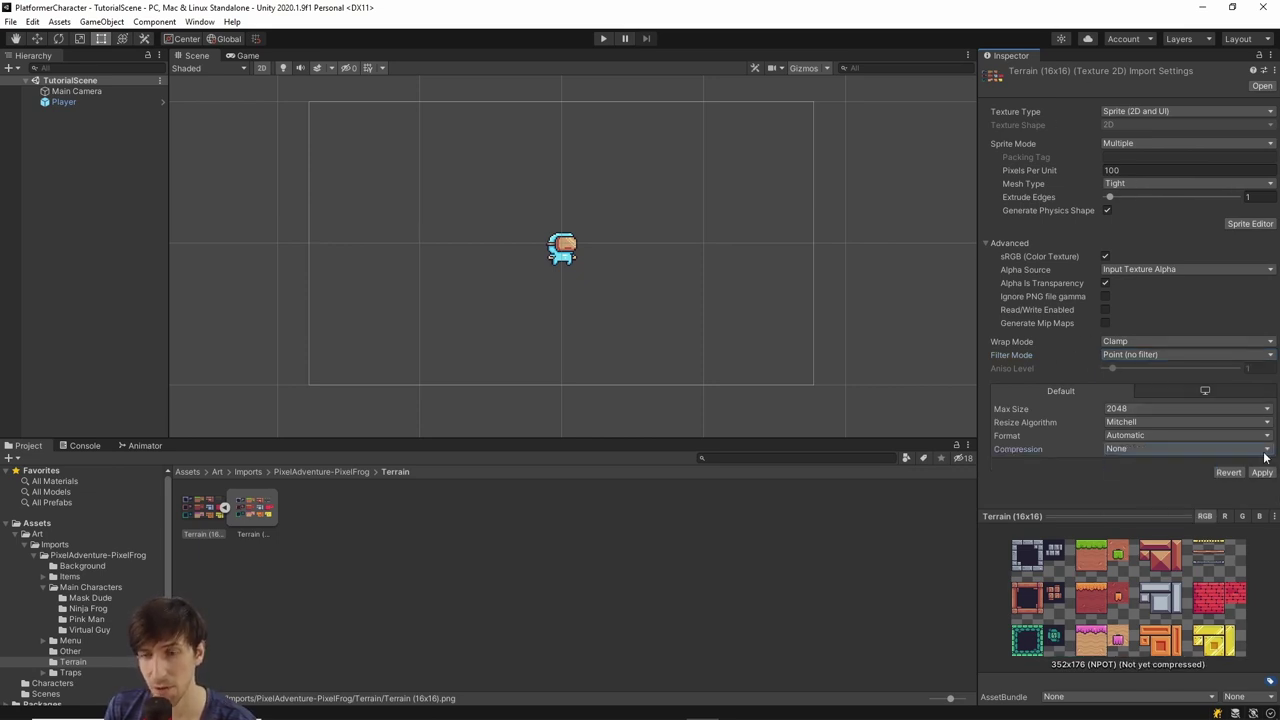
Open the terrain texture in the Sprite Editor and choose Grid By Cell Size as the slicing type
{"action": "left_click", "coordinate": [1246, 225]}
{"action": "left_click_drag", "start_coordinate": [374, 170], "coordinate": [604, 128]}
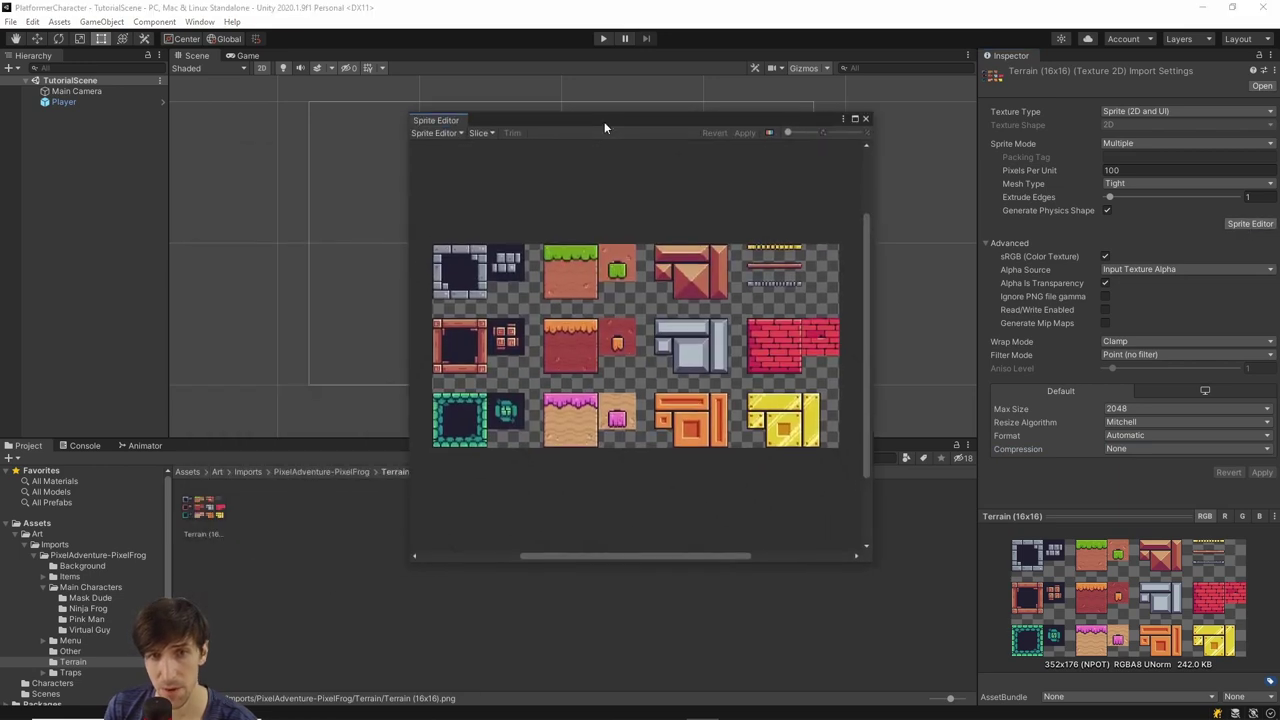
{"action": "left_click", "coordinate": [480, 133]}
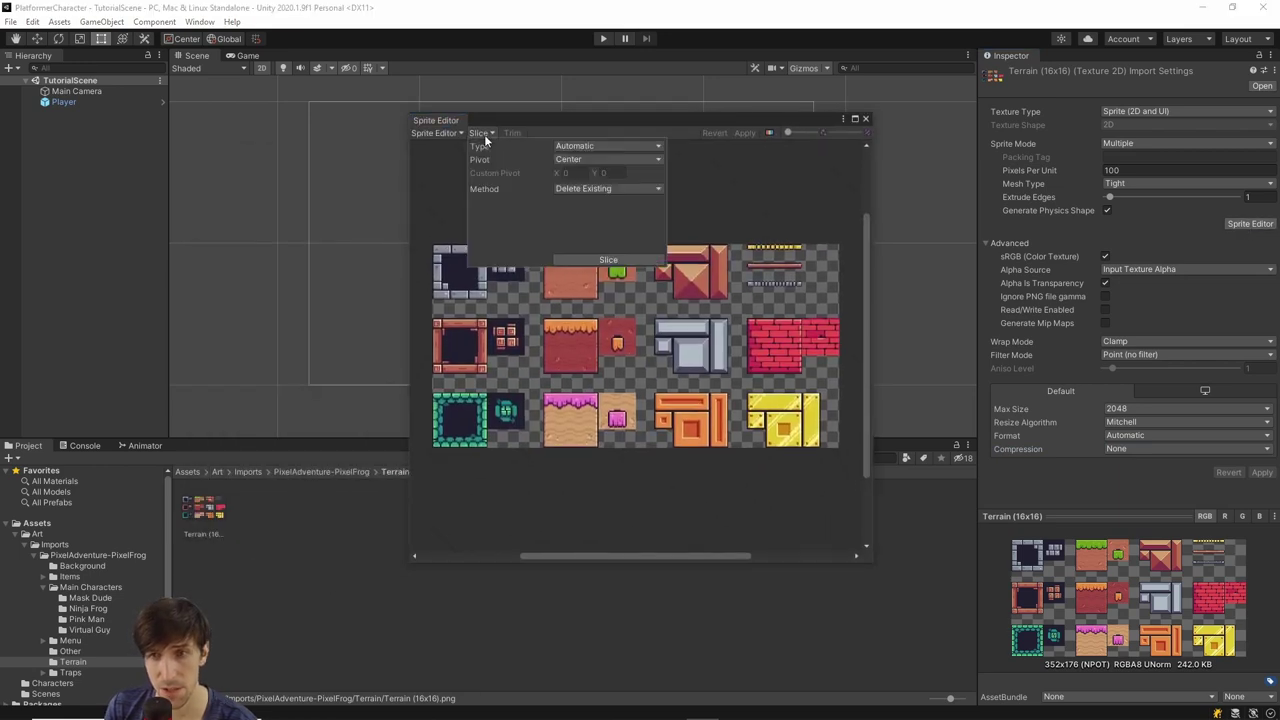
{"action": "left_click", "coordinate": [570, 147]}
{"action": "left_click", "coordinate": [600, 175]}
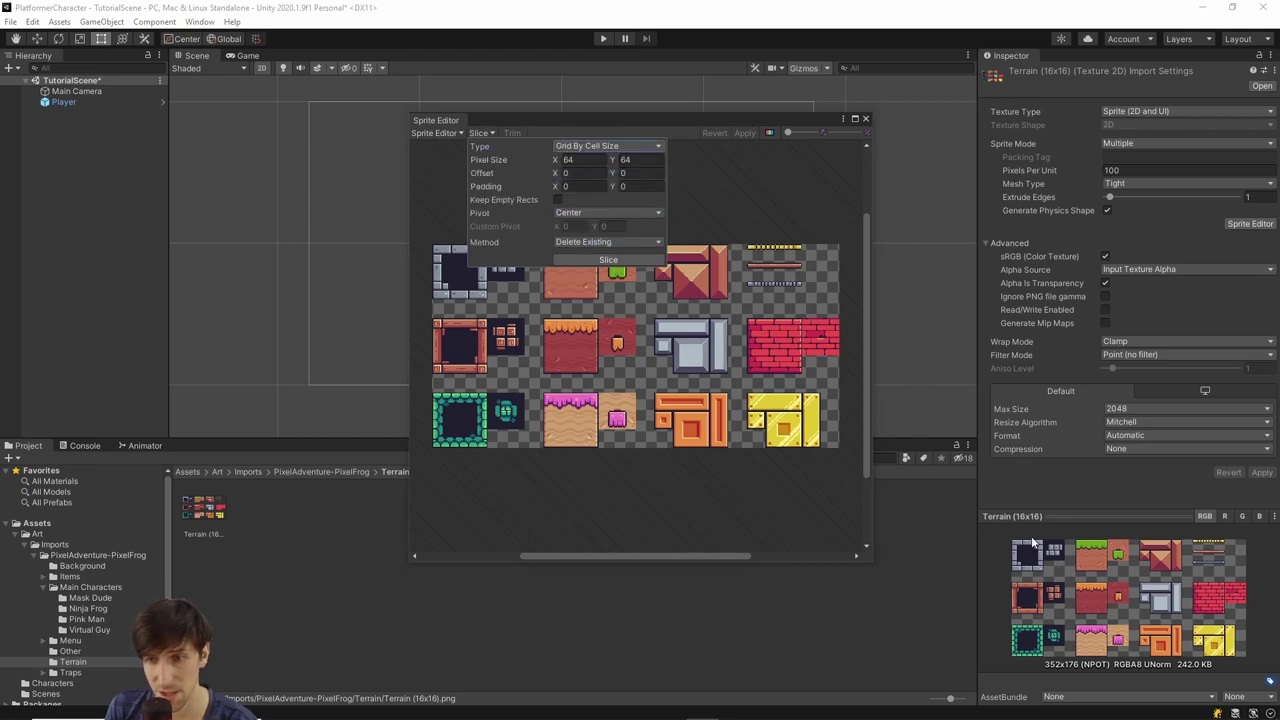
Set the slice pixel size to 16 by 16 and slice the terrain tileset
{"action": "left_click", "coordinate": [212, 537]}
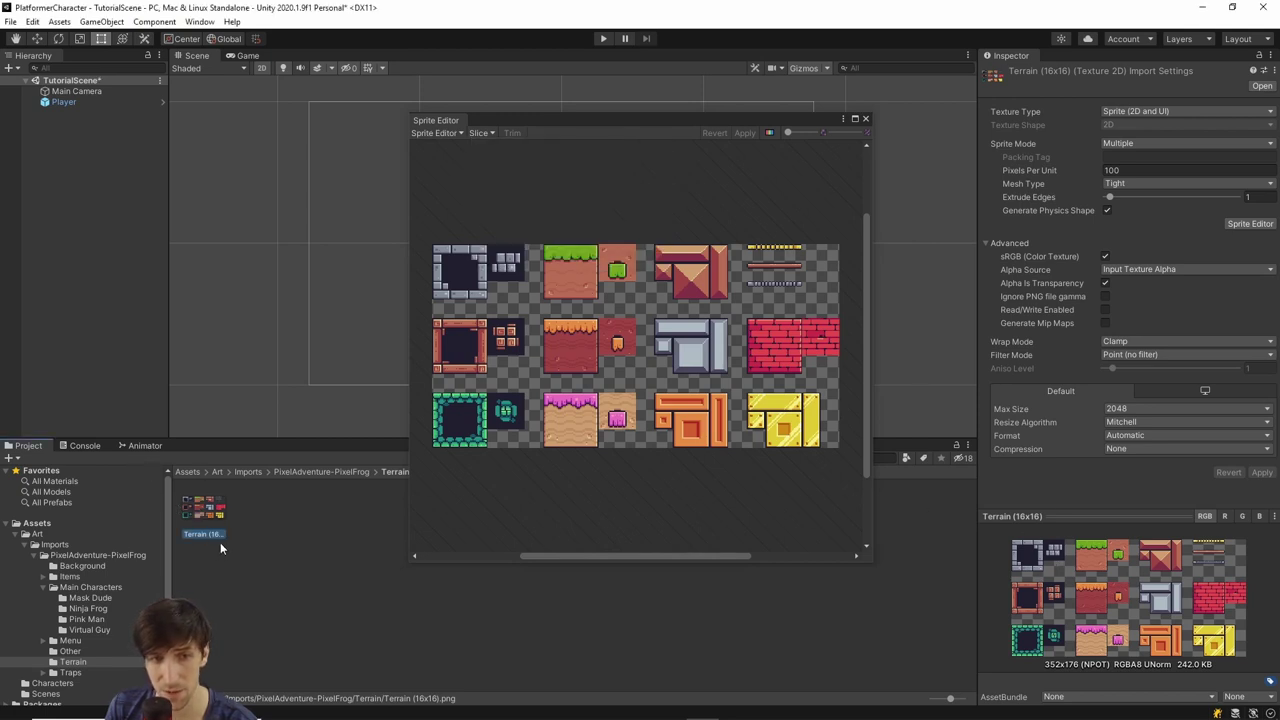
{"action": "left_click", "coordinate": [489, 134]}
{"action": "left_click", "coordinate": [568, 160]}
{"action": "type", "text": "16"}
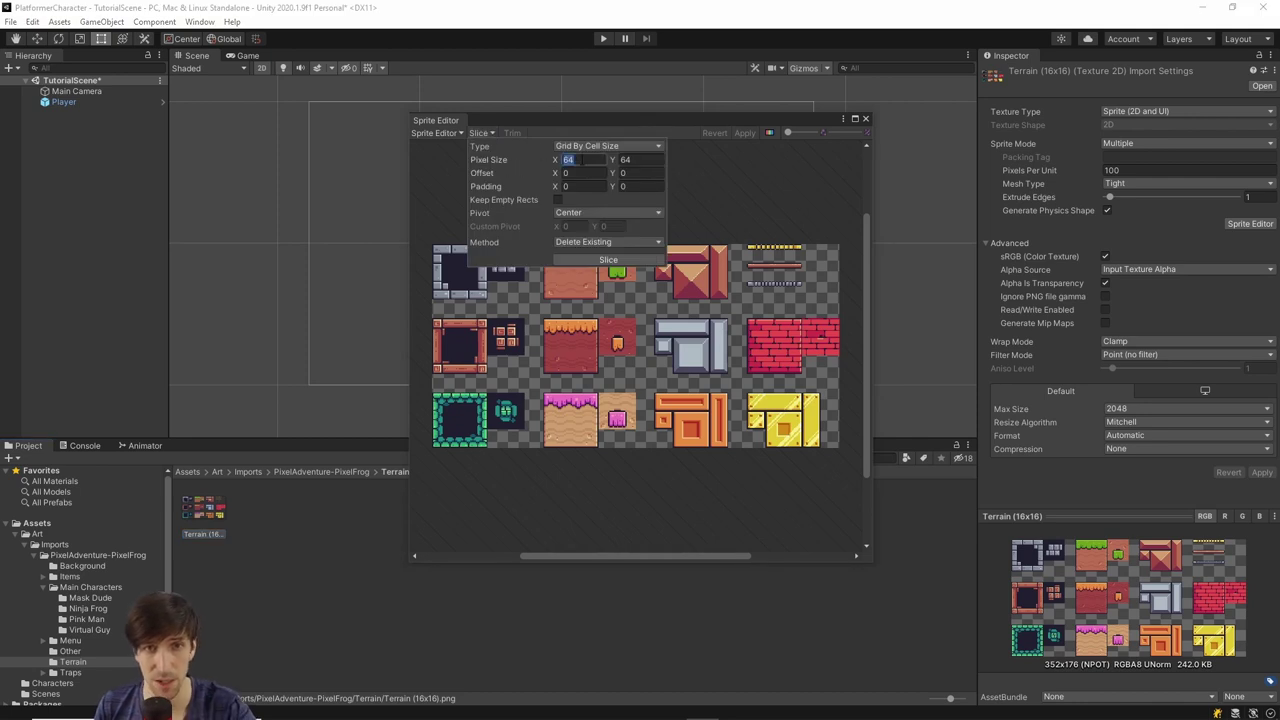
{"action": "key", "text": "Tab"}
{"action": "type", "text": "16"}
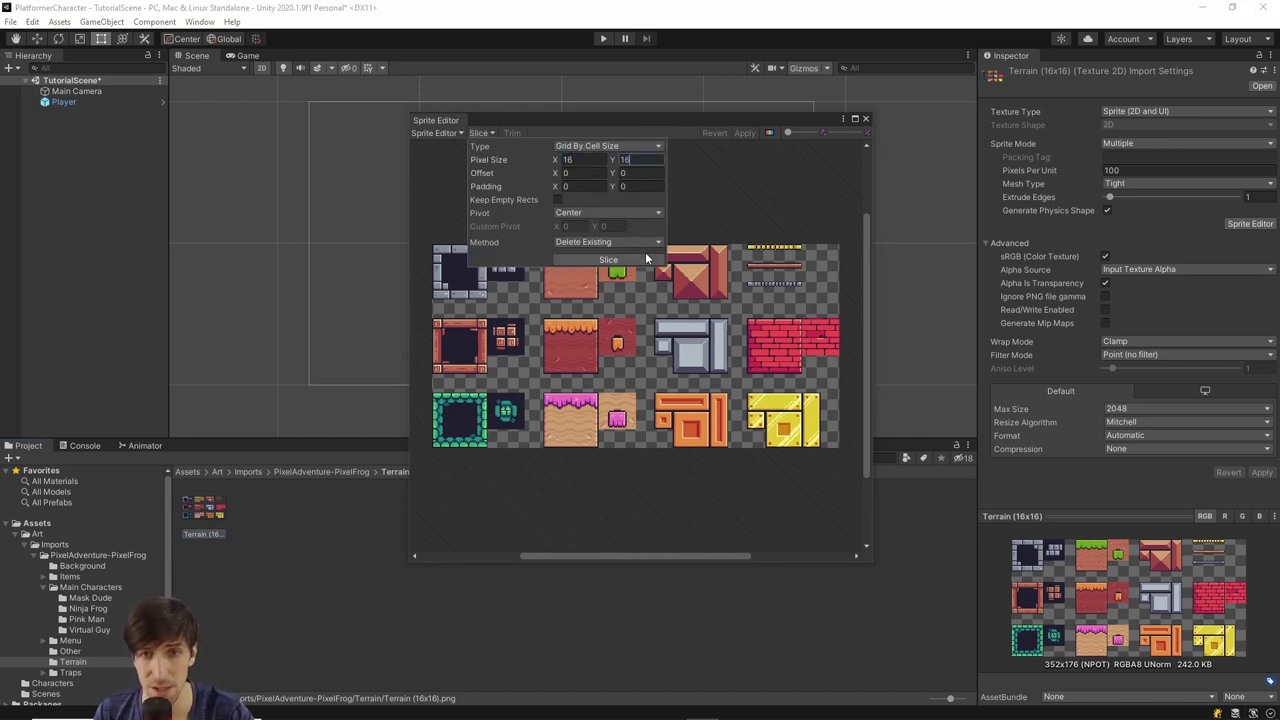
{"action": "left_click", "coordinate": [646, 257]}
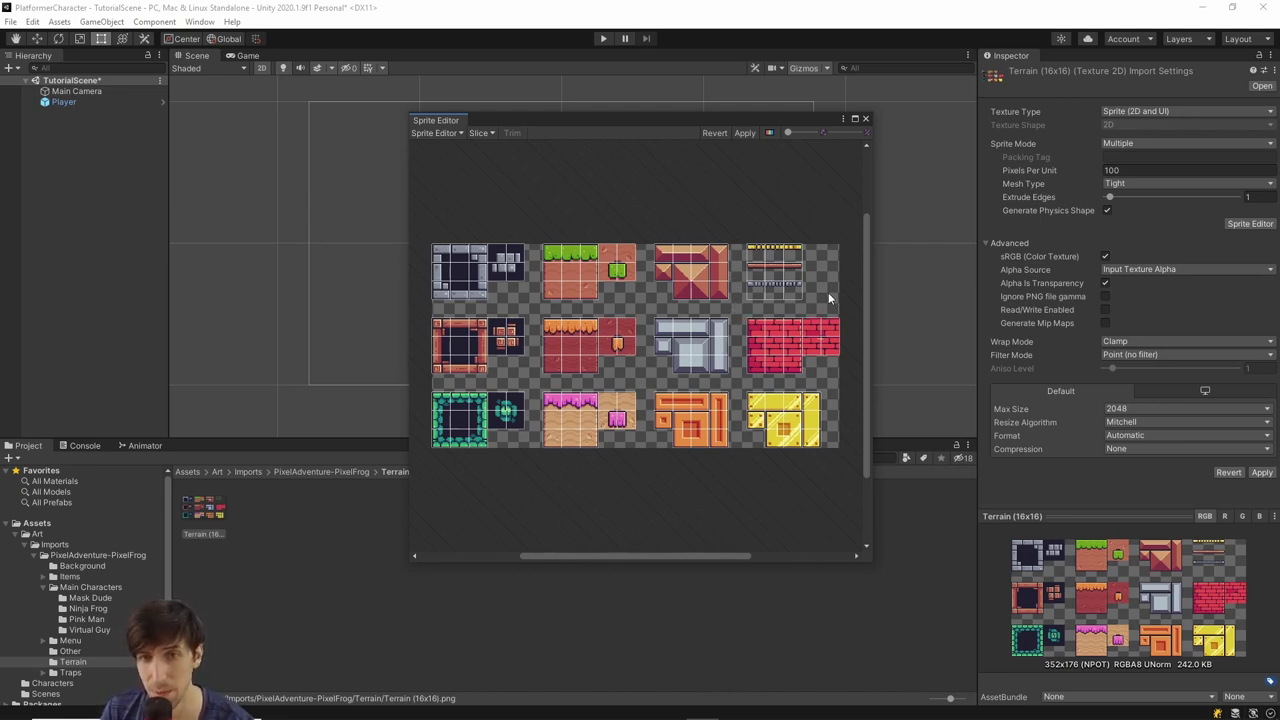
Apply the slices, close the Sprite Editor, and look through the individual terrain sprites in the Terrain folder
{"action": "left_click", "coordinate": [745, 133]}
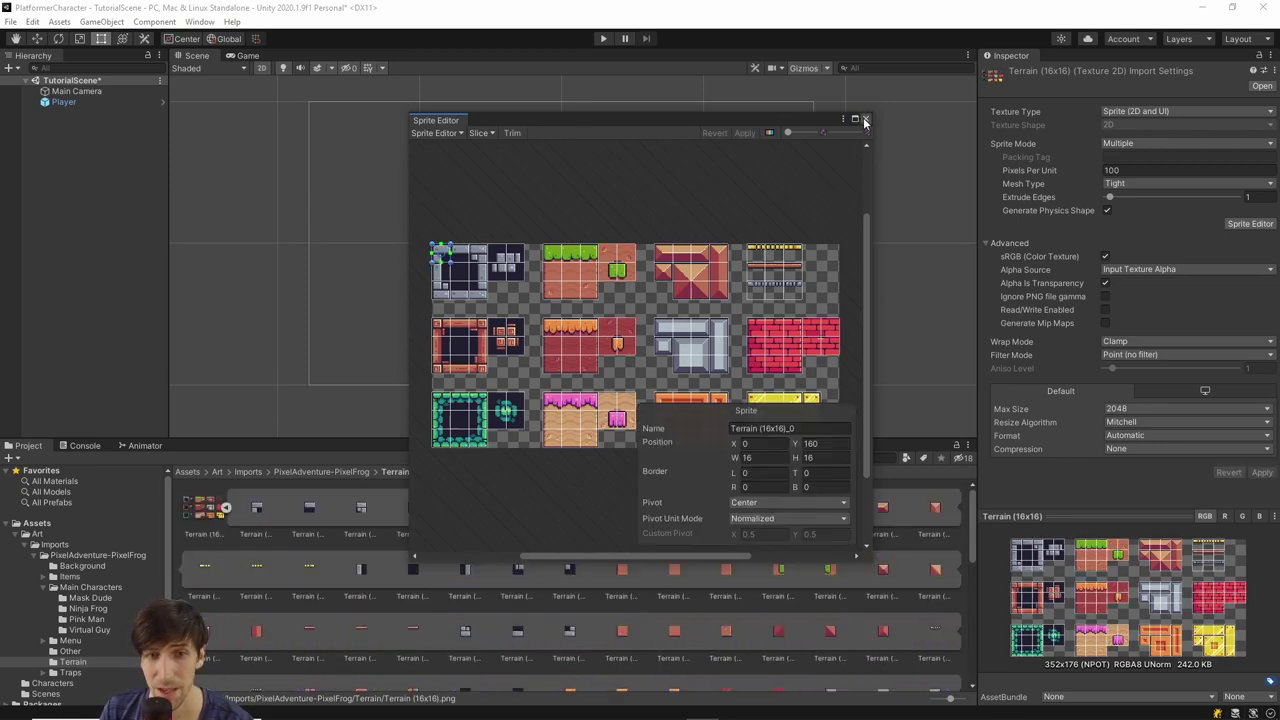
{"action": "left_click", "coordinate": [865, 118]}
{"action": "scroll", "coordinate": [292, 538], "scroll_direction": "down", "scroll_amount": 5}
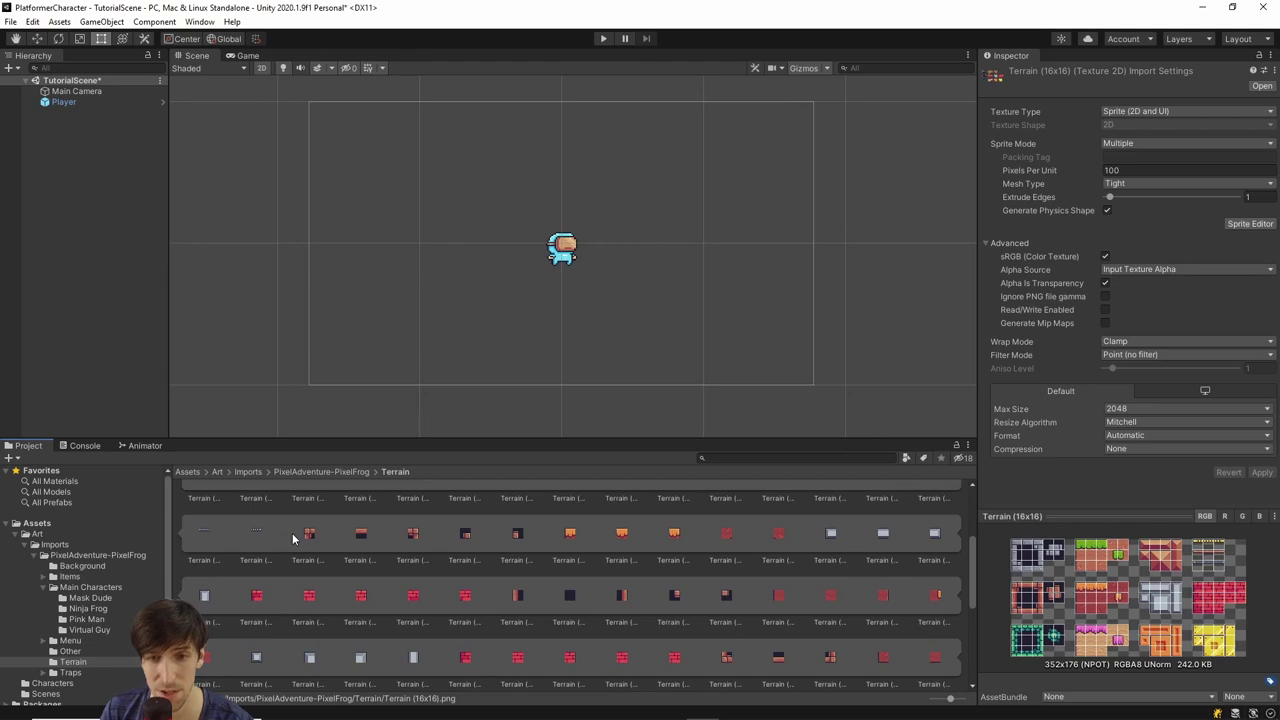
{"action": "scroll", "coordinate": [292, 538], "scroll_direction": "down", "scroll_amount": 3}
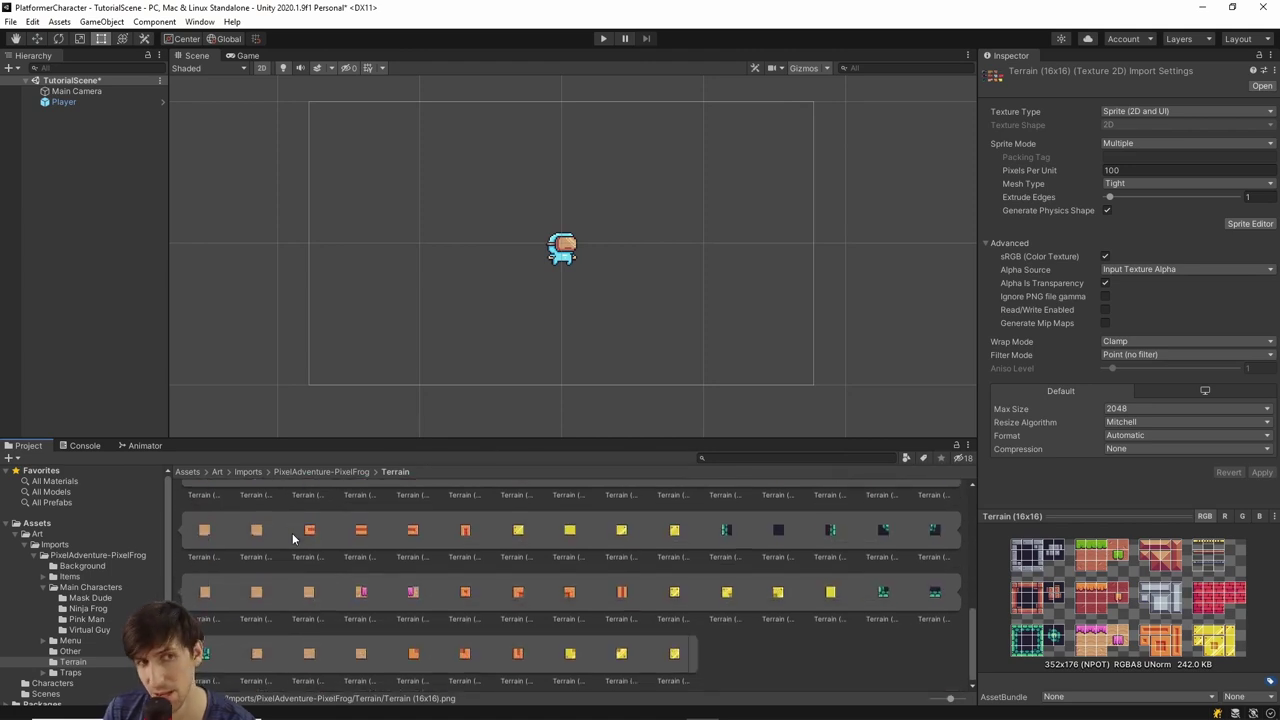
Add a rectangular Tilemap with its parent Grid to TutorialScene
{"action": "scroll", "coordinate": [292, 533], "scroll_direction": "up", "scroll_amount": 8}
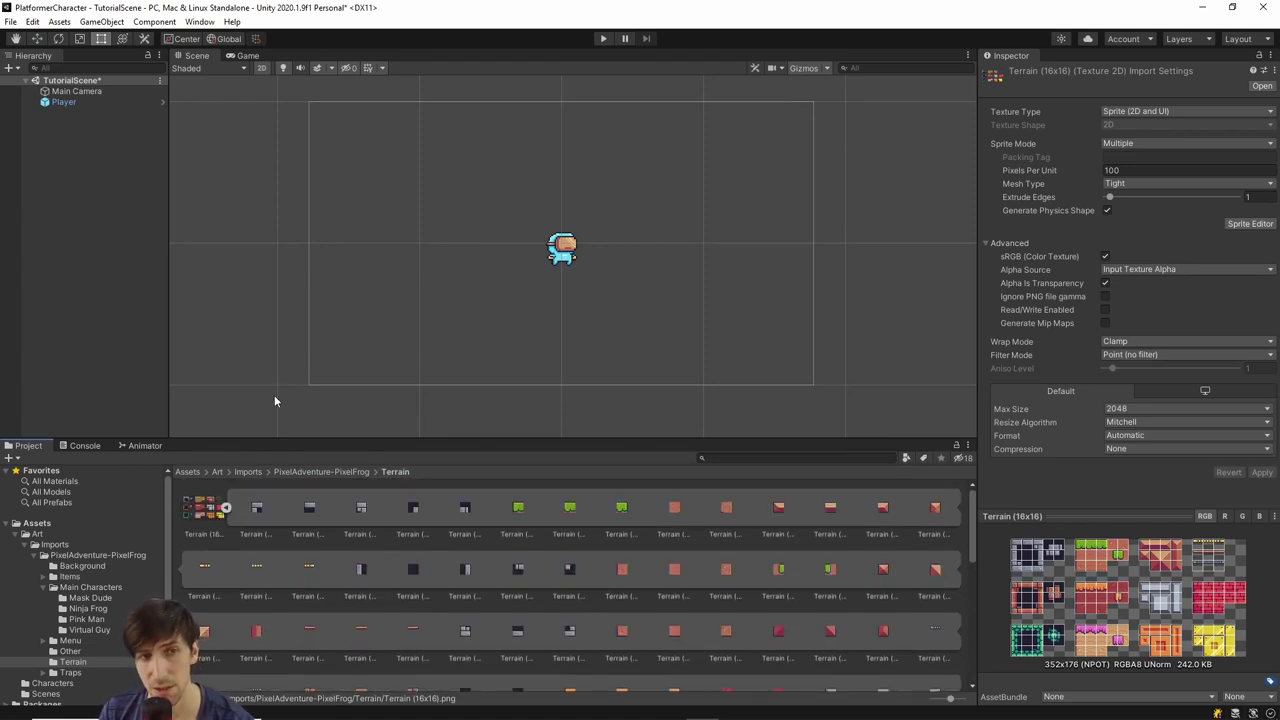
{"action": "right_click", "coordinate": [87, 144]}
{"action": "mouse_move", "coordinate": [127, 316]}
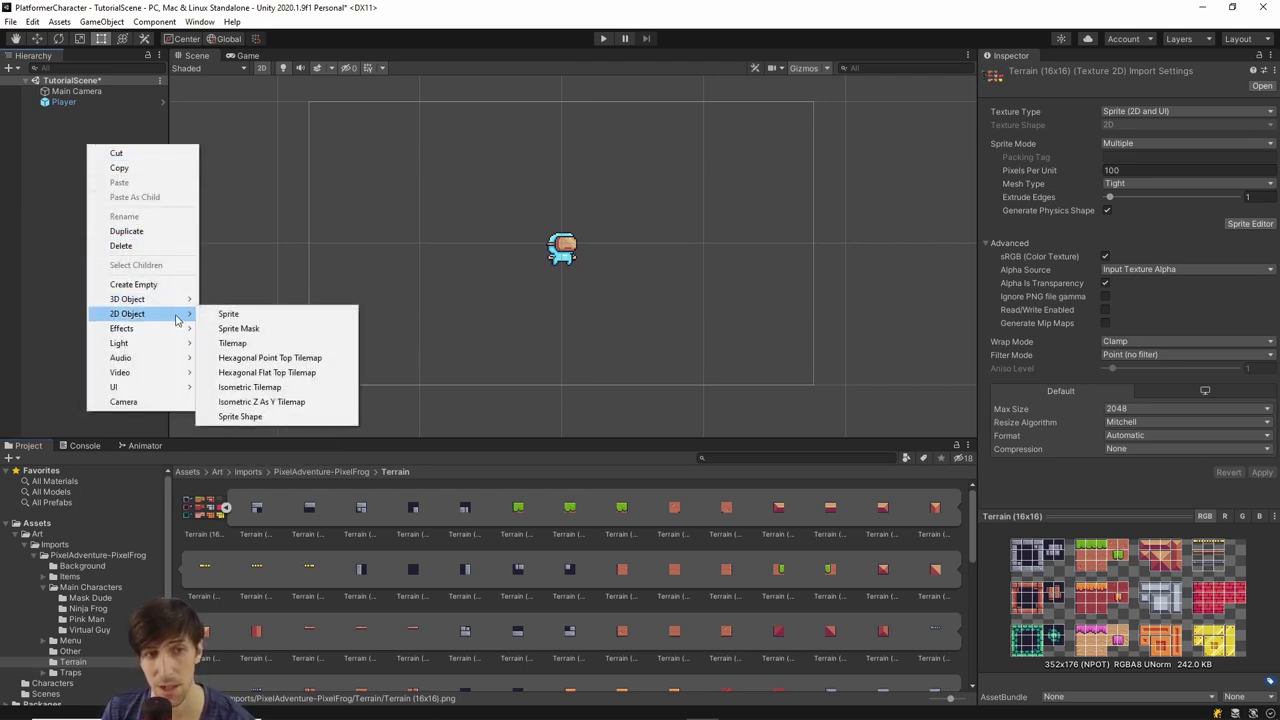
{"action": "left_click", "coordinate": [258, 345]}
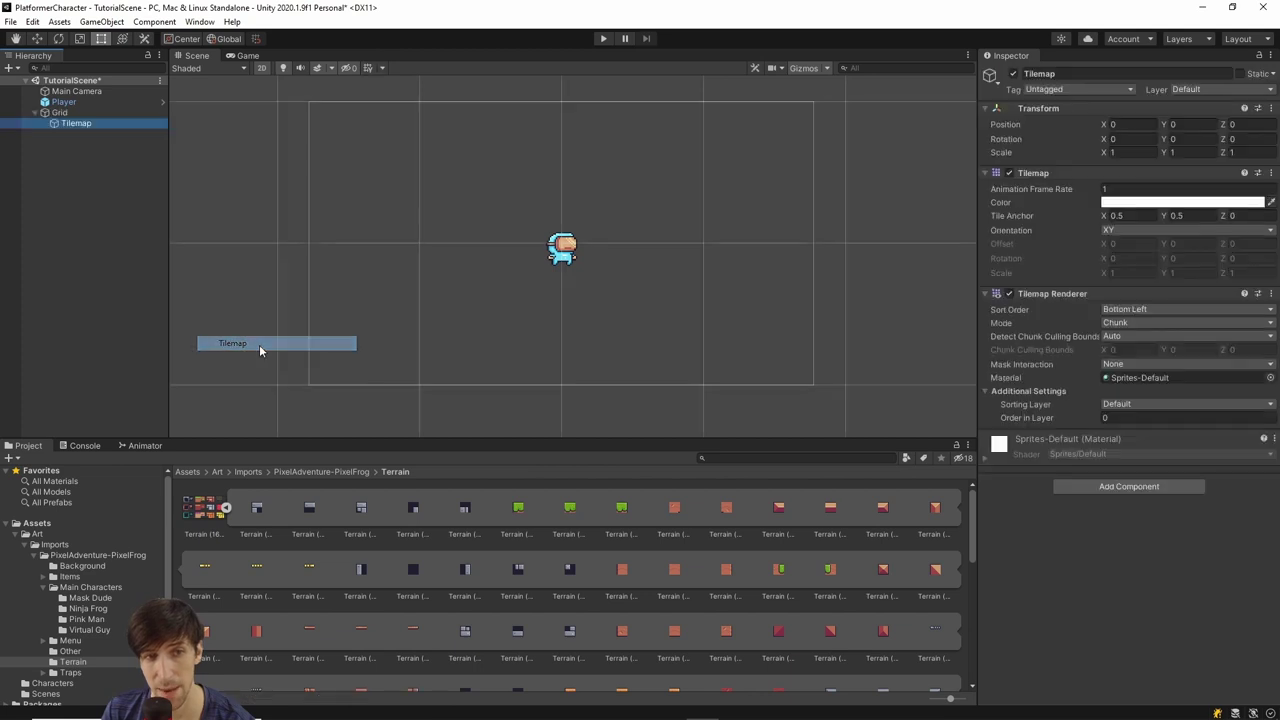
Frame the Grid object in the scene and examine its cell size relative to the player character
{"action": "left_click", "coordinate": [59, 112]}
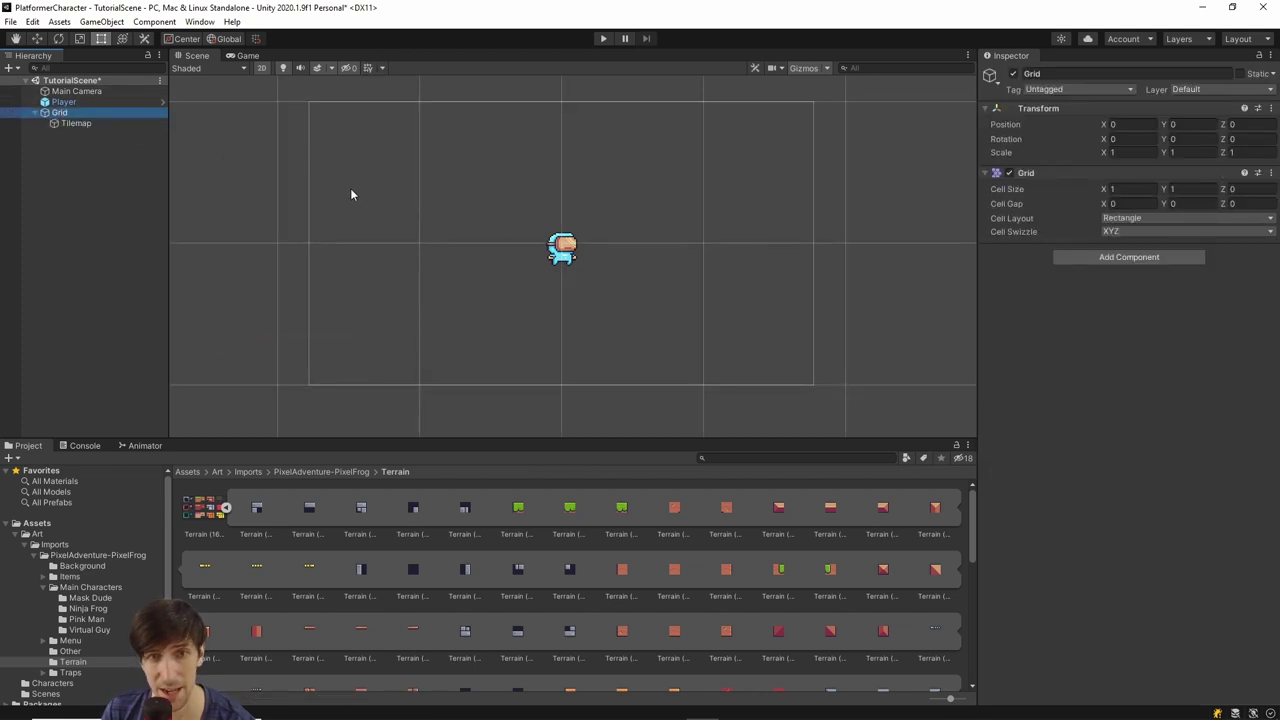
{"action": "double_click", "coordinate": [99, 112]}
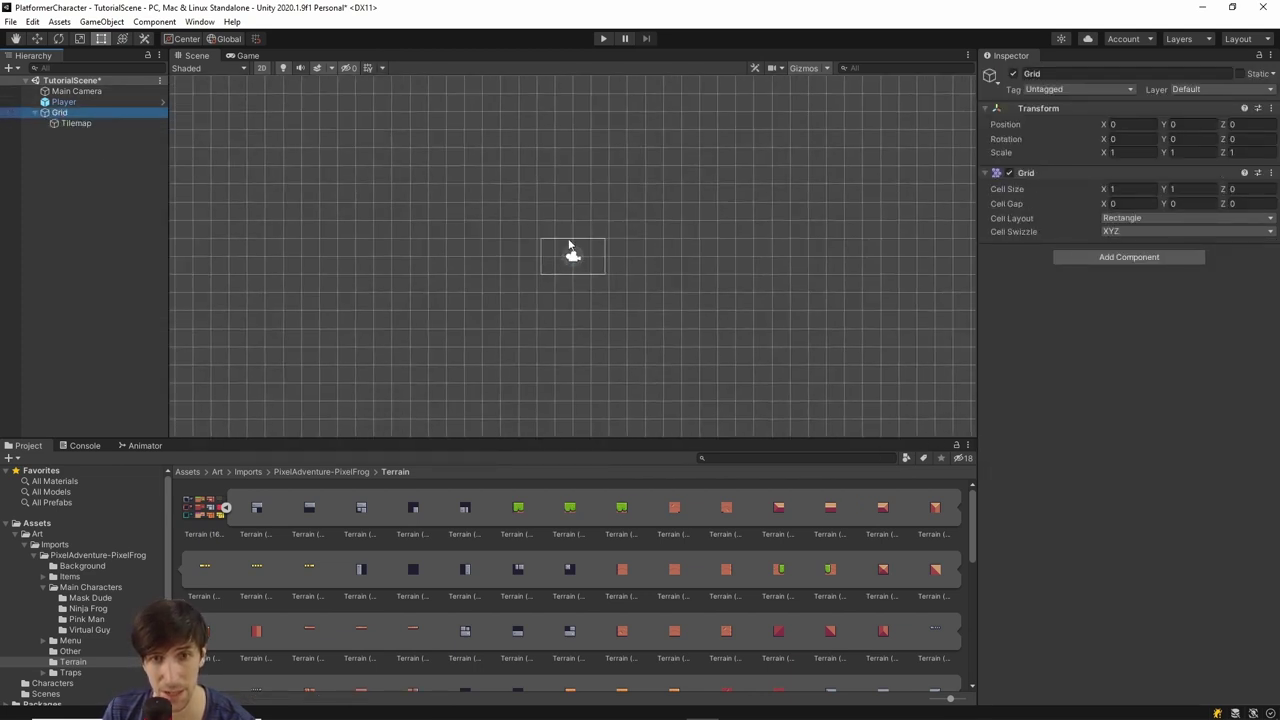
{"action": "left_click", "coordinate": [98, 103]}
{"action": "left_click_drag", "start_coordinate": [98, 112], "coordinate": [70, 107]}
{"action": "left_click", "coordinate": [70, 107]}
{"action": "left_click", "coordinate": [77, 113]}
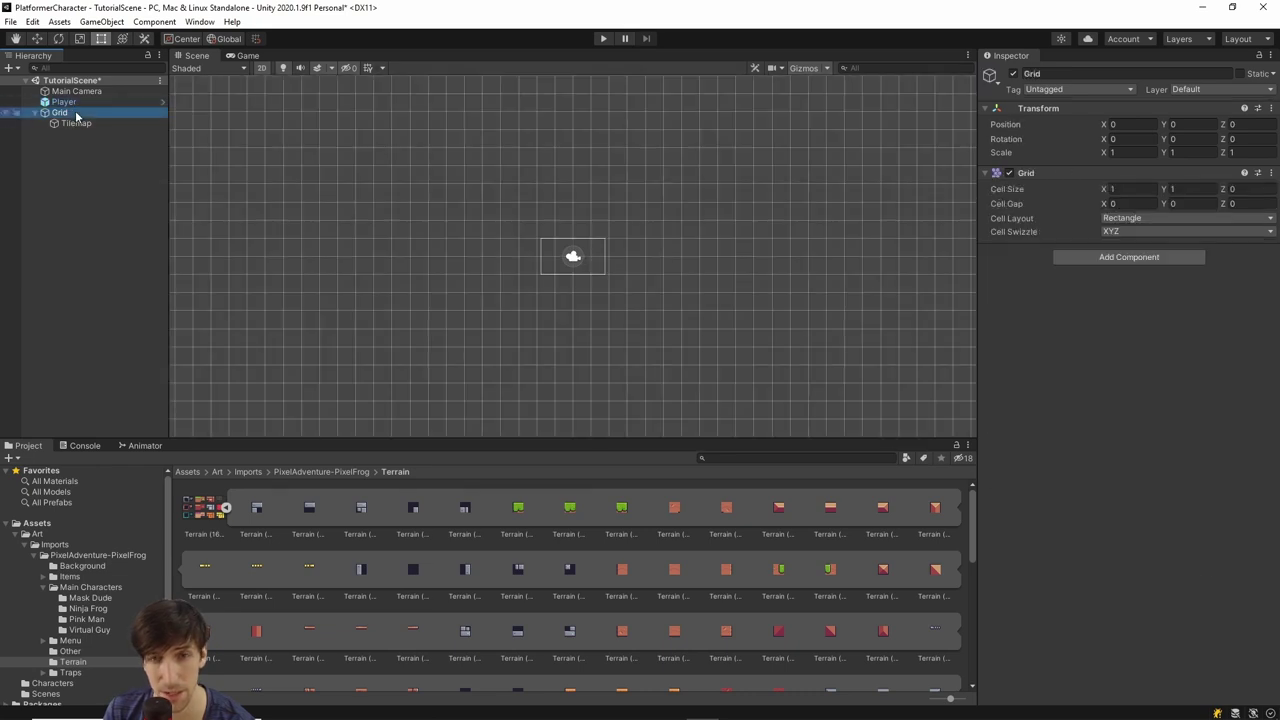
{"action": "scroll", "coordinate": [560, 260], "scroll_direction": "up", "scroll_amount": 5}
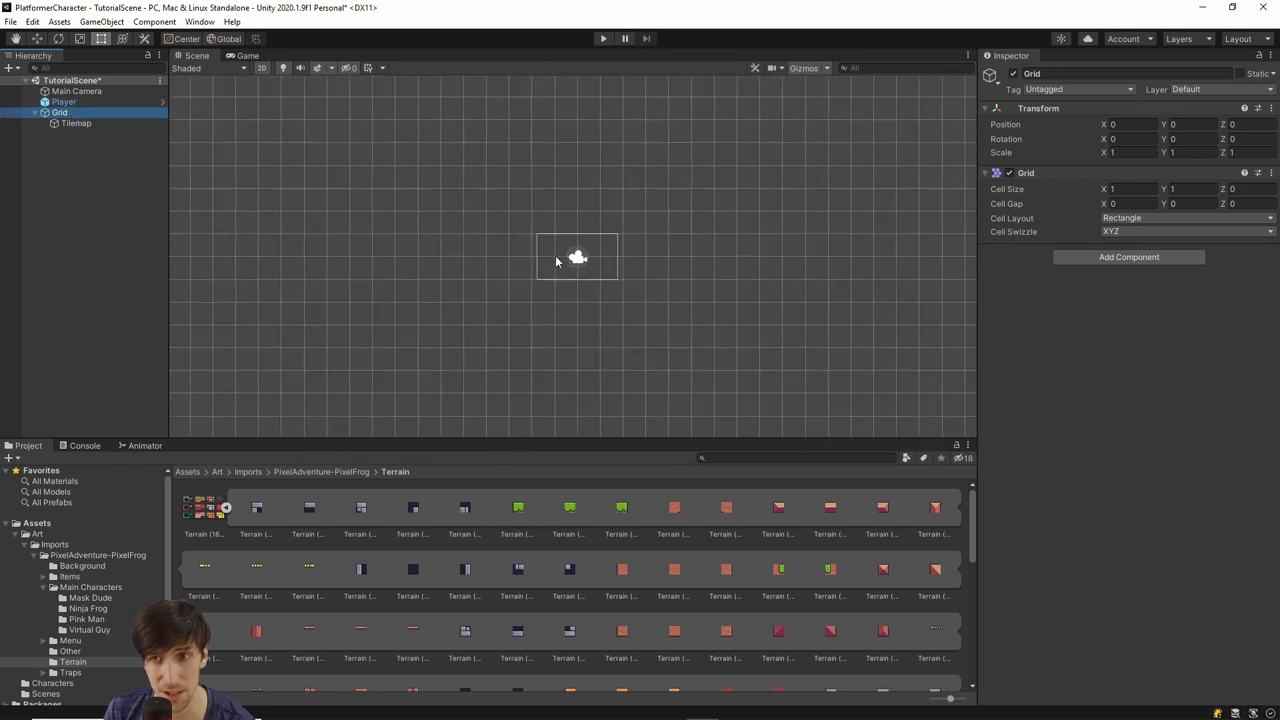
{"action": "scroll", "coordinate": [477, 254], "scroll_direction": "up", "scroll_amount": 3}
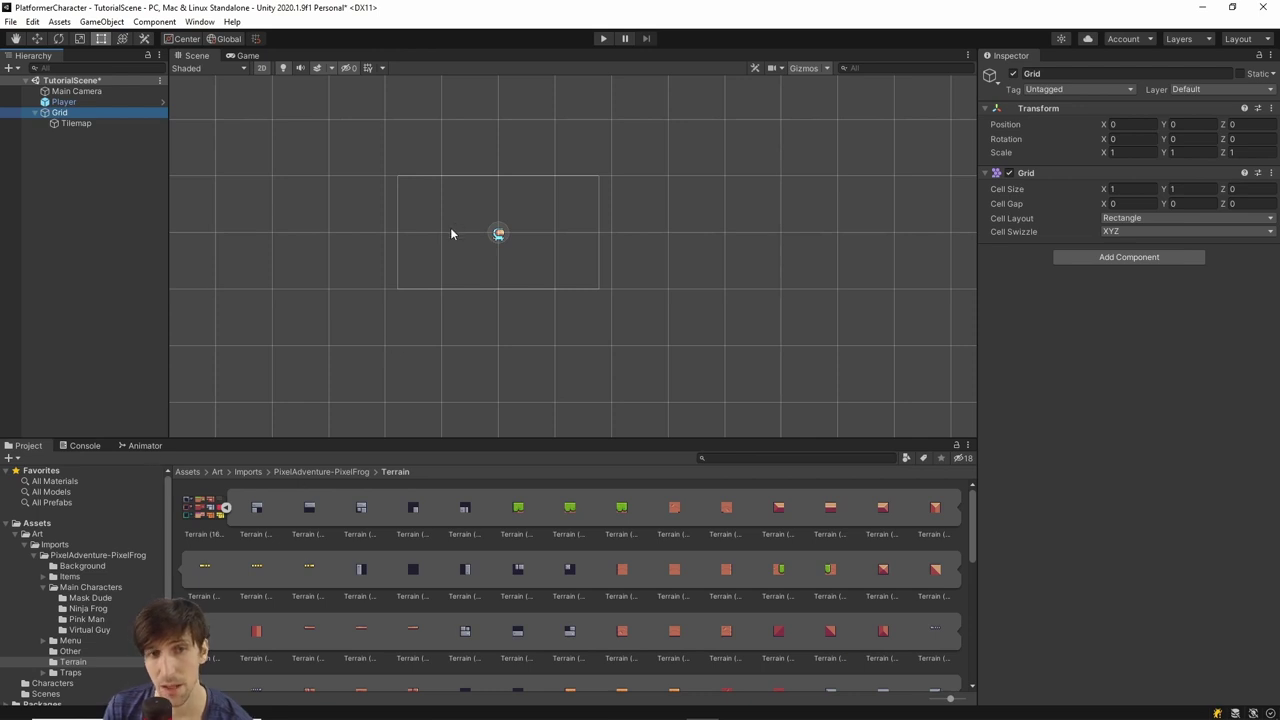
Check the Pixels Per Unit setting of the Terrain (16x16) texture and Virtual Guy's Fall (32x32) sprite
{"action": "left_click", "coordinate": [190, 508]}
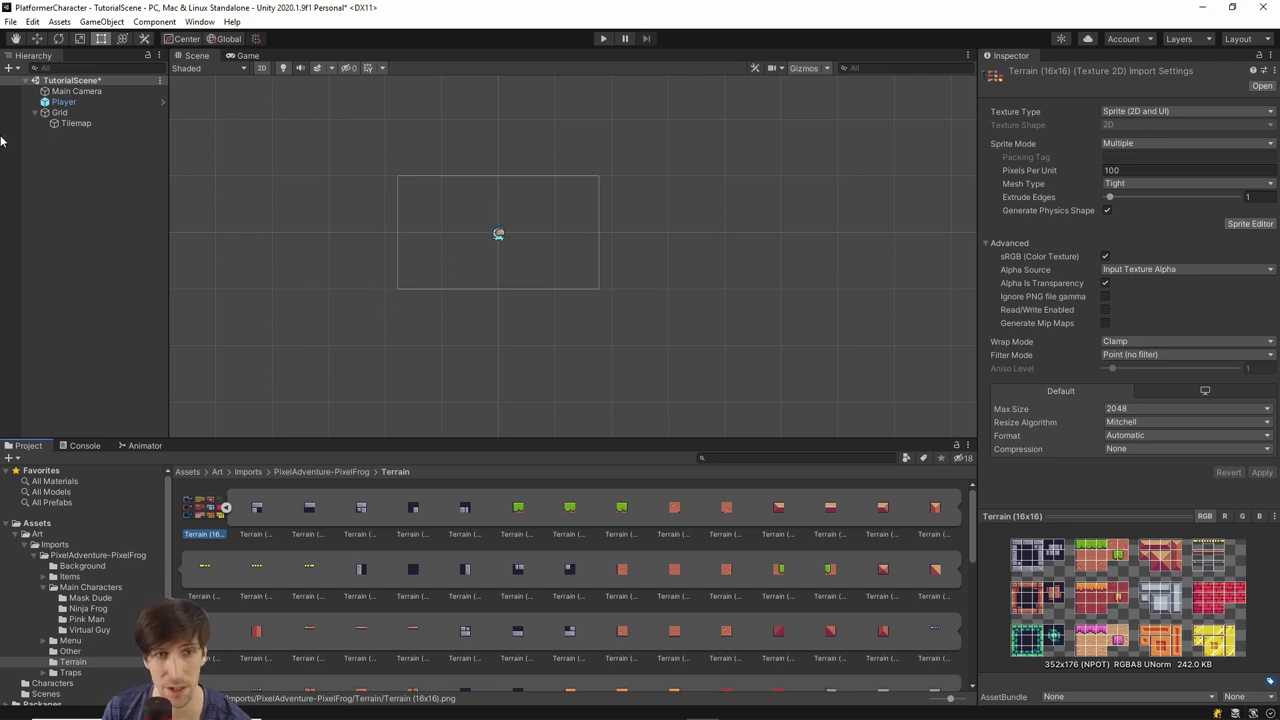
{"action": "left_click", "coordinate": [59, 112]}
{"action": "left_click", "coordinate": [89, 630]}
{"action": "left_click", "coordinate": [265, 534]}
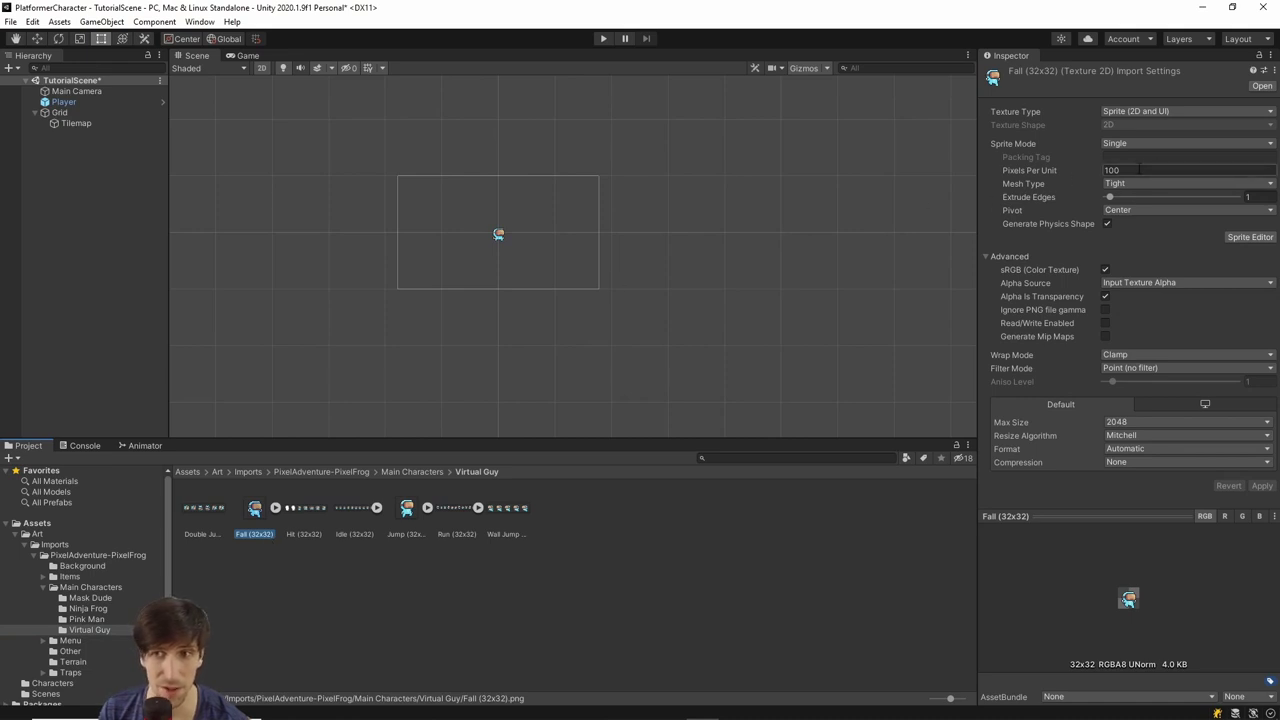
Set the Grid's cell size to 0.16 in X and Y, and compare the cells with the player
{"action": "left_click", "coordinate": [74, 113]}
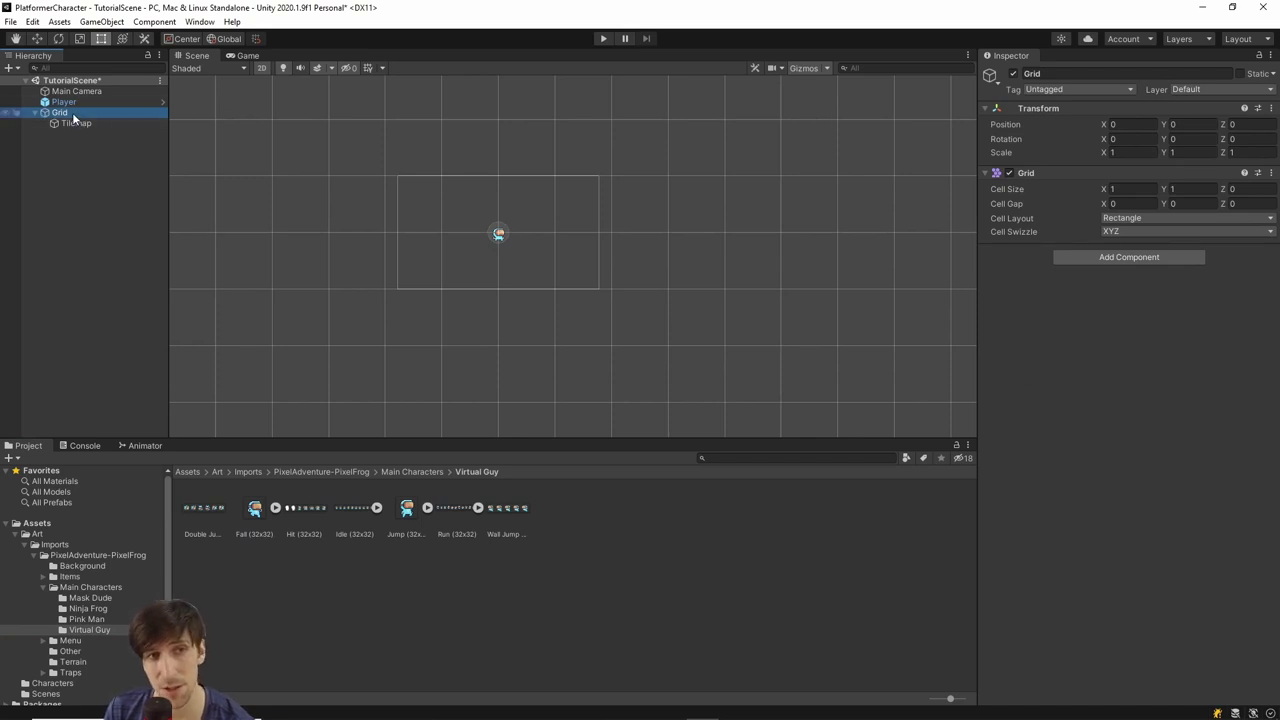
{"action": "left_click", "coordinate": [1123, 189]}
{"action": "type", "text": "0.16"}
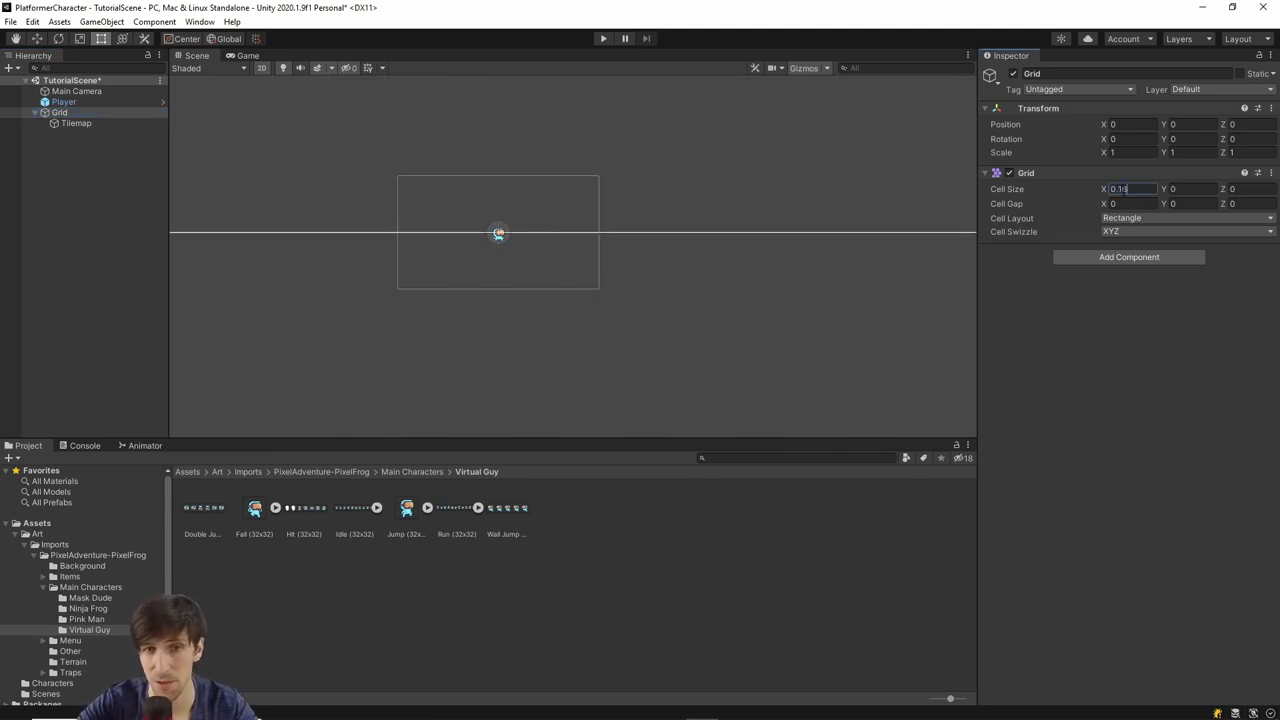
{"action": "key", "text": "Tab"}
{"action": "type", "text": "0.16"}
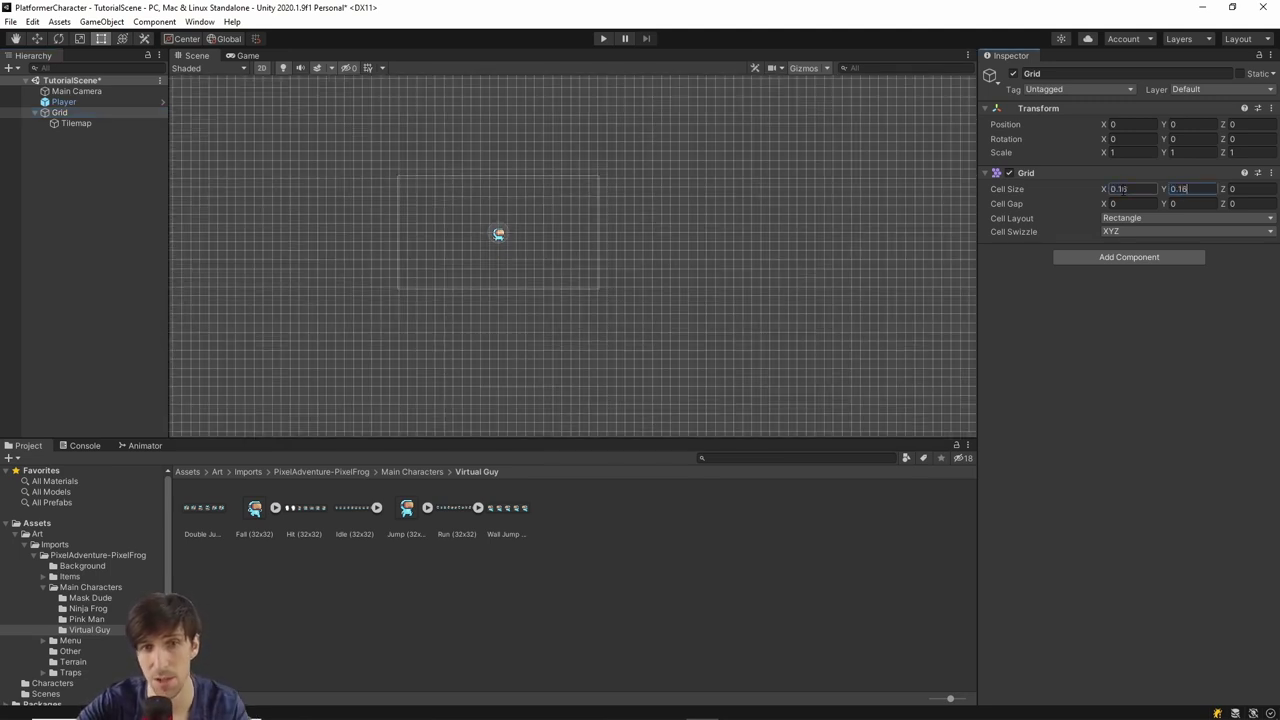
{"action": "left_click", "coordinate": [1199, 311]}
{"action": "scroll", "coordinate": [546, 228], "scroll_direction": "up", "scroll_amount": 4}
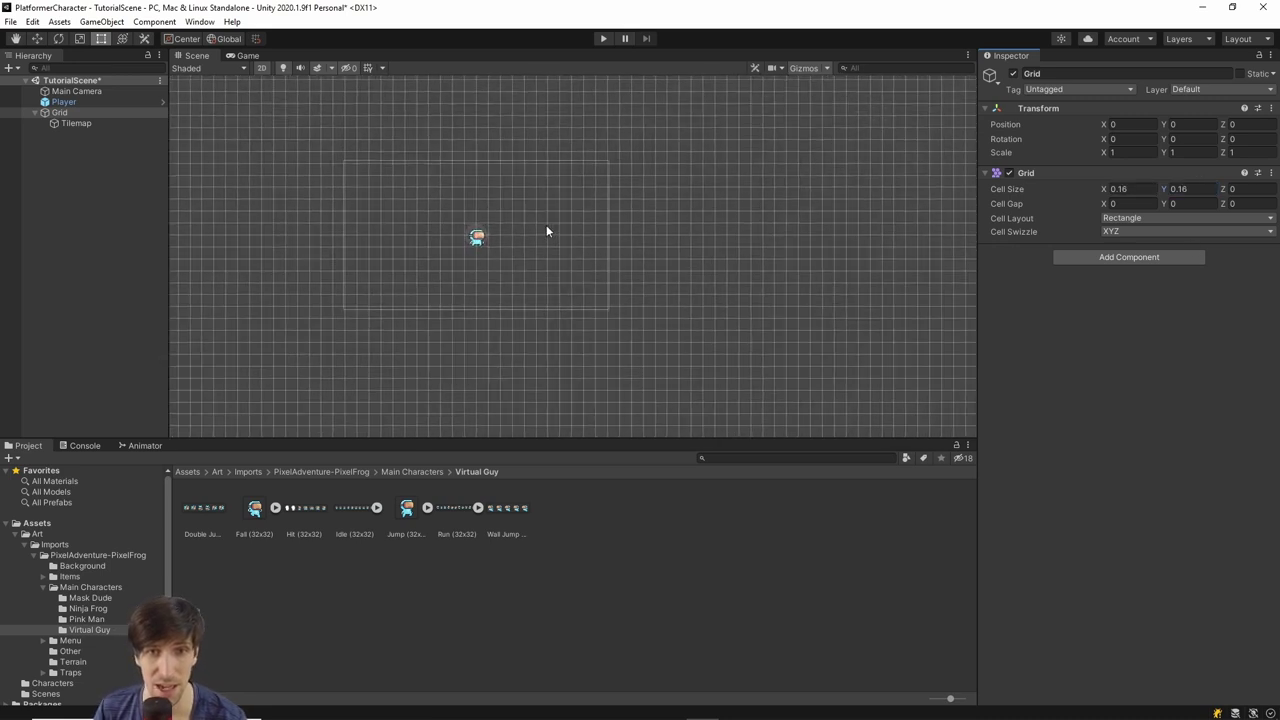
{"action": "scroll", "coordinate": [546, 231], "scroll_direction": "up", "scroll_amount": 2}
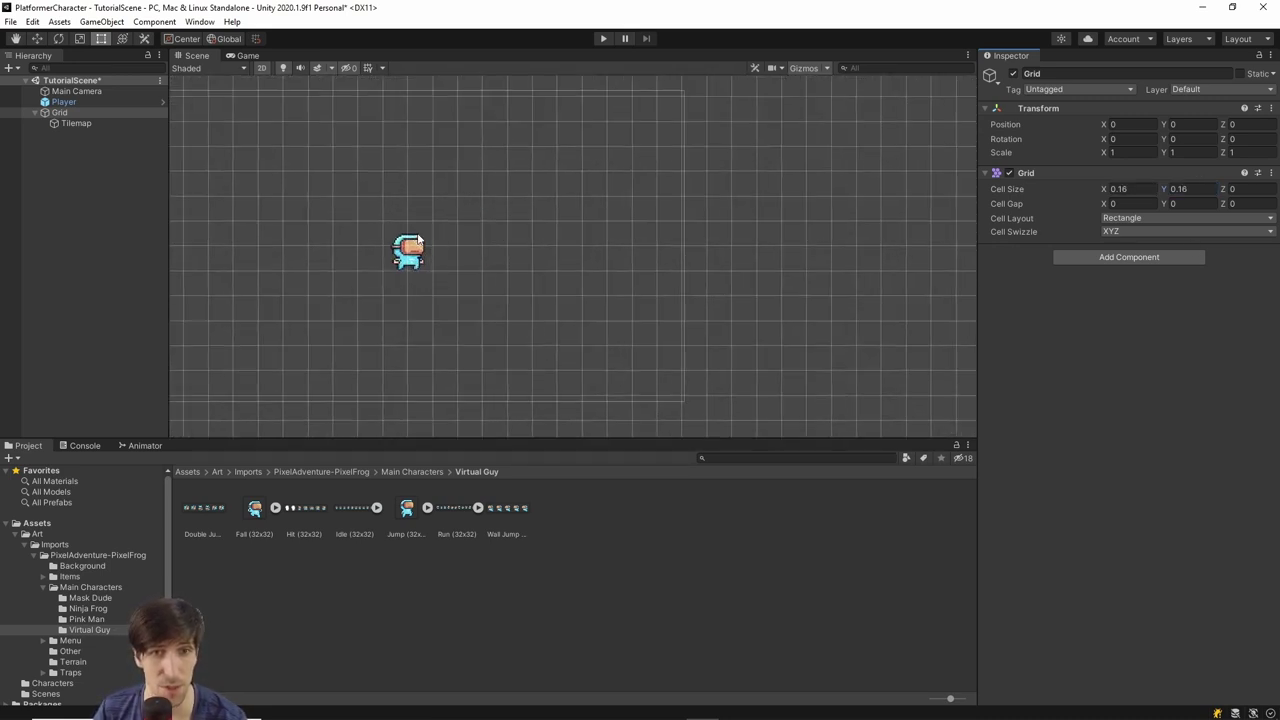
{"action": "scroll", "coordinate": [550, 263], "scroll_direction": "down", "scroll_amount": 6}
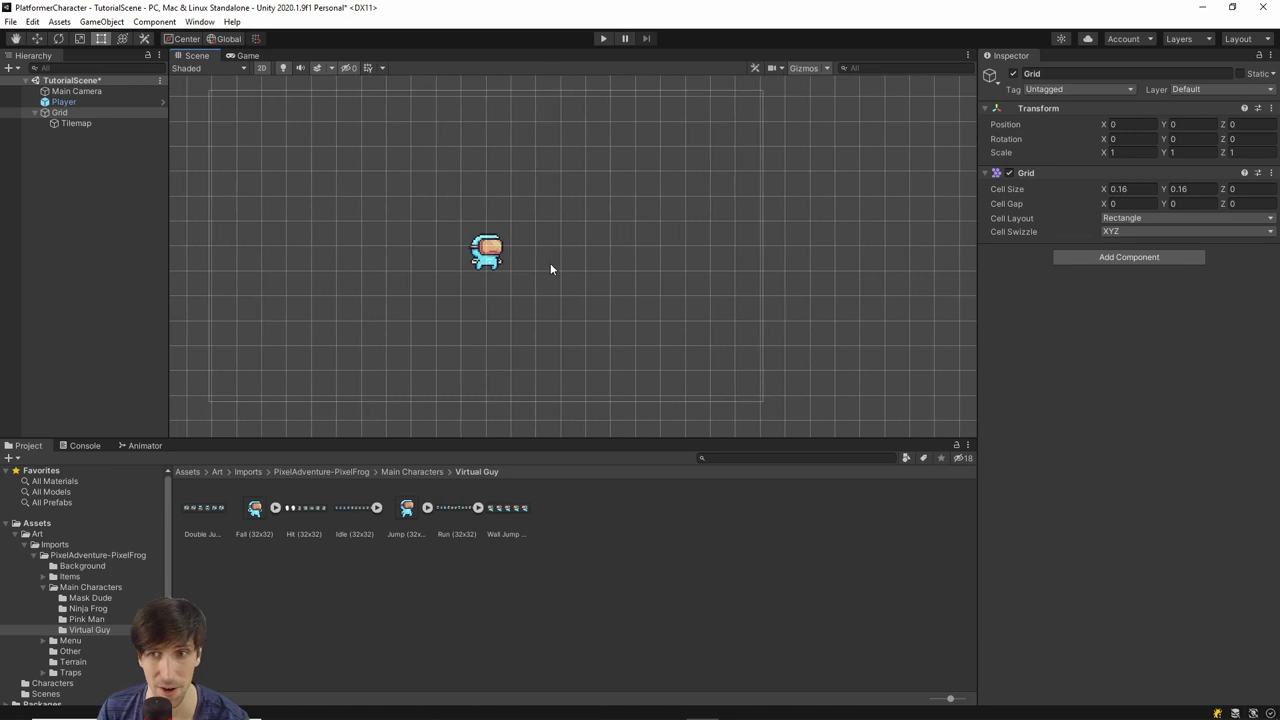
Select the Tilemap, open the Tile Palette window, and dock it beside the Inspector
{"action": "left_click", "coordinate": [104, 113]}
{"action": "left_click", "coordinate": [116, 124]}
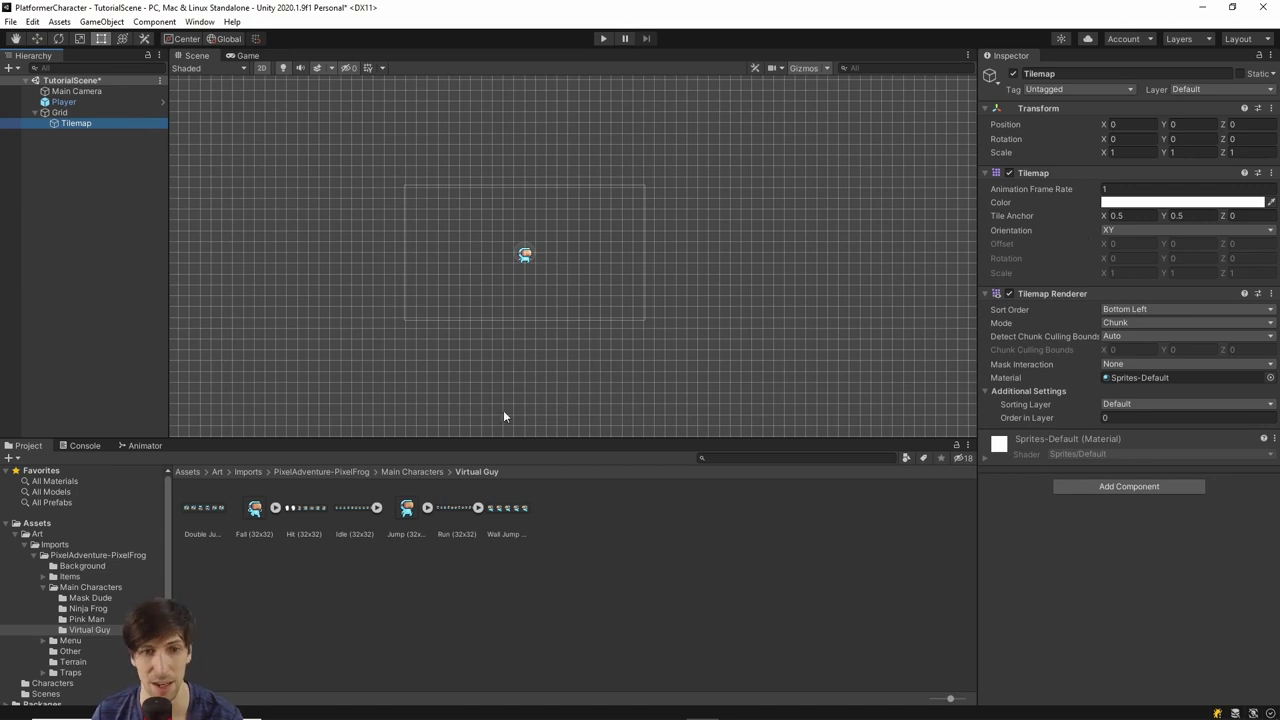
{"action": "left_click", "coordinate": [208, 22]}
{"action": "mouse_move", "coordinate": [299, 223]}
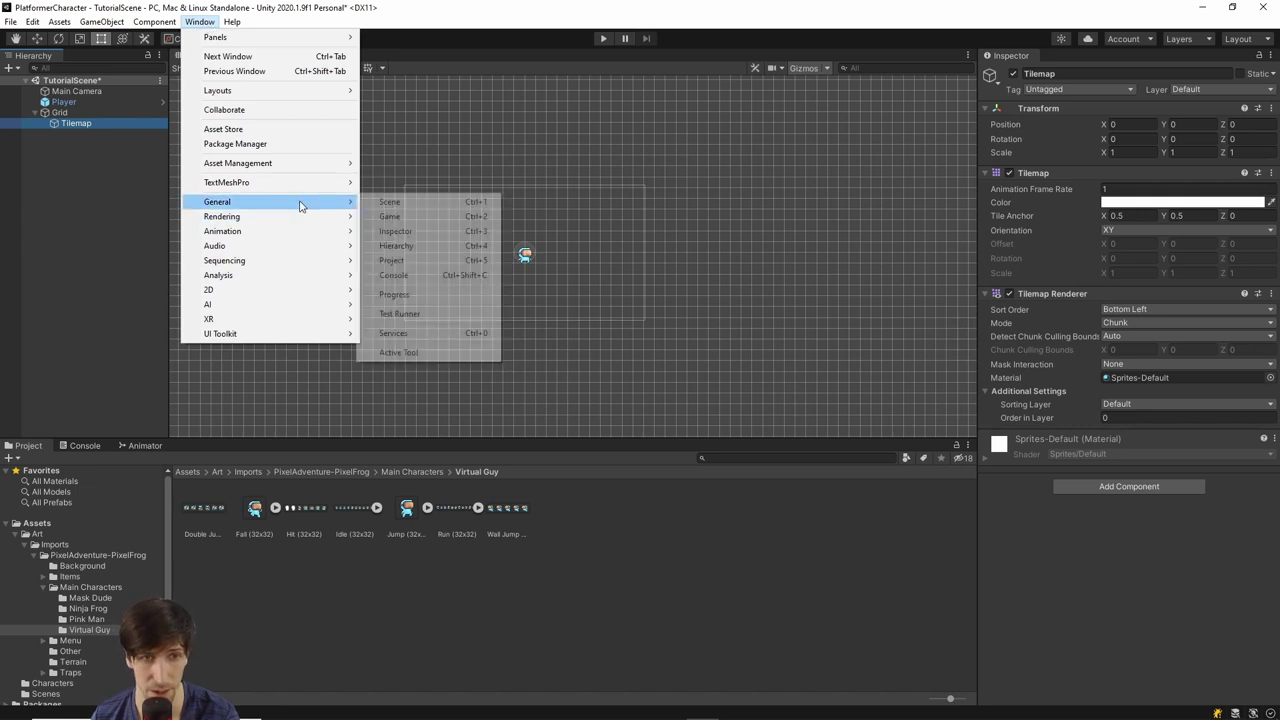
{"action": "mouse_move", "coordinate": [286, 290]}
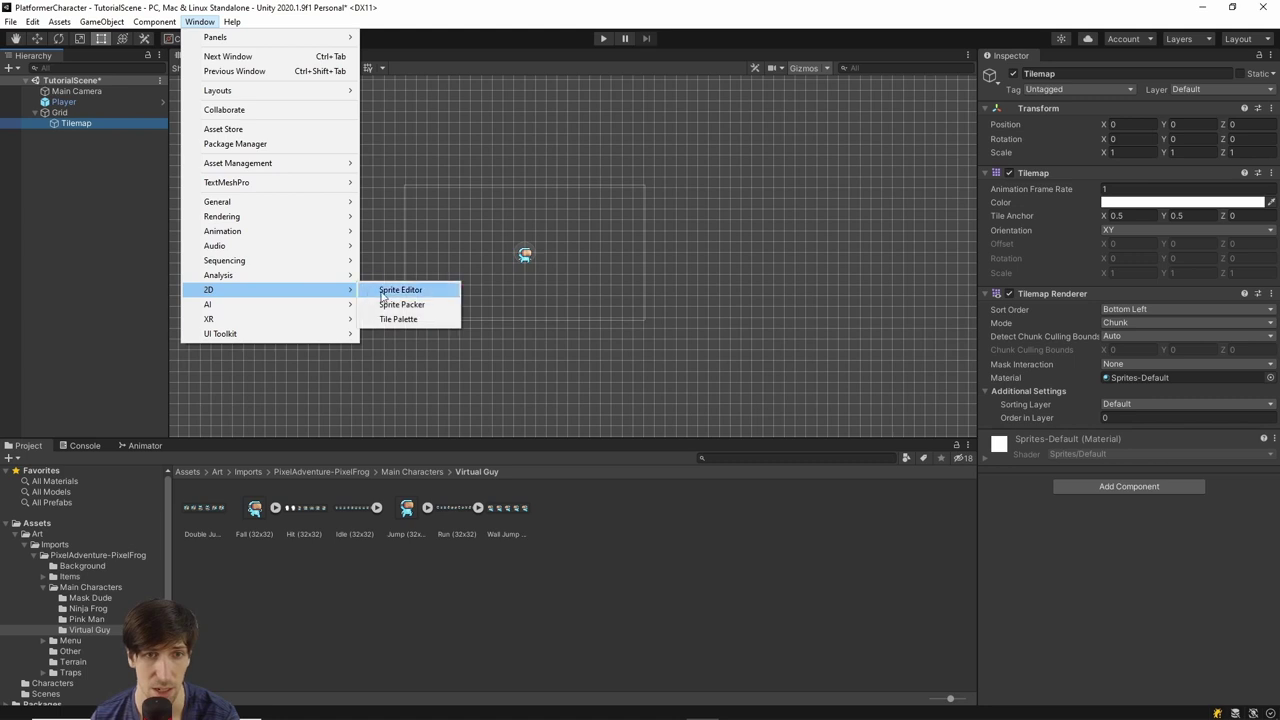
{"action": "left_click", "coordinate": [410, 319]}
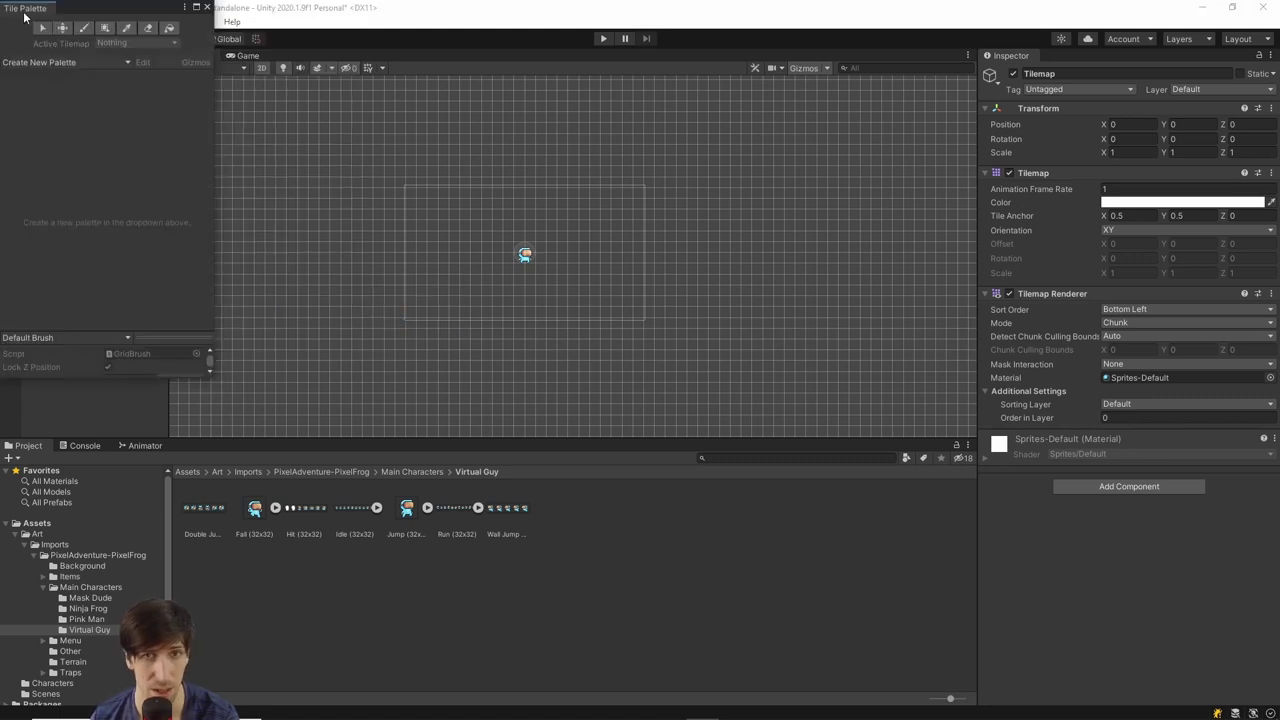
{"action": "left_click_drag", "start_coordinate": [1051, 72], "coordinate": [1060, 58]}
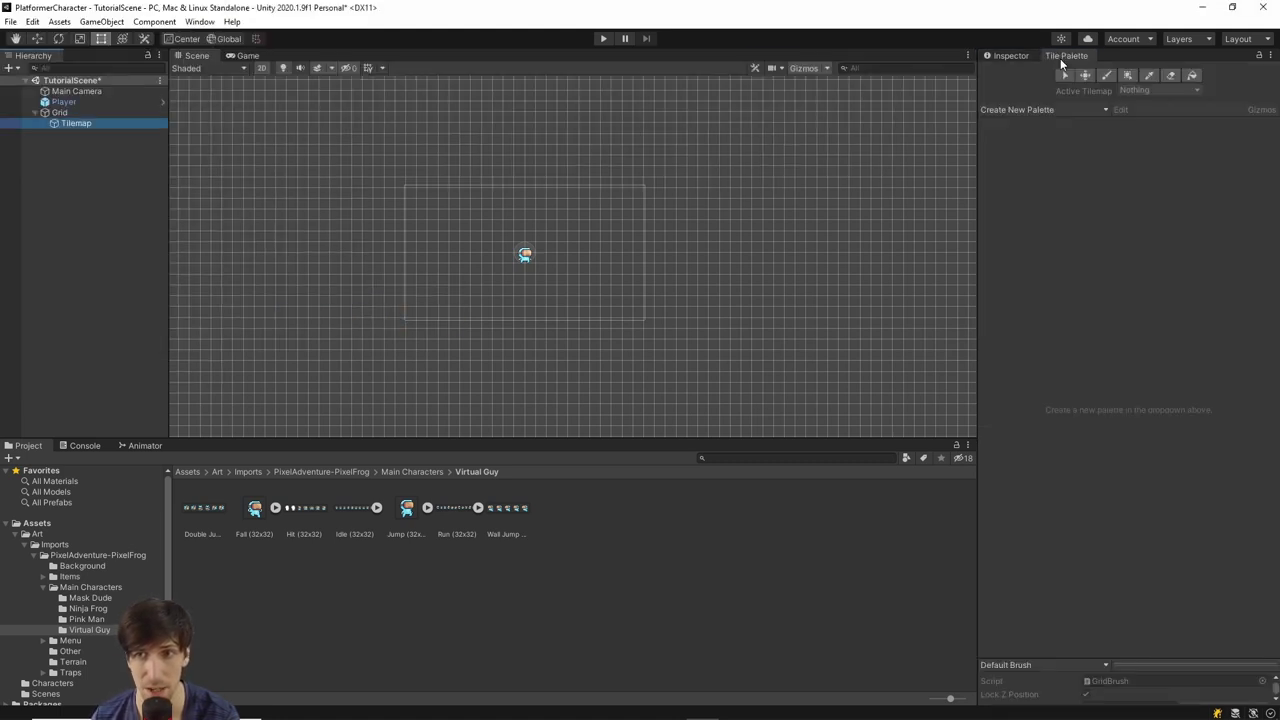